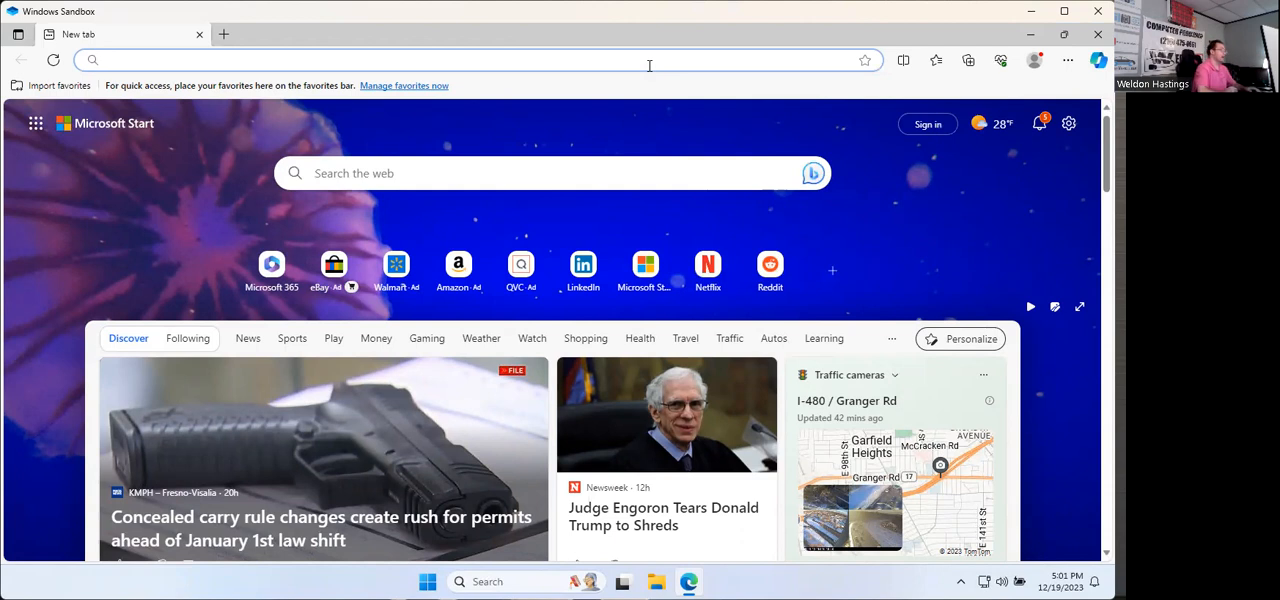
Step: Open the website abccomputer.net in the browser
text(w)
key(BackSpace)
text(ab)
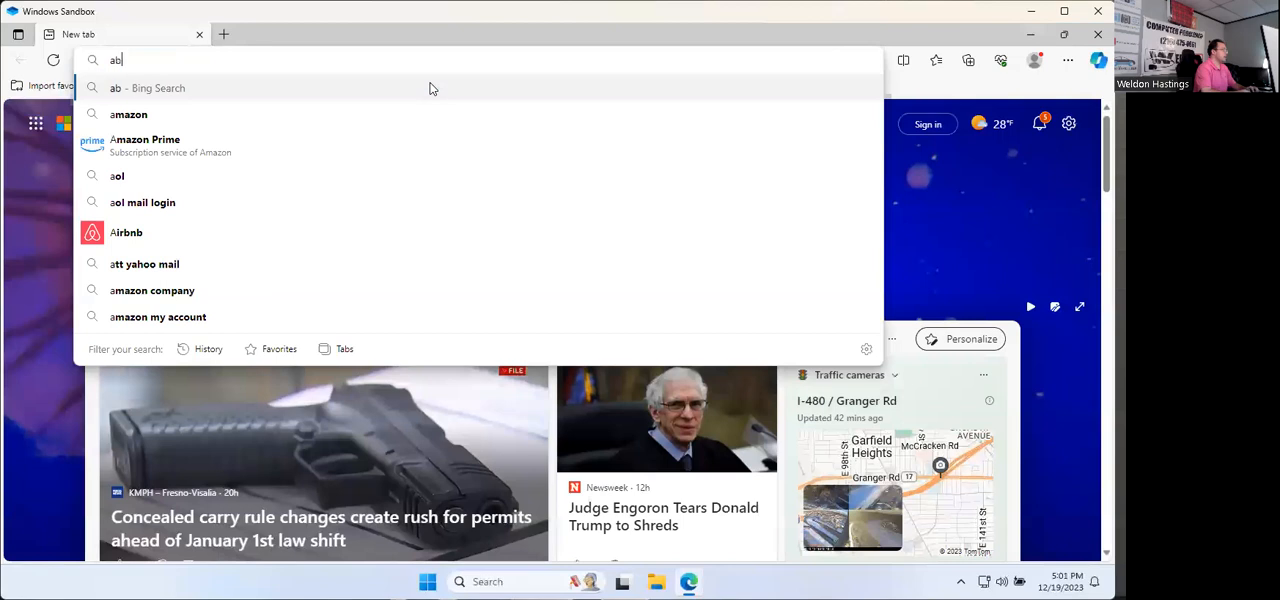
text(ccomp)
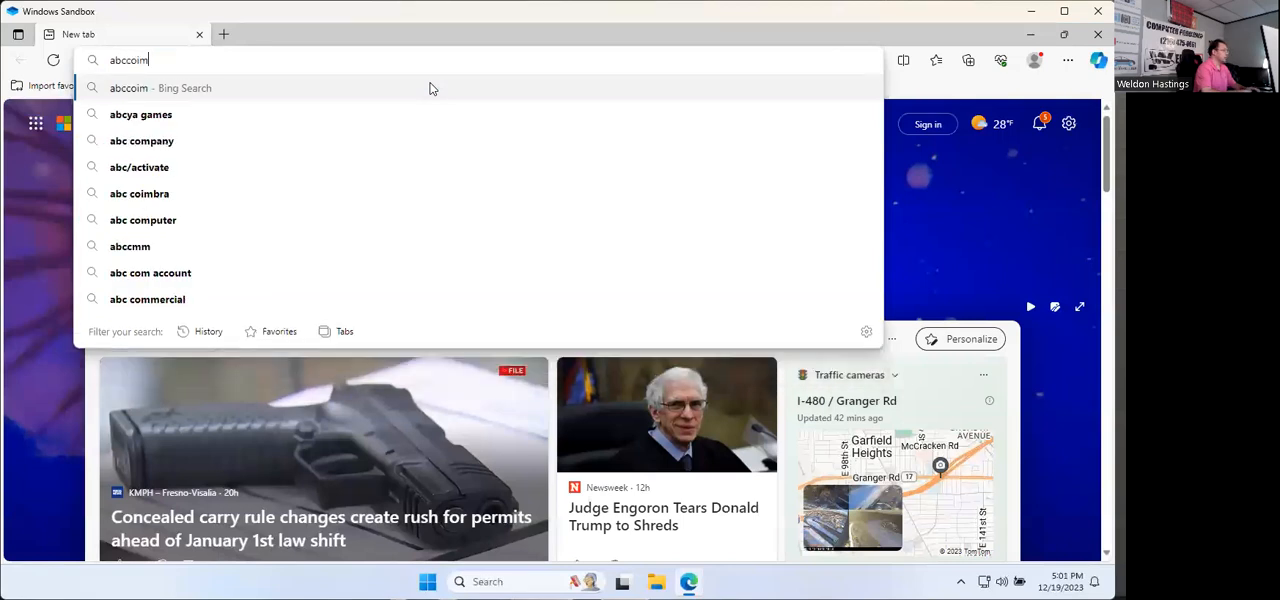
text(uter.net)
key(Return)
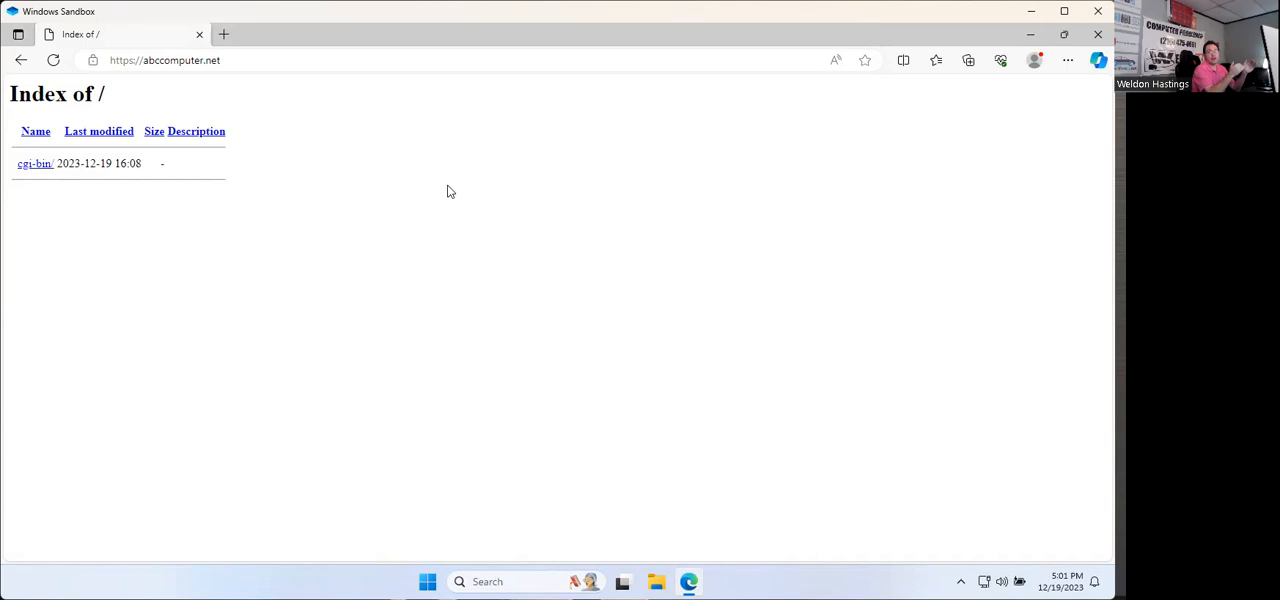
Step: Go to abccomputer.net/cpanel and continue to the login page through the option for connections that do not block port 2083
click(252, 60)
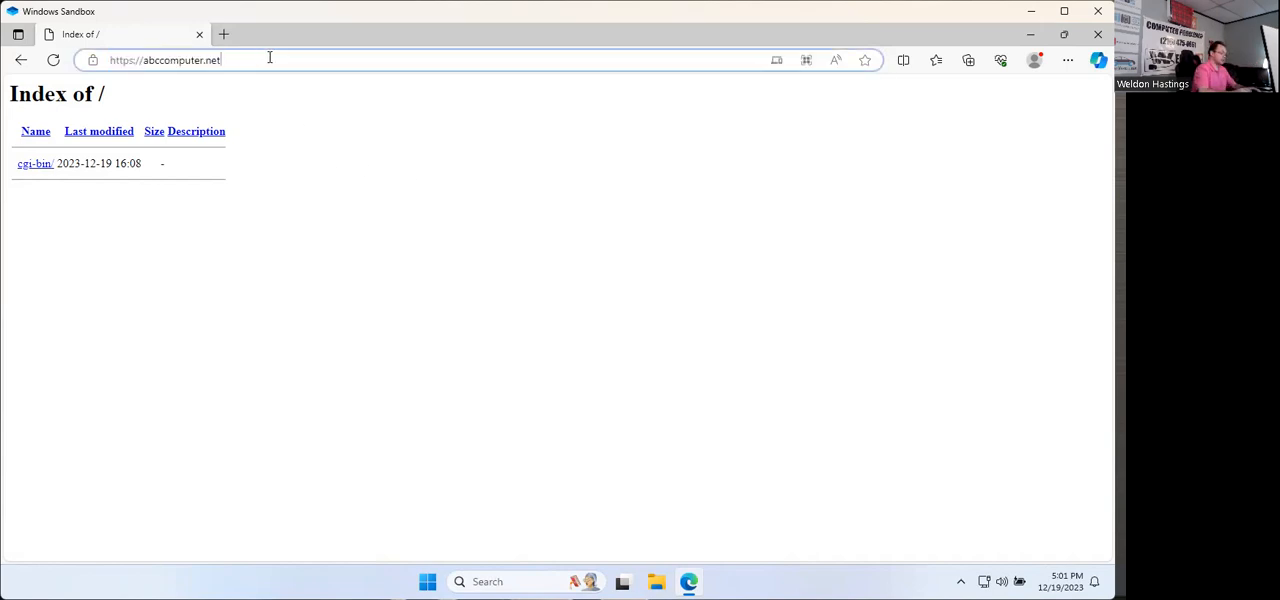
text(/cpanel)
key(Return)
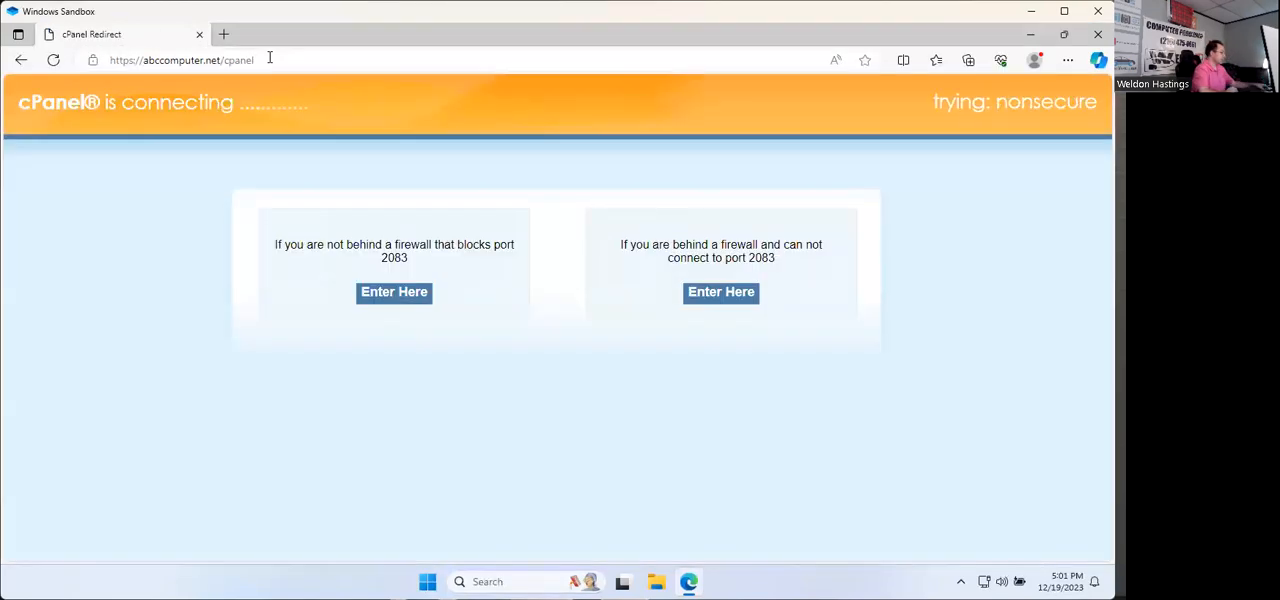
click(397, 297)
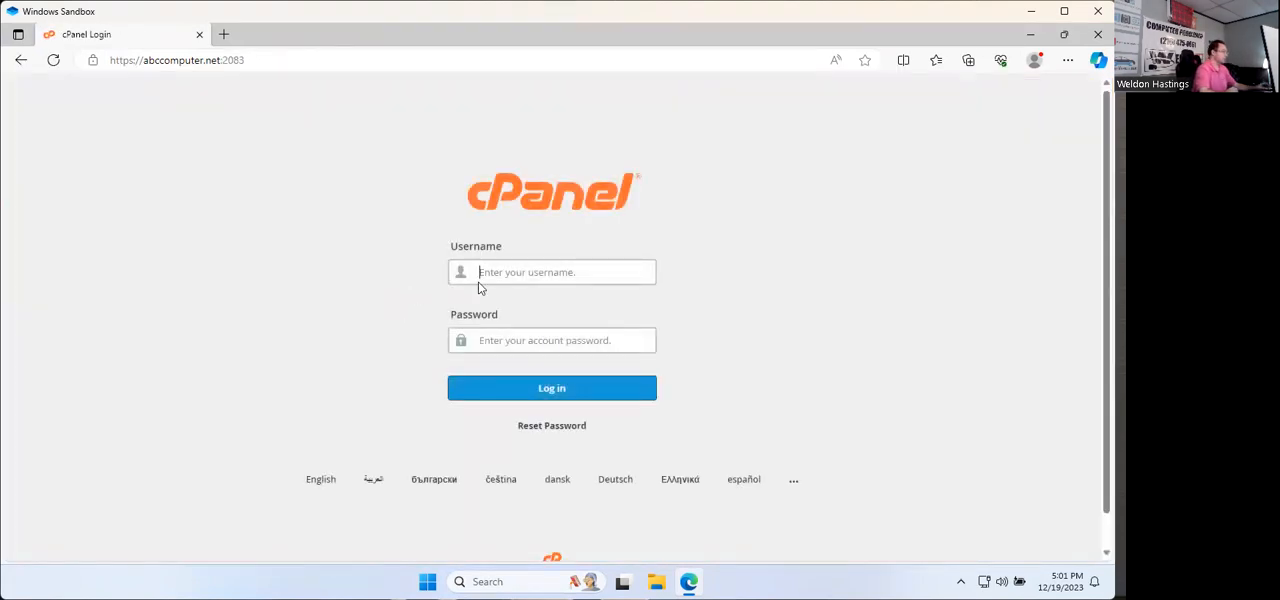
Step: Log in to cPanel with the account username and password, dismissing the offer to save the password and skipping the starting-point choice
text(abccomput)
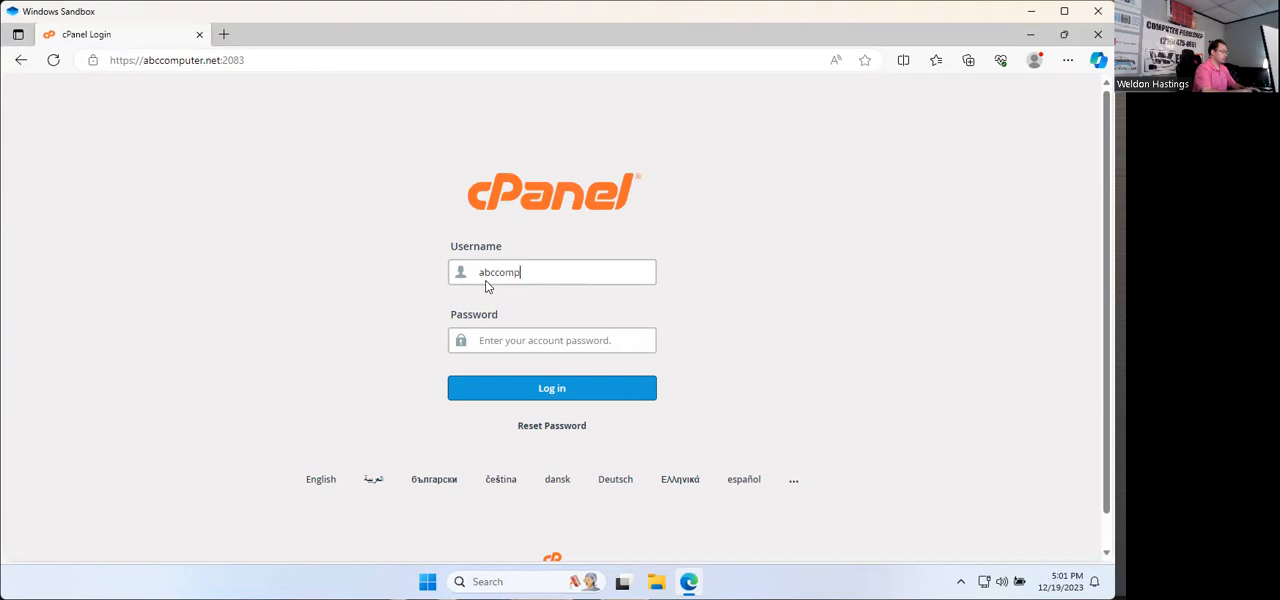
key(BackSpace)
key(BackSpace)
text(ute)
key(Tab)
text(••••••••••)
key(Return)
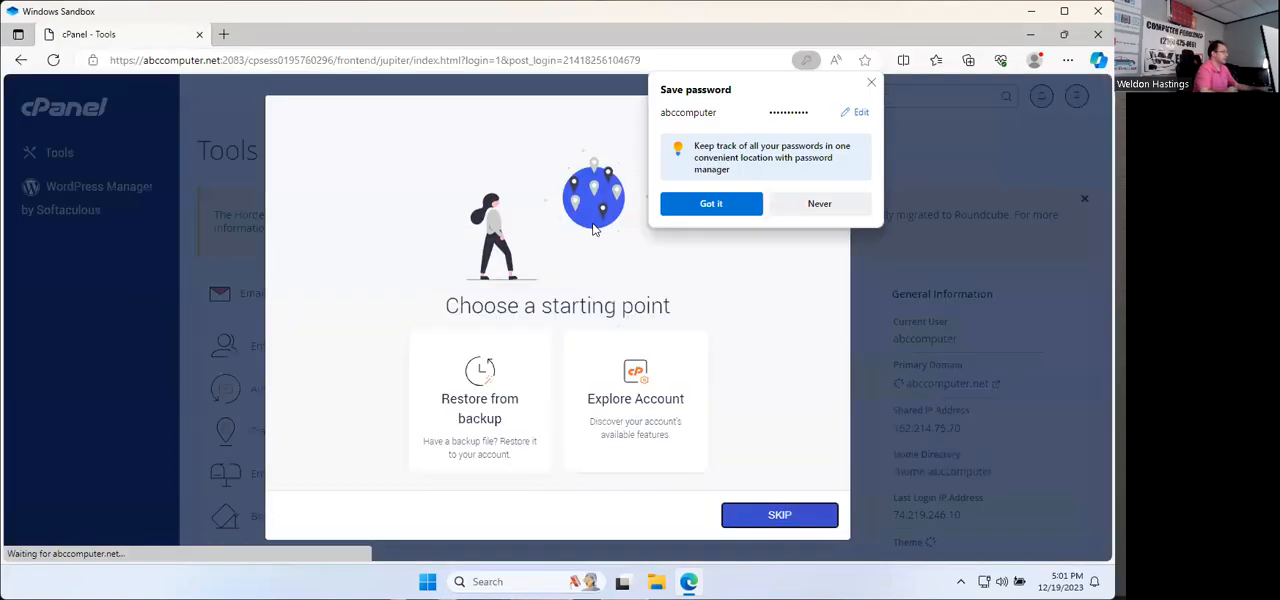
click(872, 84)
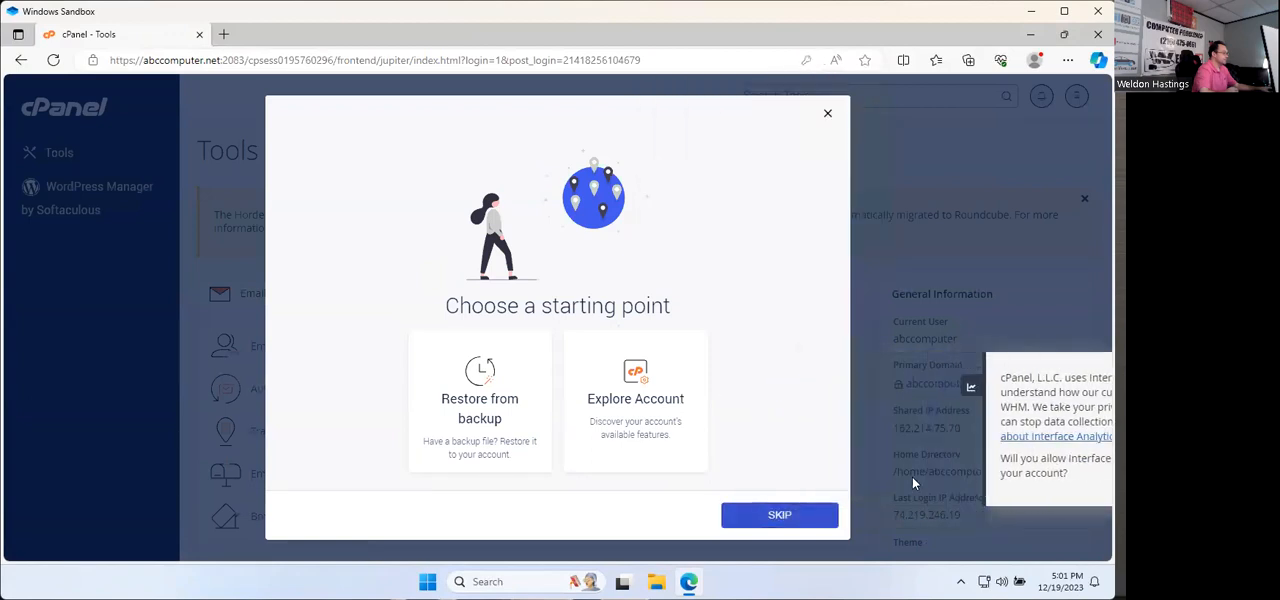
click(781, 517)
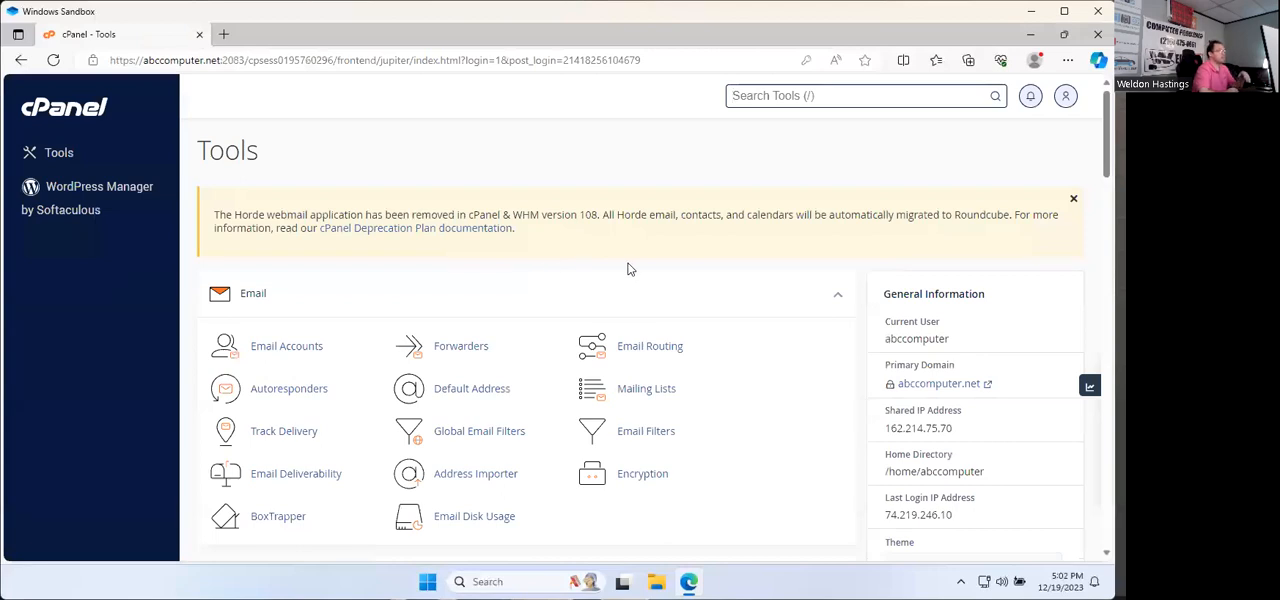
Step: Open WordPress Manager by Softaculous from the cPanel software tools and start a new WordPress installation
scroll(625, 270, down, 4)
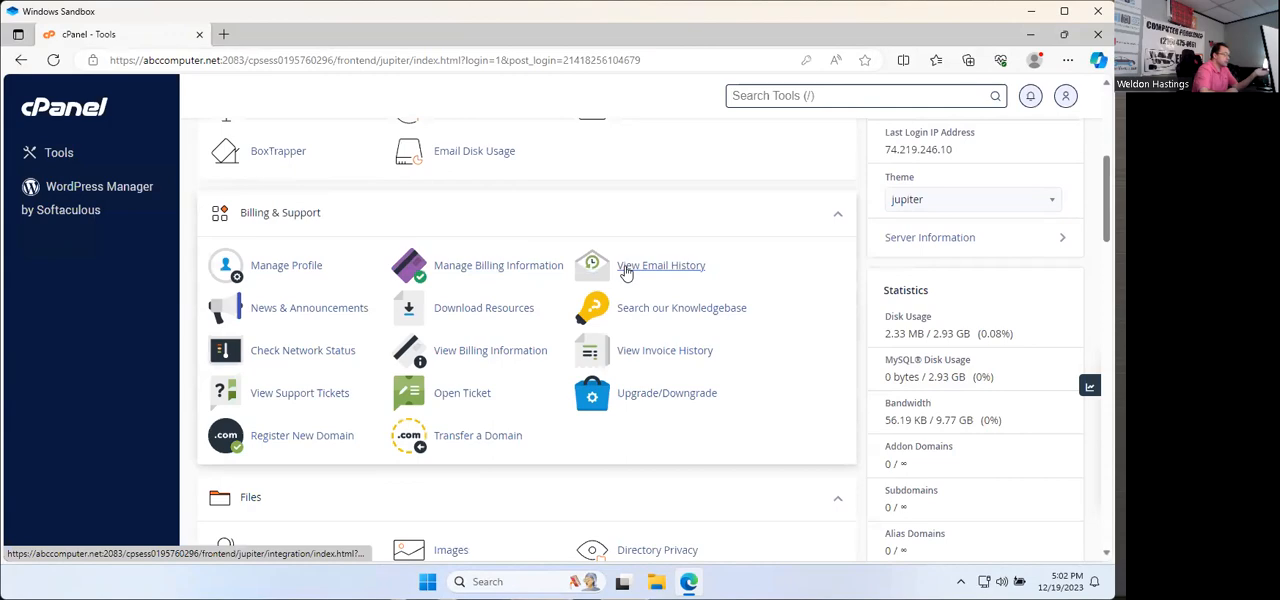
scroll(626, 273, down, 4)
scroll(623, 273, up, 5)
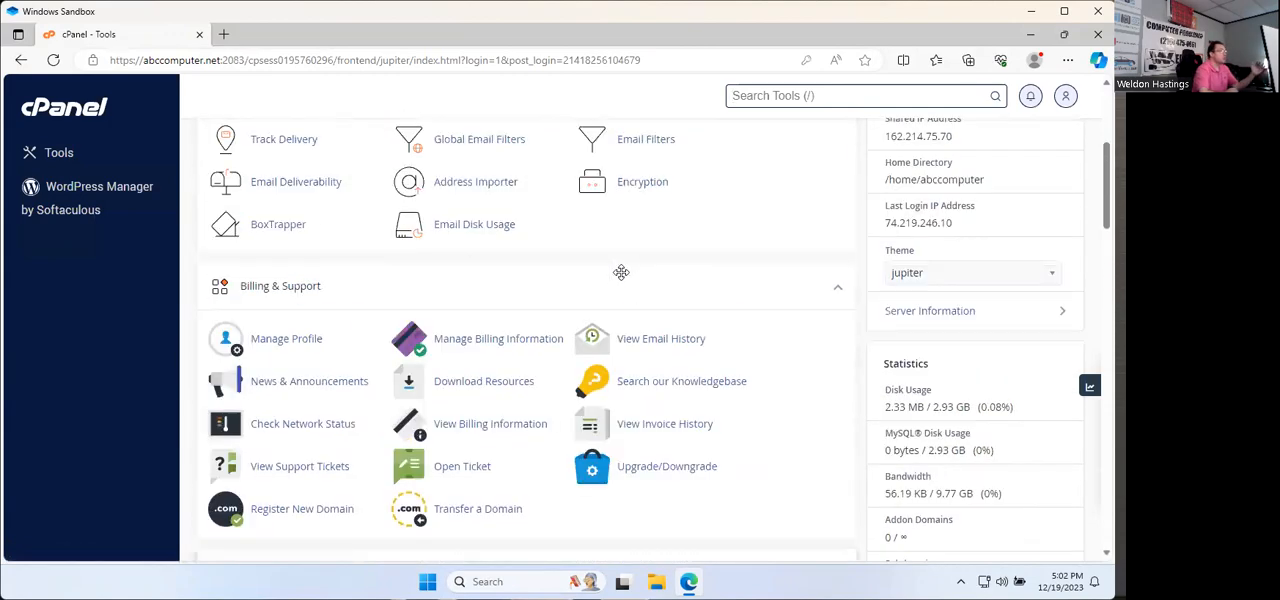
scroll(621, 270, down, 4)
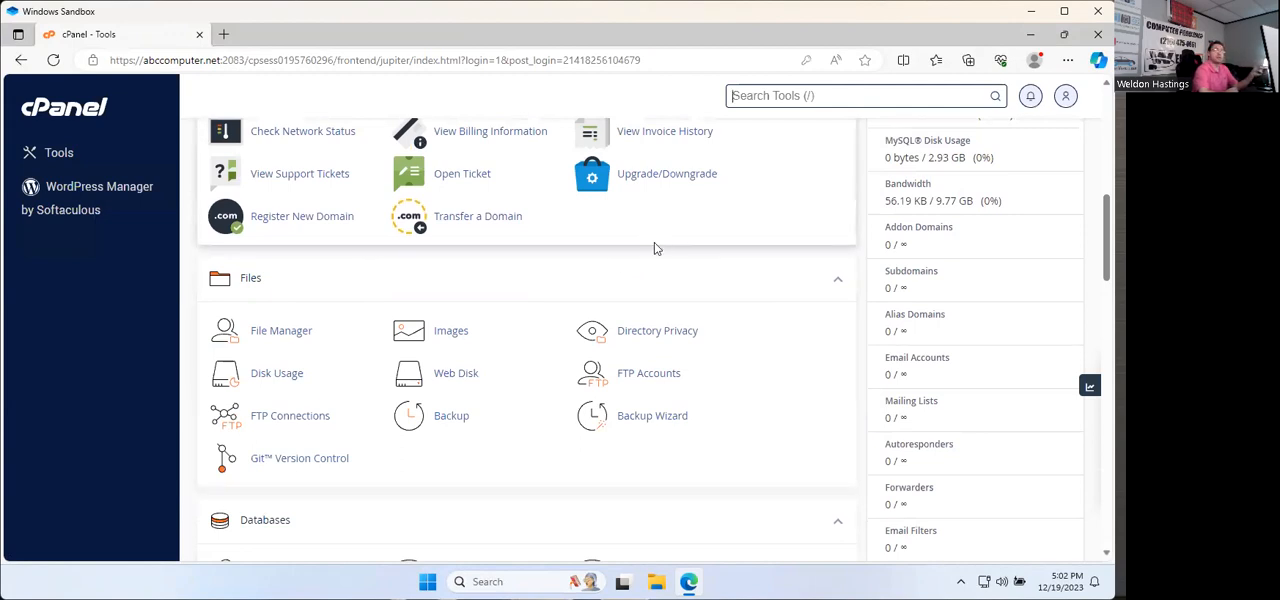
key(/)
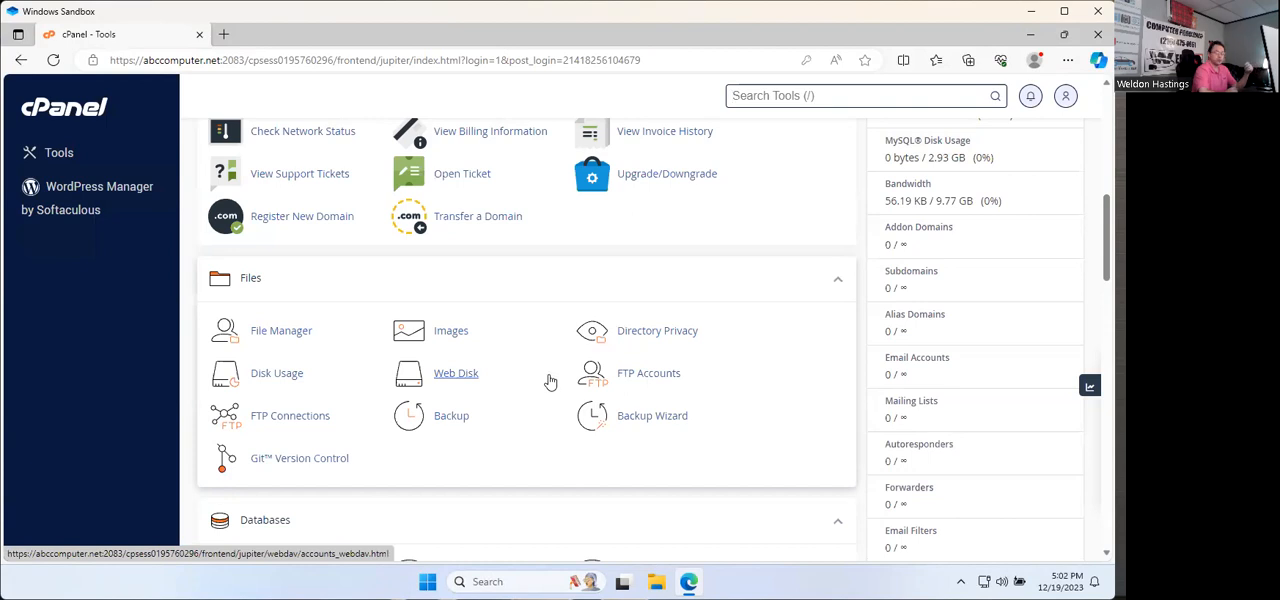
scroll(567, 350, down, 6)
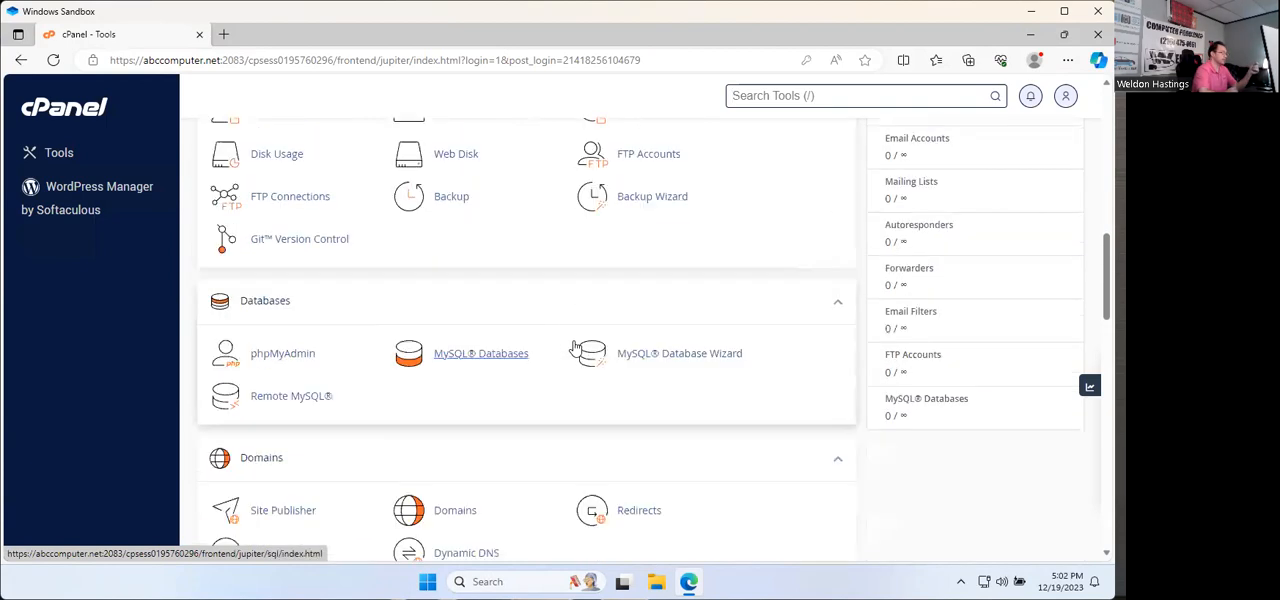
scroll(572, 360, down, 4)
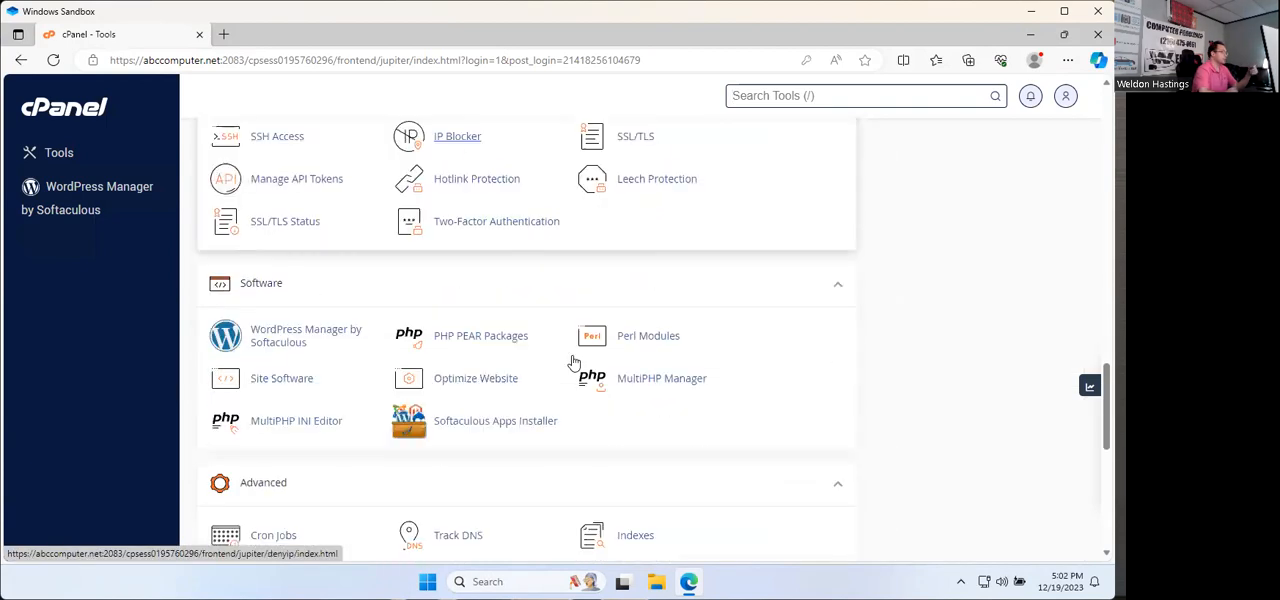
click(297, 339)
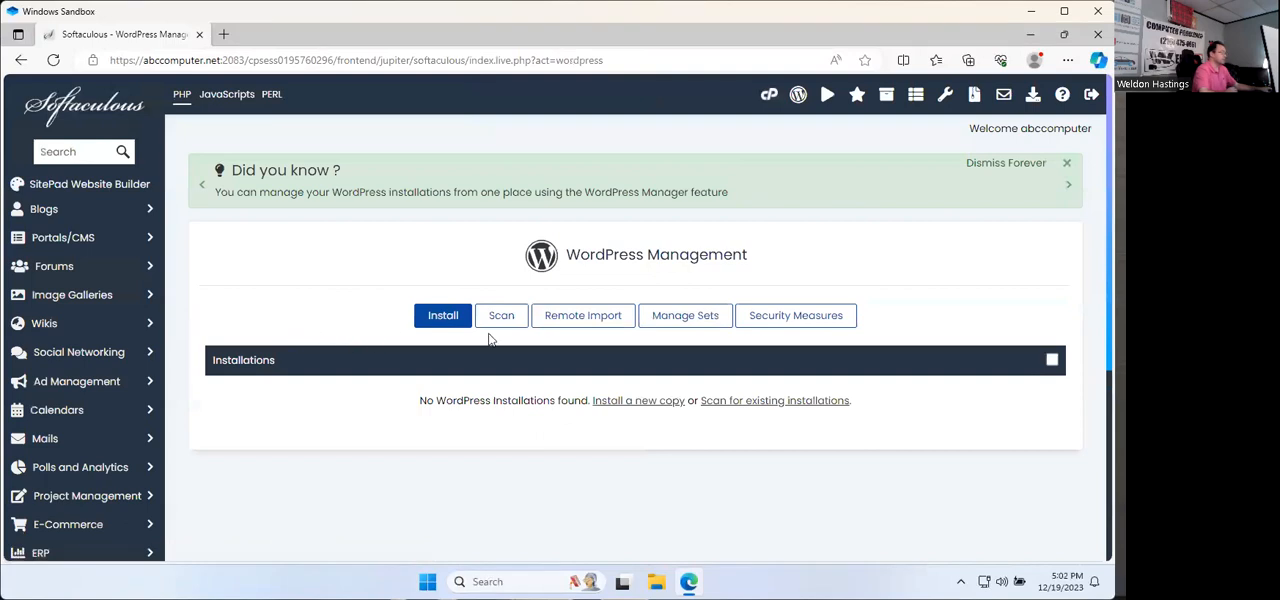
click(444, 318)
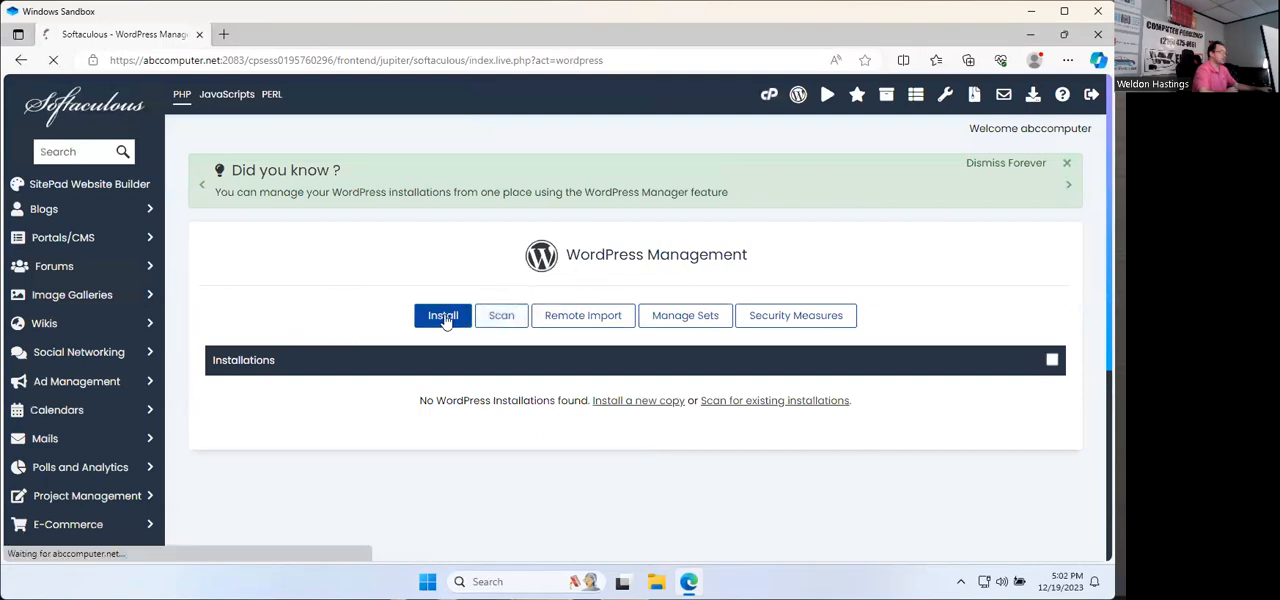
Step: Clear the wp installation directory so that WordPress installs at the root of abccomputer.net
scroll(443, 323, down, 2)
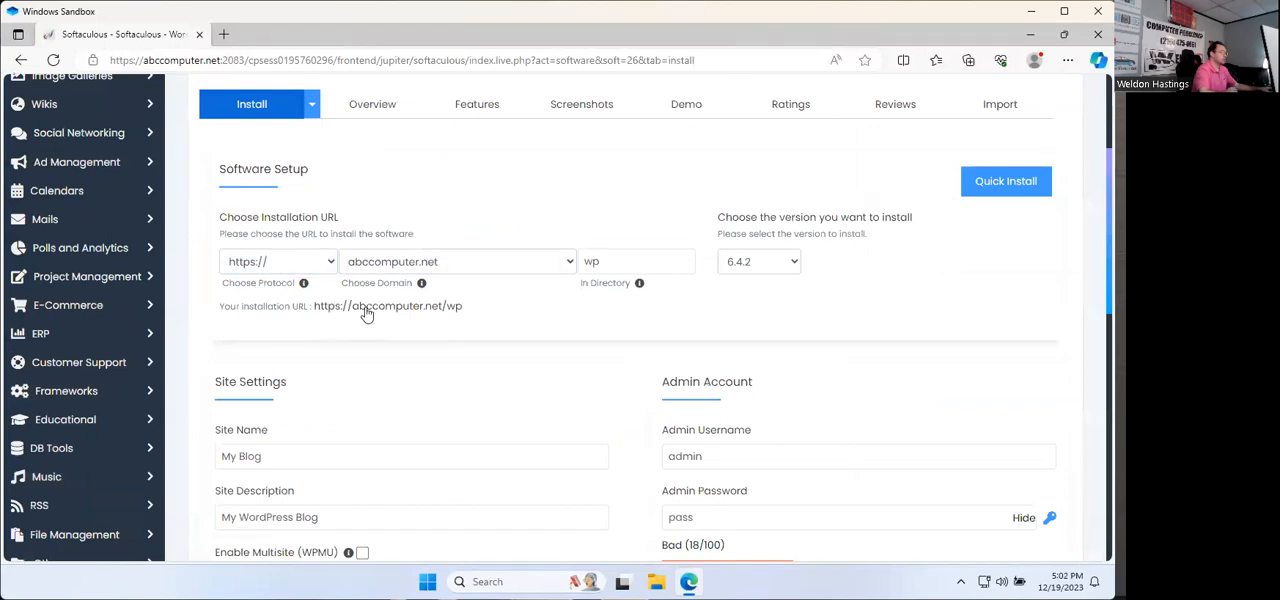
double_click(622, 264)
key(BackSpace)
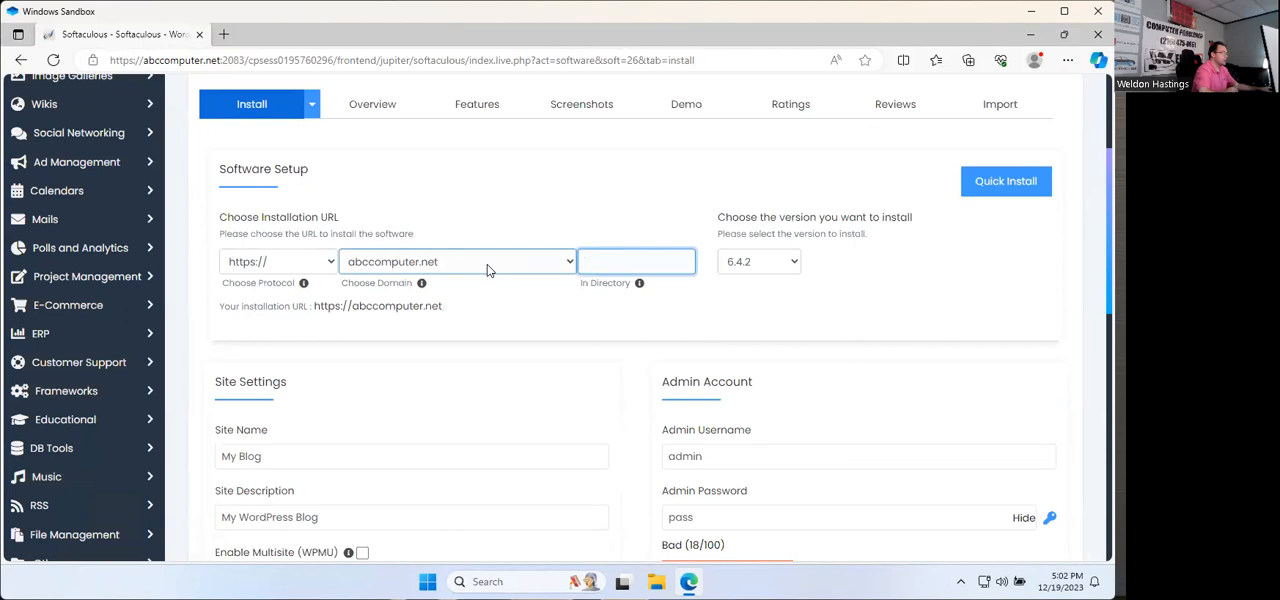
Step: View the current abccomputer.net page in a new tab, and check the WordPress versions offered back in the installer
click(226, 36)
text(abc)
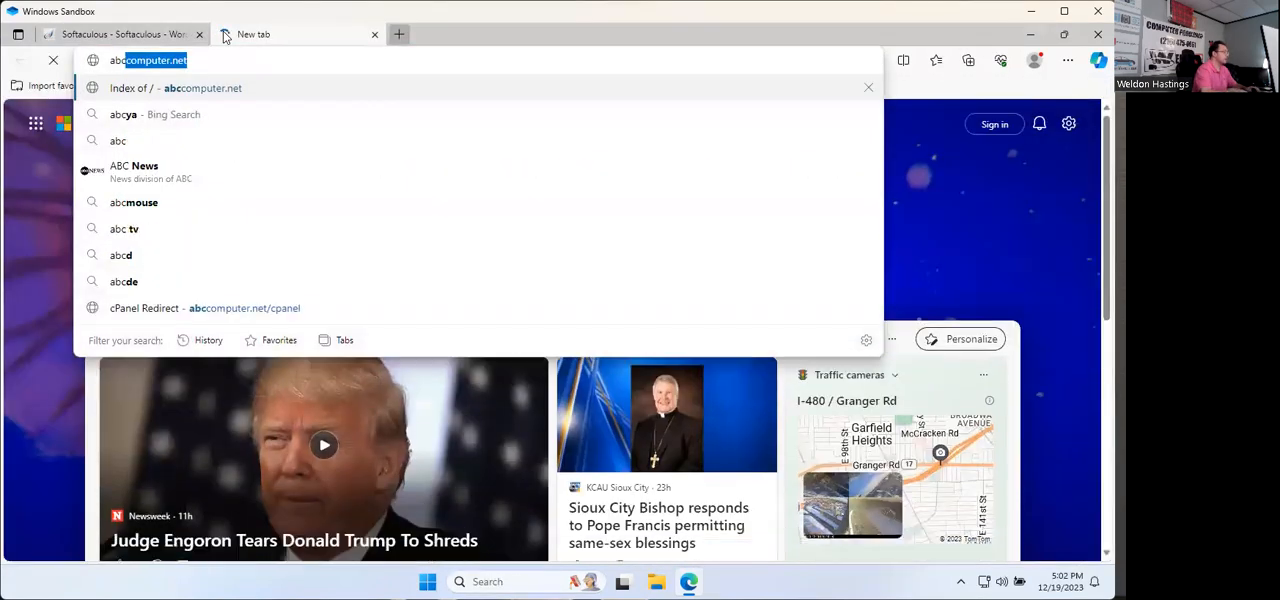
key(Return)
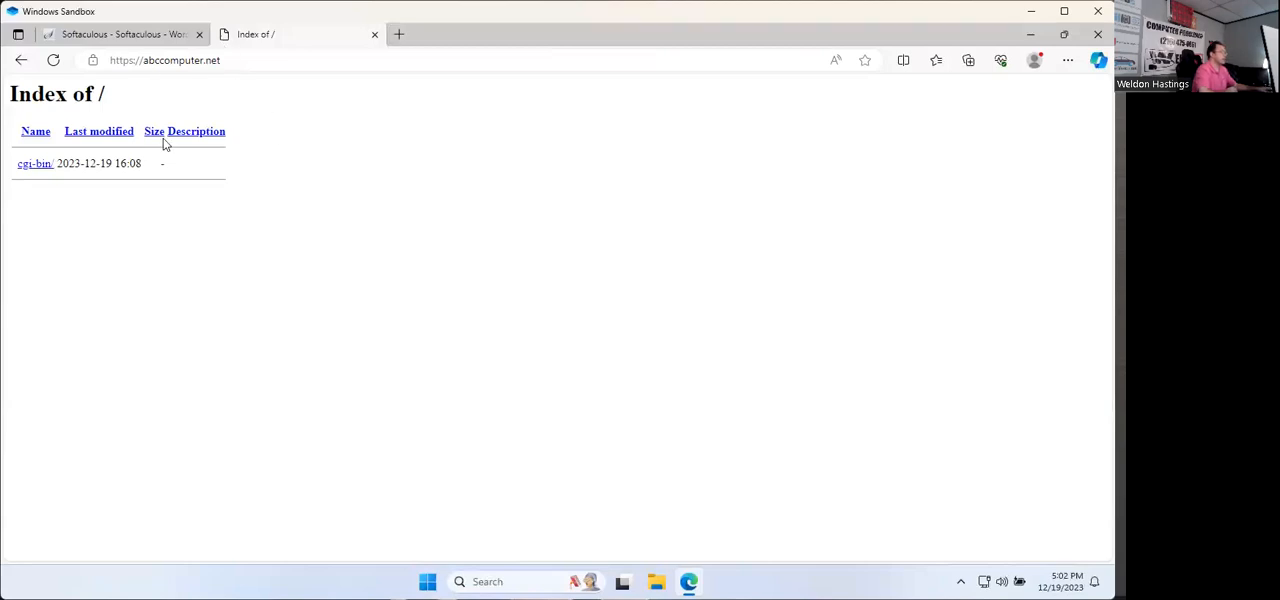
click(111, 36)
click(753, 268)
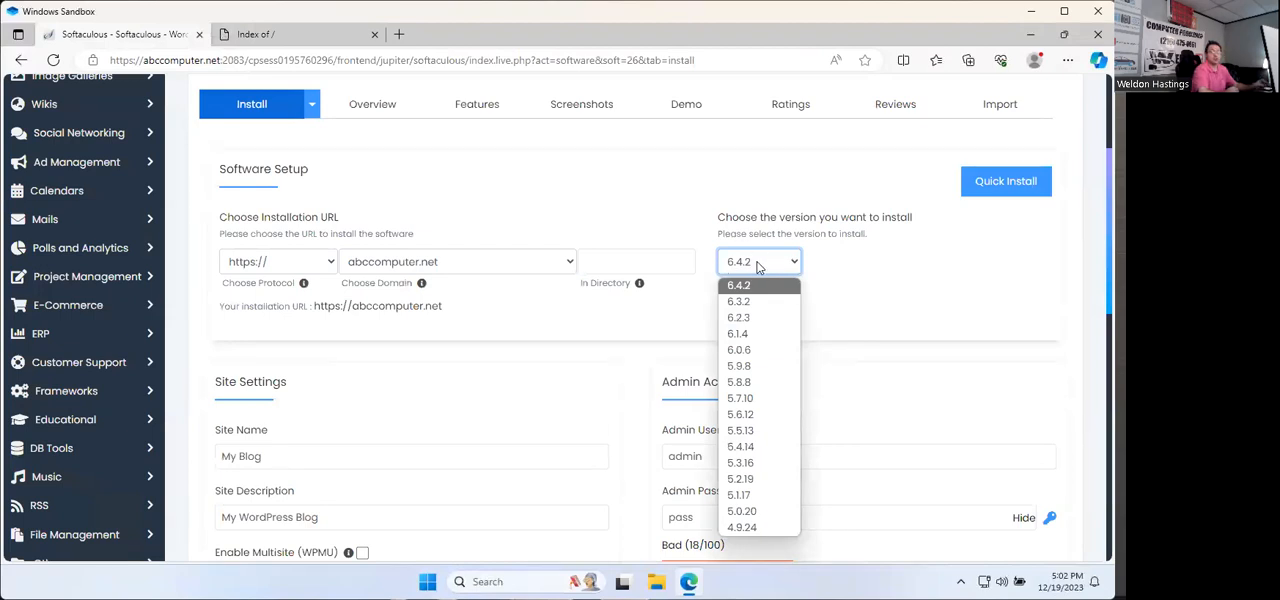
click(874, 254)
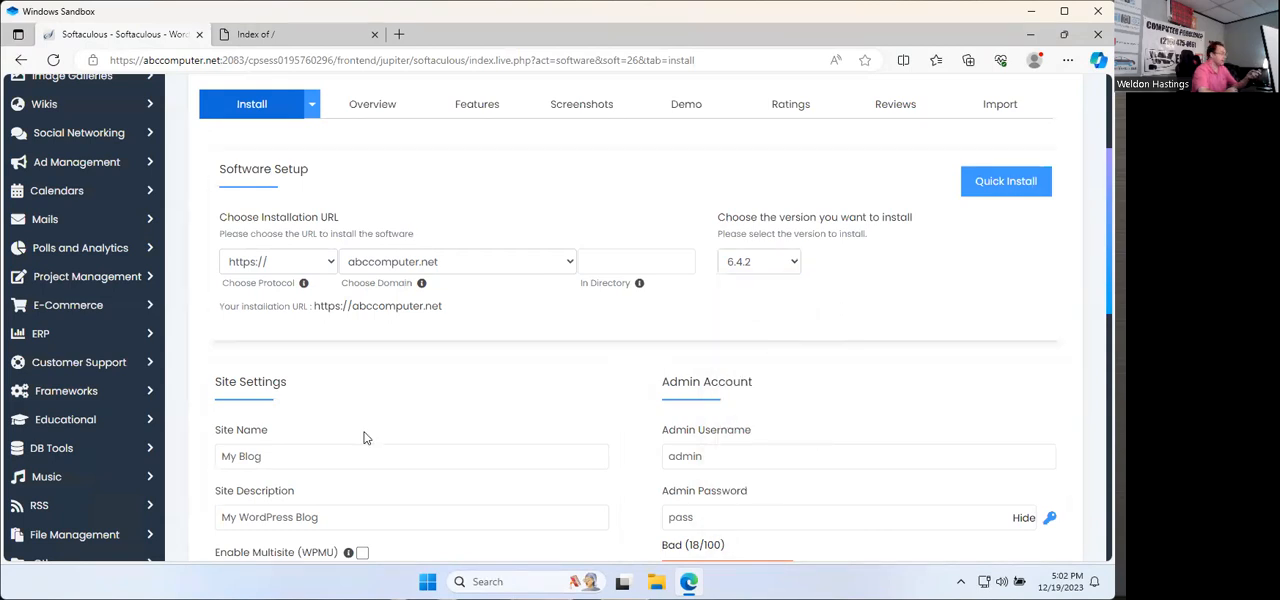
Step: Set the site name to "ABC Computer" and the site description to "Excellence in Technology"
scroll(363, 430, down, 2)
drag(306, 306, 93, 304)
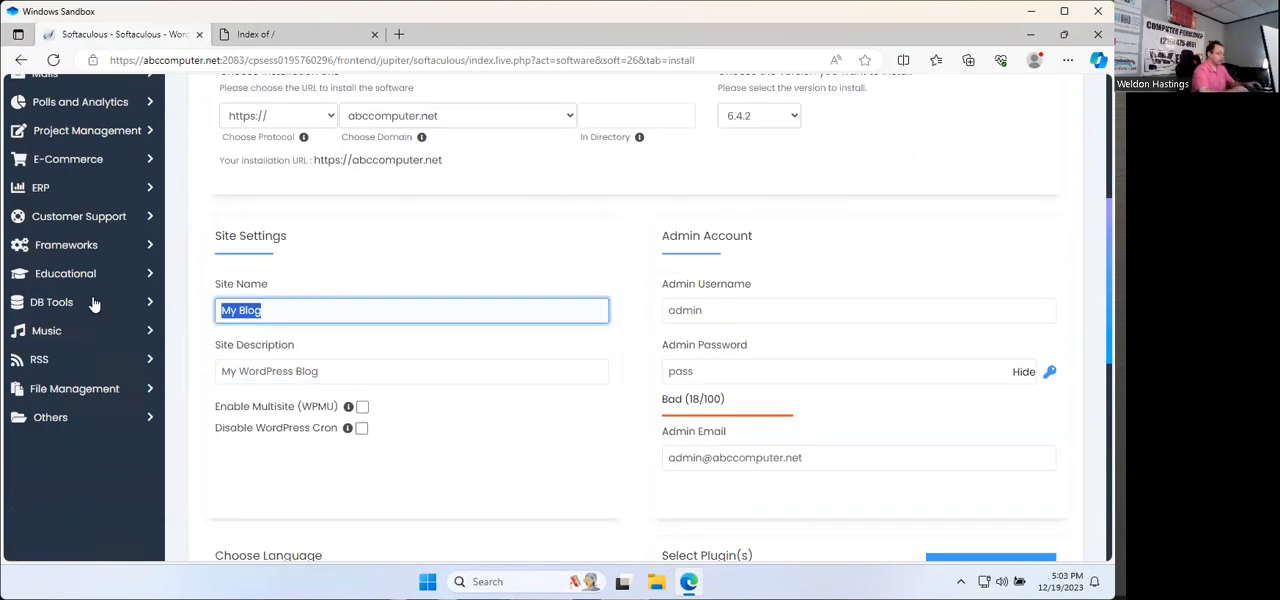
text(ABC Computer)
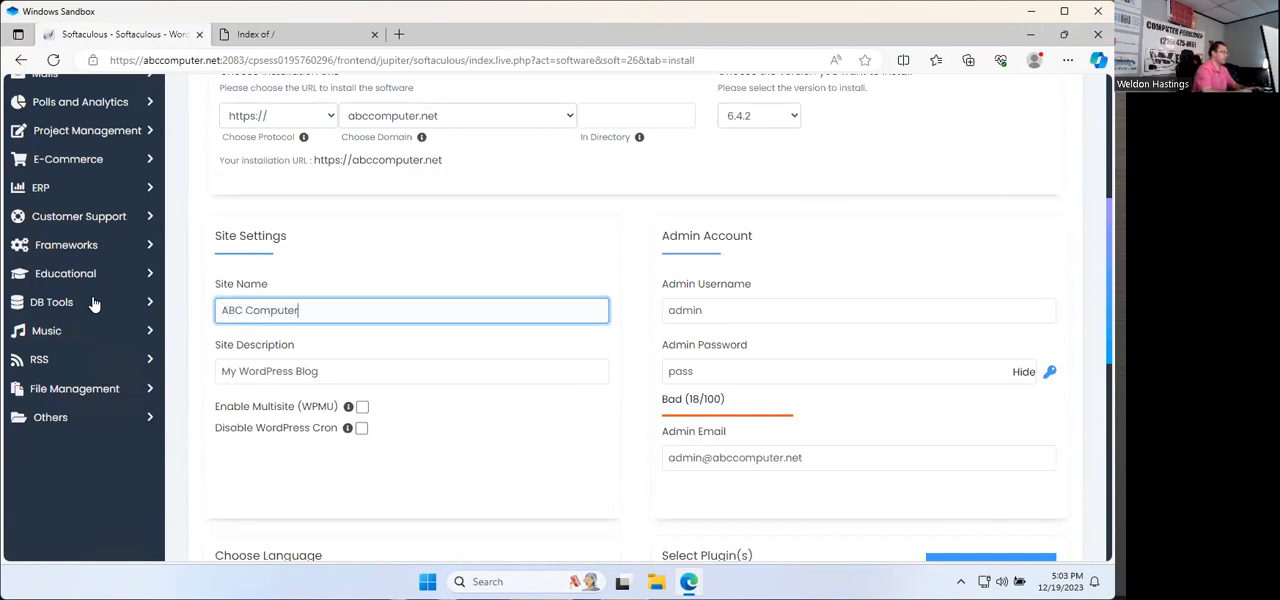
key(Tab)
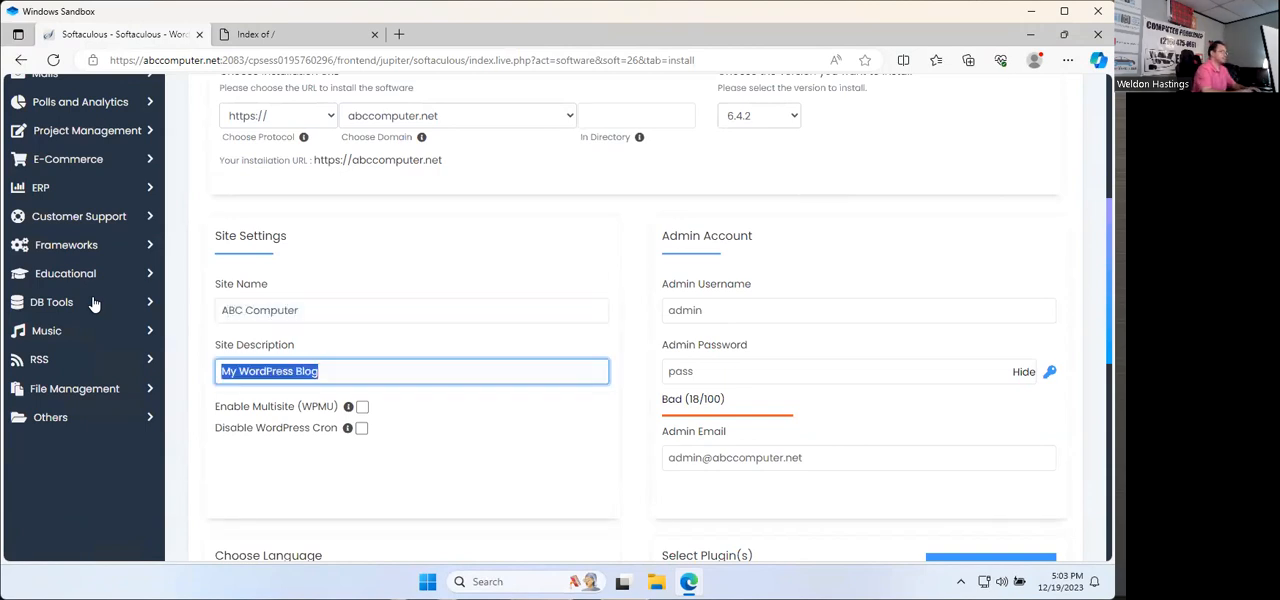
text(Excell)
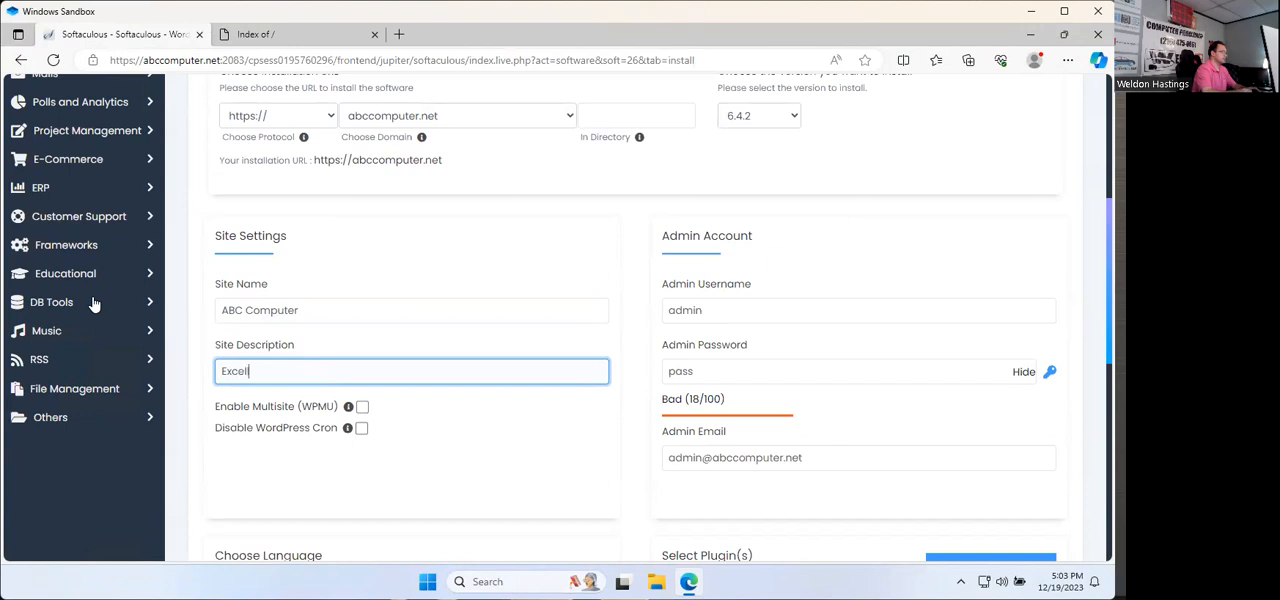
text(ence in Technology)
Step: Replace the default admin email with the company's info address, keeping the default admin username and password
key(Tab)
key(Tab)
key(Tab)
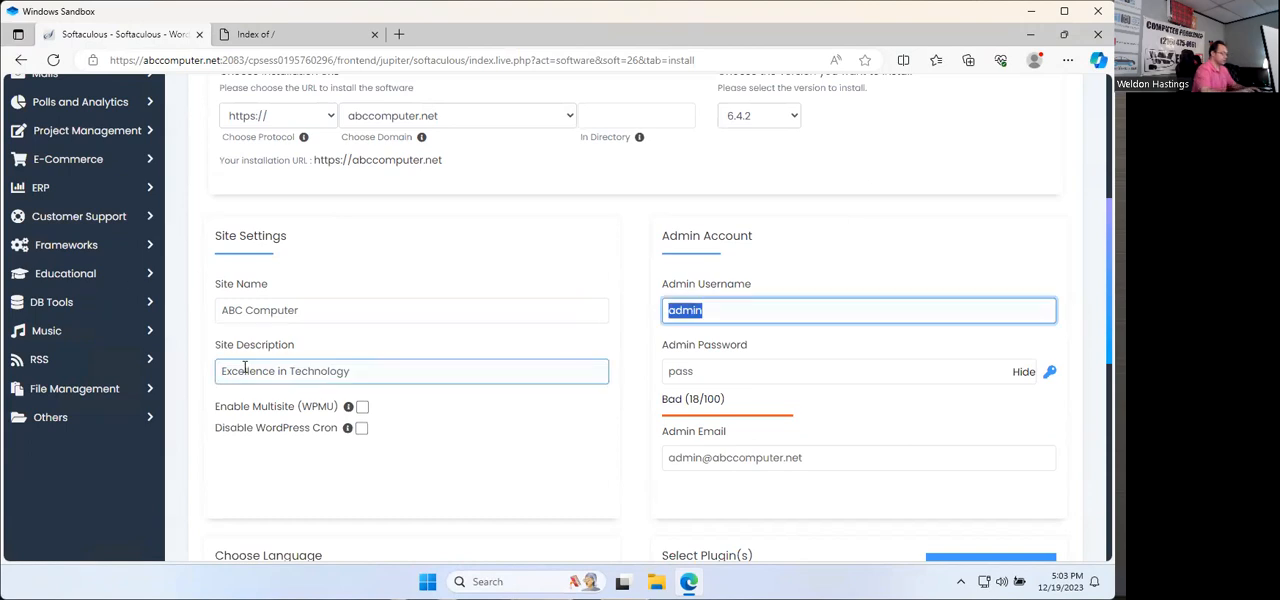
key(Tab)
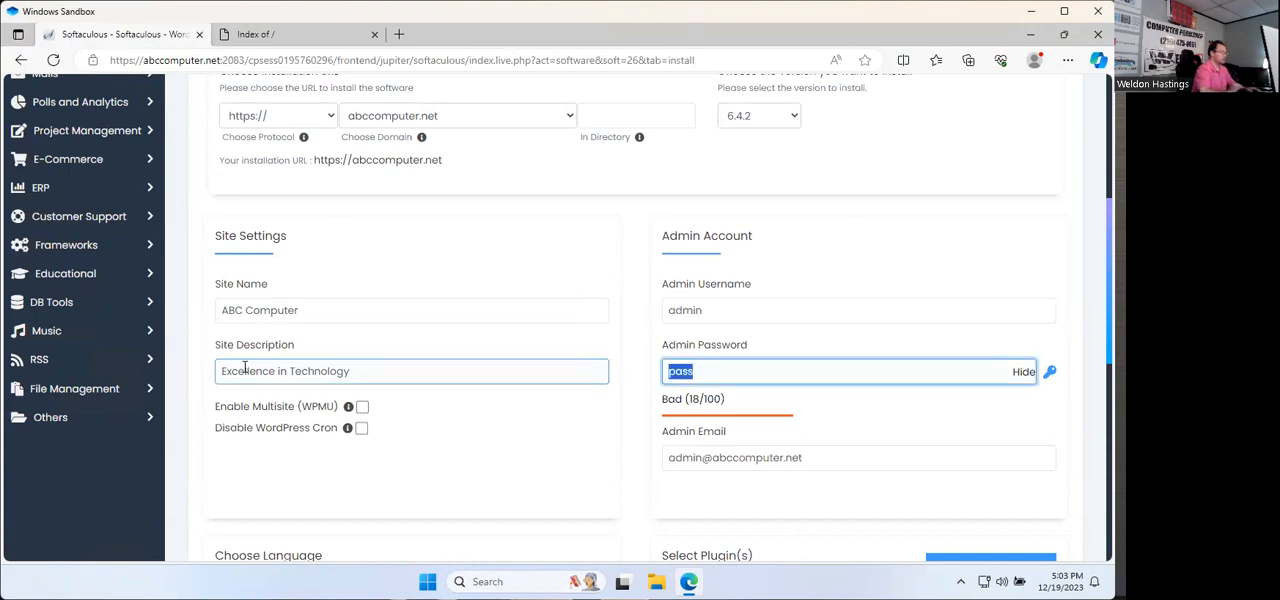
key(Tab)
key(Tab)
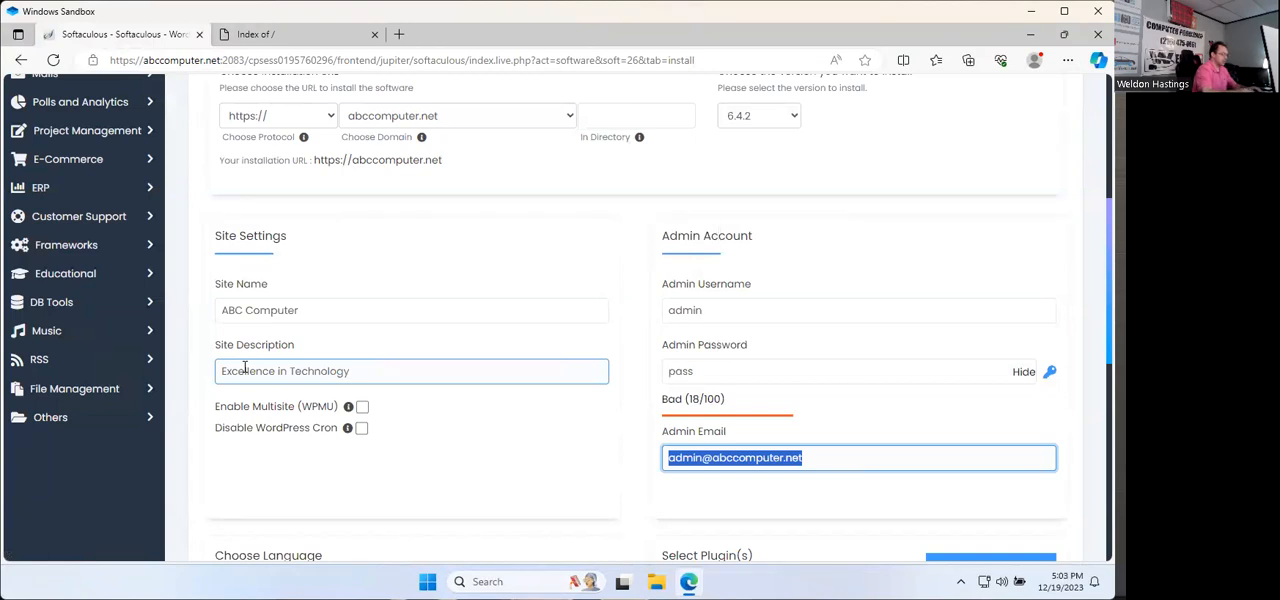
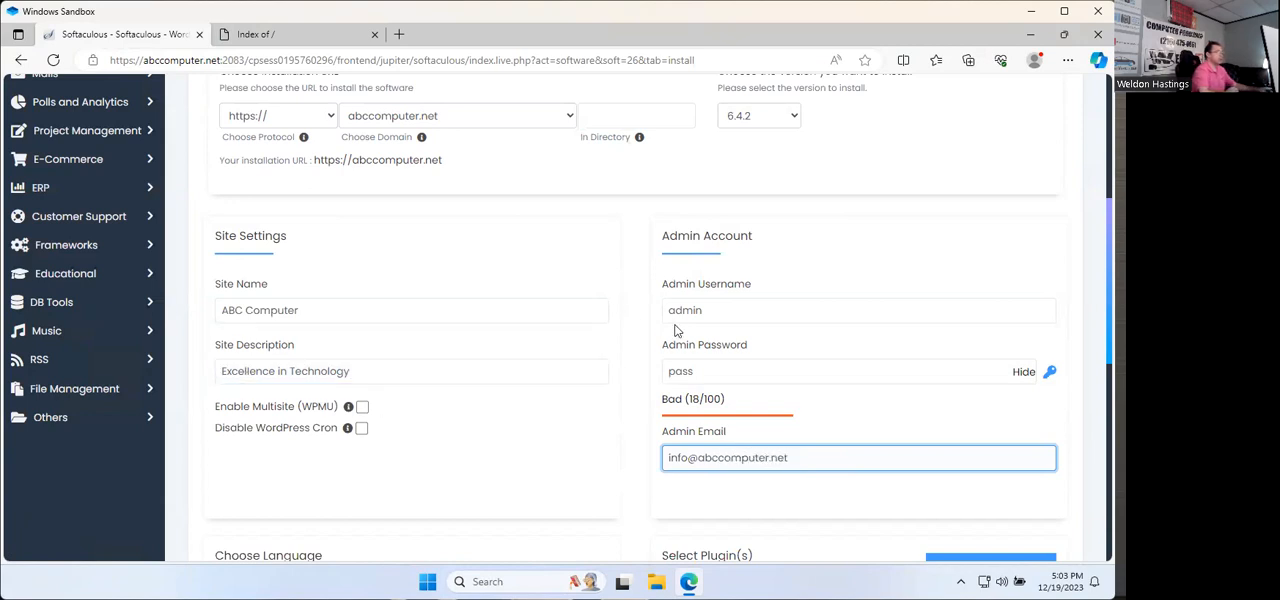
scroll(676, 330, down, 1)
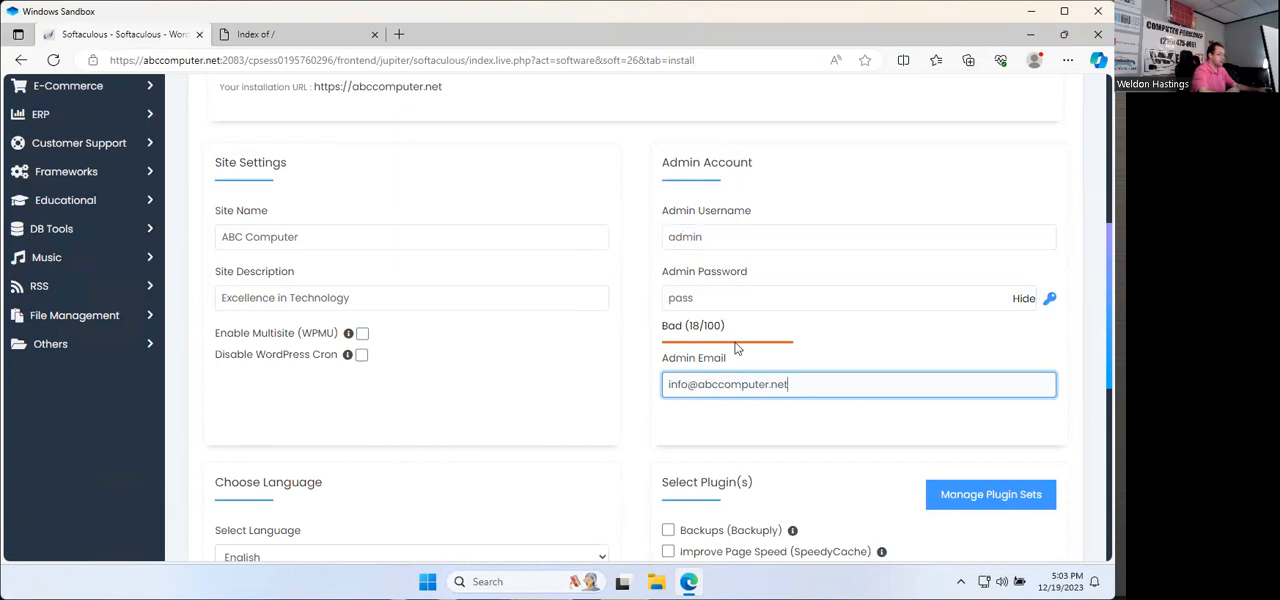
scroll(736, 347, down, 2)
scroll(737, 300, up, 1)
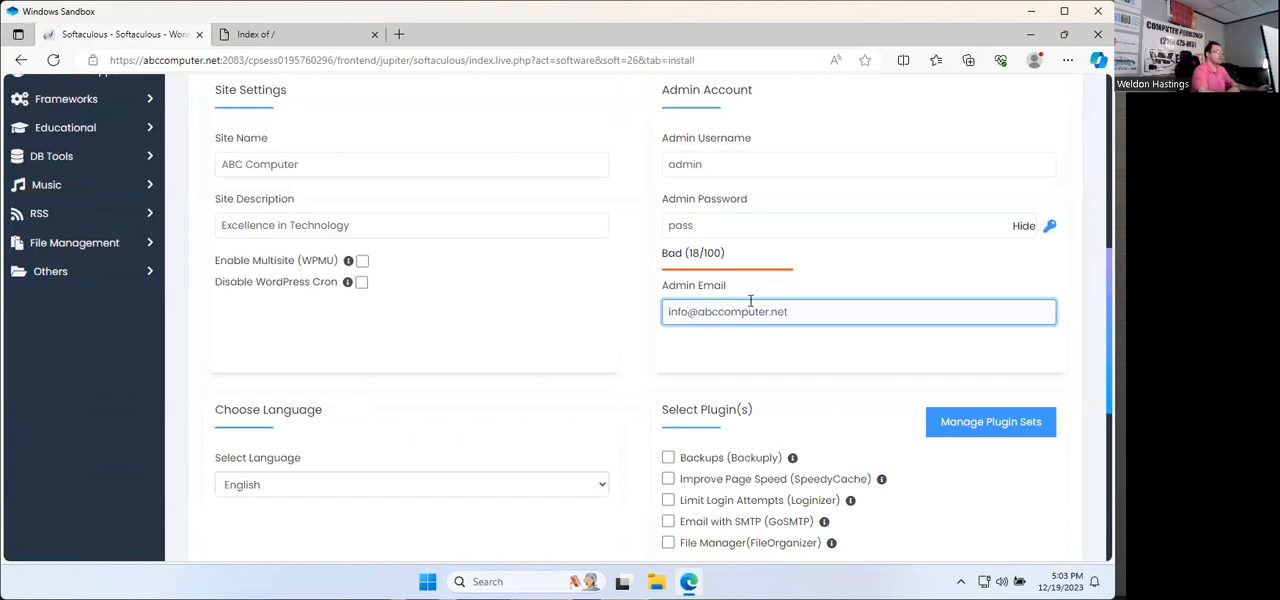
Step: In the advanced options, enable automatic upgrades for WordPress plugins and themes, and upgrades to any latest version, major as well as minor
scroll(712, 342, down, 1)
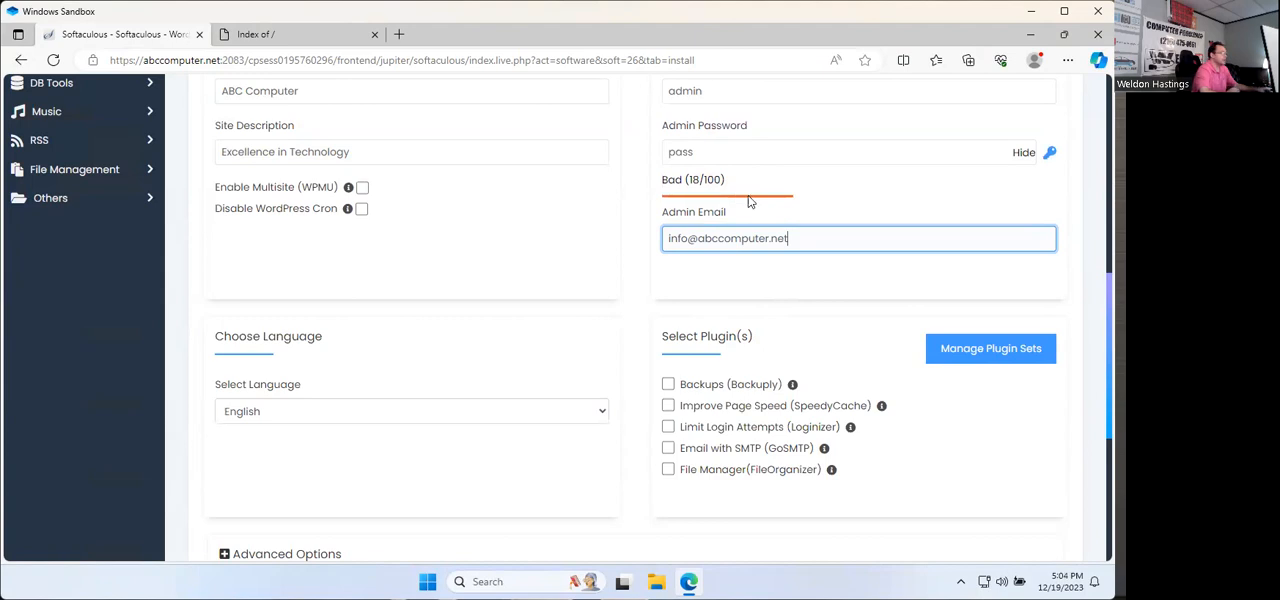
scroll(755, 205, down, 1)
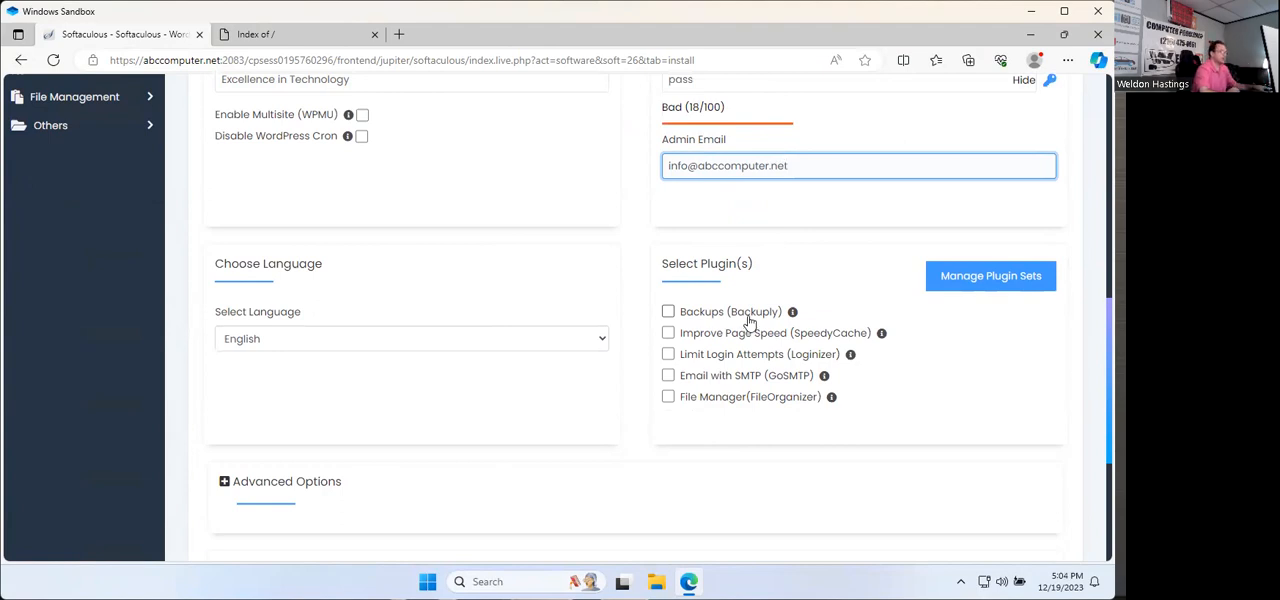
scroll(748, 323, down, 3)
scroll(700, 350, up, 1)
click(224, 342)
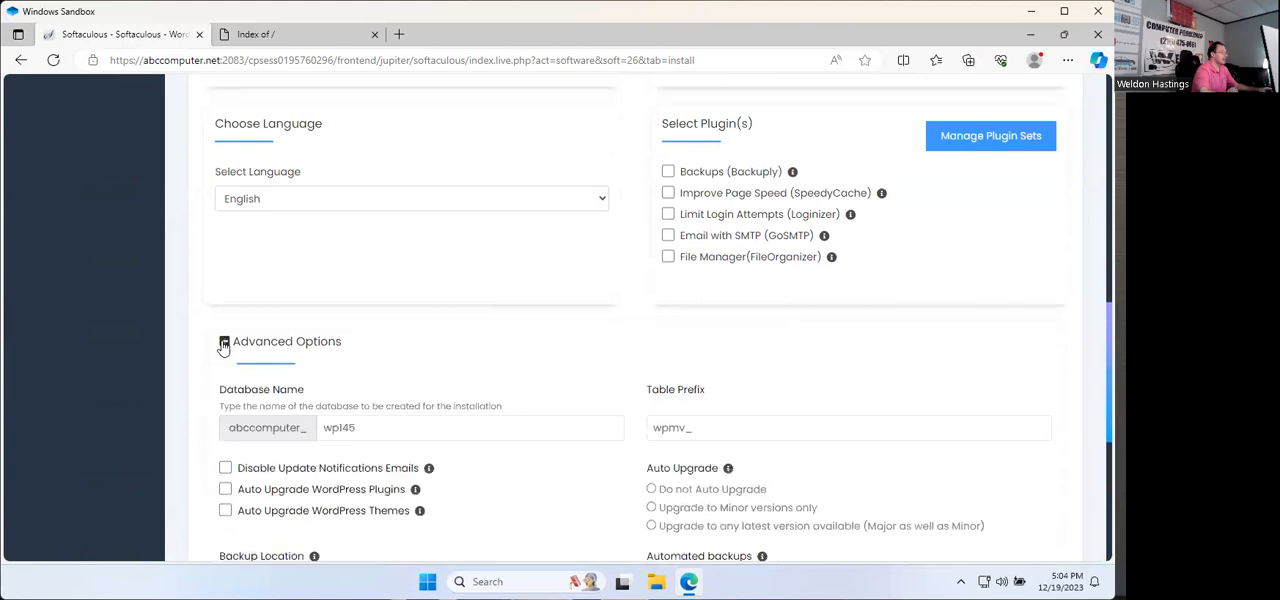
scroll(440, 410, down, 1)
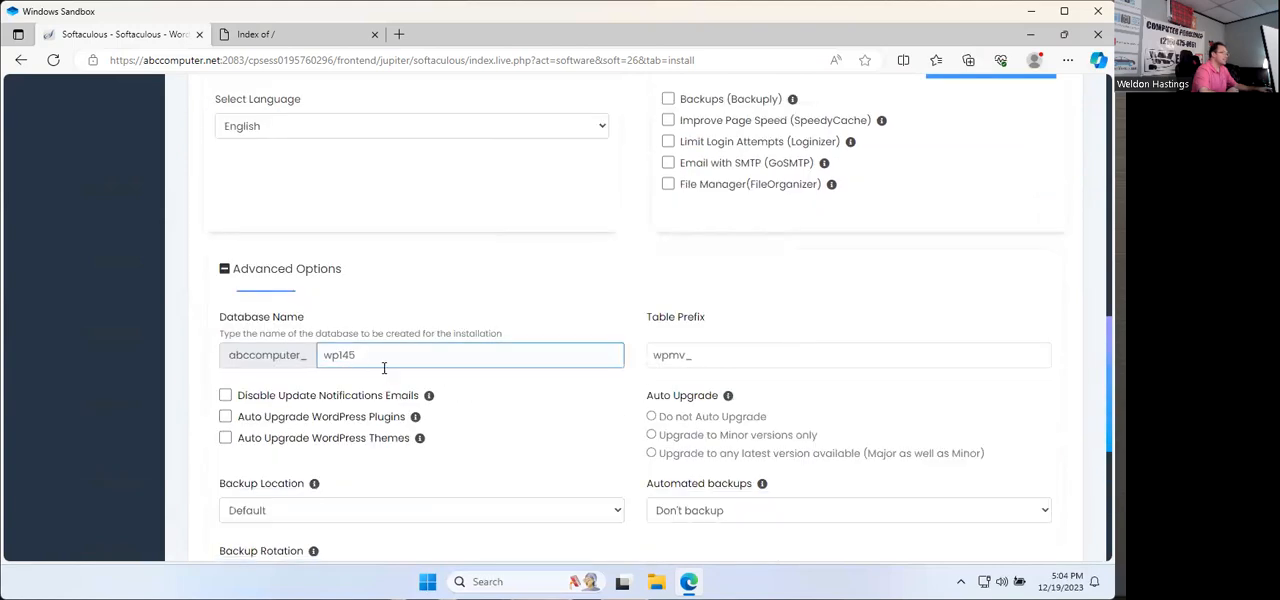
scroll(420, 290, down, 1)
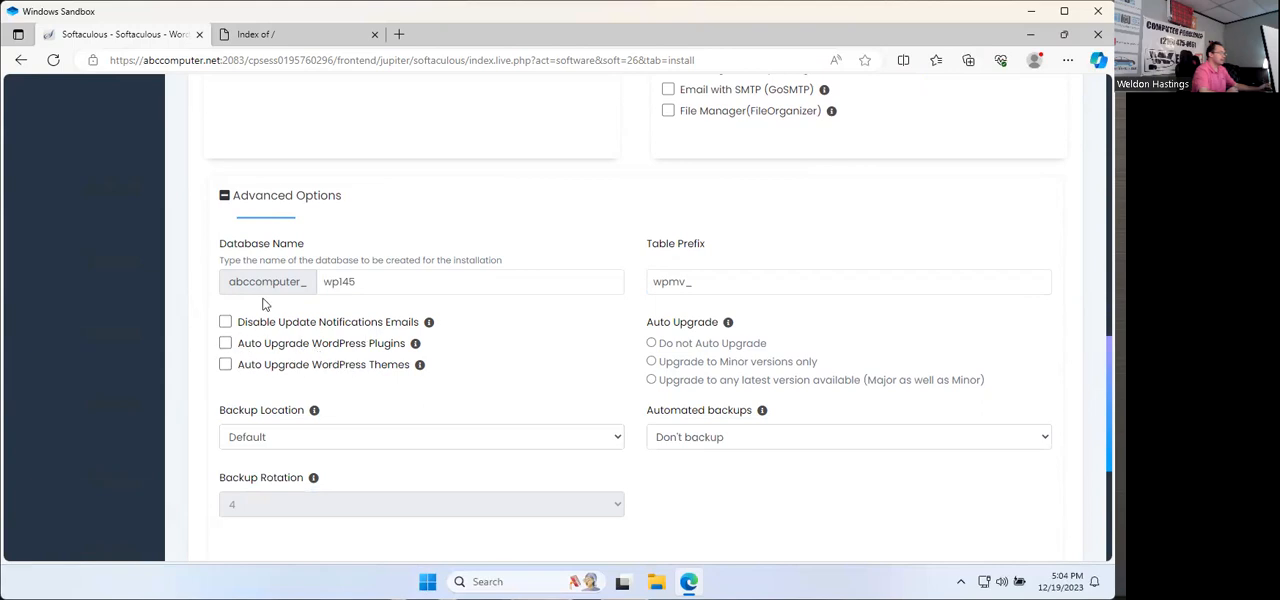
click(226, 345)
click(228, 368)
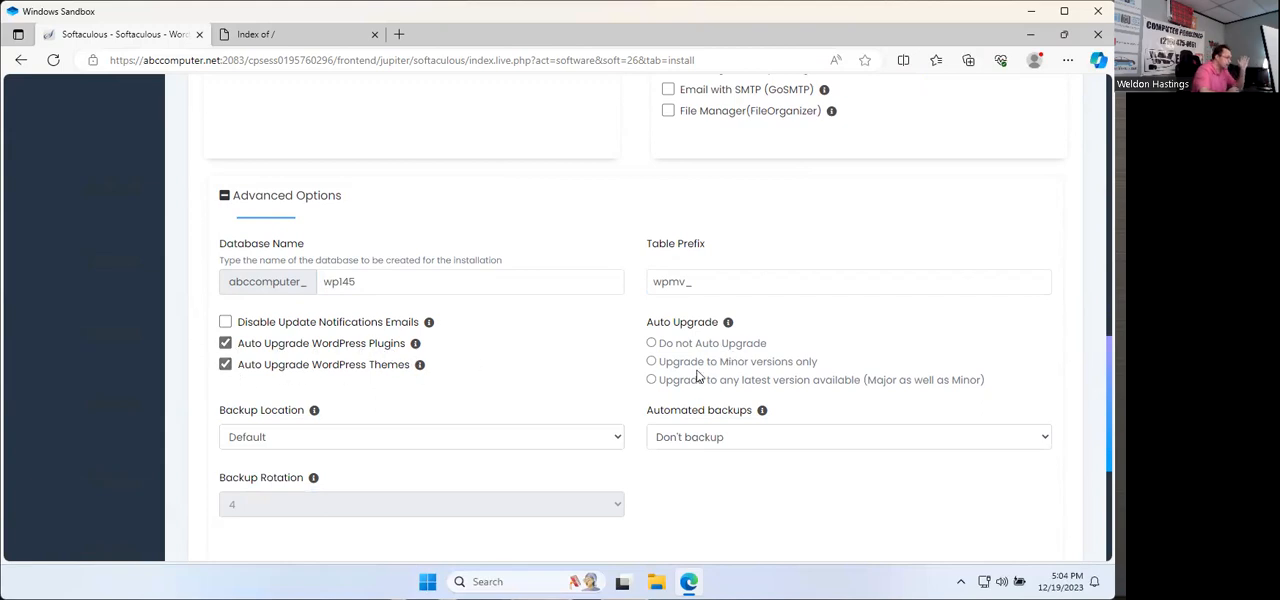
click(652, 383)
Step: Schedule automated backups once a month, keeping the backup rotation at 4 and the backup location at Default
click(736, 440)
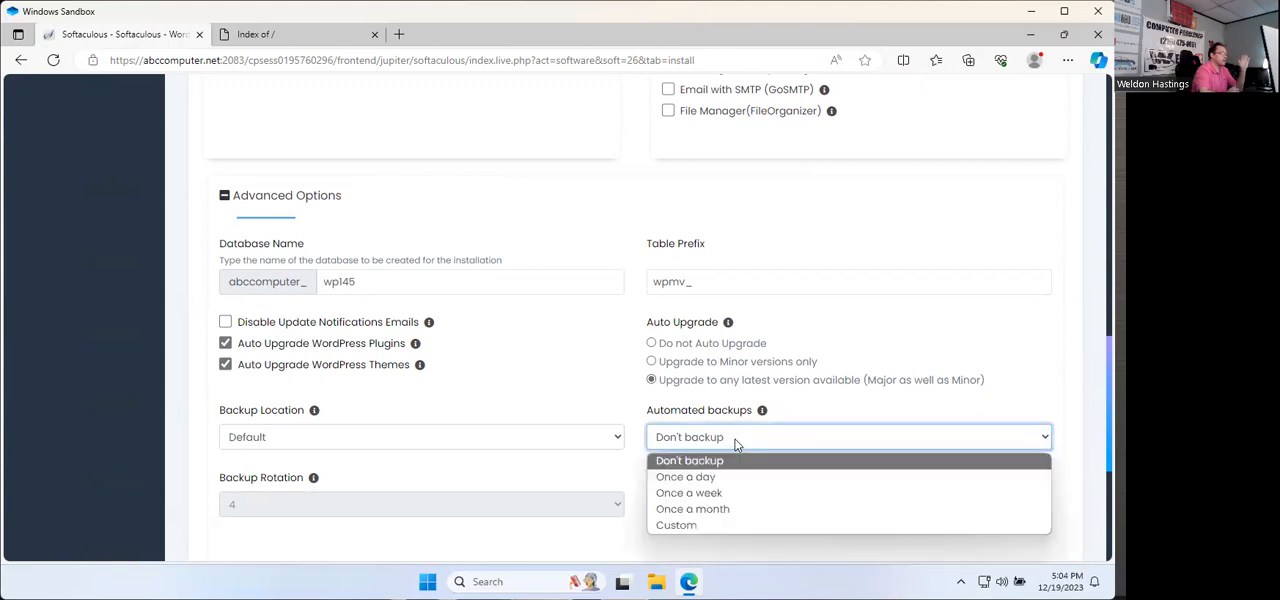
click(705, 512)
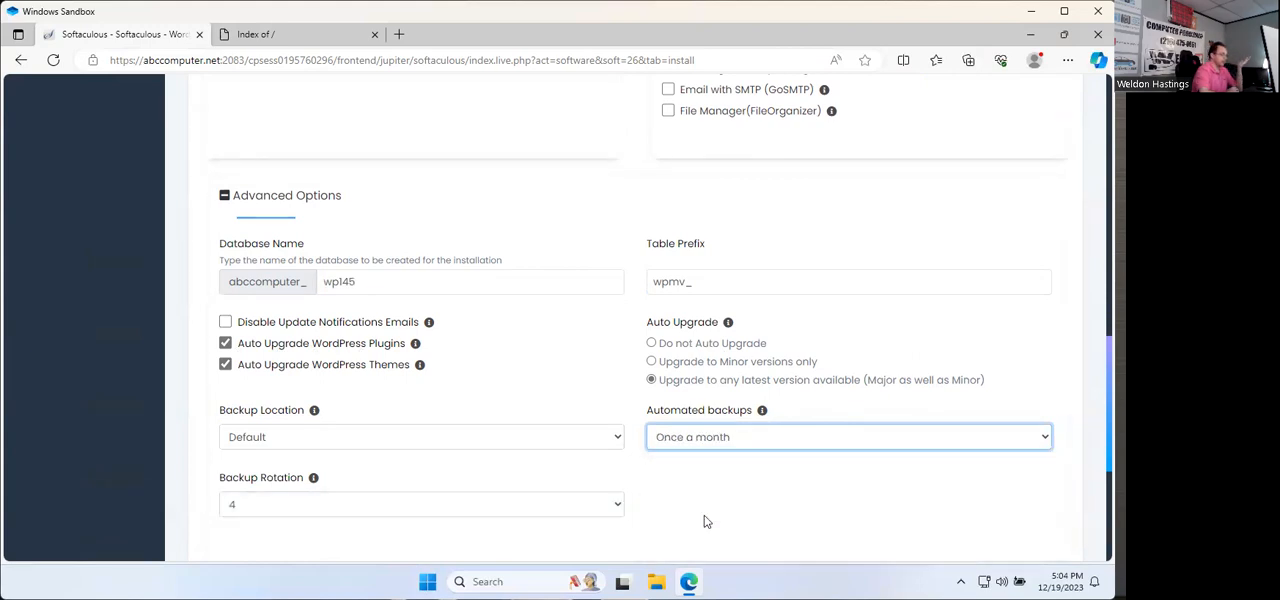
click(295, 508)
click(295, 508)
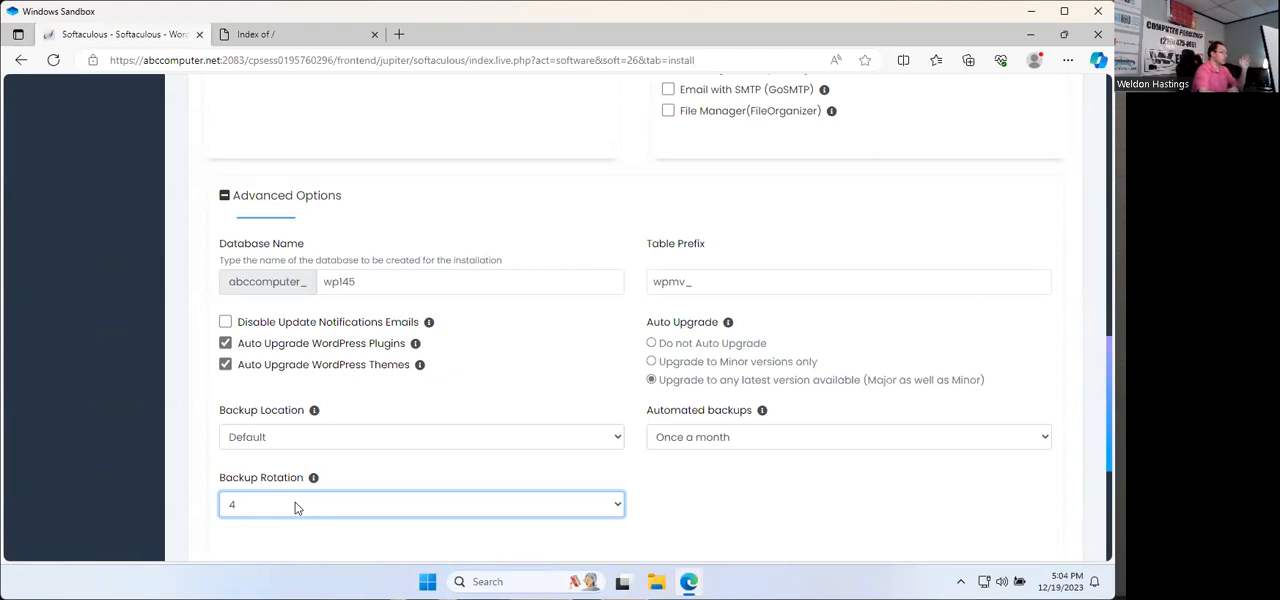
click(577, 442)
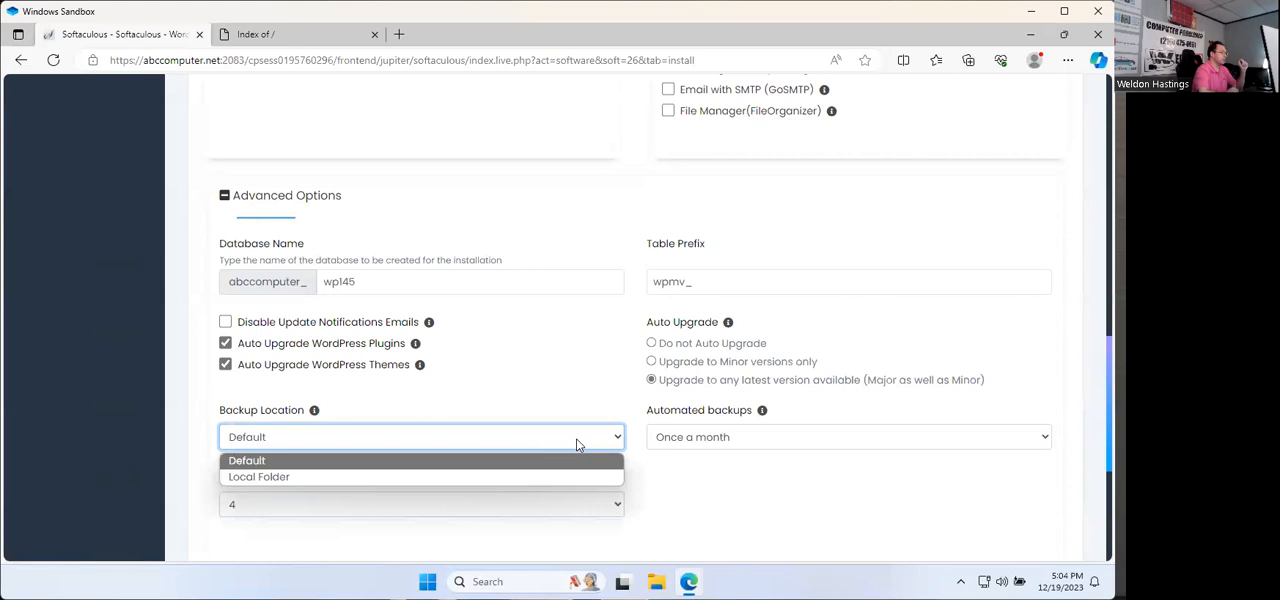
click(577, 443)
Step: Select the EPM theme for the installation and agree to use its demo images
scroll(743, 500, down, 2)
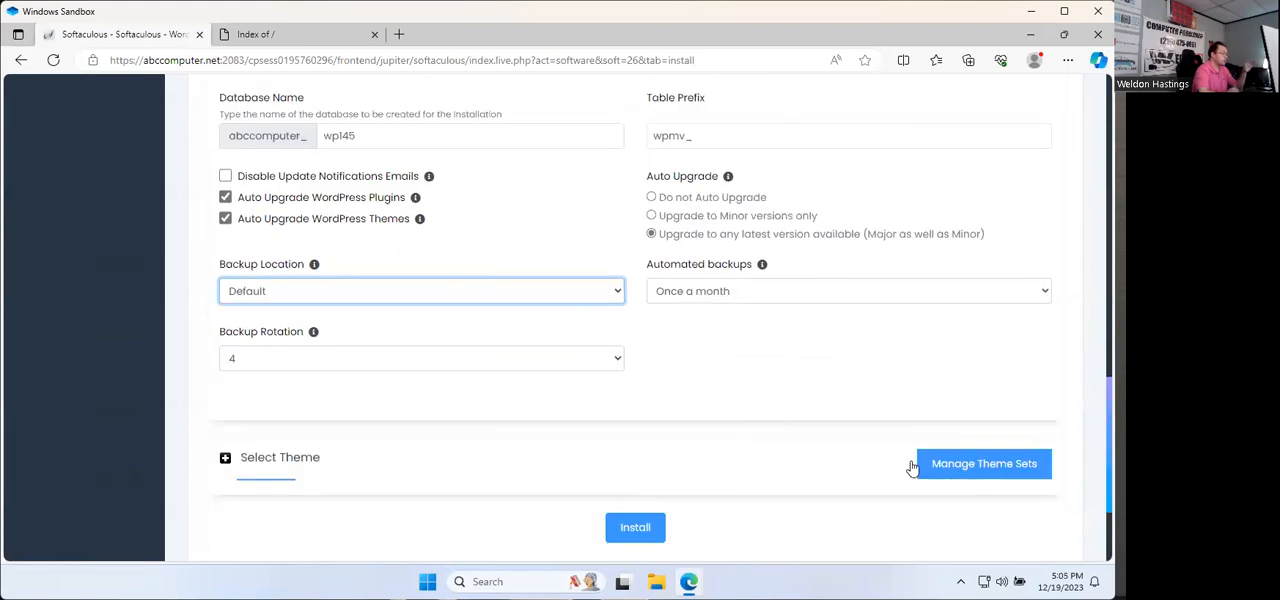
click(262, 466)
scroll(470, 400, down, 2)
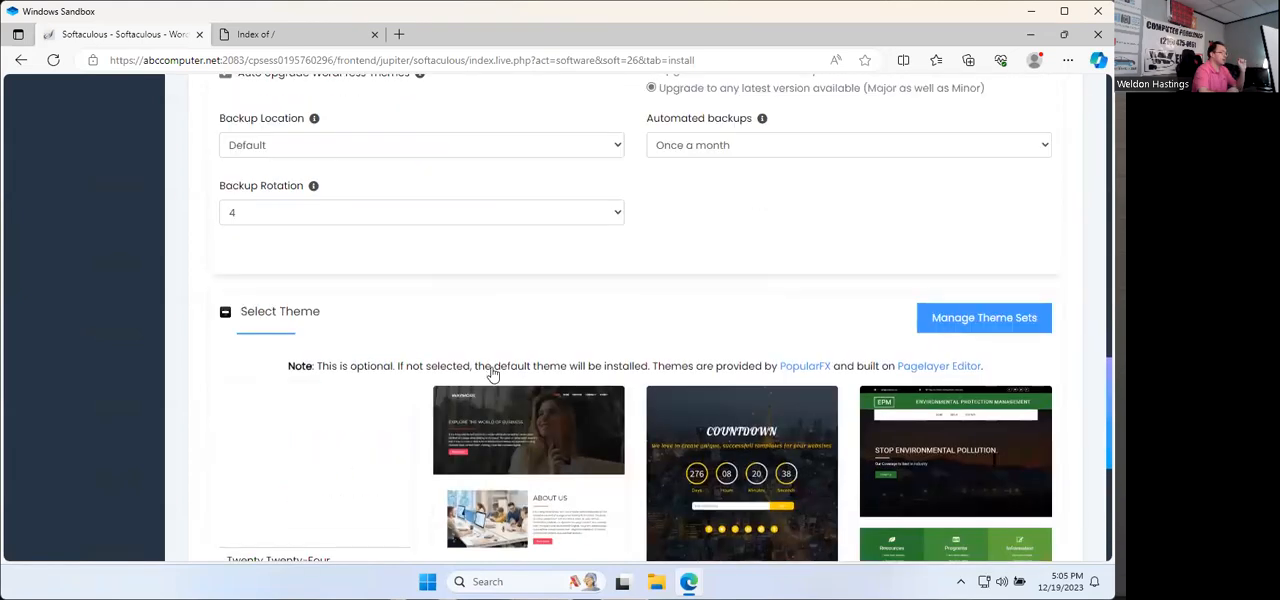
scroll(492, 374, down, 1)
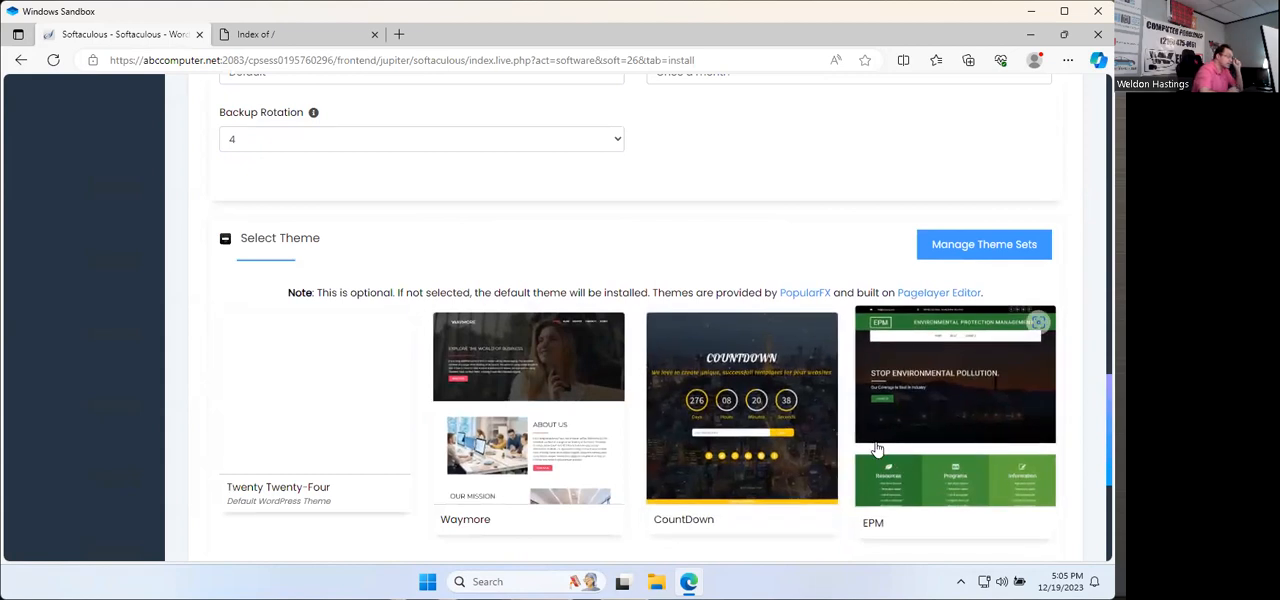
scroll(880, 447, down, 1)
click(966, 324)
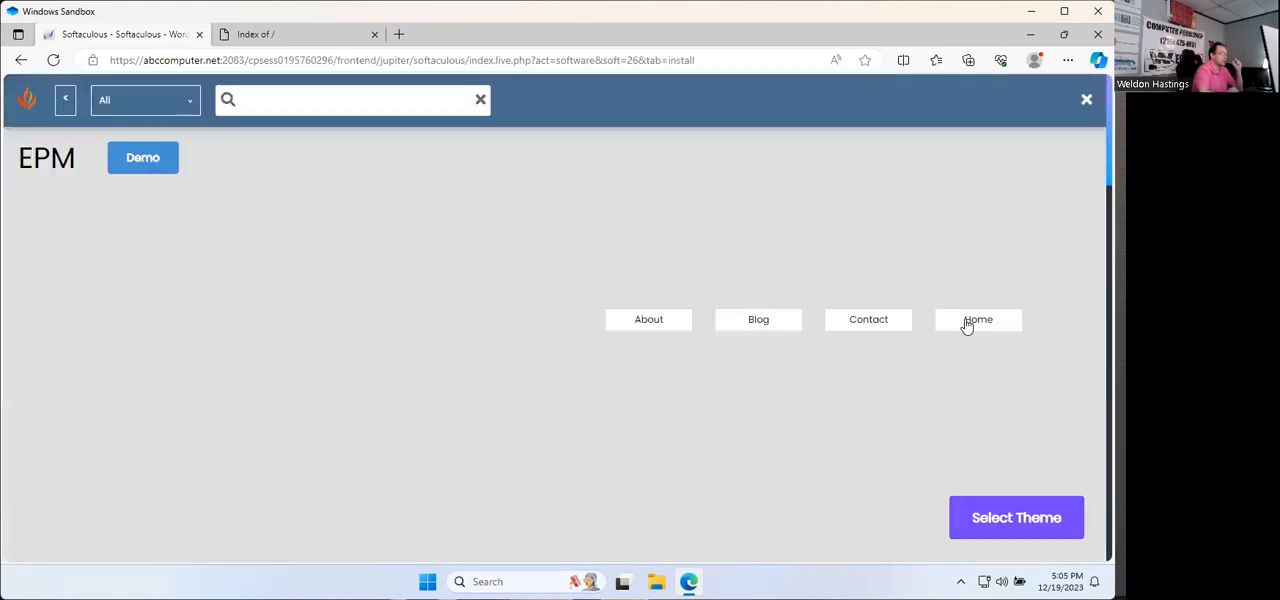
click(1013, 515)
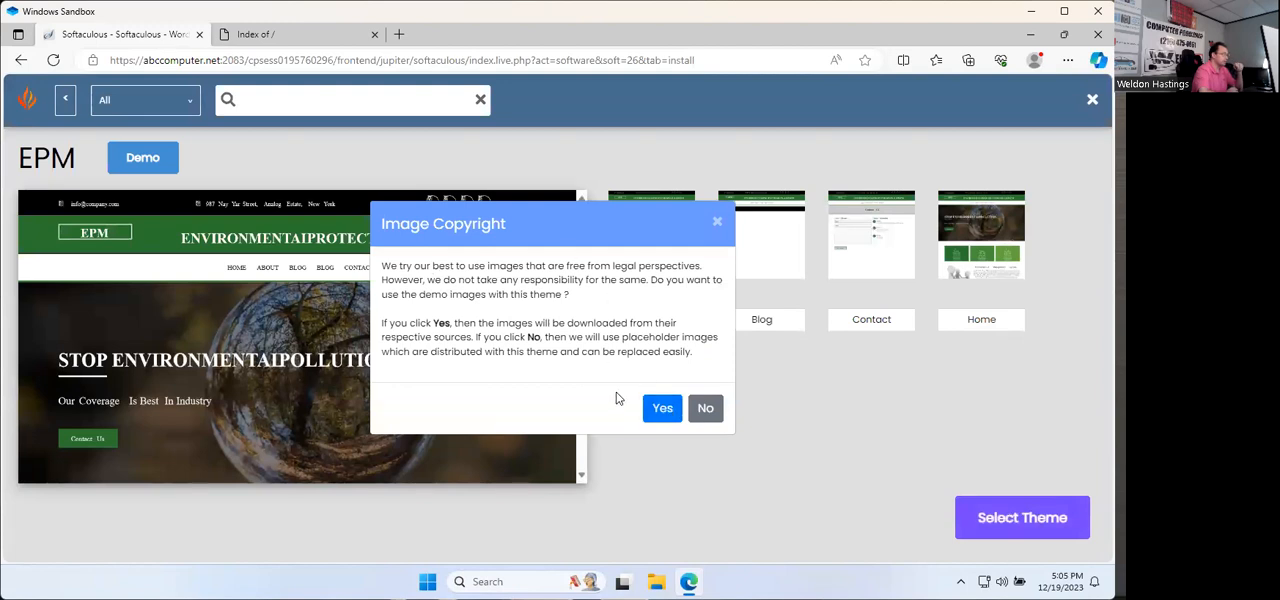
click(664, 409)
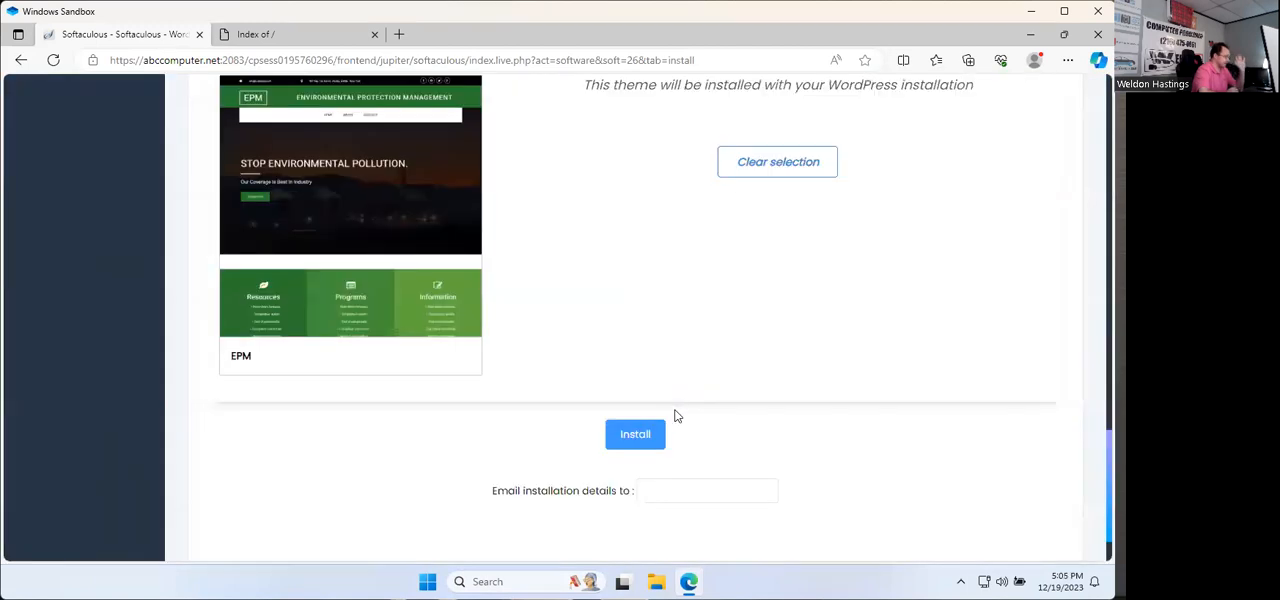
Step: Enter the company's info address as the recipient of the installation details and run the WordPress installation
click(668, 487)
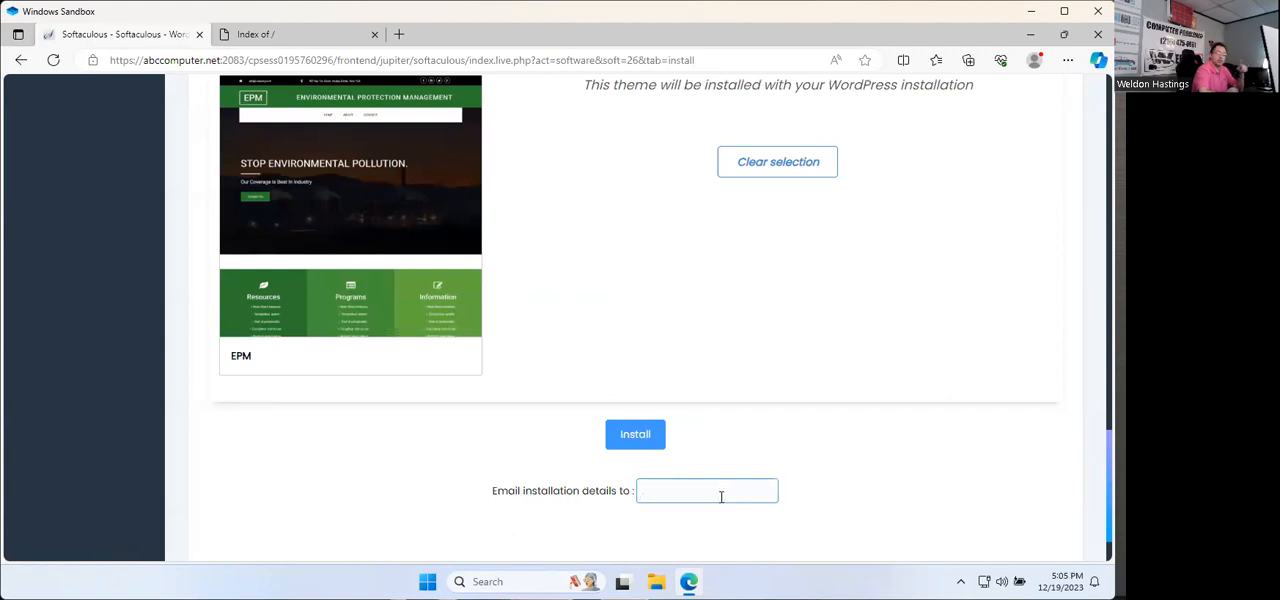
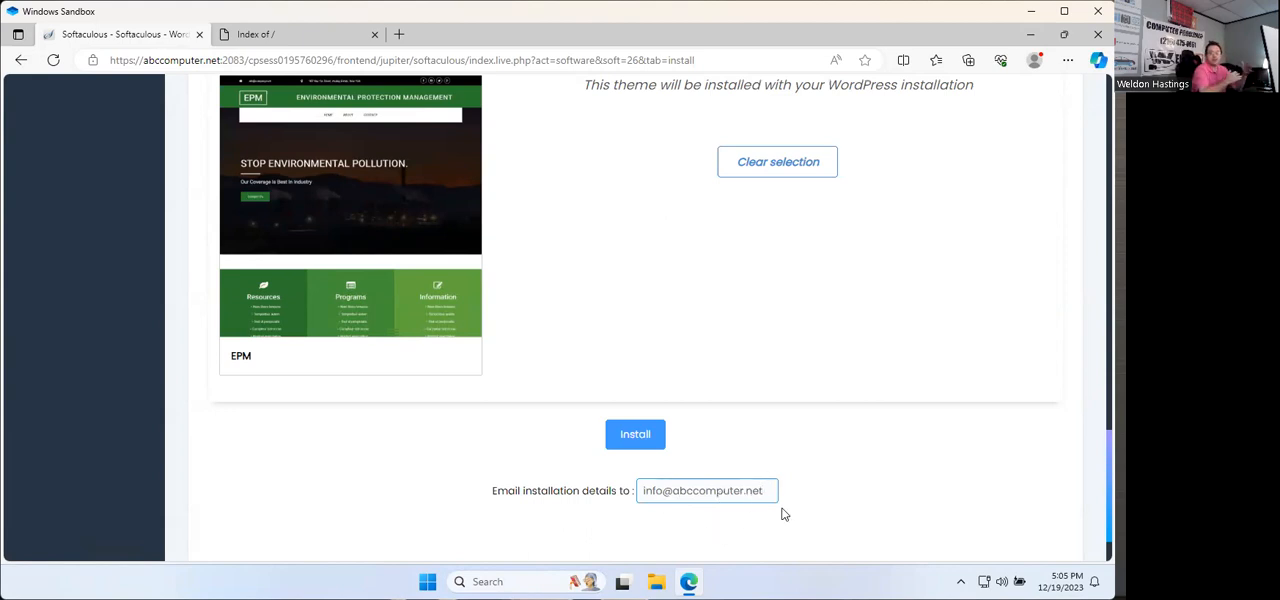
click(642, 440)
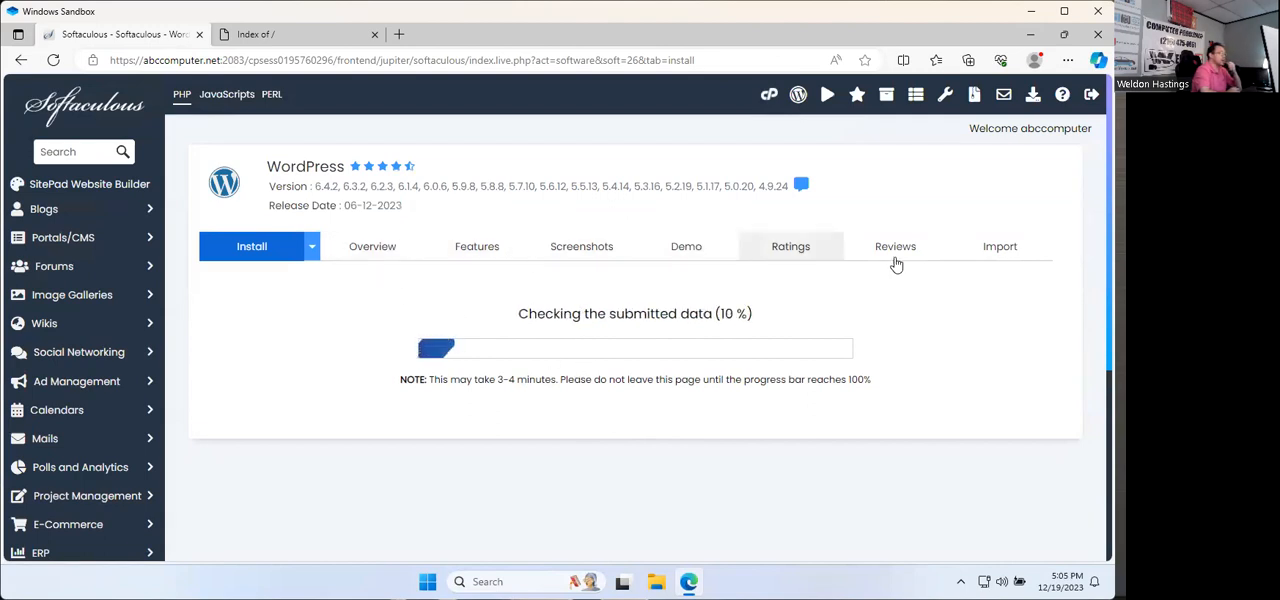
scroll(70, 190, down, 2)
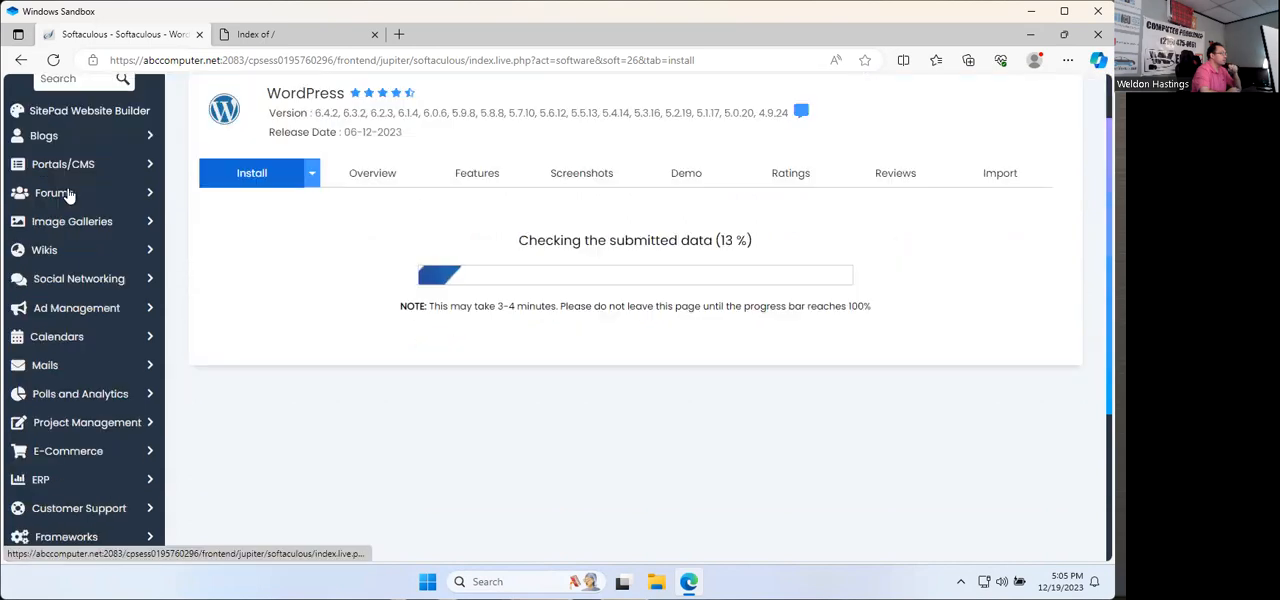
scroll(62, 390, down, 3)
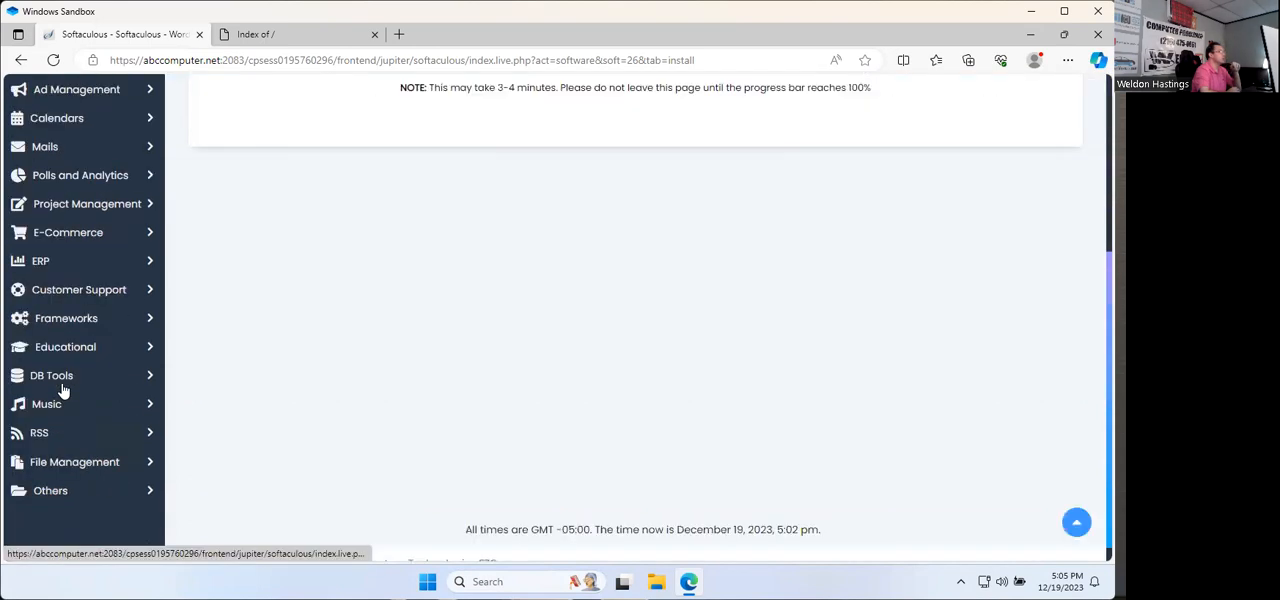
scroll(62, 418, up, 5)
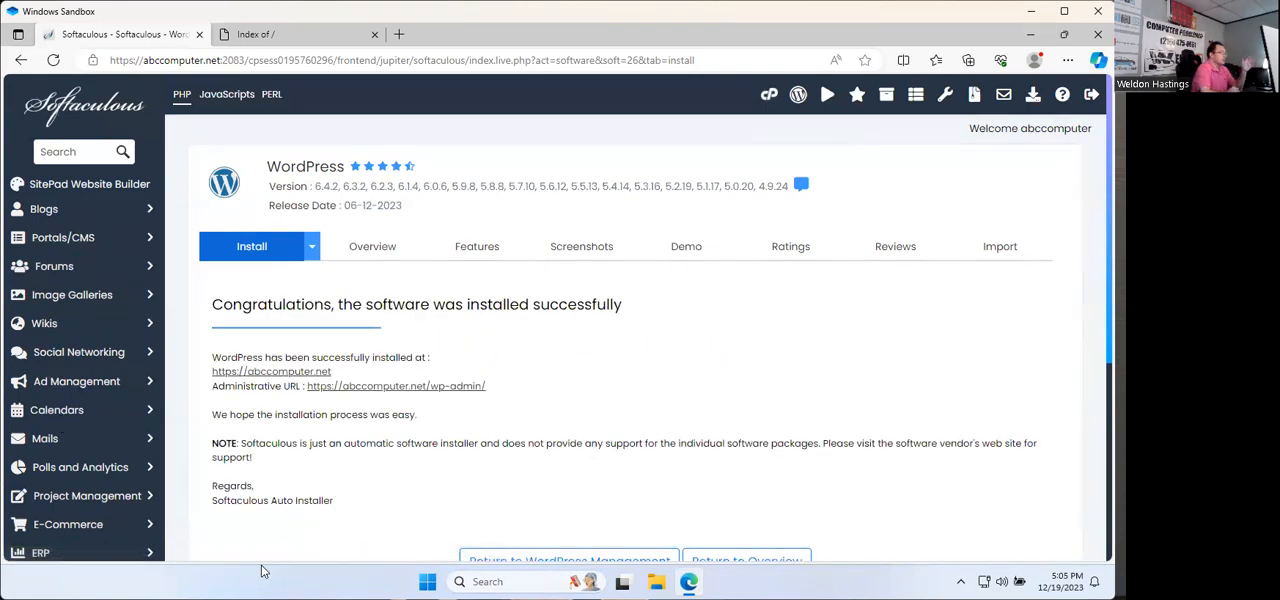
Step: Reload abccomputer.net in its own browser tab and look through the newly installed home page
click(308, 40)
click(53, 60)
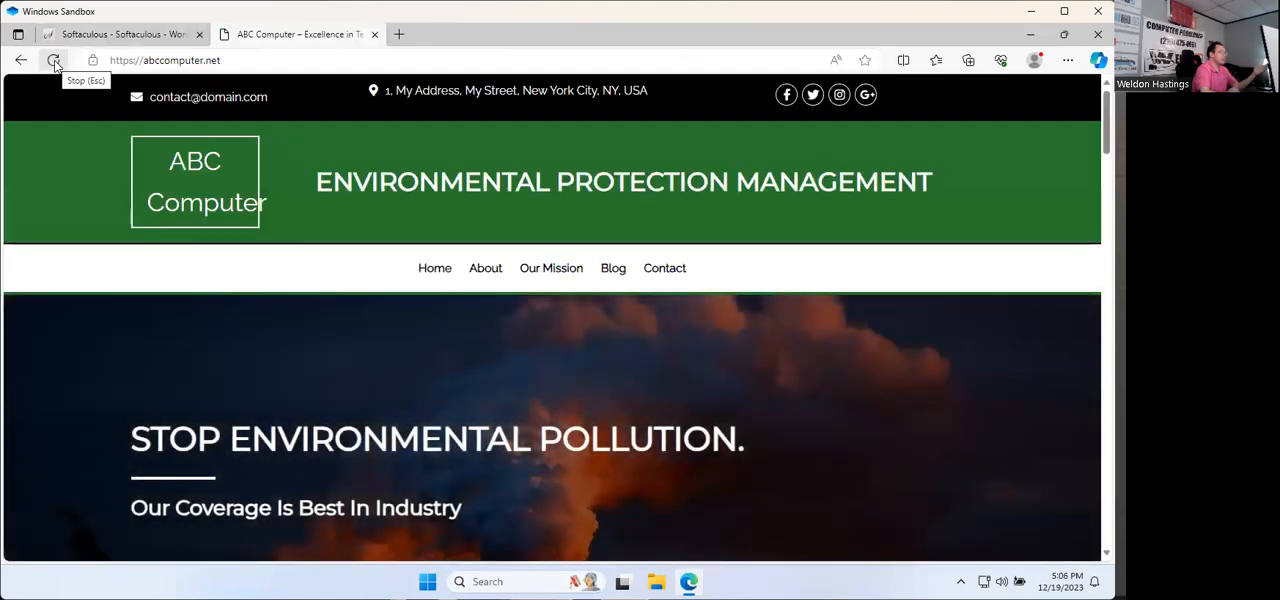
scroll(330, 226, down, 4)
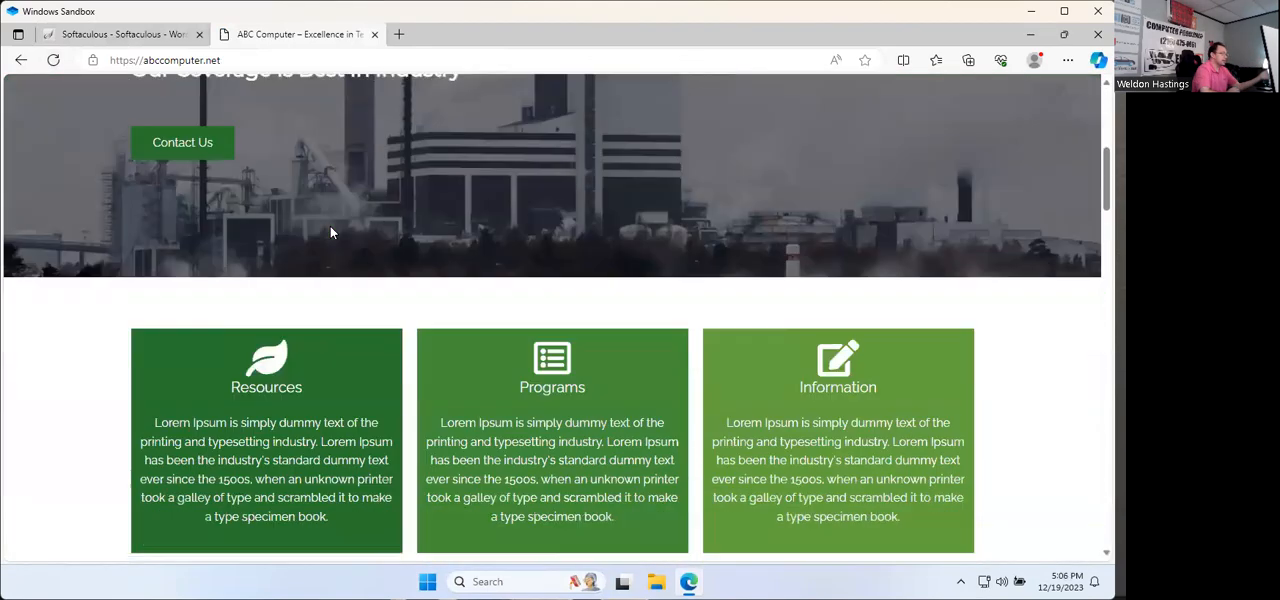
scroll(331, 232, down, 10)
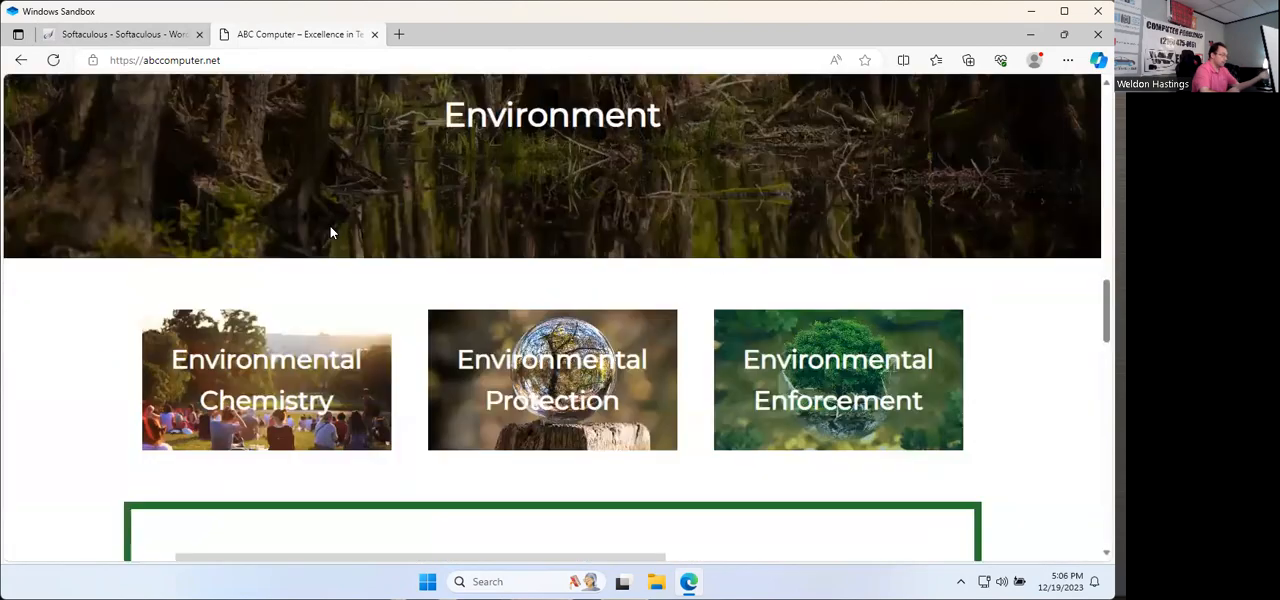
scroll(330, 232, down, 10)
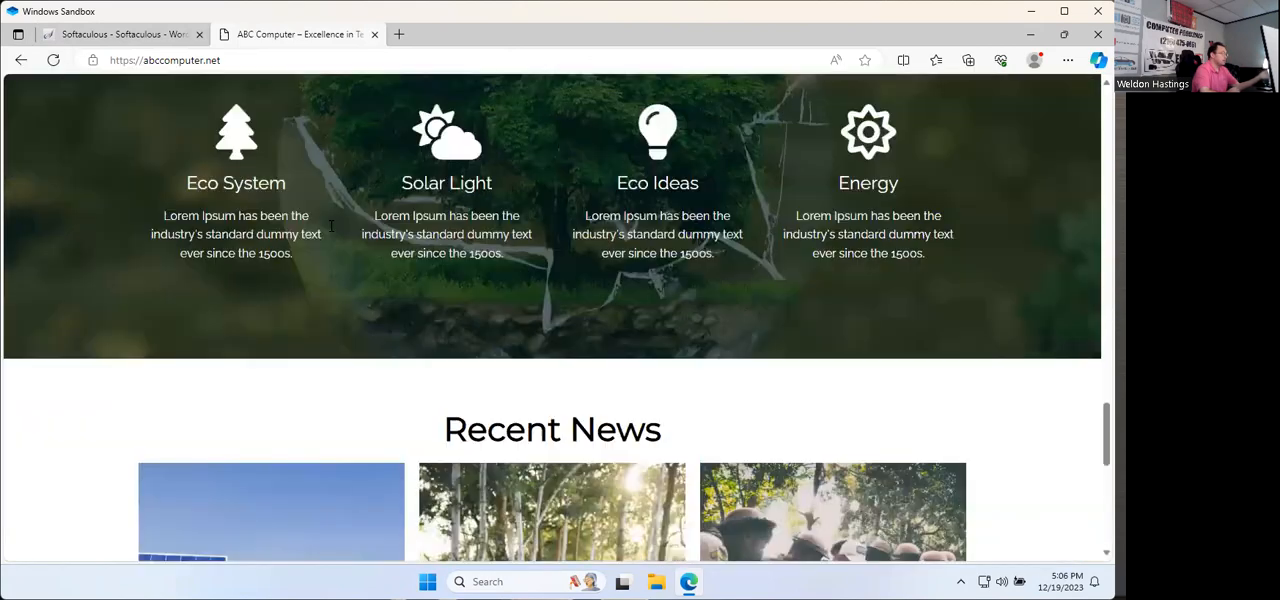
scroll(330, 226, down, 3)
scroll(330, 226, up, 10)
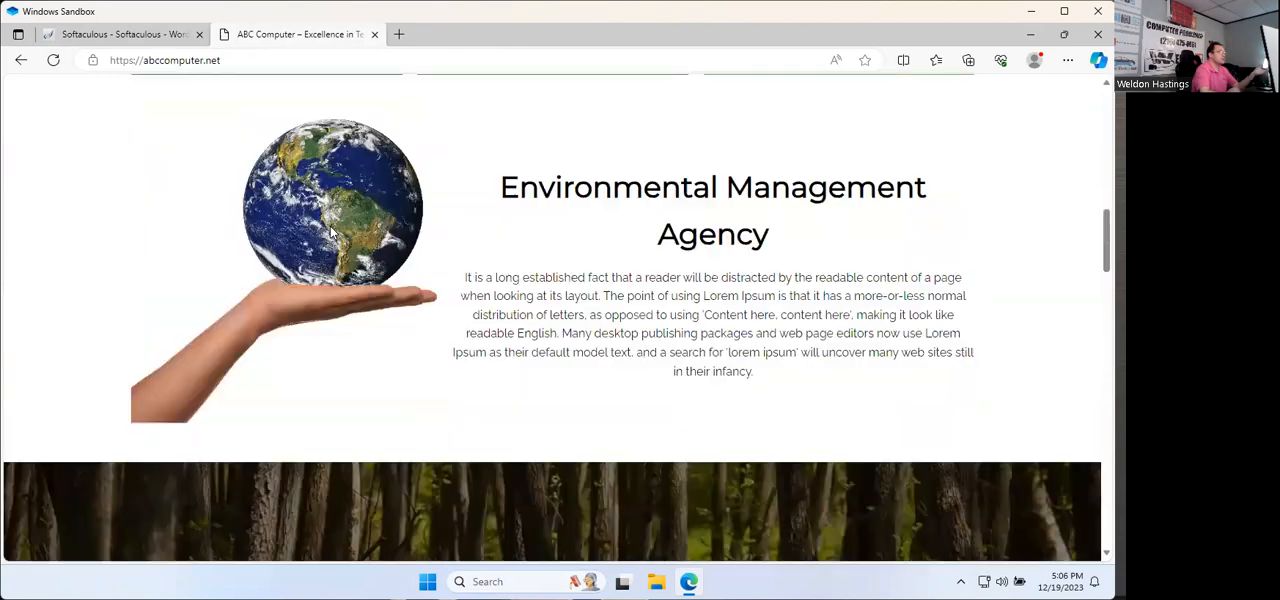
scroll(330, 228, up, 10)
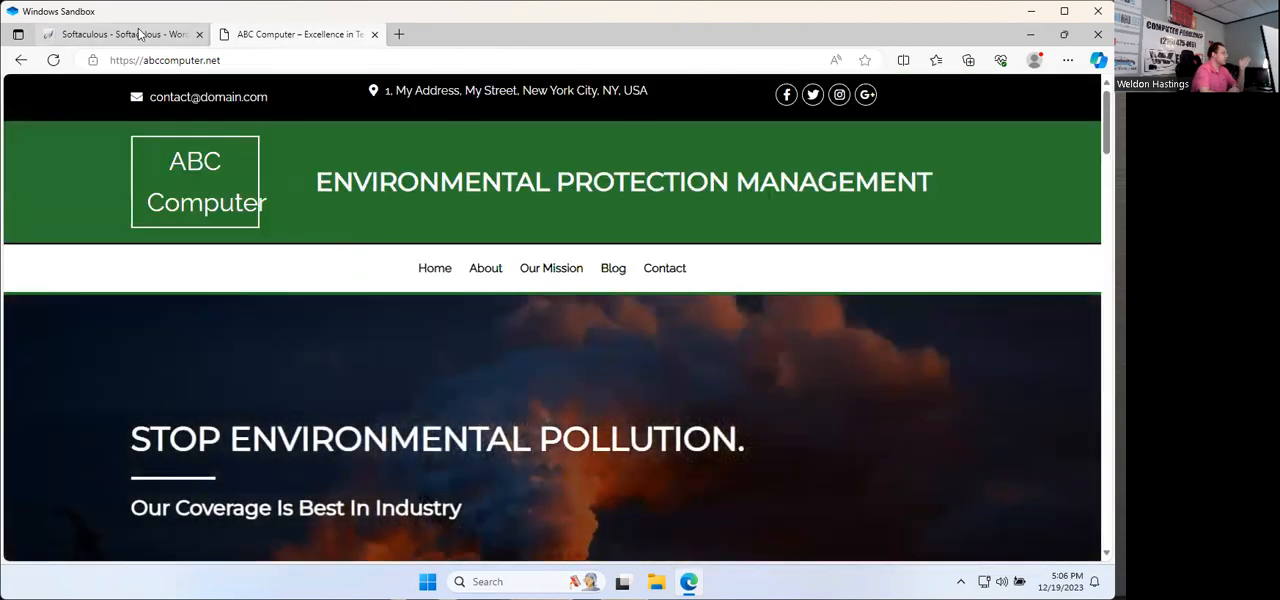
Step: Return to the Softaculous installation result and open the WordPress admin dashboard through its administrative URL
click(140, 34)
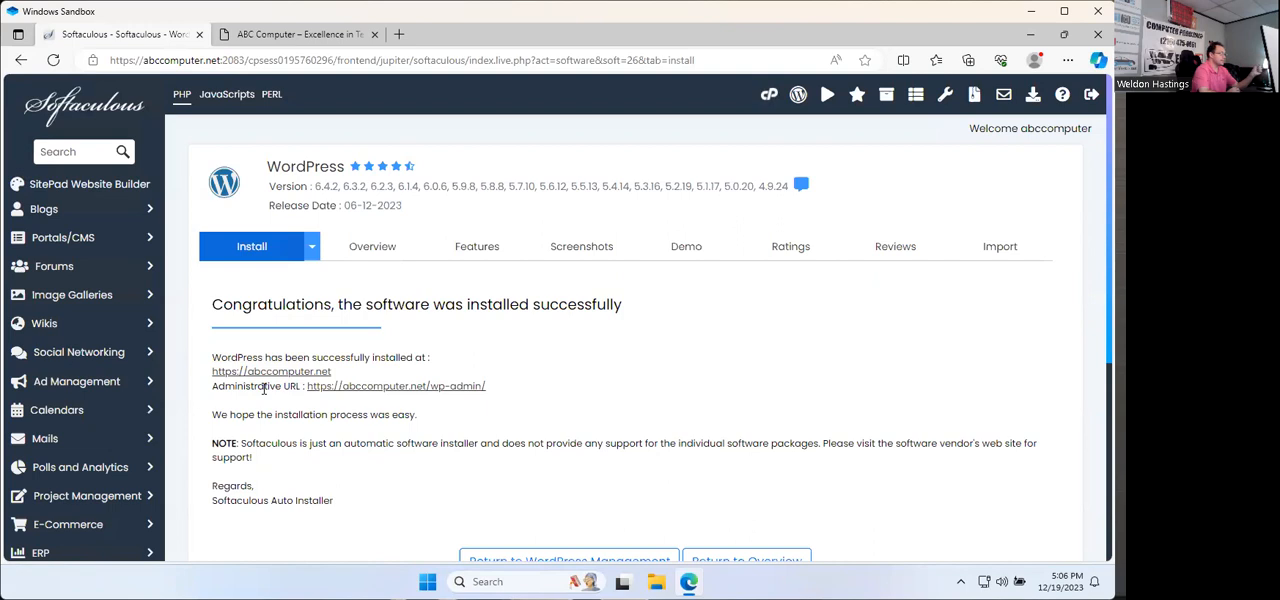
click(417, 389)
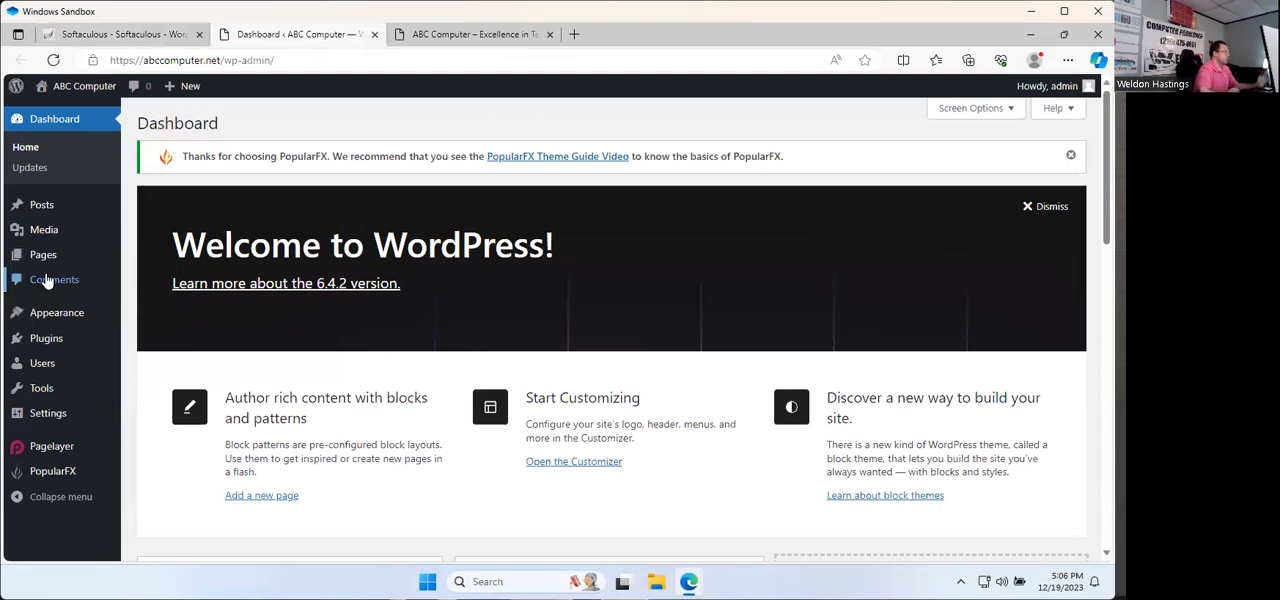
Step: Dismiss the WordPress welcome banner and collapse the PHP Update Recommended box on the dashboard
mouse_move(57, 213)
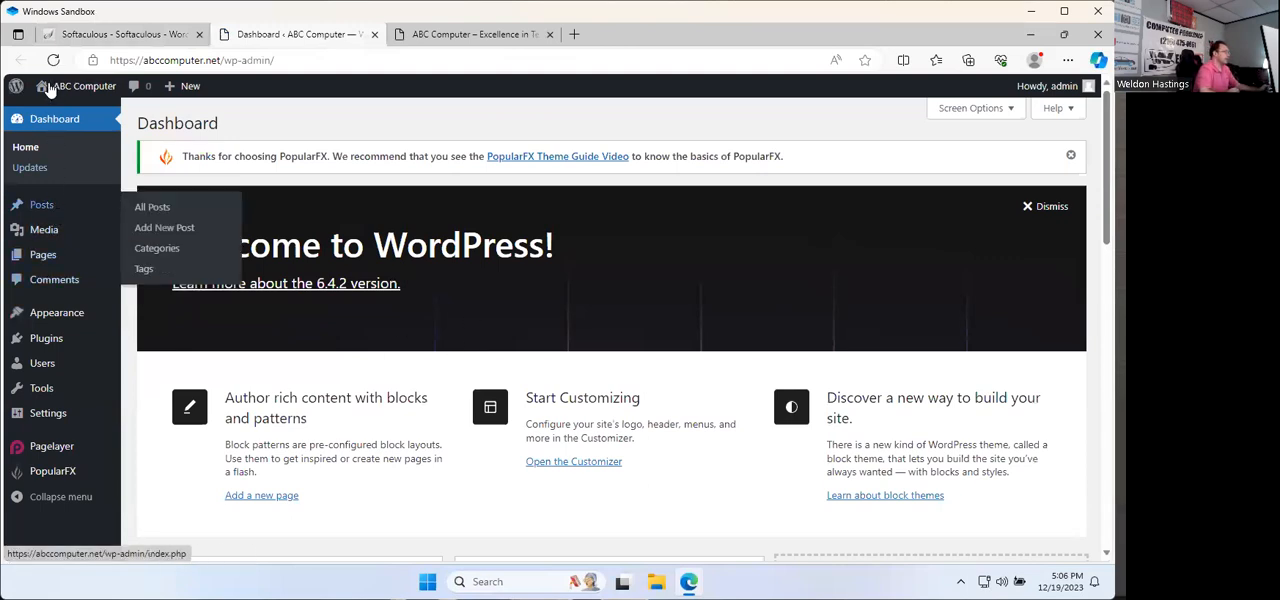
mouse_move(48, 88)
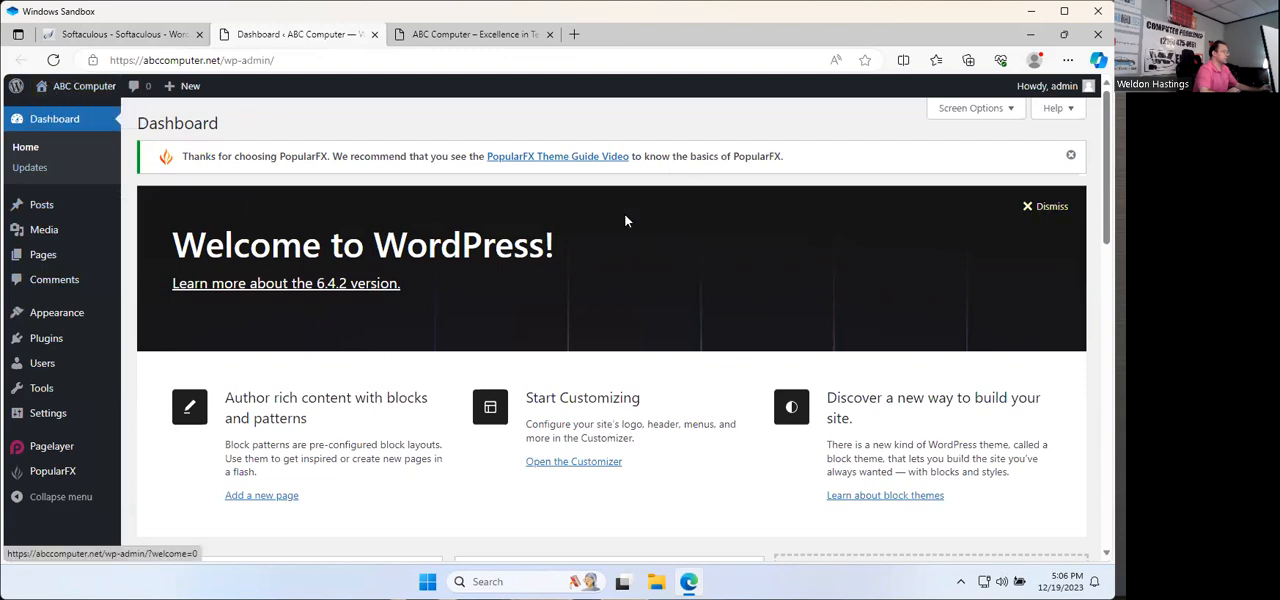
click(1043, 206)
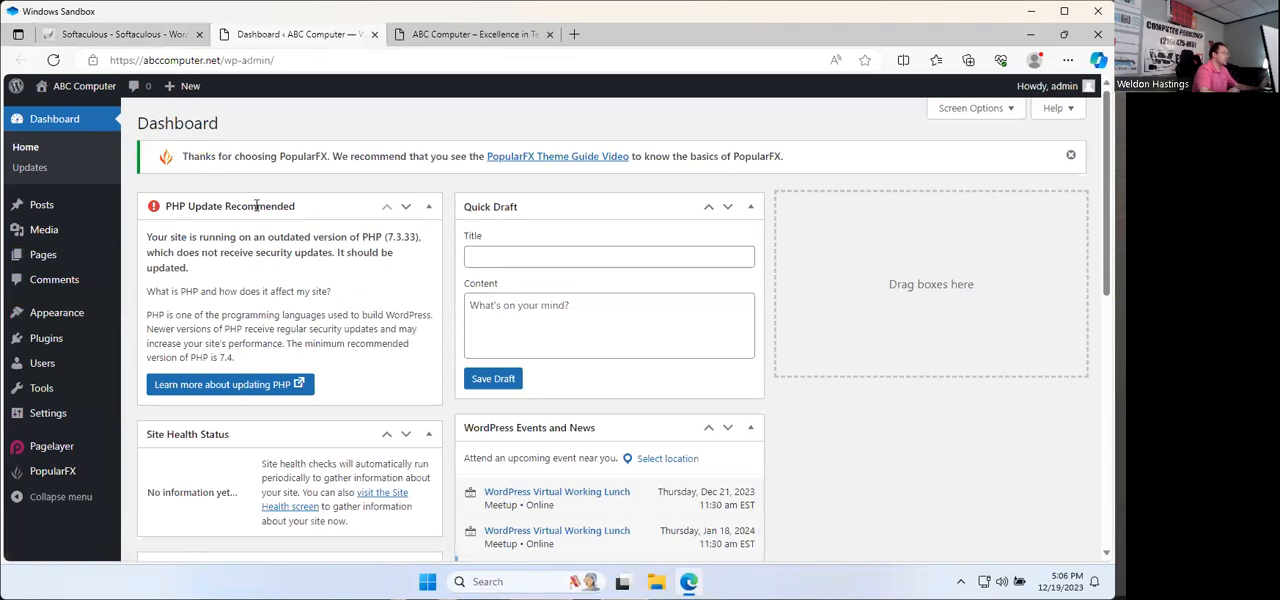
click(428, 210)
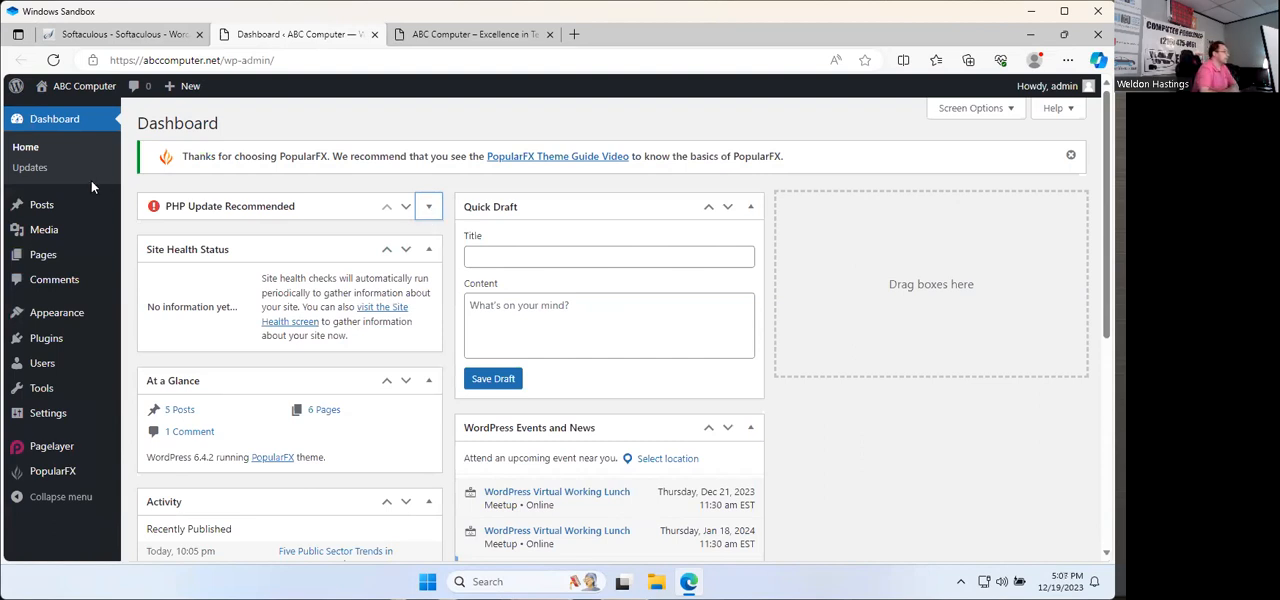
Step: Open the Home front page from the list of site pages for editing in the block editor
click(40, 260)
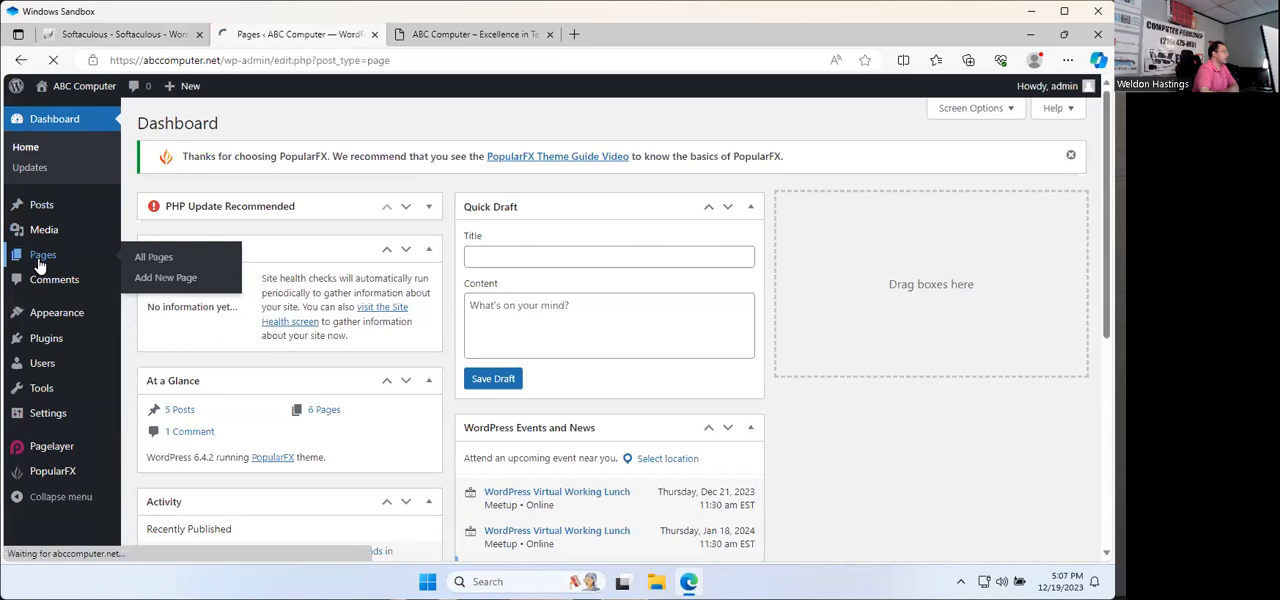
scroll(150, 280, down, 2)
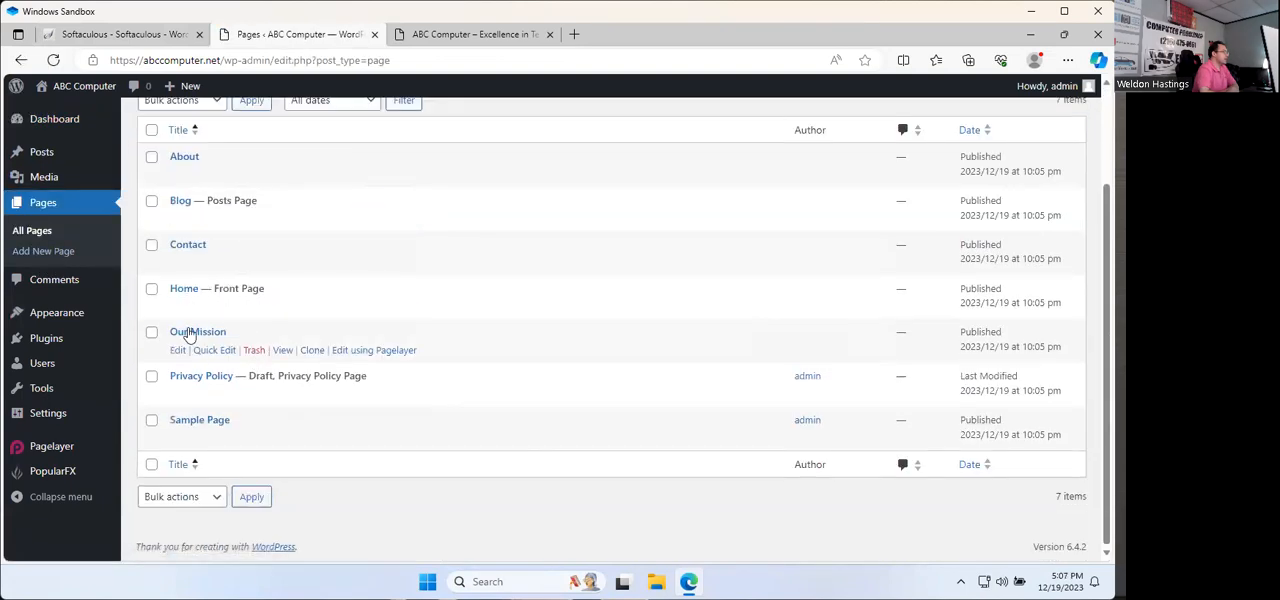
mouse_move(211, 297)
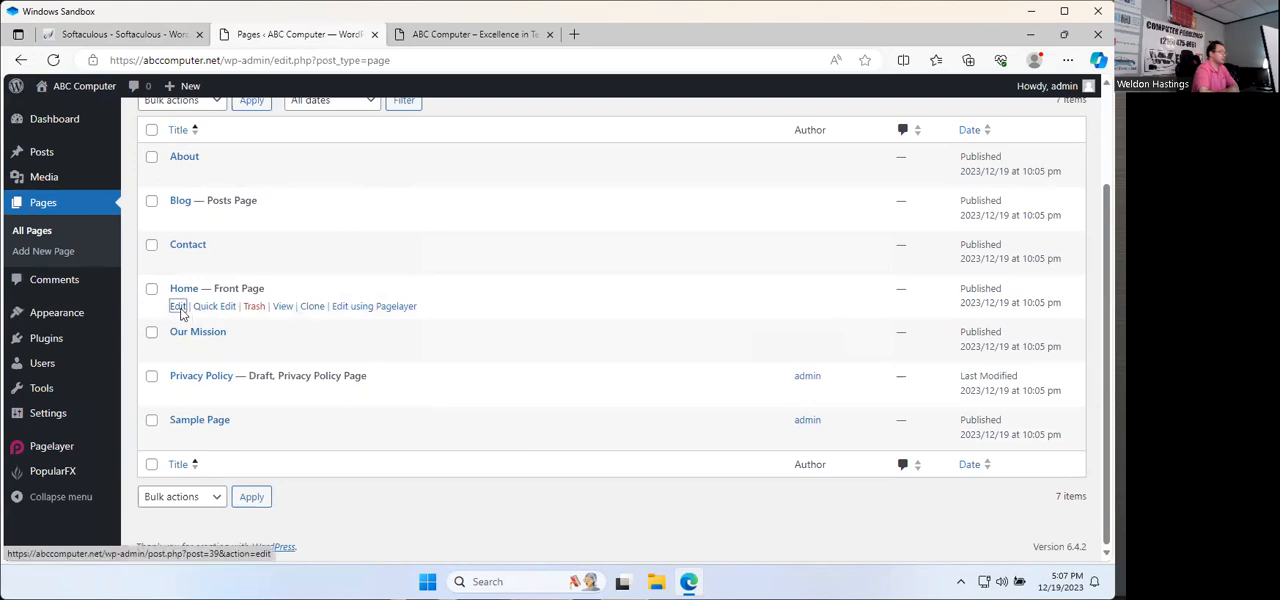
click(179, 310)
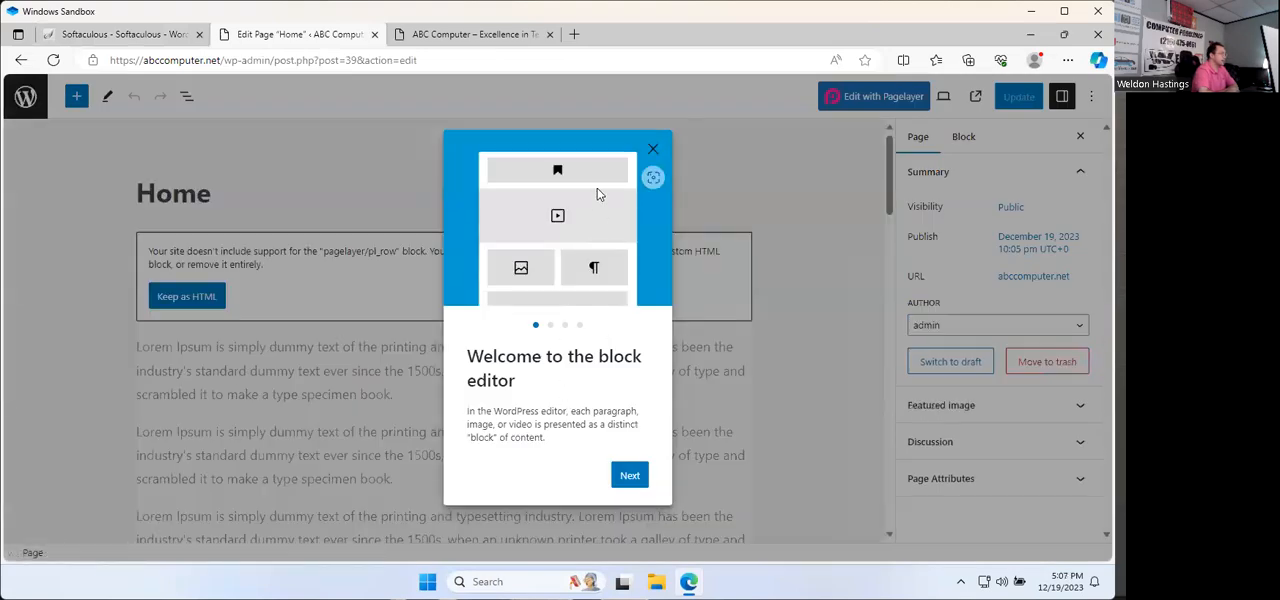
Step: Go through the block editor's welcome guide to its last page and finish it
click(627, 476)
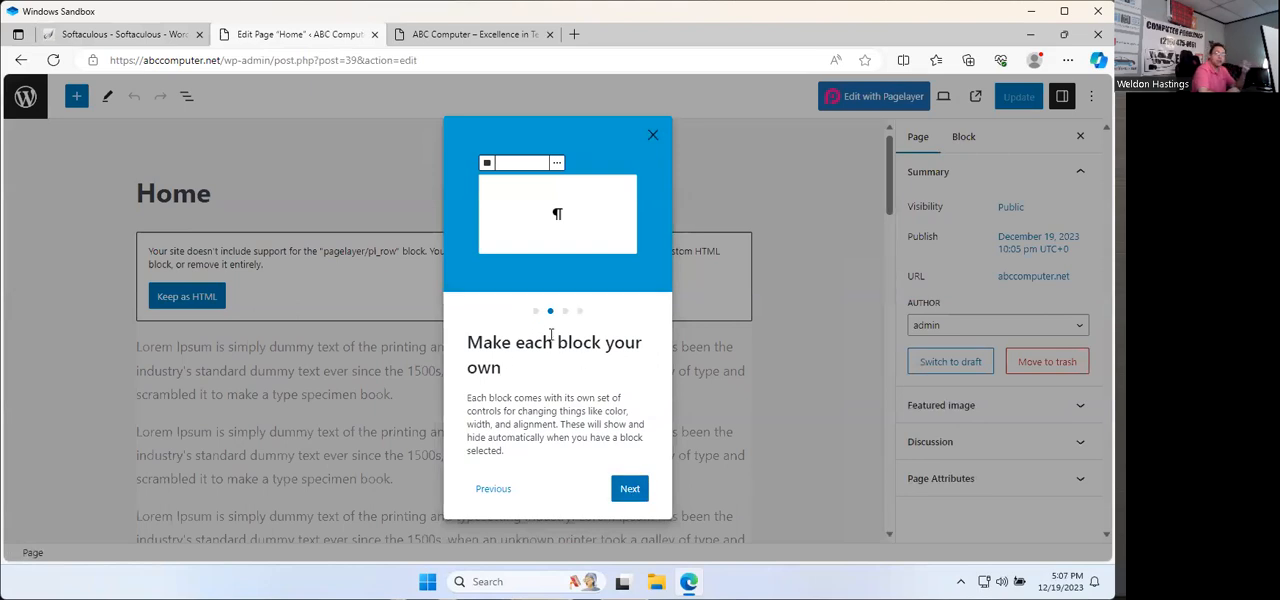
click(621, 492)
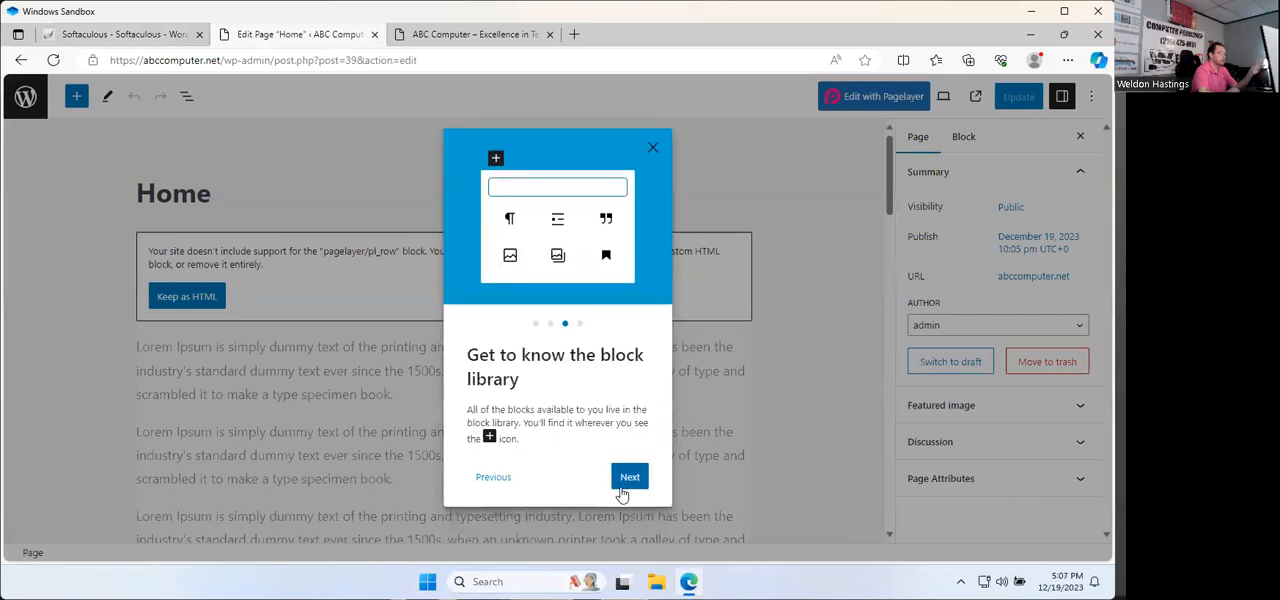
click(629, 479)
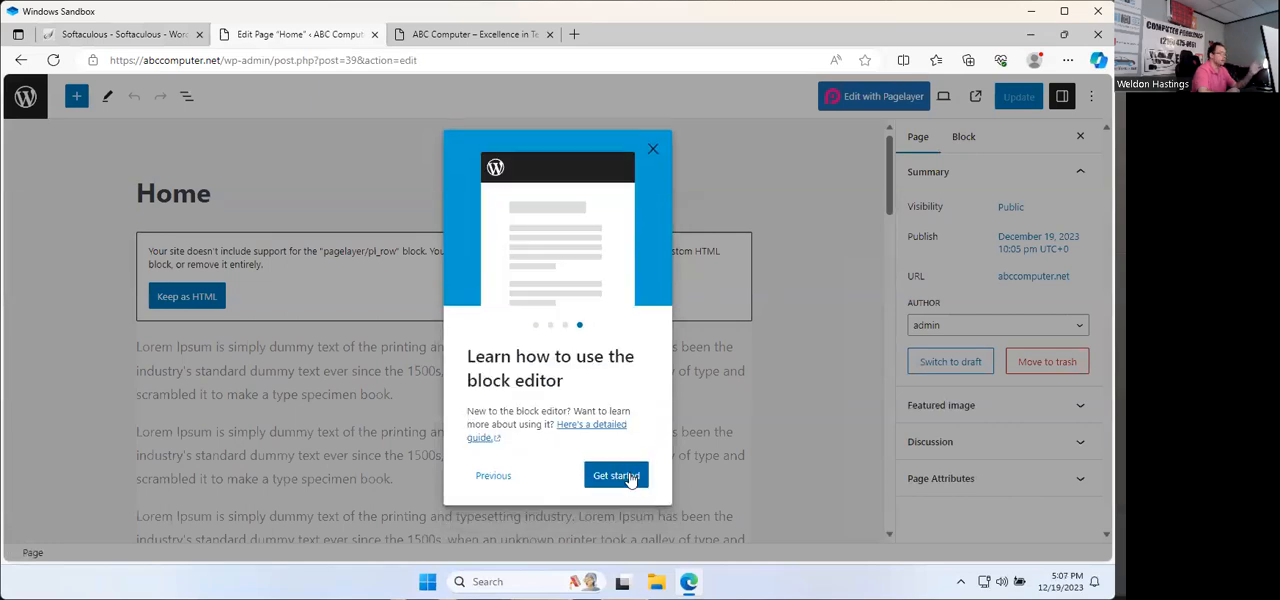
click(629, 477)
Step: Compare the Home page's blocks in the editor with the sections on the live abccomputer.net home page
scroll(563, 417, down, 5)
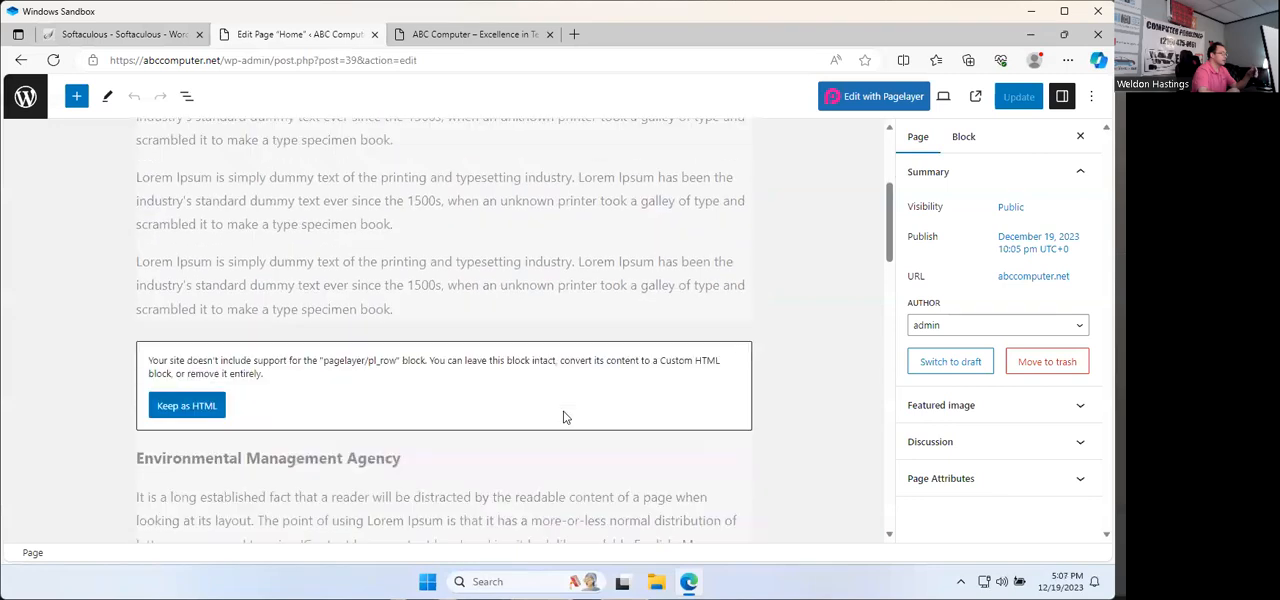
scroll(563, 417, up, 5)
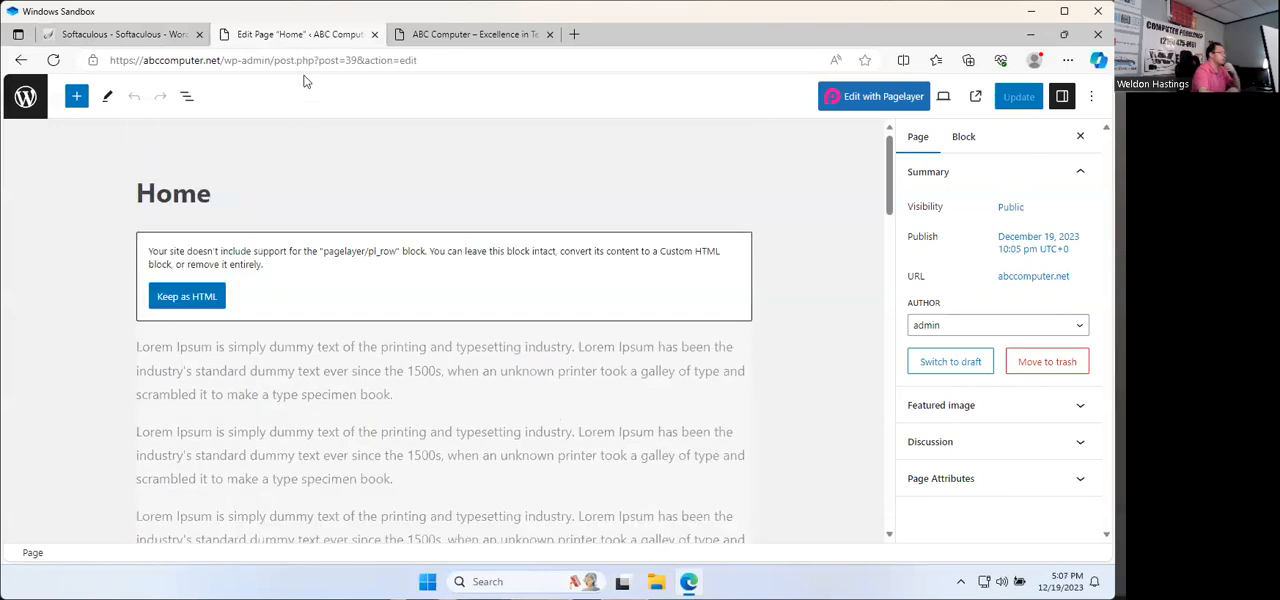
click(462, 34)
scroll(416, 268, down, 4)
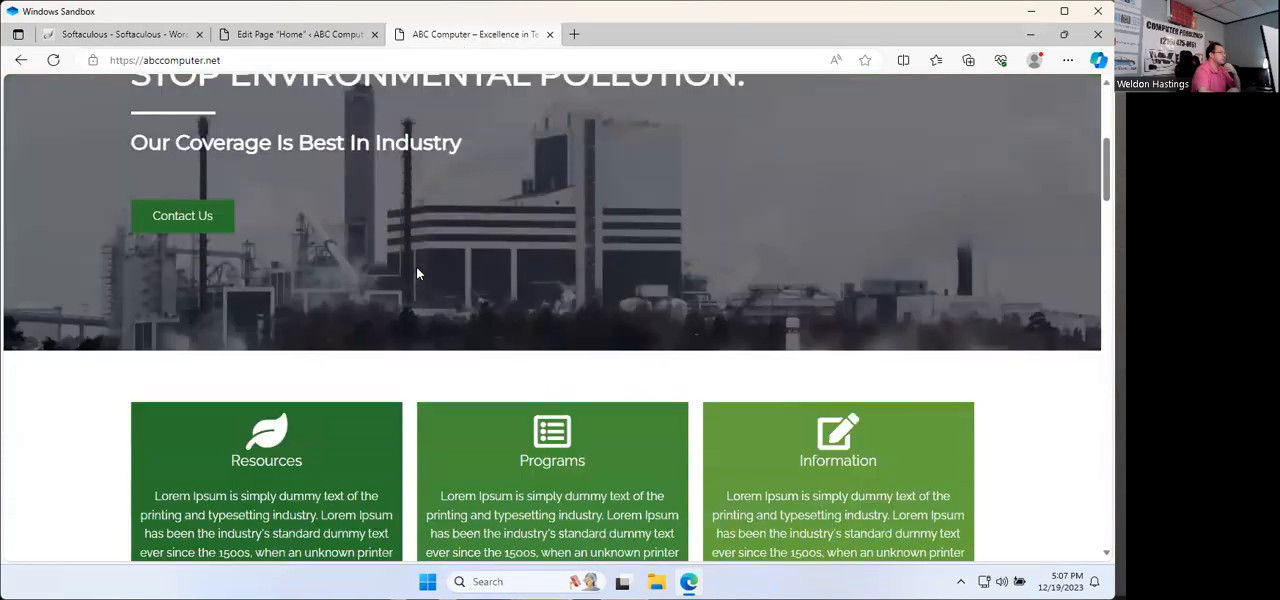
scroll(416, 268, down, 4)
scroll(417, 272, up, 2)
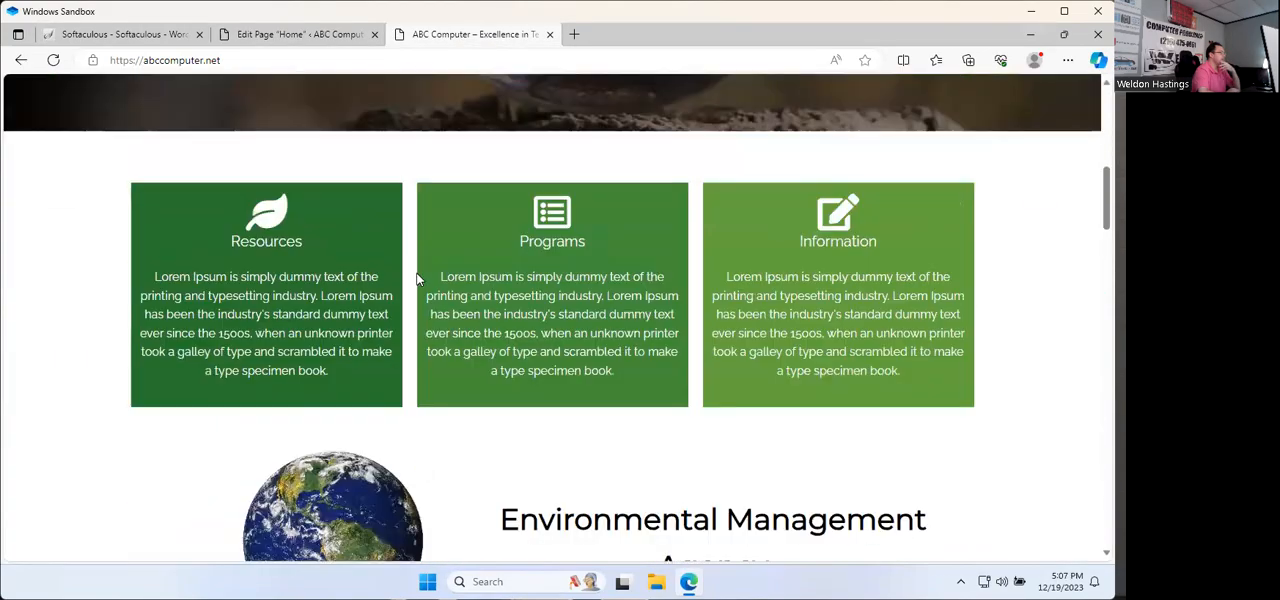
scroll(418, 279, down, 3)
click(272, 36)
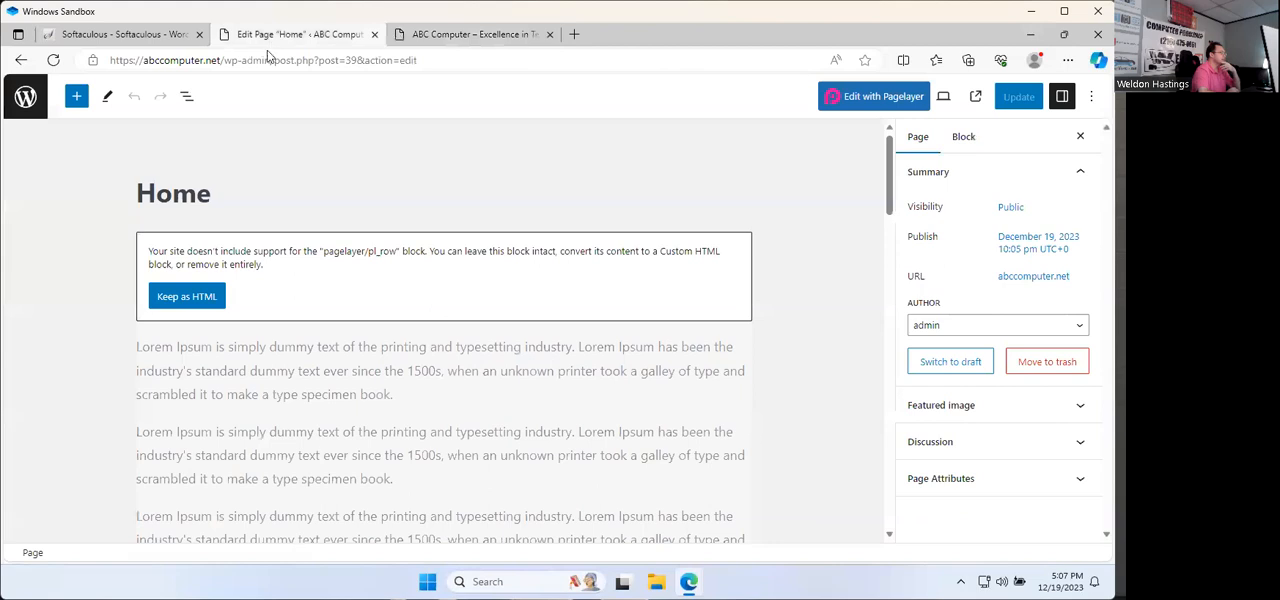
scroll(285, 390, down, 1)
scroll(285, 390, down, 3)
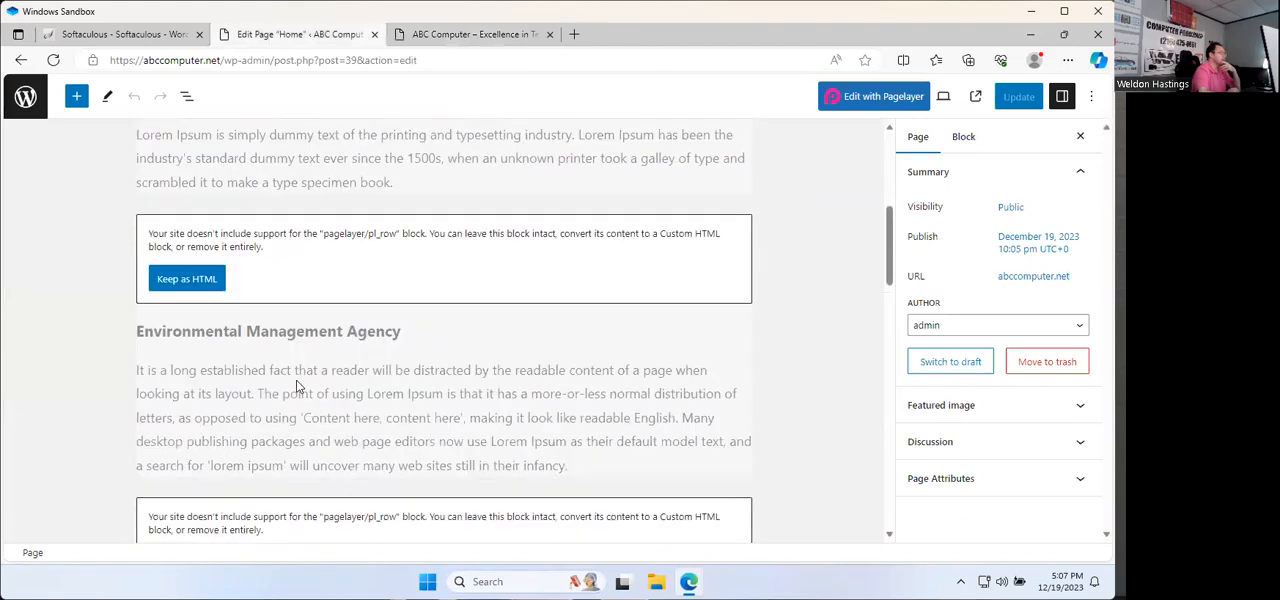
Step: Convert the unsupported block holding the "We Are Commited To Protect And Enhance Our Environment" heading to custom HTML
click(363, 333)
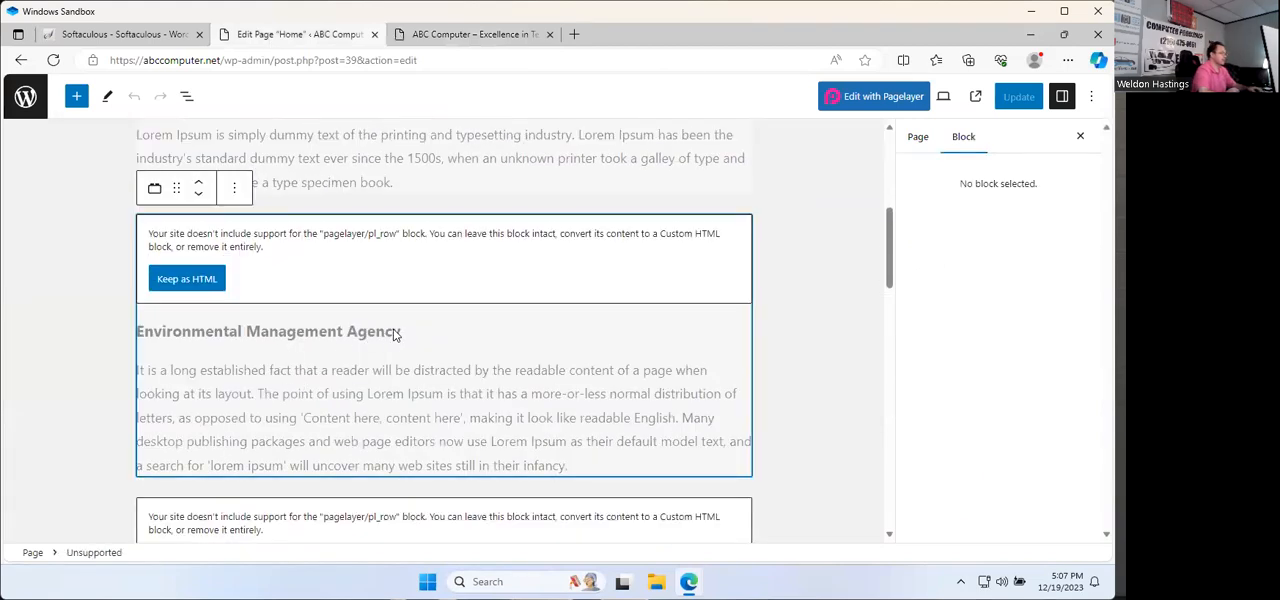
scroll(395, 335, down, 2)
double_click(395, 335)
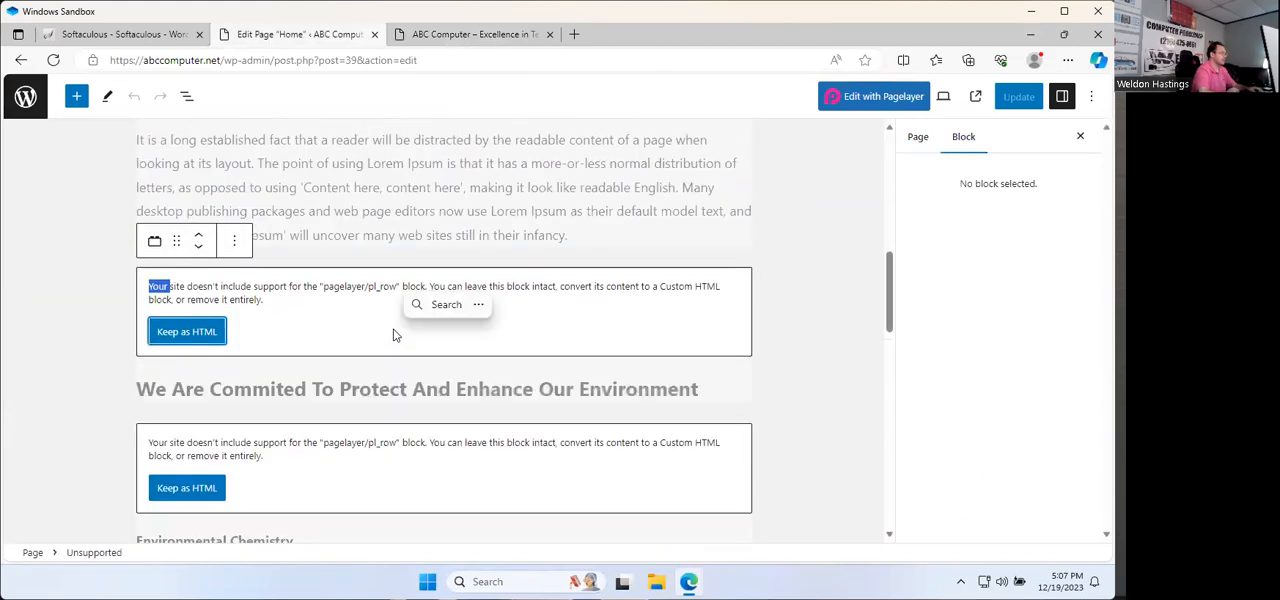
click(290, 326)
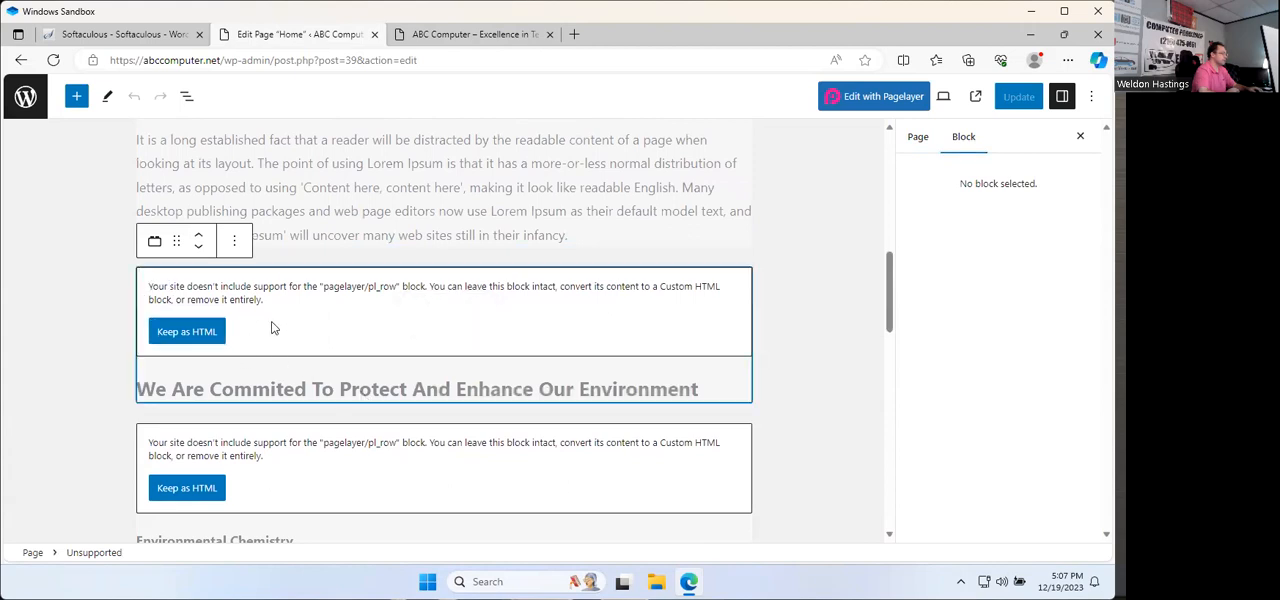
click(200, 334)
scroll(286, 343, down, 1)
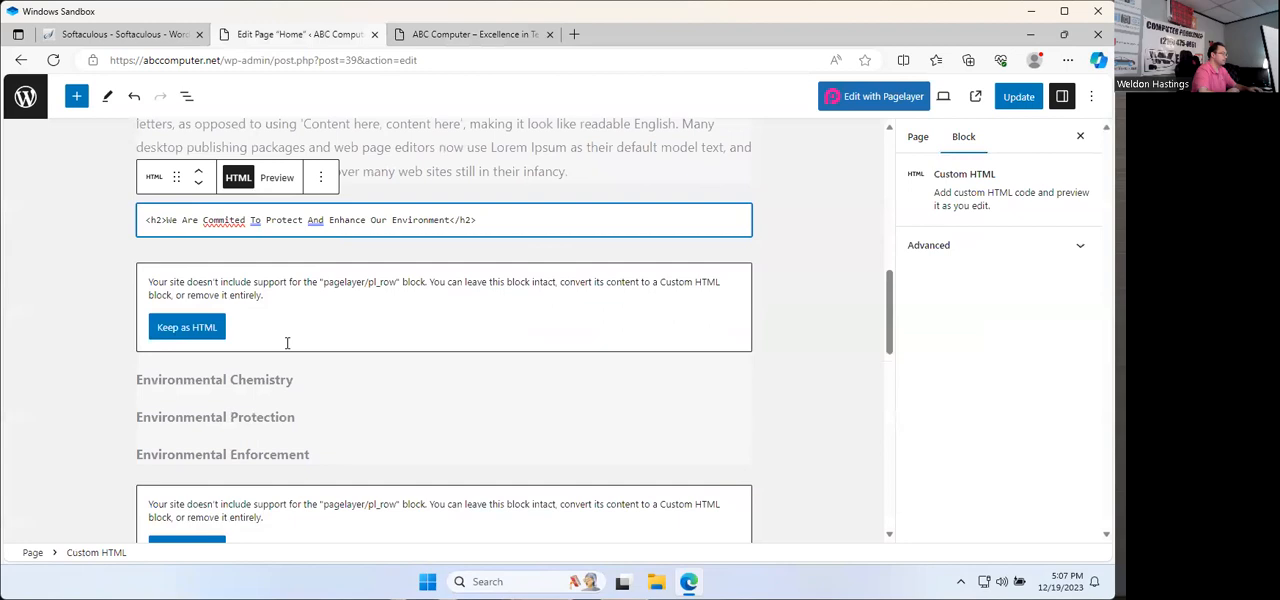
scroll(398, 350, up, 4)
scroll(400, 363, down, 1)
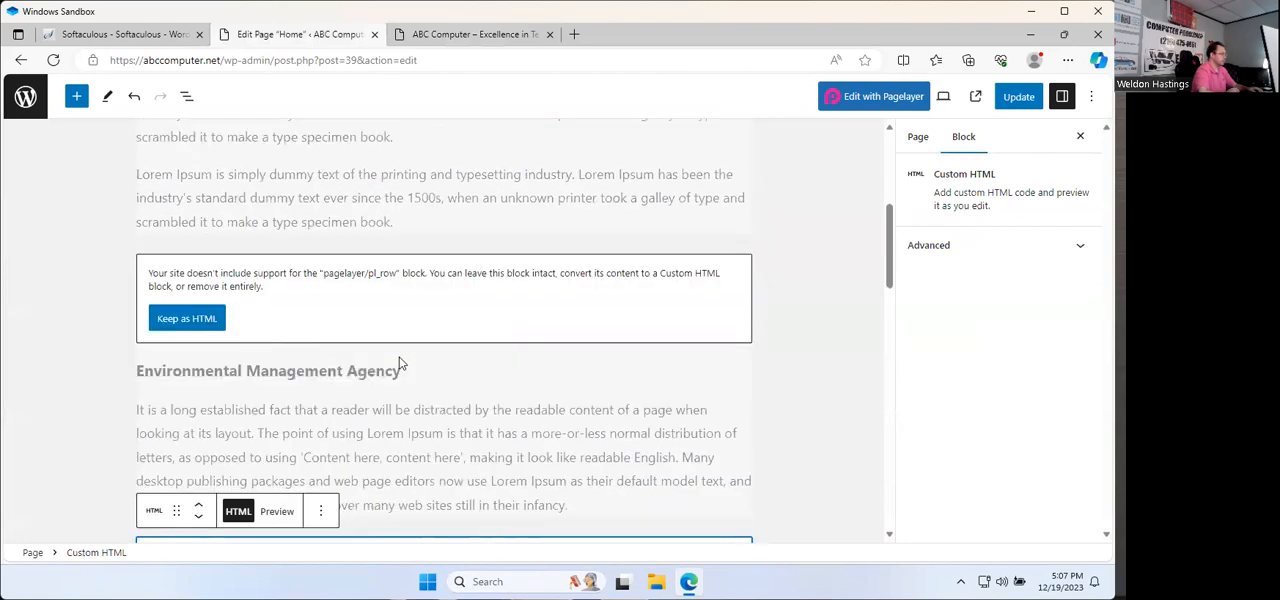
scroll(425, 338, down, 1)
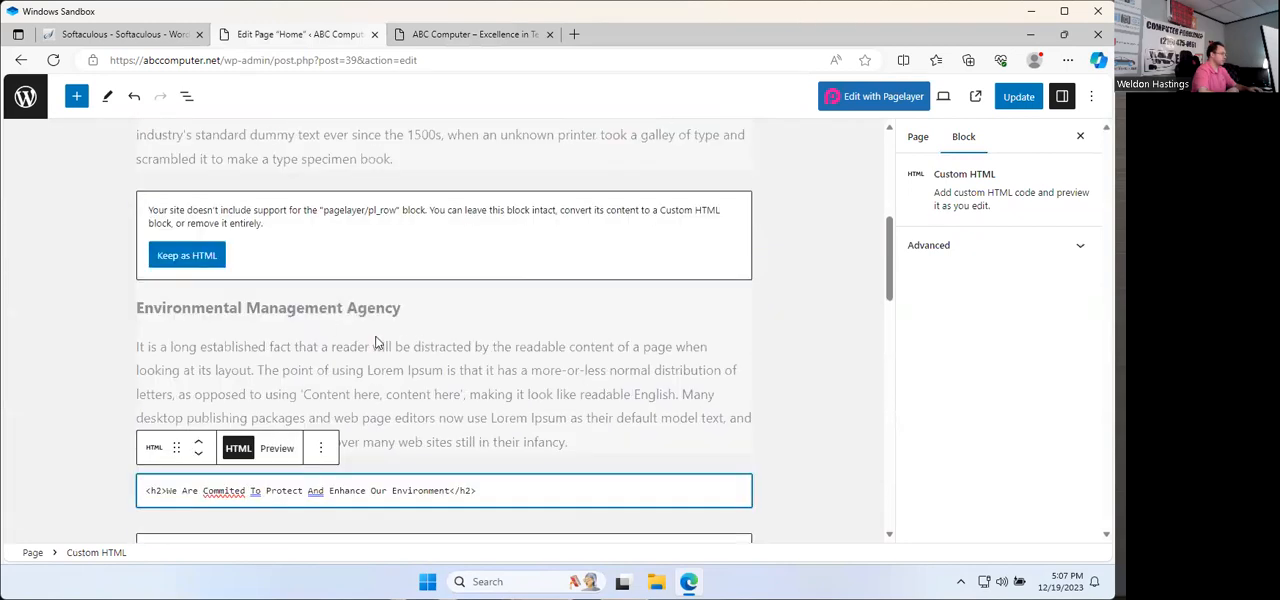
click(325, 318)
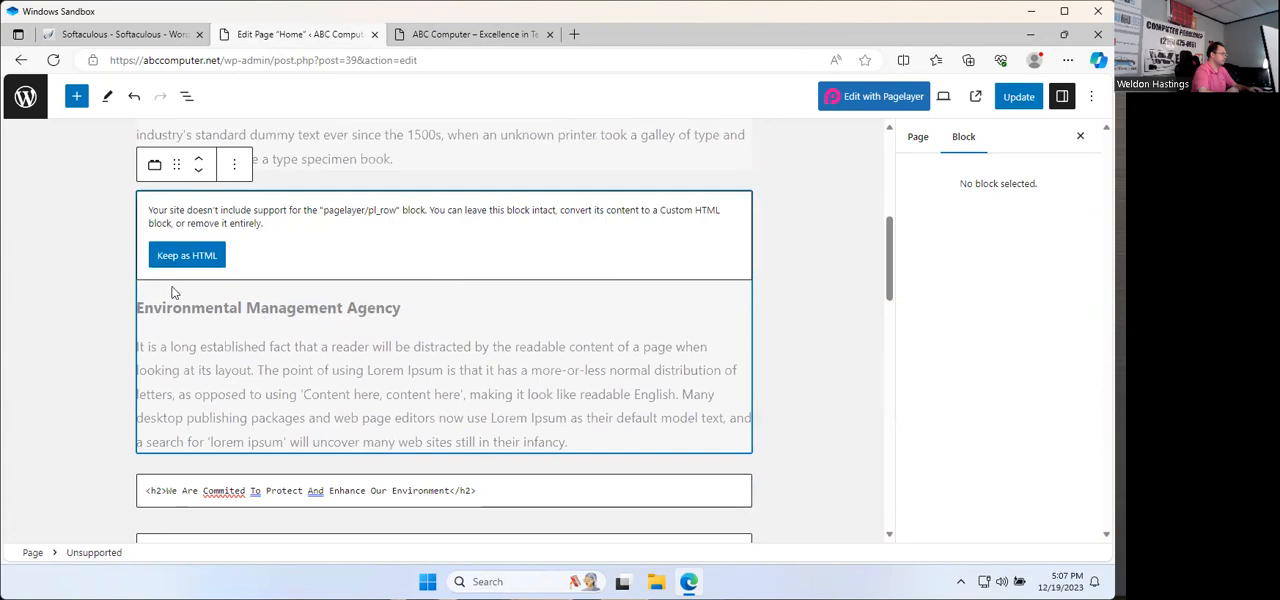
key(shift+Down)
scroll(167, 315, down, 2)
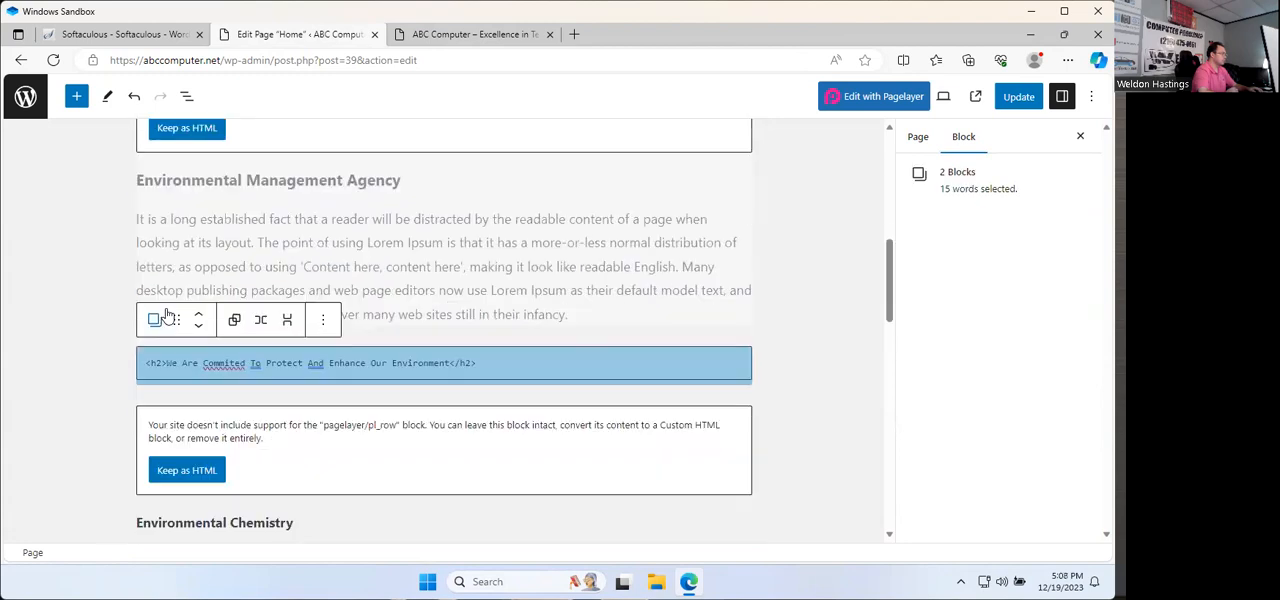
click(273, 228)
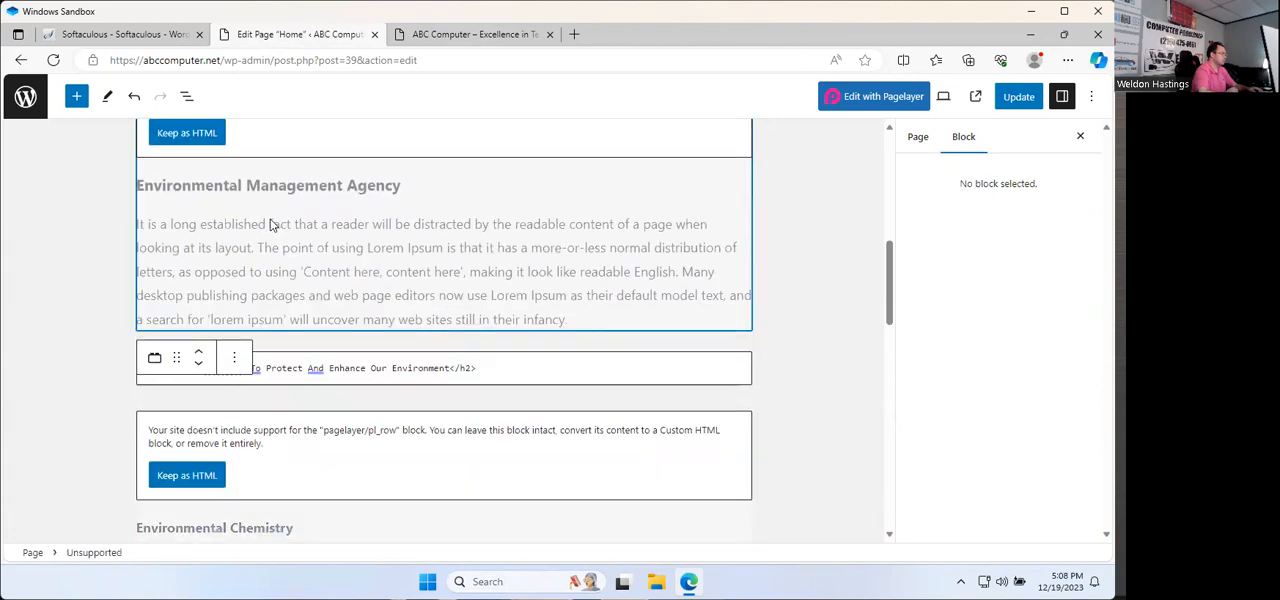
click(230, 358)
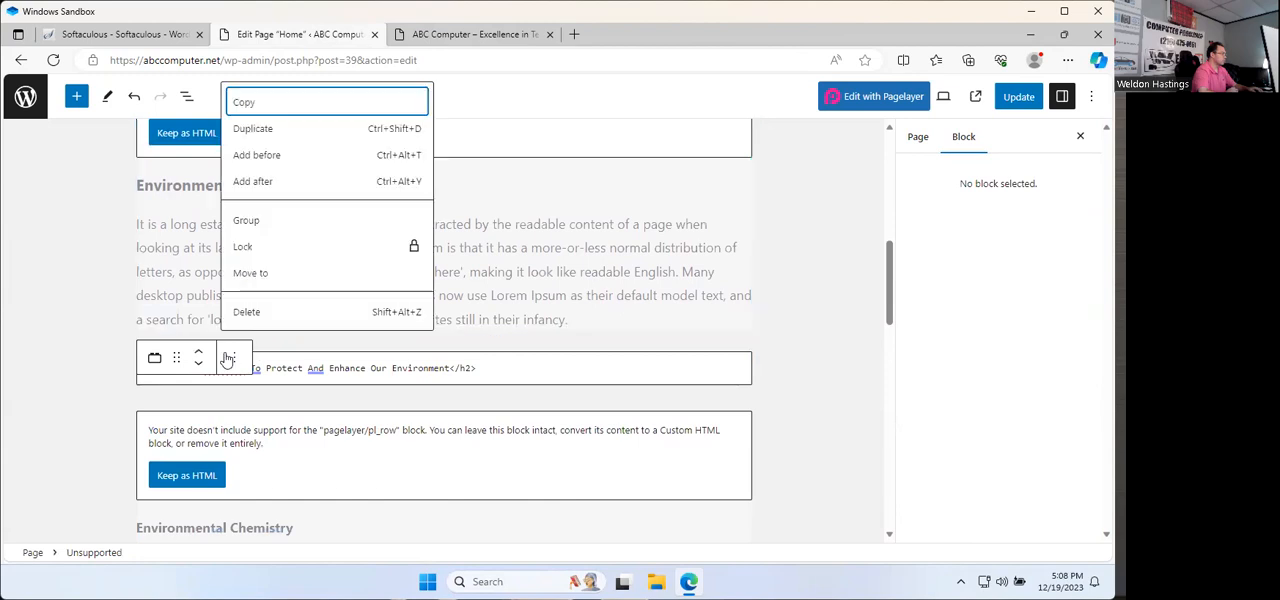
click(545, 229)
right_click(207, 199)
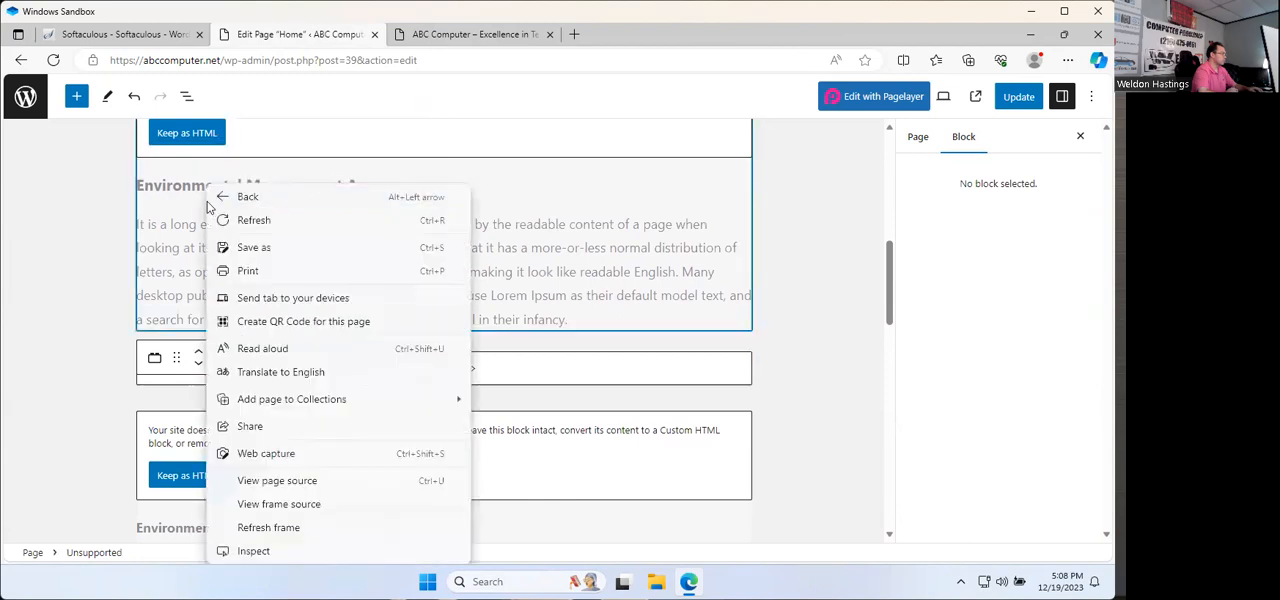
click(175, 224)
Step: Convert the unsupported Environmental Management Agency block to custom HTML, preview it and return to its HTML code
scroll(177, 224, up, 2)
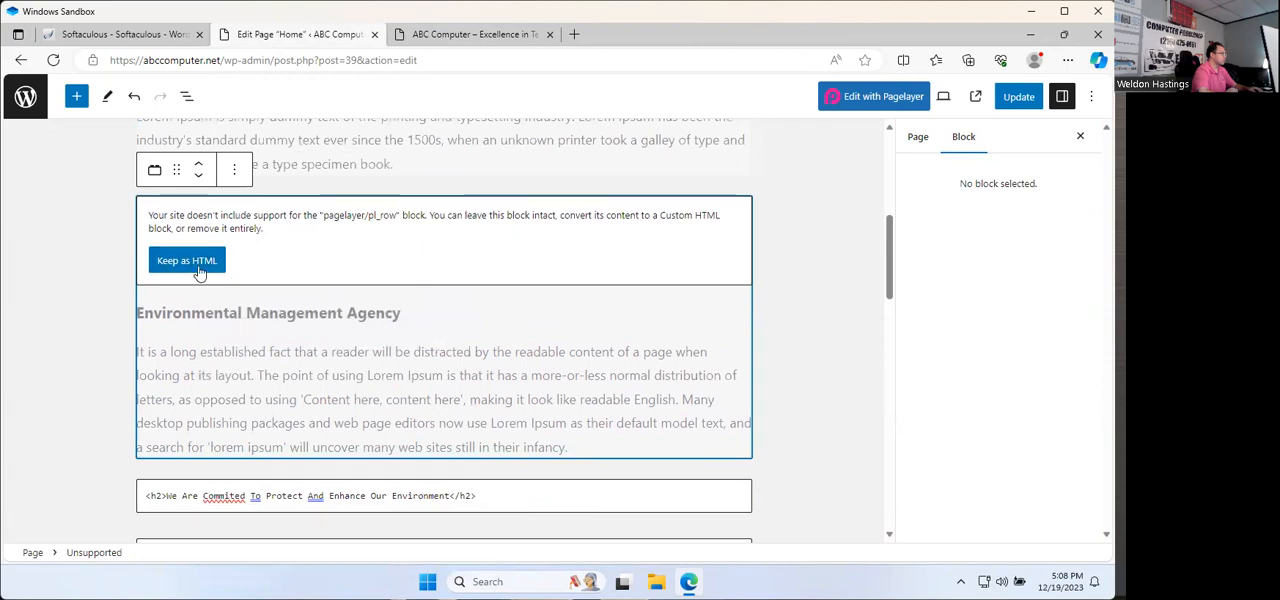
click(196, 266)
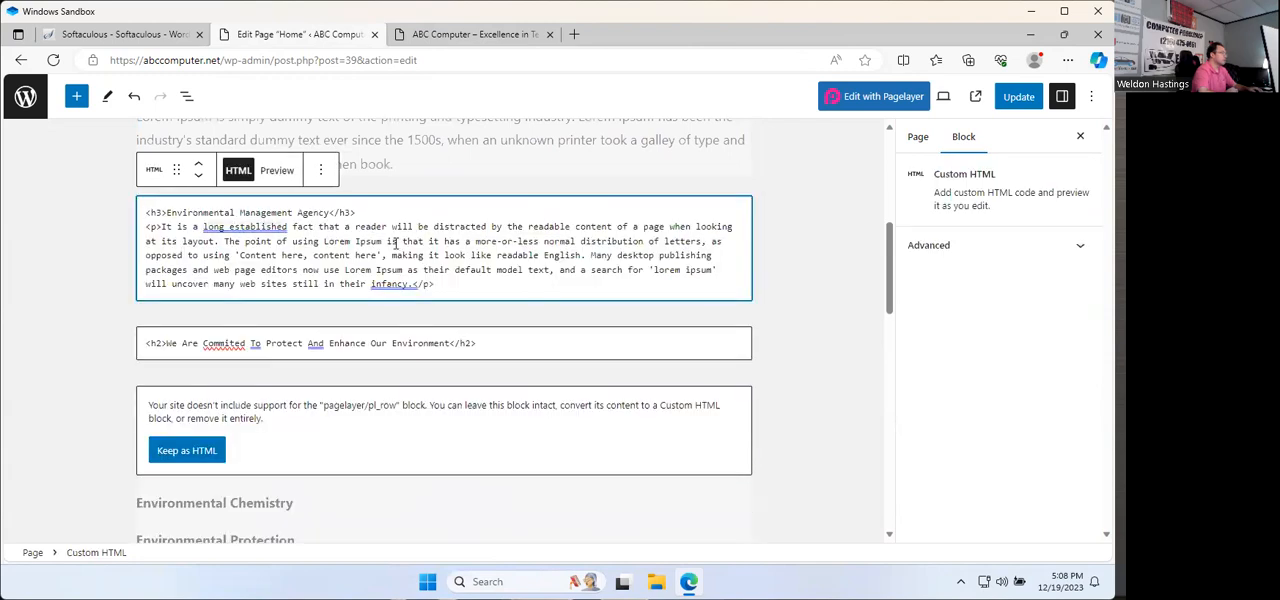
click(275, 173)
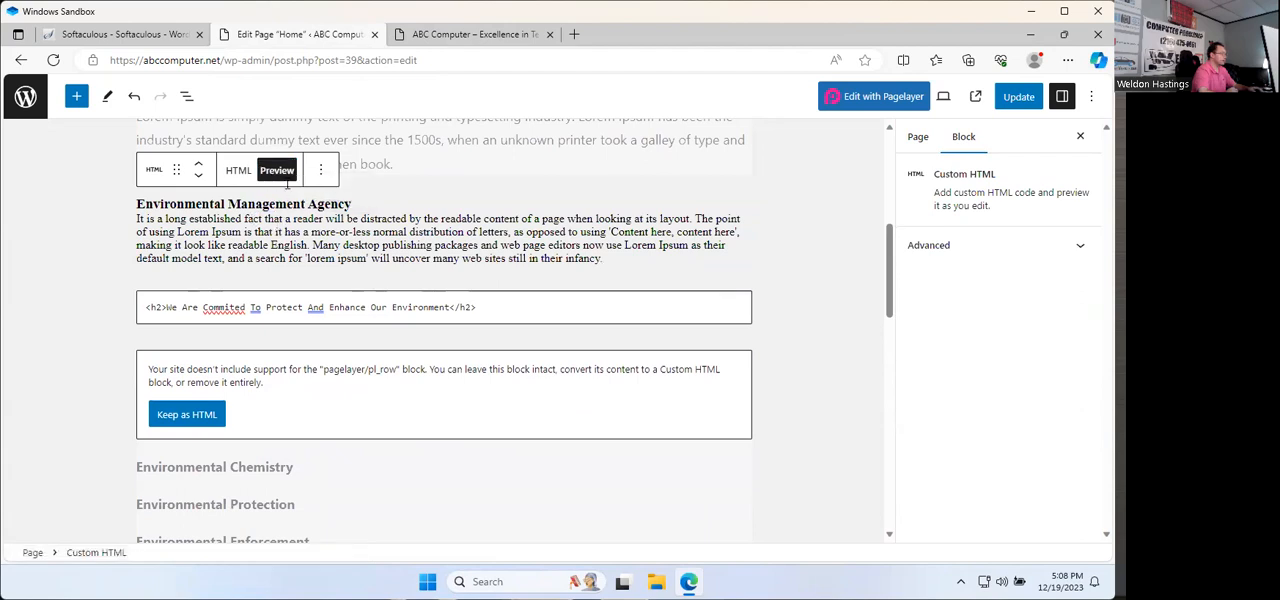
click(238, 170)
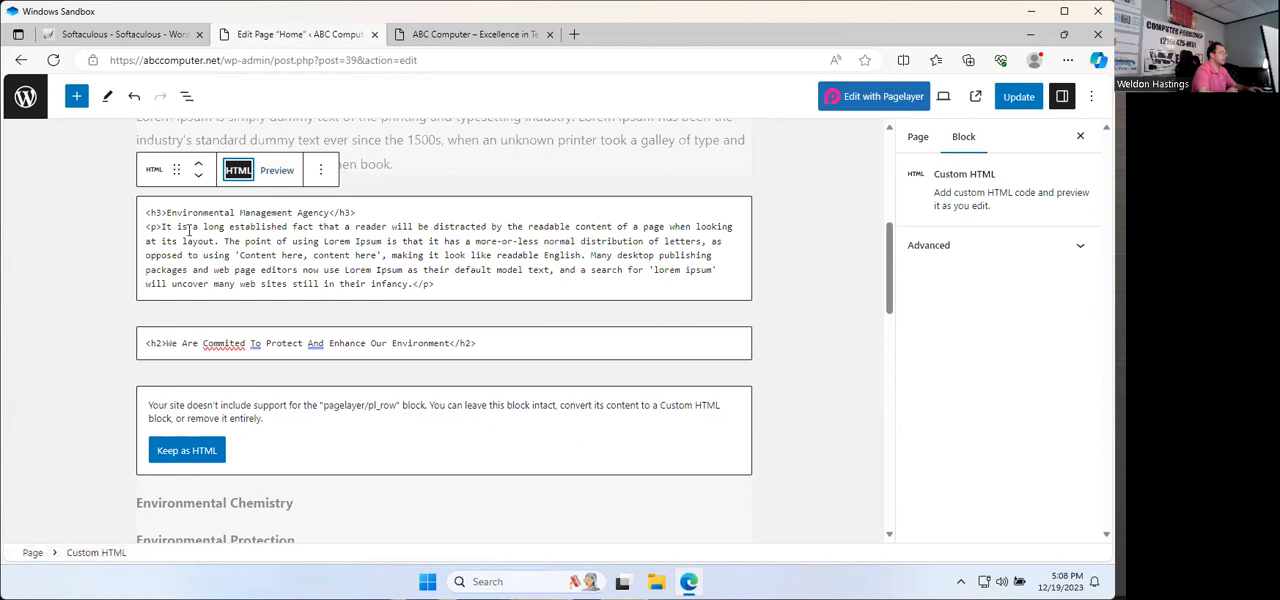
Step: Replace the h3 heading text "Environmental Management Agency" with "Basic Computer Service" and update the Home page
drag(328, 212, 182, 211)
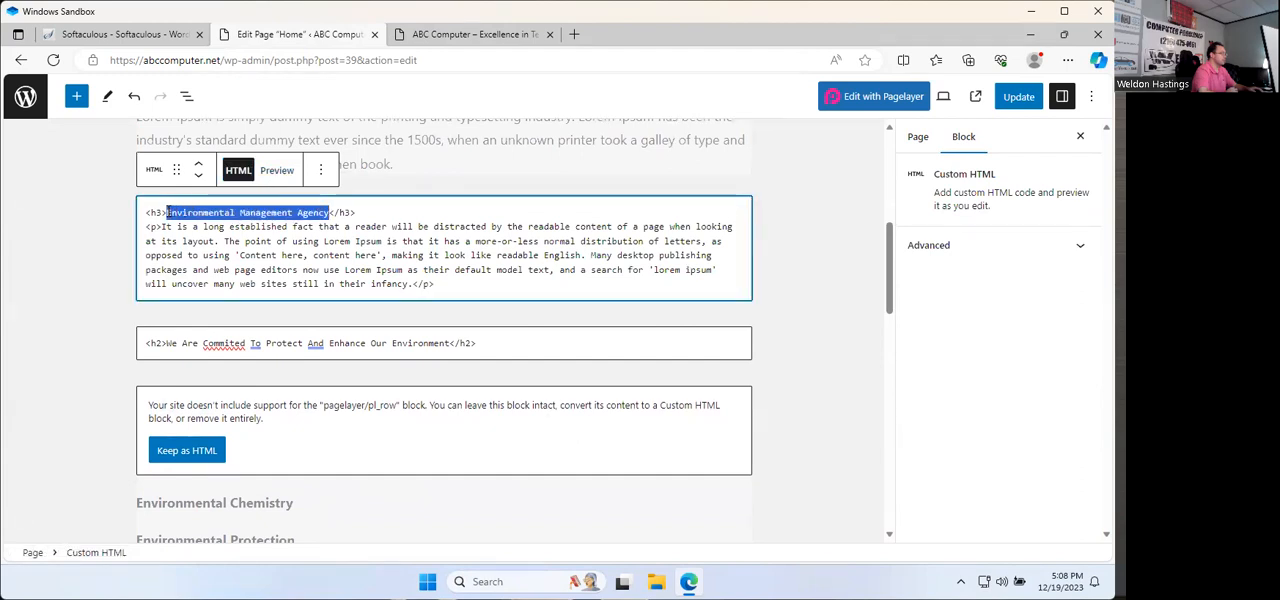
text(Basic Computer Service)
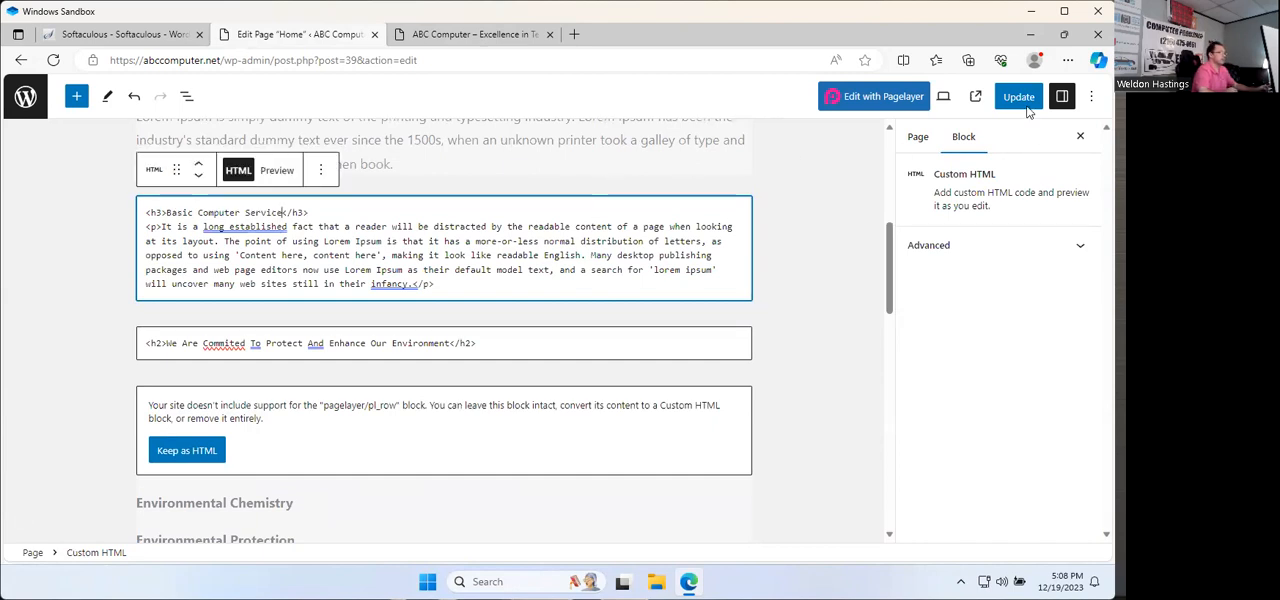
click(1018, 96)
Step: Reload the live abccomputer.net home page and check the changed heading below the three green boxes
click(475, 34)
click(53, 60)
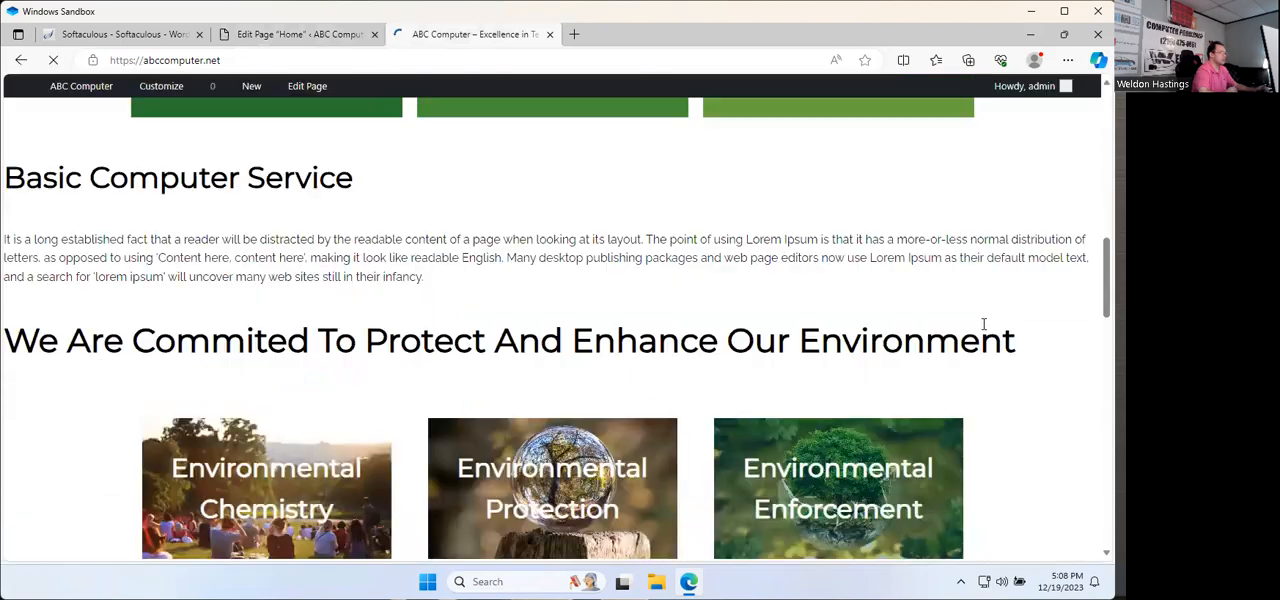
scroll(300, 220, up, 2)
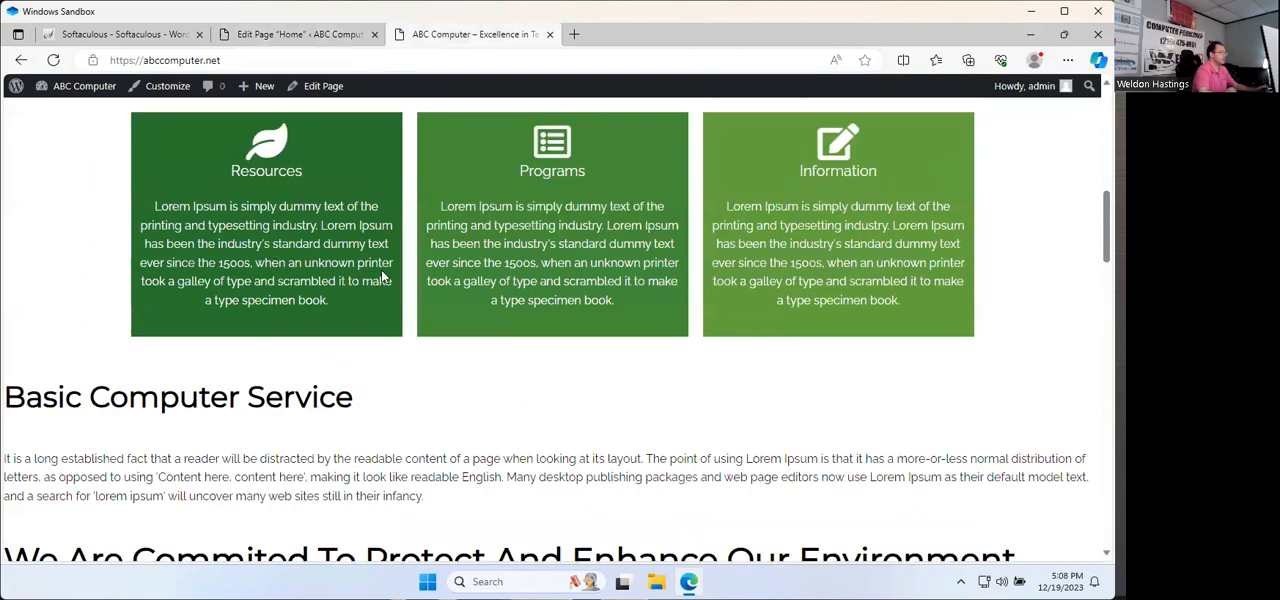
scroll(353, 284, up, 4)
scroll(151, 297, down, 5)
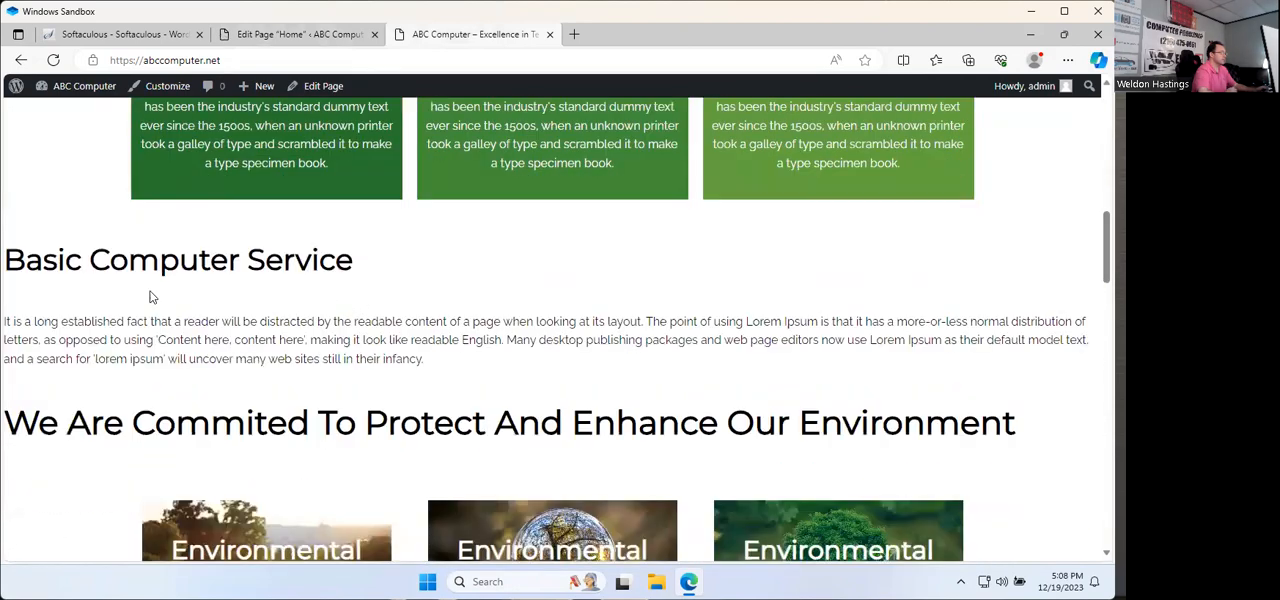
Step: Return to the Home page editor and delete the first unsupported row block holding the Lorem Ipsum paragraphs
click(254, 40)
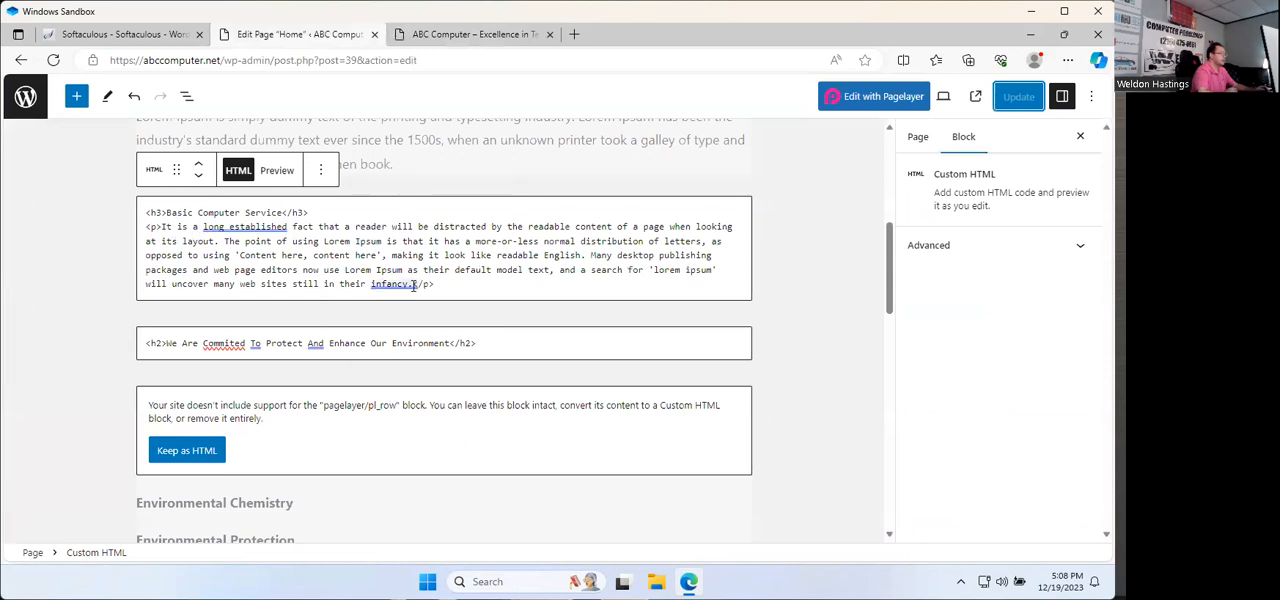
drag(160, 228, 419, 287)
scroll(420, 286, up, 10)
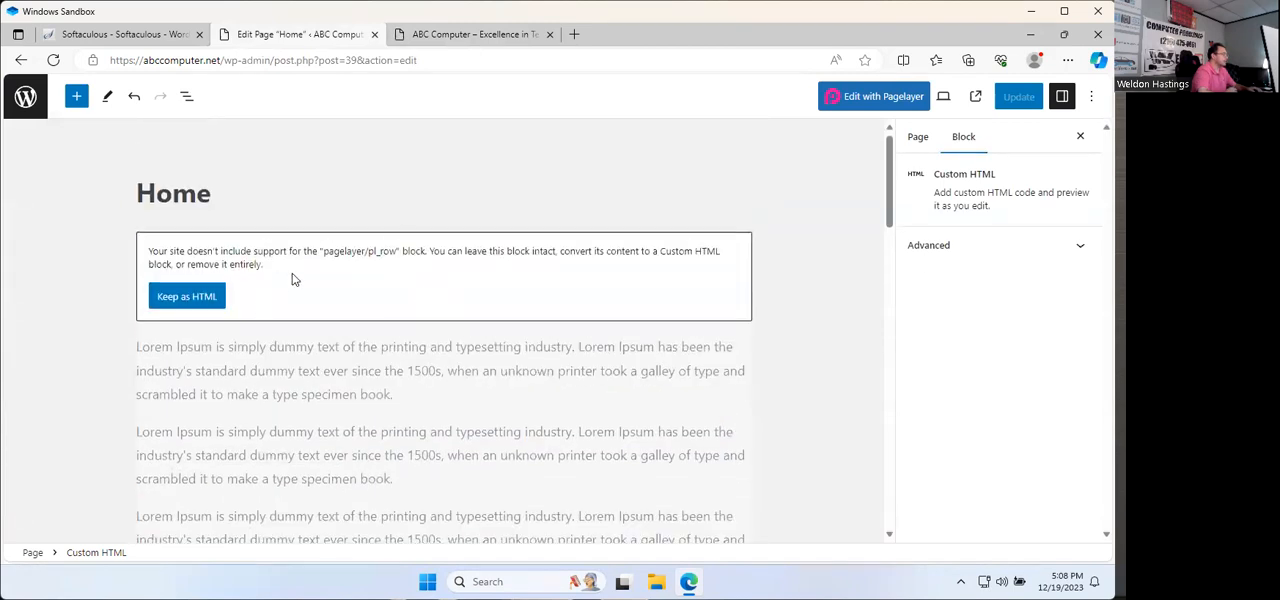
click(368, 222)
click(552, 362)
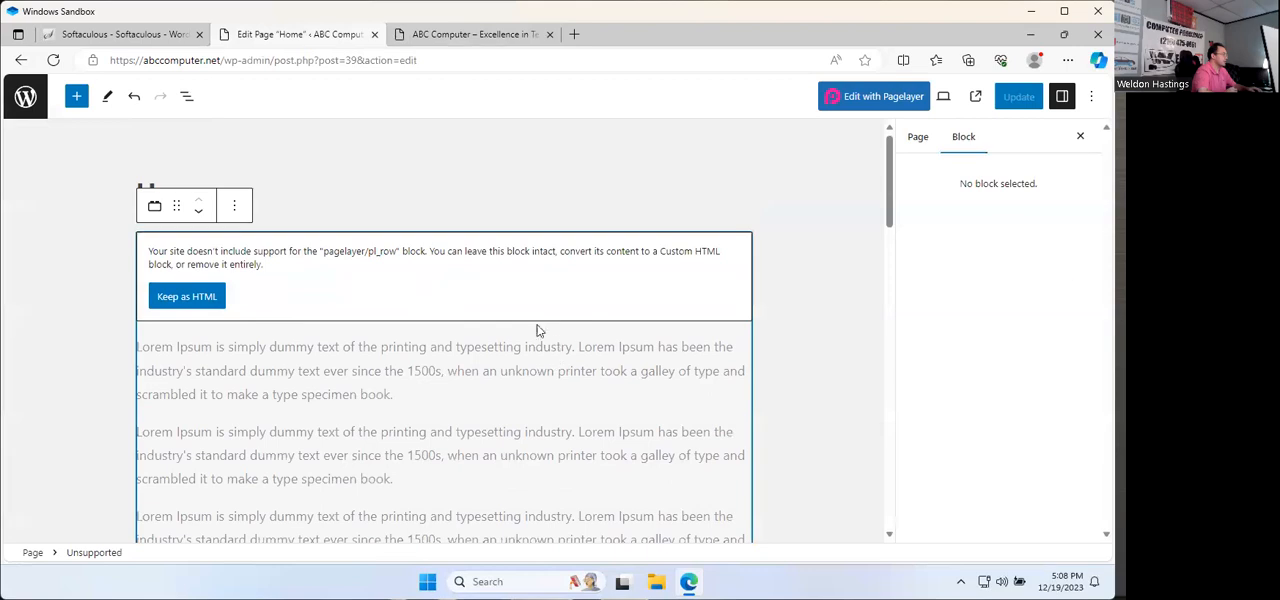
click(238, 208)
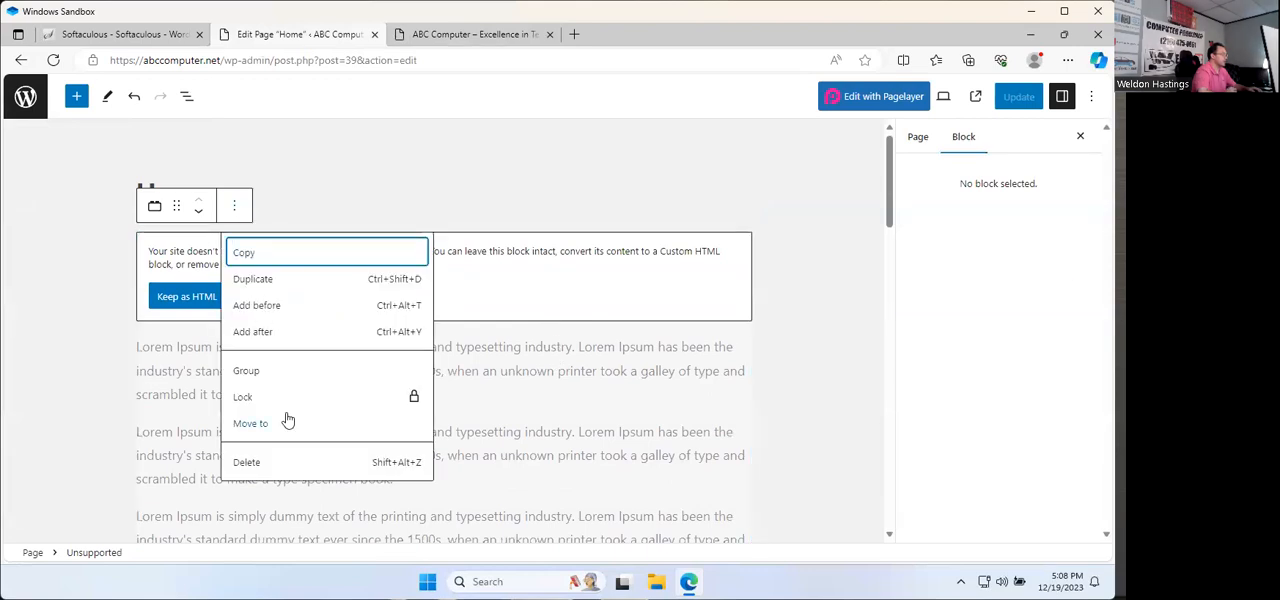
click(246, 463)
Step: Delete the custom HTML block with the "We Are Commited To Protect And Enhance Our Environment" heading and update the page
scroll(340, 335, down, 3)
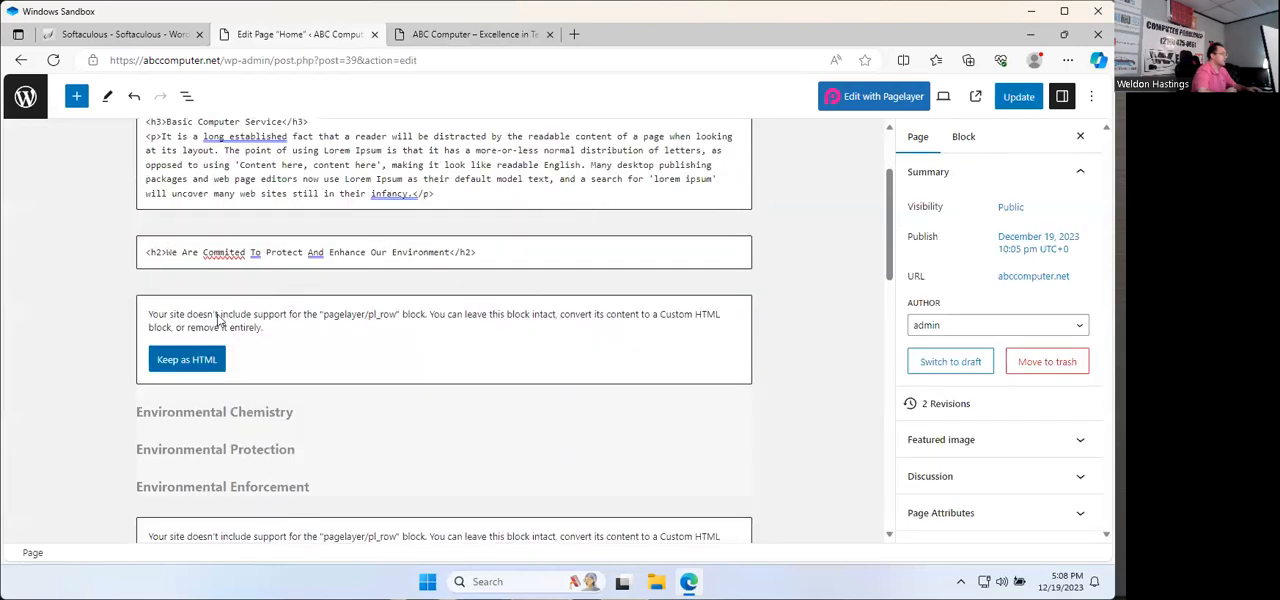
click(588, 248)
click(320, 210)
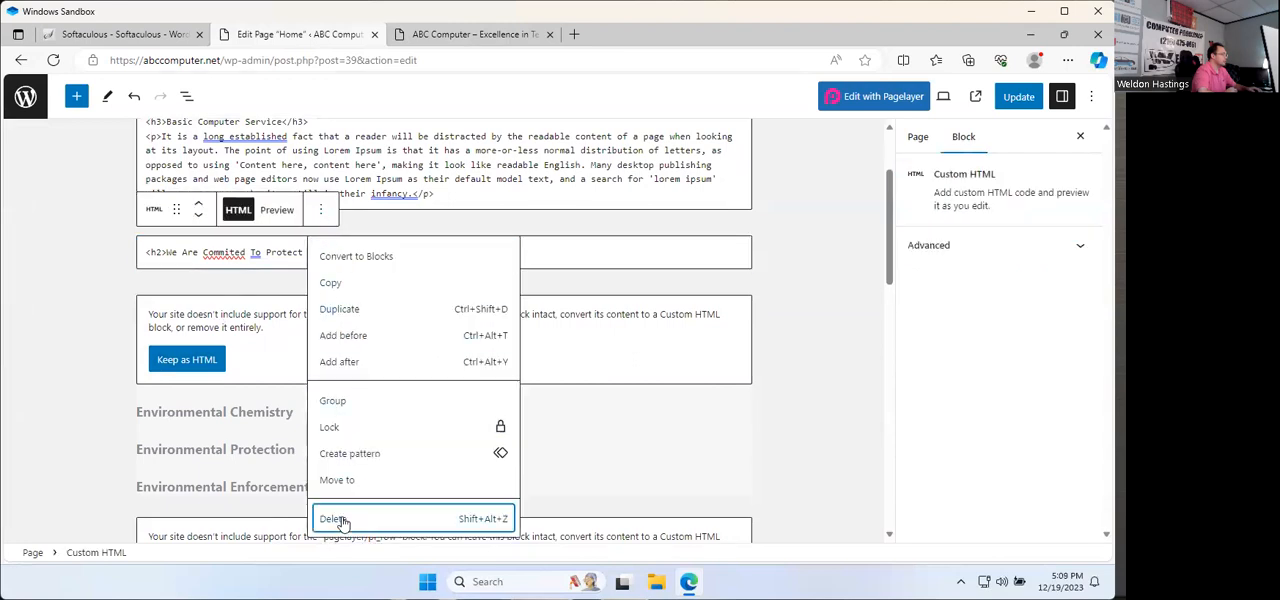
click(337, 519)
click(1016, 96)
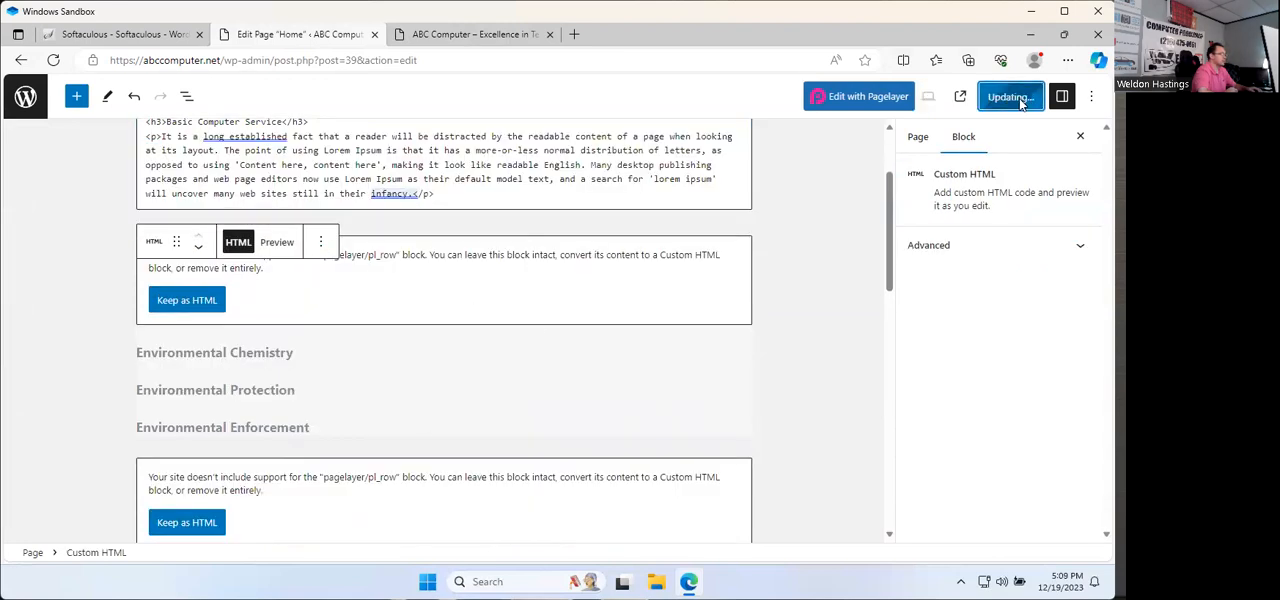
Step: Reload the live abccomputer.net home page and check the section above the three environmental images
click(478, 35)
click(53, 60)
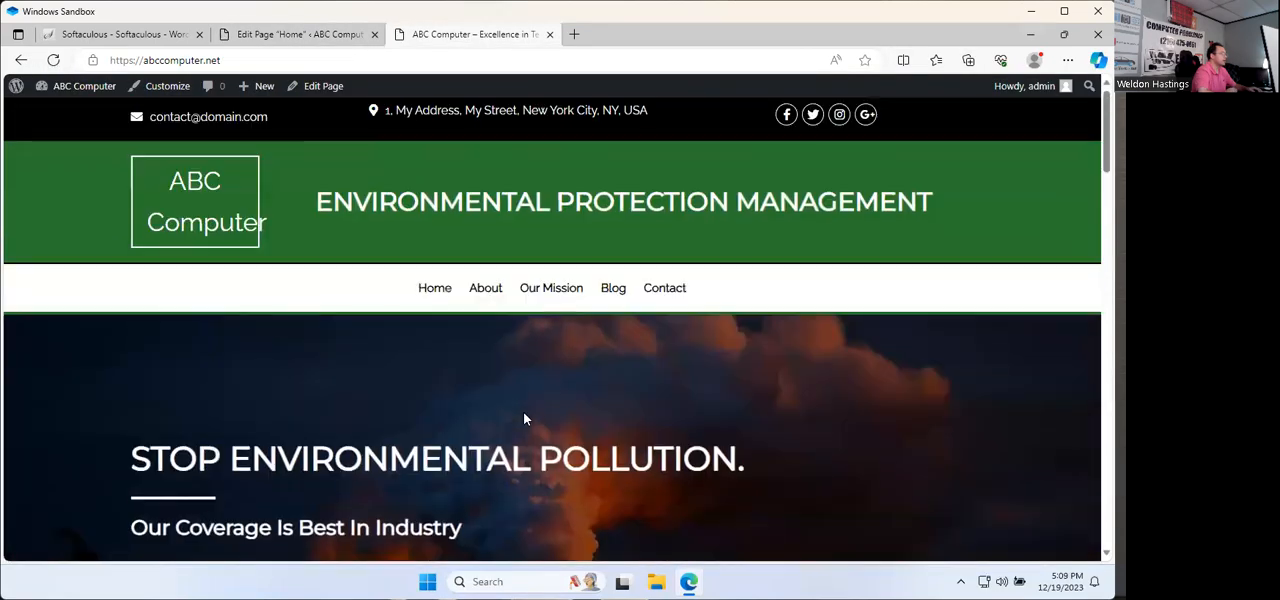
scroll(523, 414, down, 4)
scroll(523, 419, down, 4)
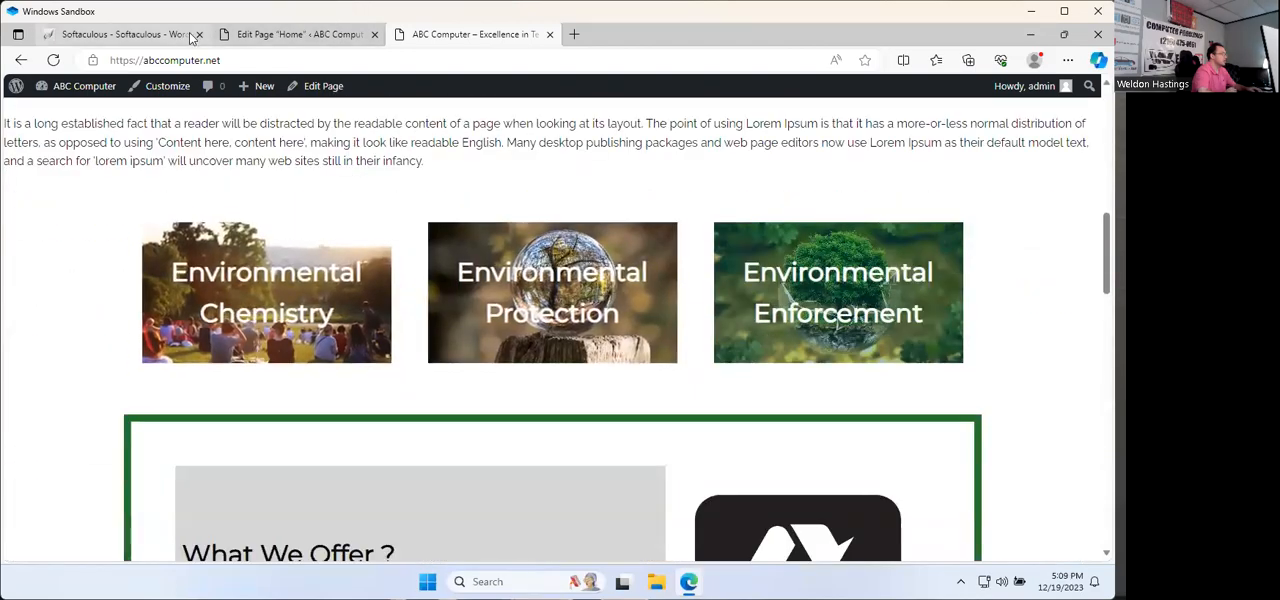
Step: Go back to the Home page editor and delete the custom HTML block containing the "Basic Computer Service" heading and paragraph
click(300, 34)
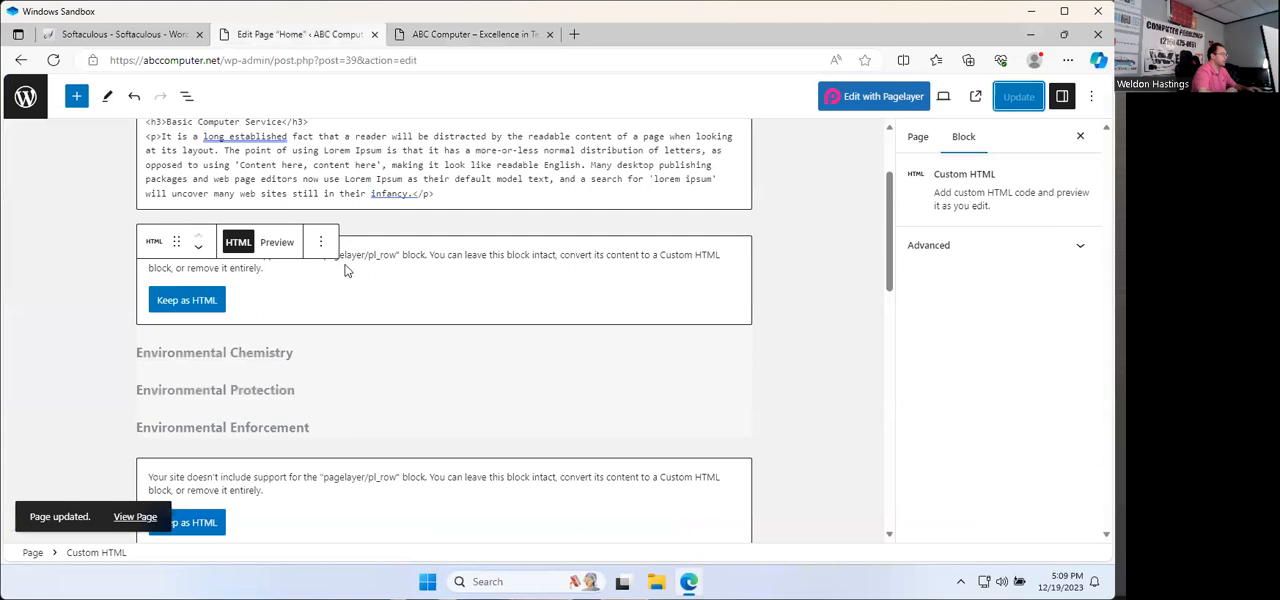
click(320, 242)
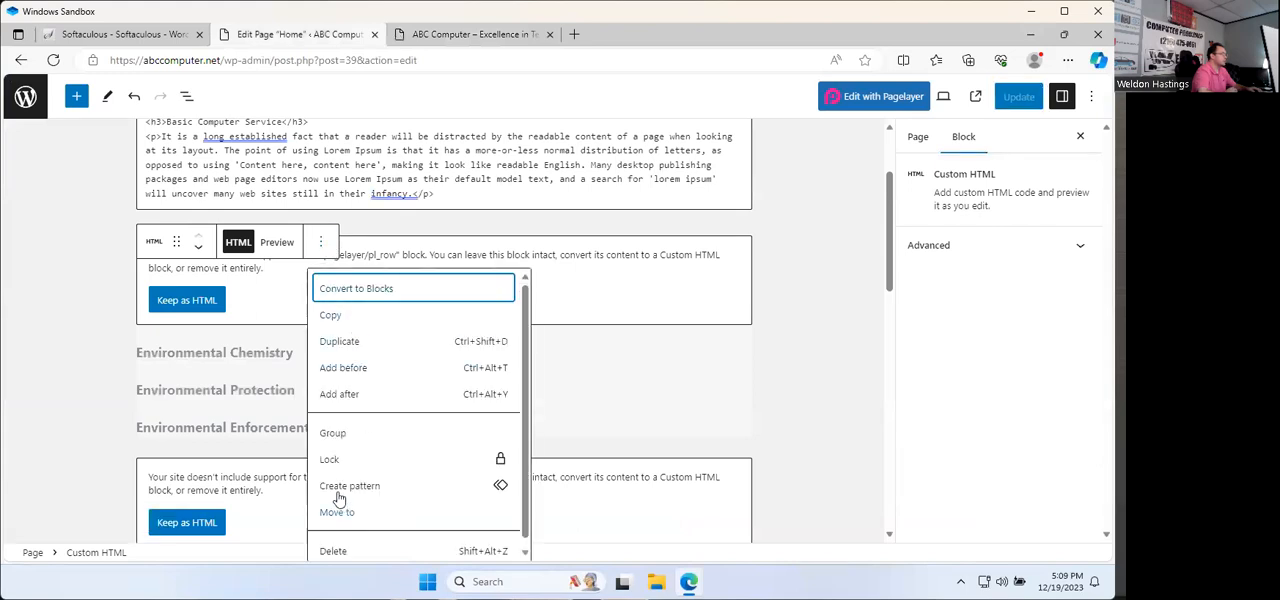
scroll(400, 500, down, 1)
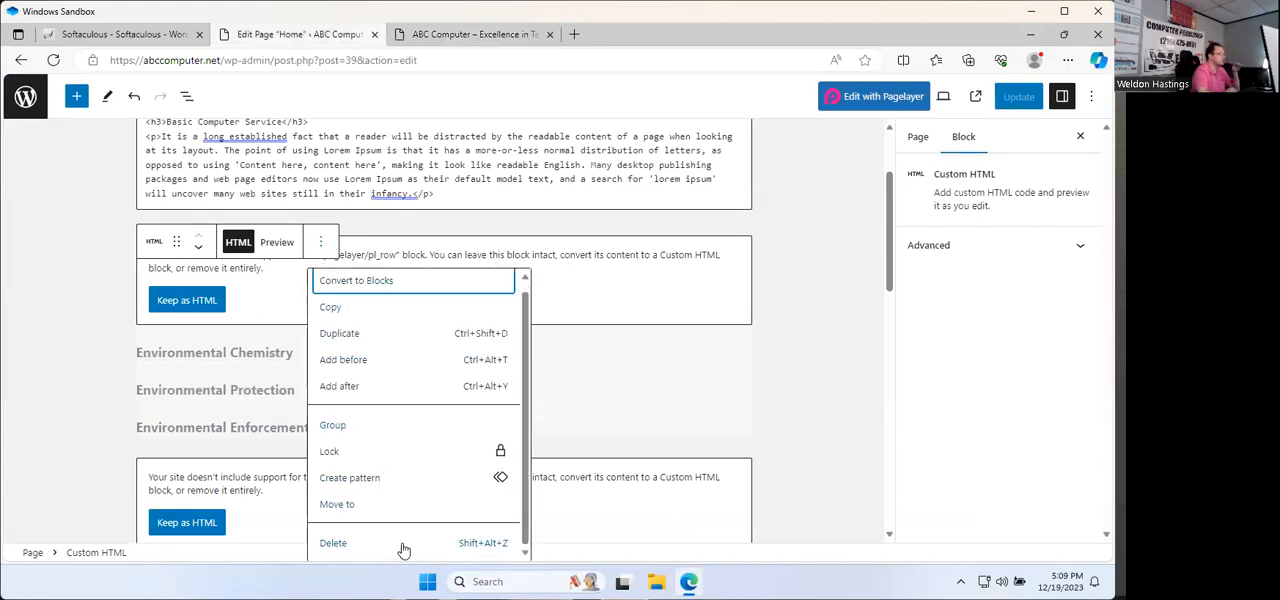
click(403, 545)
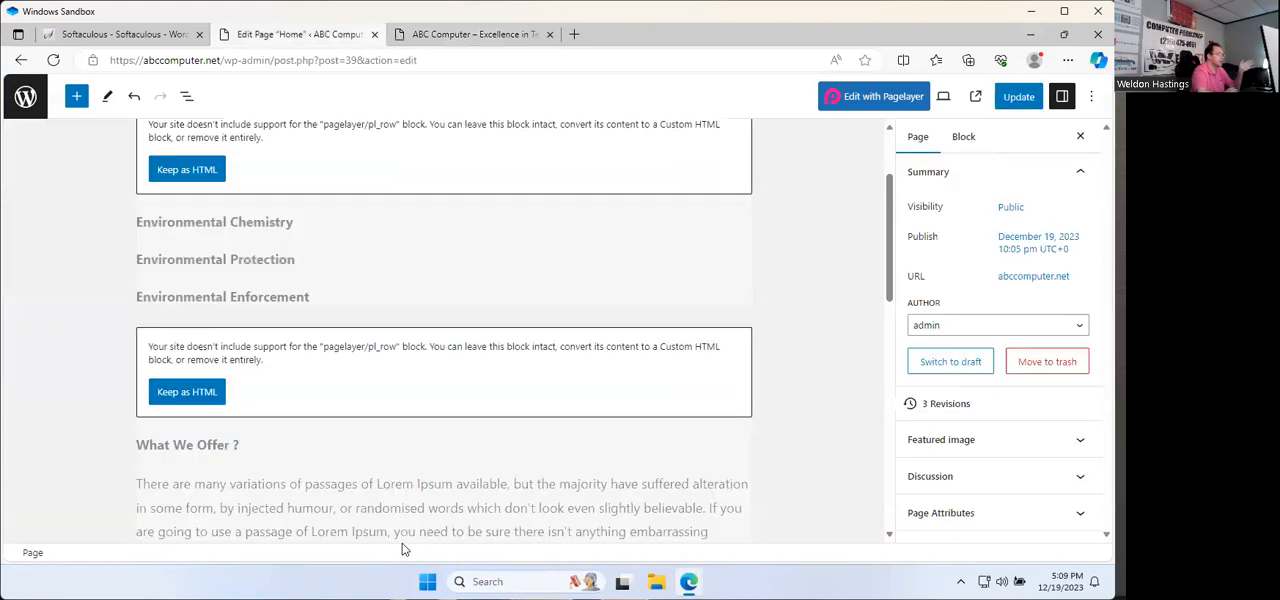
Step: Delete the unsupported row block with Environmental Chemistry, Environmental Protection and Environmental Enforcement
click(308, 221)
scroll(500, 370, up, 2)
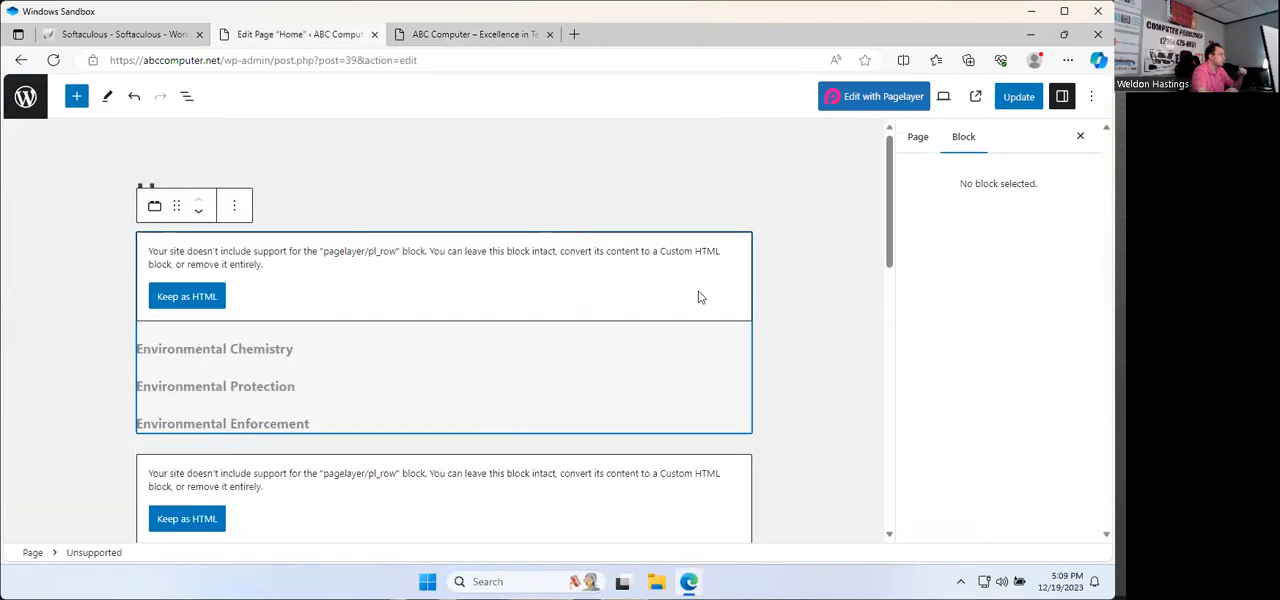
scroll(785, 294, down, 1)
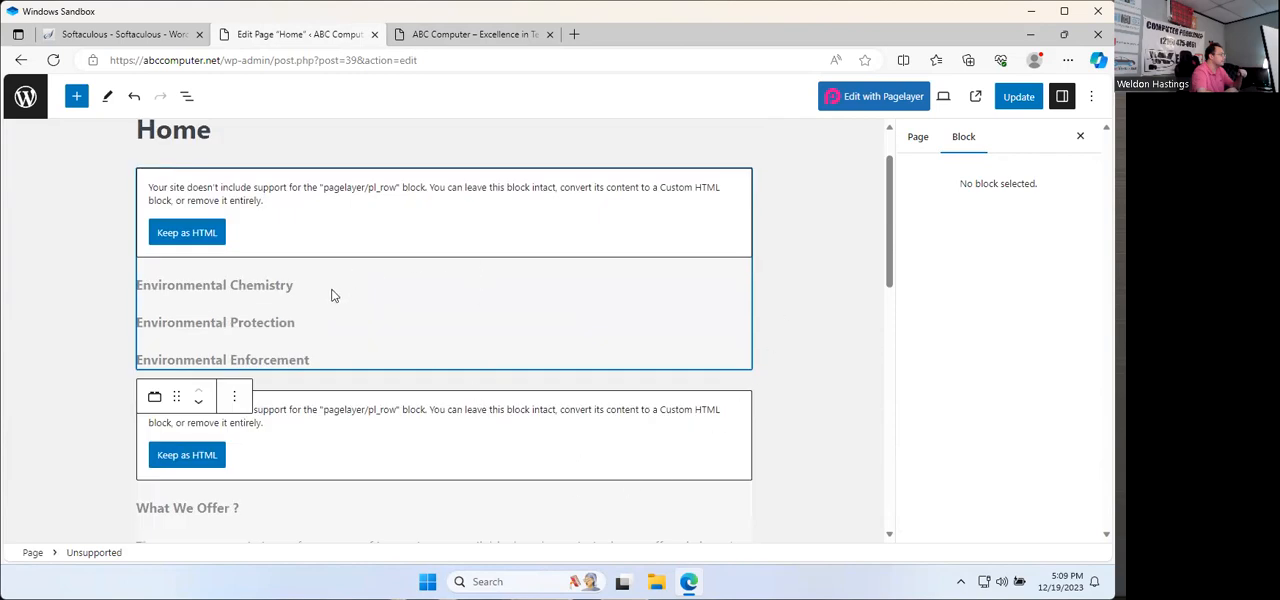
scroll(334, 295, up, 1)
click(234, 205)
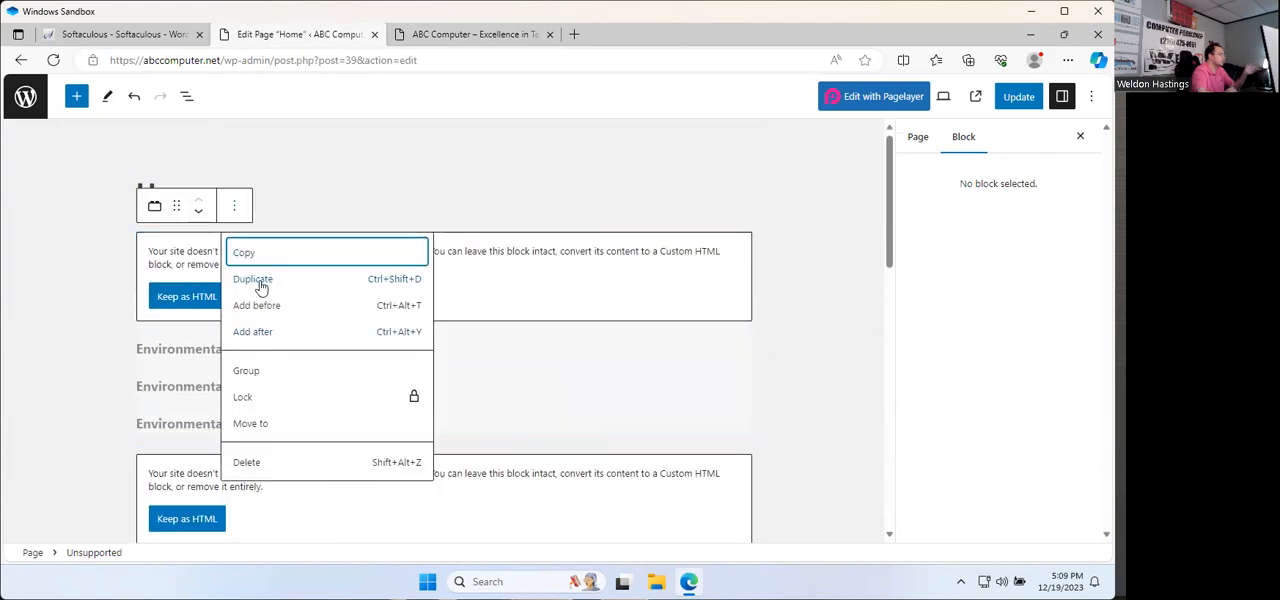
click(293, 464)
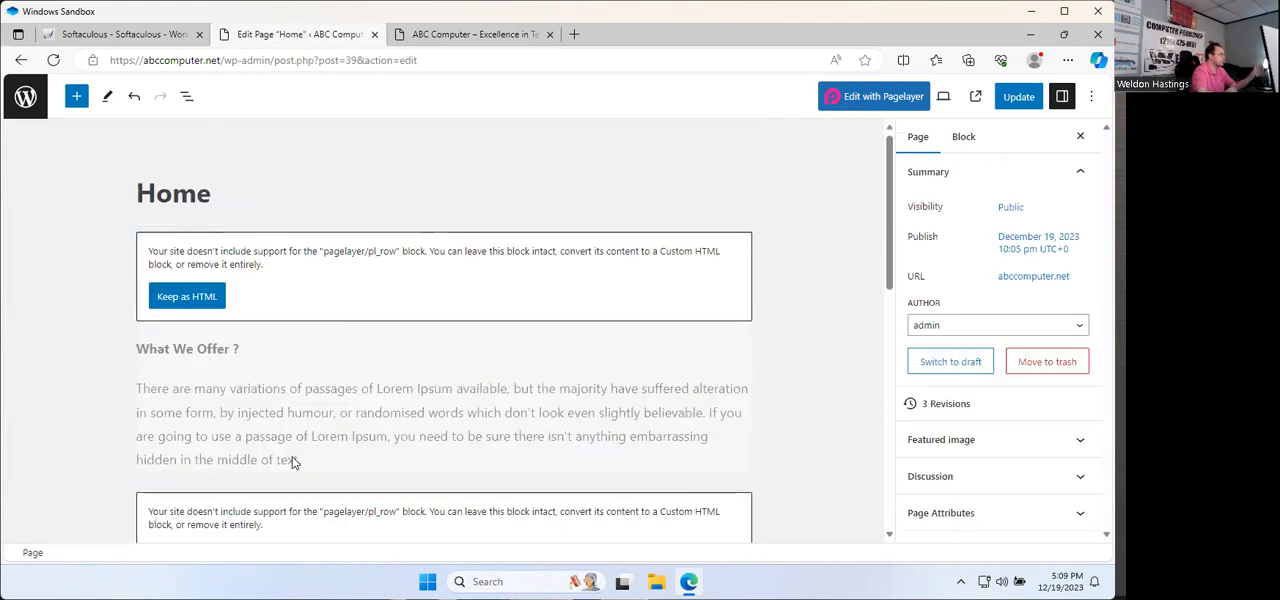
Step: Delete the unsupported row blocks holding "What We Offer ?" and "We Are the Saviours Of Plants"
click(267, 401)
click(234, 205)
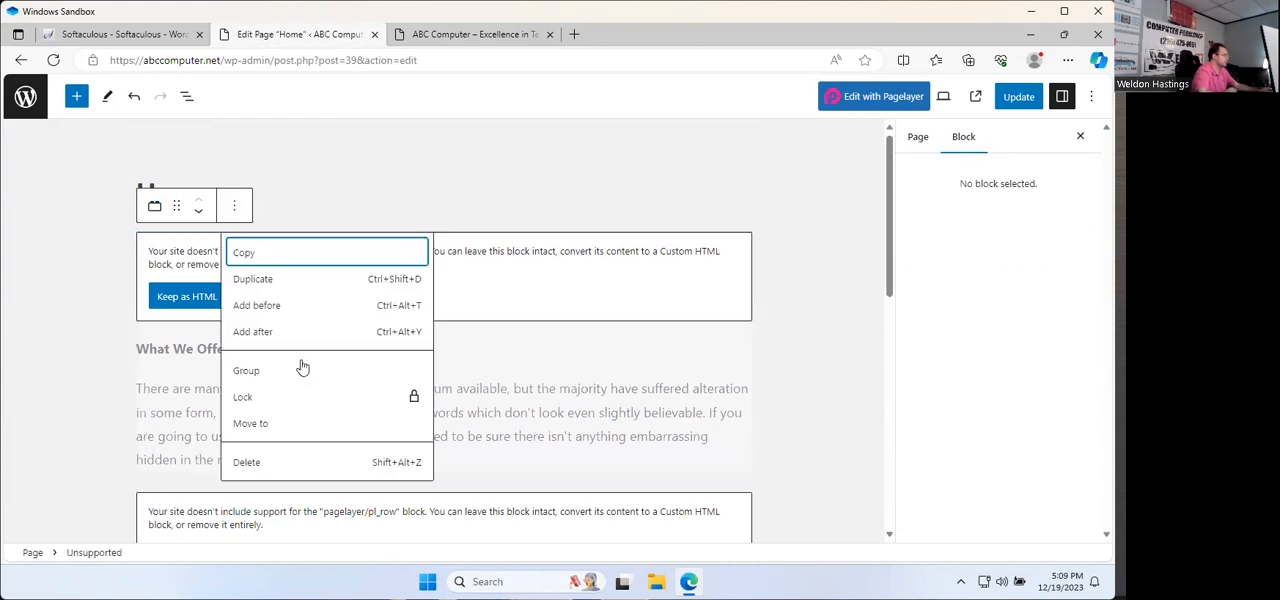
click(290, 463)
click(351, 395)
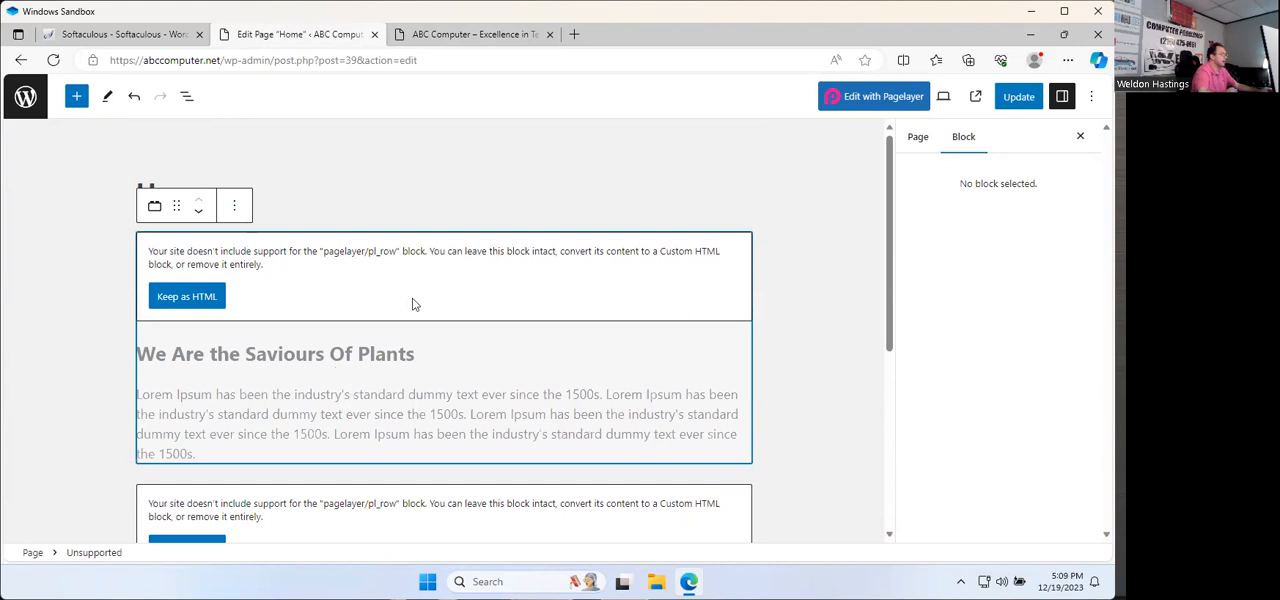
click(236, 211)
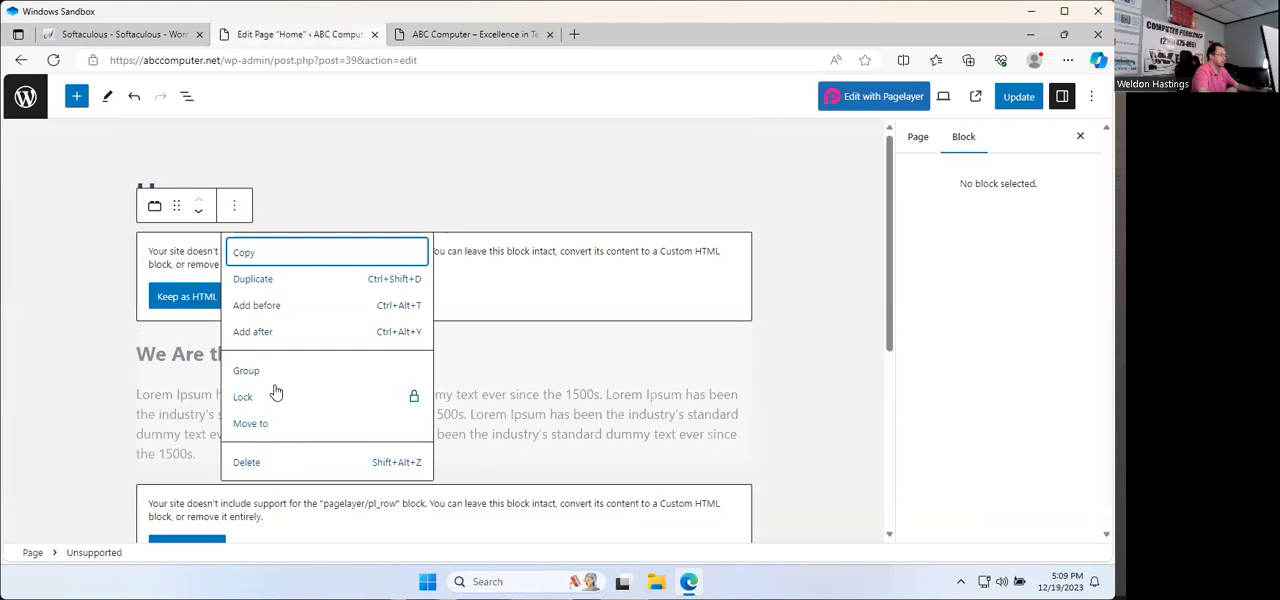
click(248, 463)
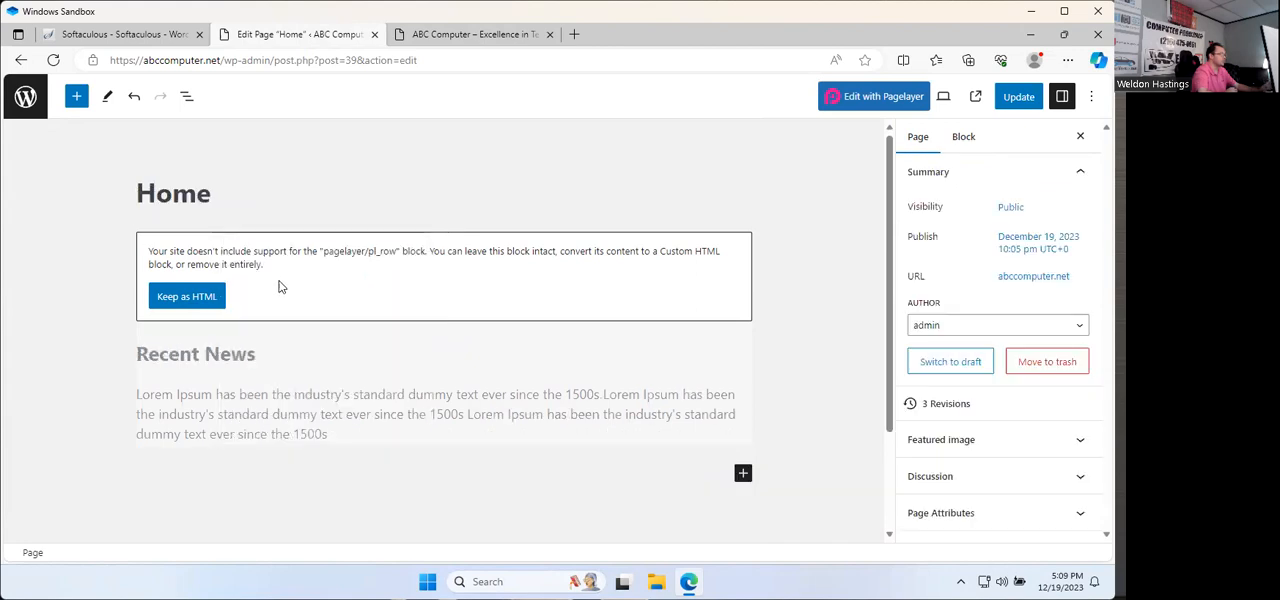
Step: Delete the remaining "Recent News" block and update the emptied Home page
click(305, 338)
click(190, 206)
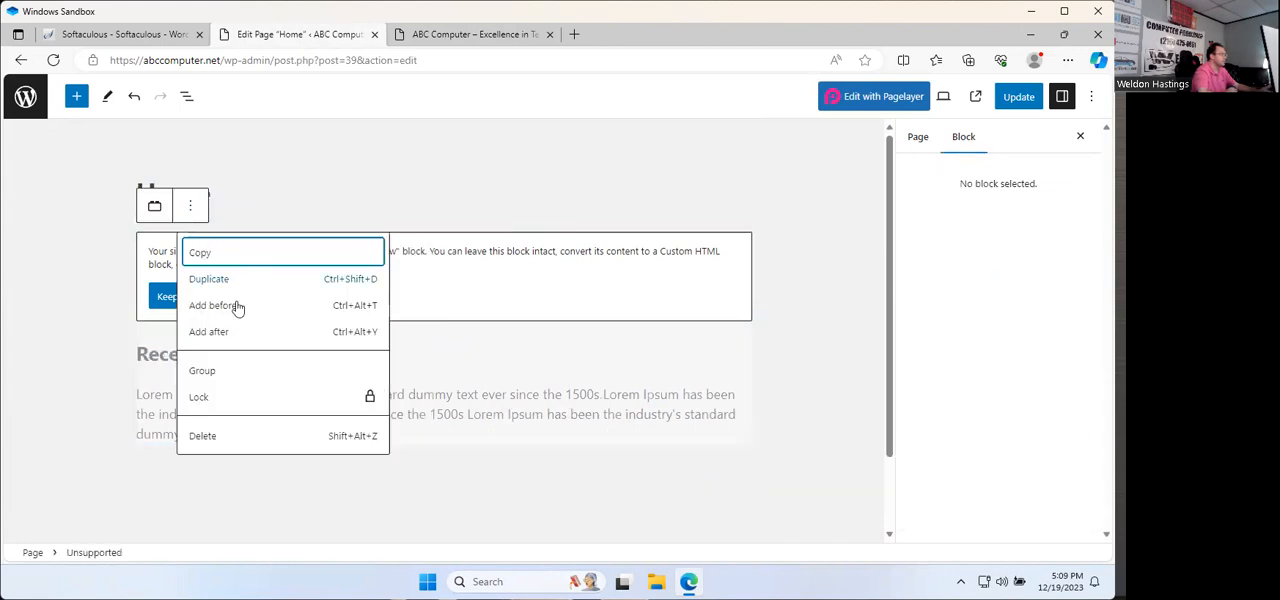
click(225, 441)
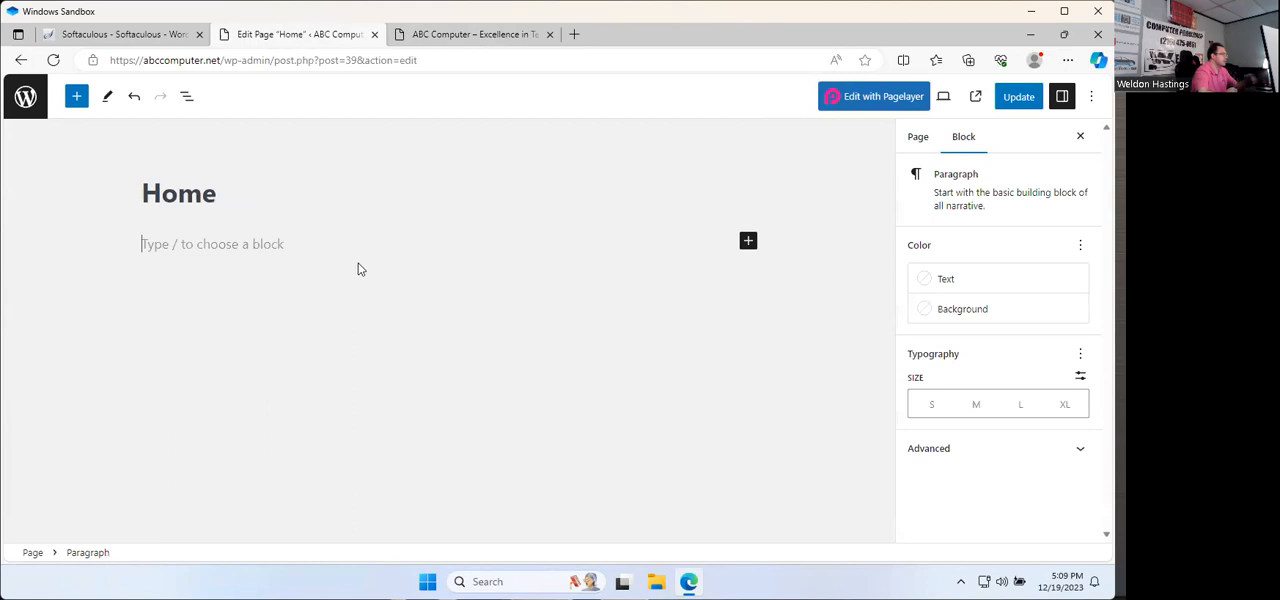
click(1016, 96)
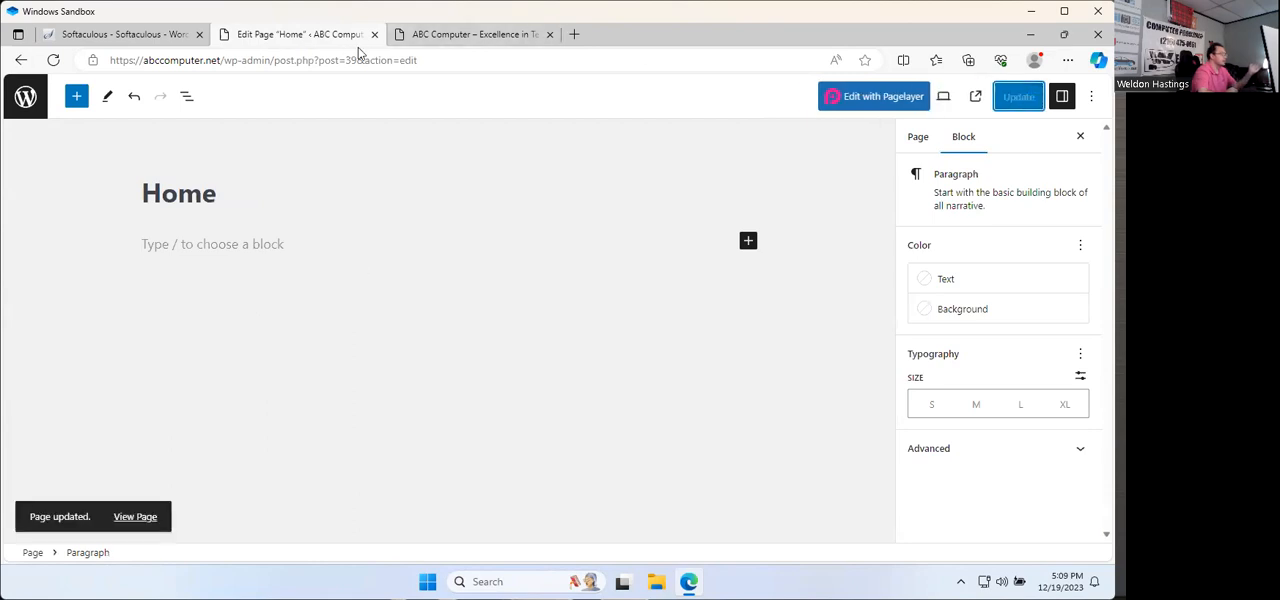
Step: Reload the live abccomputer.net home page and examine what remains between the header and the footer
click(430, 40)
click(53, 61)
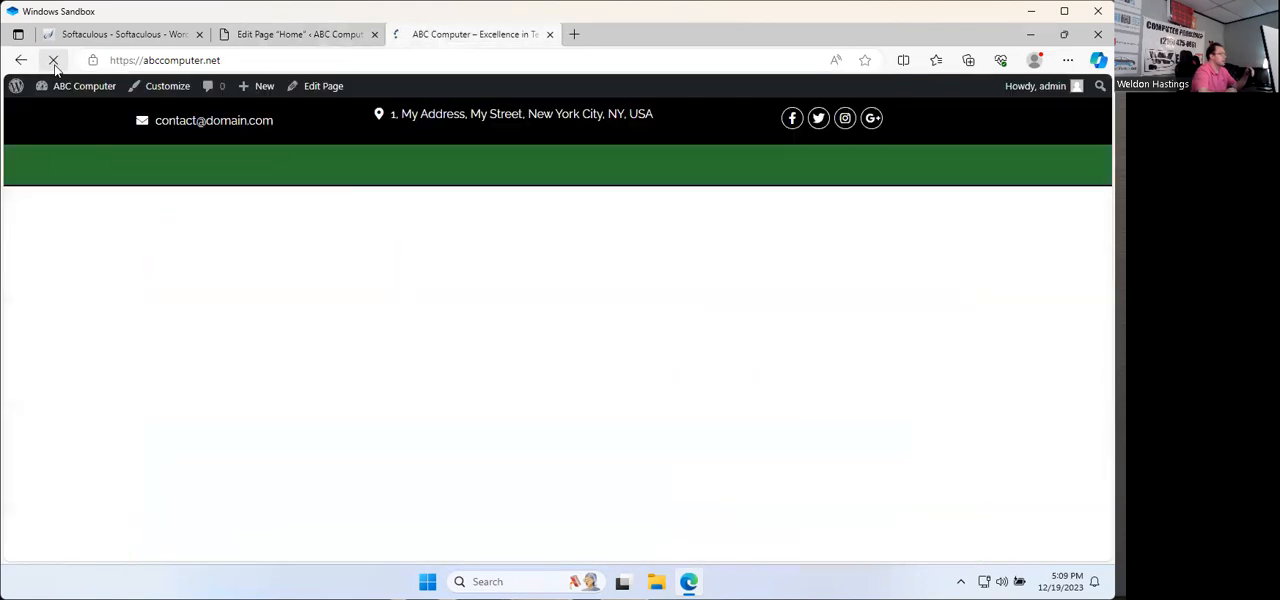
scroll(414, 330, up, 5)
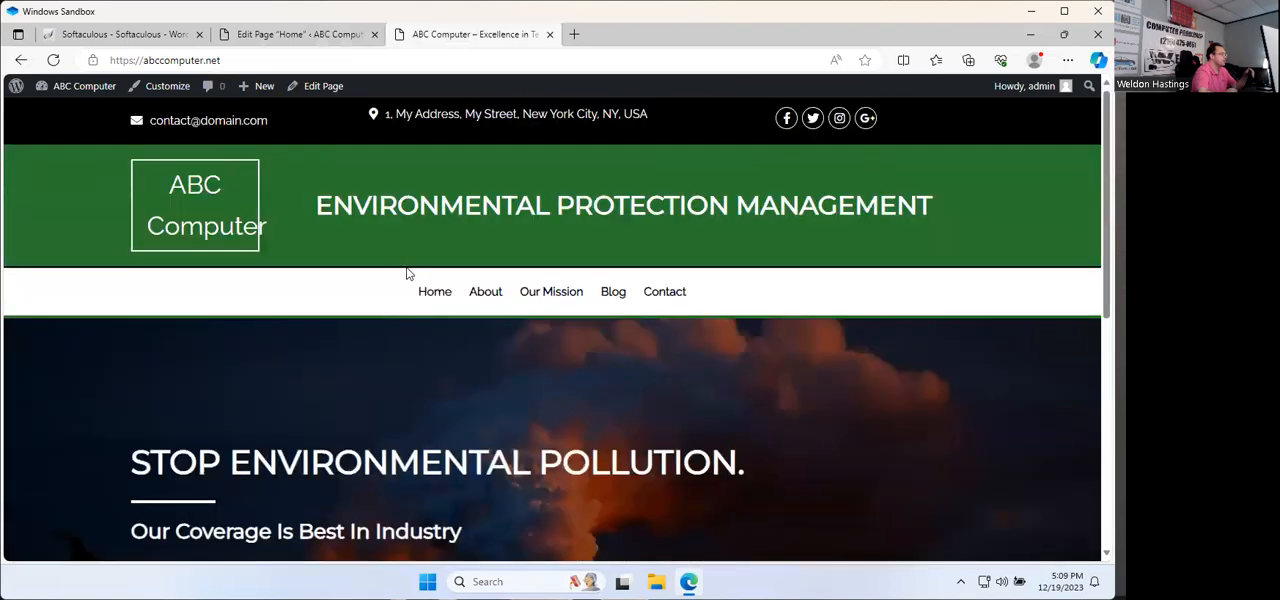
scroll(389, 271, down, 1)
scroll(500, 313, down, 2)
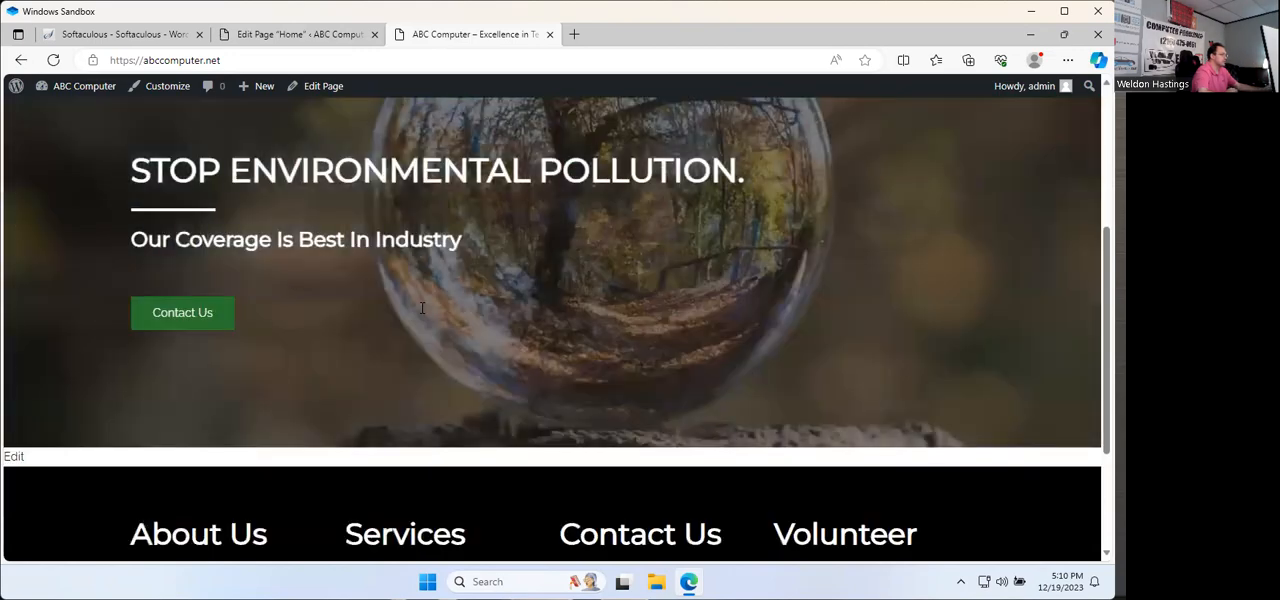
scroll(536, 266, up, 1)
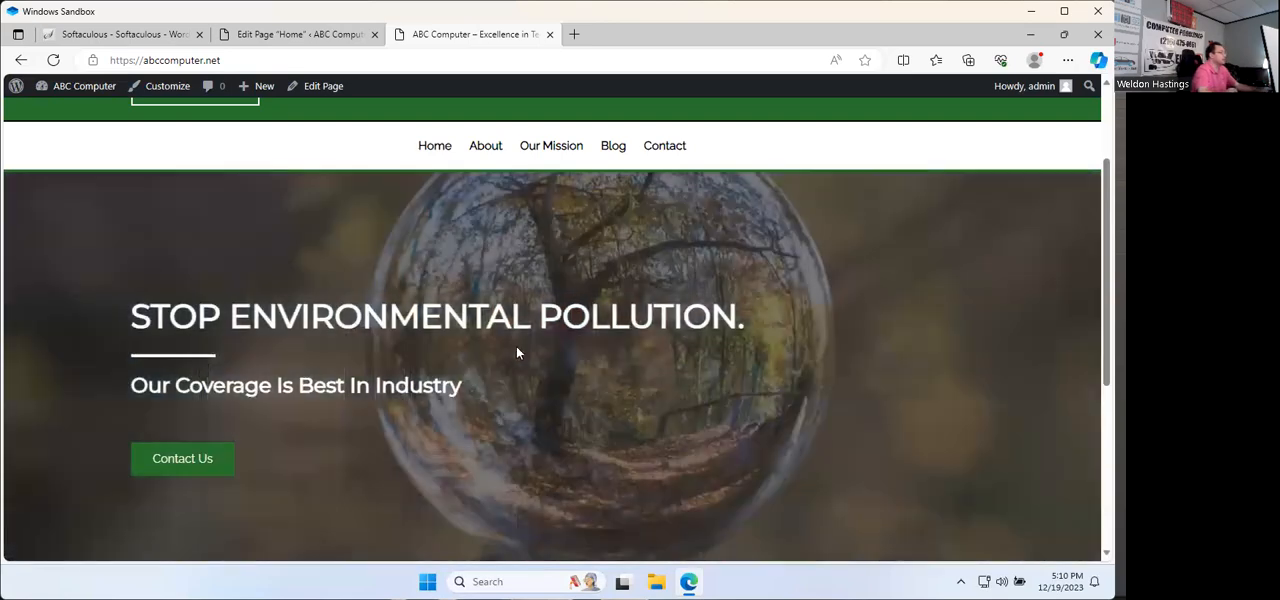
scroll(506, 358, down, 2)
scroll(506, 360, down, 3)
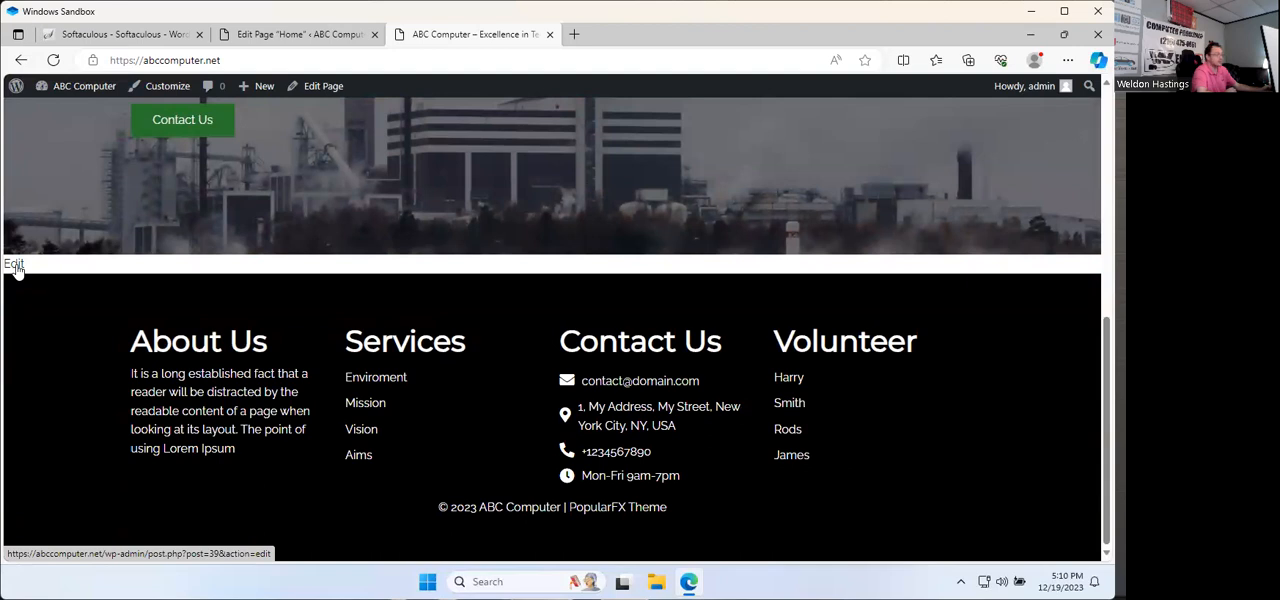
Step: Return to the Home page editor, compare its revisions and restore the earliest autosave from 19 Dec @ 22:08
click(14, 265)
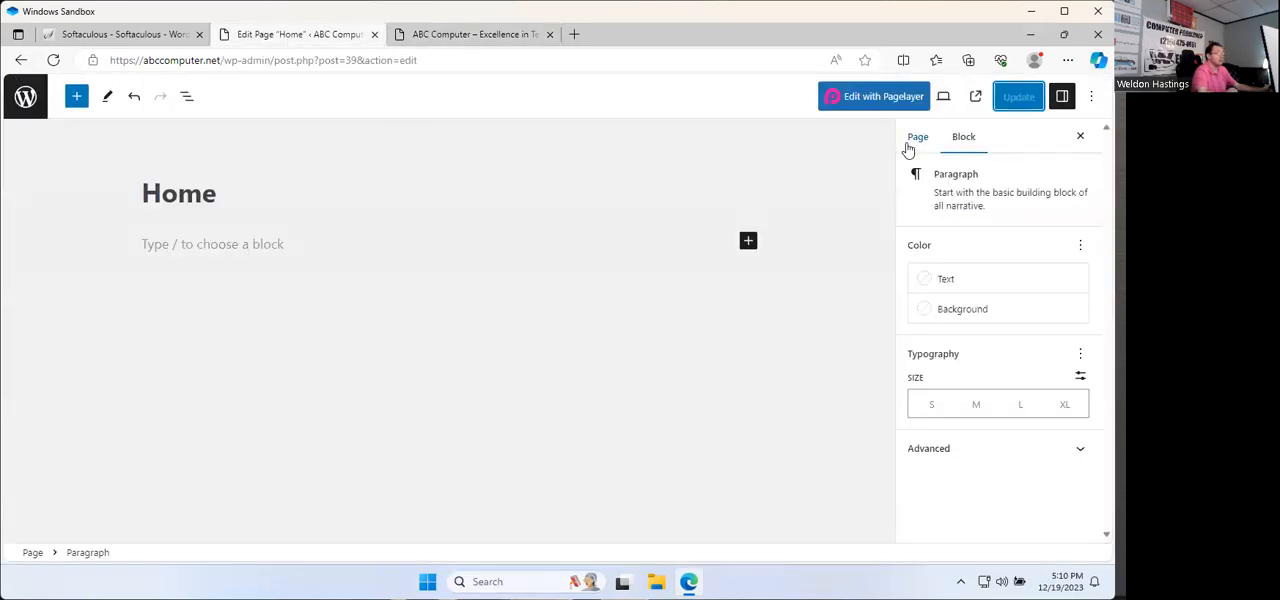
click(908, 145)
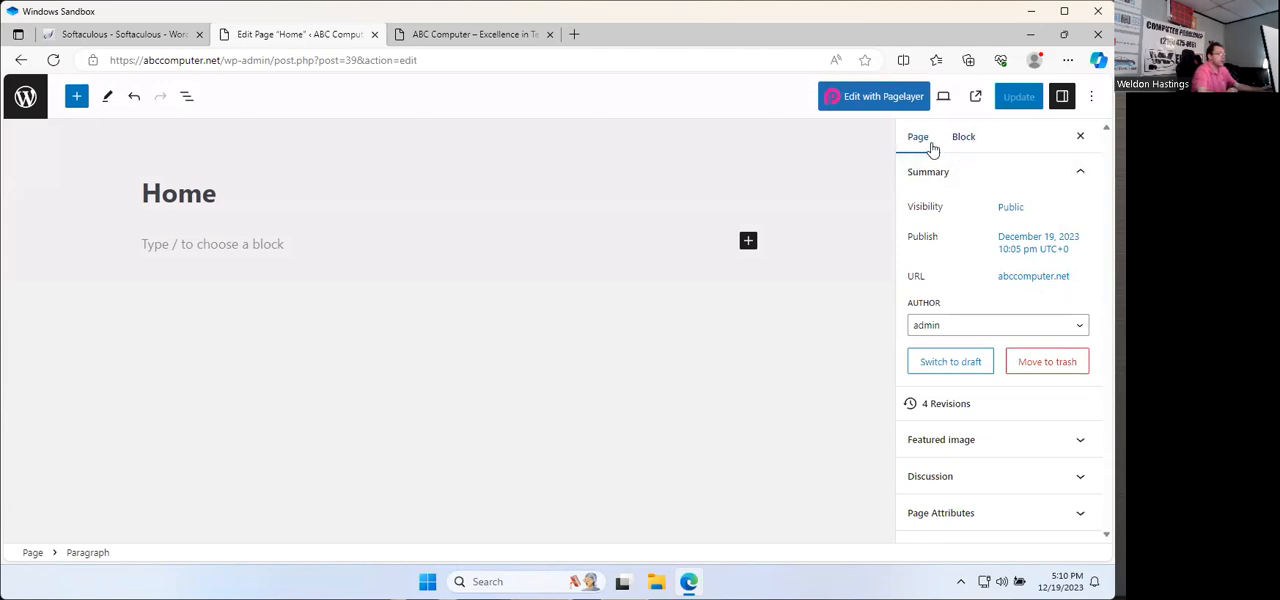
click(938, 405)
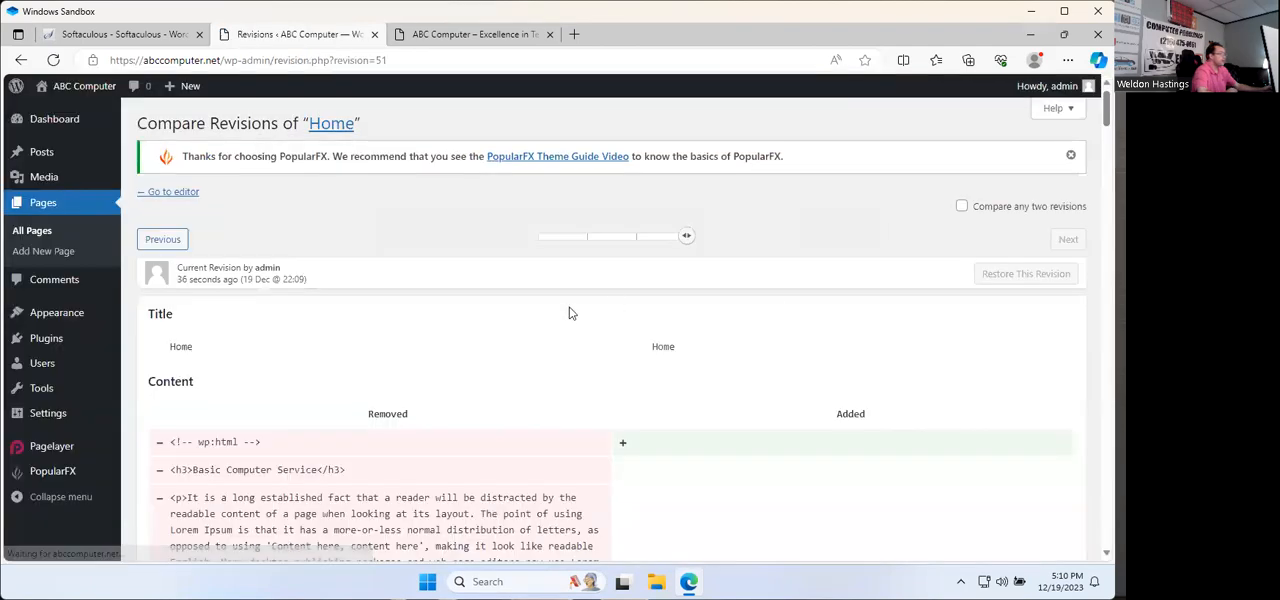
drag(688, 242, 534, 249)
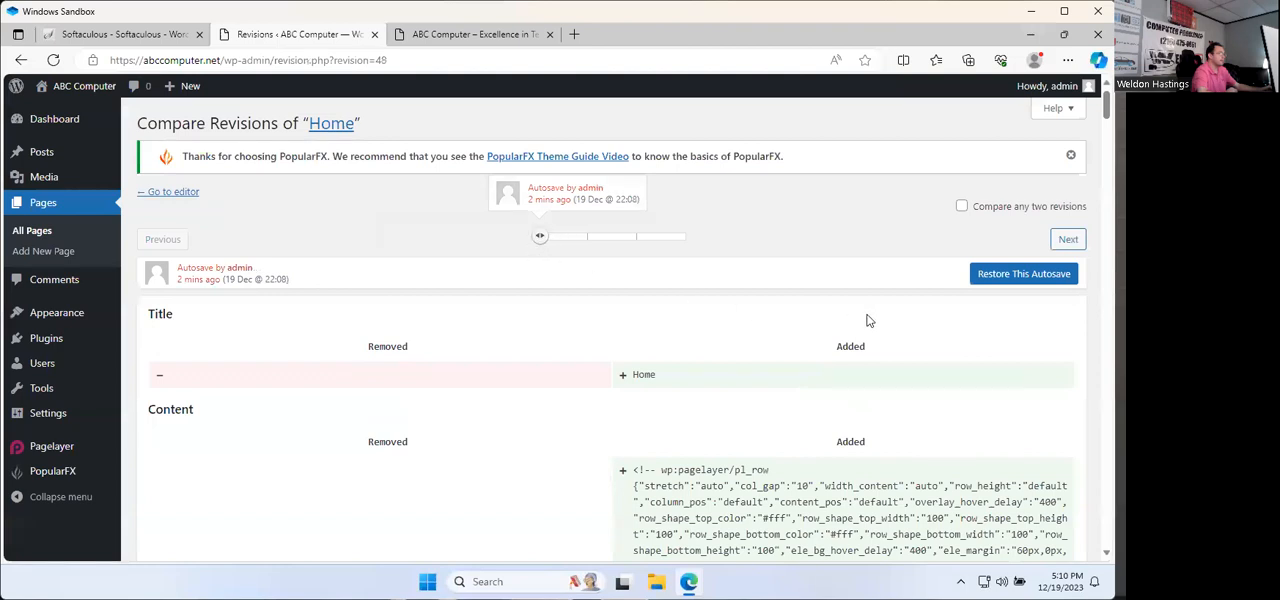
click(1009, 276)
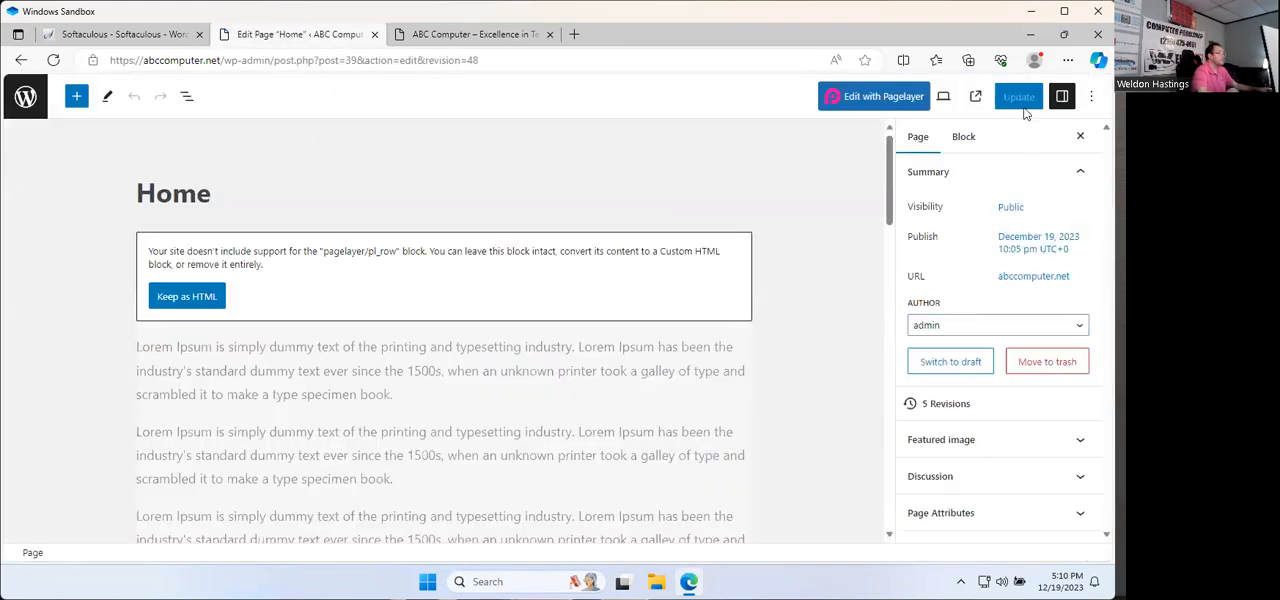
scroll(385, 378, down, 10)
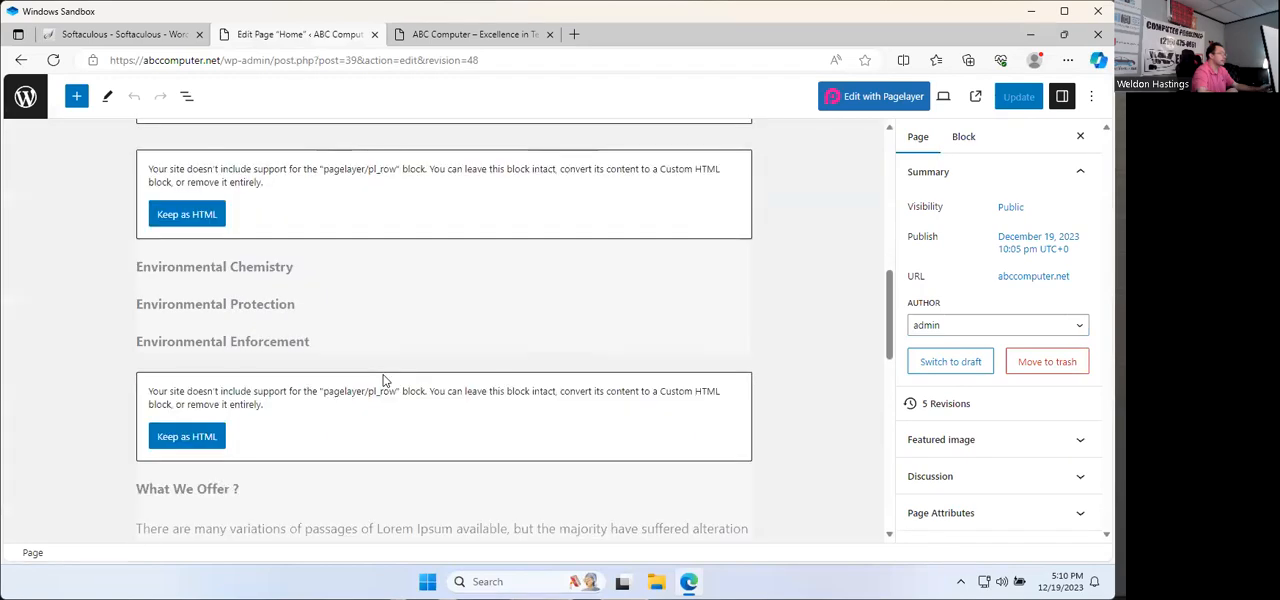
Step: Reload the live abccomputer.net home page and examine its sections from the banner down to the footer
scroll(385, 378, down, 5)
click(470, 36)
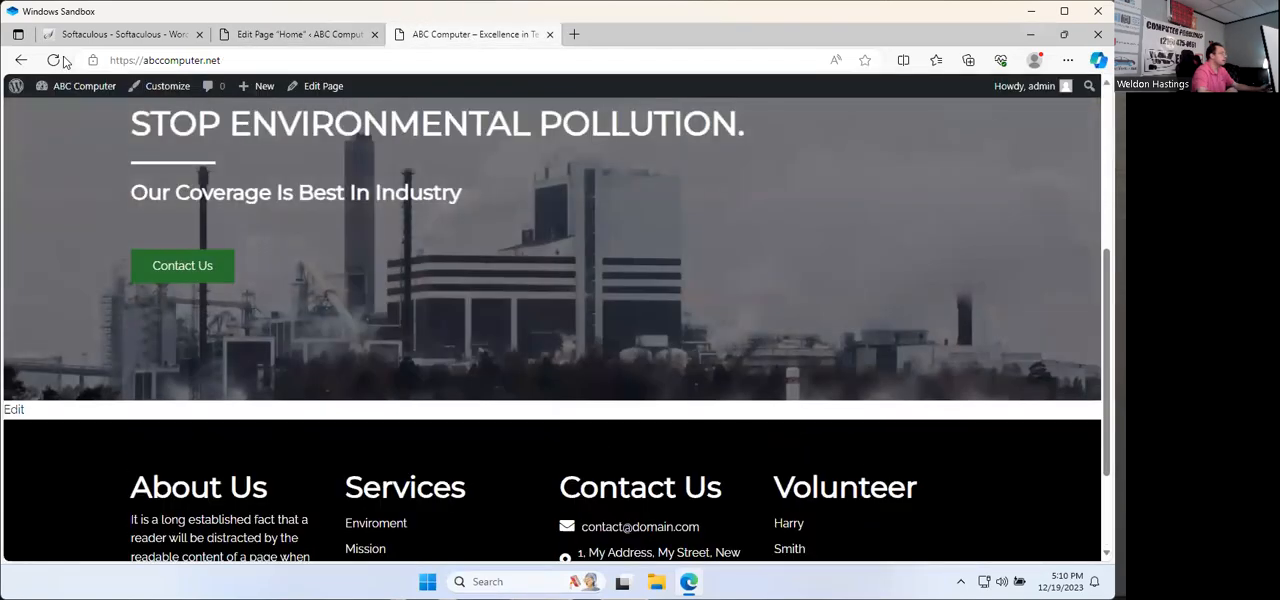
click(52, 61)
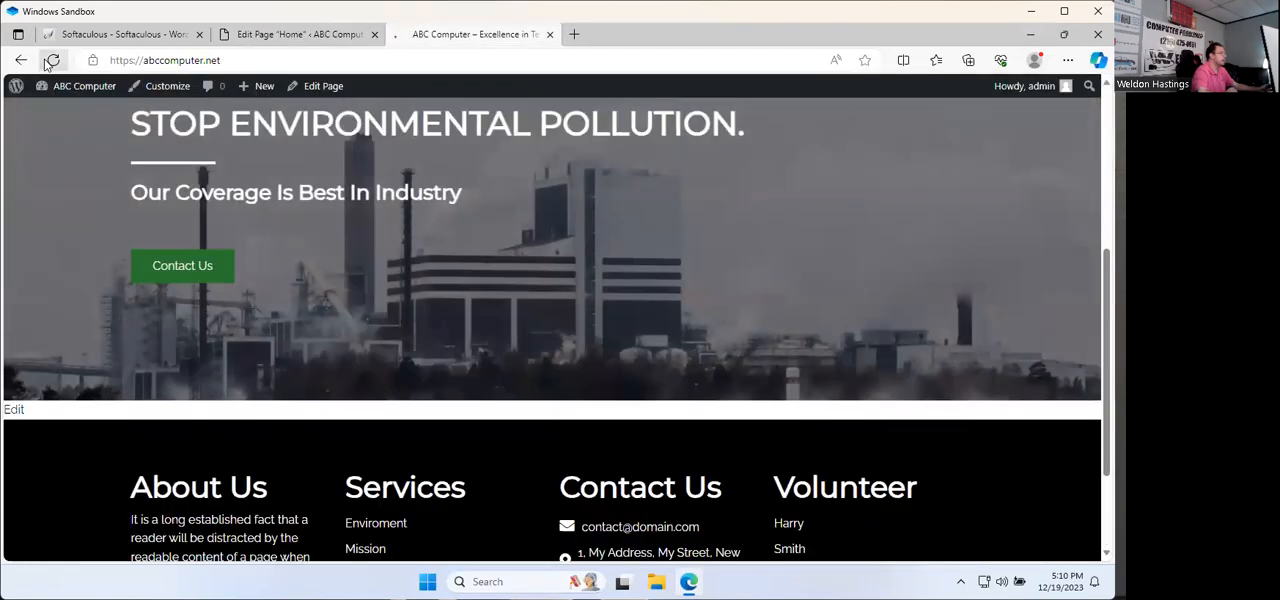
scroll(337, 277, down, 2)
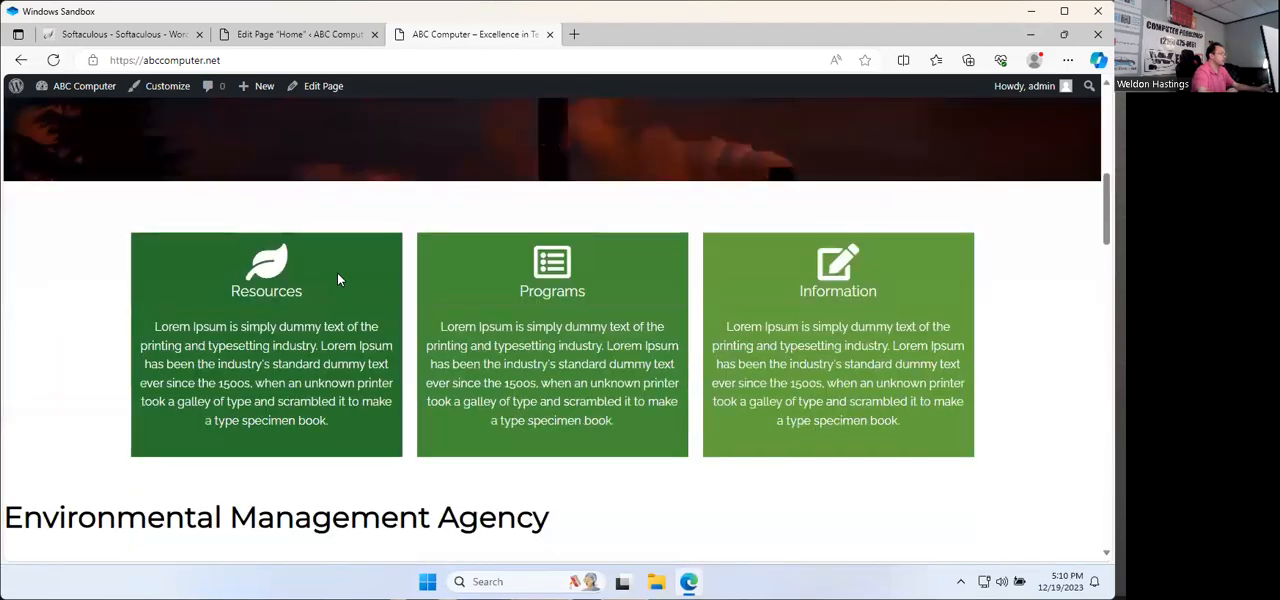
scroll(338, 276, down, 10)
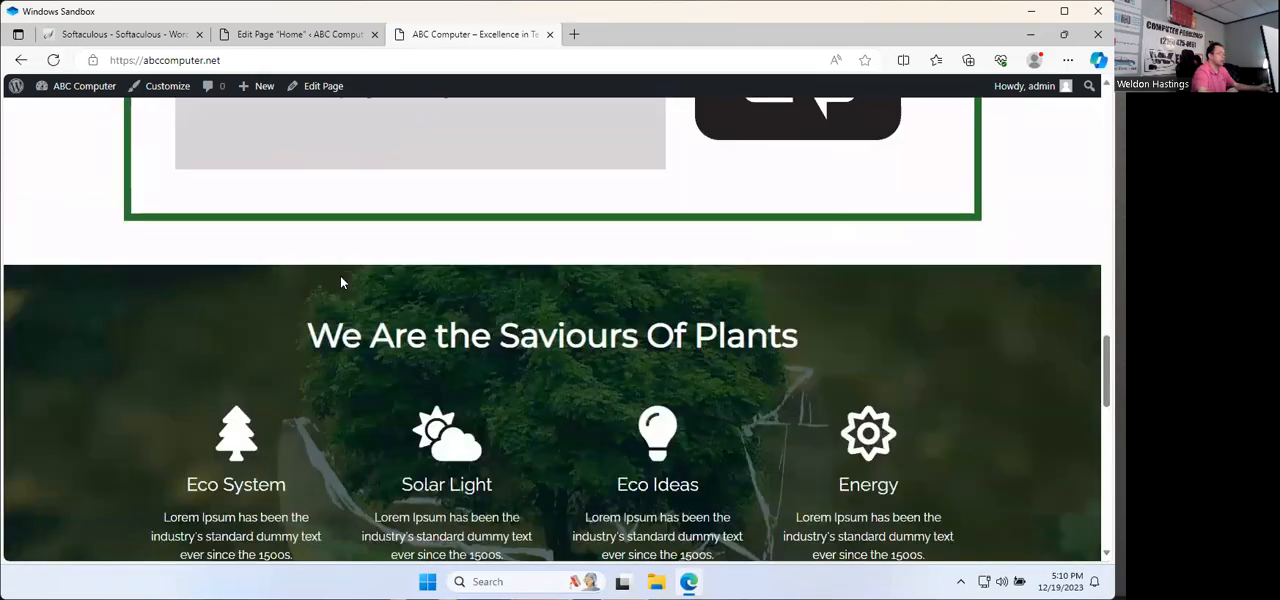
scroll(340, 283, down, 9)
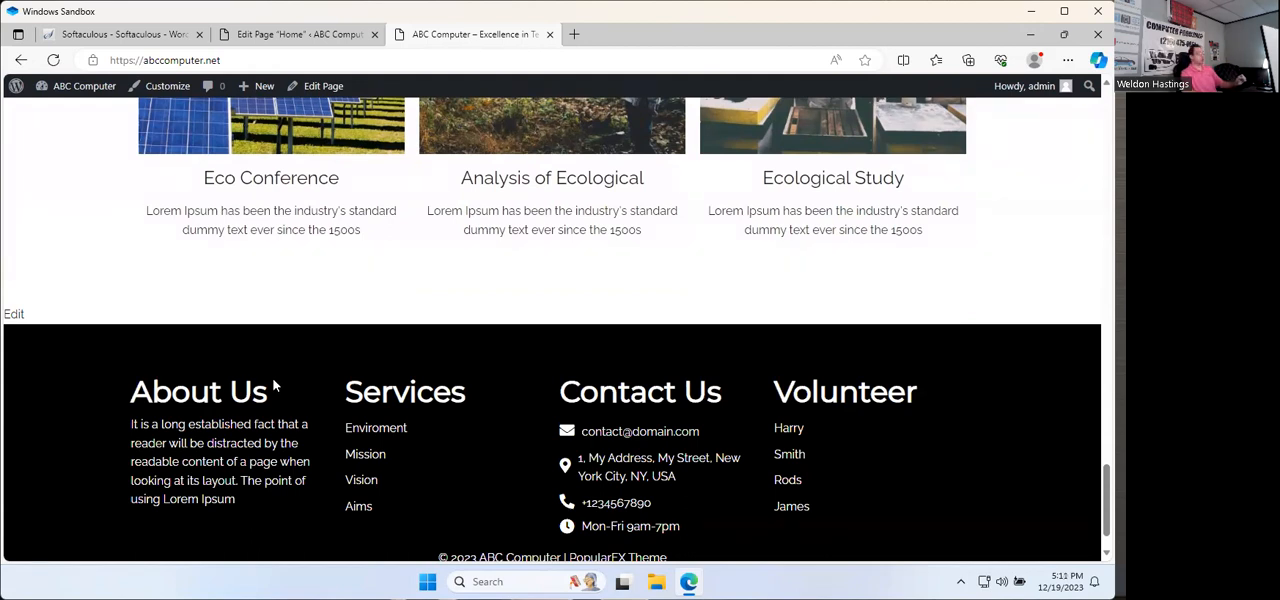
Step: In the Home page editor, delete the Custom HTML blocks holding "We Are Commited To Protect And Enhance Our Environment" and "Environmental Management Agency"
click(298, 34)
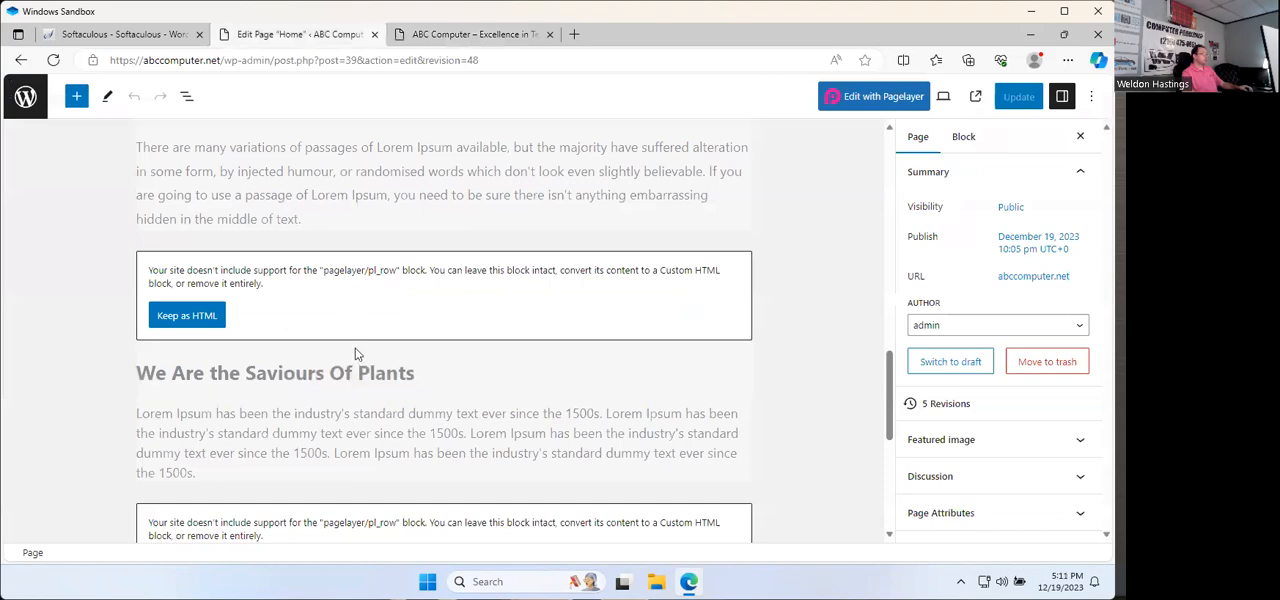
scroll(355, 353, up, 15)
scroll(355, 358, down, 5)
click(352, 196)
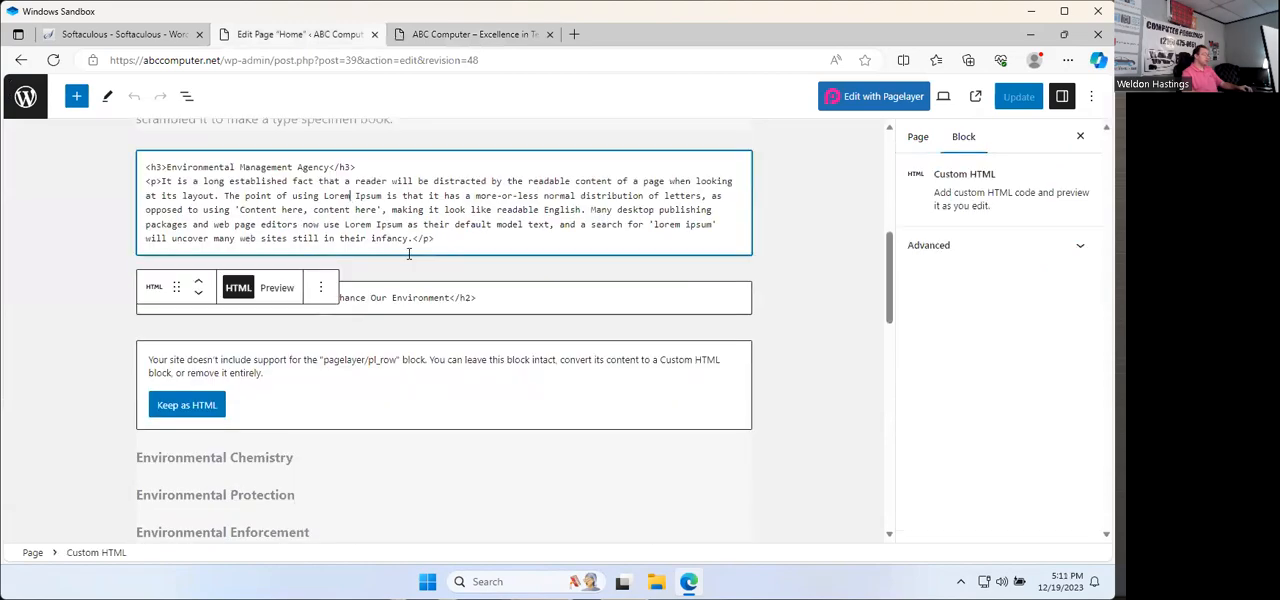
click(690, 298)
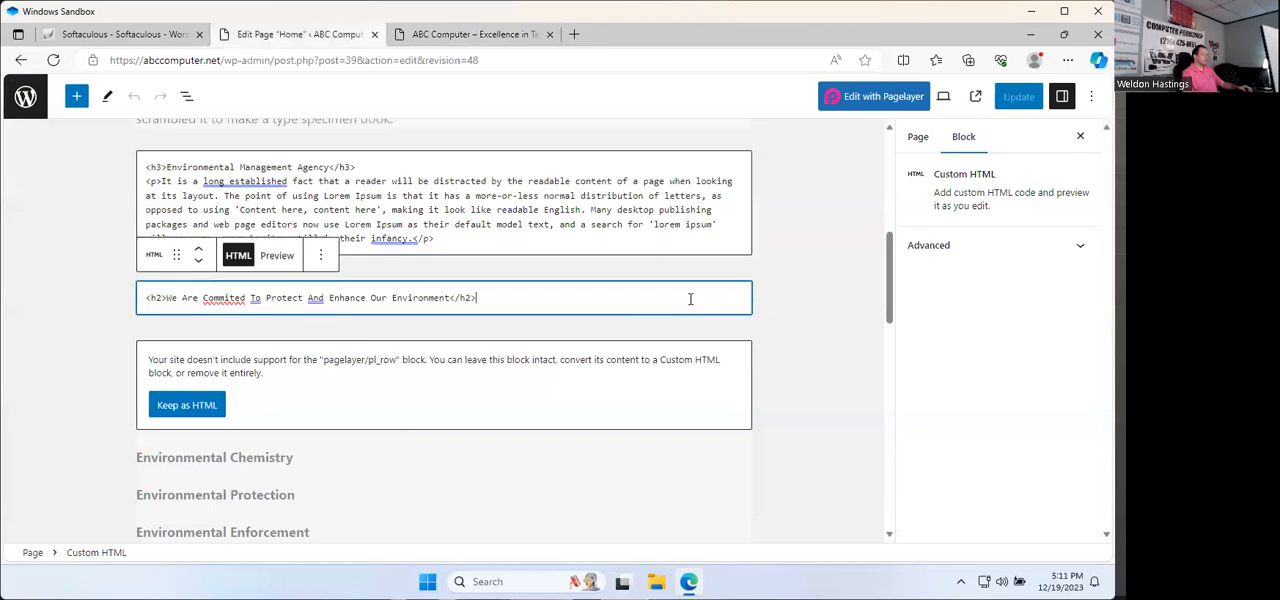
click(321, 256)
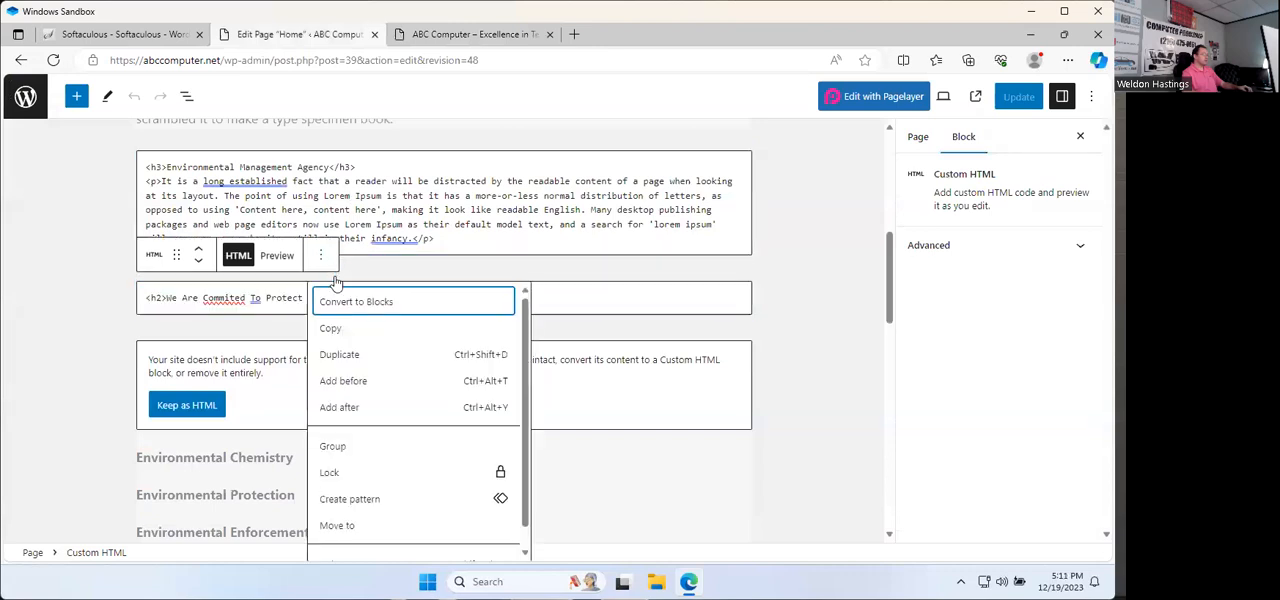
scroll(379, 471, down, 1)
click(334, 543)
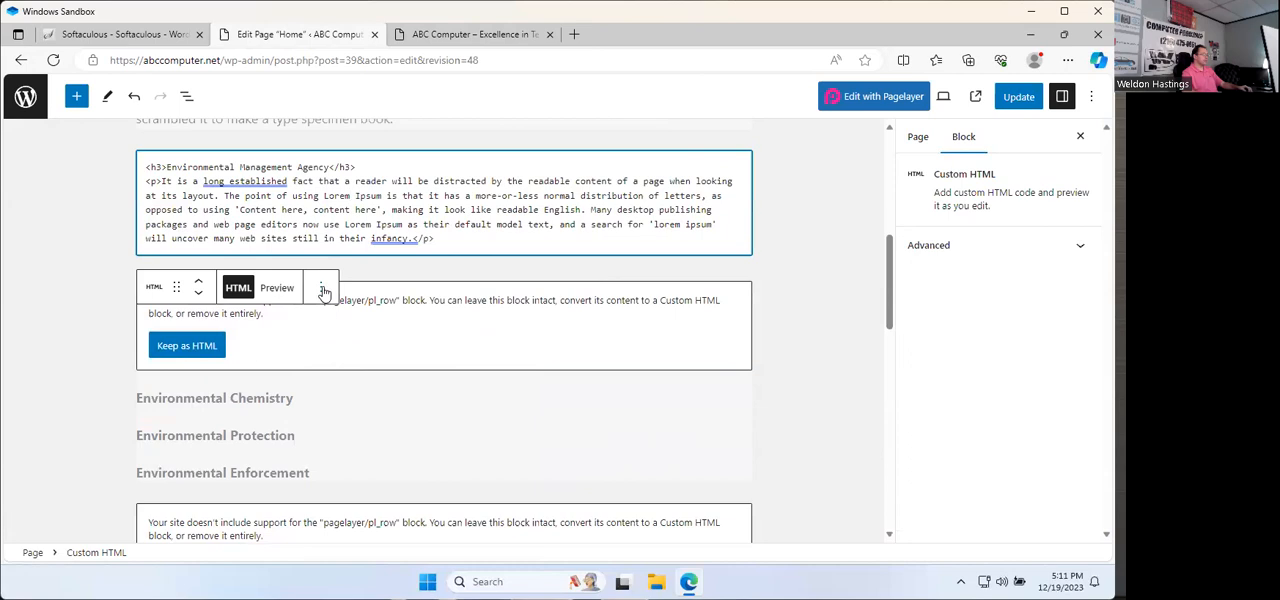
click(322, 289)
scroll(358, 528, down, 1)
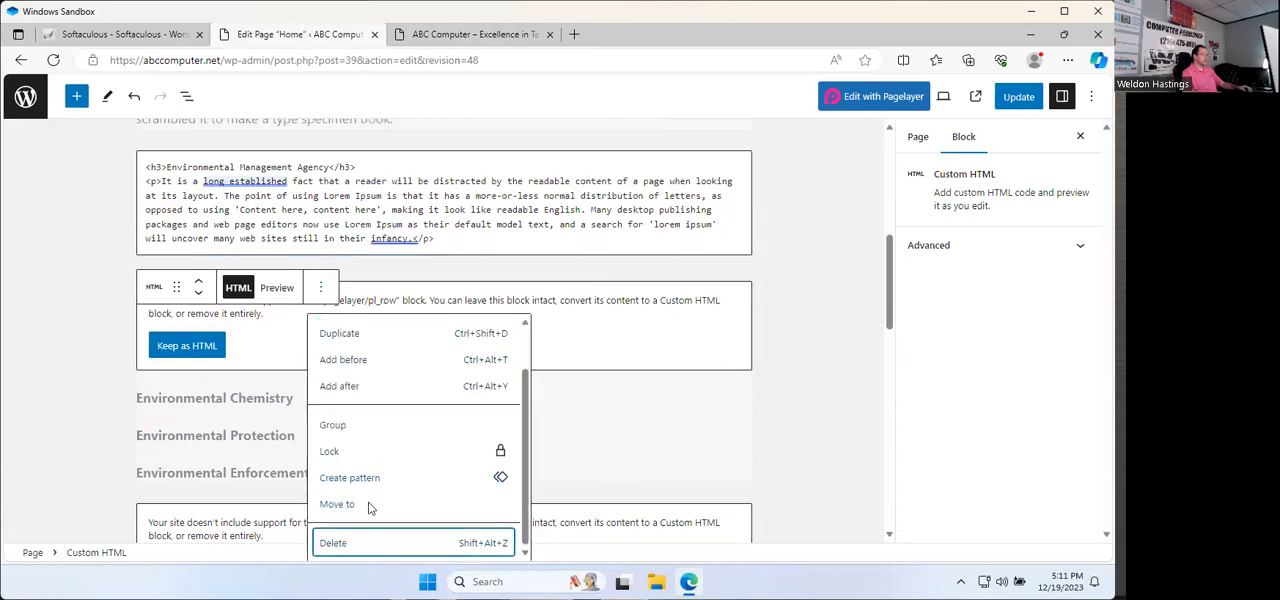
click(365, 543)
Step: Delete the unsupported row blocks holding the Environmental Chemistry, Protection and Enforcement headings and "What We Offer ?"
scroll(300, 362, down, 5)
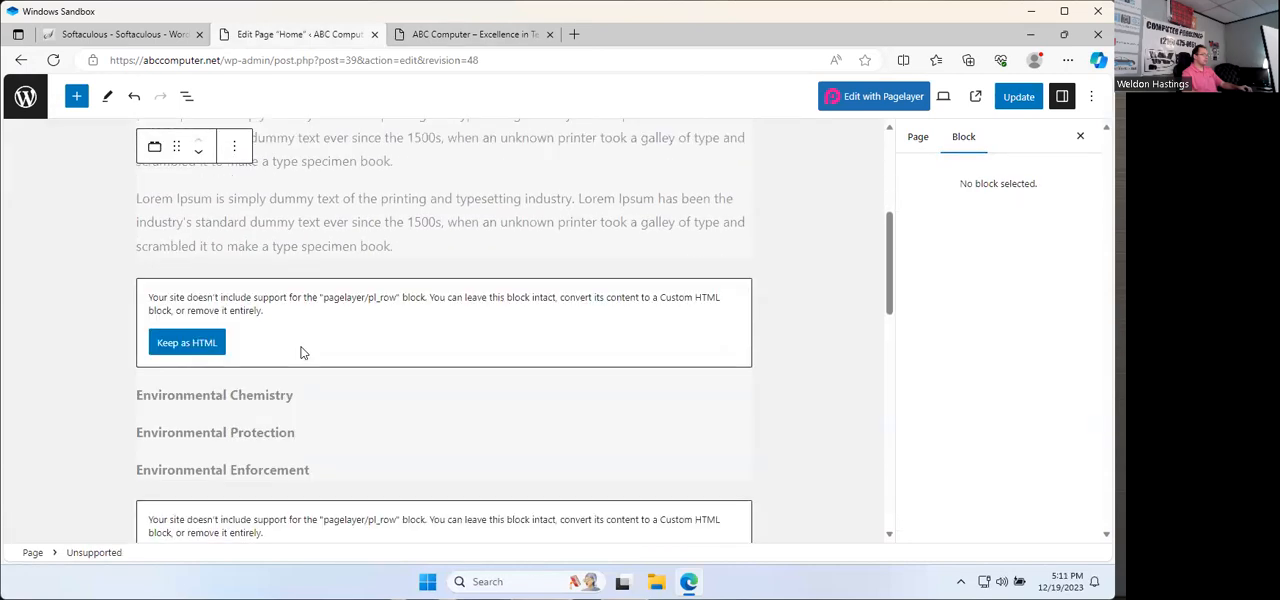
scroll(303, 352, up, 4)
scroll(330, 456, down, 3)
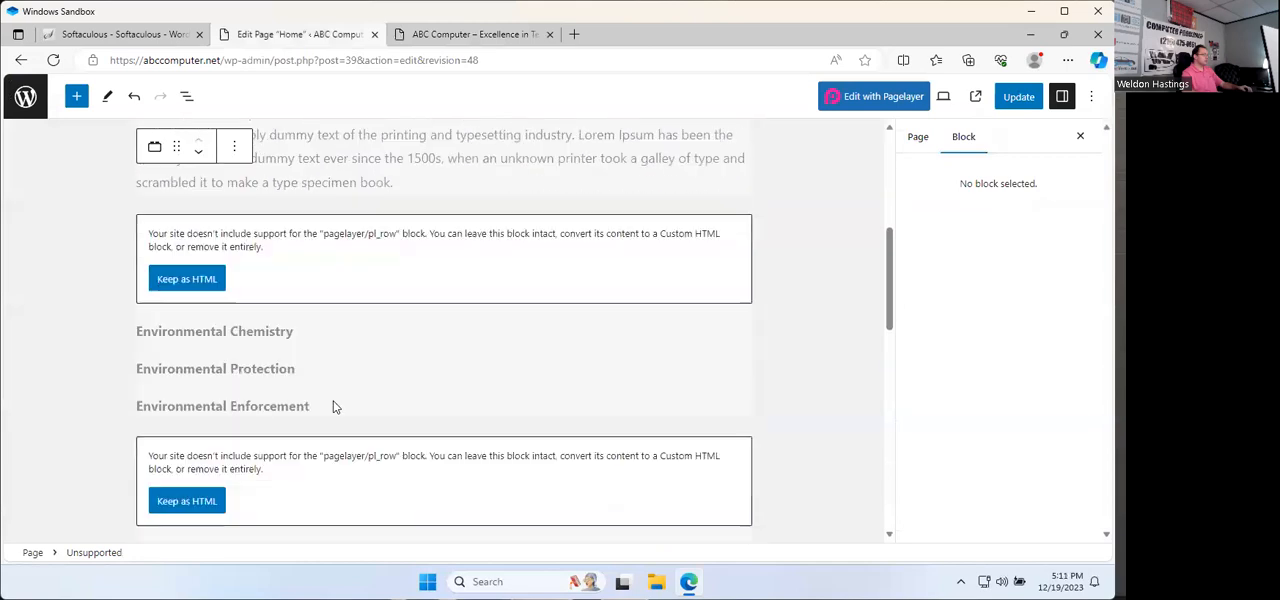
click(282, 258)
click(234, 189)
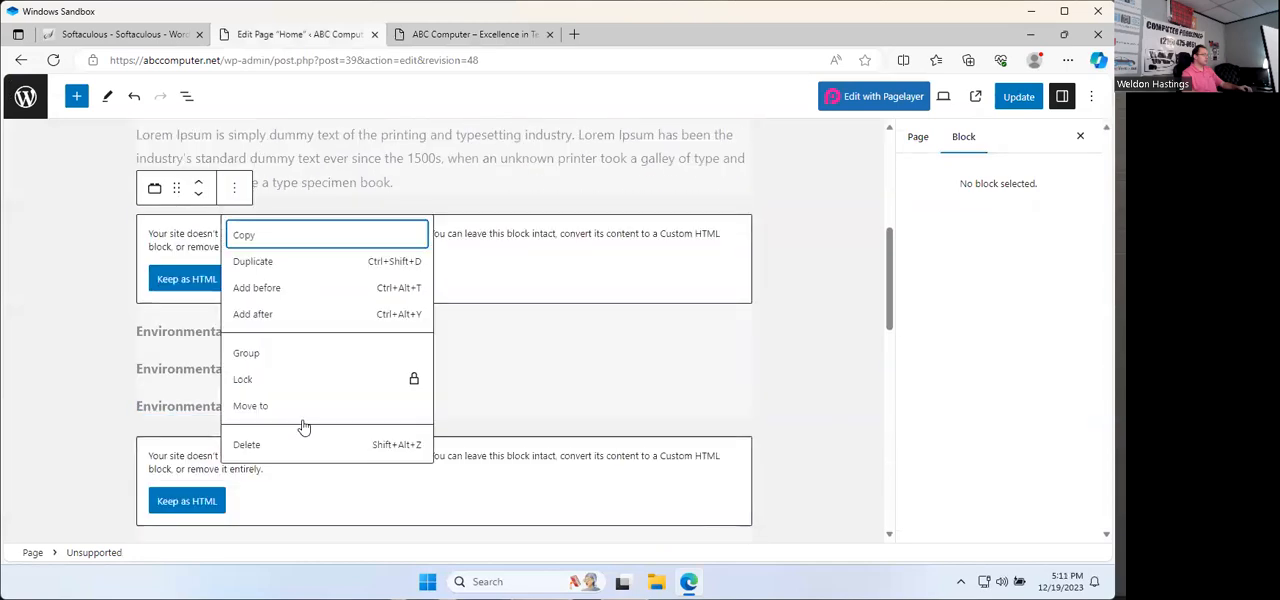
click(281, 444)
scroll(280, 428, down, 3)
click(276, 270)
click(234, 189)
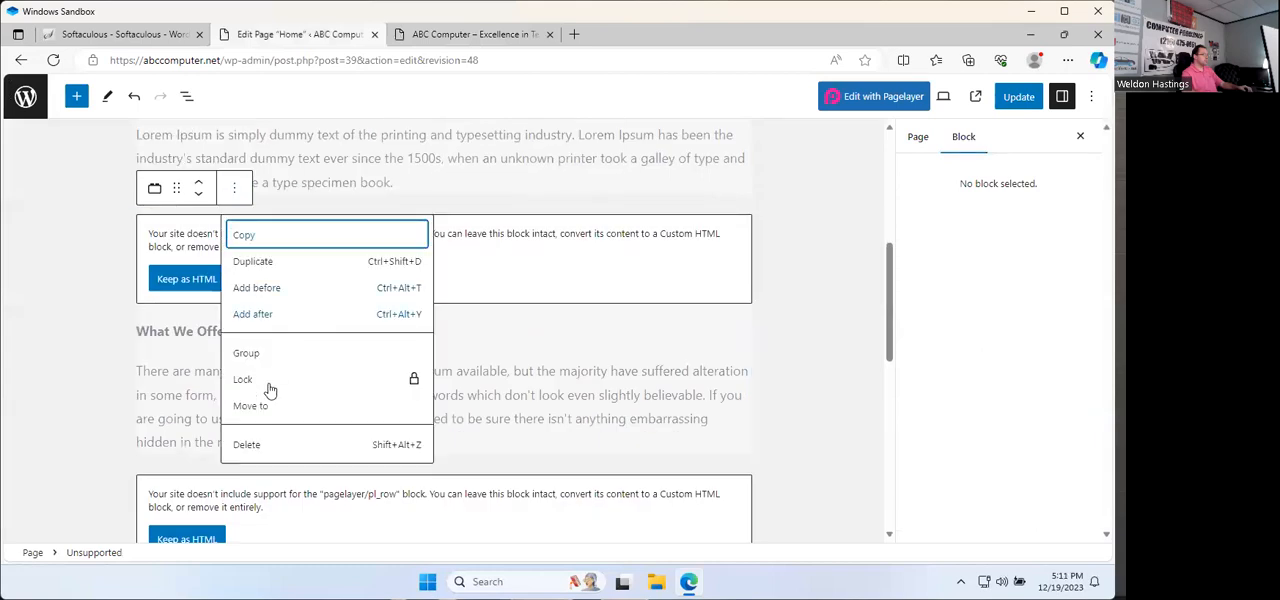
click(271, 444)
Step: Delete the unsupported "We Are the Saviours Of Plants" and "Recent News" row blocks and update the Home page
scroll(268, 430, down, 3)
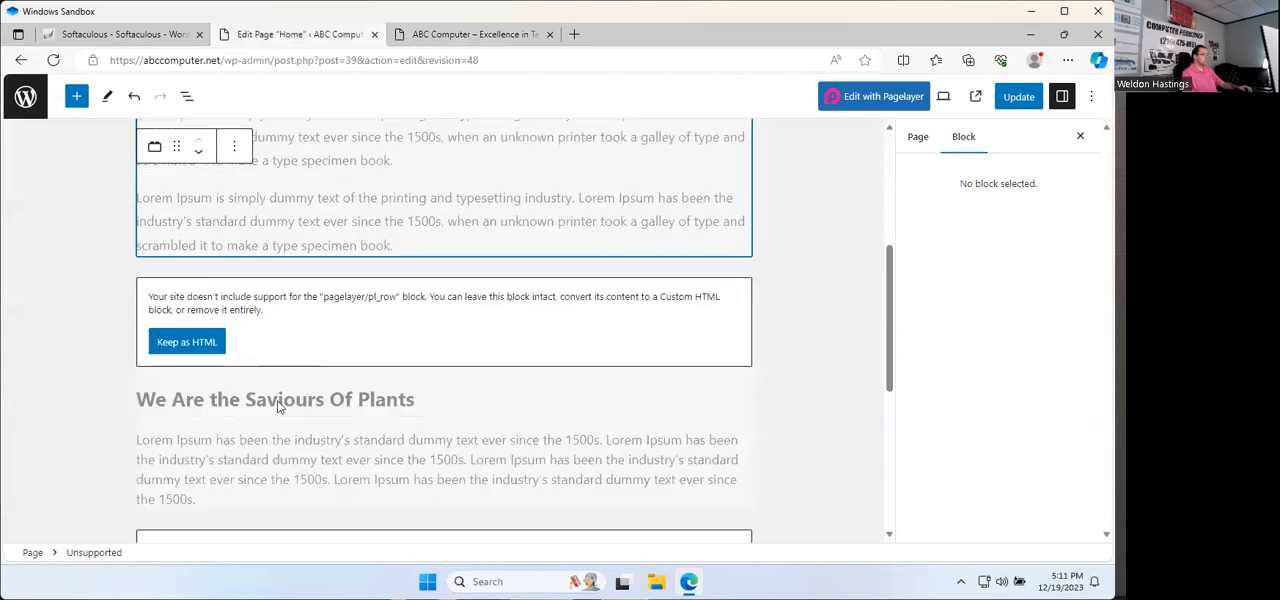
click(272, 326)
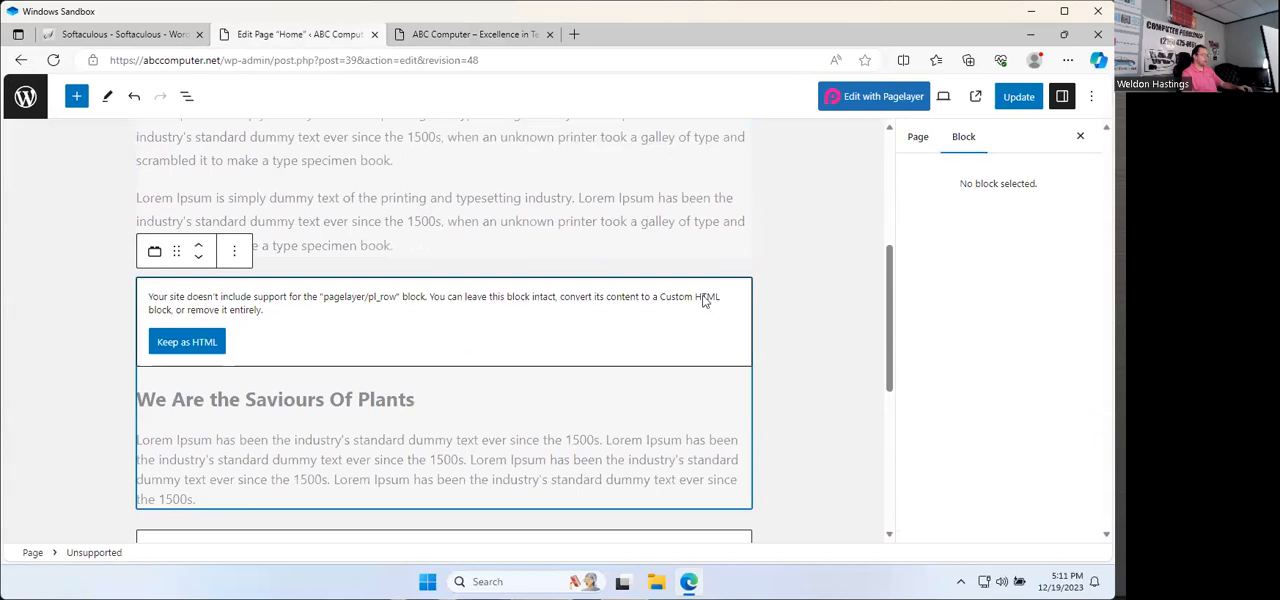
click(233, 253)
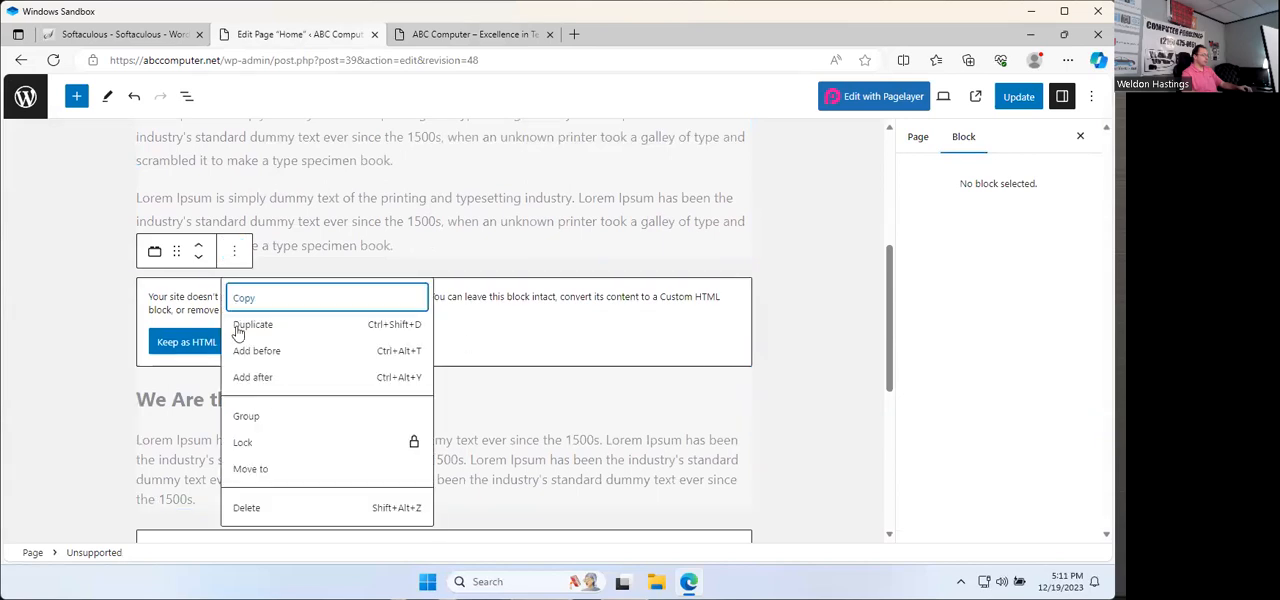
click(250, 507)
scroll(336, 425, down, 5)
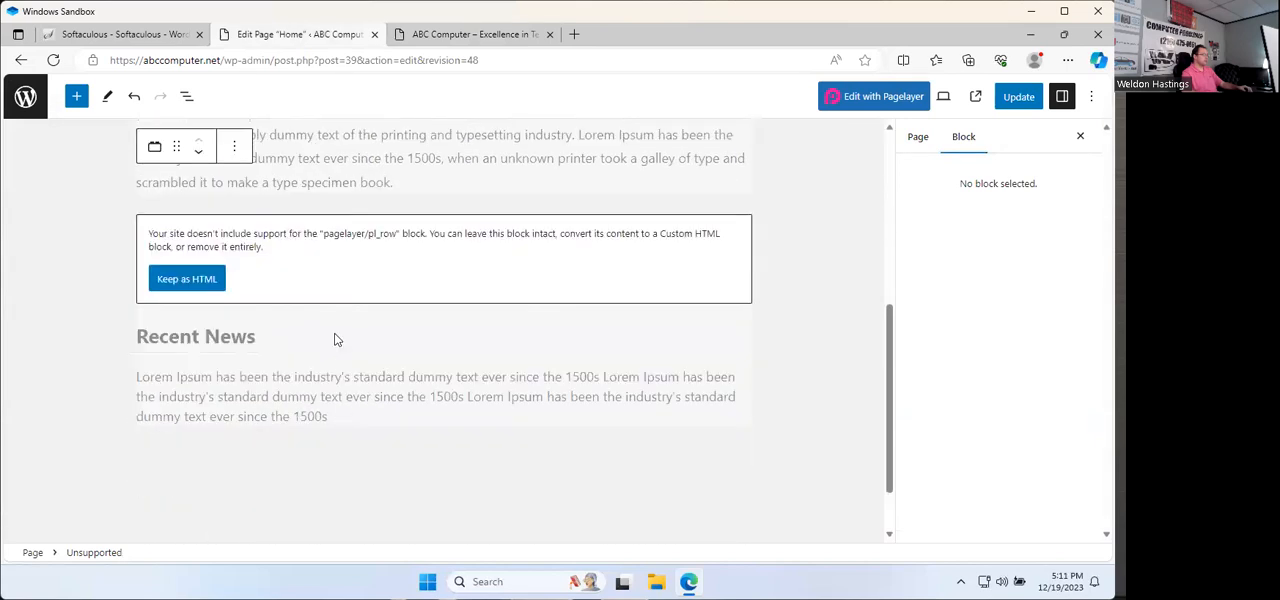
click(333, 288)
click(232, 193)
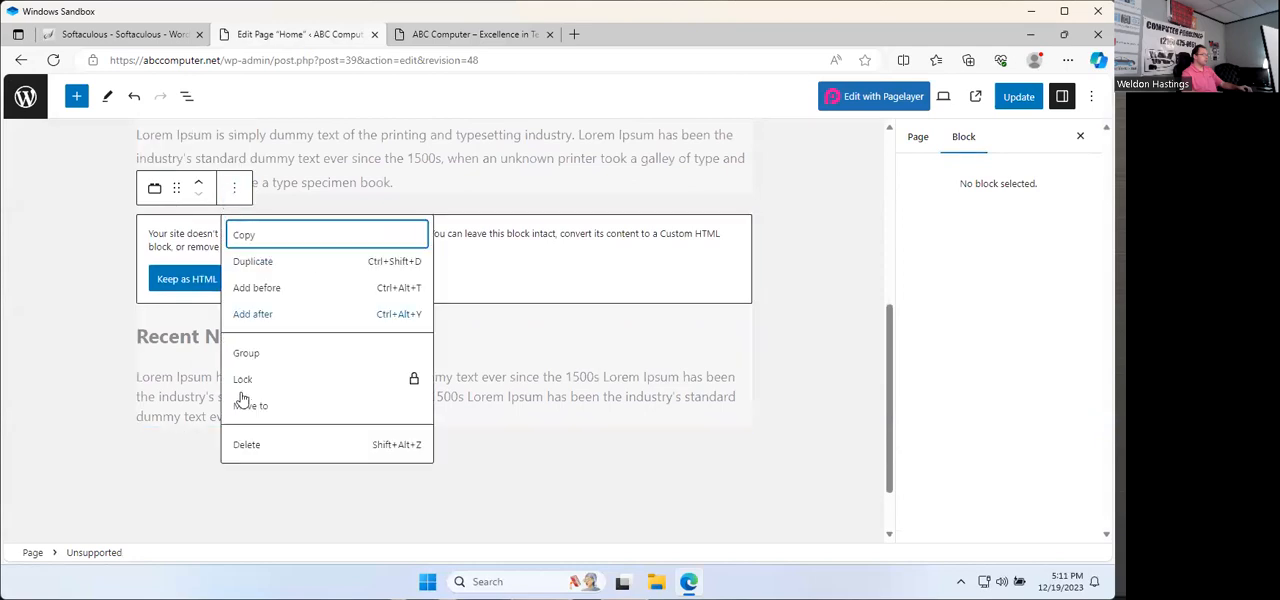
click(248, 445)
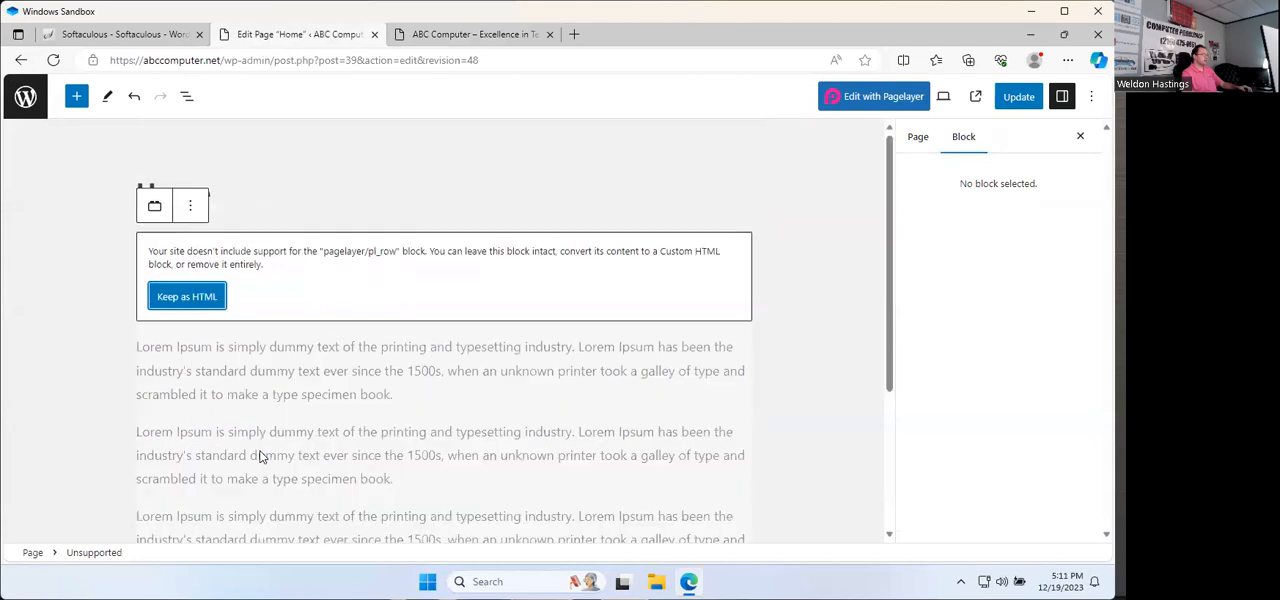
click(1027, 97)
Step: Reload the live home page and examine which content sections remain between the banner and the footer
click(470, 36)
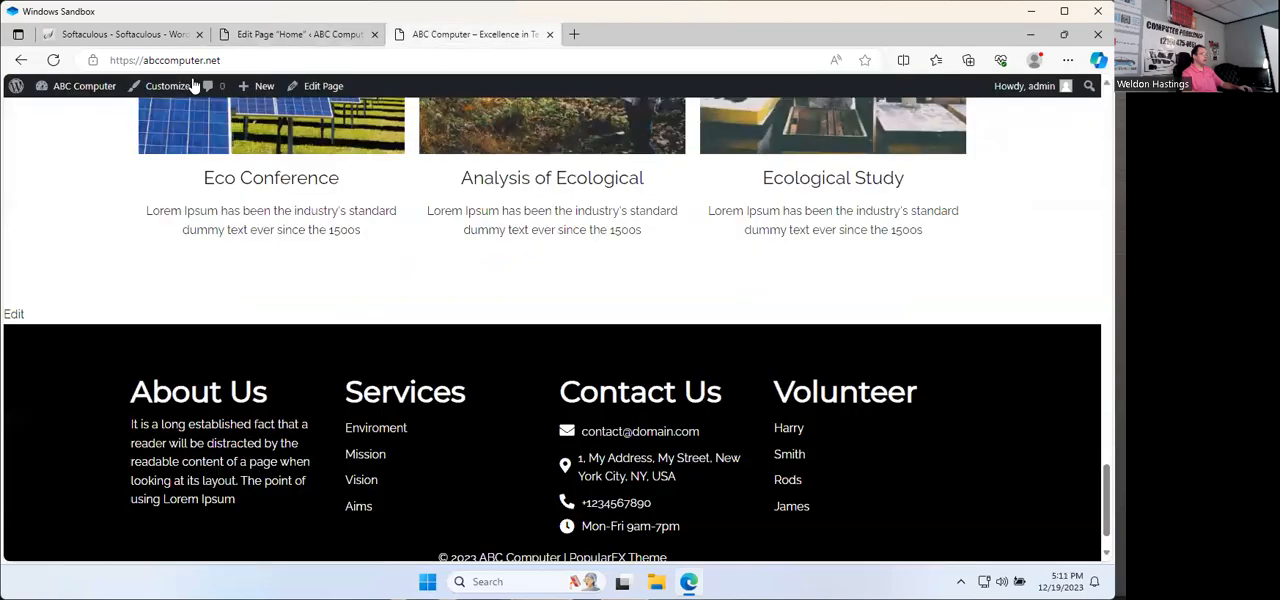
click(54, 60)
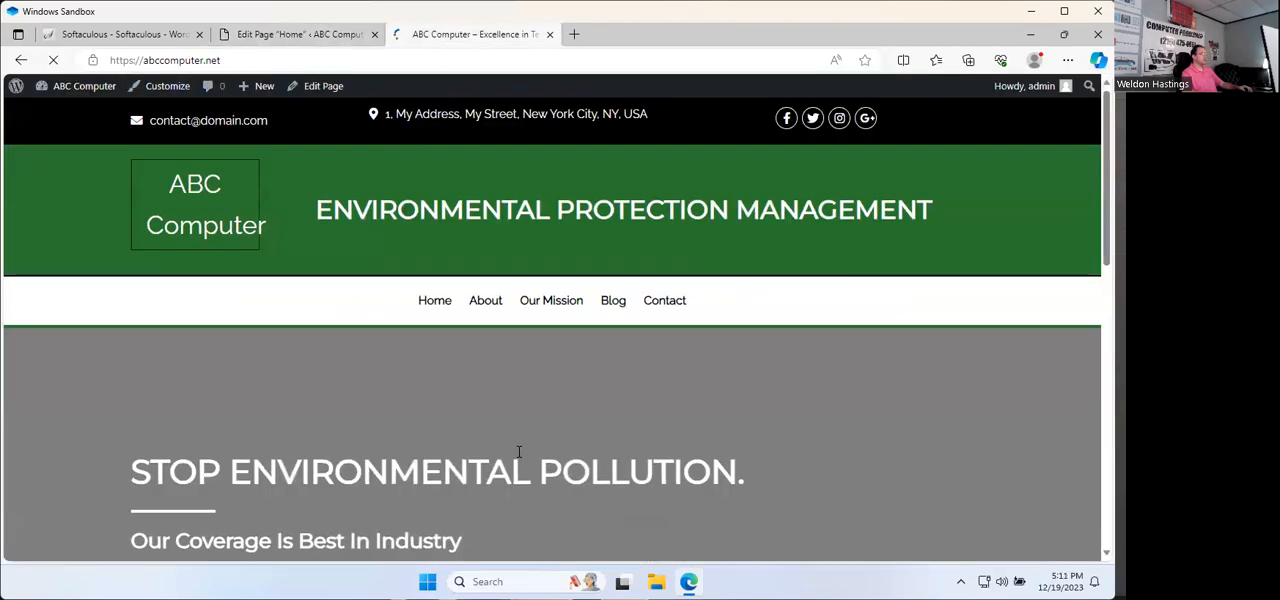
scroll(519, 450, up, 3)
scroll(517, 448, down, 2)
scroll(515, 447, up, 6)
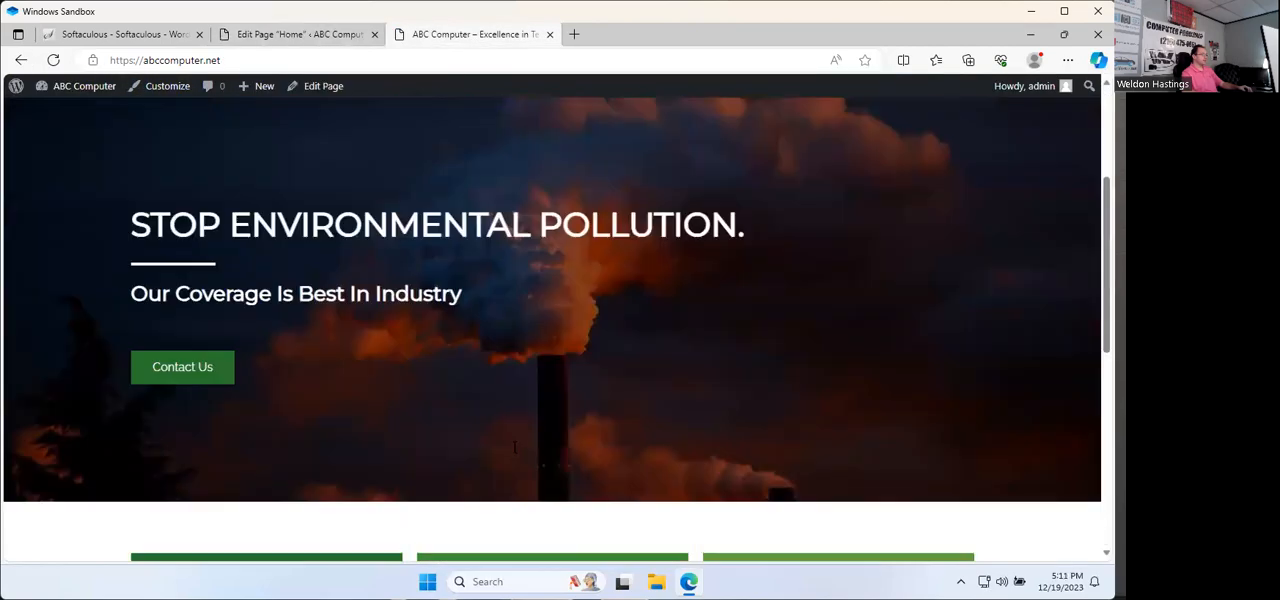
scroll(513, 450, down, 2)
scroll(302, 398, down, 5)
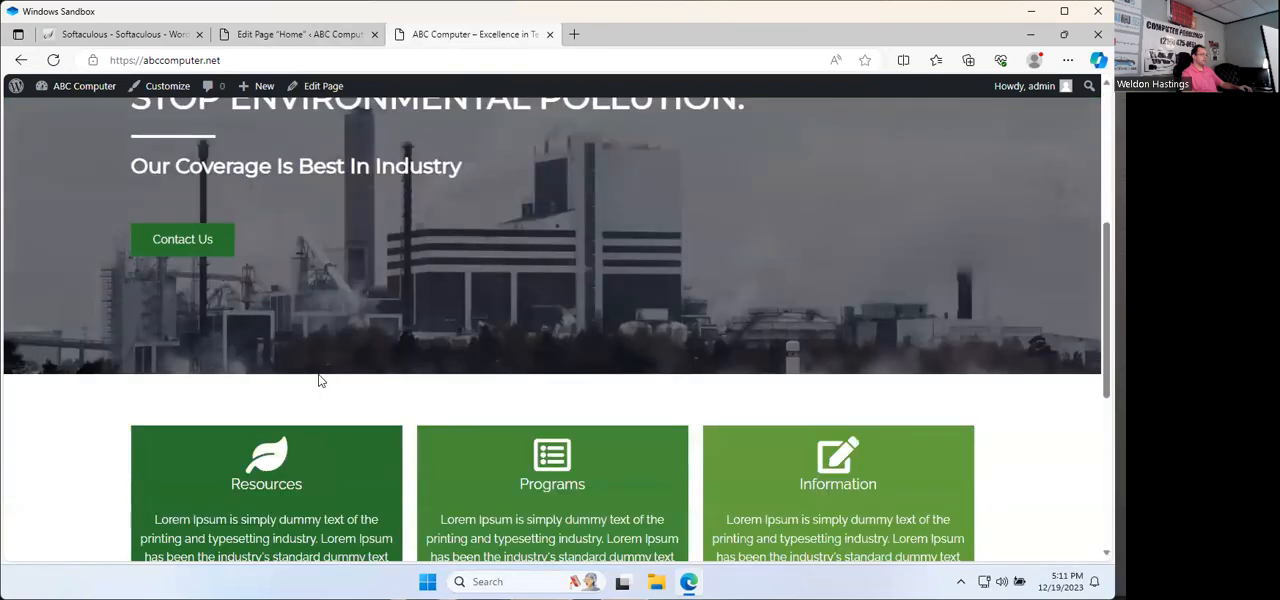
Step: Convert the remaining row block of the Home page to HTML and replace its three Lorem Ipsum paragraphs with "Section 1", "Section 2" and "Section 3"
click(290, 34)
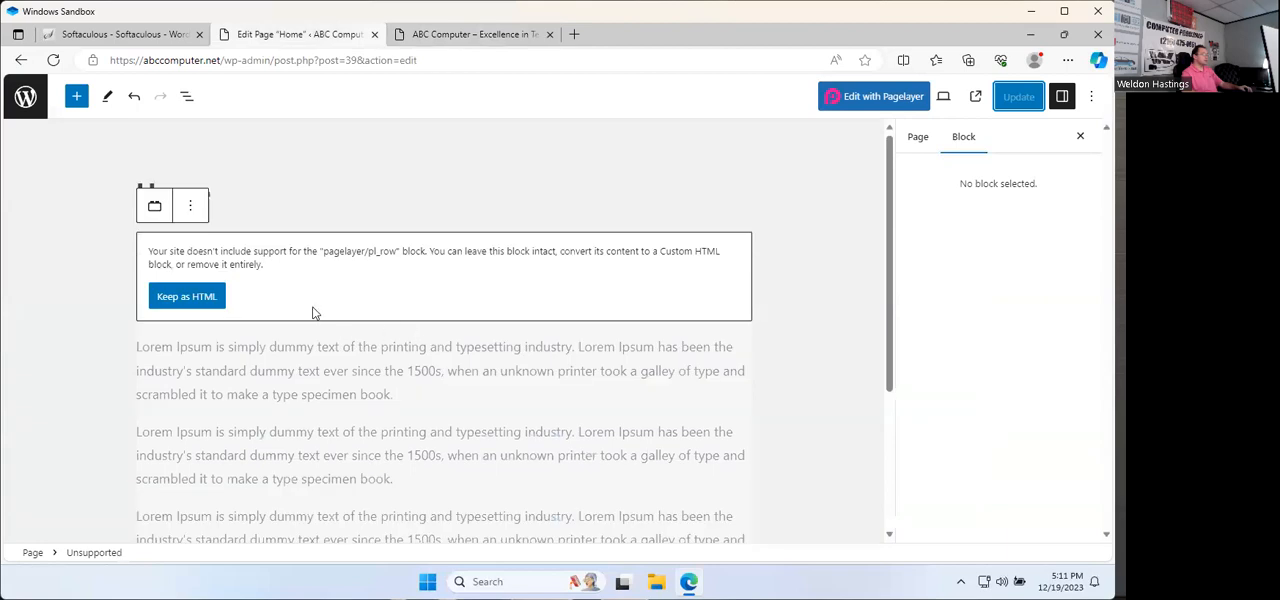
click(180, 296)
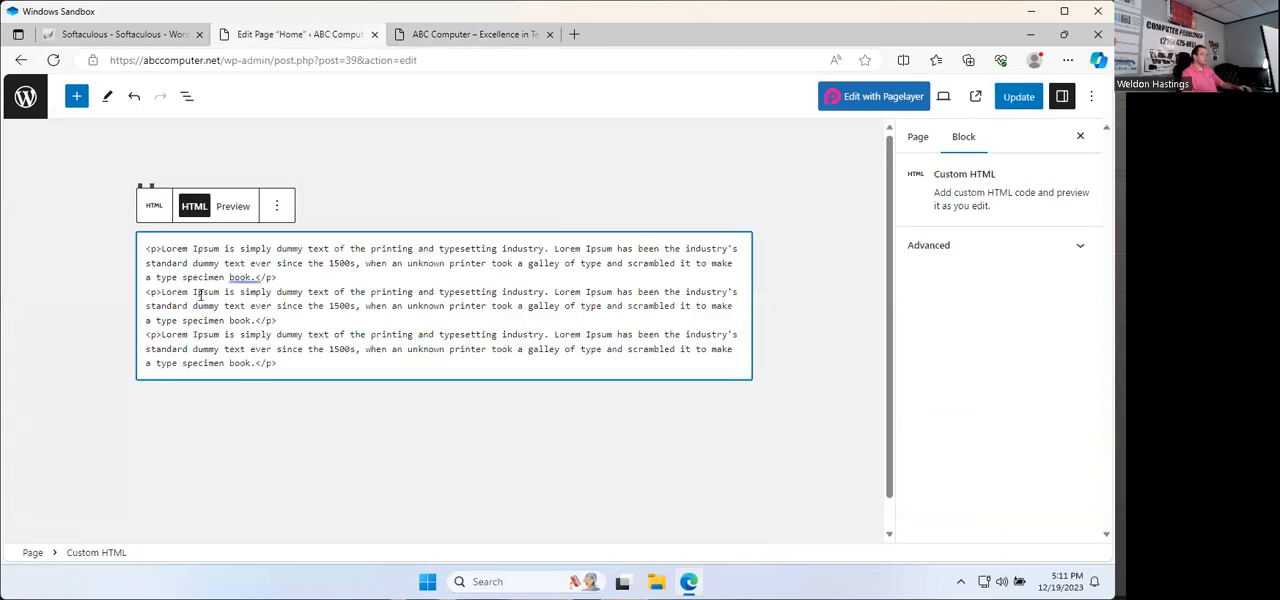
drag(161, 250, 254, 277)
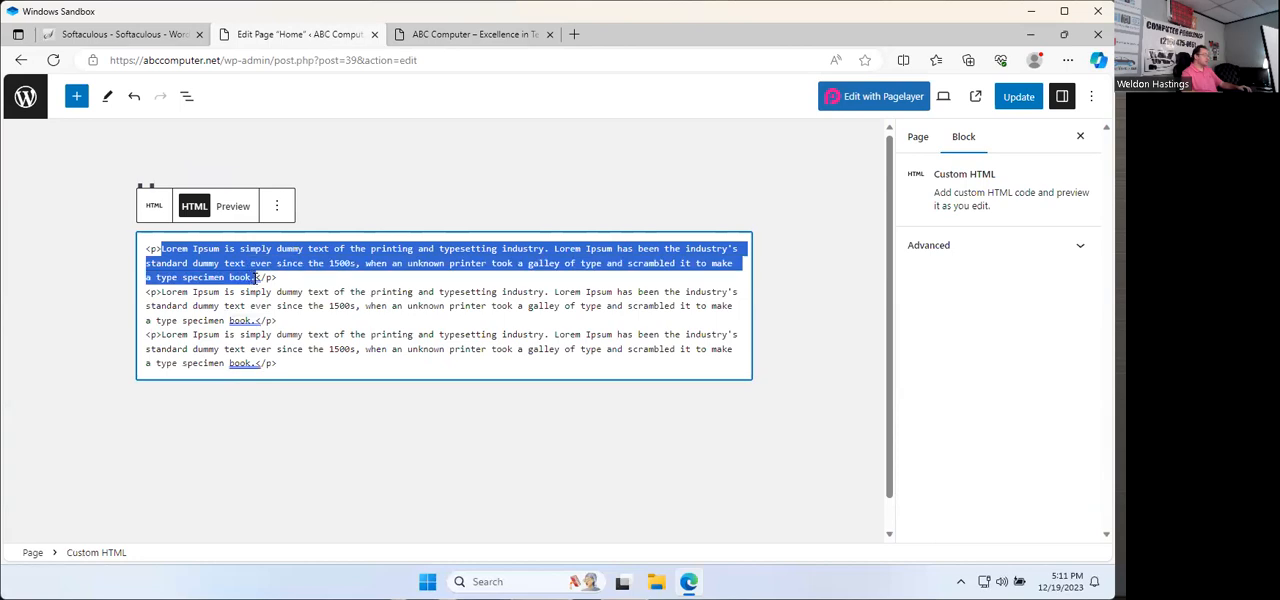
text(Se)
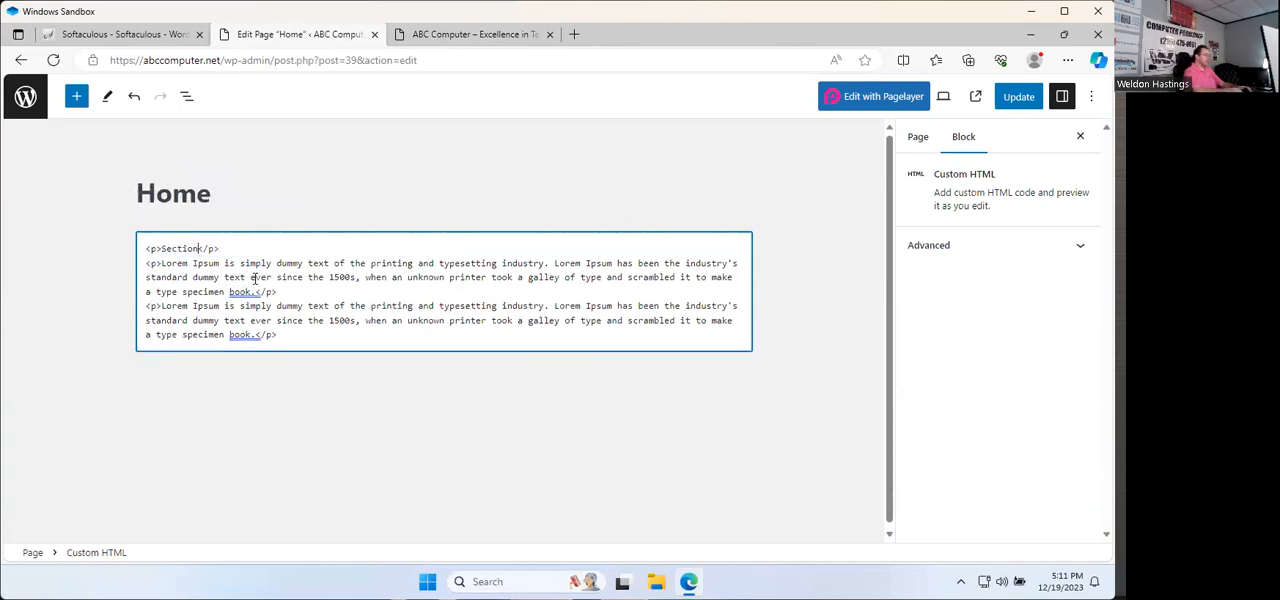
text(ction 1)
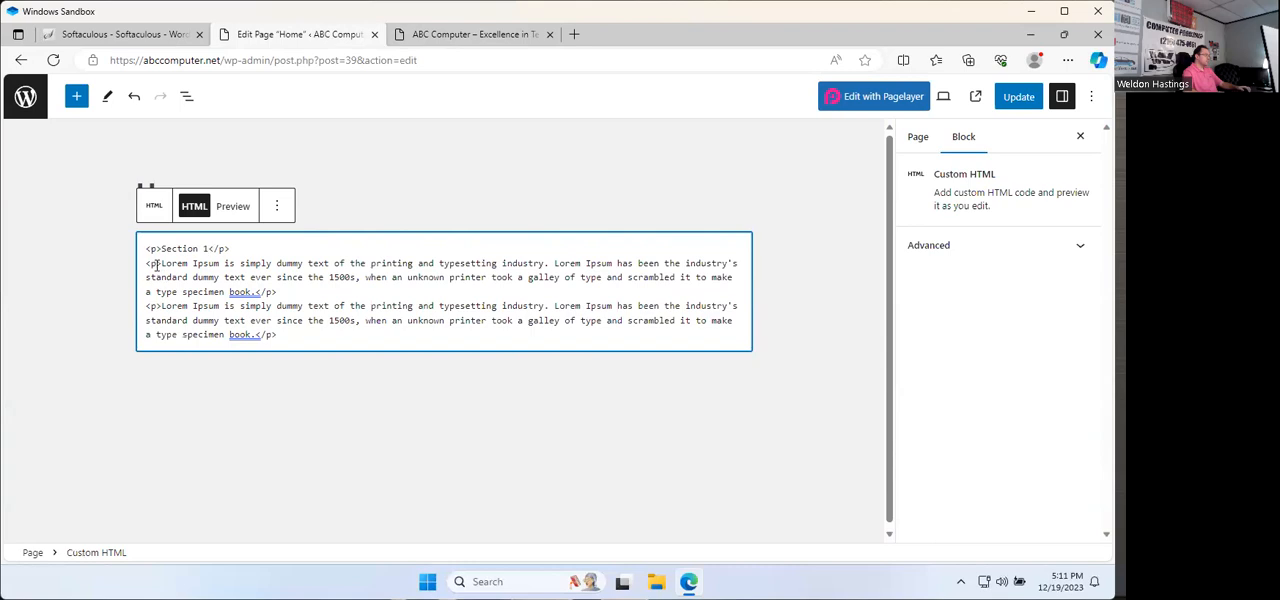
drag(162, 262, 258, 290)
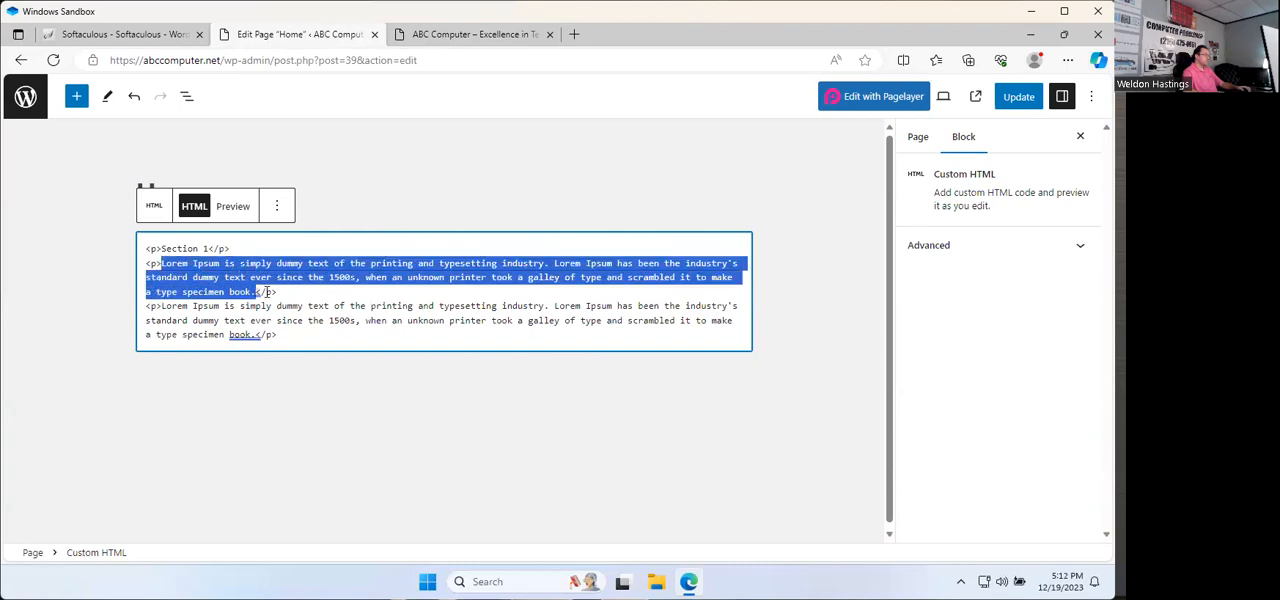
text(Section 2)
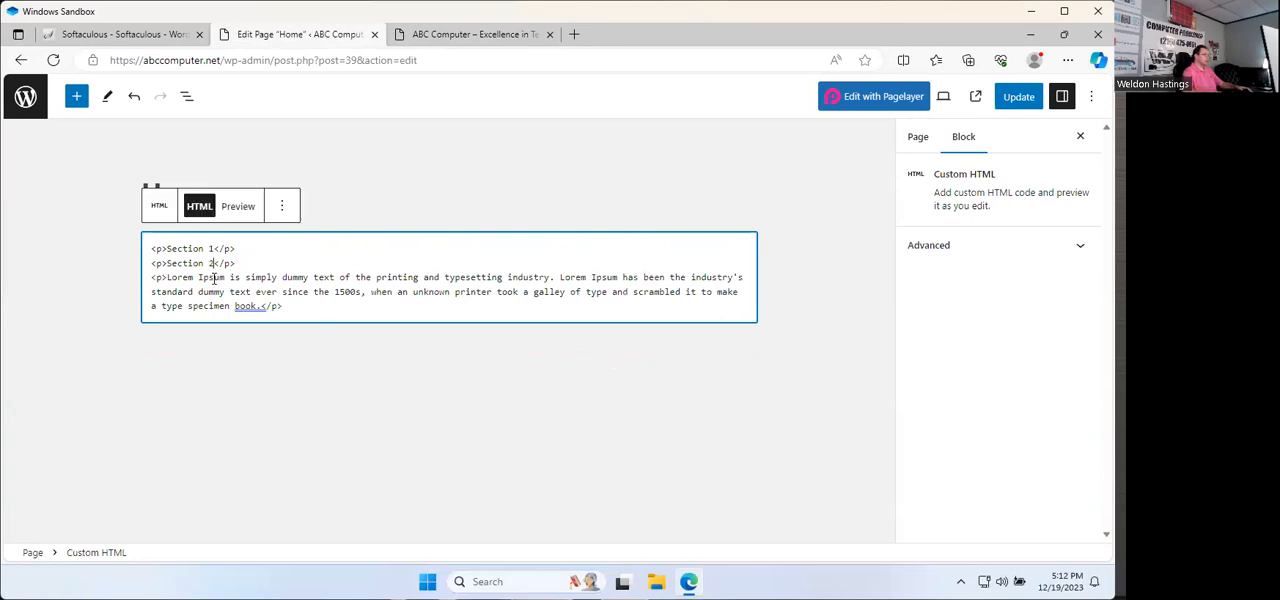
drag(168, 277, 263, 305)
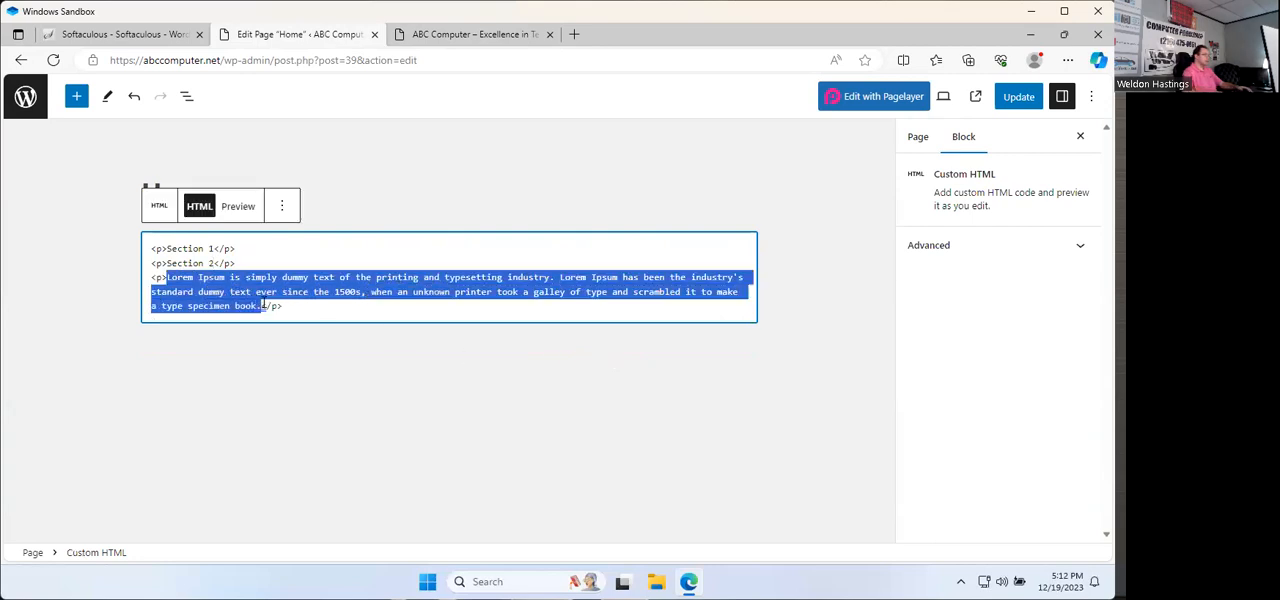
text(Secti)
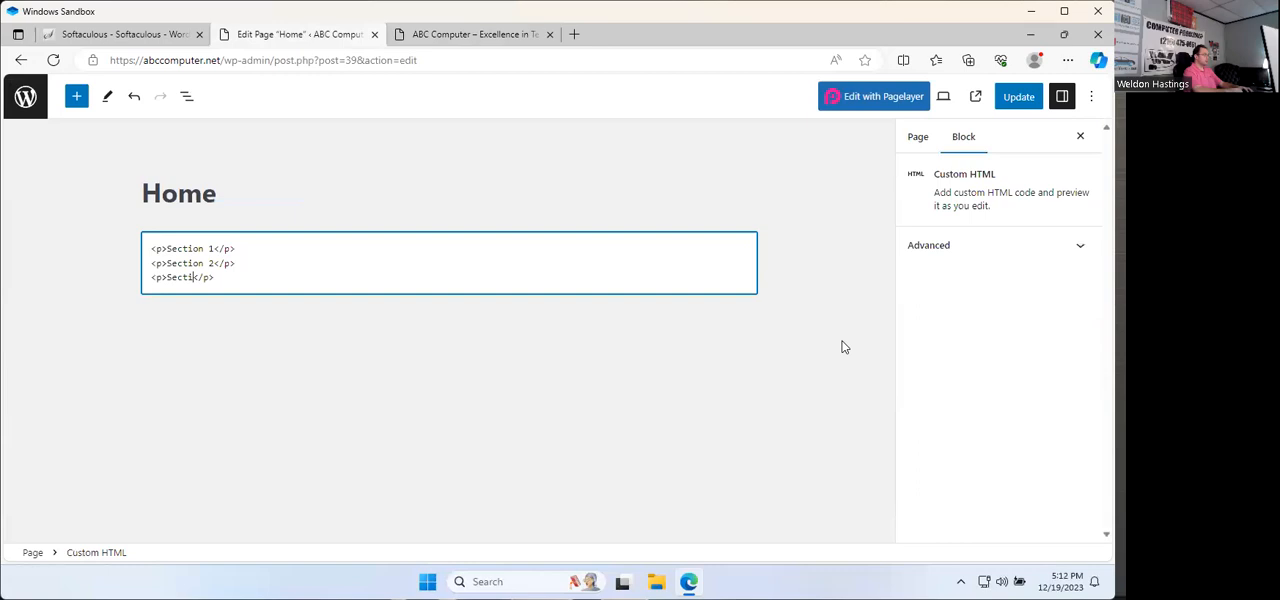
Step: Update the Home page and reload the live abccomputer.net site to check the three section paragraphs
click(1018, 96)
click(435, 40)
click(55, 61)
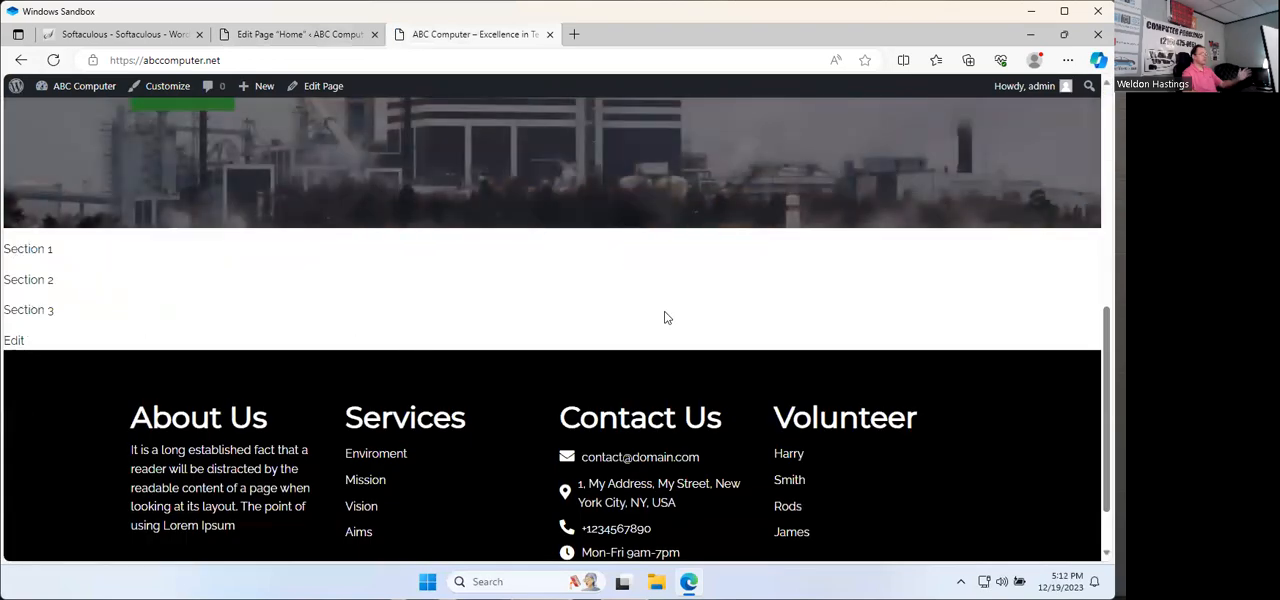
Step: Return to the site's admin dashboard and activate the installed Twenty Twenty-Four theme in place of PopularFX
scroll(664, 311, up, 8)
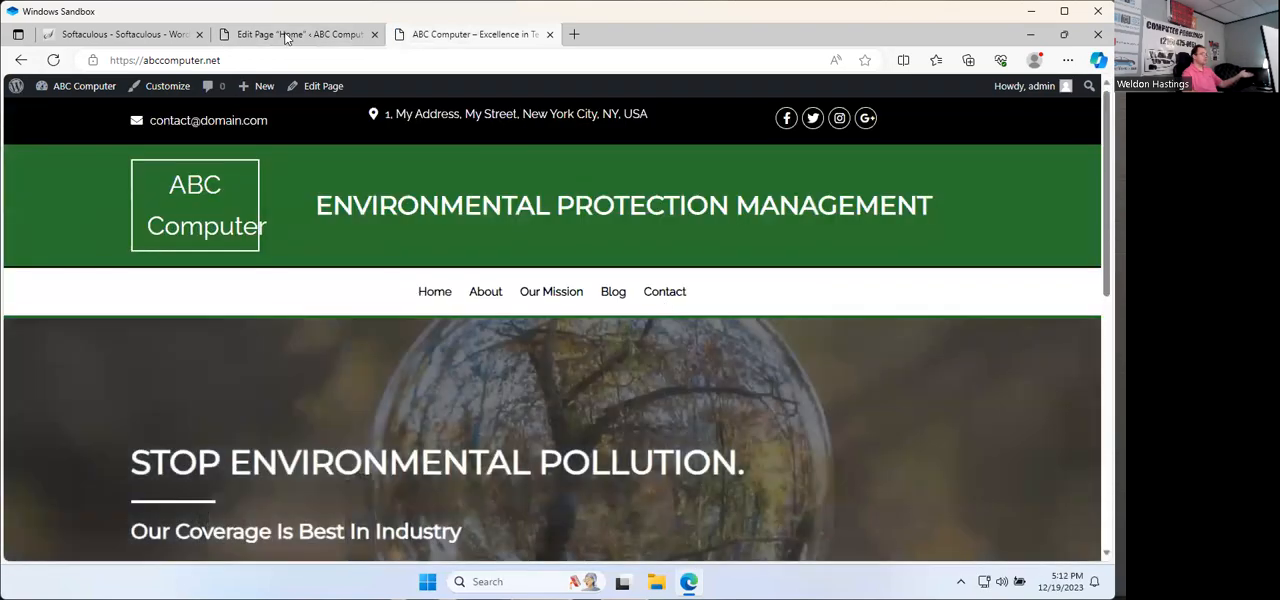
click(281, 36)
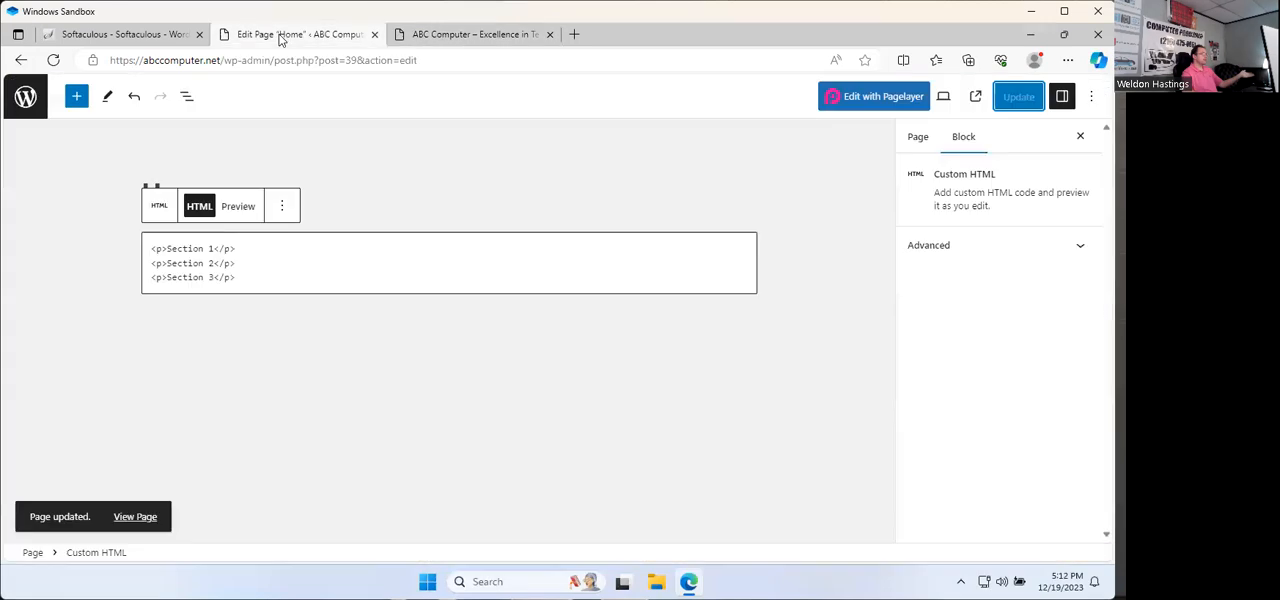
click(22, 105)
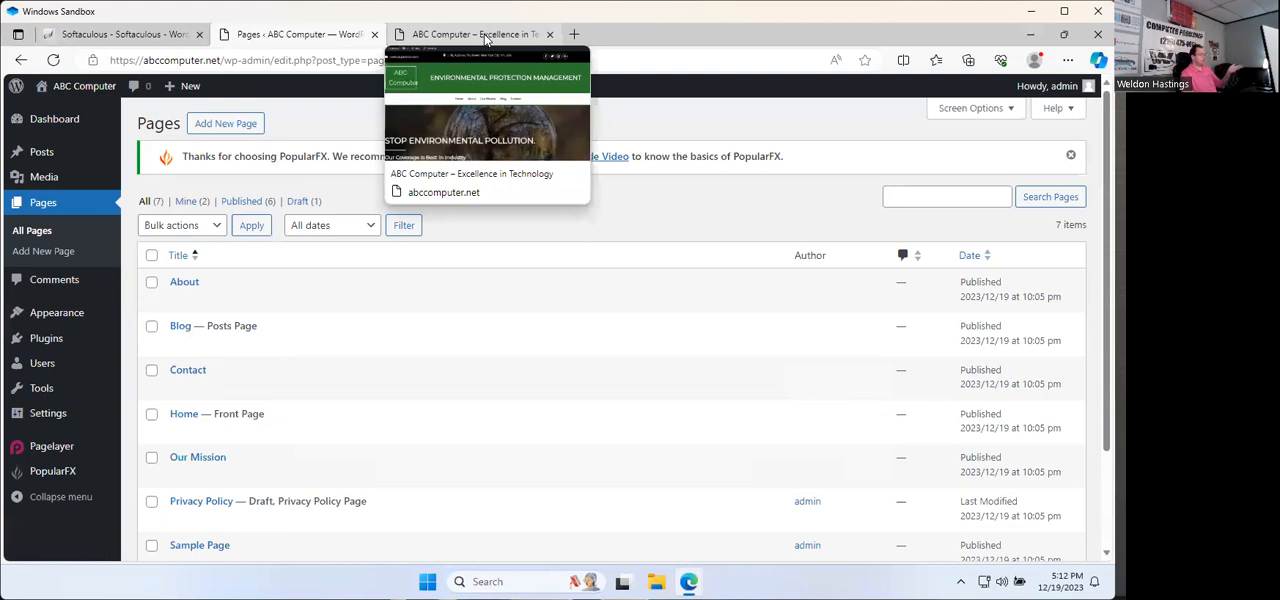
mouse_move(60, 329)
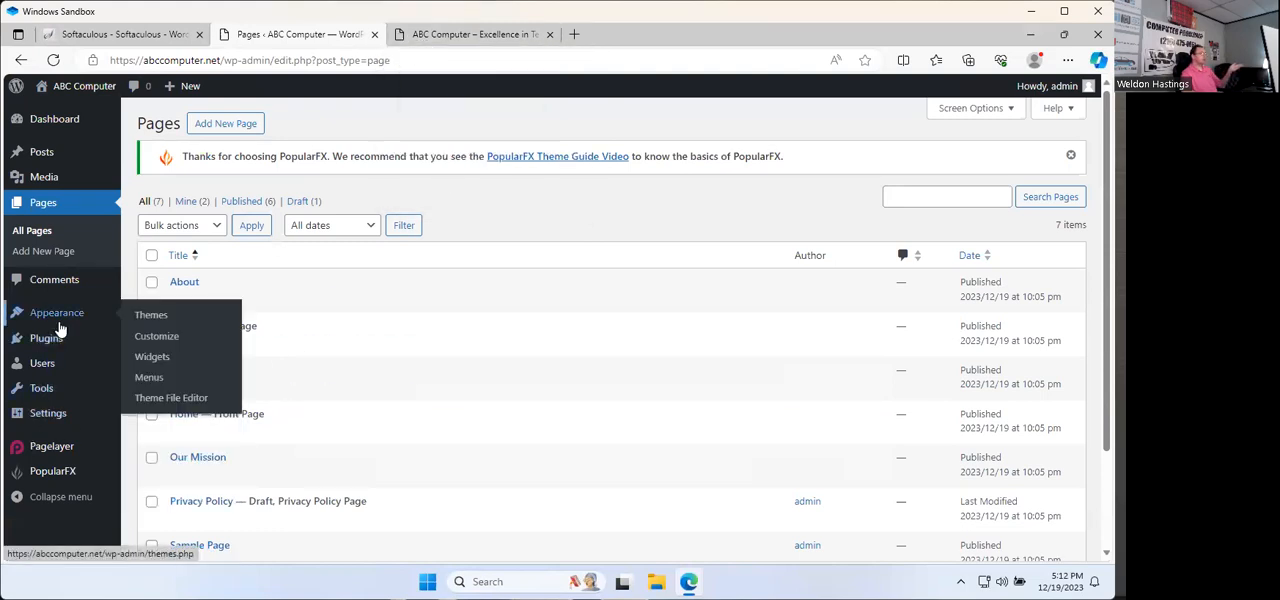
click(84, 87)
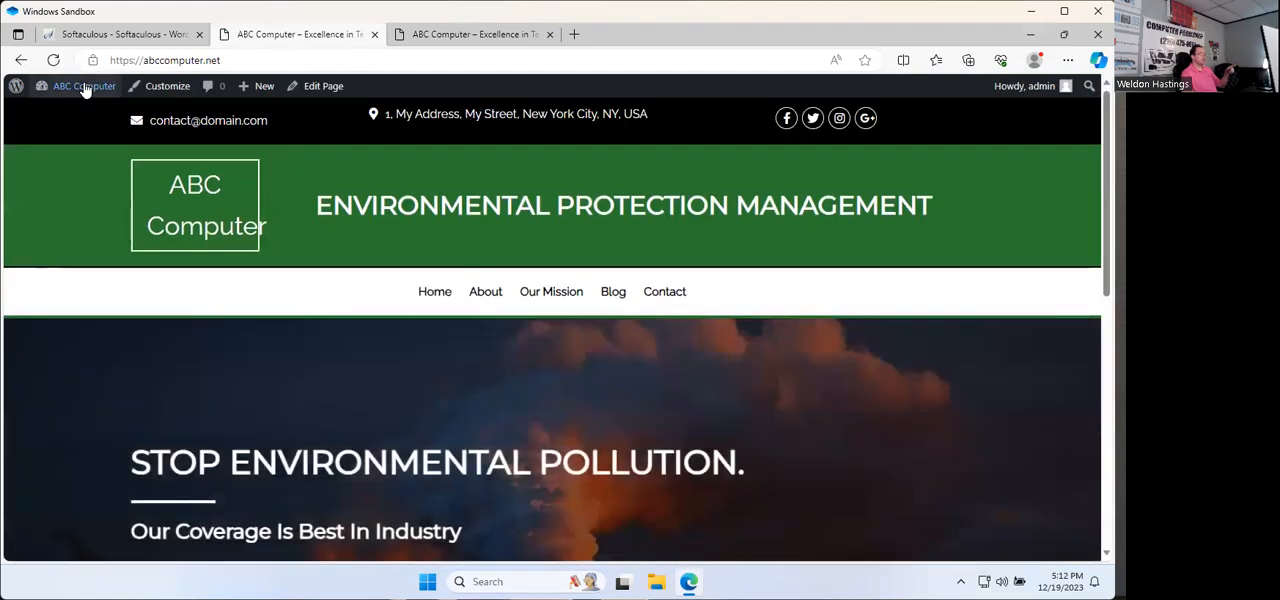
click(85, 90)
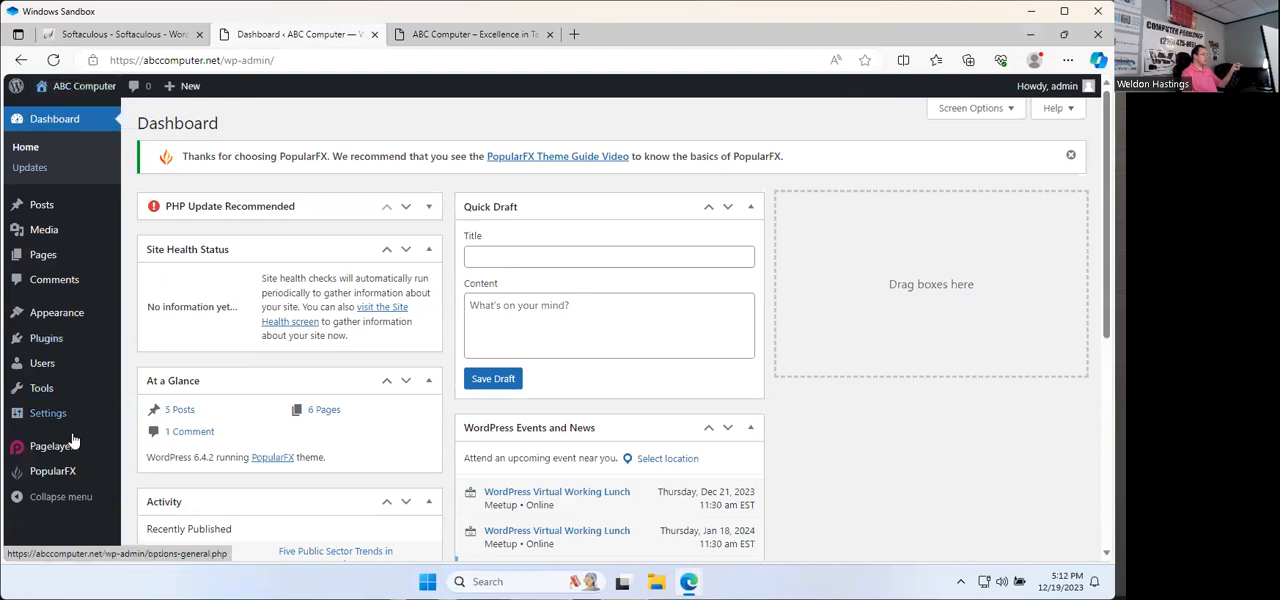
click(65, 320)
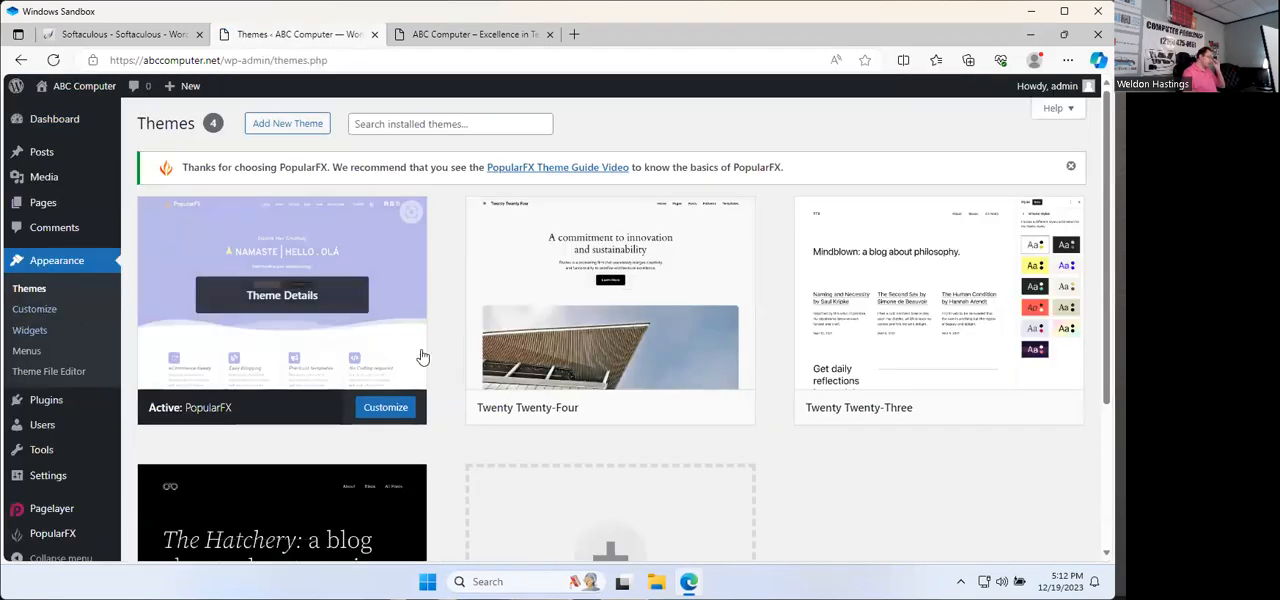
scroll(543, 471, down, 2)
scroll(880, 434, up, 2)
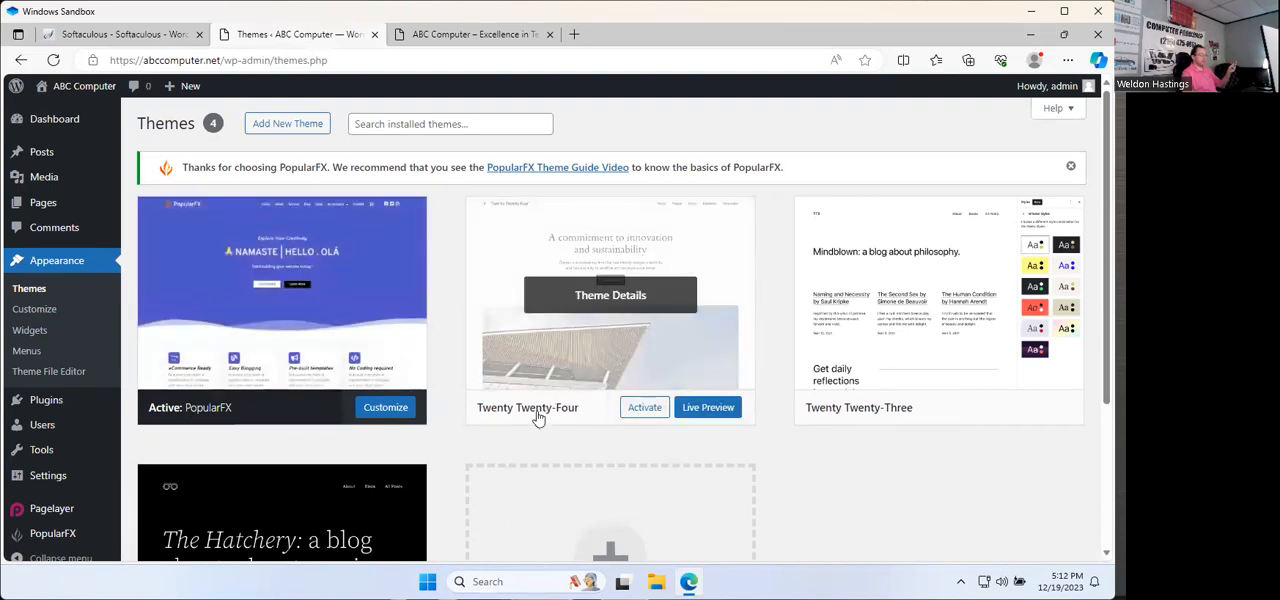
click(643, 410)
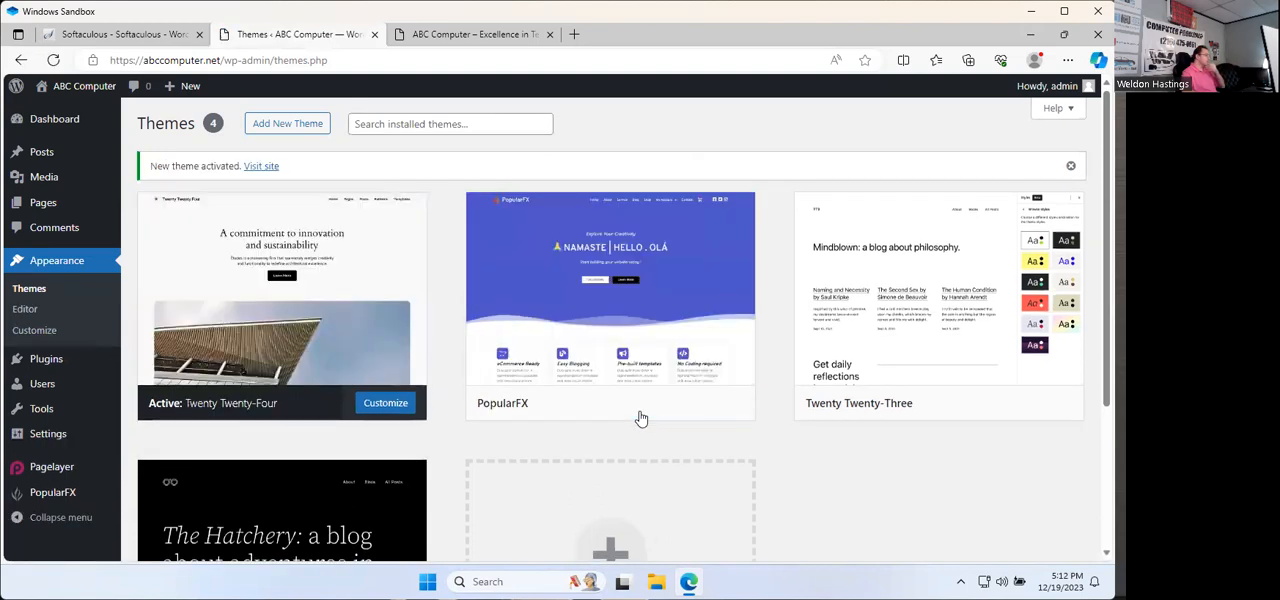
Step: Visit the live abccomputer.net site and look over the whole Home page under the new theme
click(70, 86)
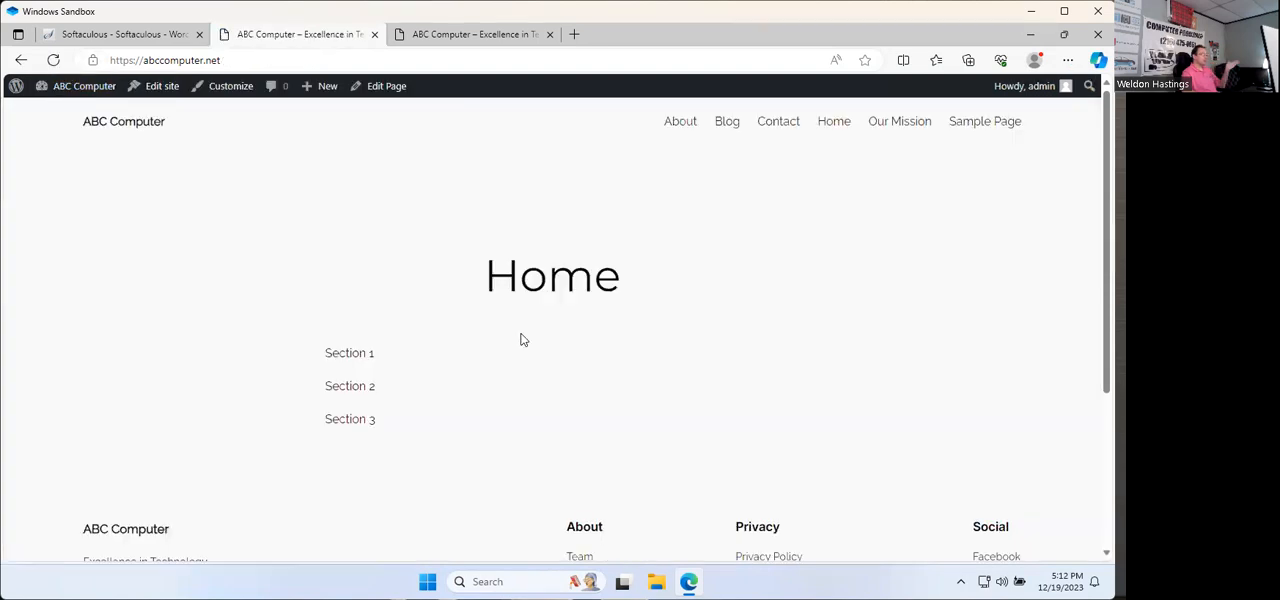
scroll(520, 340, down, 3)
scroll(520, 340, up, 3)
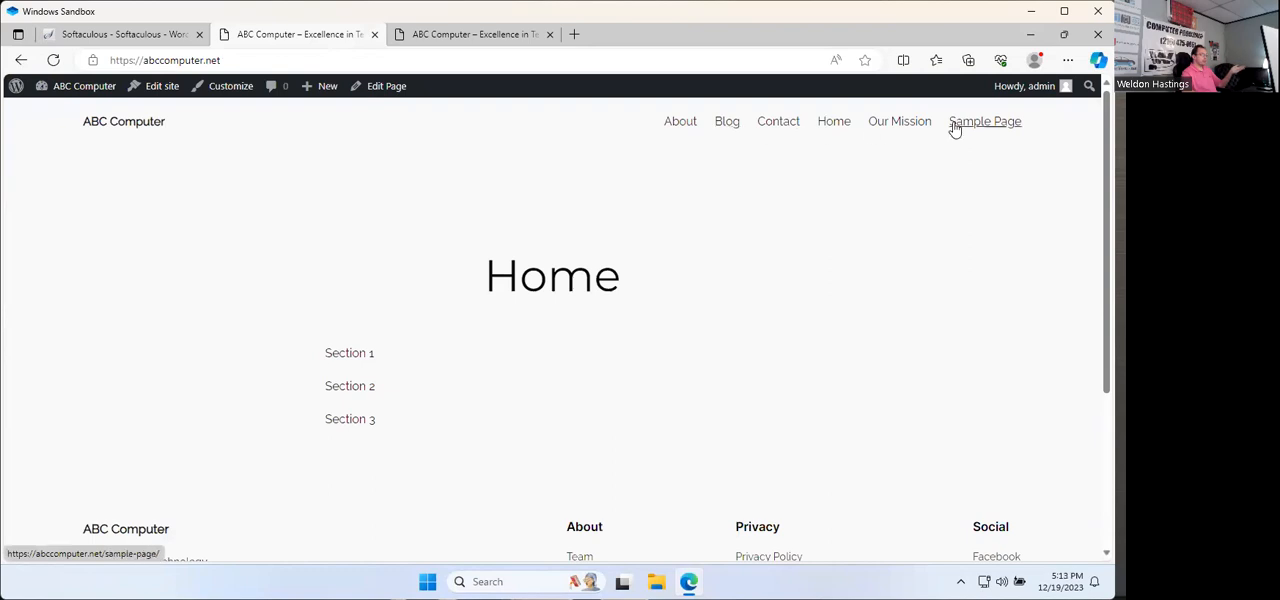
Step: Open the Home page for editing from the page list and delete its Custom HTML block with the three section paragraphs
click(86, 95)
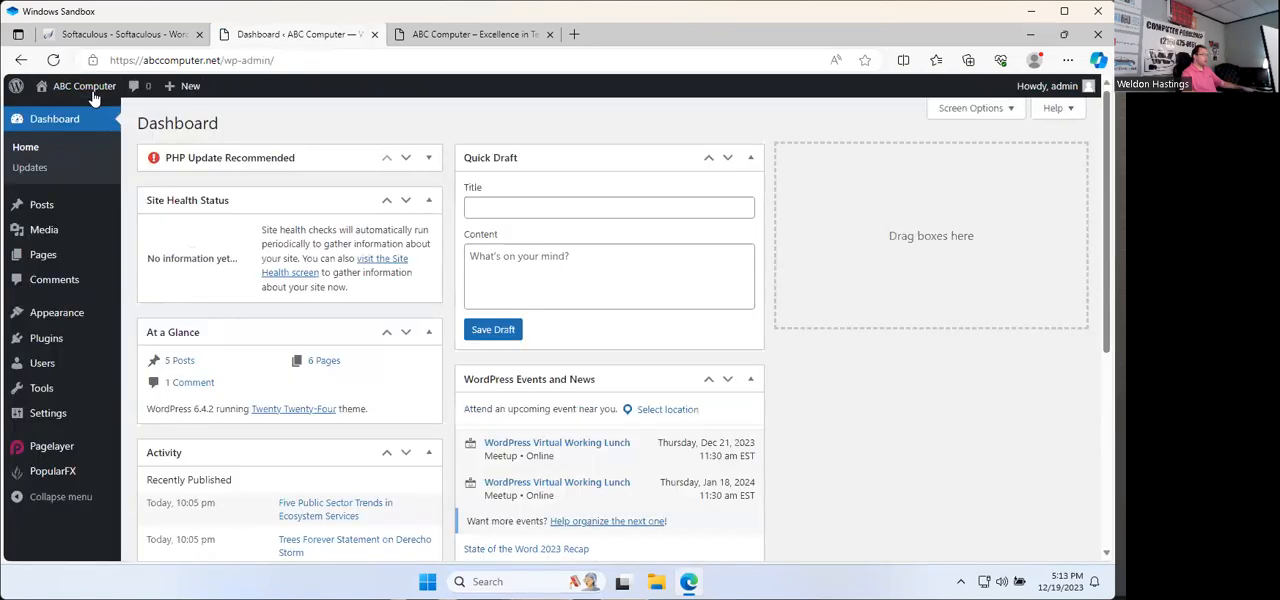
click(56, 259)
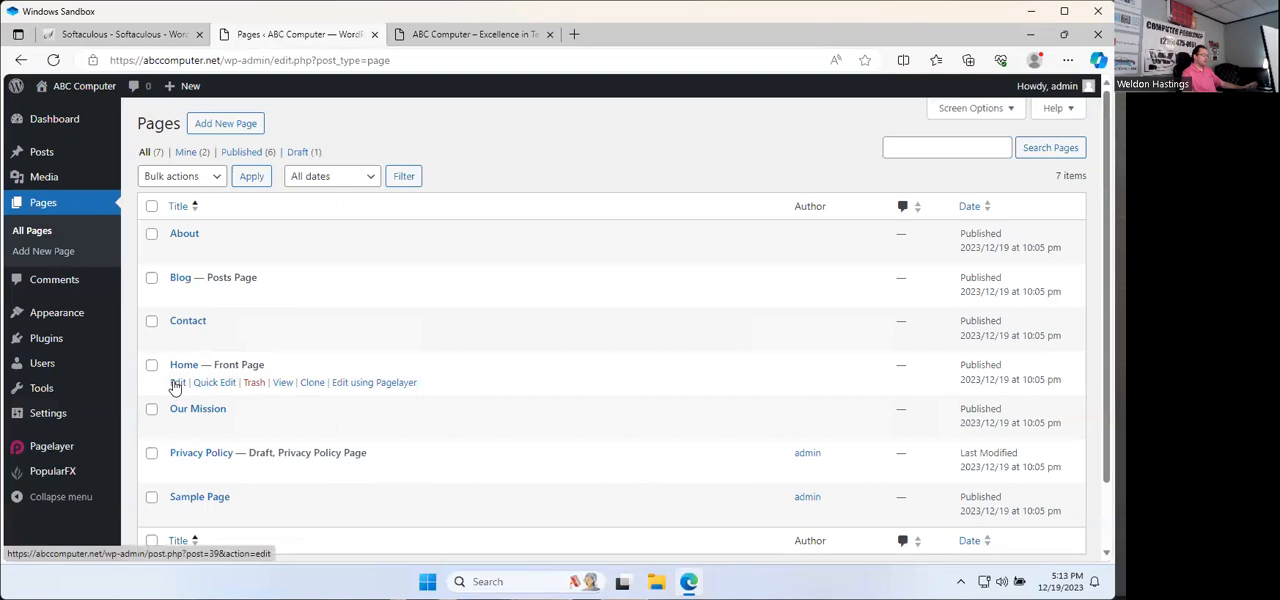
click(176, 384)
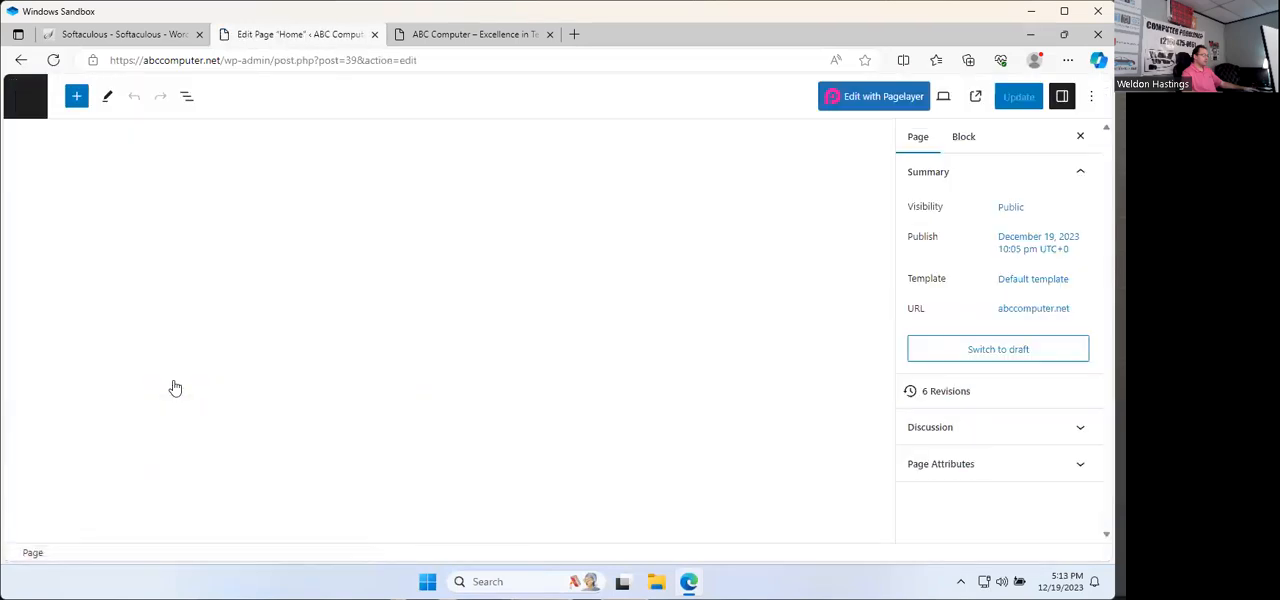
click(262, 256)
key(ctrl+a)
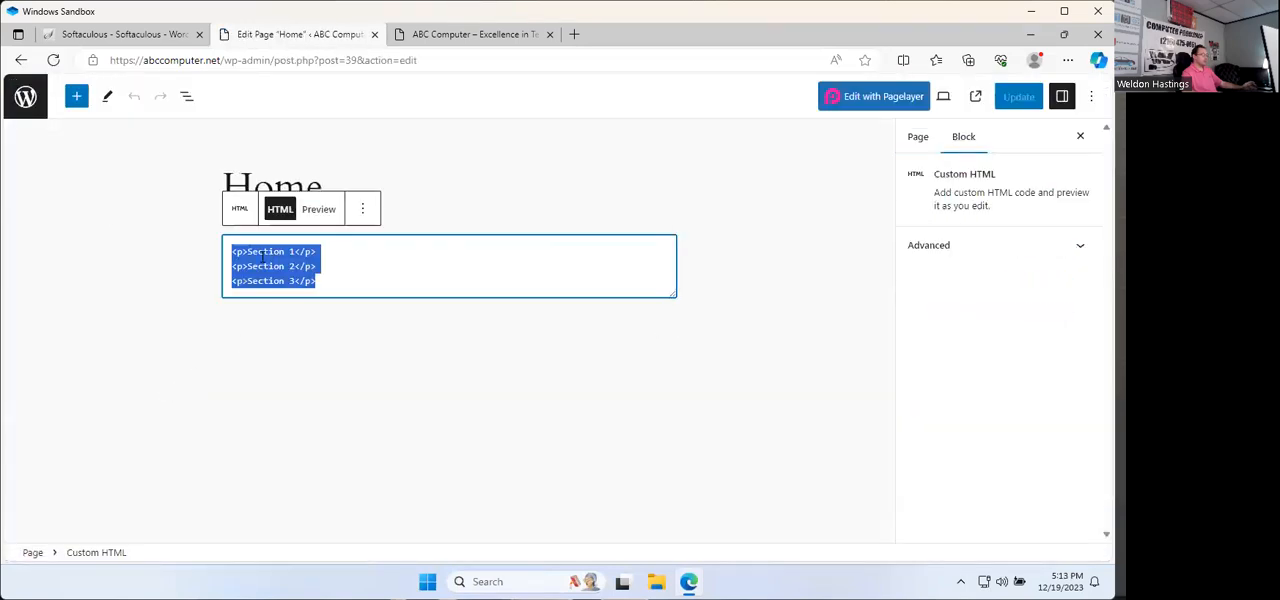
key(Delete)
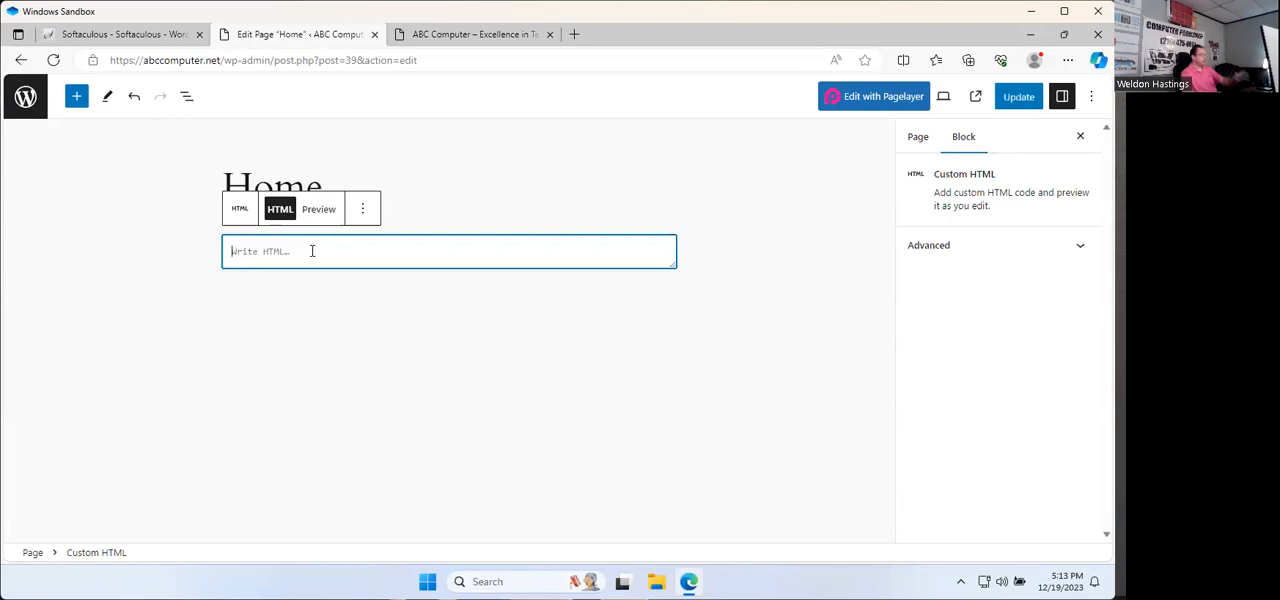
click(409, 325)
click(655, 250)
click(362, 209)
click(385, 488)
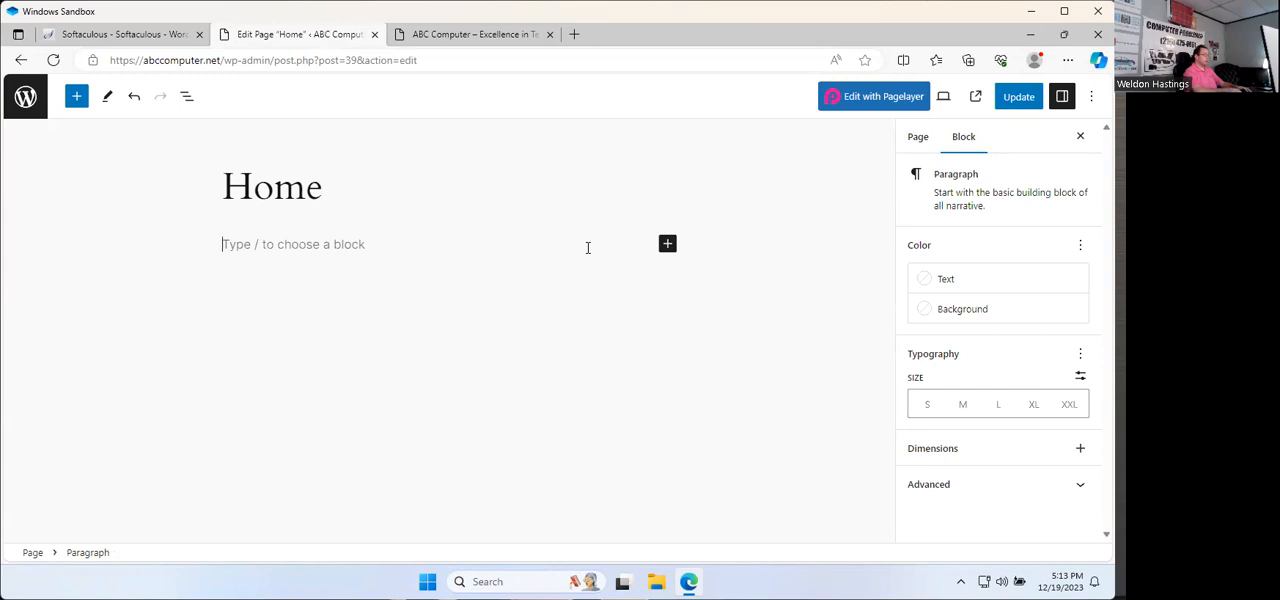
Step: Add two paragraphs, "Content Here" and "ABCDEF", below the Home title and update the page
text(Content Here)
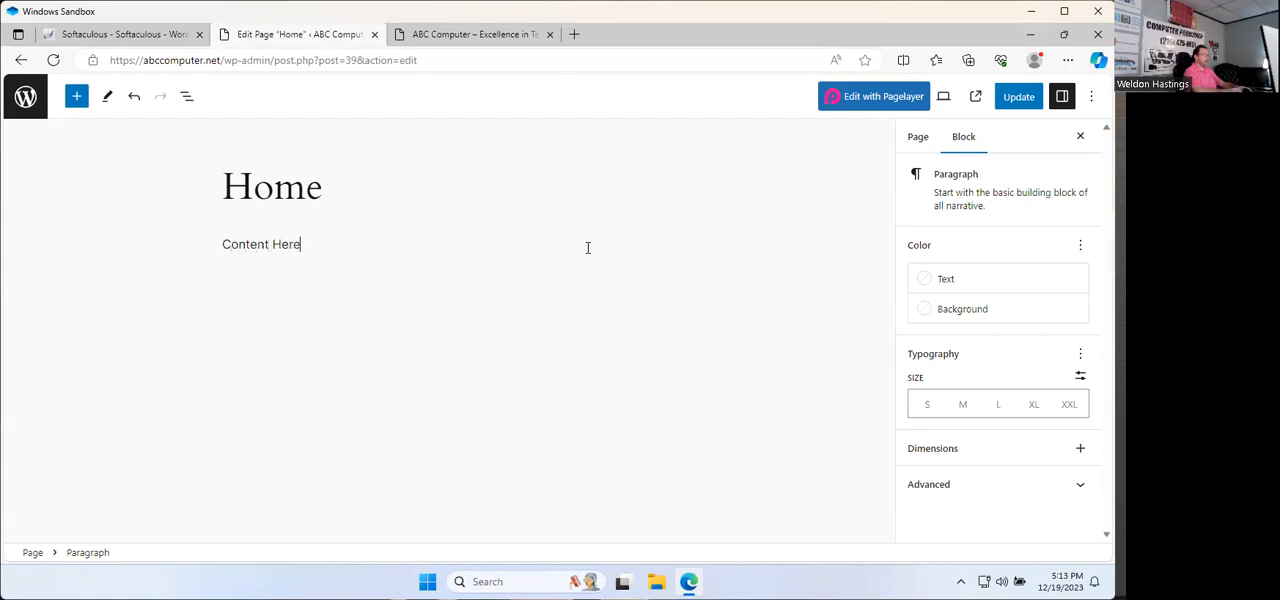
key(Return)
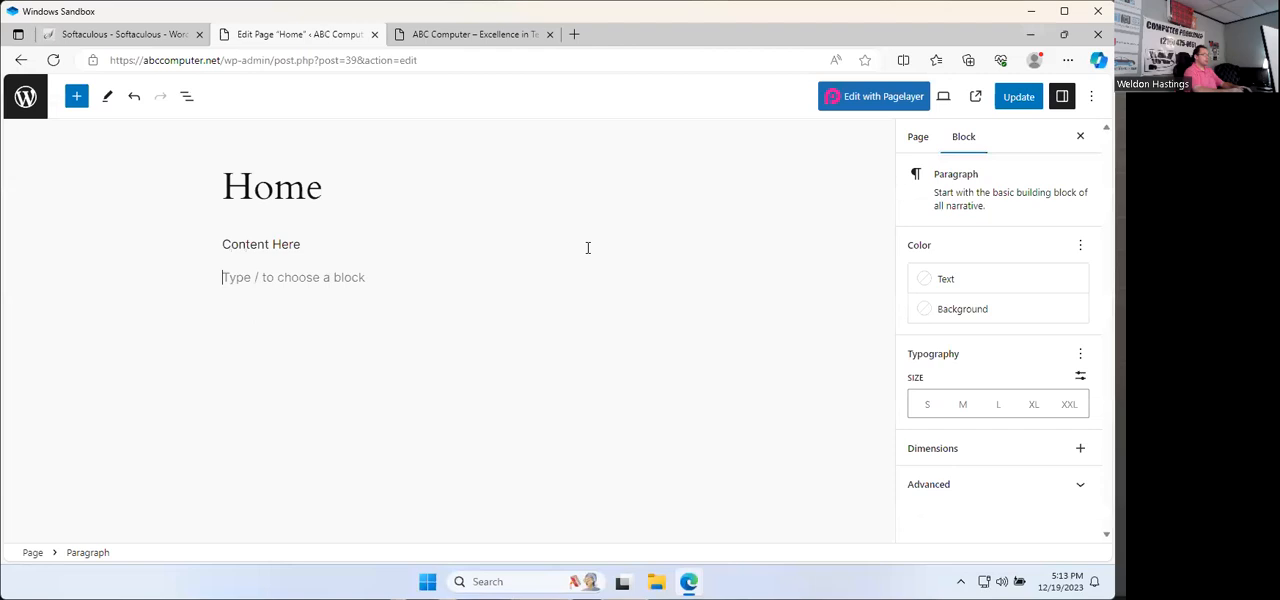
text(ABCDEF)
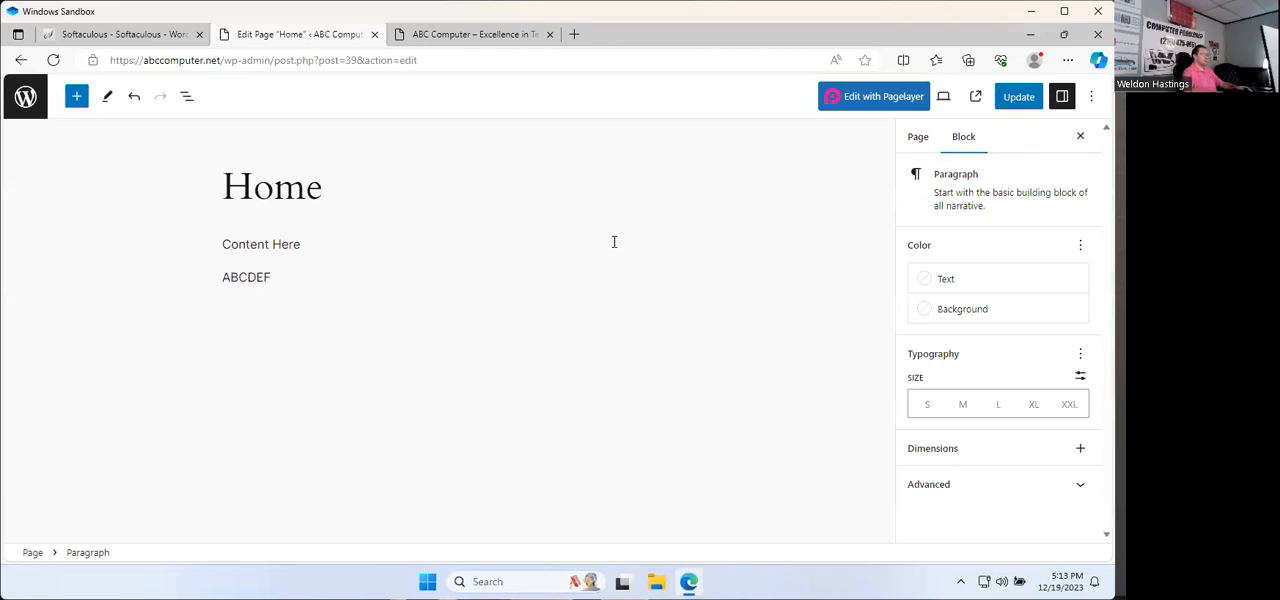
click(1019, 96)
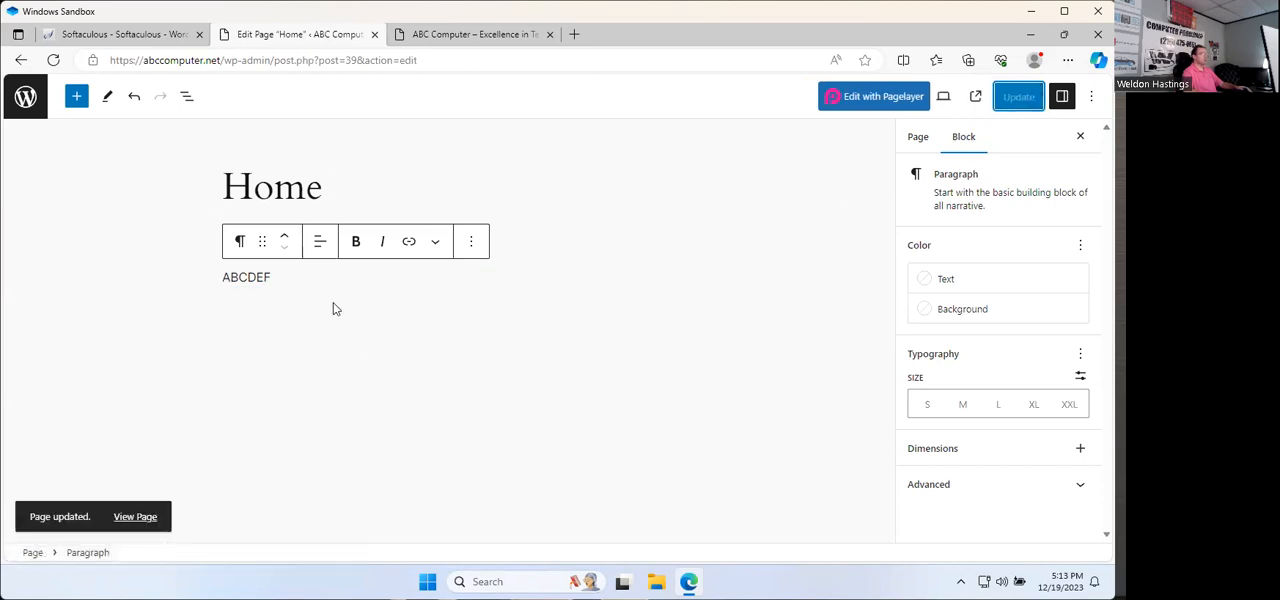
Step: Reload the live abccomputer.net site, check the Home page's new paragraphs, and return to the page editor
click(410, 39)
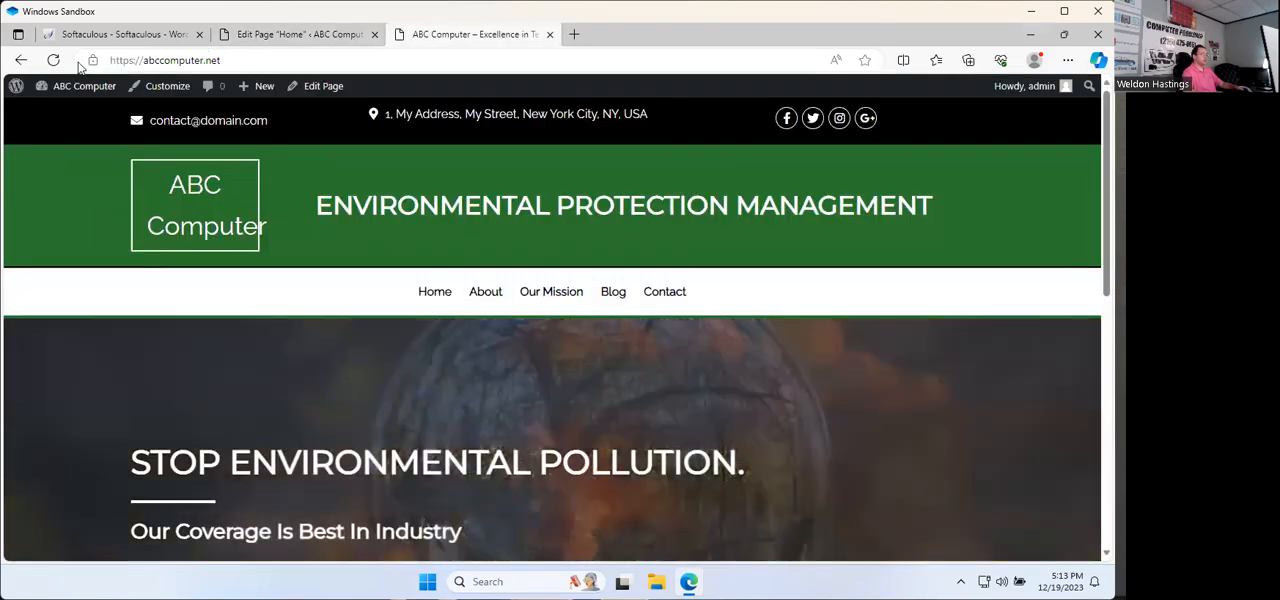
click(52, 63)
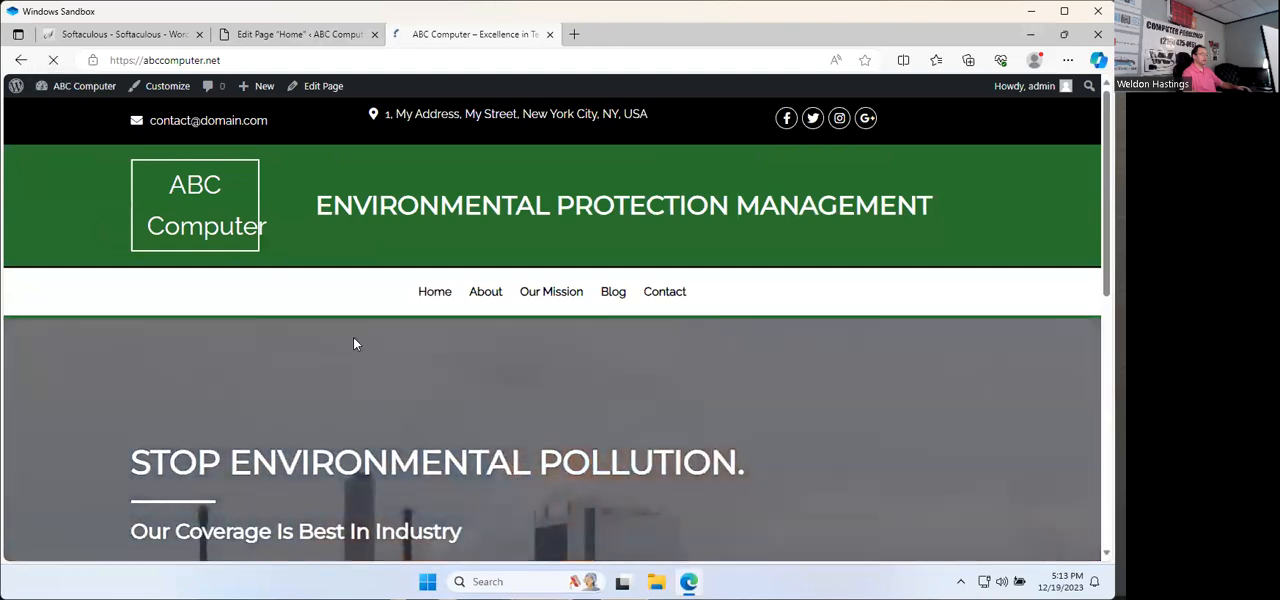
scroll(406, 369, down, 2)
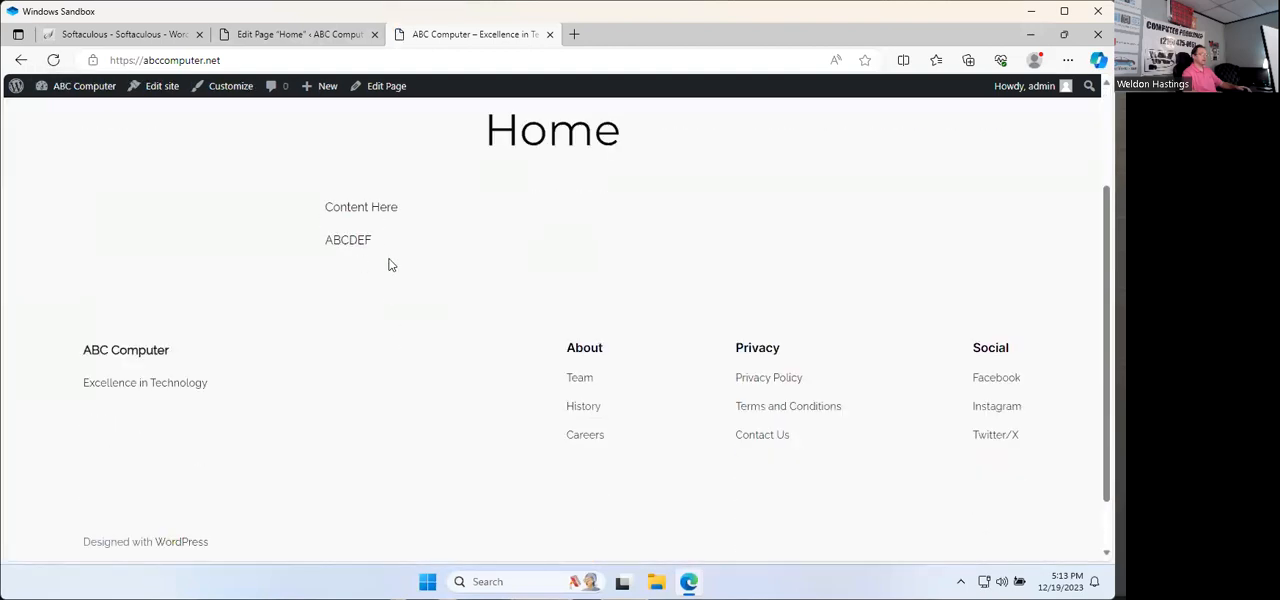
click(314, 37)
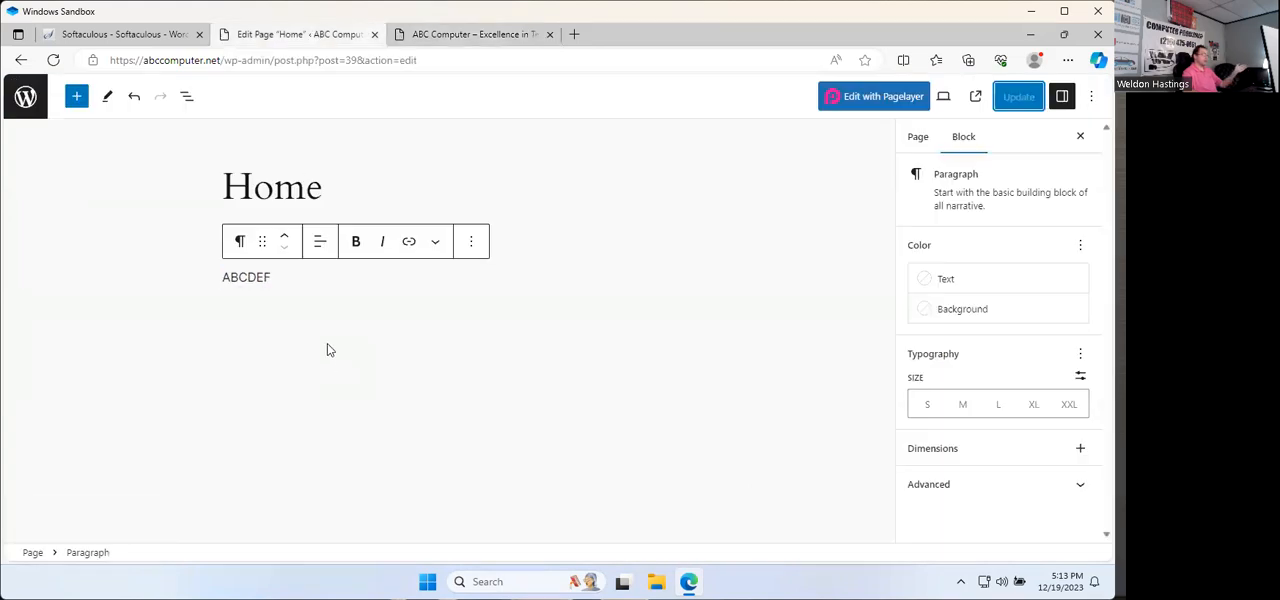
Step: Open google.com in a new browser tab and search Google Images for "free to use graphic for website"
click(573, 35)
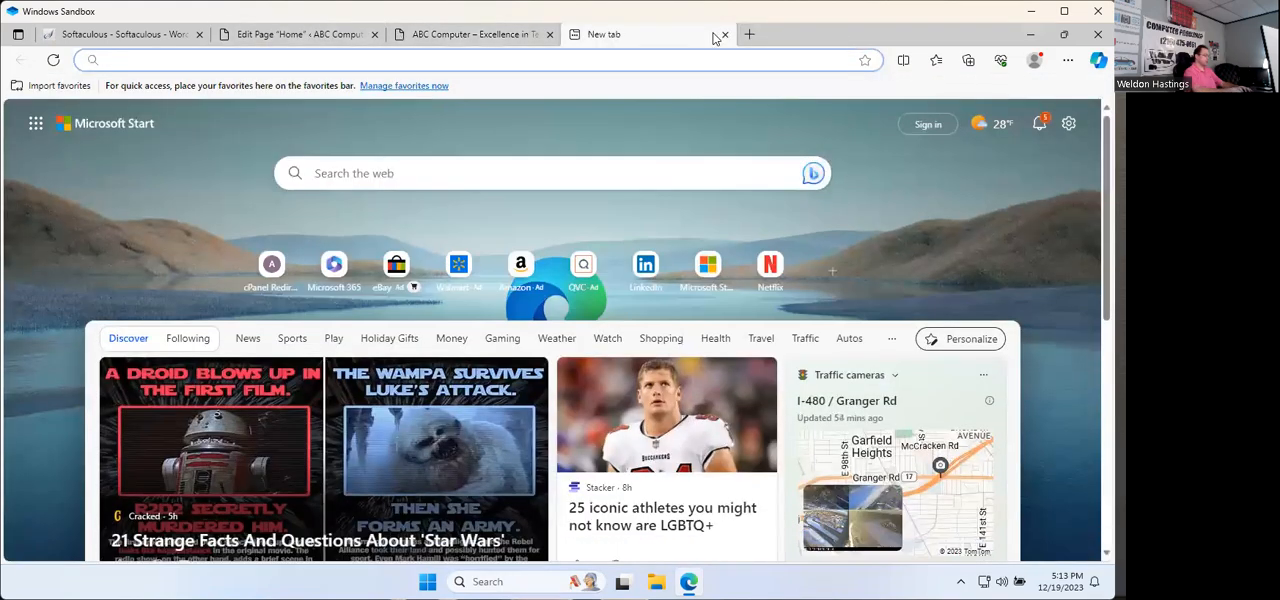
text(googl)
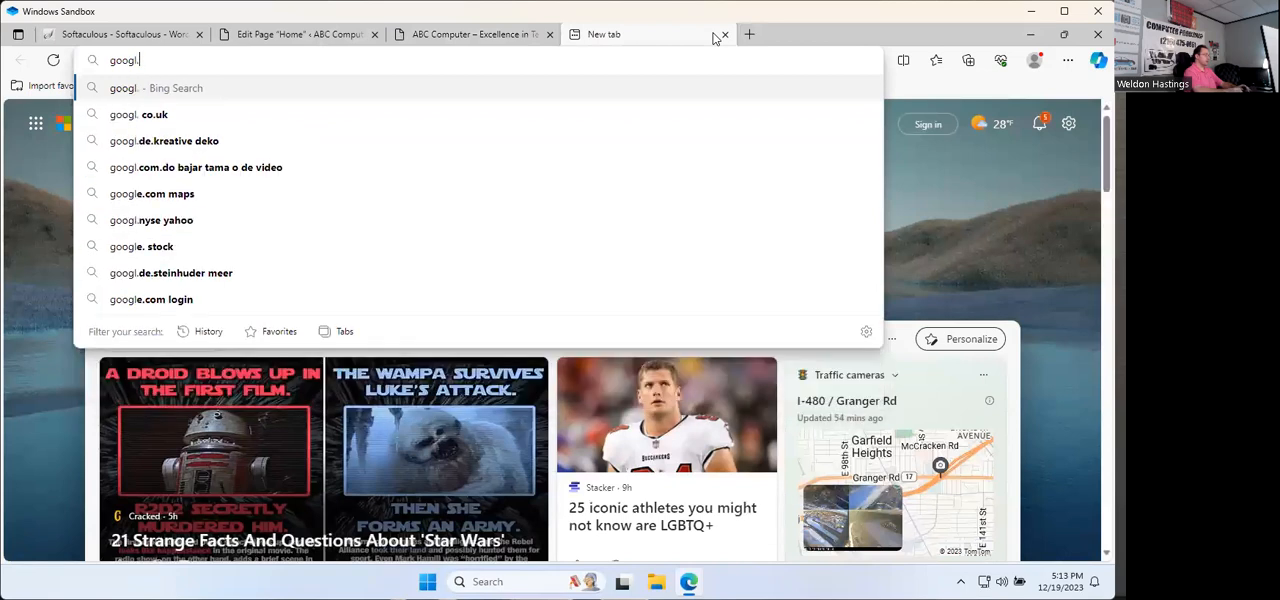
text(e.co)
key(Return)
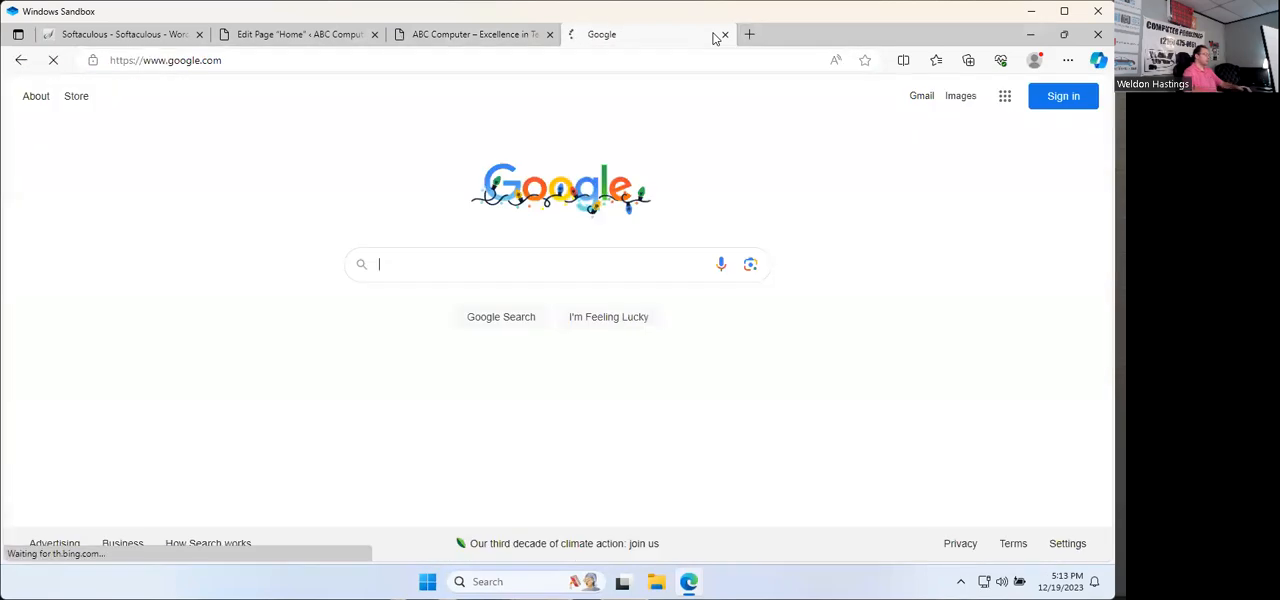
text(free to yus)
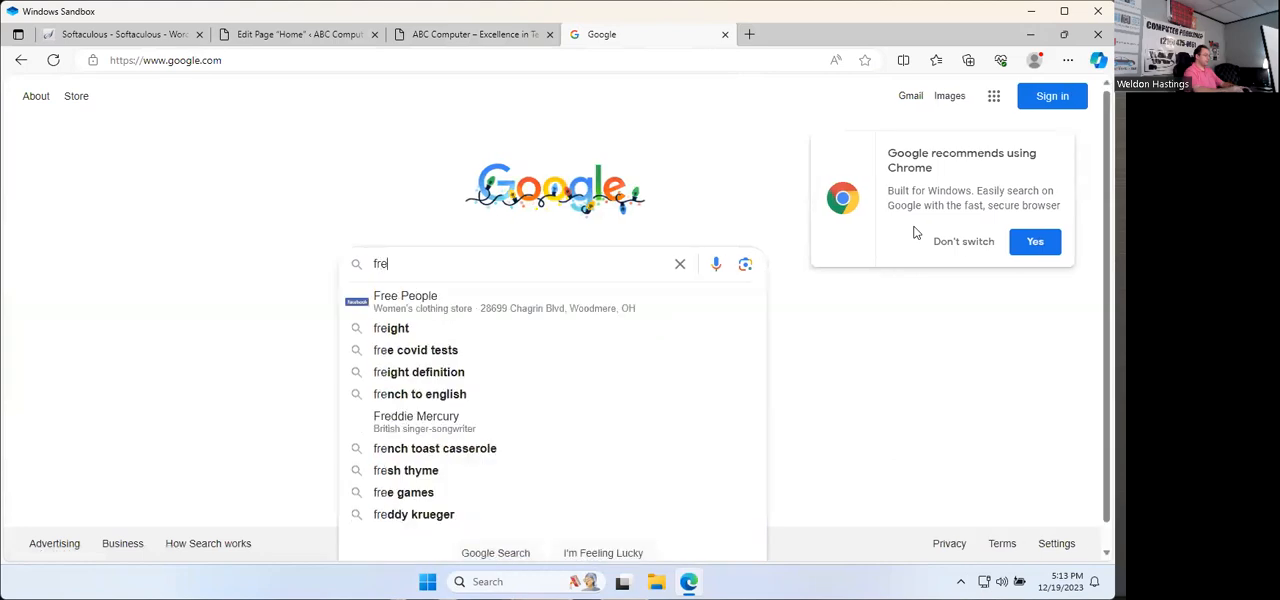
key(BackSpace)
key(BackSpace)
key(BackSpace)
text(us)
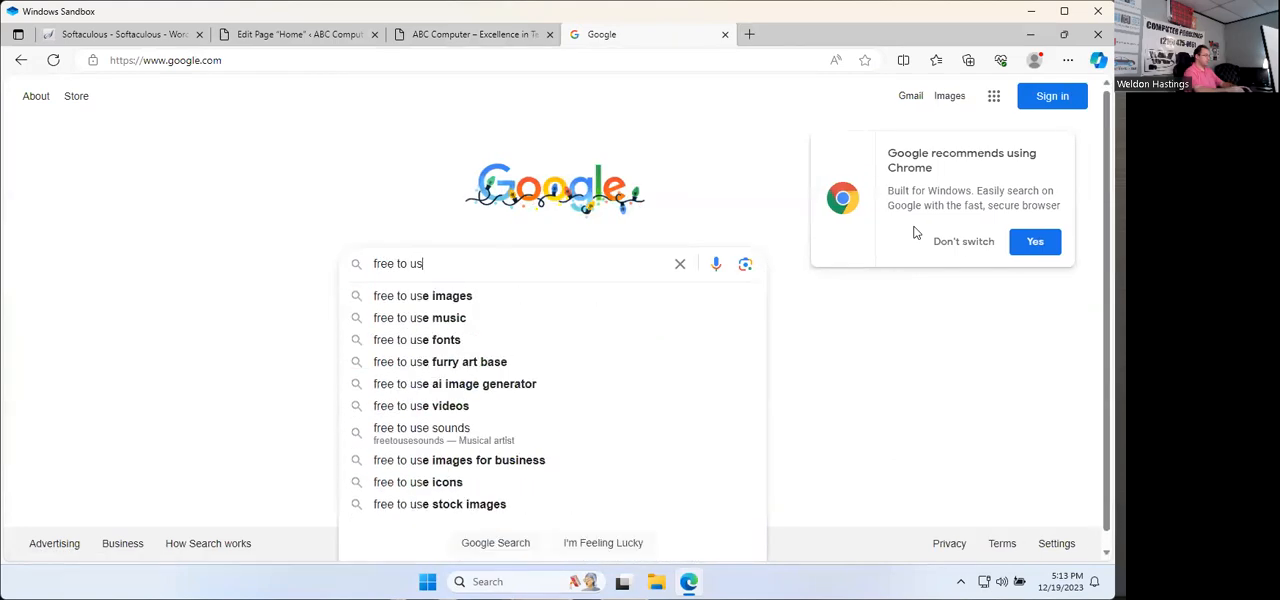
text(e graphic for website)
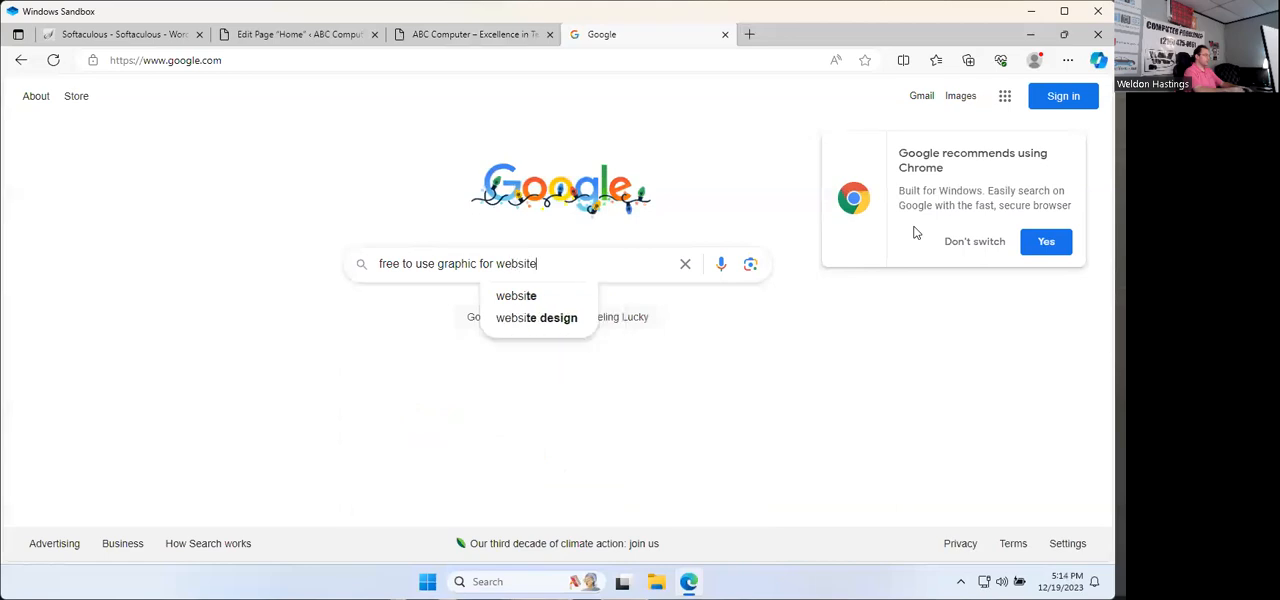
key(Return)
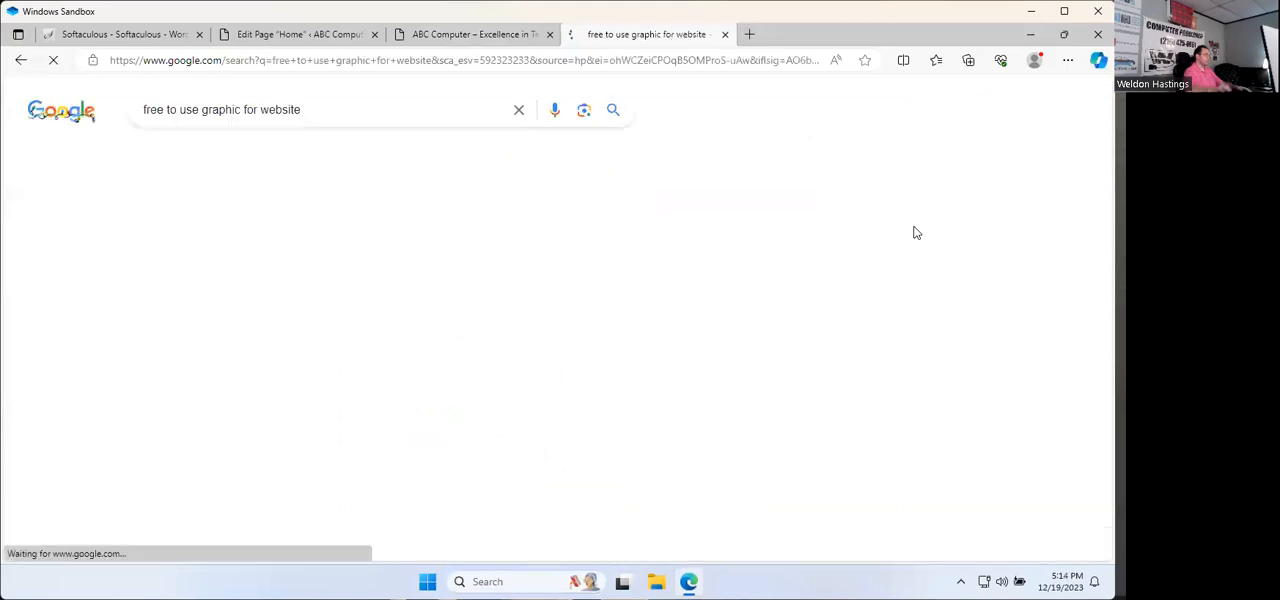
click(157, 155)
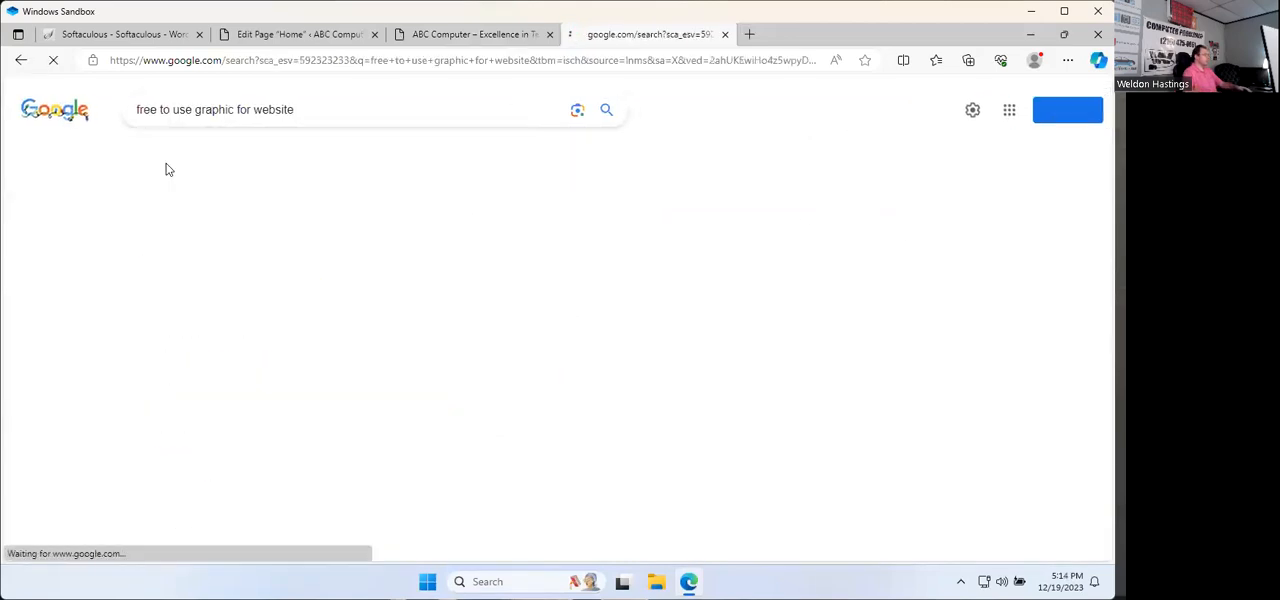
Step: Save the free-graphic-design-WordPress-themes image from the search results to the Desktop as a JPEG and close the image search
scroll(573, 404, down, 10)
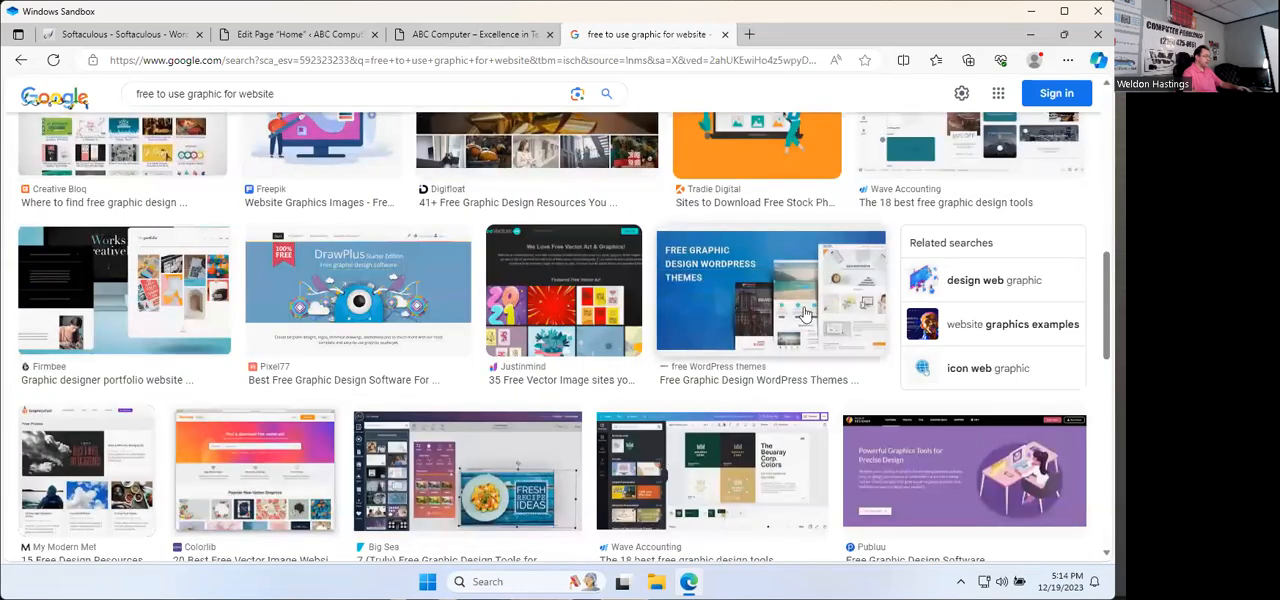
click(765, 259)
right_click(760, 279)
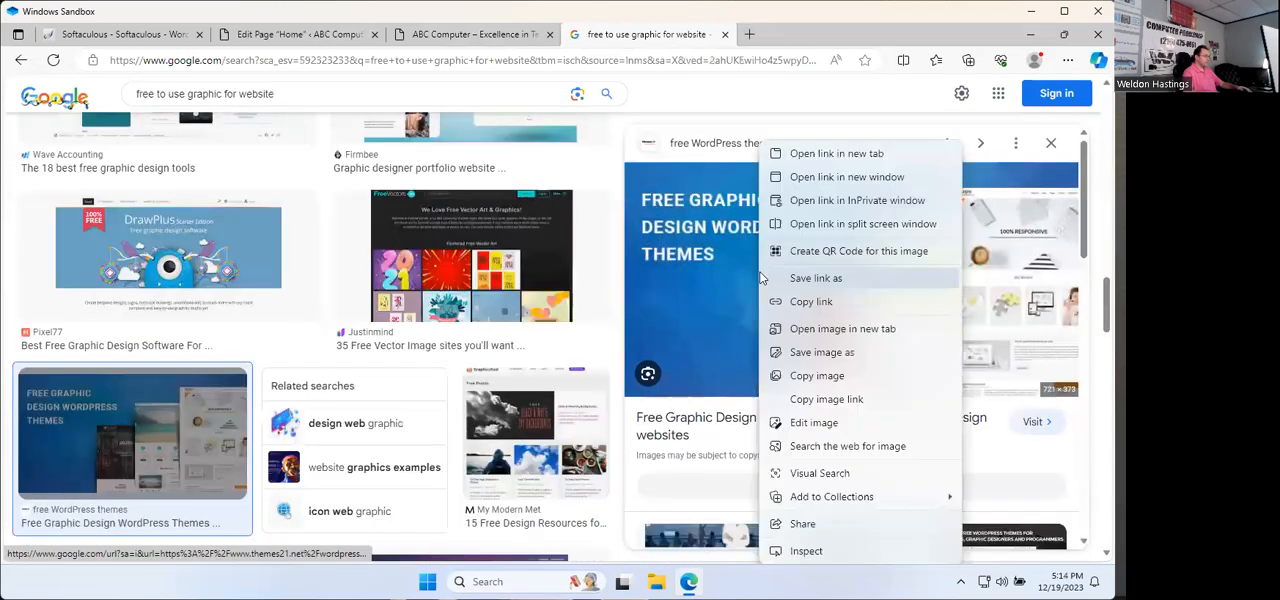
click(818, 362)
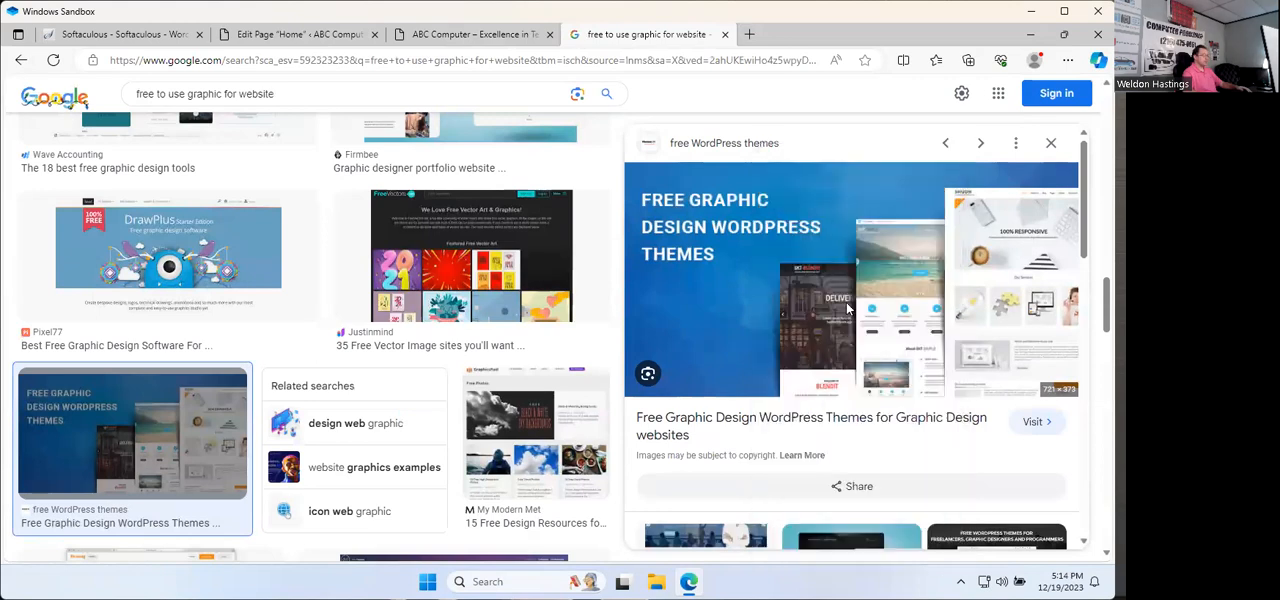
click(55, 197)
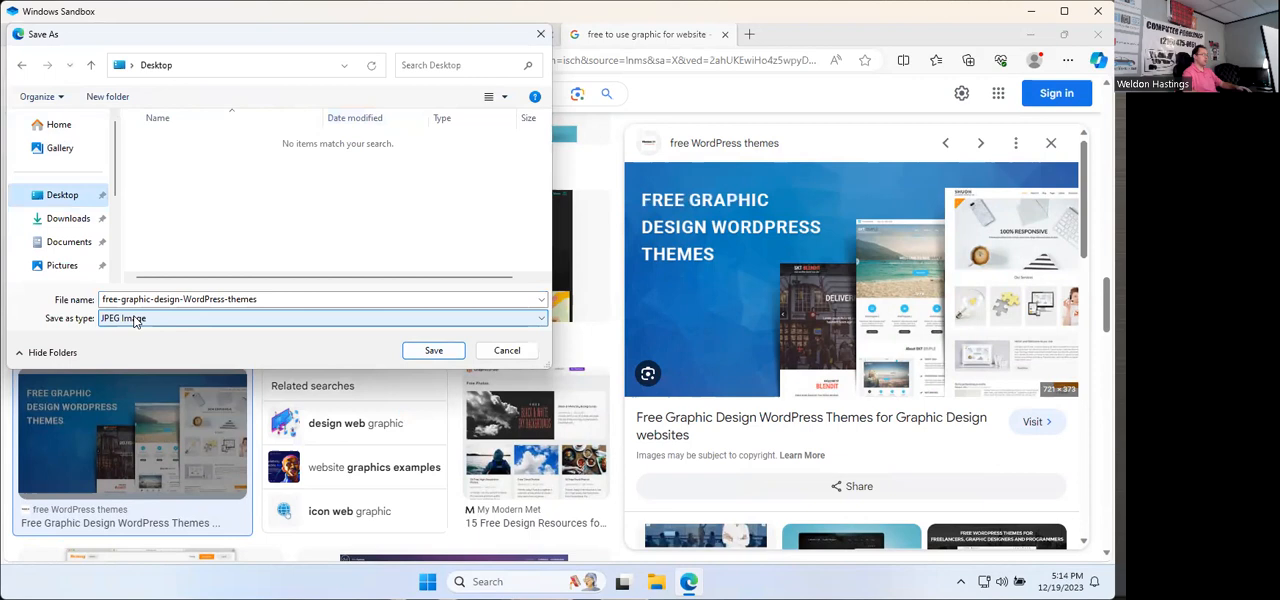
click(446, 354)
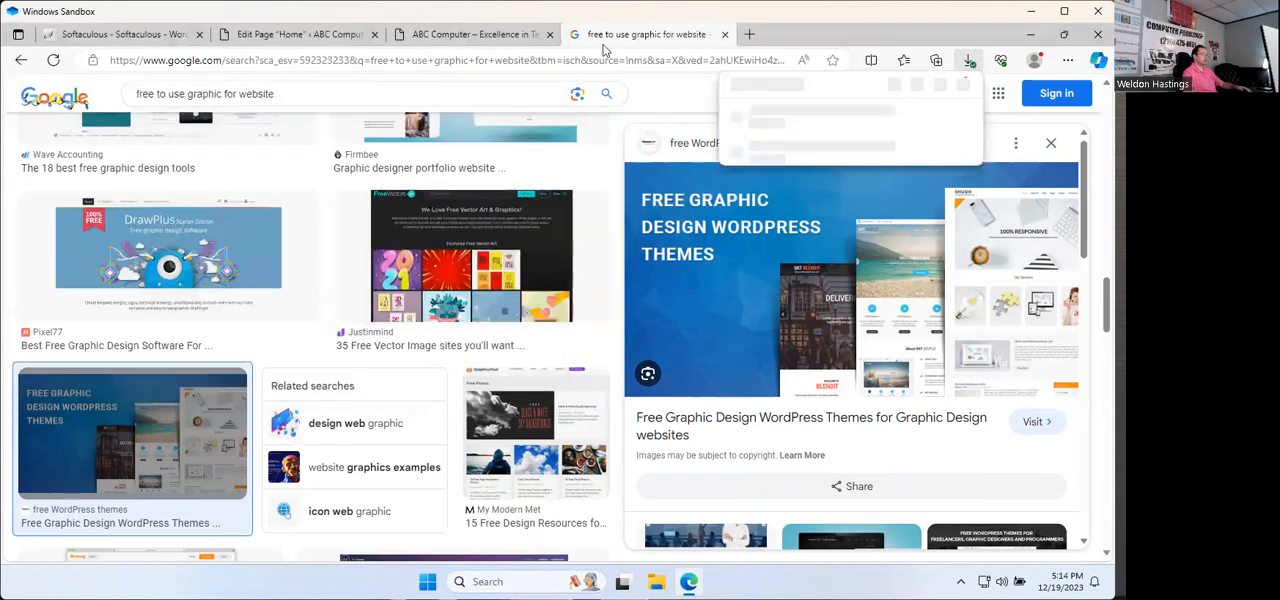
click(725, 34)
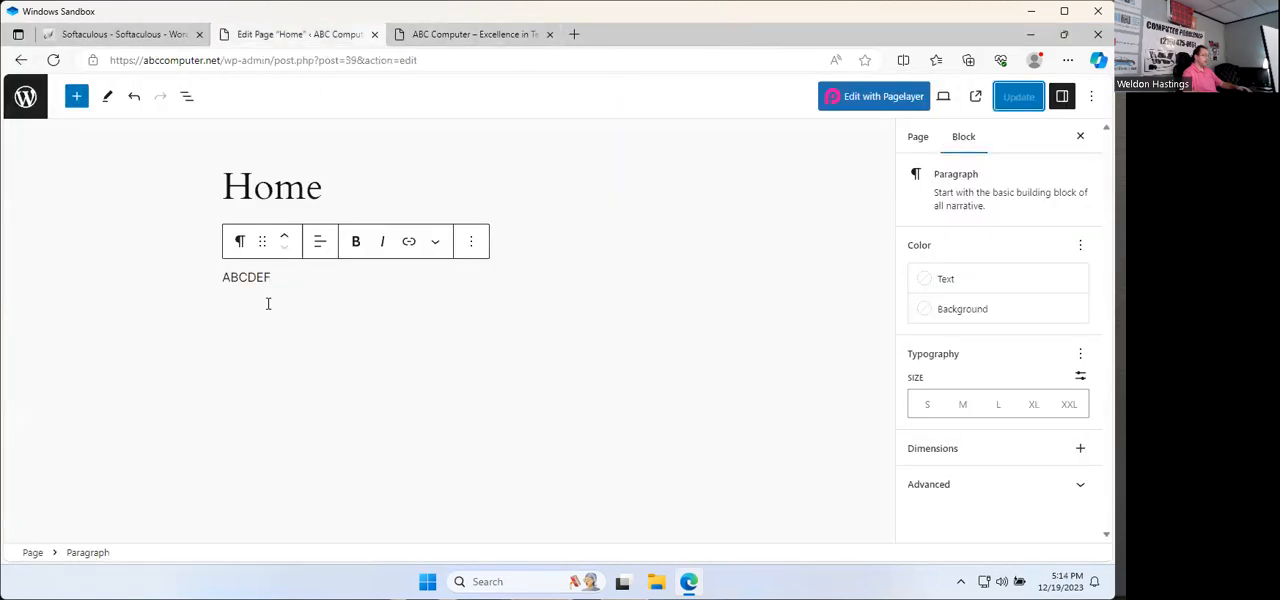
Step: Add an Image block below the "ABCDEF" paragraph and upload free-graphic-design-WordPress-themes from the Desktop into it
click(285, 300)
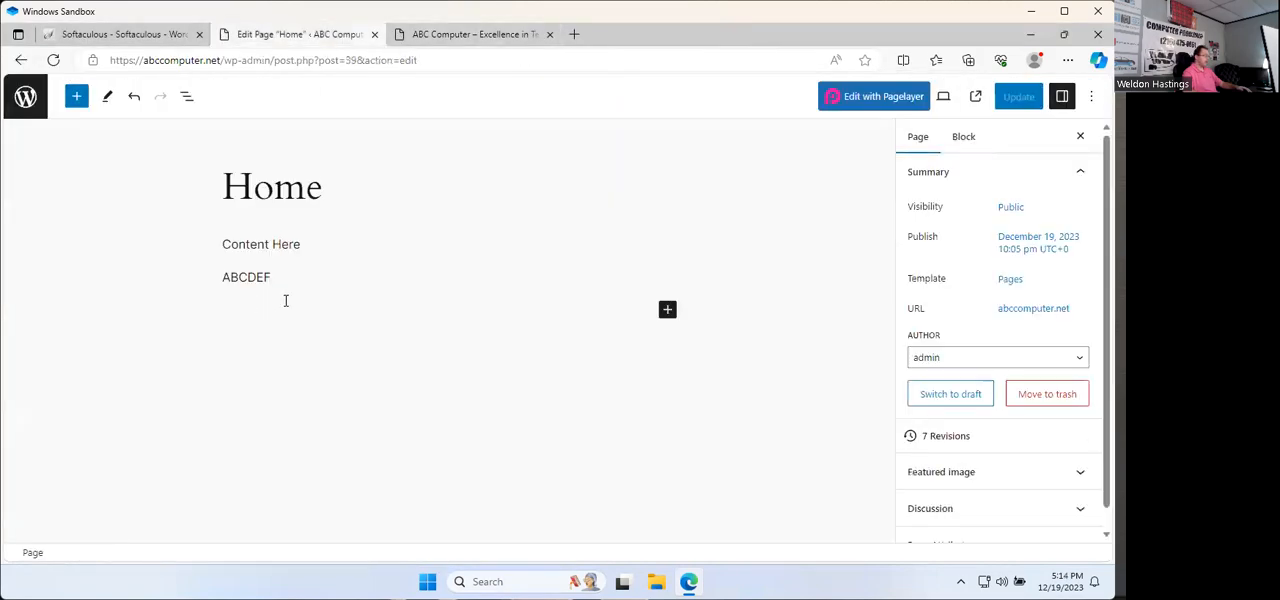
click(668, 310)
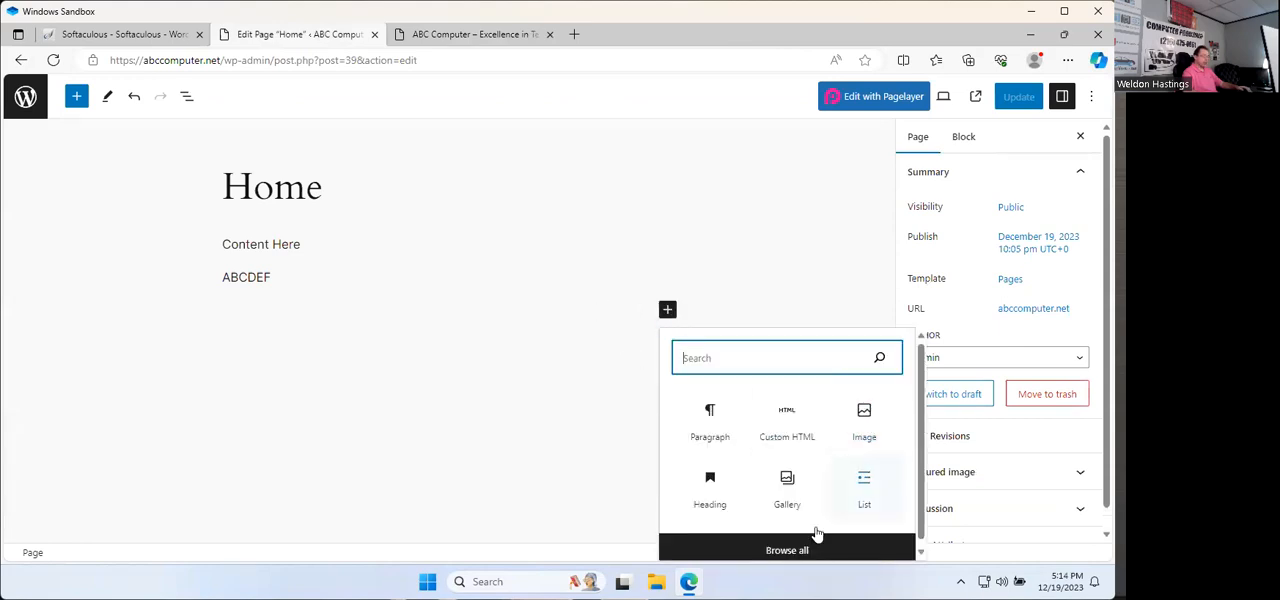
click(866, 420)
click(248, 391)
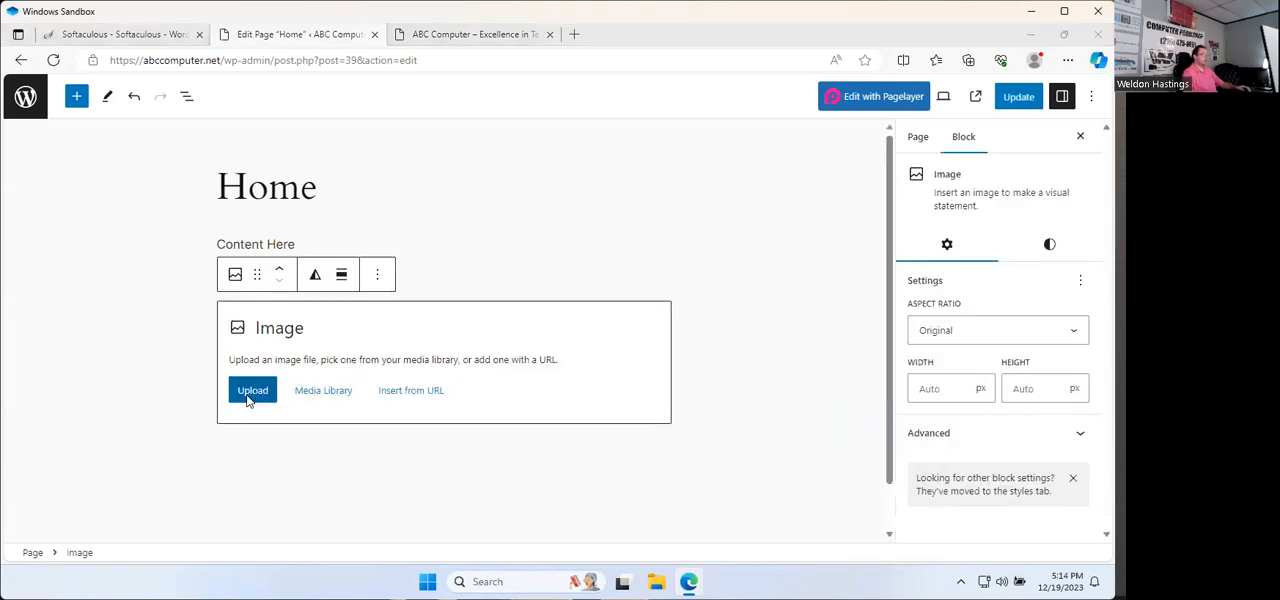
double_click(219, 136)
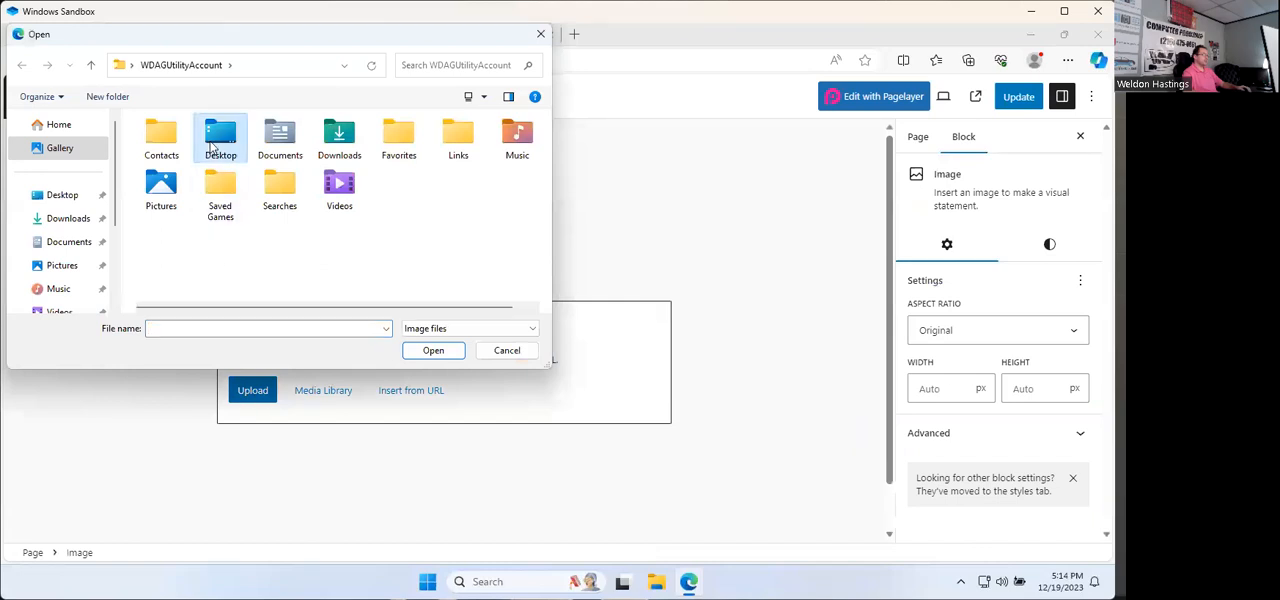
click(162, 150)
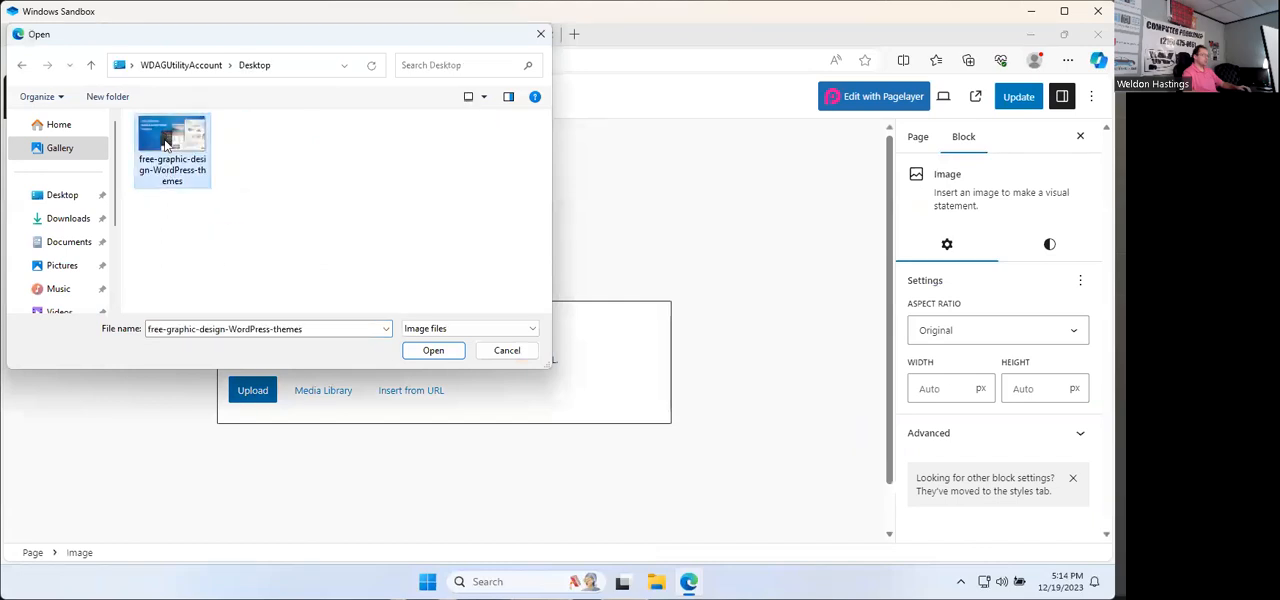
click(432, 352)
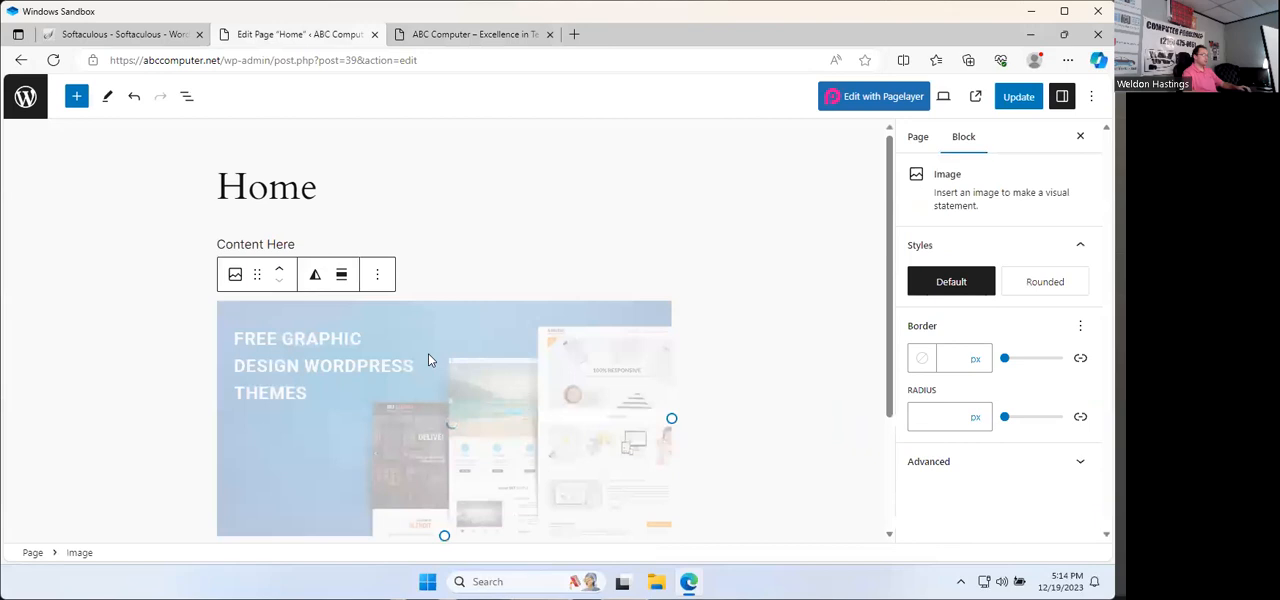
Step: Update the Home page, check the new image on the live abccomputer.net site, and return to the page editor
click(1018, 96)
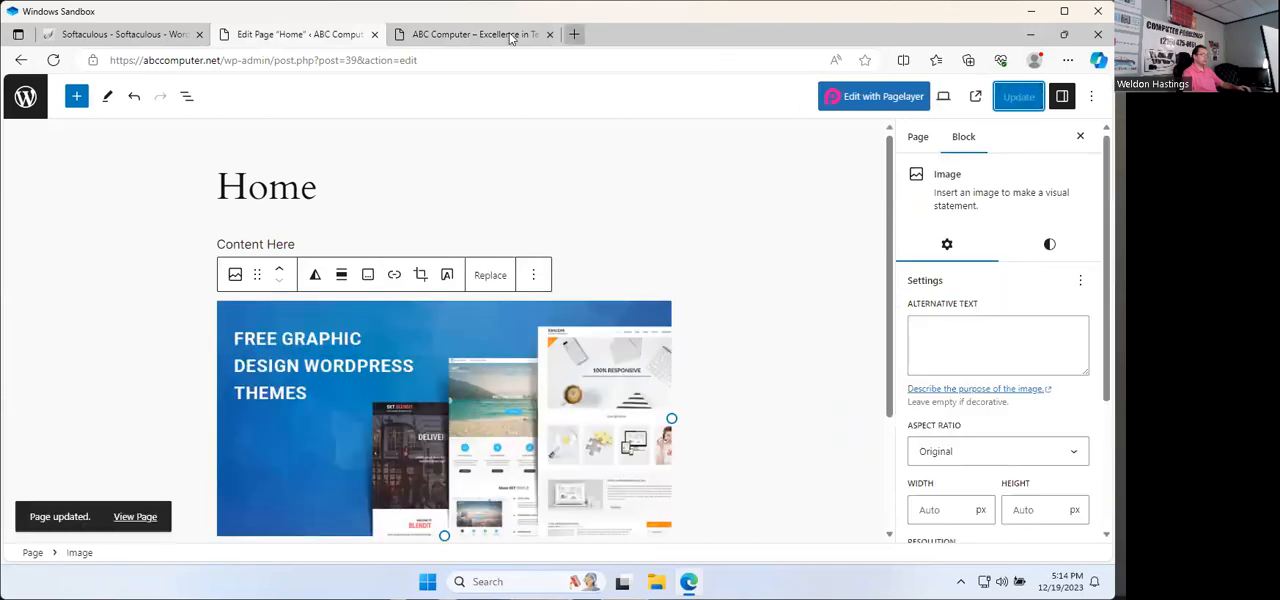
click(474, 38)
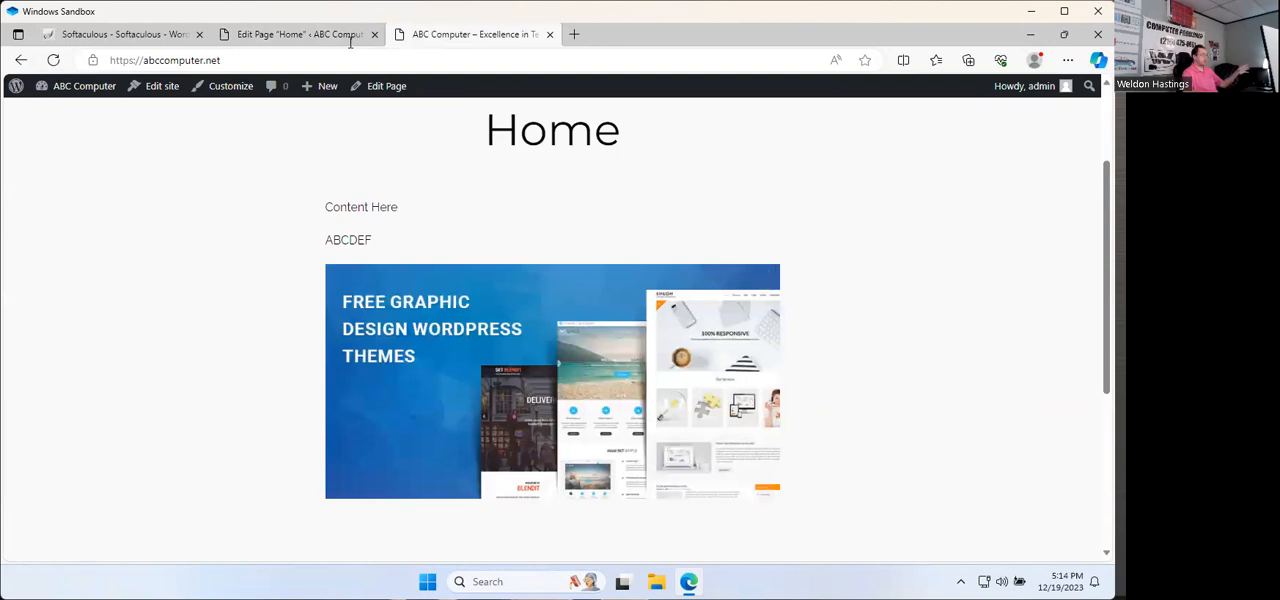
click(300, 36)
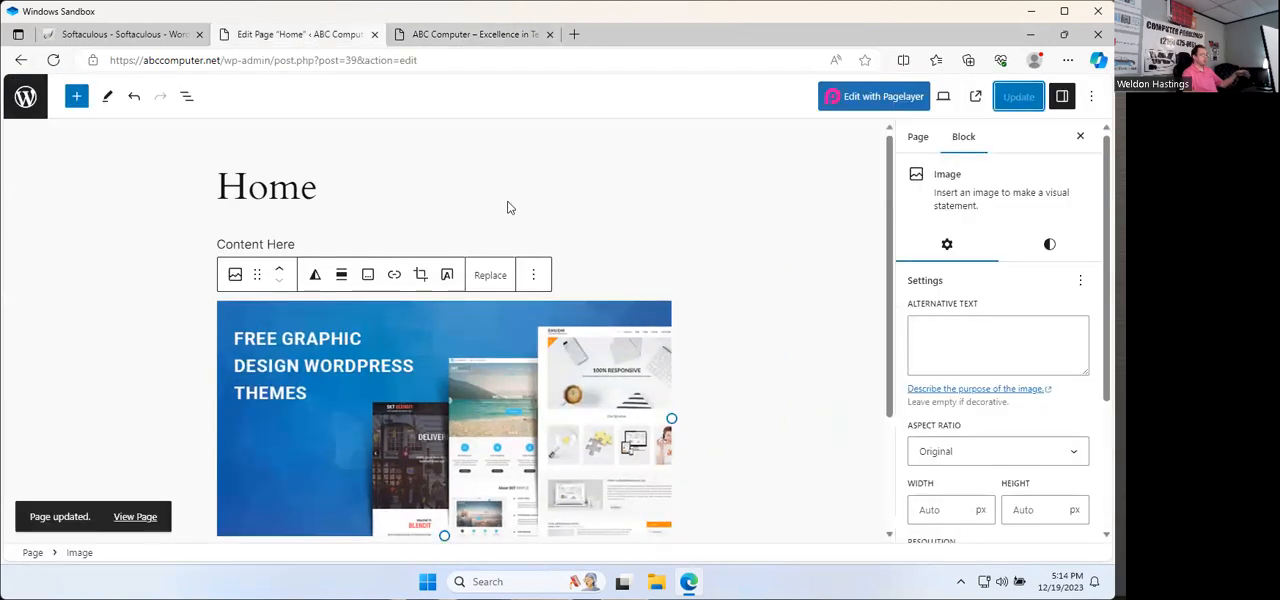
Step: Delete the image block and the "ABCDEF" paragraph from the Home page, then update the page
click(532, 277)
scroll(637, 494, down, 5)
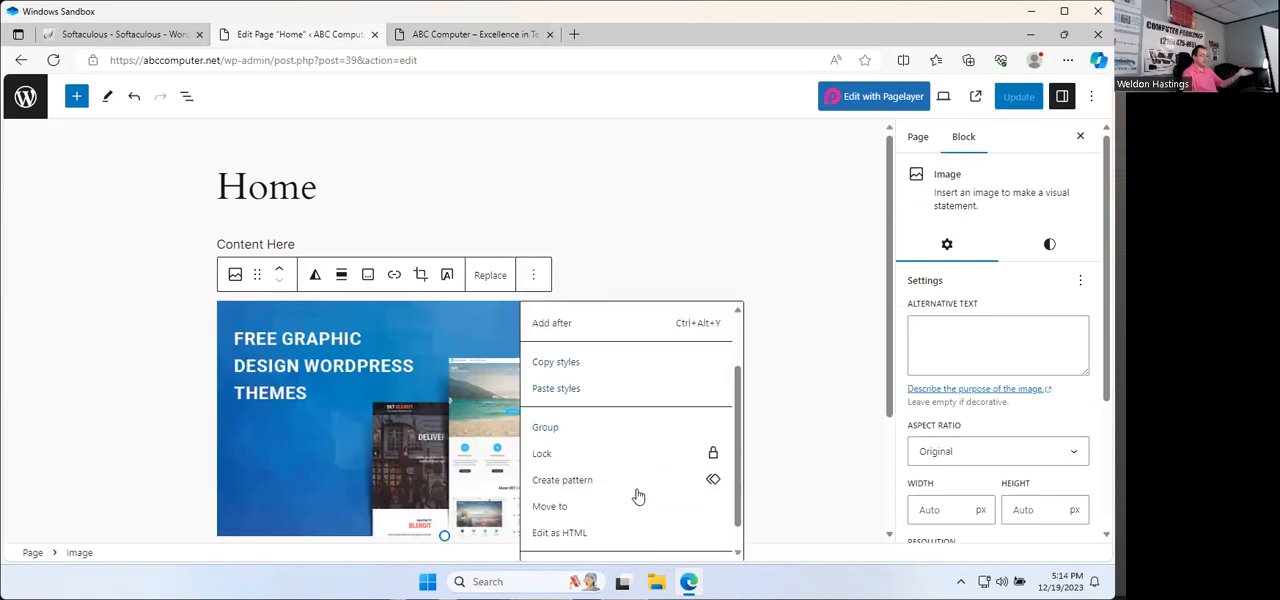
click(623, 522)
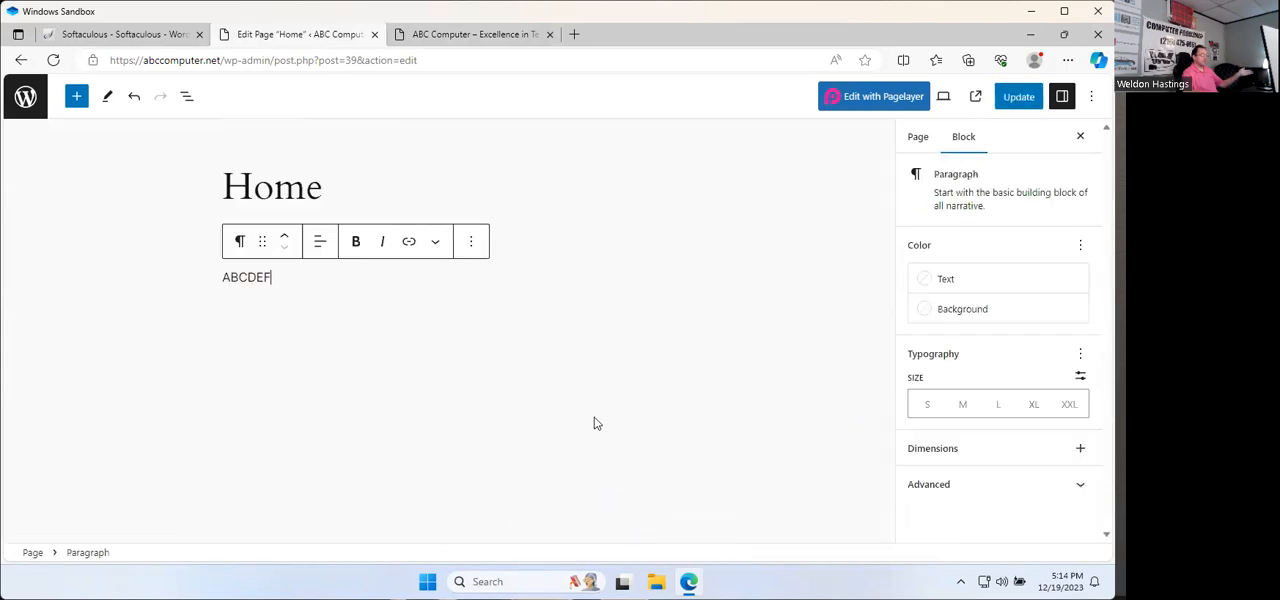
click(466, 243)
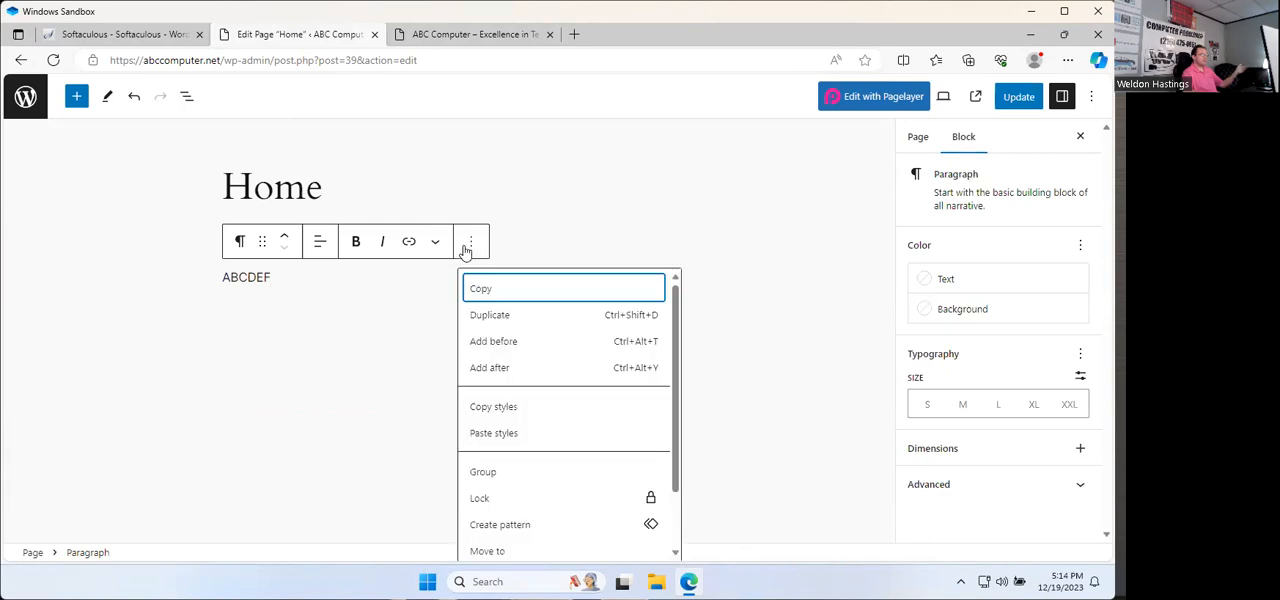
scroll(560, 557, down, 2)
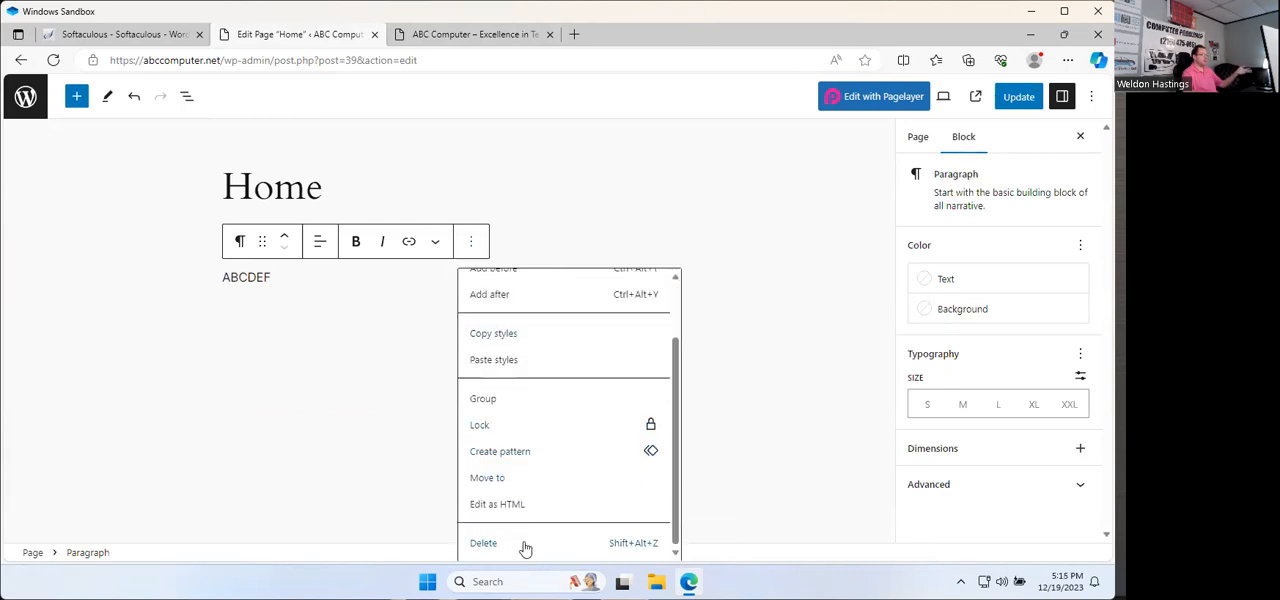
click(523, 543)
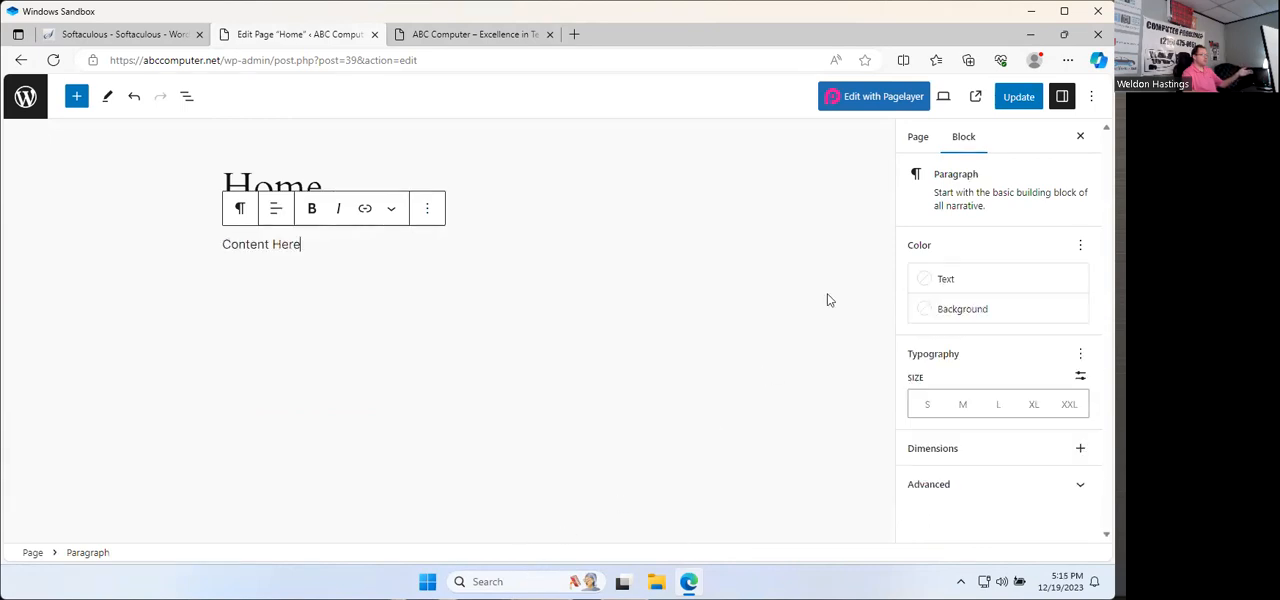
click(1012, 100)
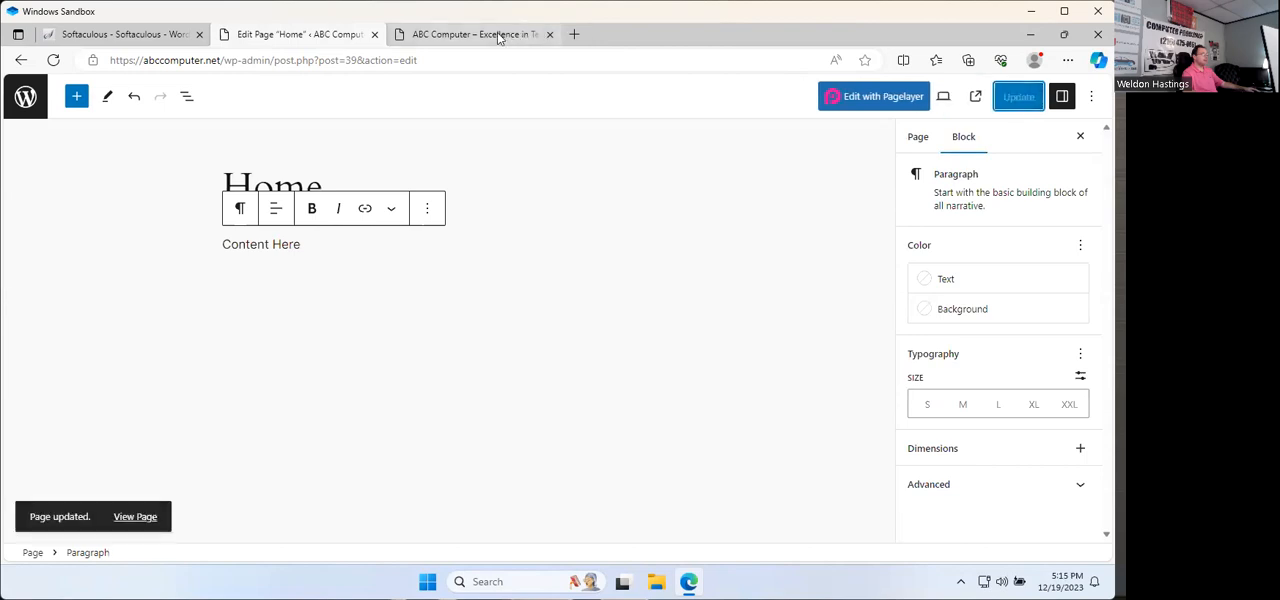
Step: Reload the live abccomputer.net site and check the Home page's content, header navigation and footer
click(497, 37)
click(54, 62)
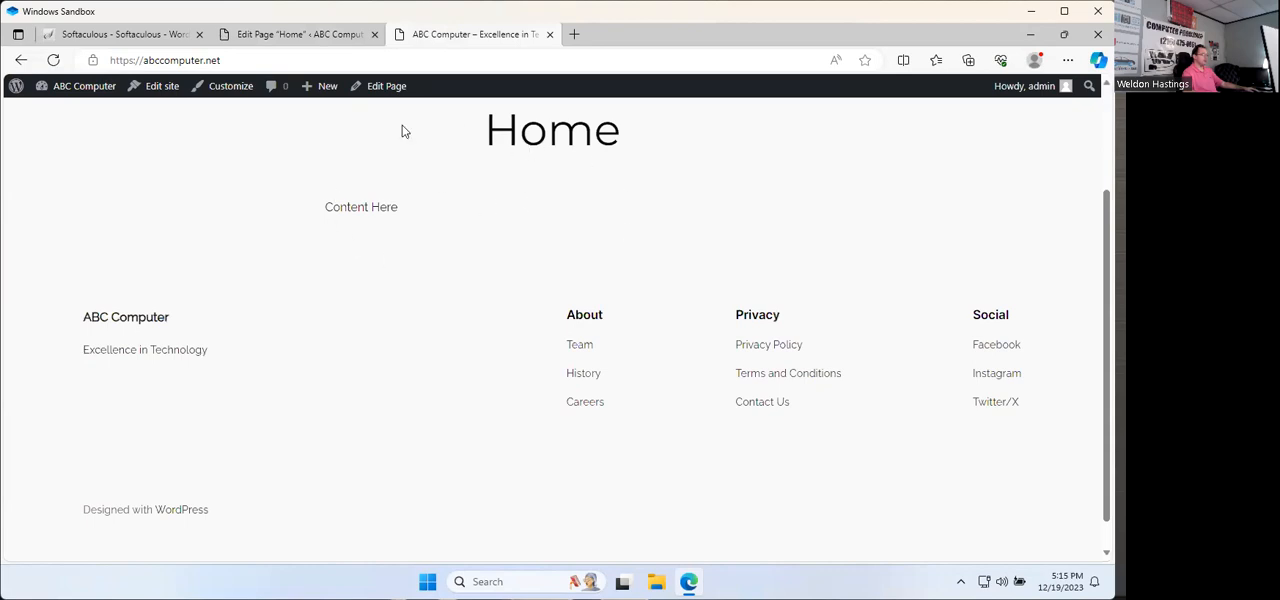
scroll(437, 287, up, 3)
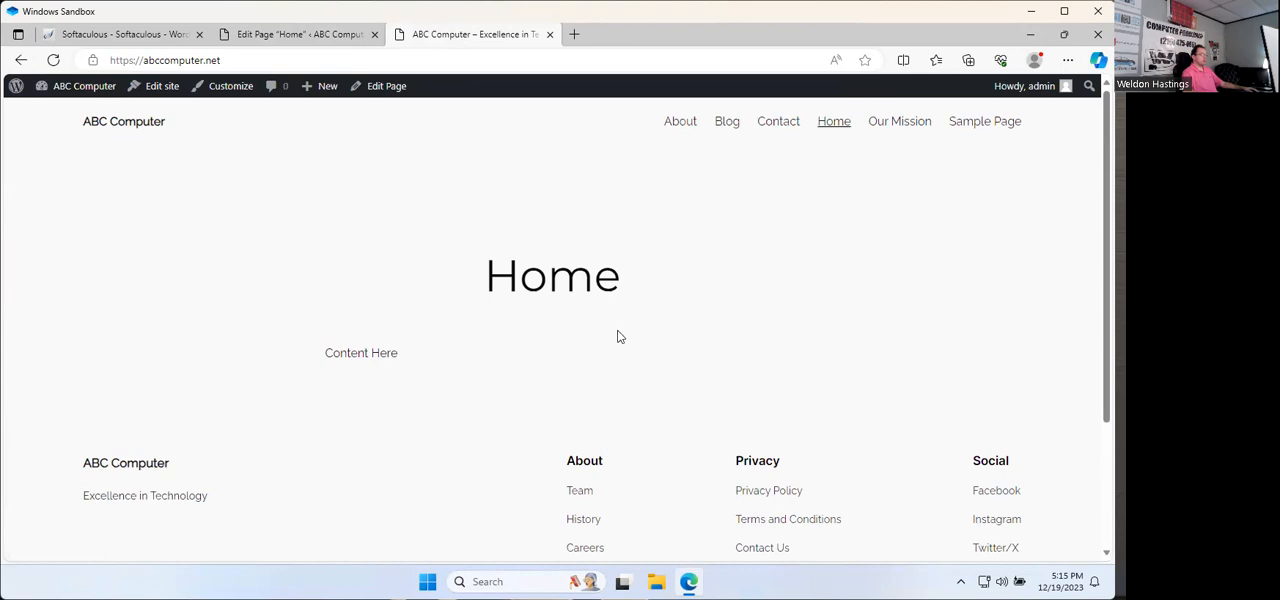
scroll(548, 385, down, 3)
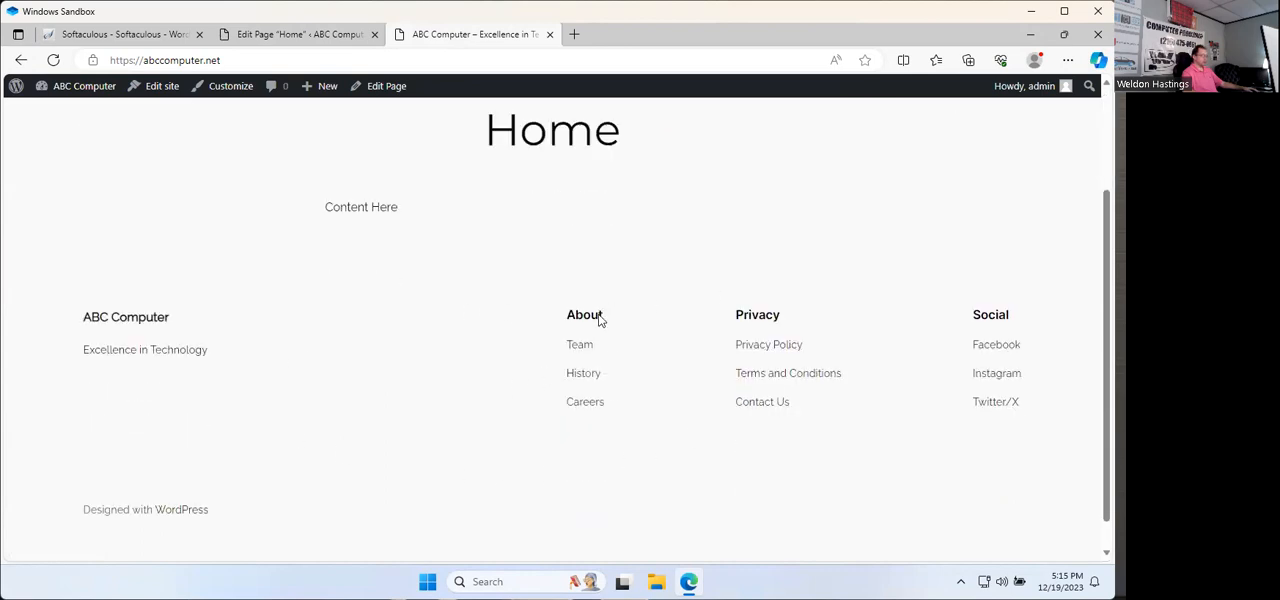
scroll(527, 344, up, 3)
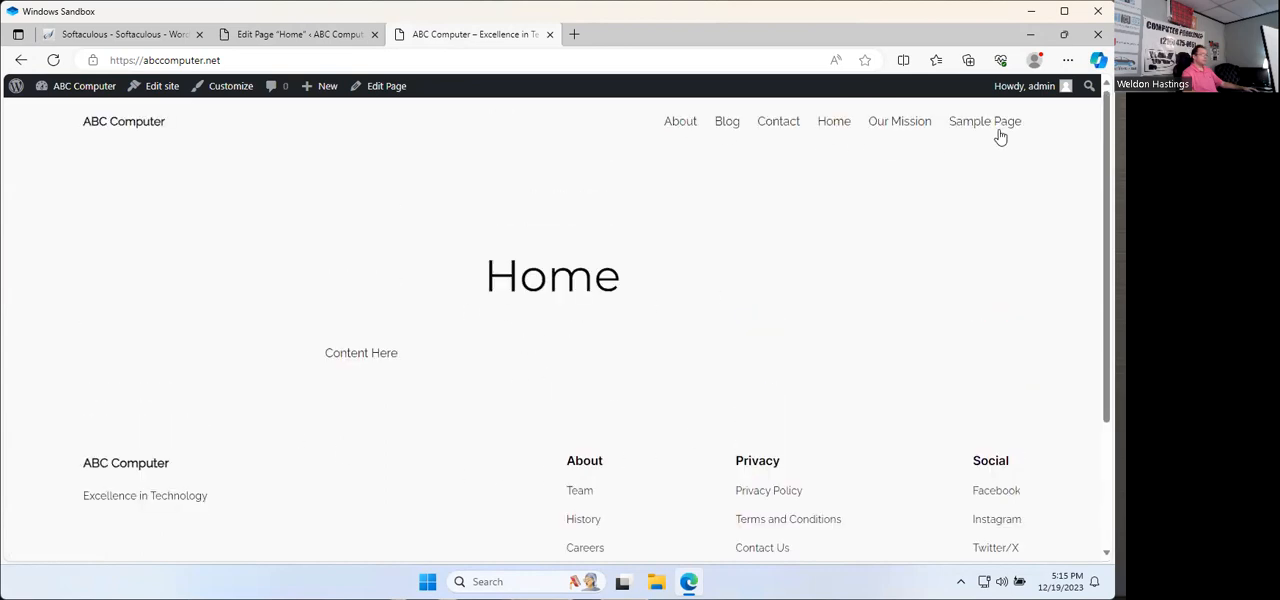
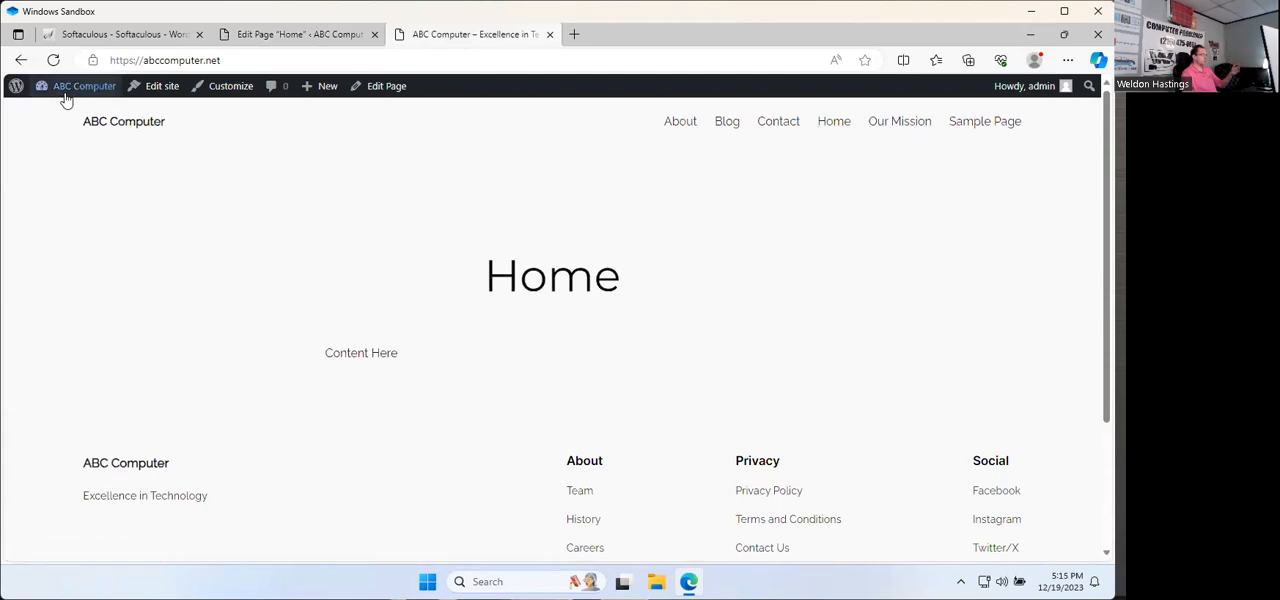
Step: Go from the live site to its admin dashboard and open the active Twenty Twenty-Four theme for customizing
mouse_move(66, 100)
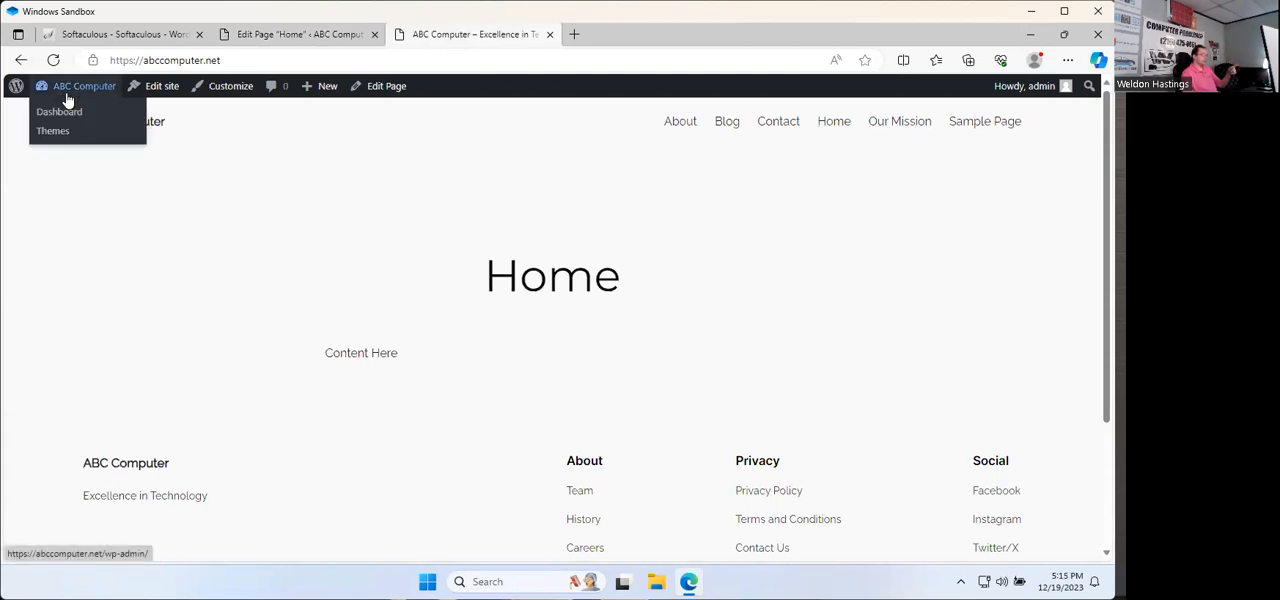
click(72, 90)
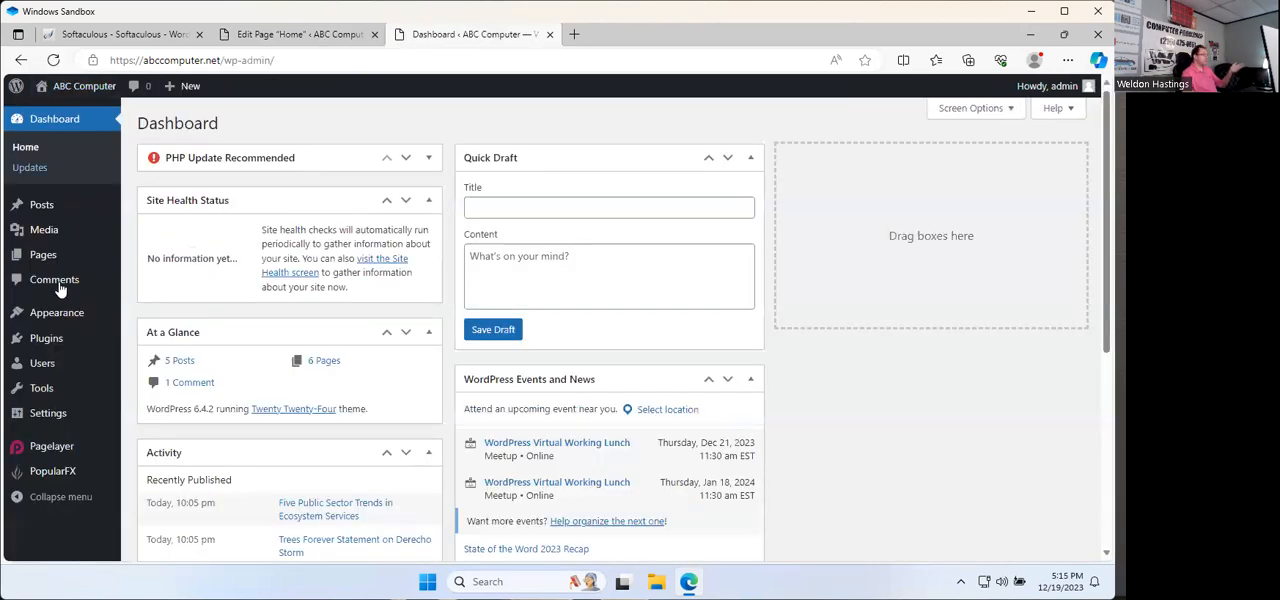
mouse_move(66, 318)
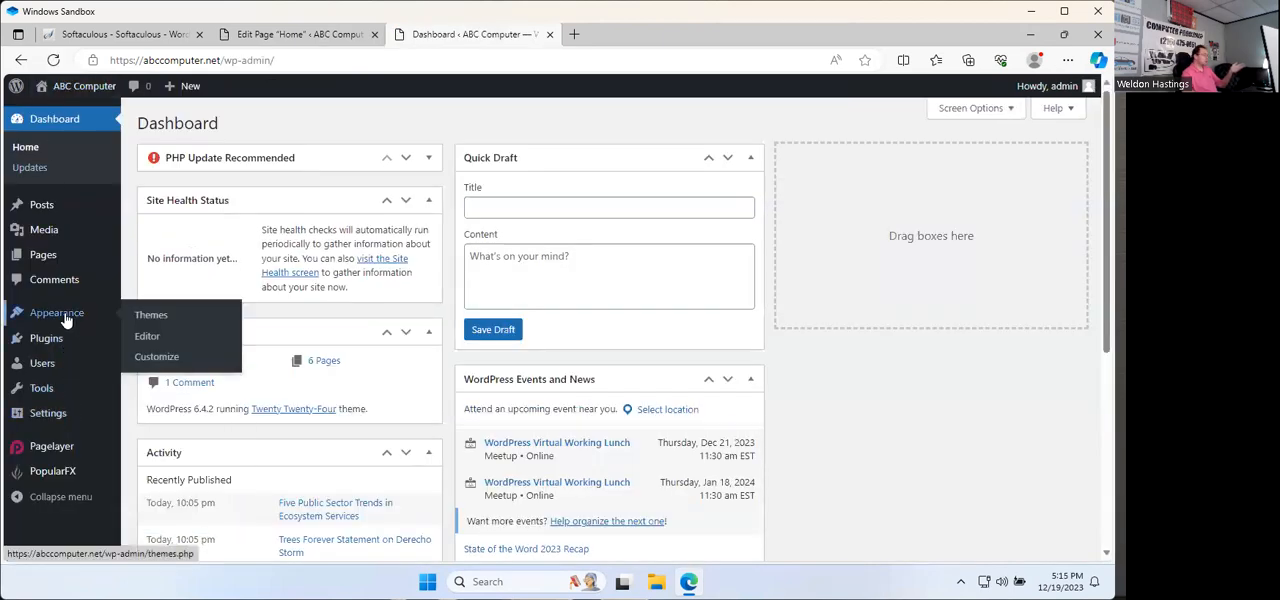
click(65, 318)
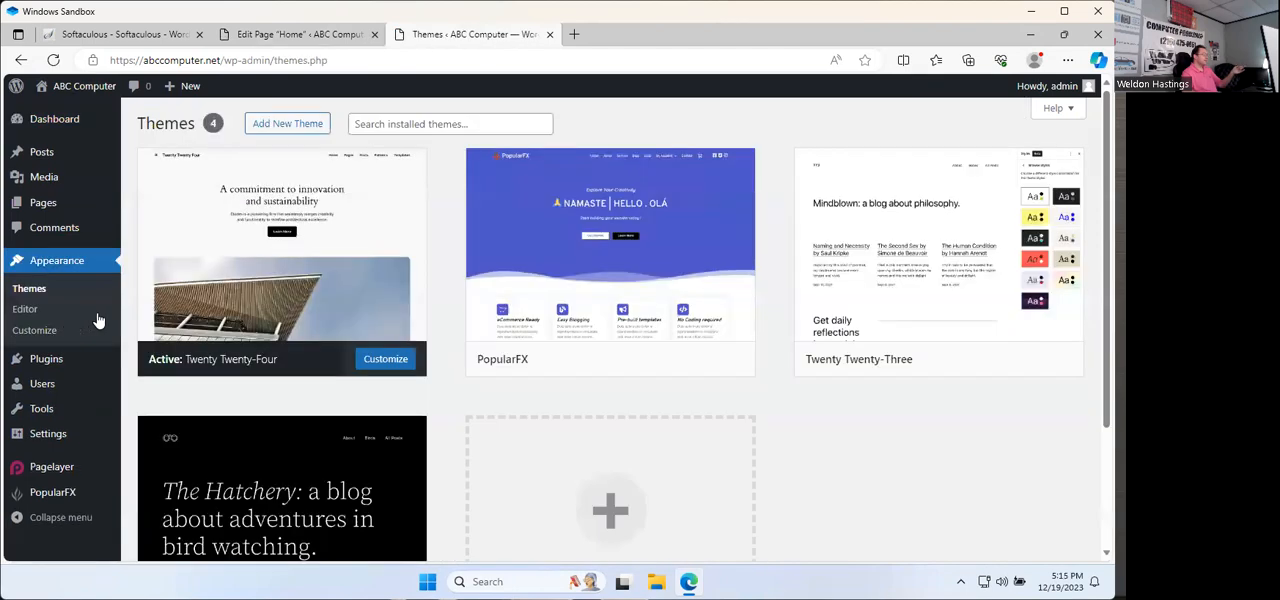
click(394, 365)
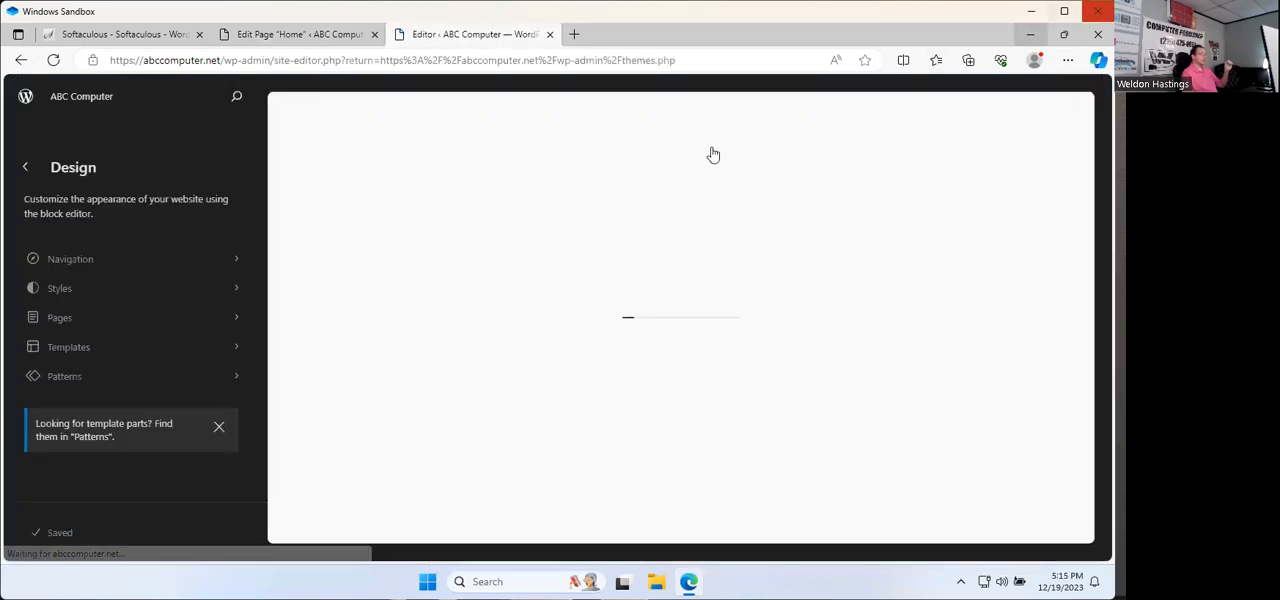
click(236, 317)
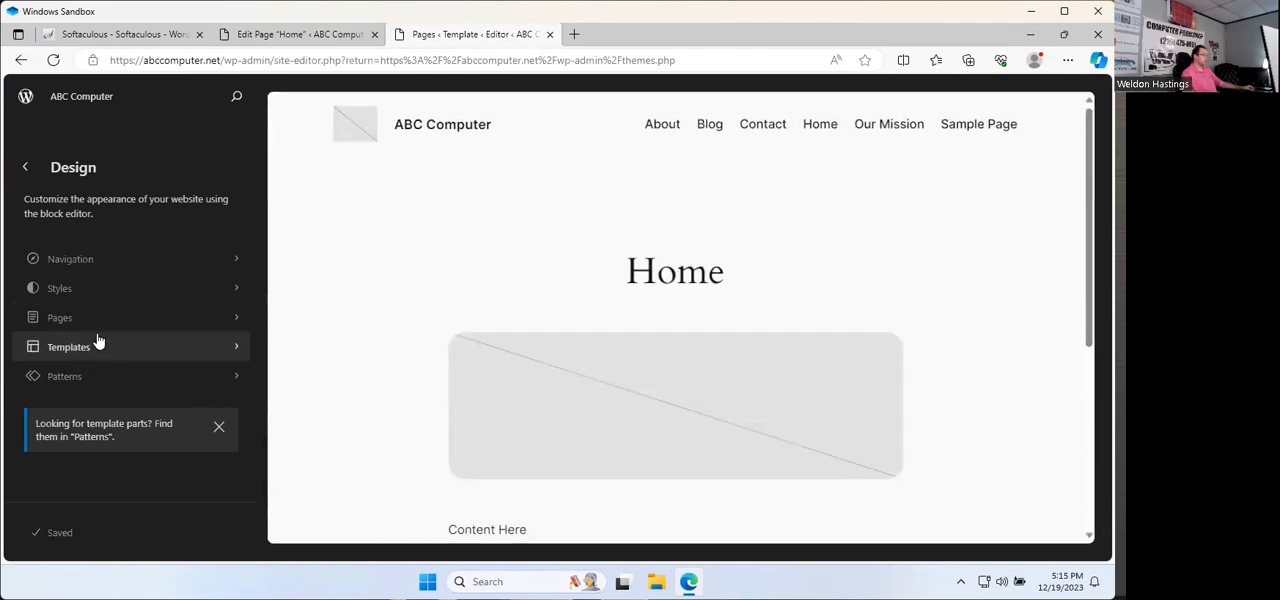
click(25, 167)
mouse_move(56, 316)
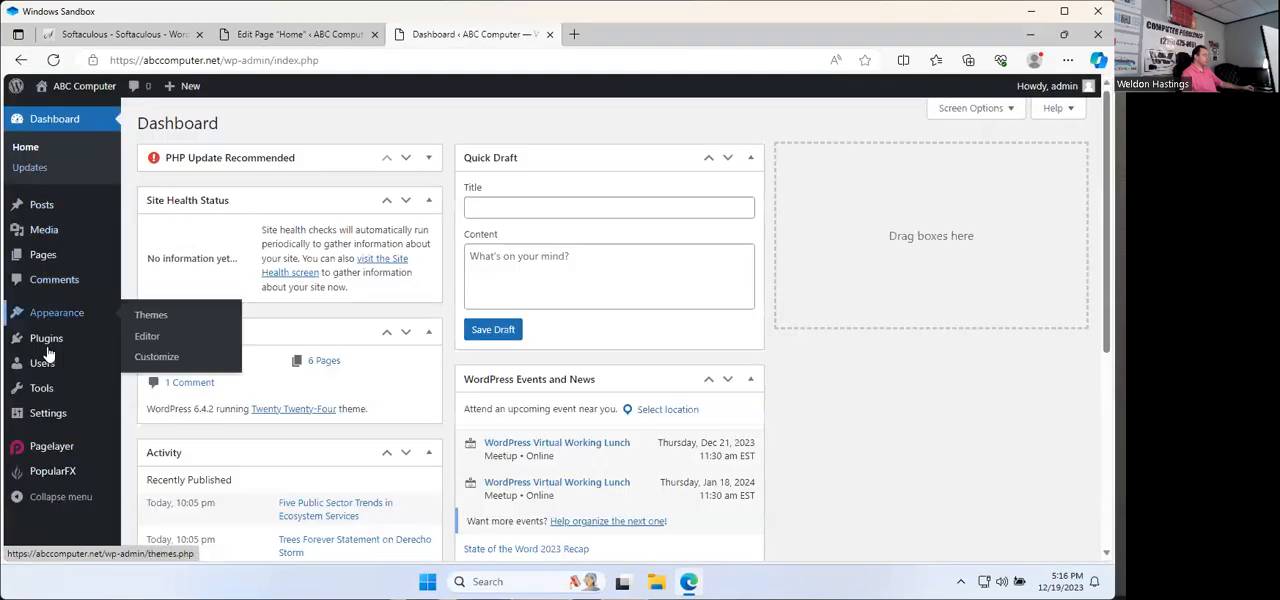
Step: Reopen the active theme's site editor and open its navigation menu for editing
click(155, 318)
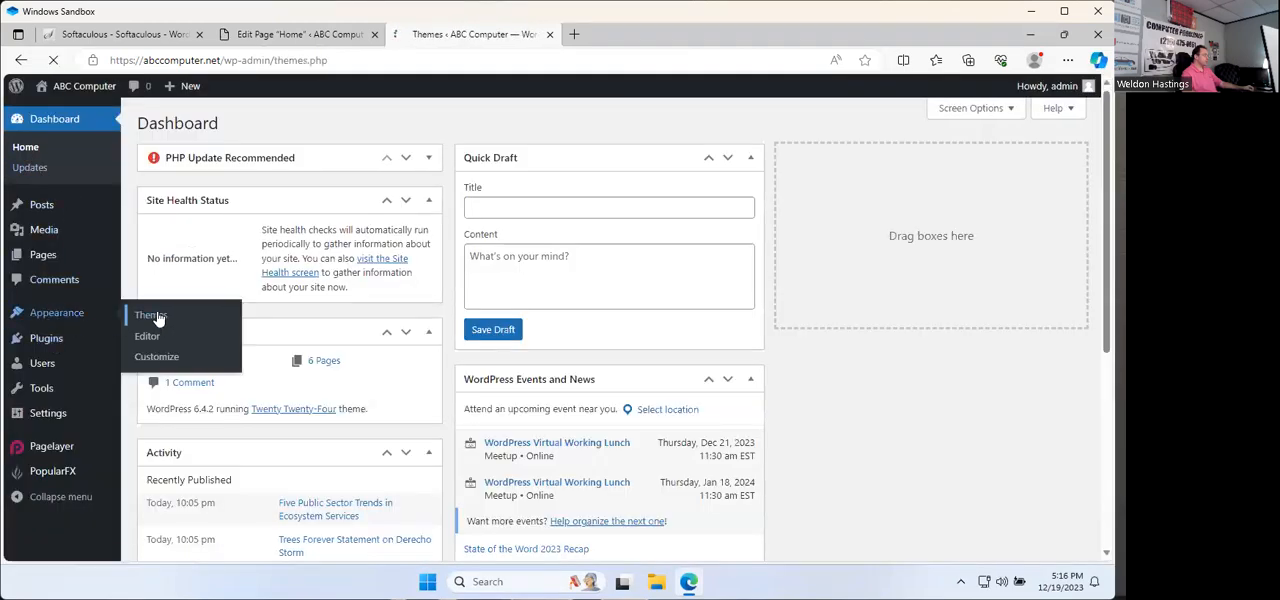
click(384, 360)
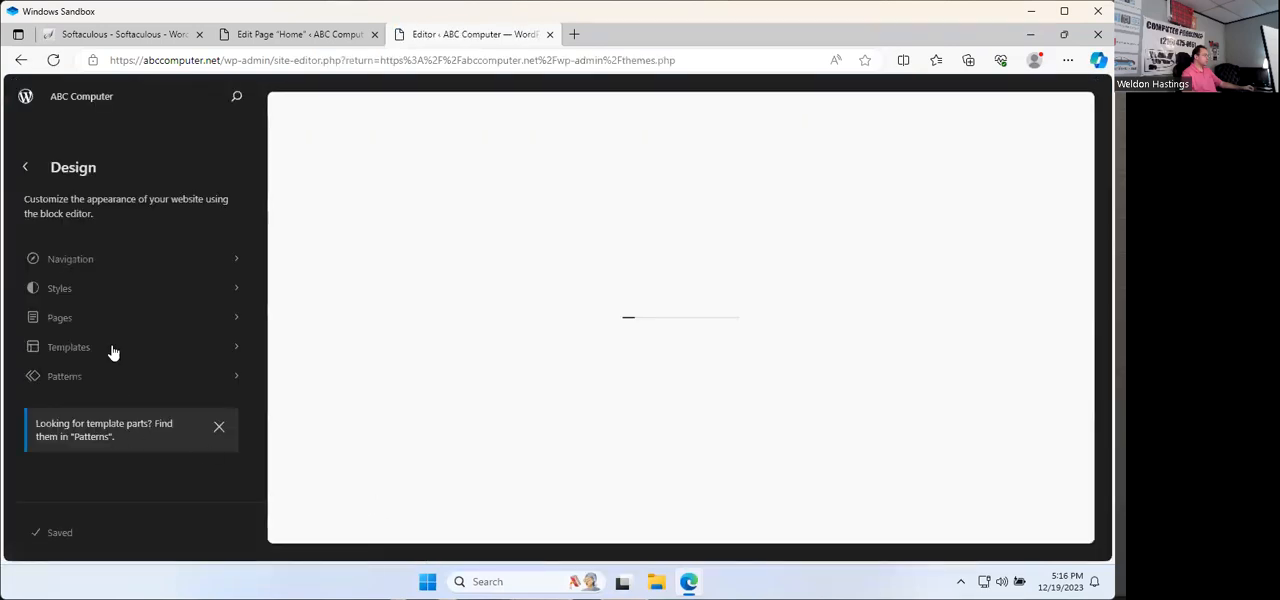
click(96, 260)
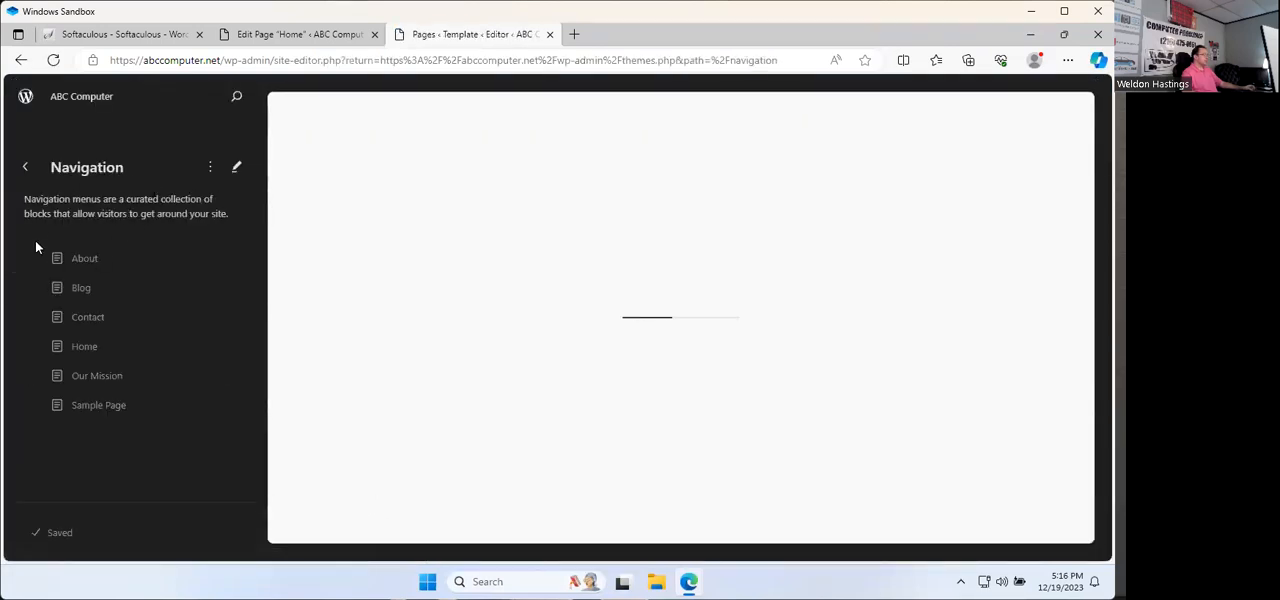
click(236, 168)
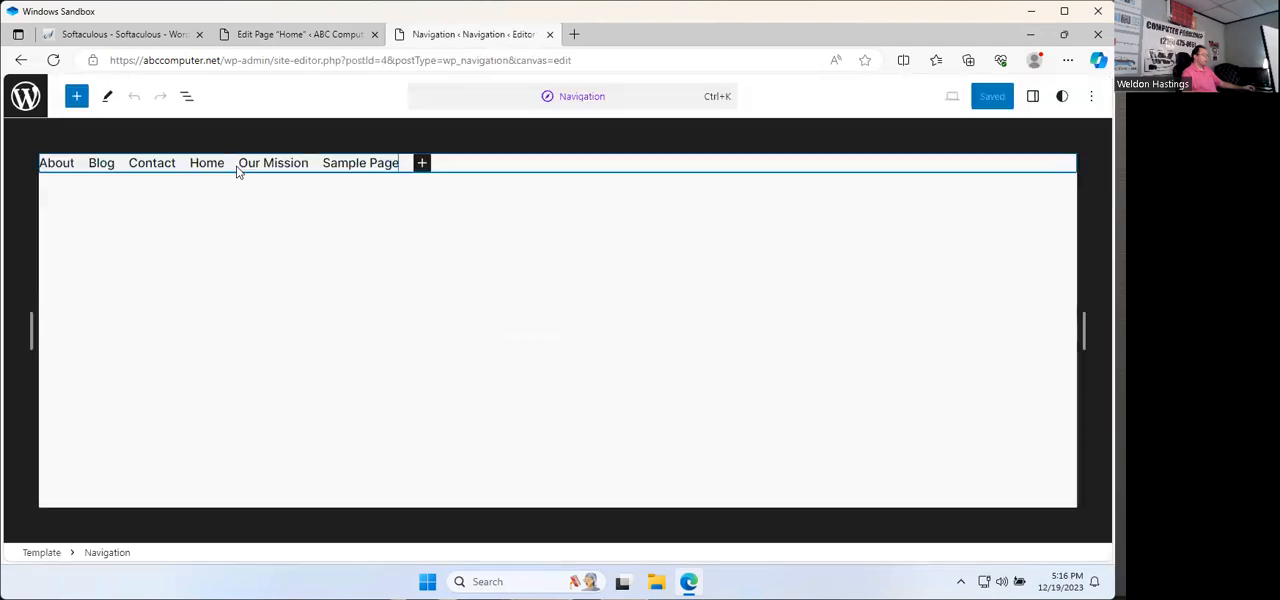
Step: Delete the Page List block from the navigation menu
click(60, 167)
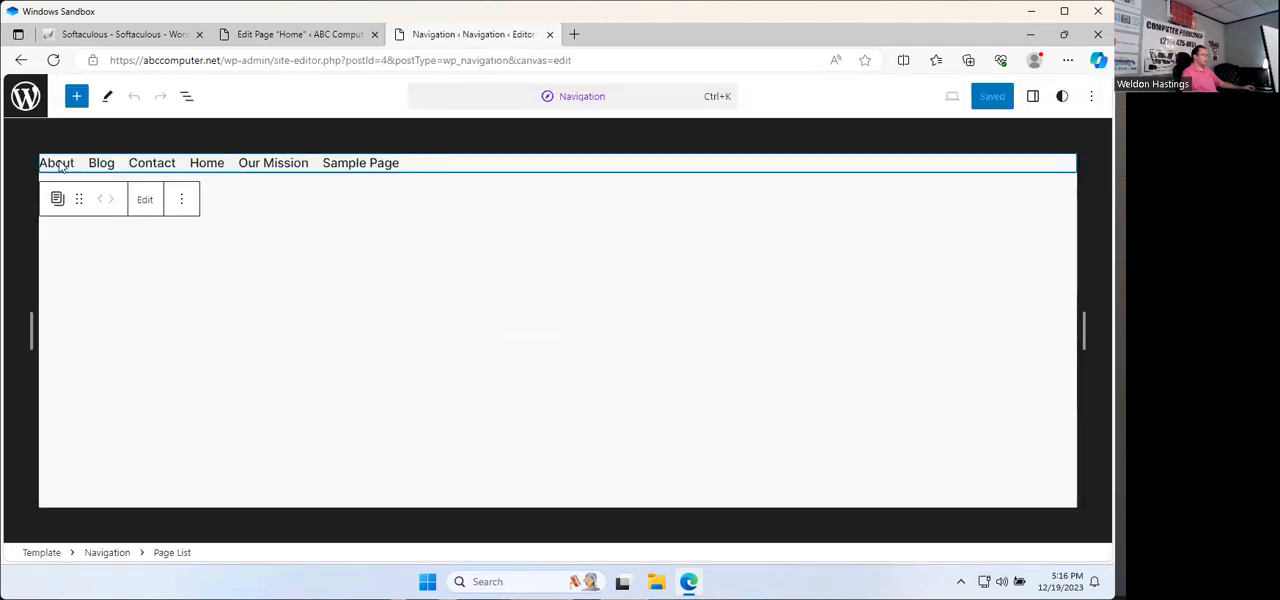
click(183, 207)
click(205, 458)
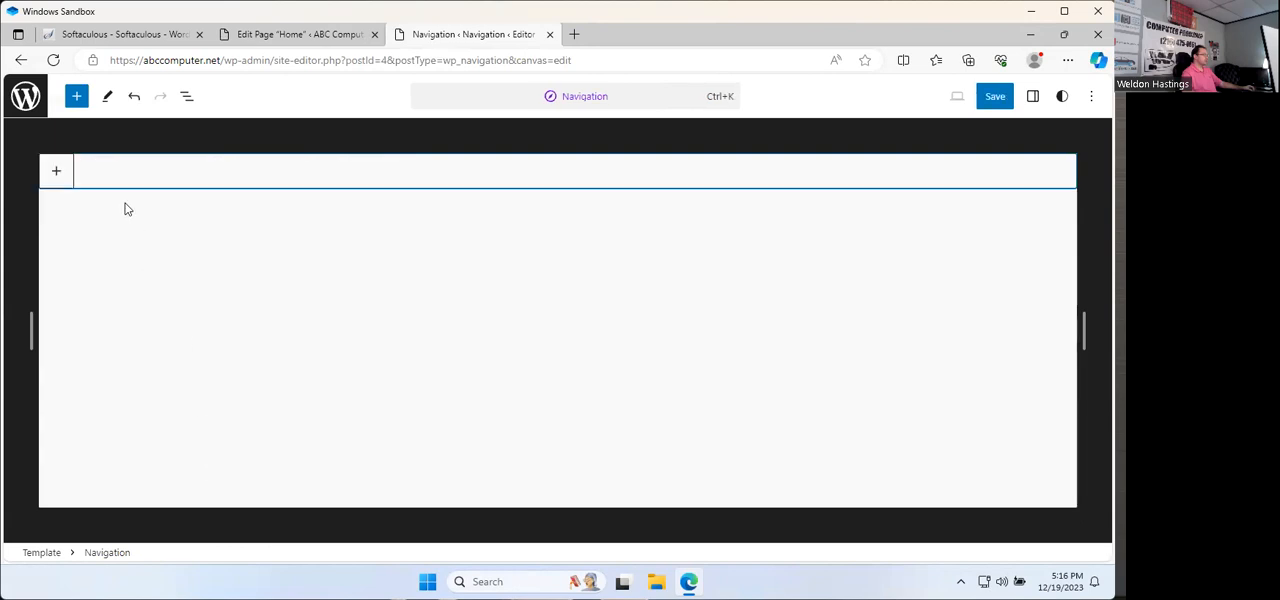
Step: Add a custom link to the empty navigation menu, search its targets for "Home", and transform the link into a Page List
click(56, 171)
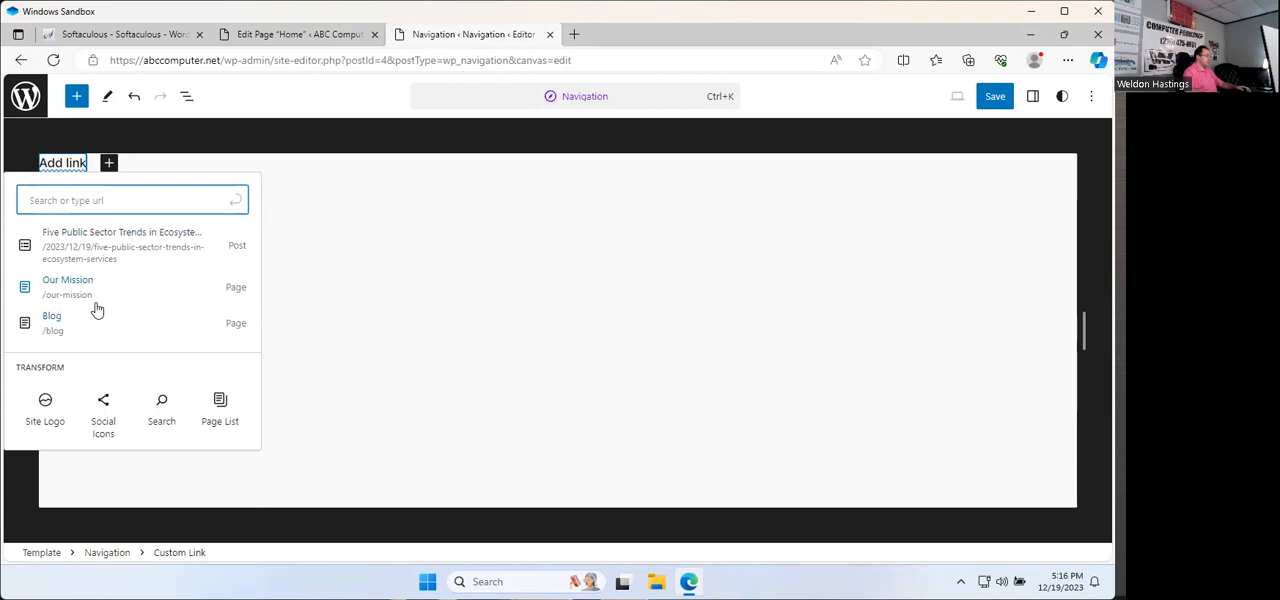
text(Home)
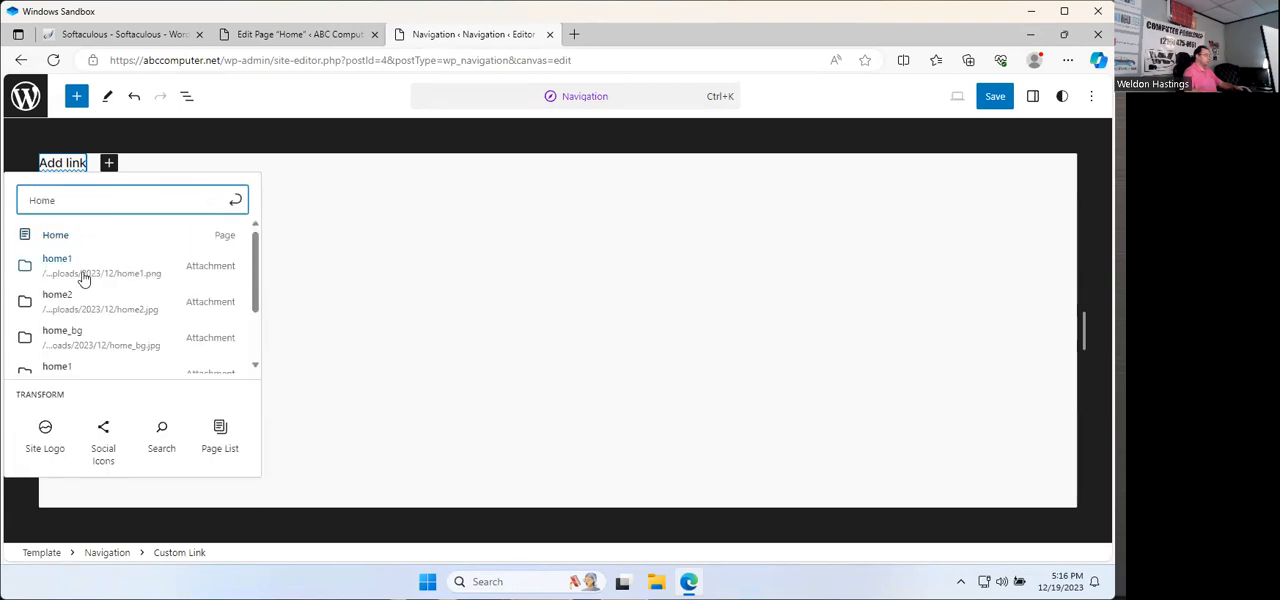
scroll(86, 340, down, 1)
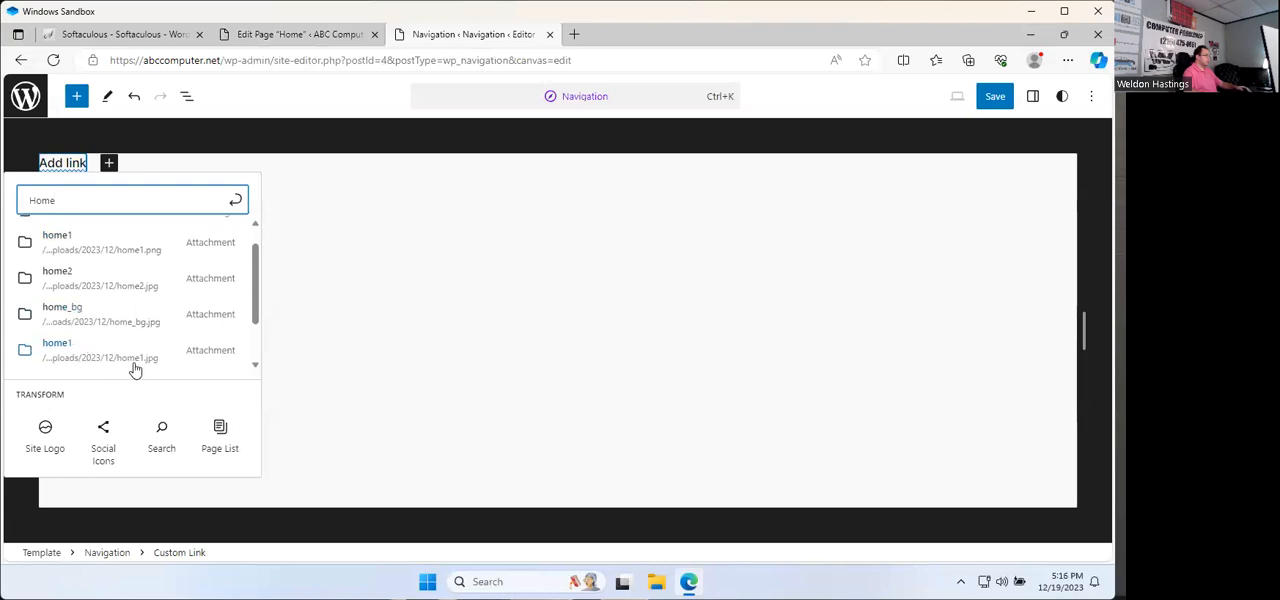
scroll(137, 380, down, 1)
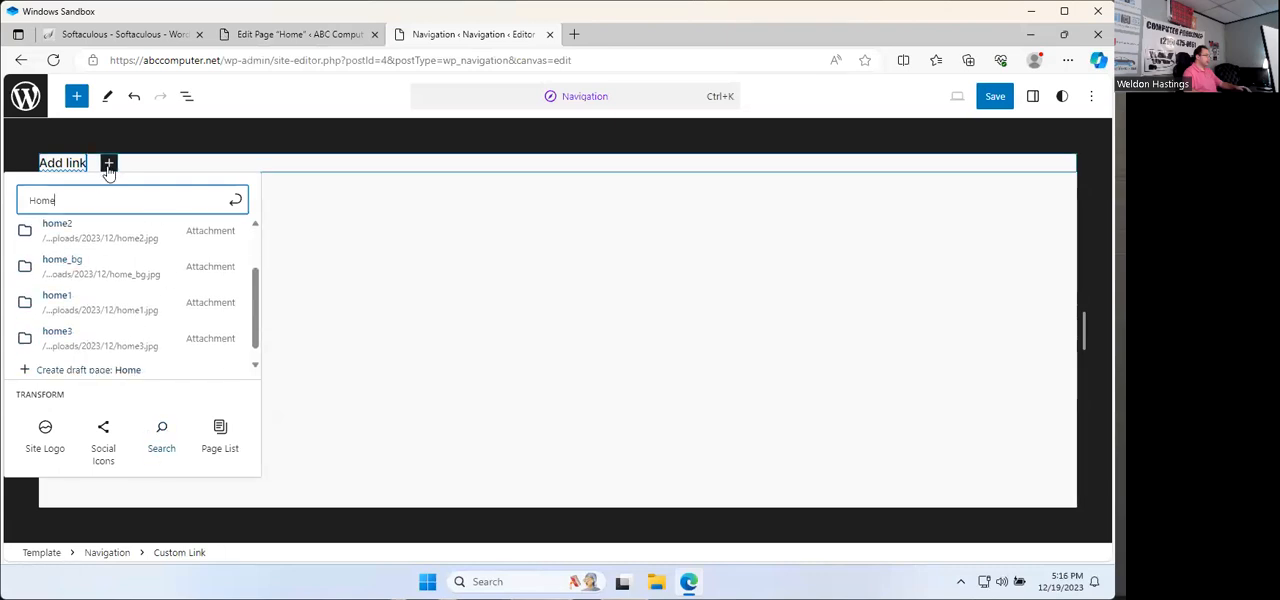
click(76, 166)
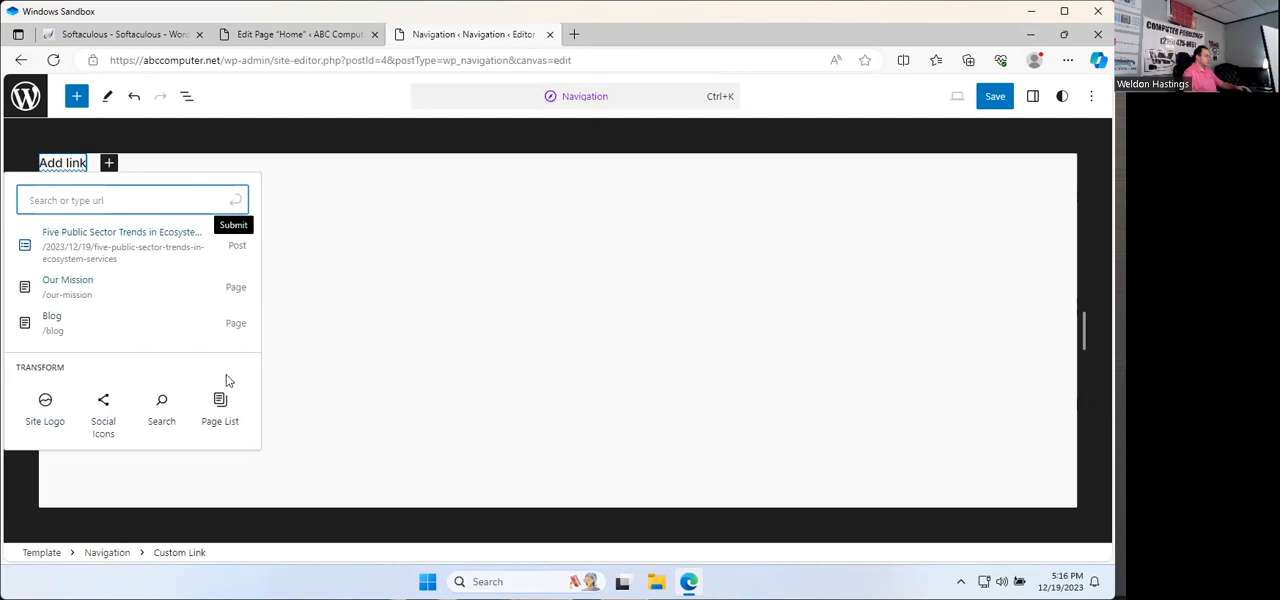
click(222, 413)
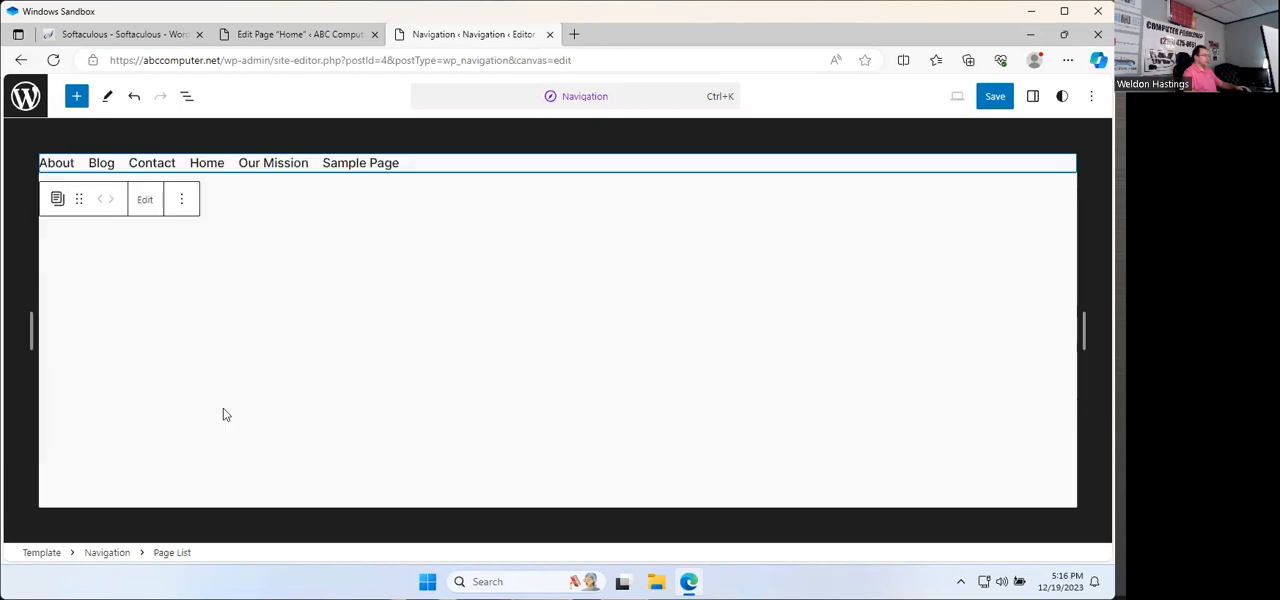
click(149, 200)
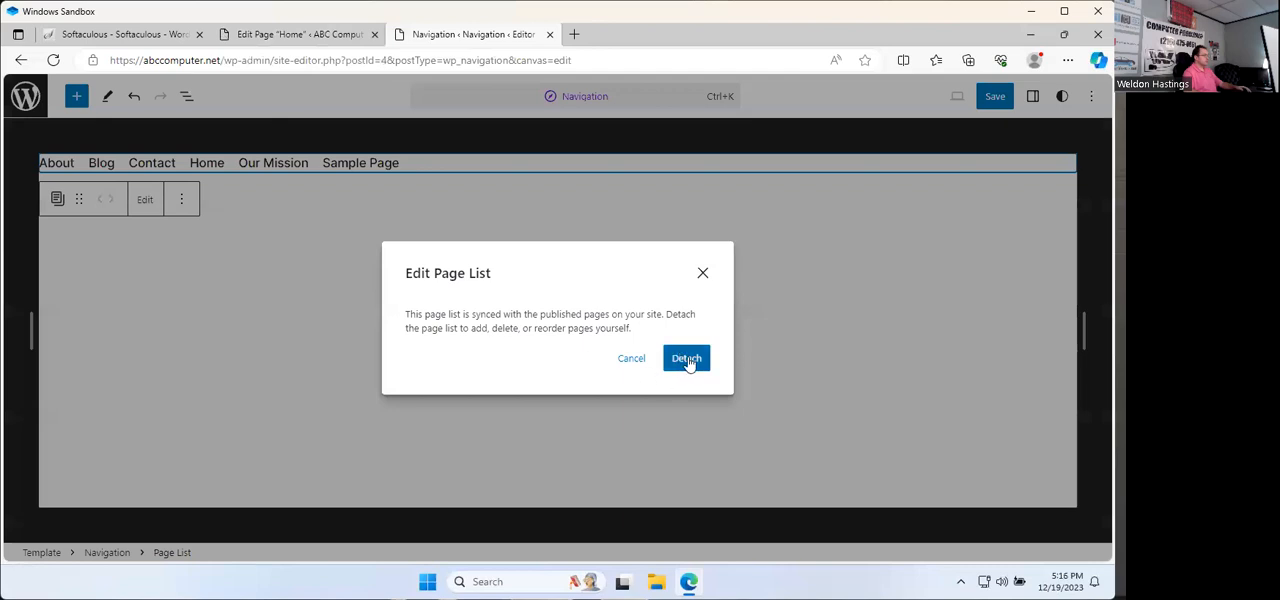
click(633, 361)
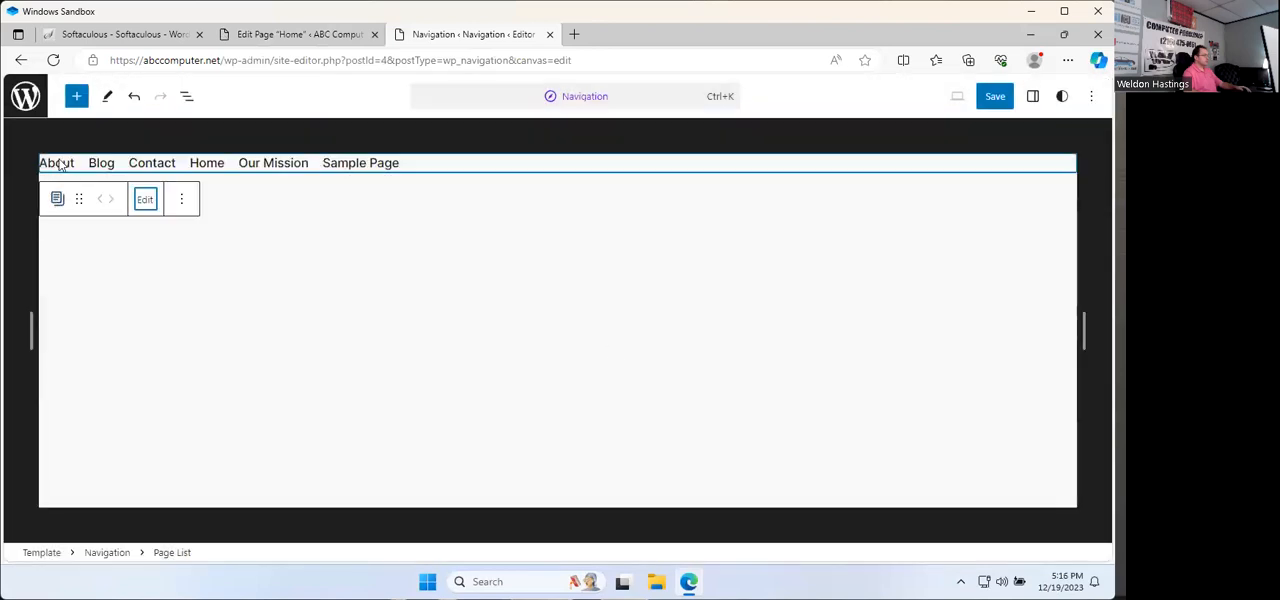
click(598, 100)
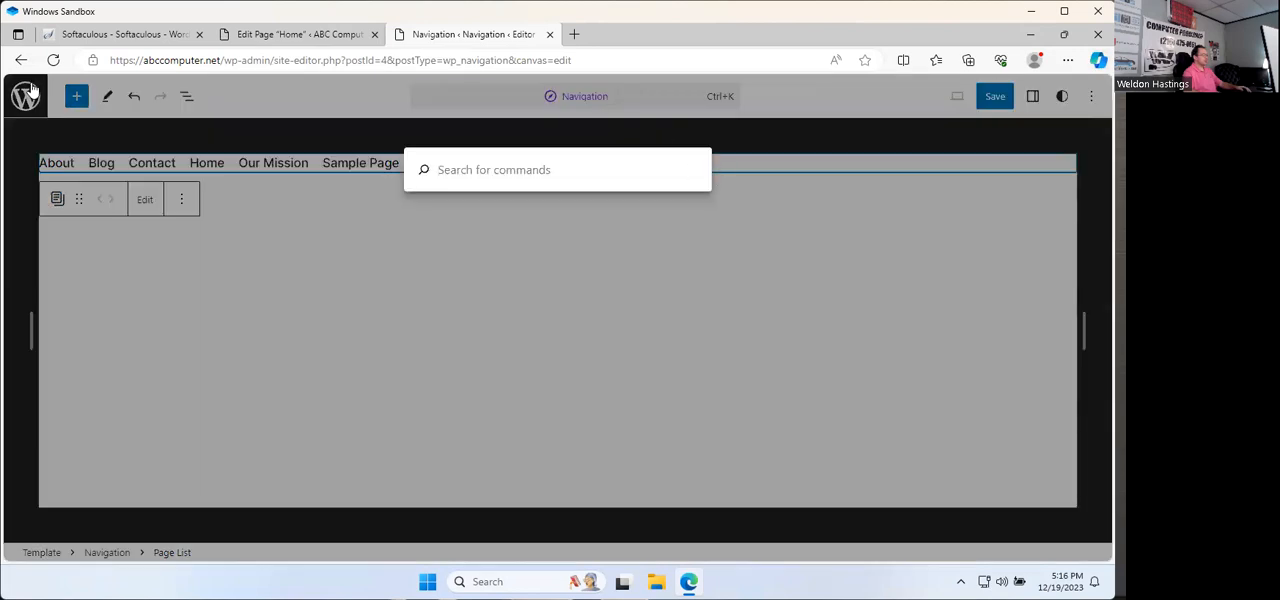
key(Escape)
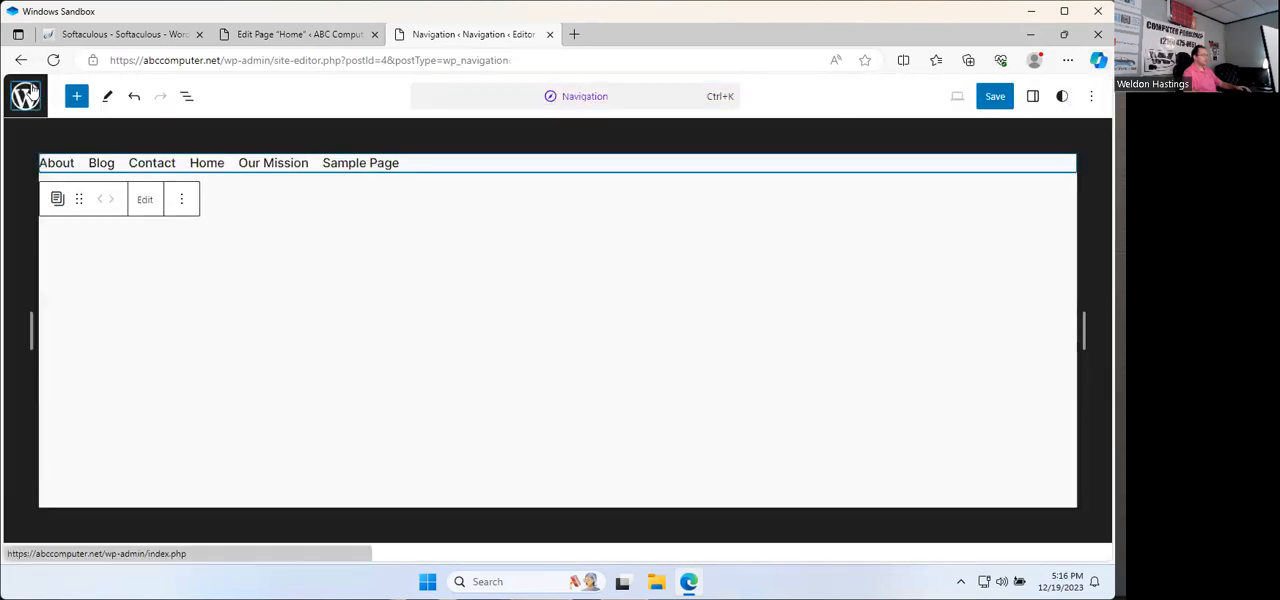
click(26, 96)
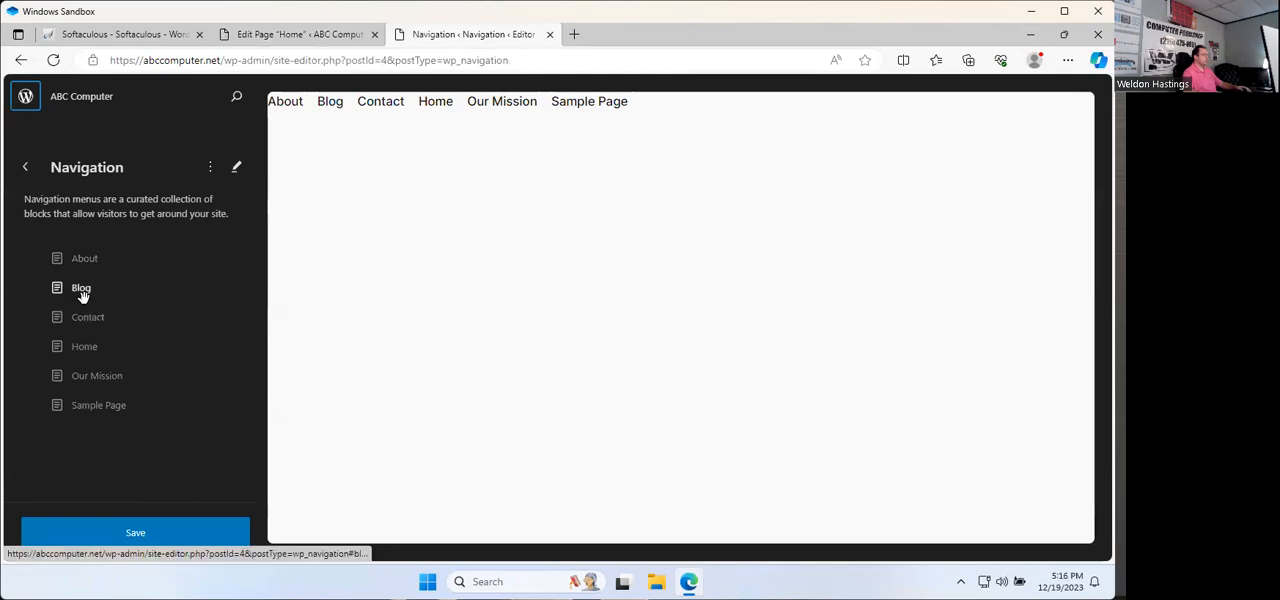
click(92, 346)
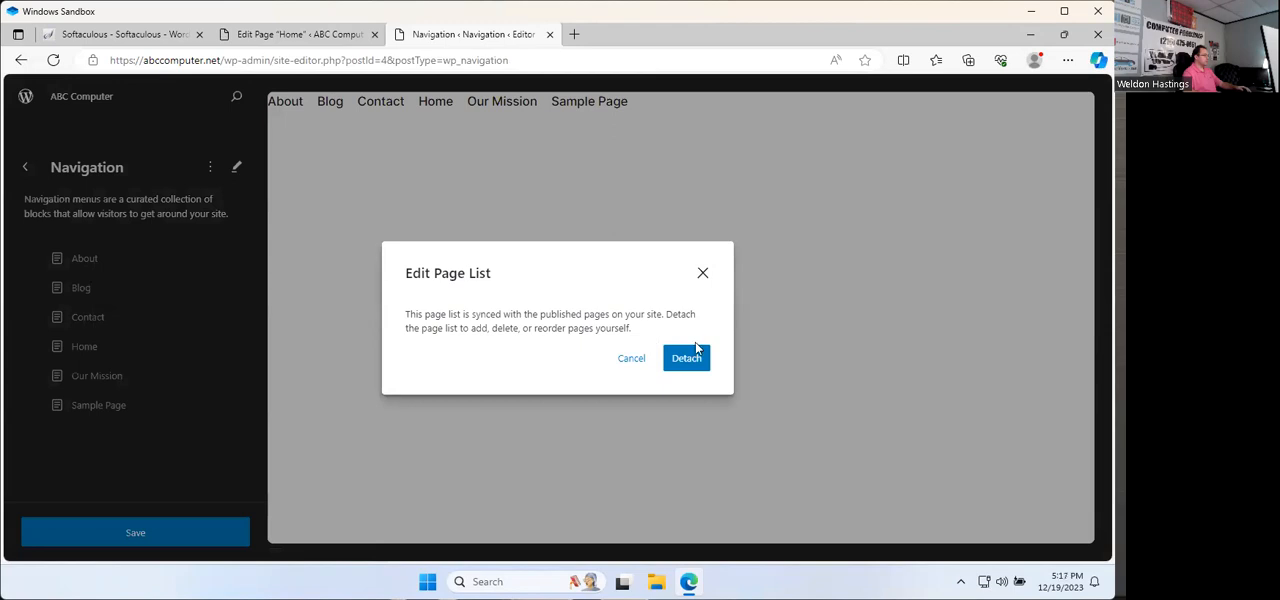
click(631, 358)
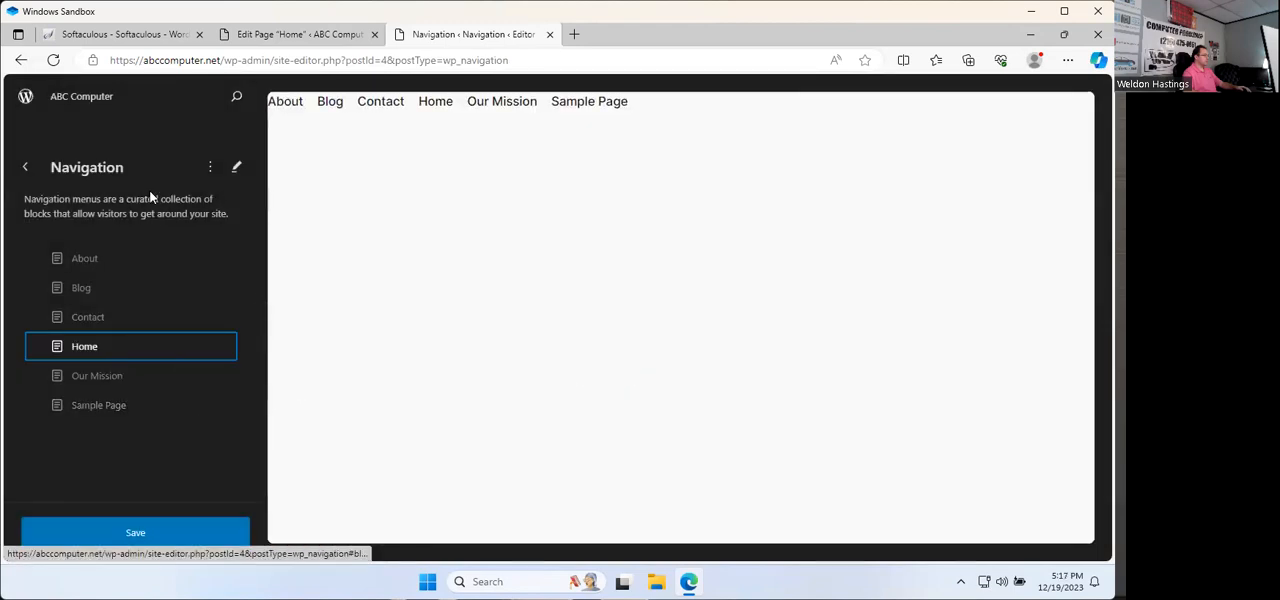
Step: Reopen the navigation menu for editing and detach its Page List from the site's published pages
click(236, 170)
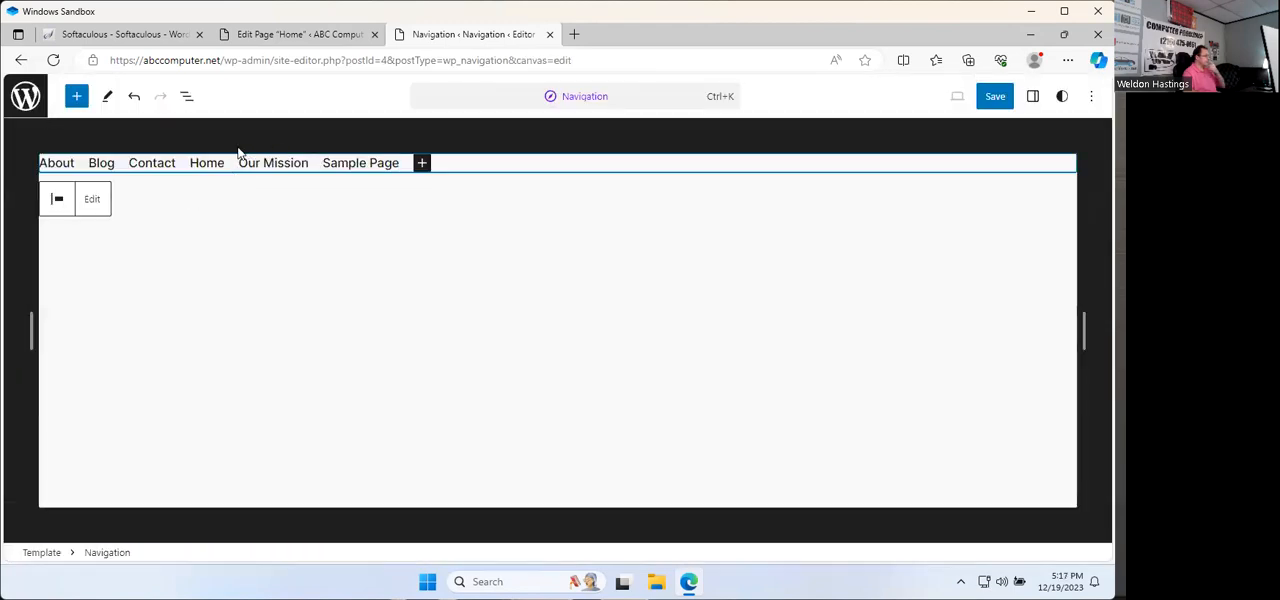
mouse_move(217, 166)
mouse_down()
mouse_move(172, 168)
mouse_move(213, 168)
mouse_up()
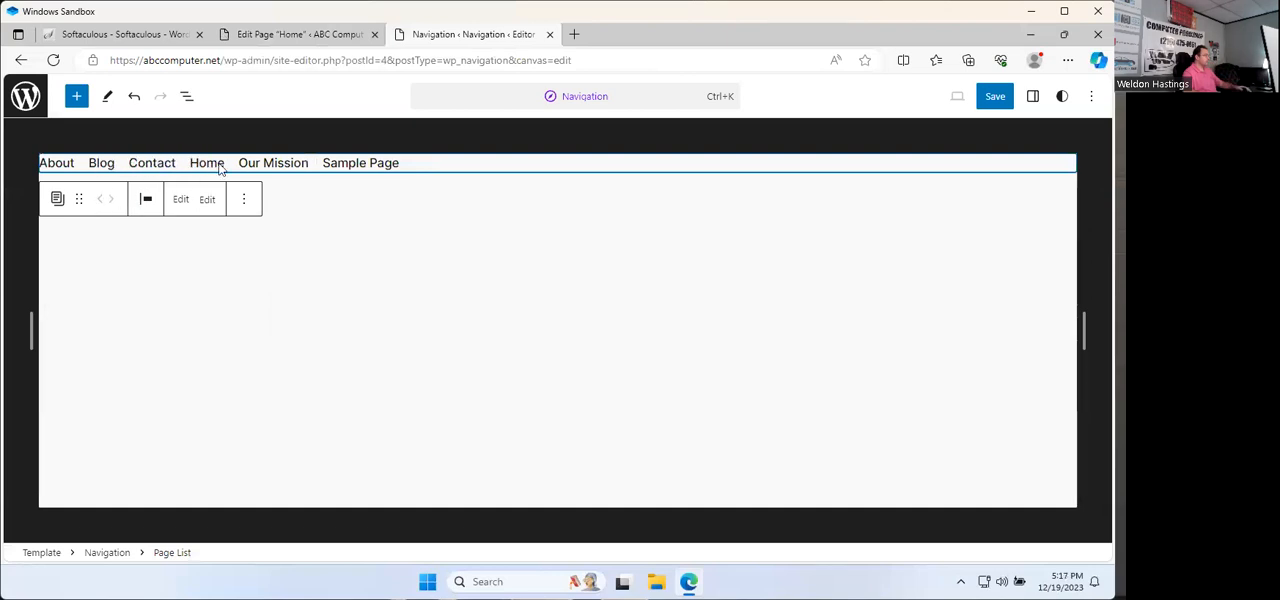
click(183, 201)
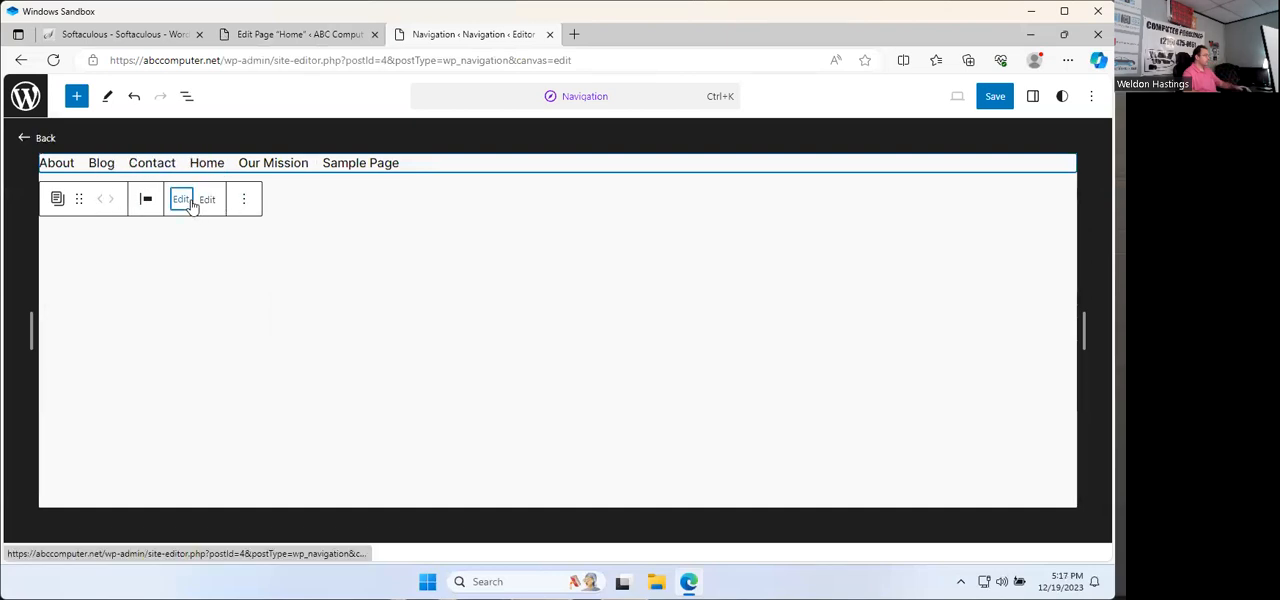
click(207, 201)
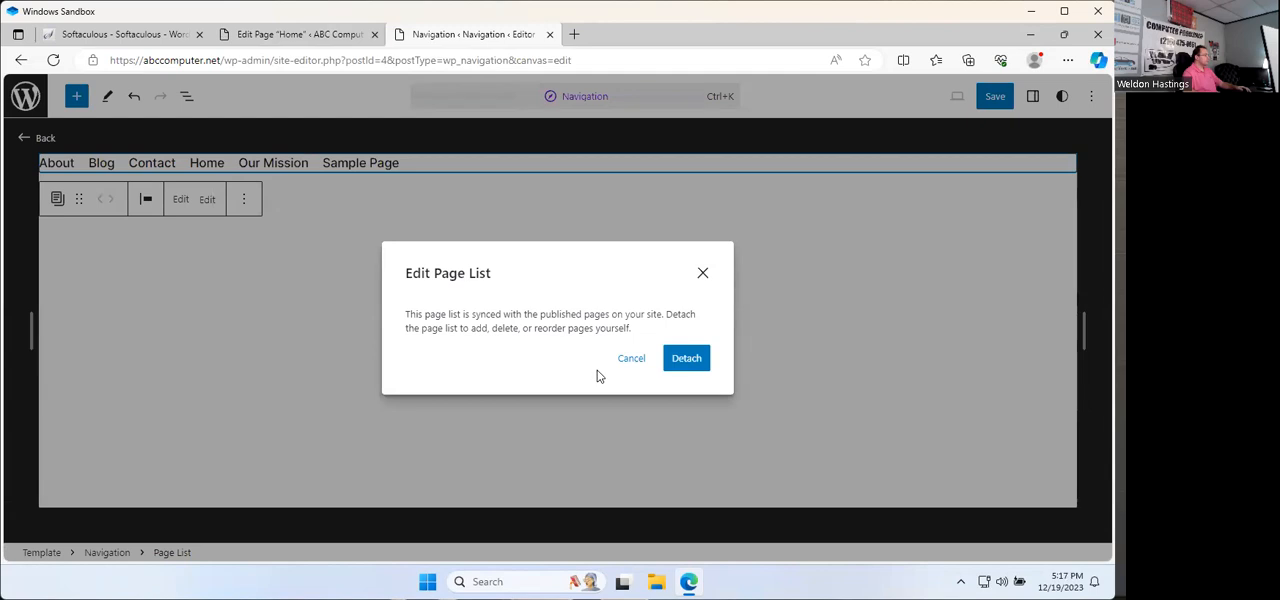
click(686, 358)
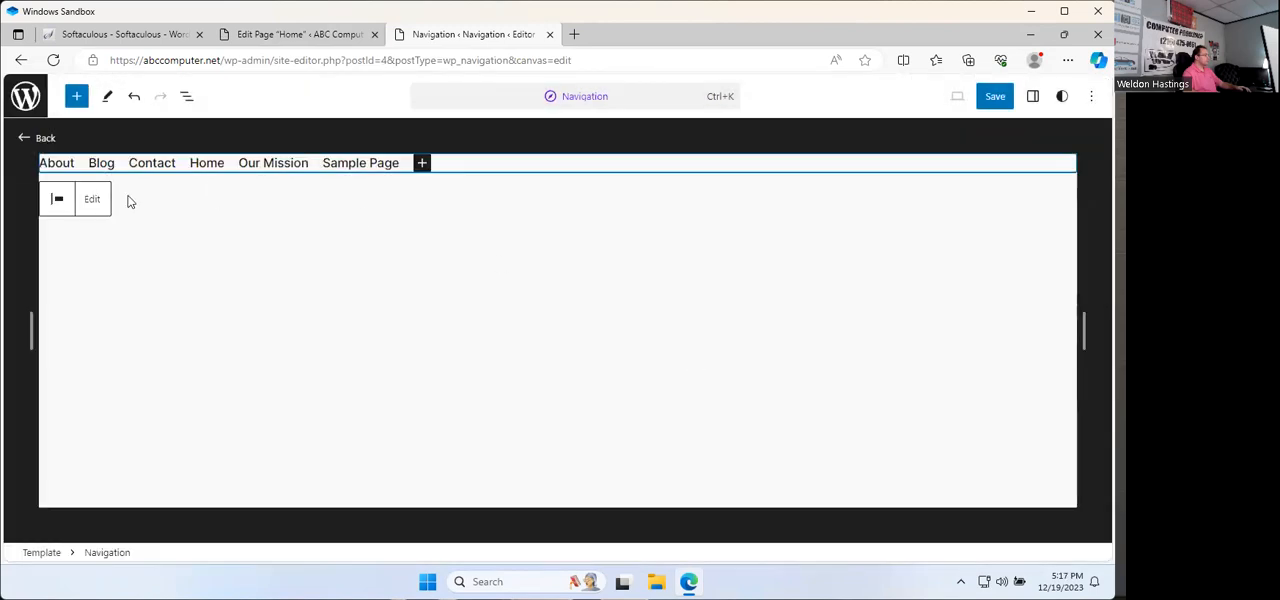
Step: Exit the navigation editor to the admin dashboard, discarding the unsaved menu changes
click(91, 199)
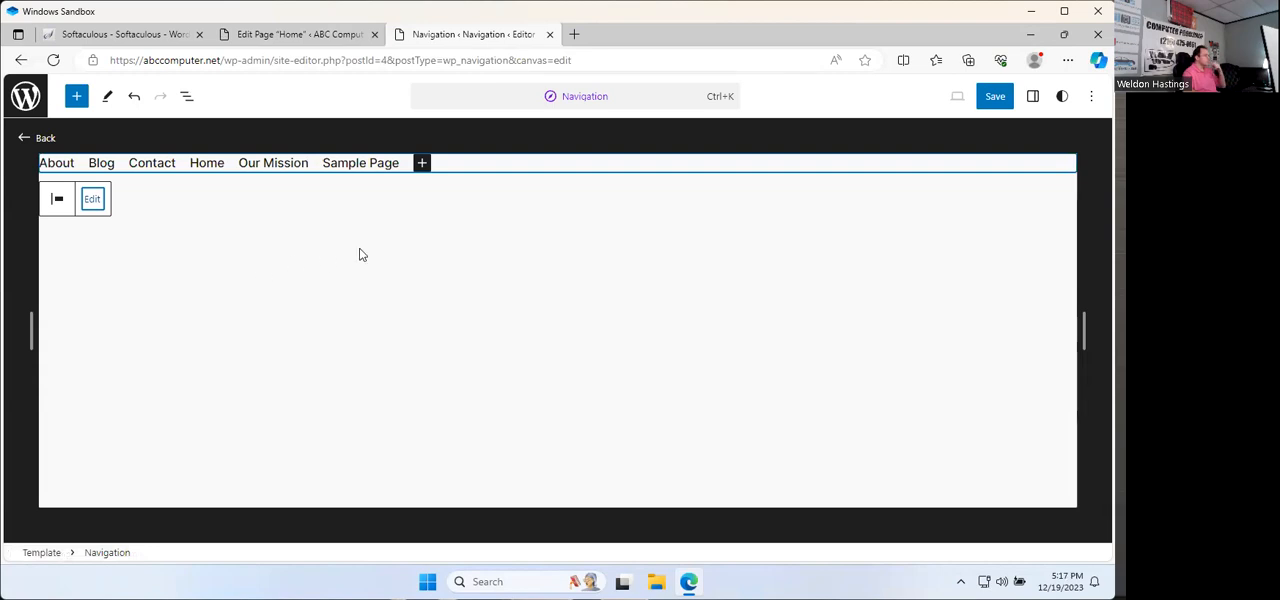
click(26, 137)
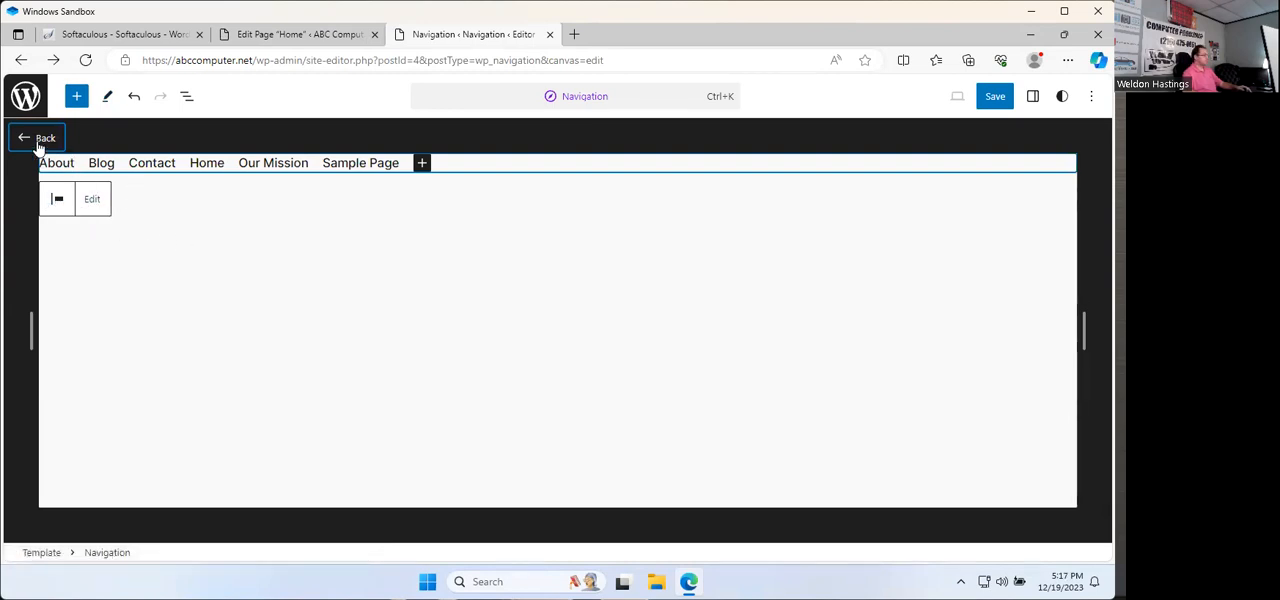
click(27, 100)
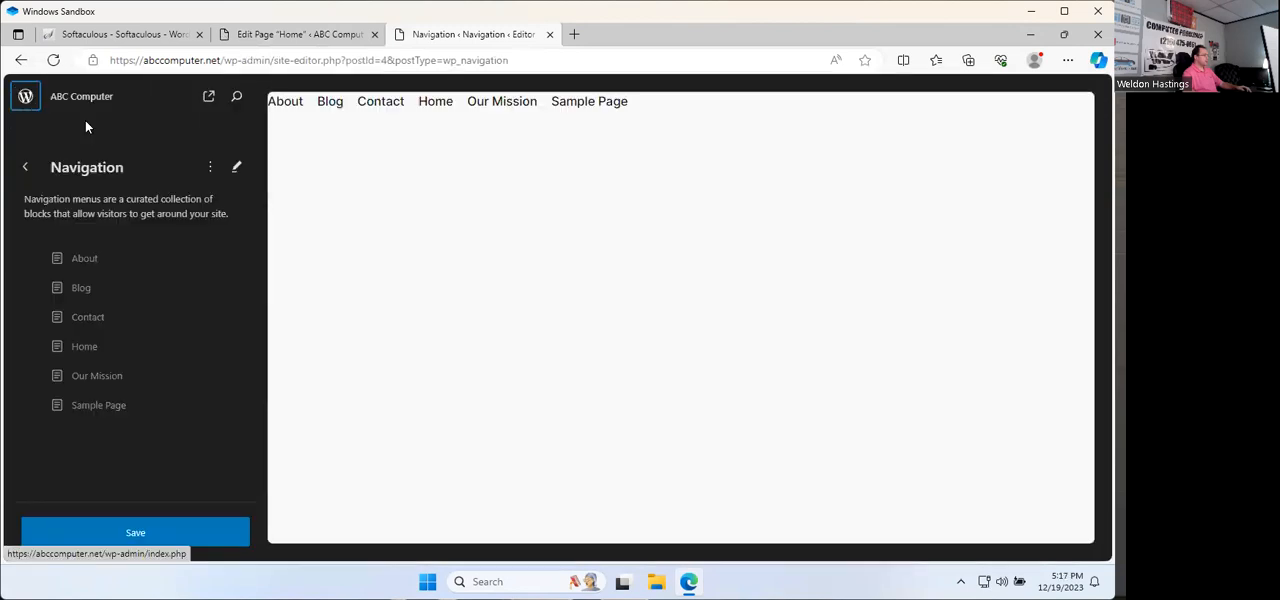
click(26, 97)
click(629, 140)
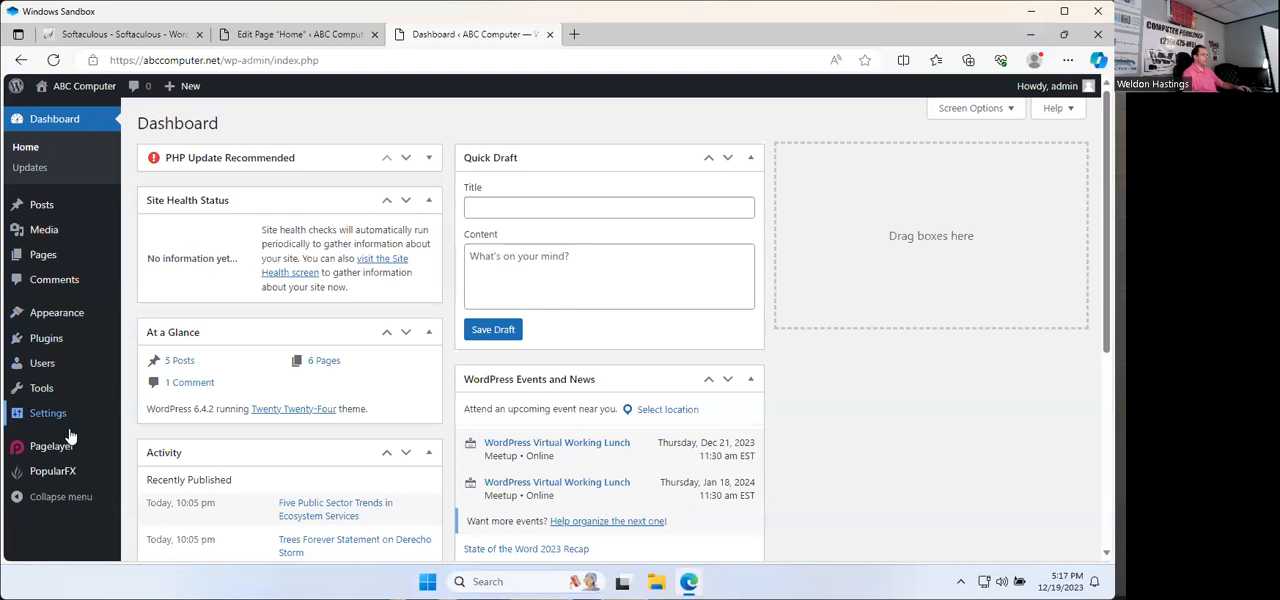
Step: Deactivate the PageLayer and PopularFX Website Templates plugins
mouse_move(74, 323)
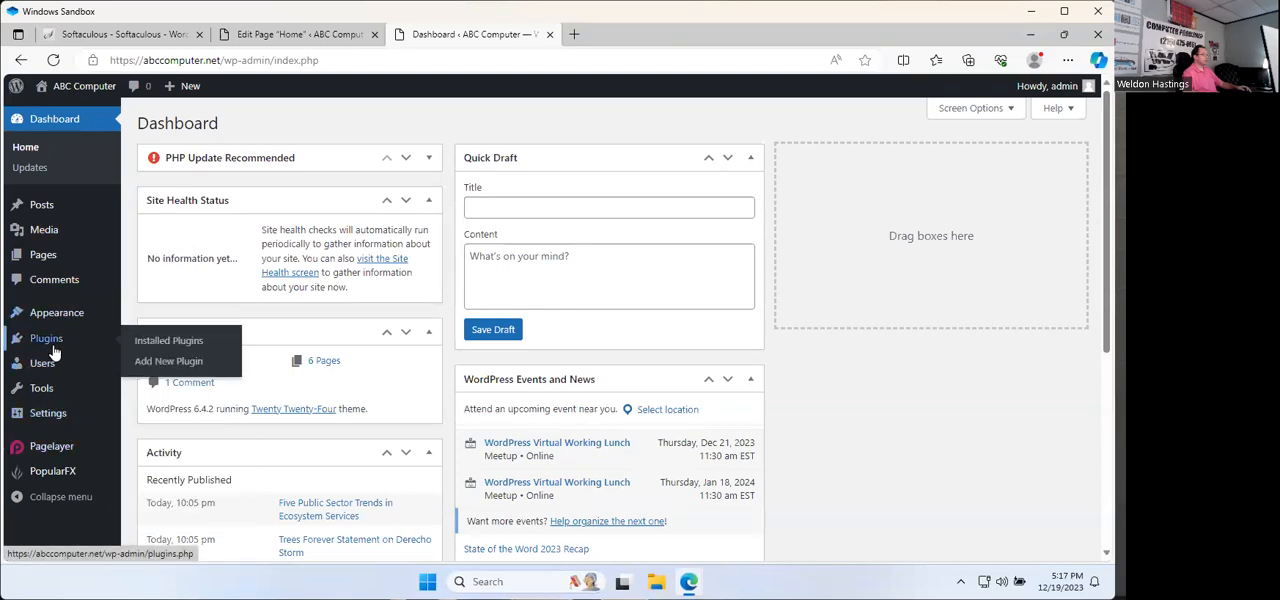
click(52, 342)
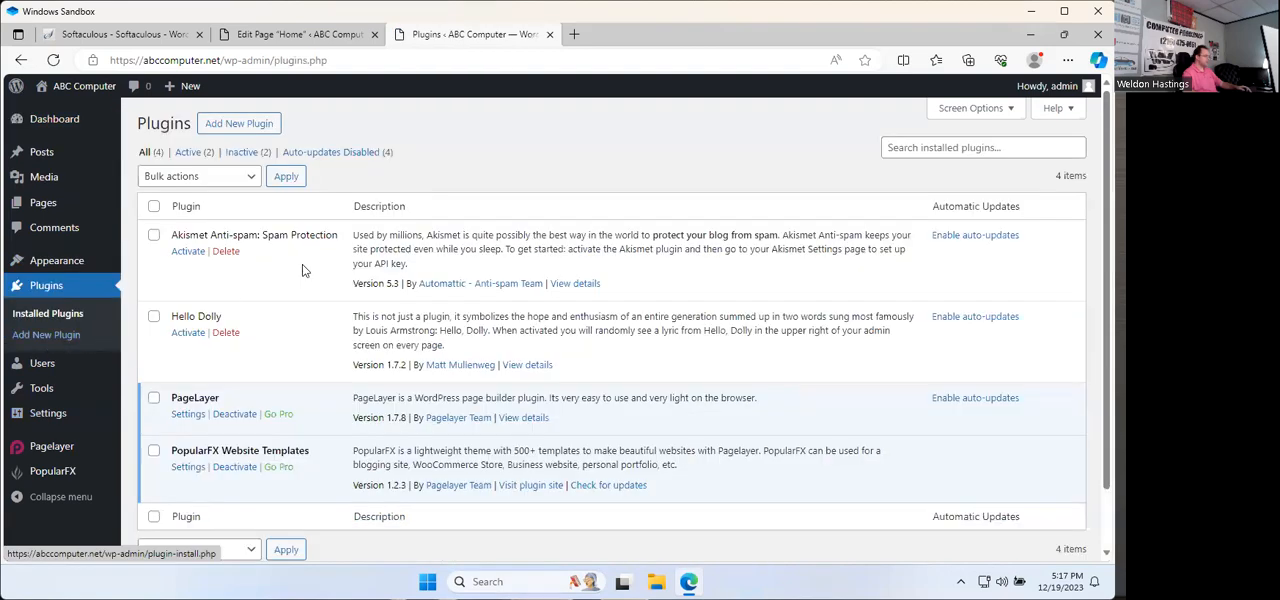
click(234, 416)
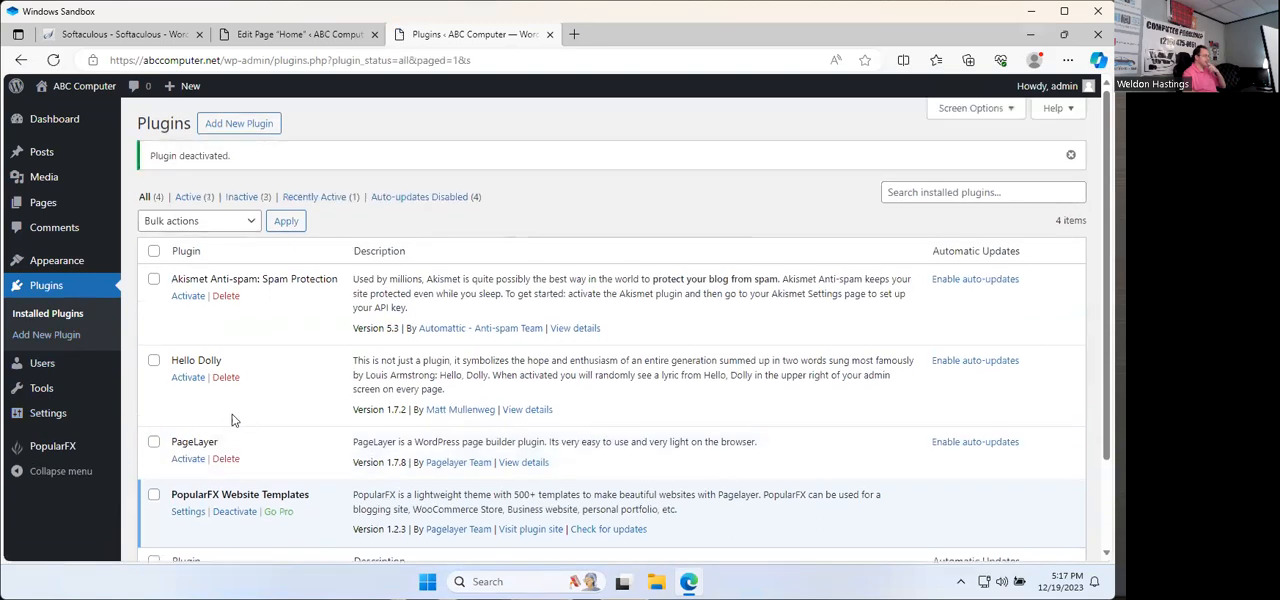
scroll(240, 460, down, 1)
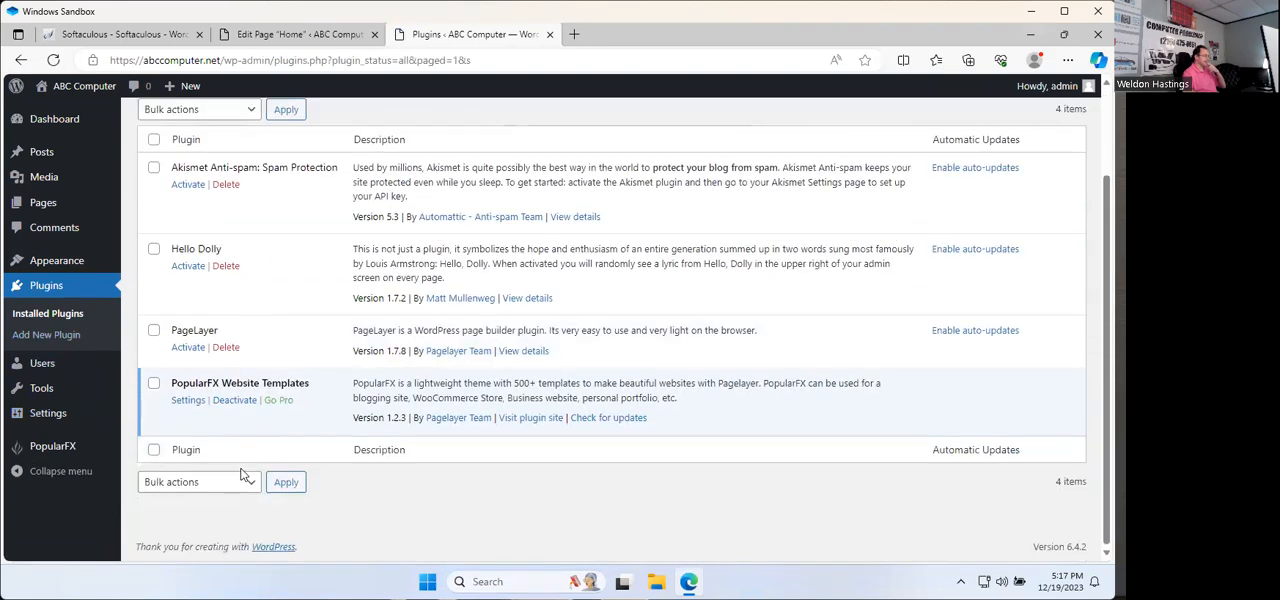
click(235, 400)
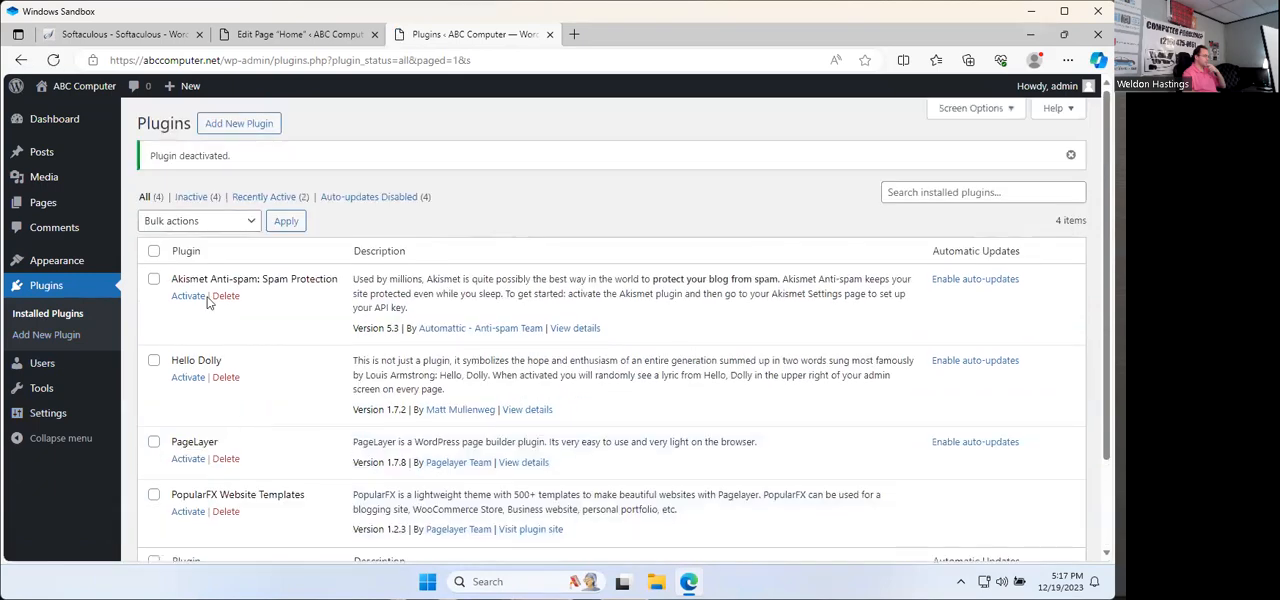
click(57, 262)
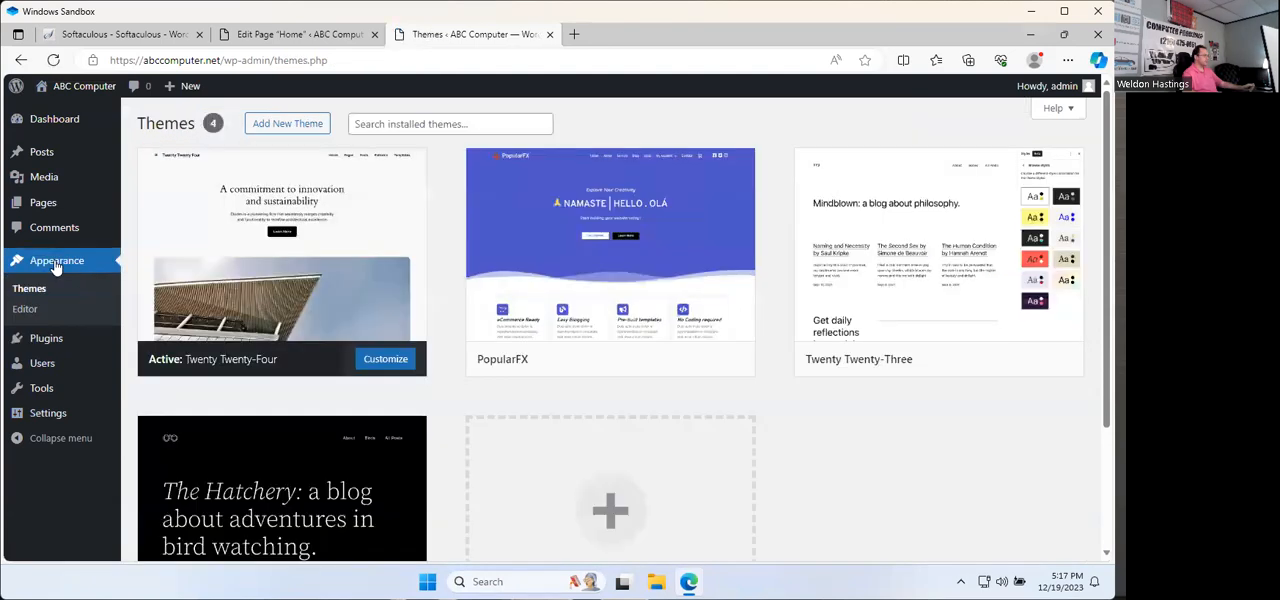
click(385, 361)
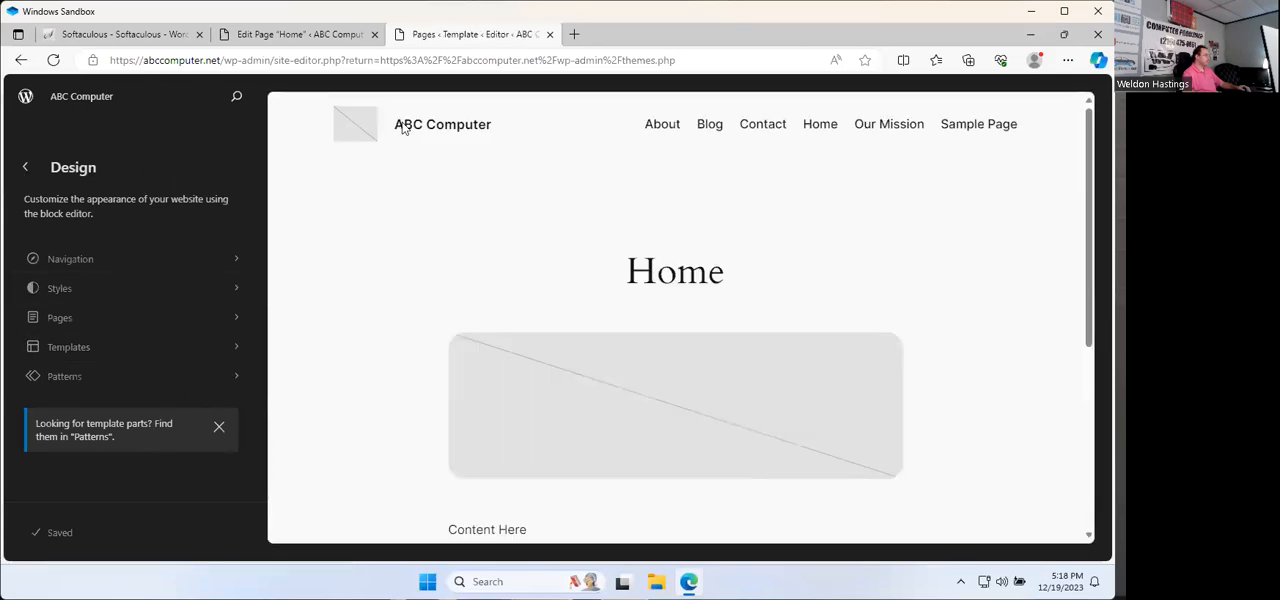
click(24, 171)
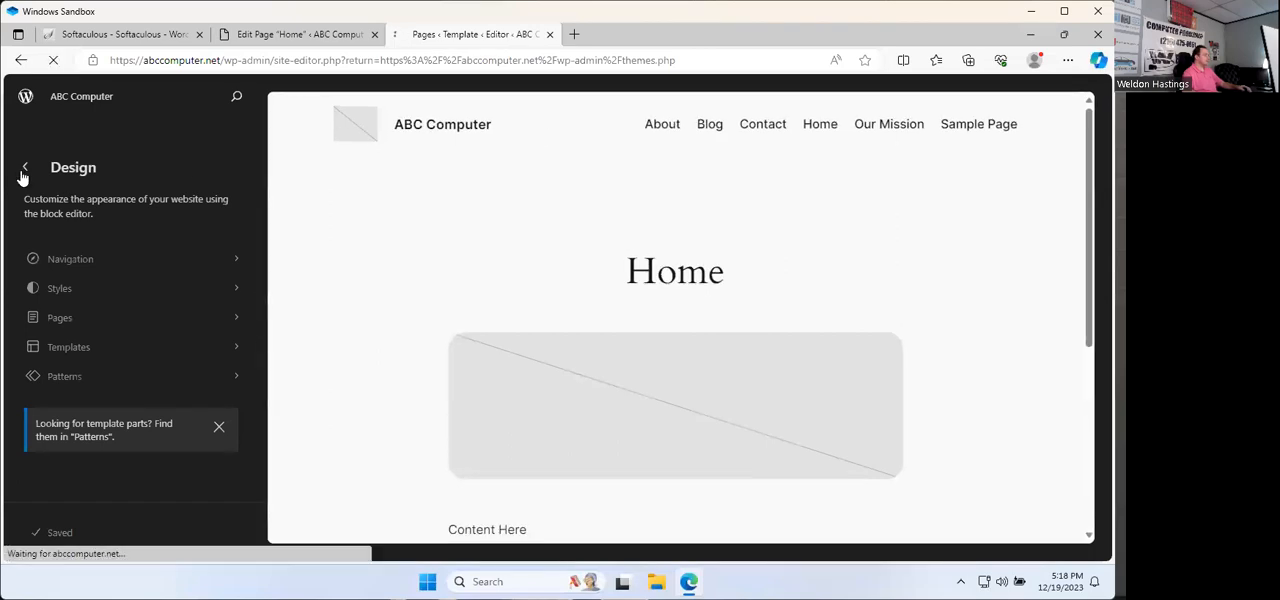
Step: View the details of the active Twenty Twenty-Four theme and start customizing it in the site editor
mouse_move(40, 318)
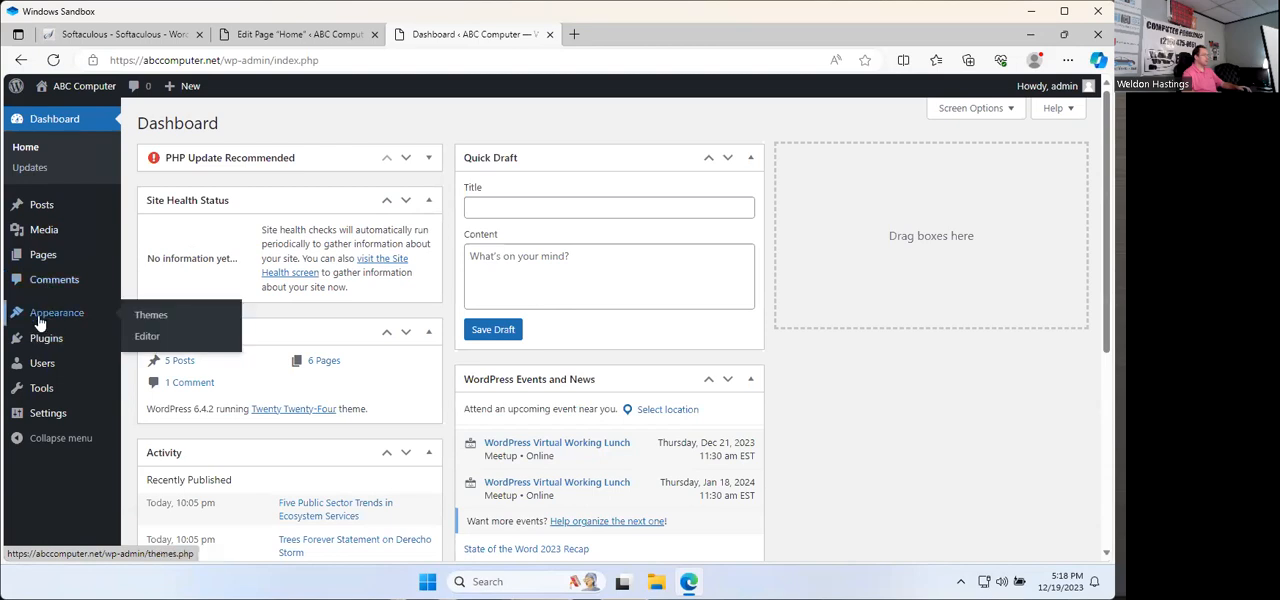
click(38, 324)
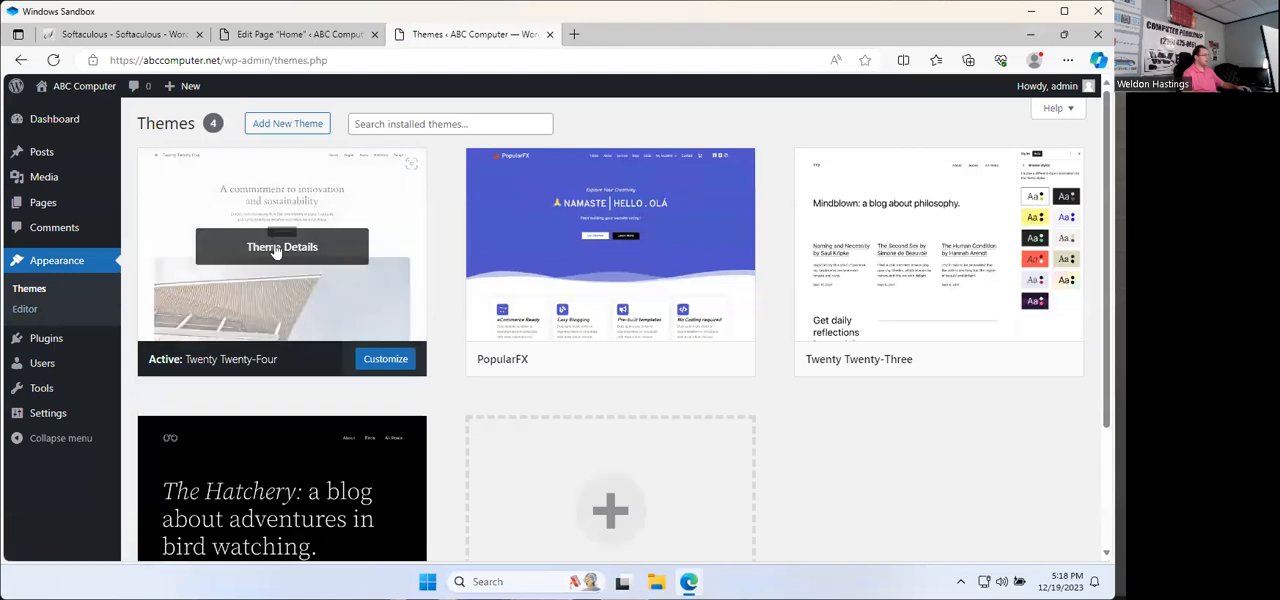
click(265, 222)
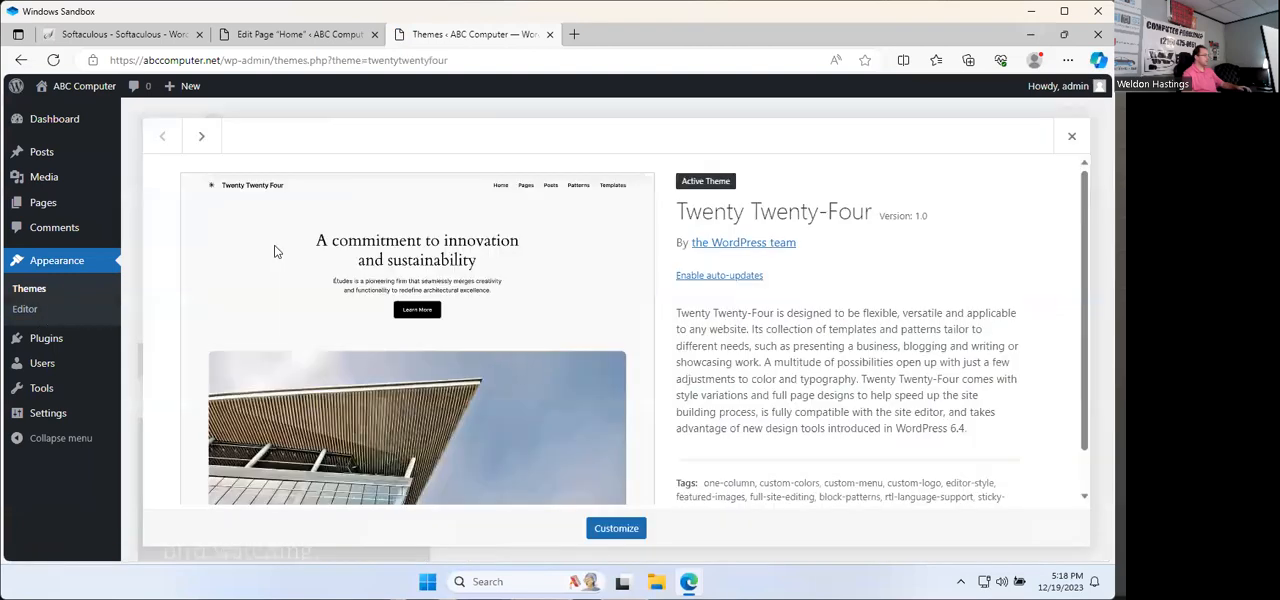
click(719, 277)
click(616, 530)
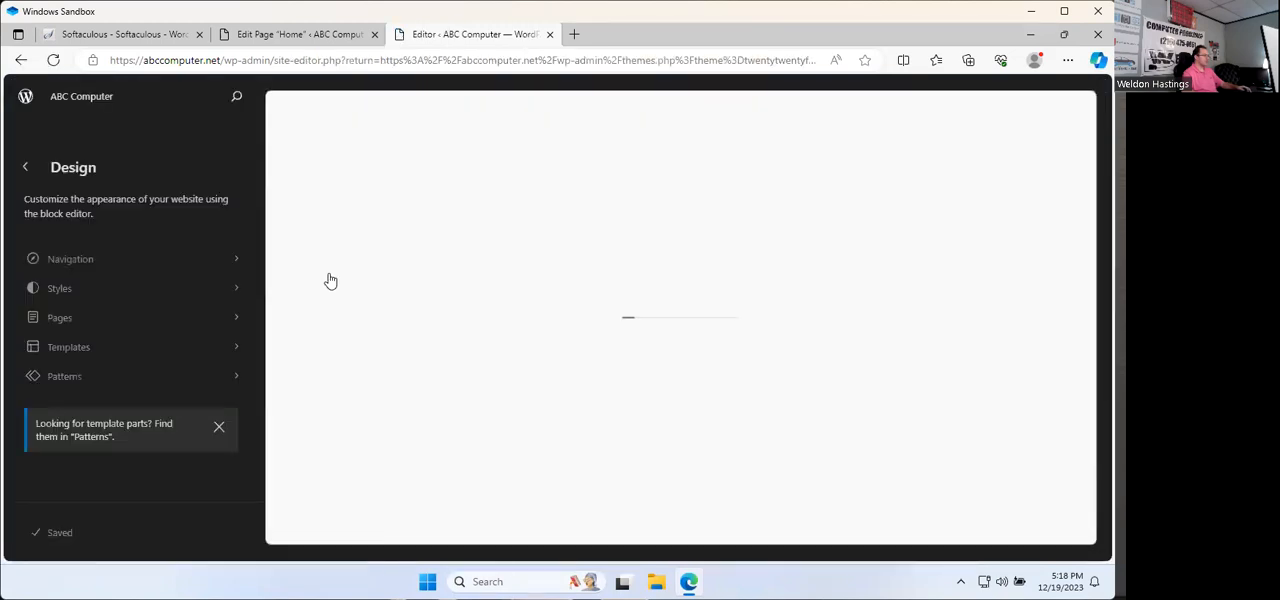
Step: Open the site's navigation menu for editing and convert its Page List into individually editable page links
click(111, 262)
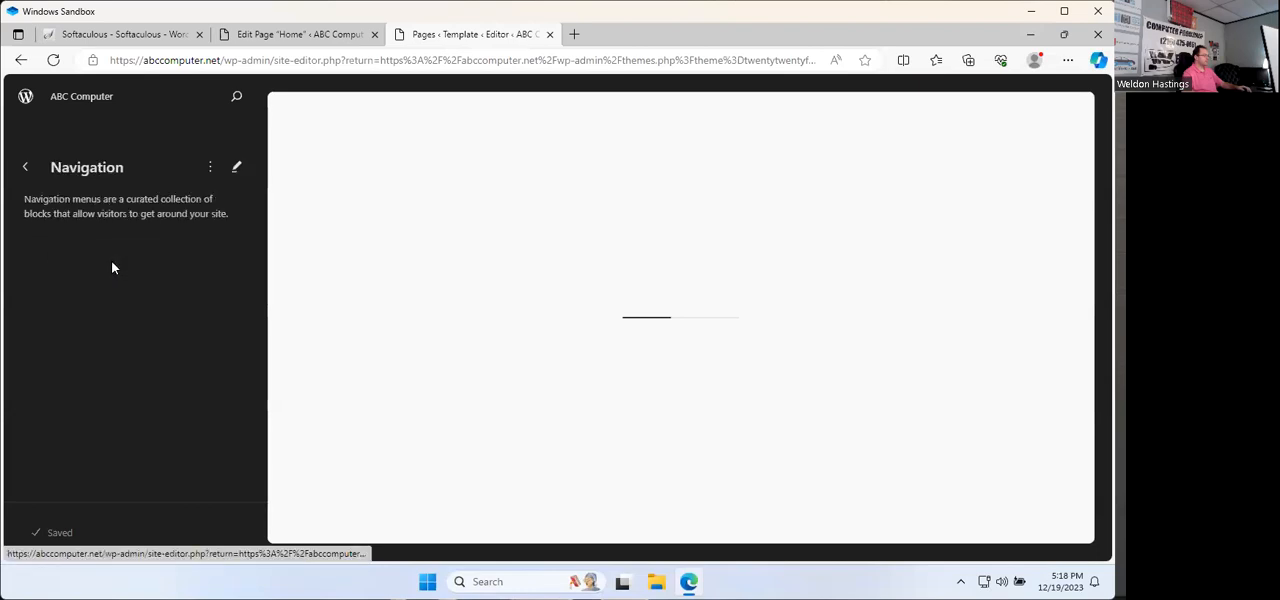
click(212, 168)
click(237, 168)
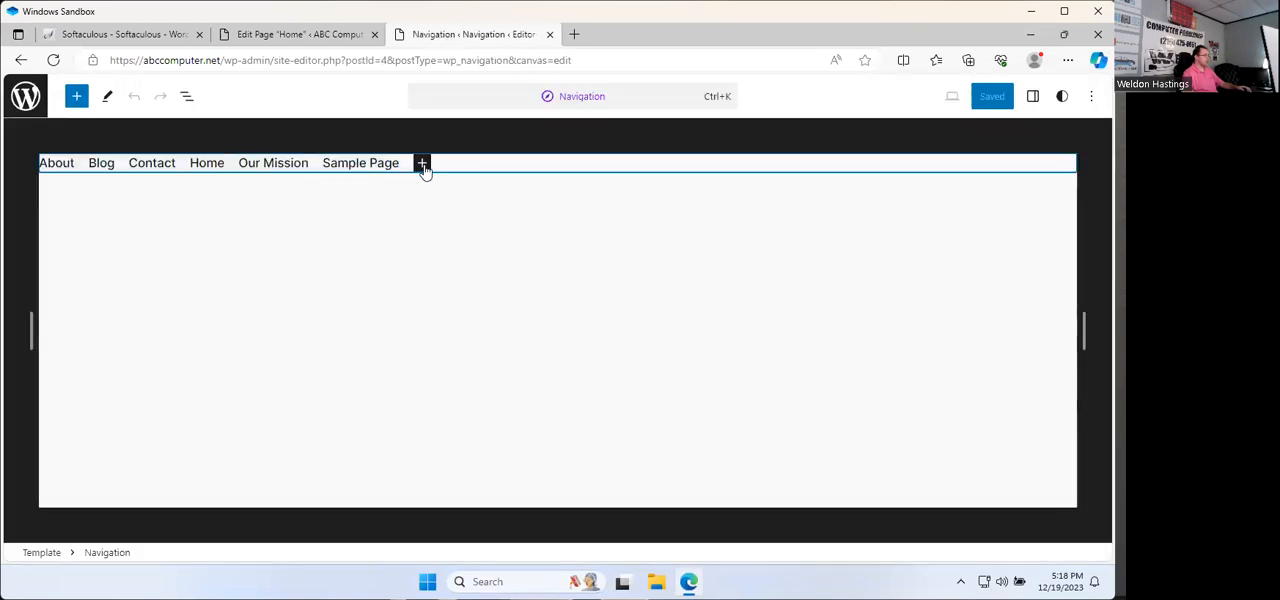
click(363, 166)
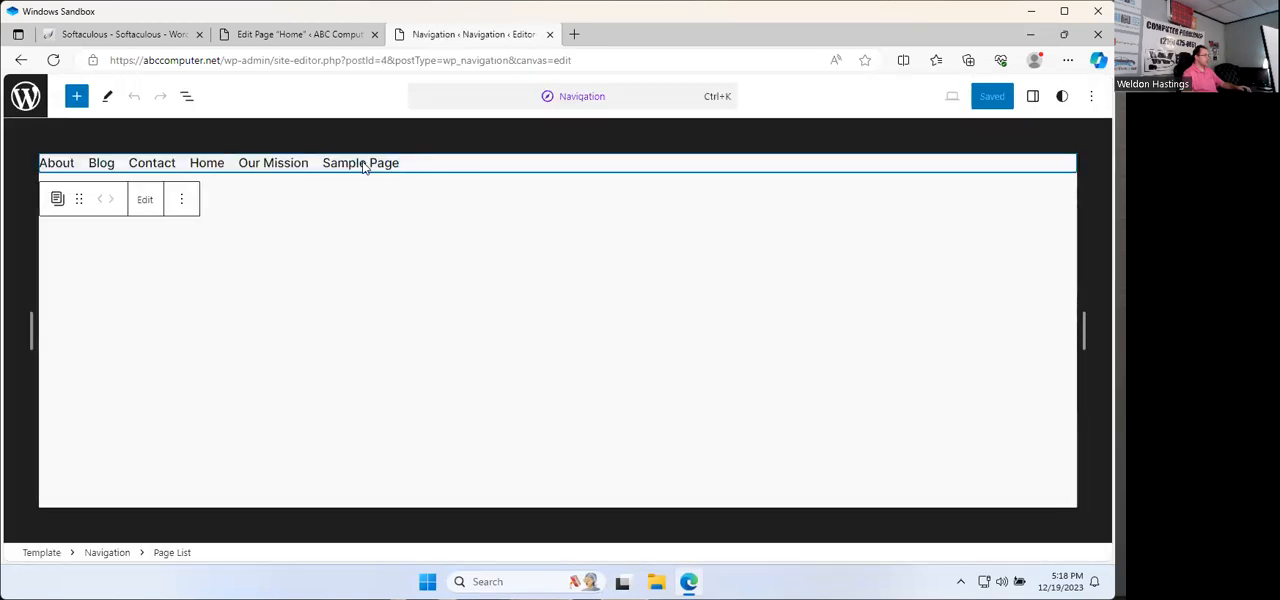
click(145, 200)
click(686, 360)
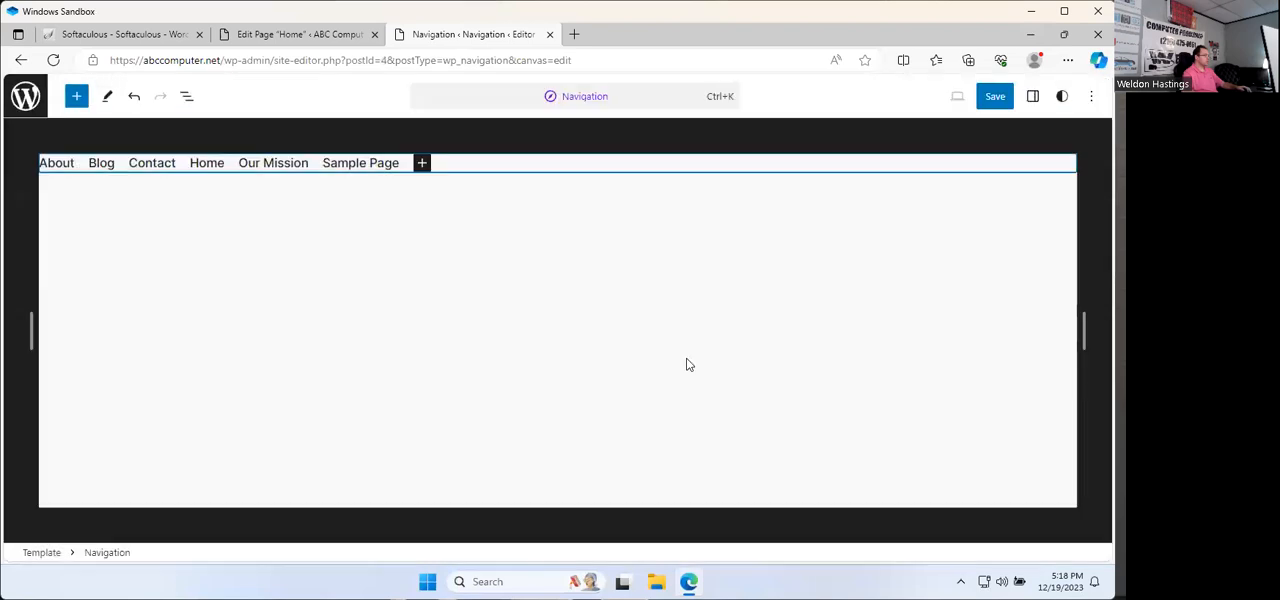
Step: Clear the labels of the Sample Page and Our Mission links in the navigation menu
click(360, 163)
key(ctrl+a)
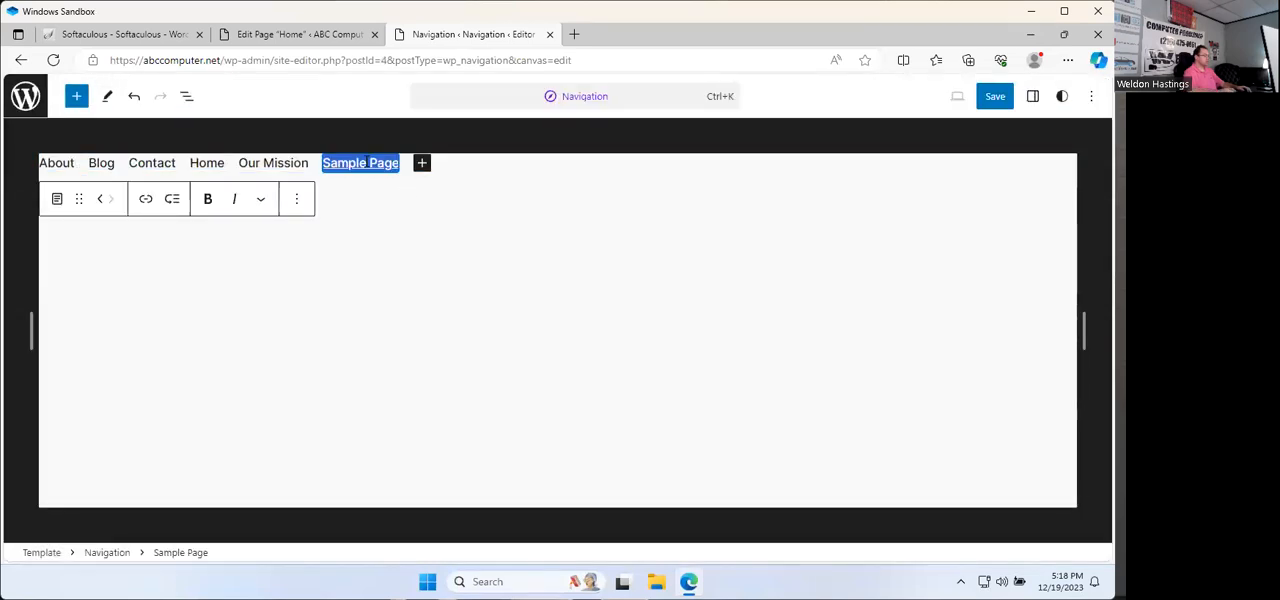
key(BackSpace)
click(273, 163)
key(ctrl+a)
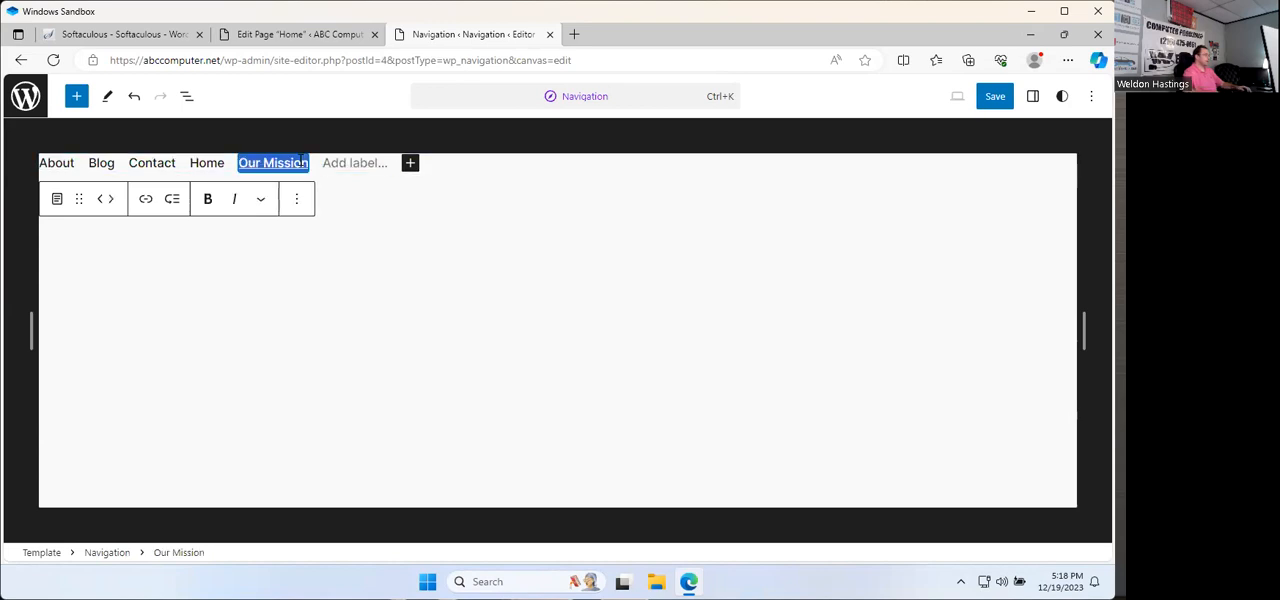
key(BackSpace)
Step: Move the Home link to the first position in the navigation menu
click(207, 163)
key(ctrl+a)
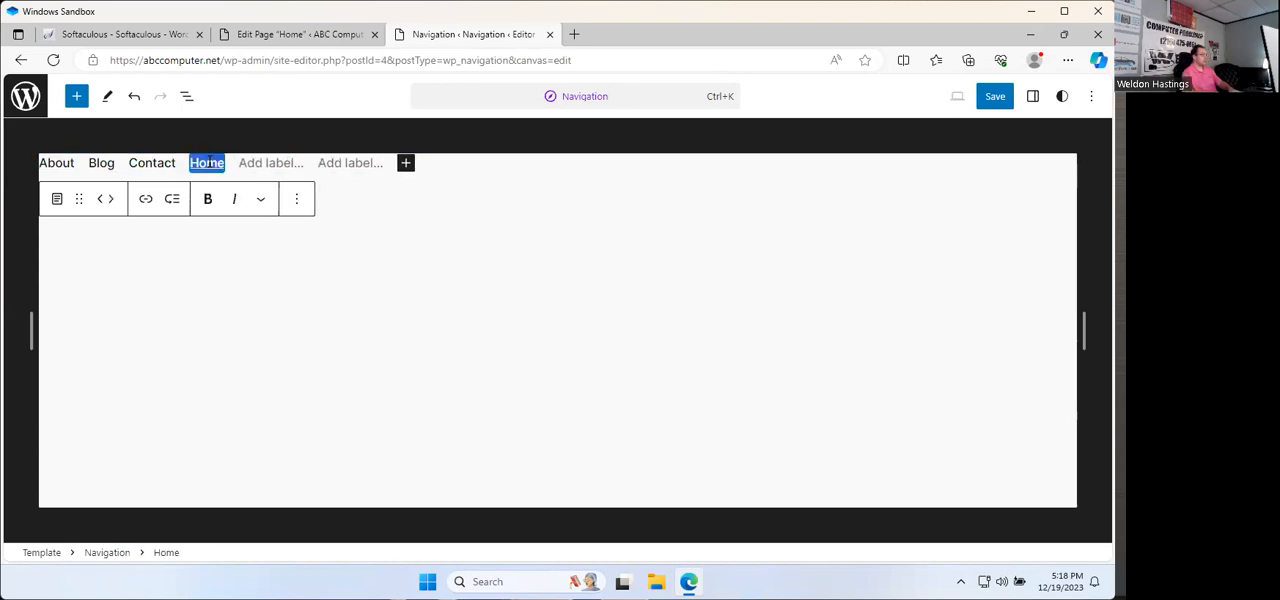
click(103, 202)
click(103, 202)
click(102, 203)
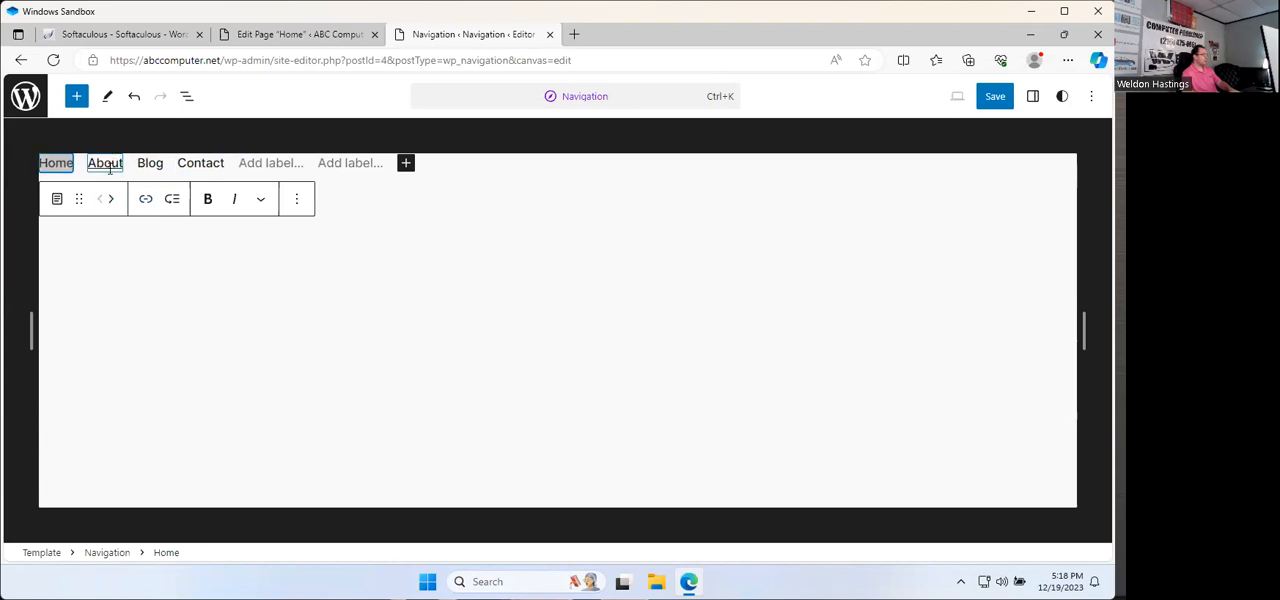
Step: Relabel the About link as "Services" and the Blog link as "News"
double_click(108, 165)
text(Services)
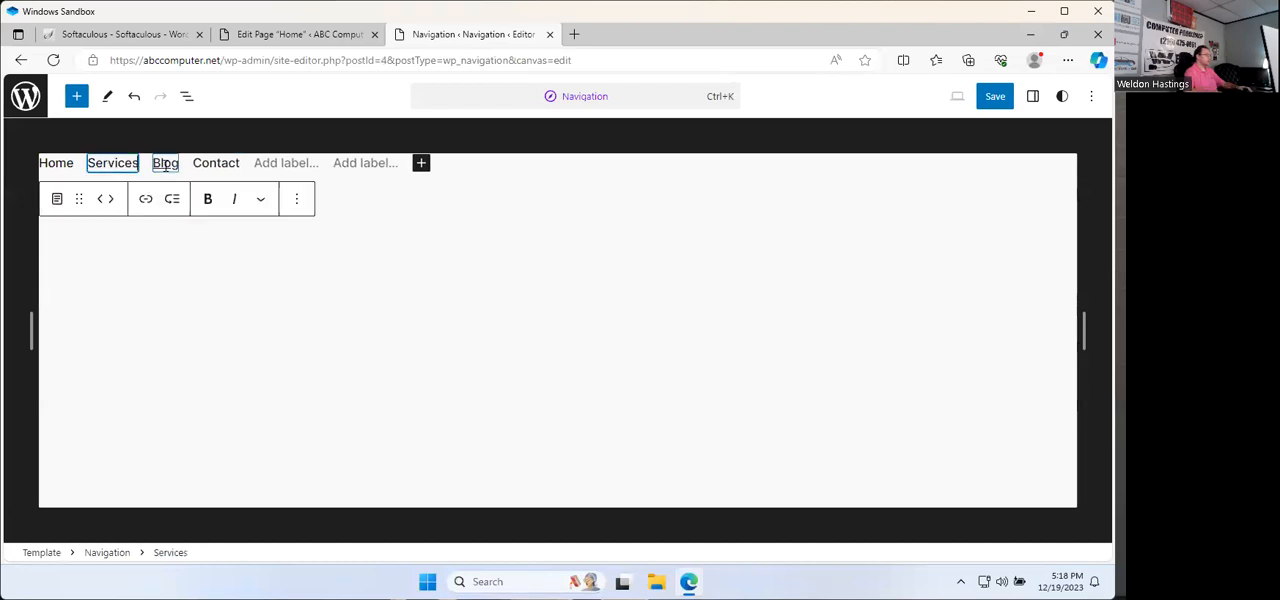
double_click(165, 164)
text(News)
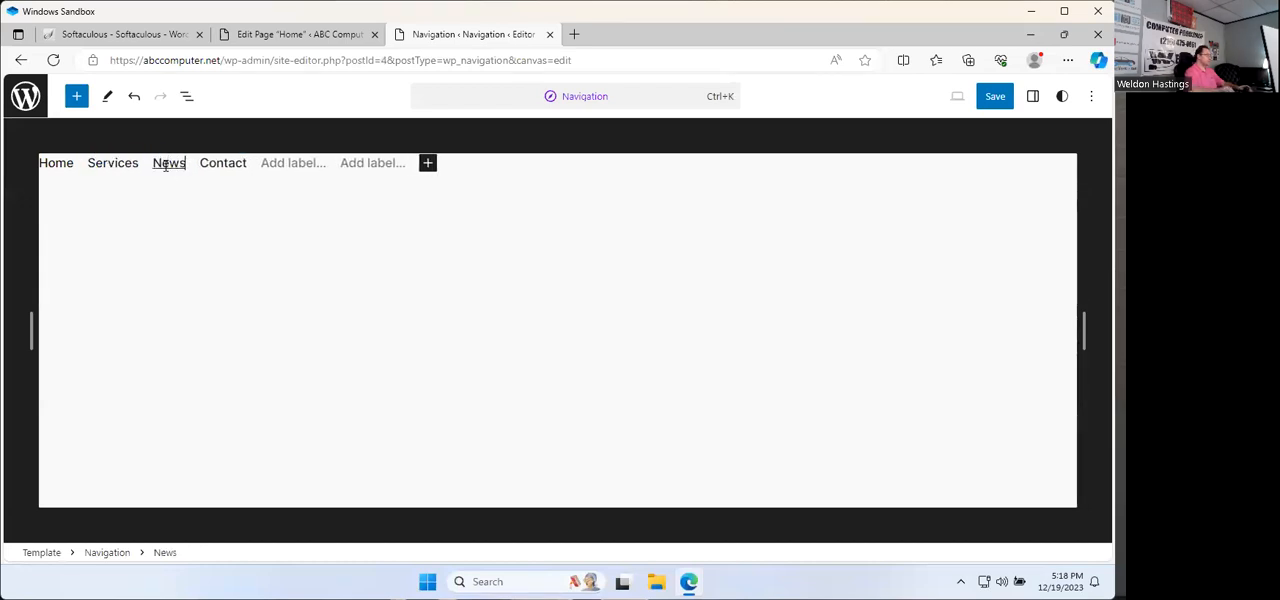
Step: Delete the two unlabeled page links at the end of the navigation menu
click(406, 166)
click(296, 199)
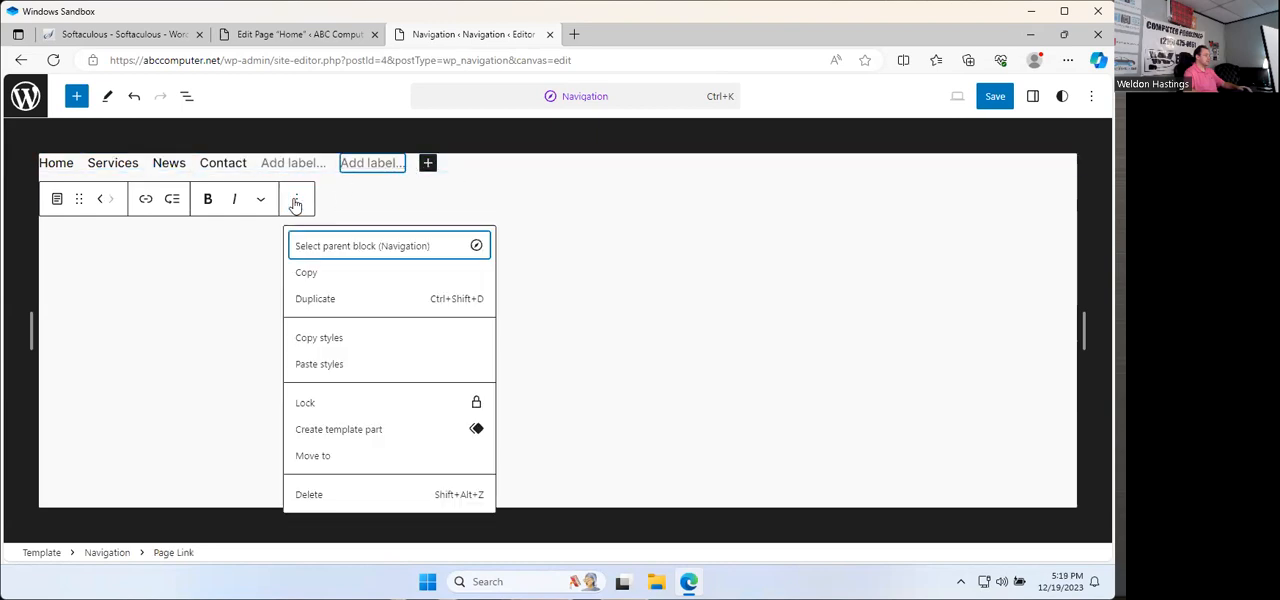
click(310, 495)
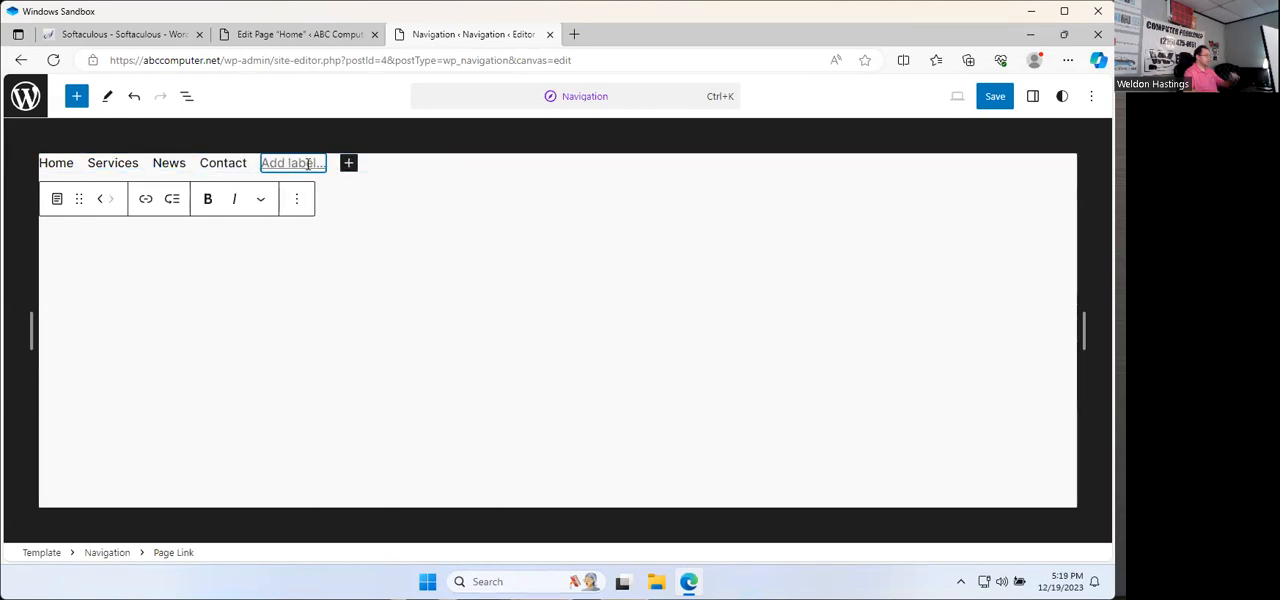
click(296, 199)
click(357, 489)
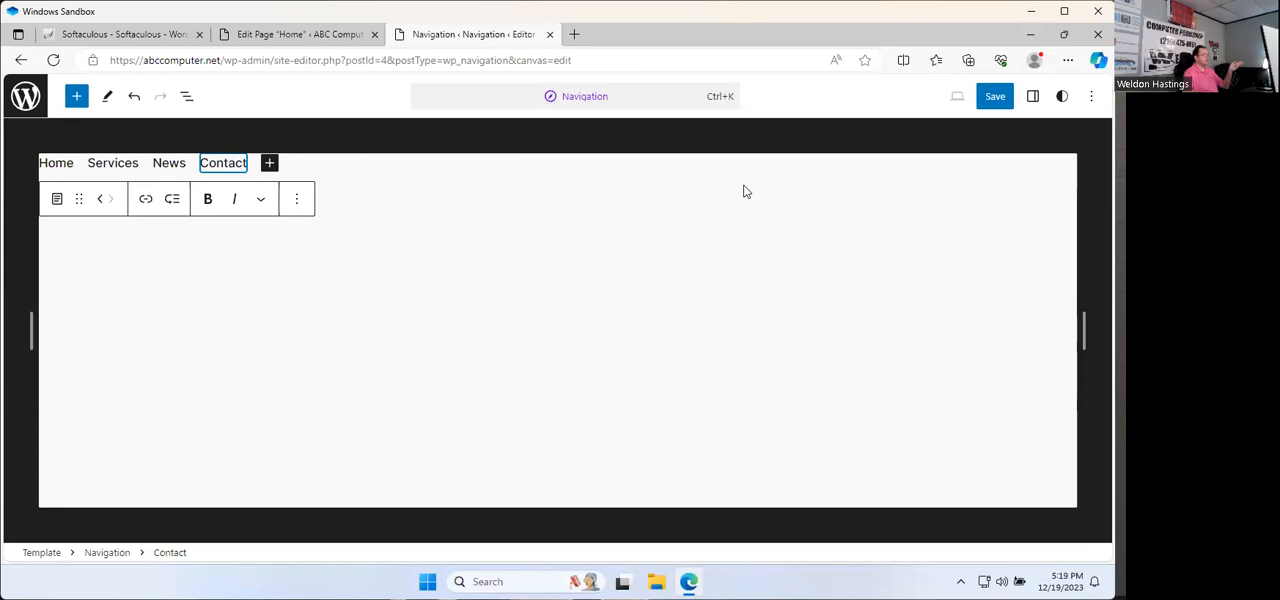
Step: Save the navigation menu changes, exit the site editor and open the live ABC Computer site
click(997, 104)
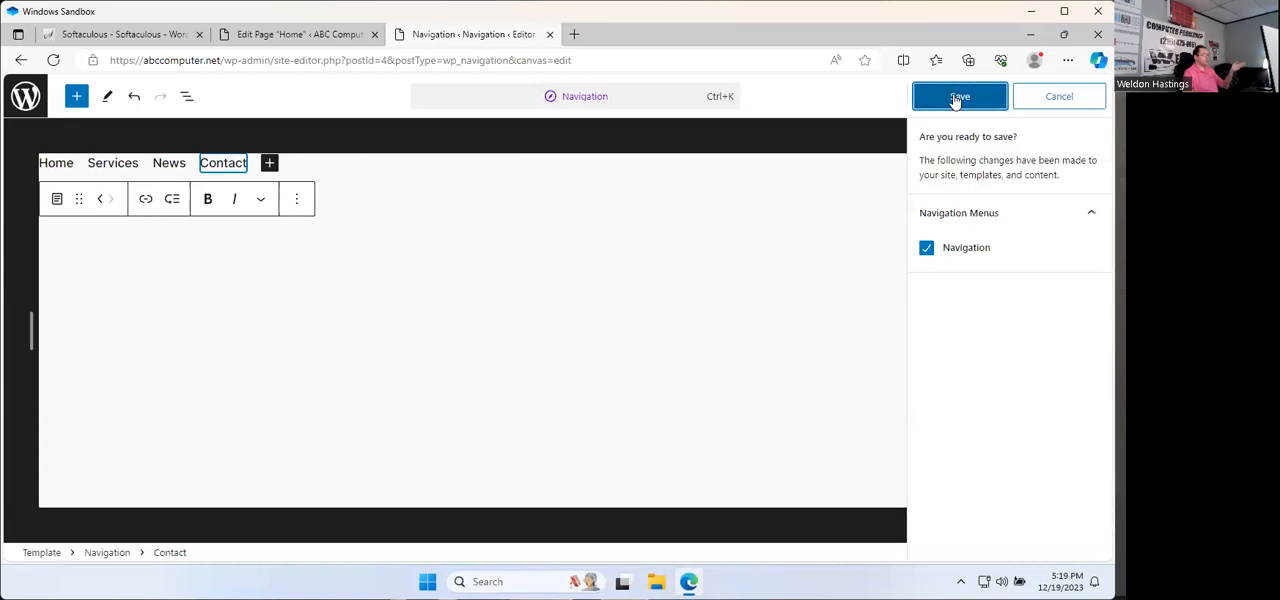
click(958, 98)
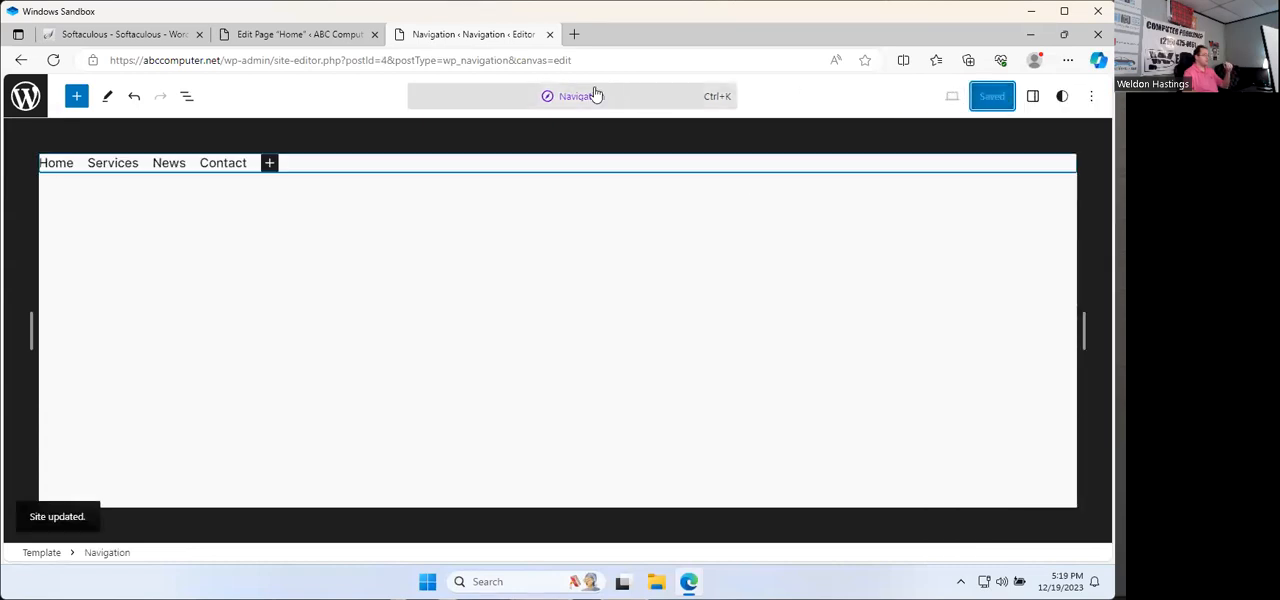
click(16, 96)
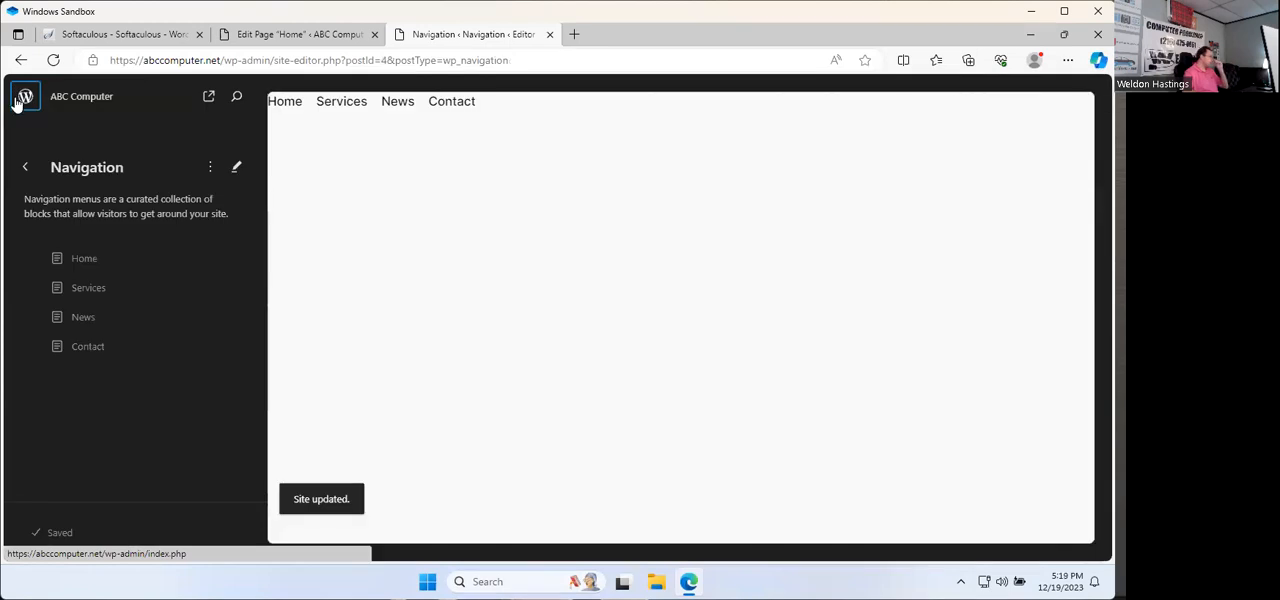
click(26, 102)
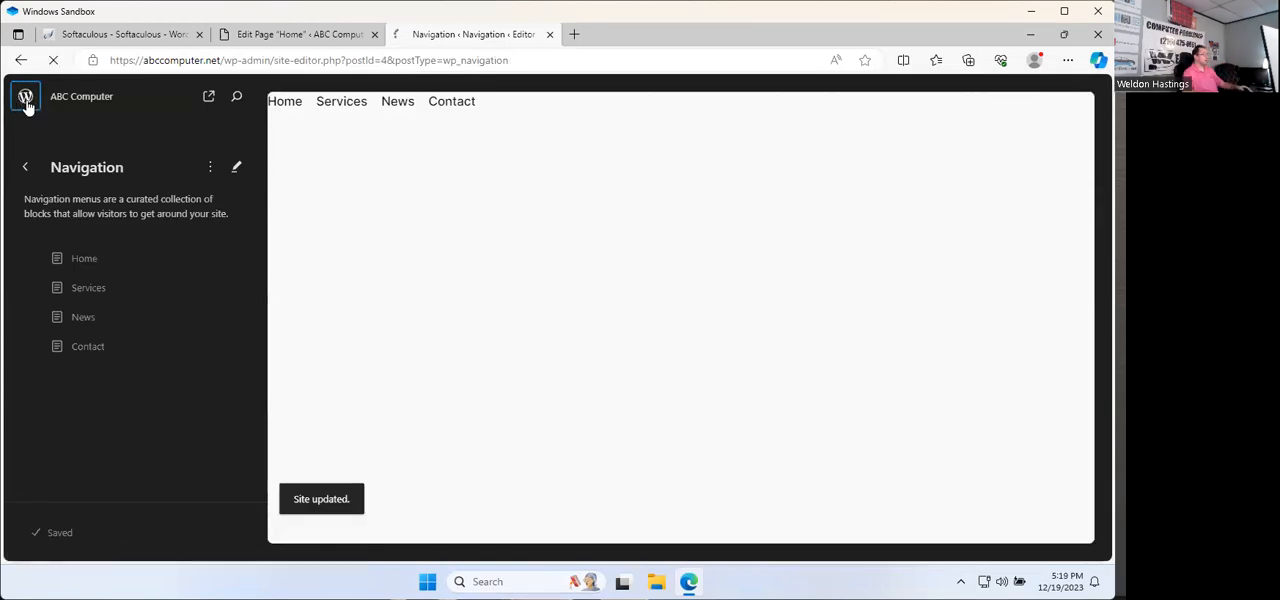
click(73, 92)
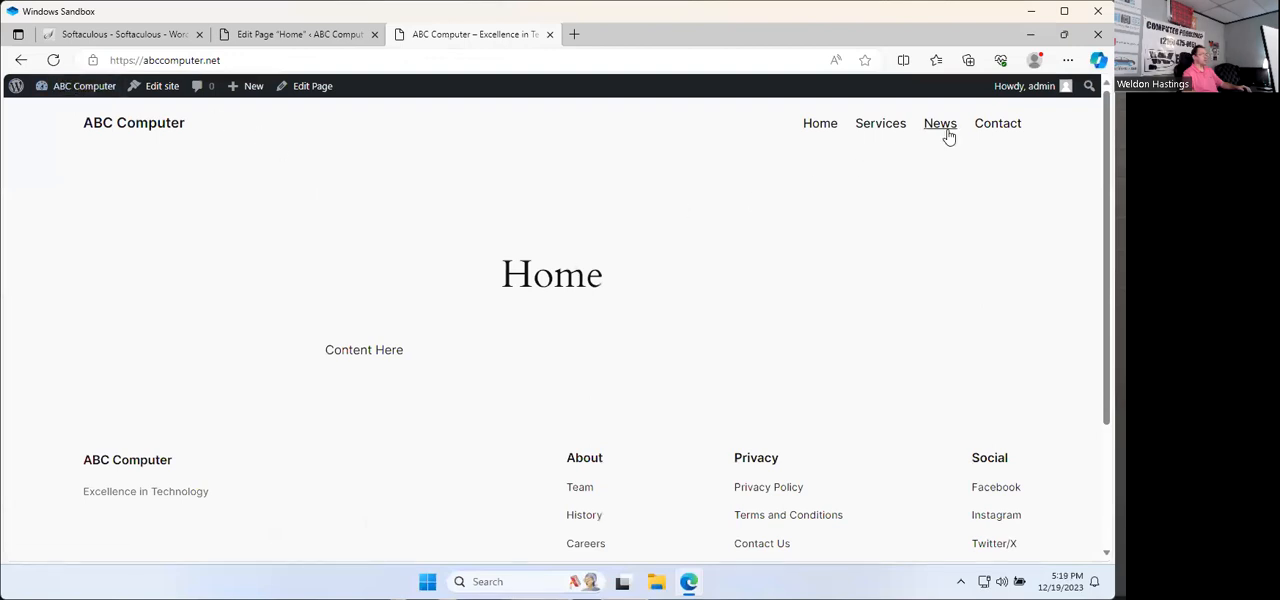
Step: Test the Services, News, Contact and Home links in the live site's header, and return to the Home page editor
click(880, 131)
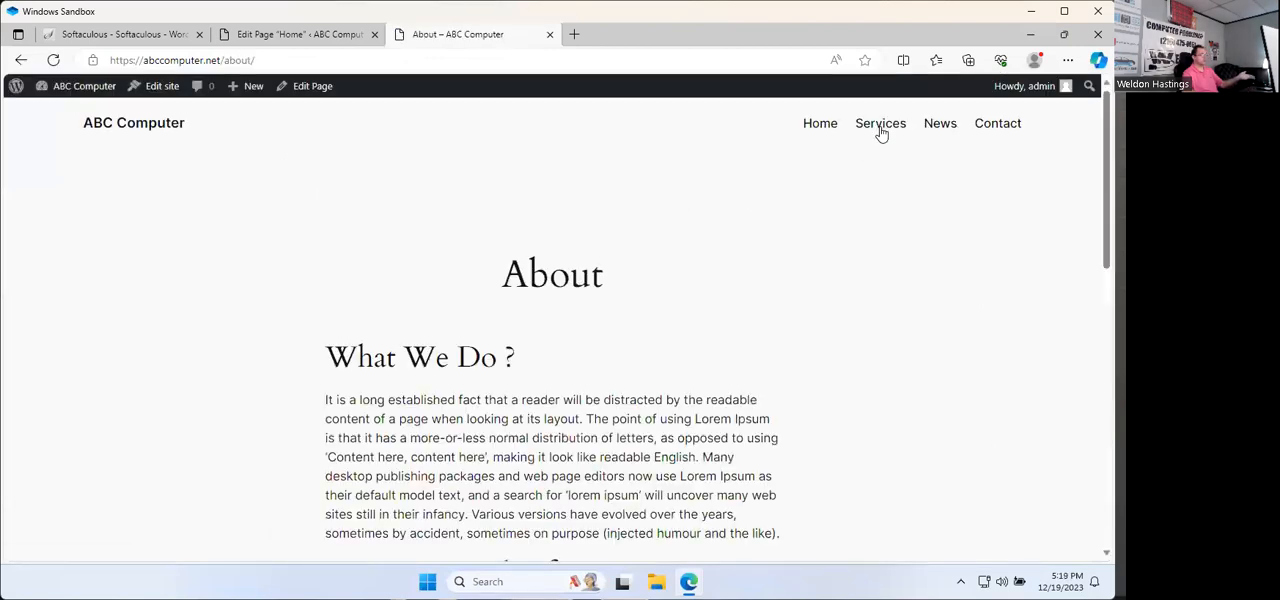
click(928, 130)
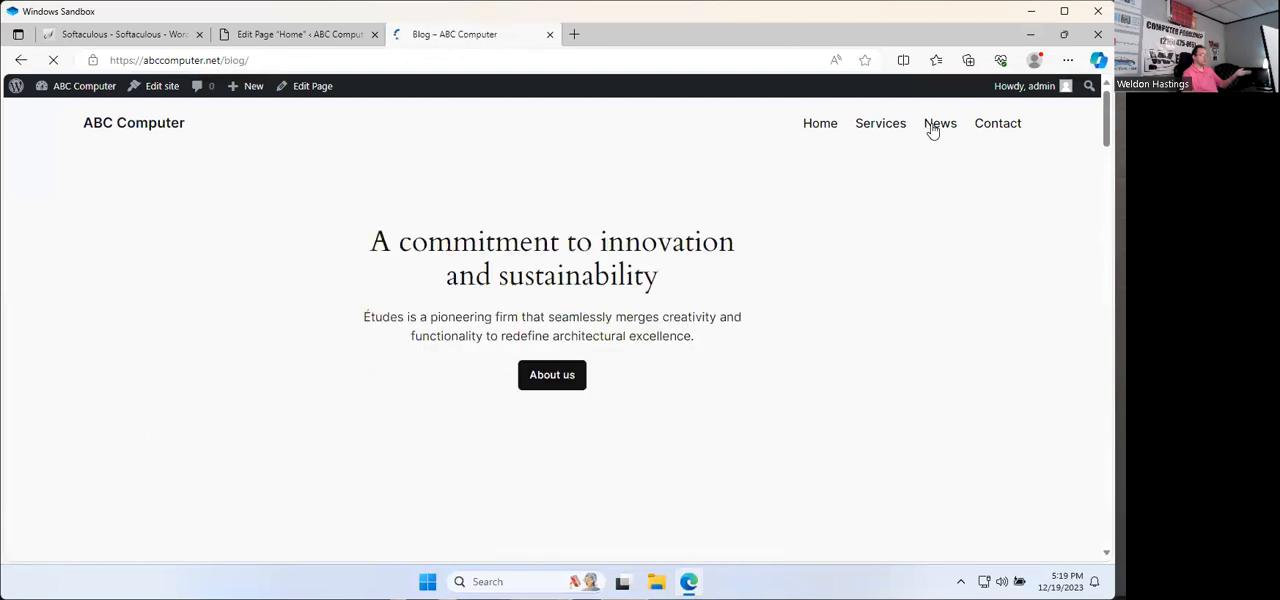
click(993, 129)
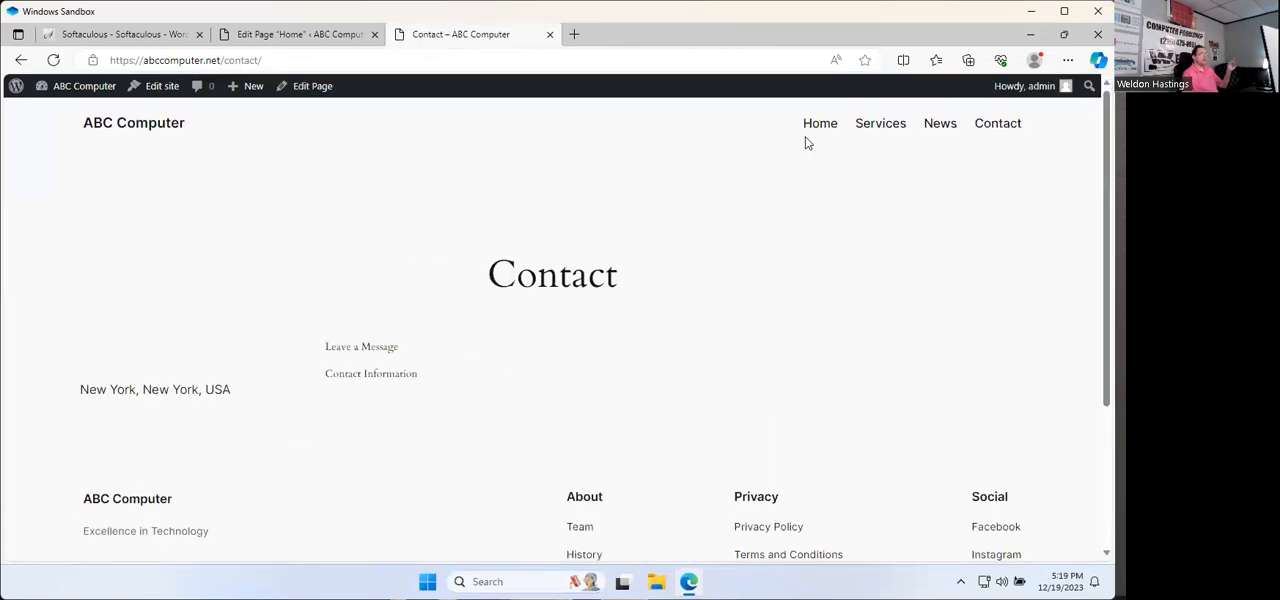
click(826, 130)
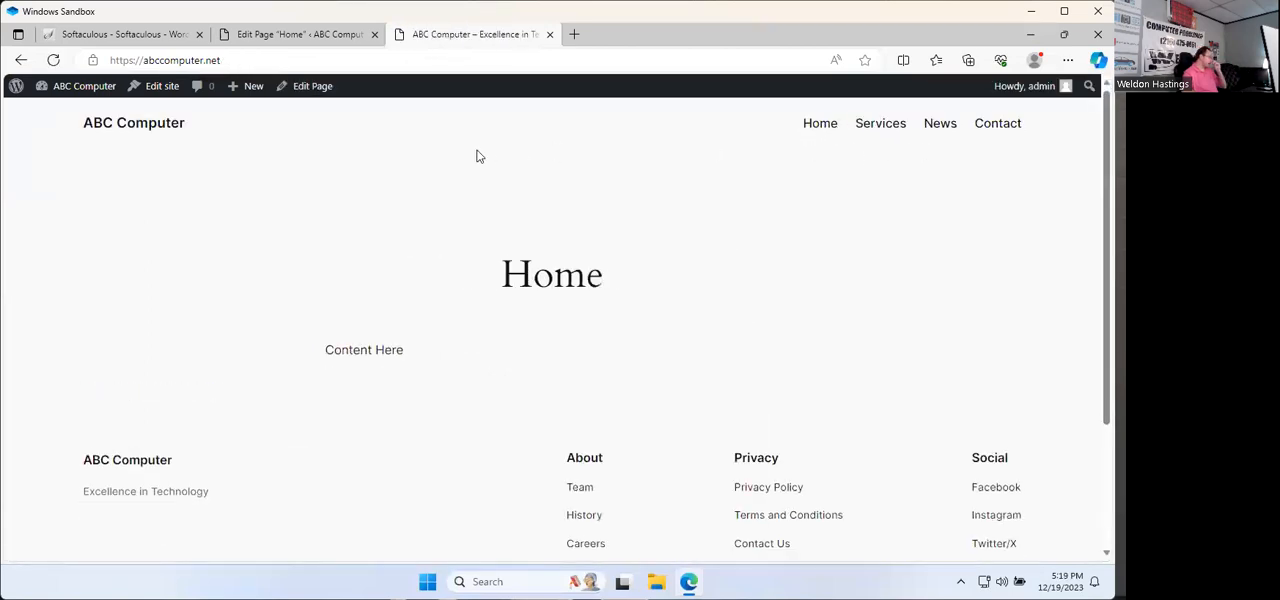
click(289, 36)
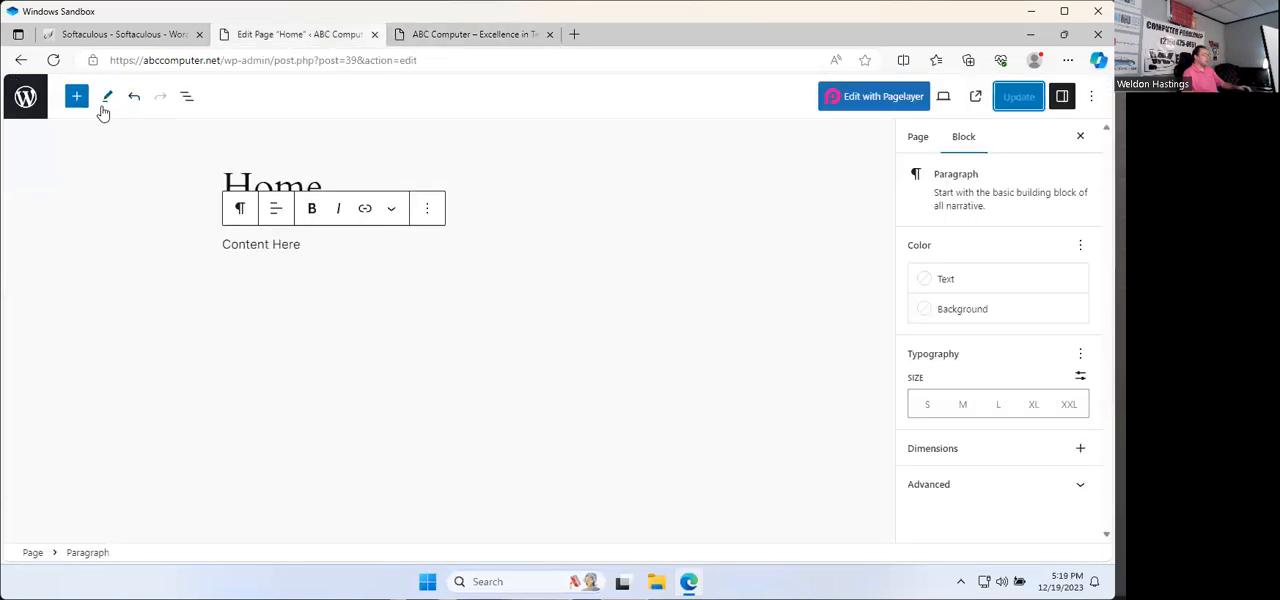
Step: Return to the Pages list and quick-edit the About page, setting its title to "Services" and its slug to "services"
click(36, 106)
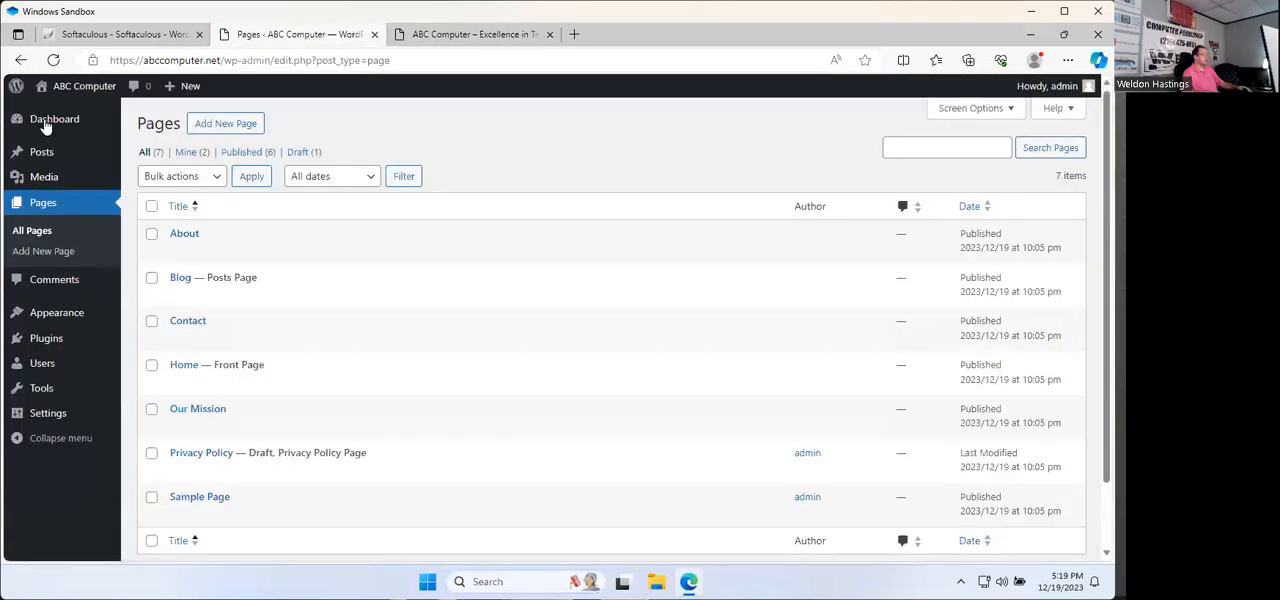
mouse_move(159, 250)
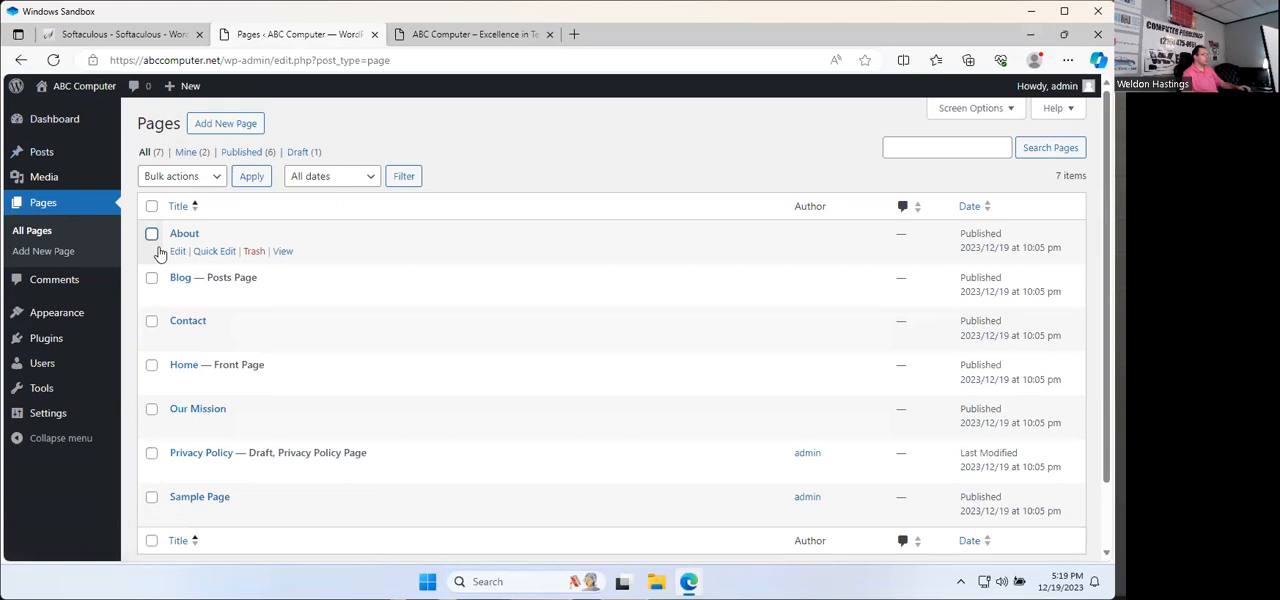
click(225, 253)
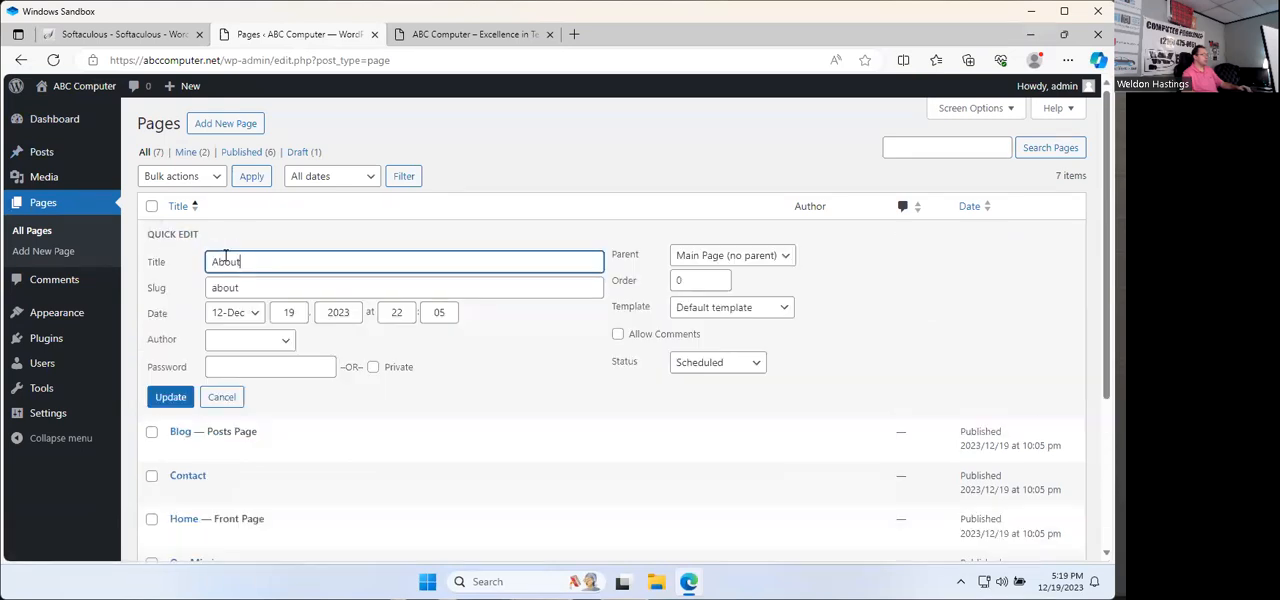
drag(241, 262, 89, 259)
text(Se)
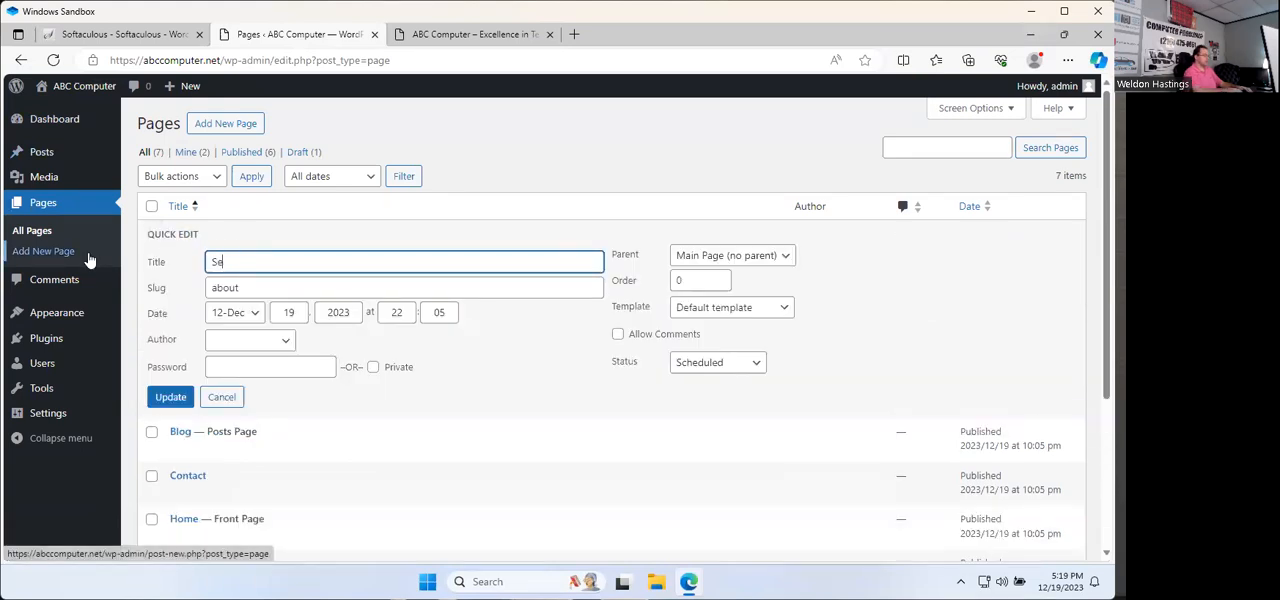
text(rvices)
key(Tab)
text(services)
click(170, 397)
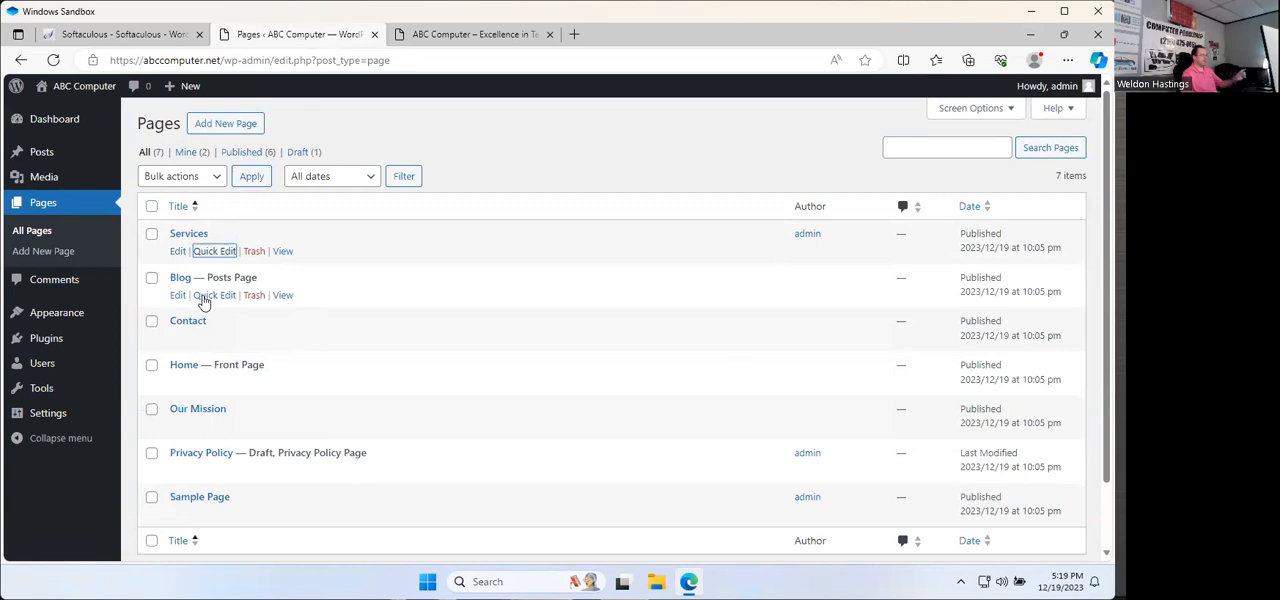
Step: Quick-edit the Blog posts page, setting its title to "News" and its slug to "news"
click(206, 295)
mouse_move(46, 317)
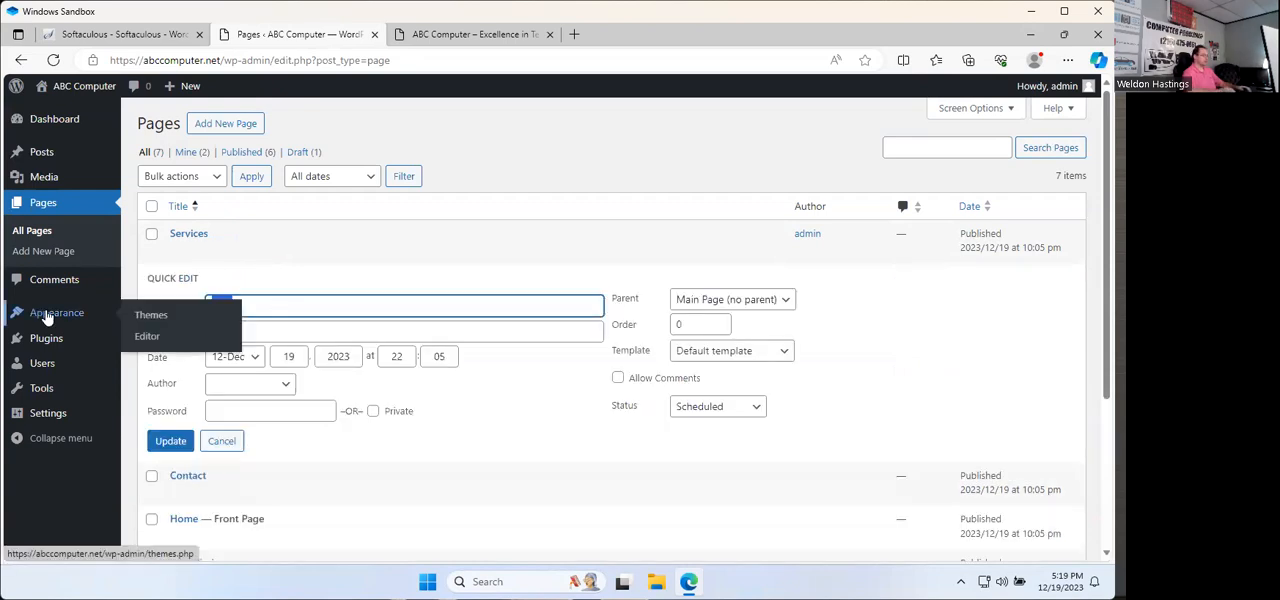
key(Tab)
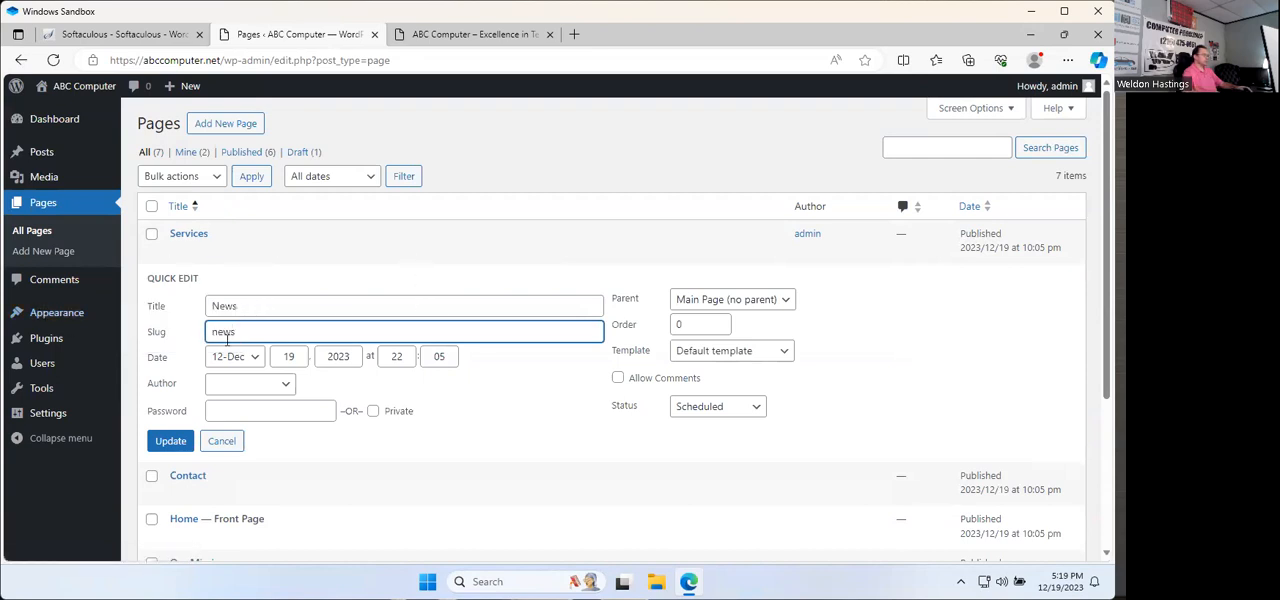
click(171, 445)
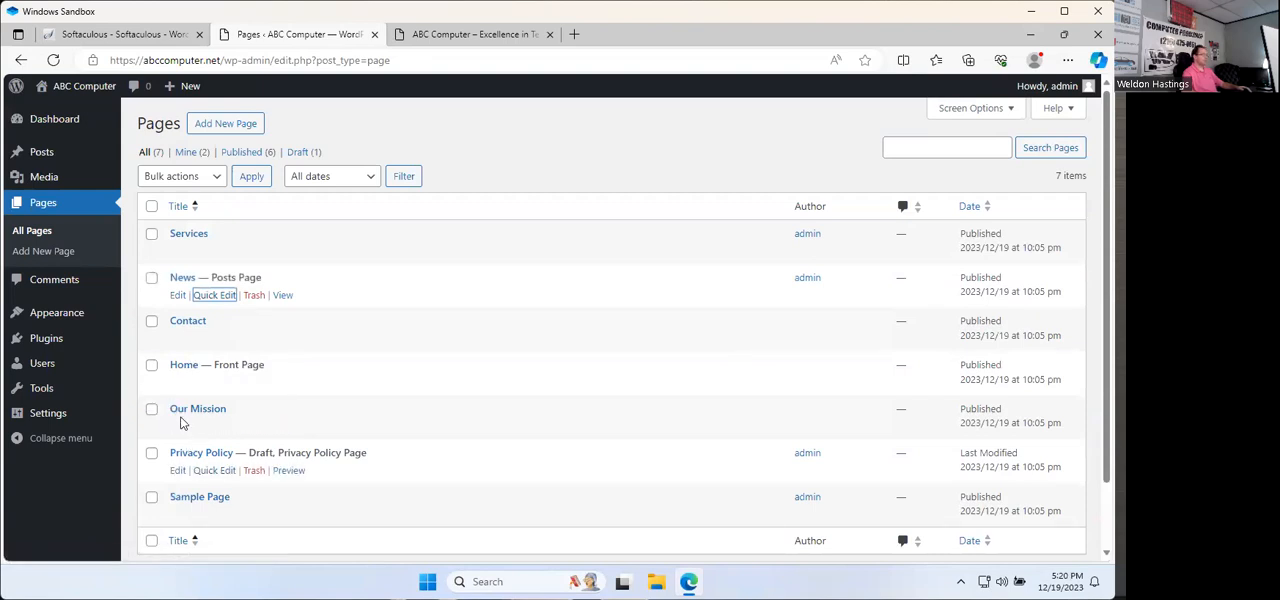
Step: Move the Our Mission, Privacy Policy and Sample Page pages to the trash with one bulk action
click(151, 497)
click(152, 454)
click(151, 409)
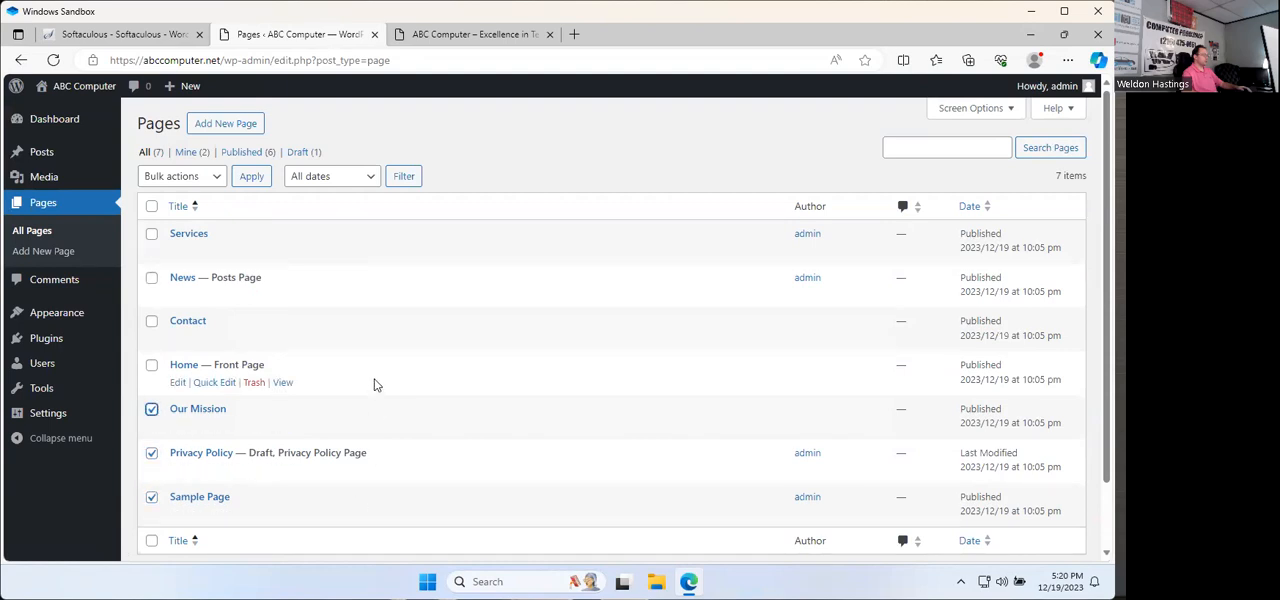
scroll(350, 430, down, 2)
click(200, 501)
click(188, 552)
click(252, 501)
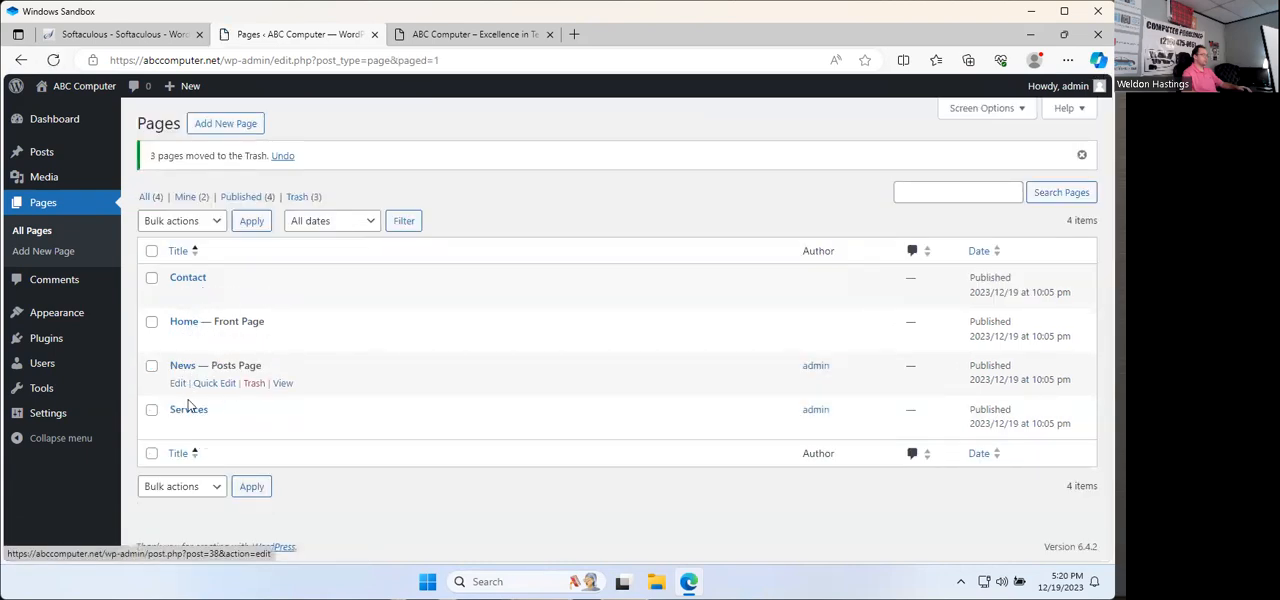
Step: Test the Services link in the live site's header and return to the Pages list
click(479, 37)
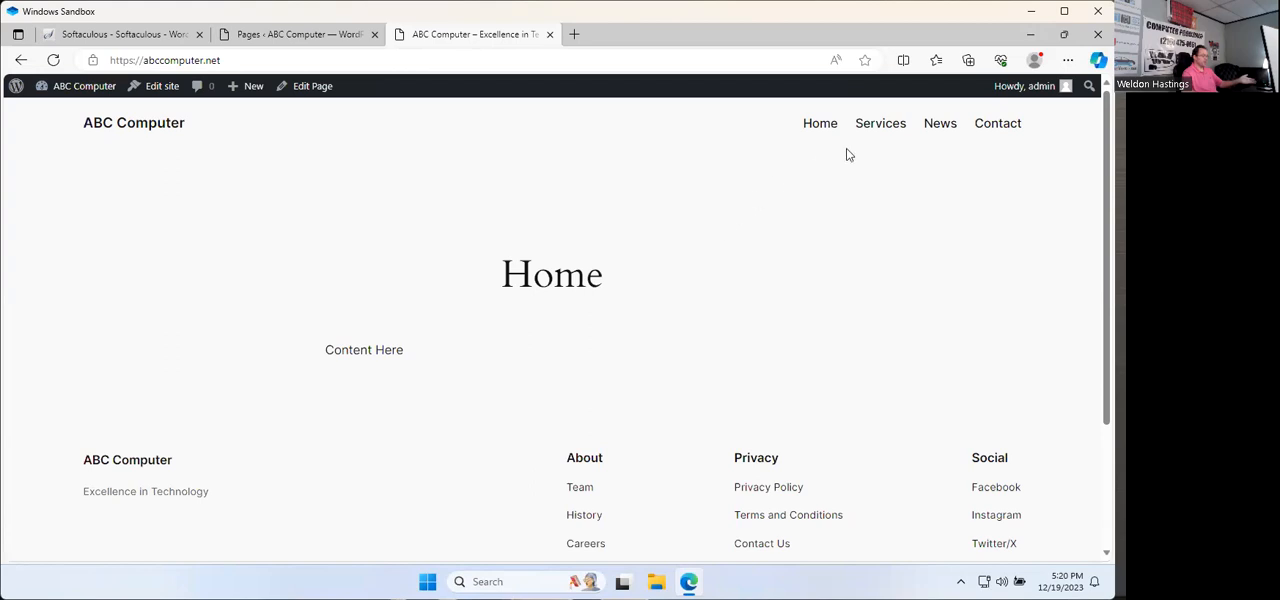
click(875, 130)
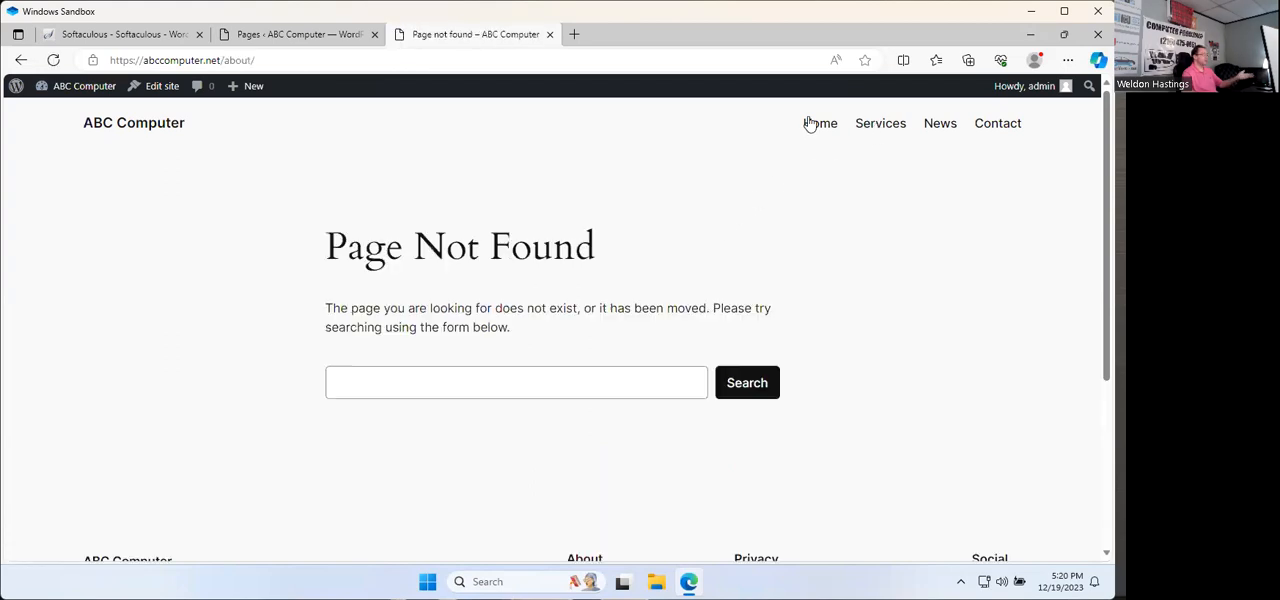
click(270, 38)
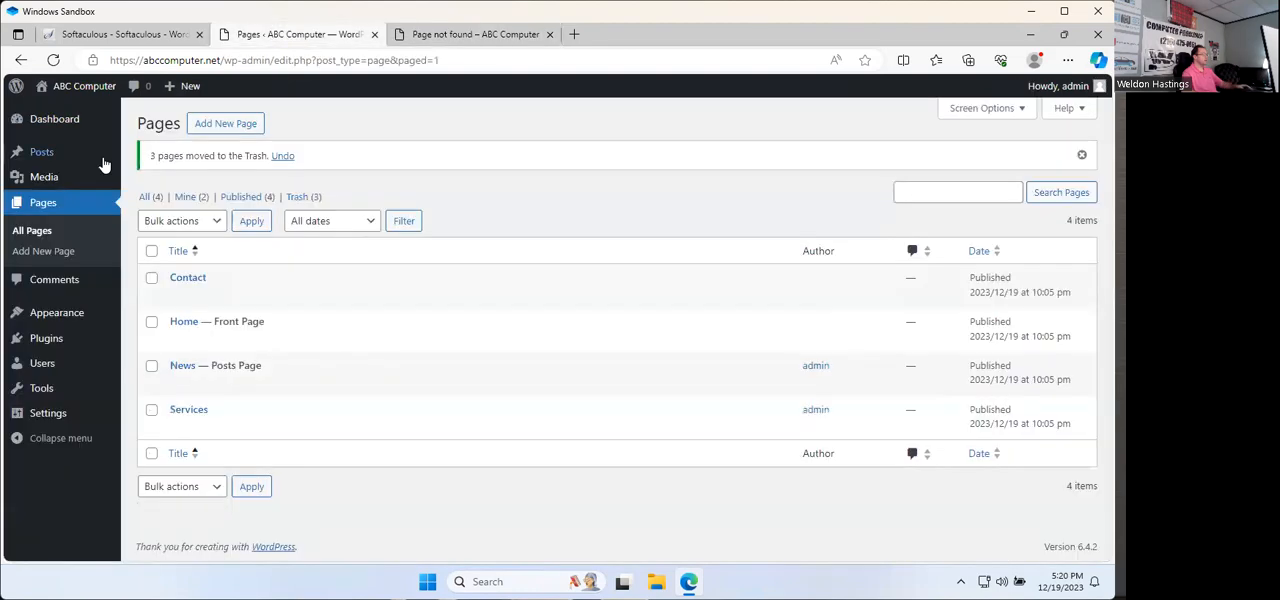
Step: Open the active Twenty Twenty-Four theme for customizing and show its Navigation menu
click(64, 318)
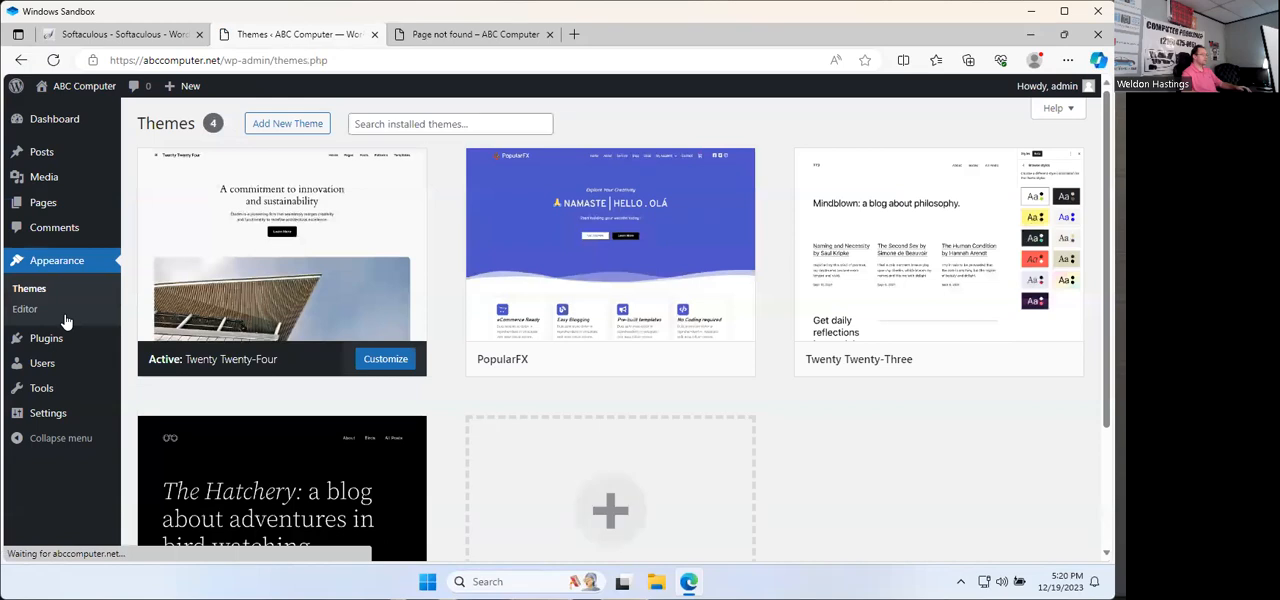
click(382, 359)
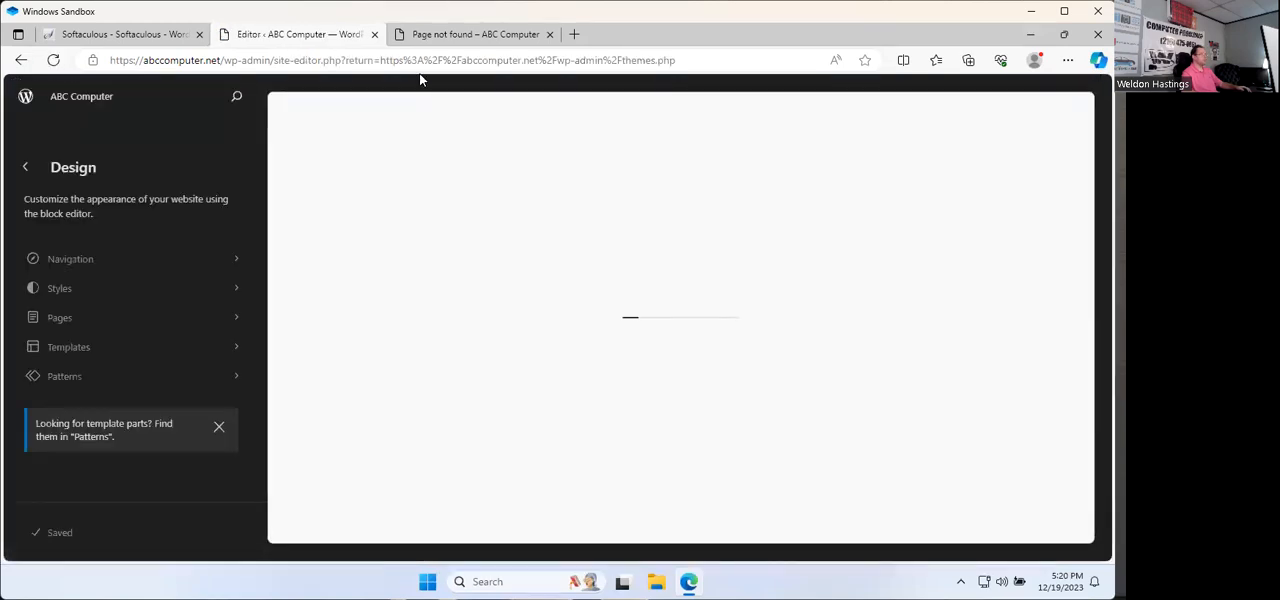
click(91, 264)
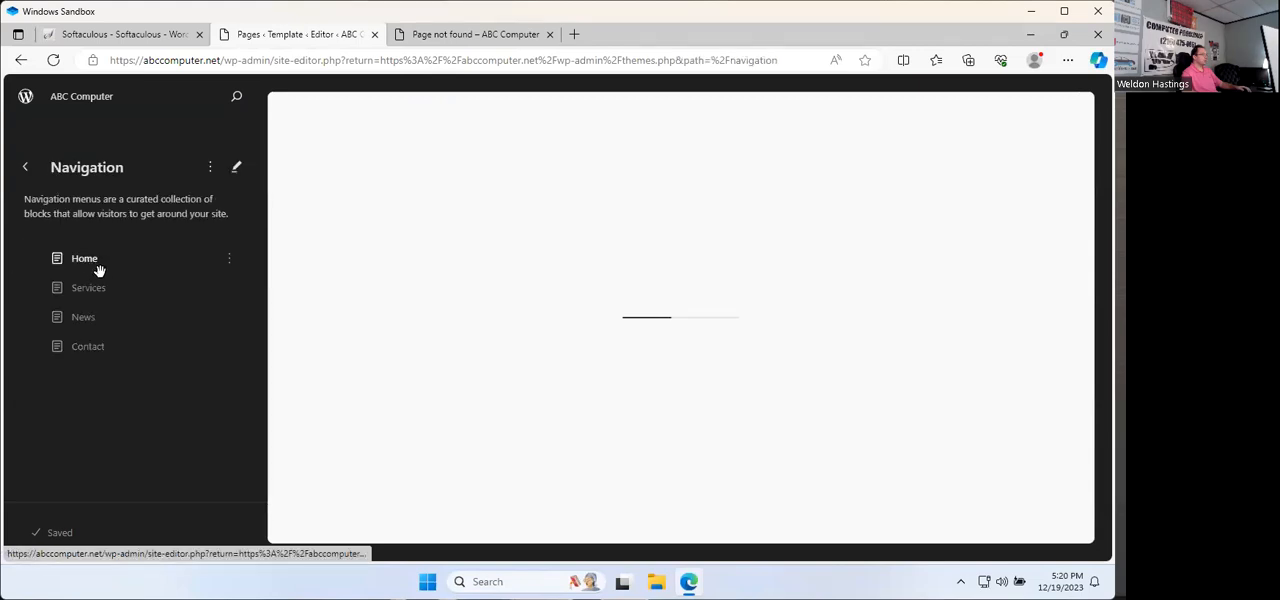
click(95, 289)
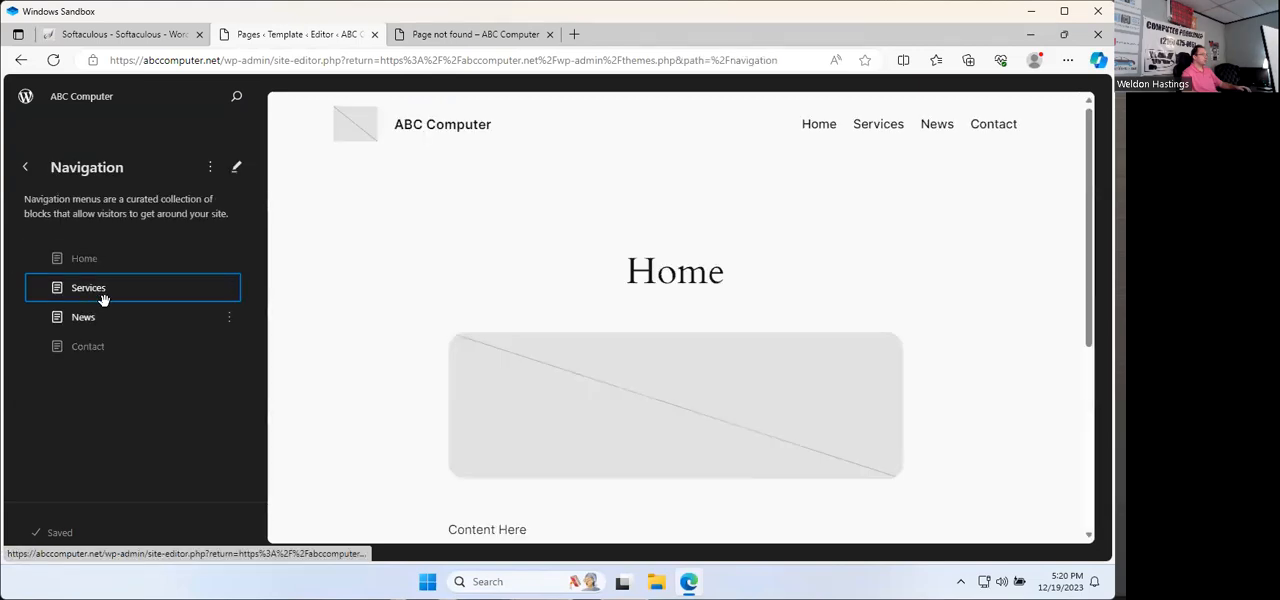
click(228, 291)
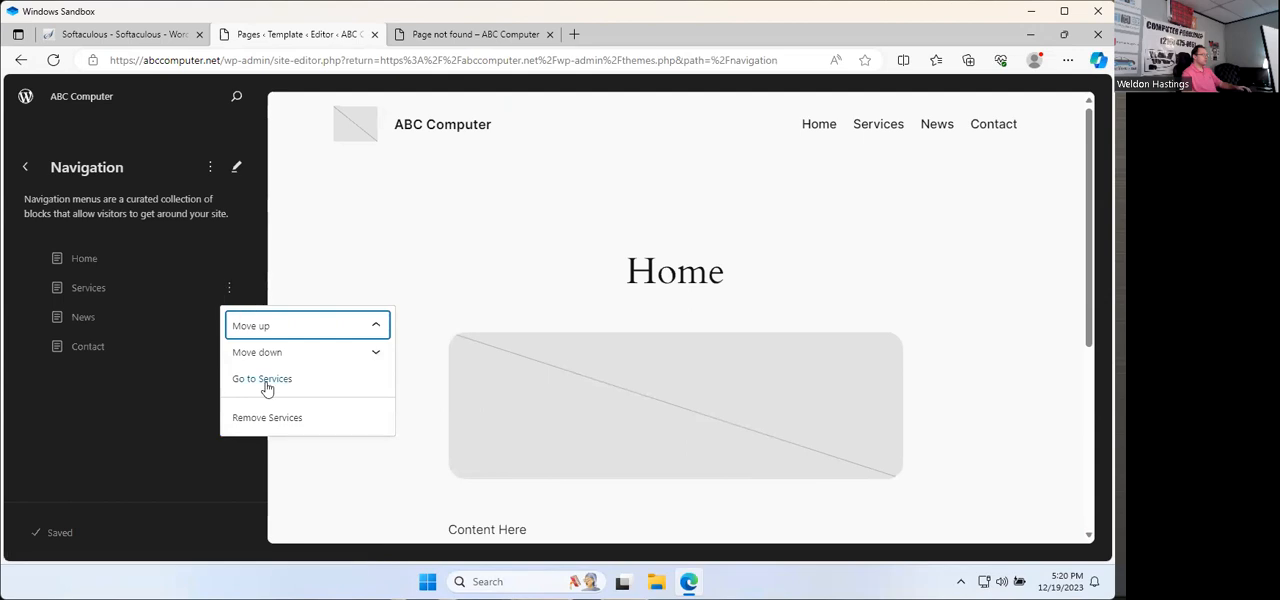
click(877, 126)
click(620, 460)
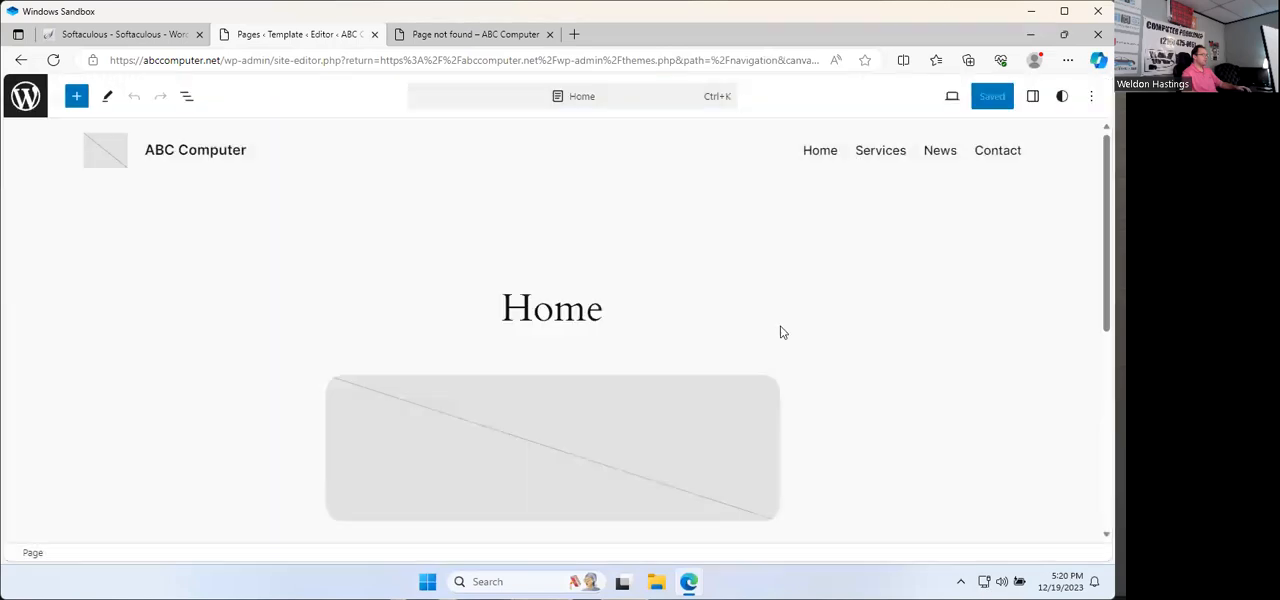
click(21, 60)
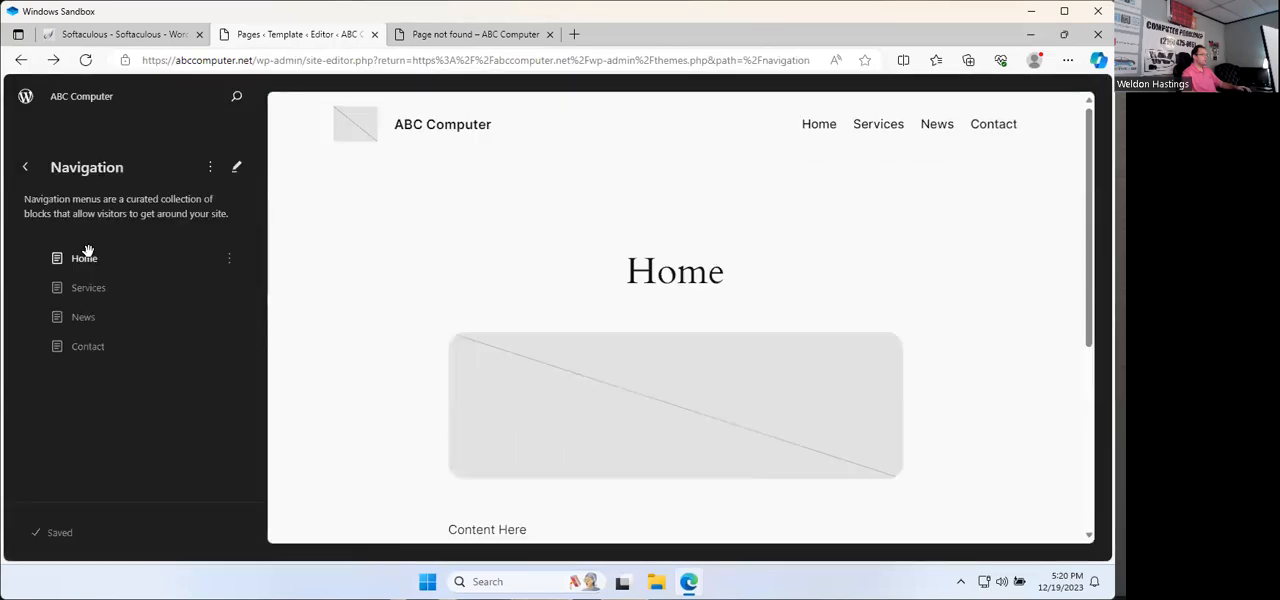
Step: Remove the Services, News and Contact links from the navigation menu, keeping only Home
click(85, 288)
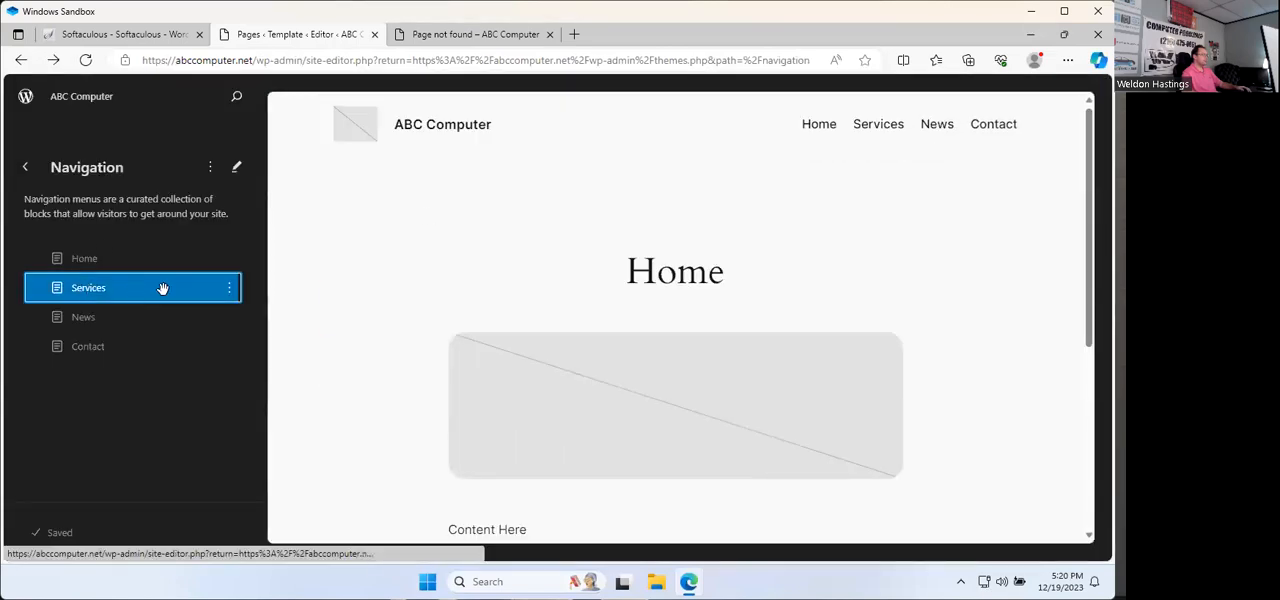
click(229, 289)
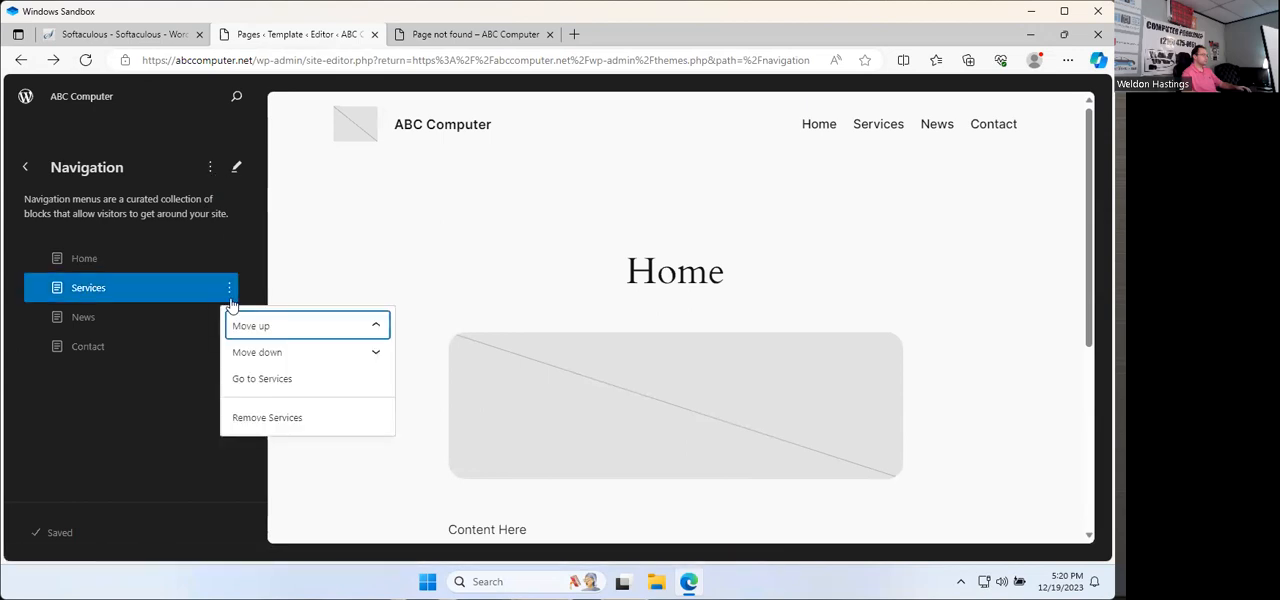
click(267, 418)
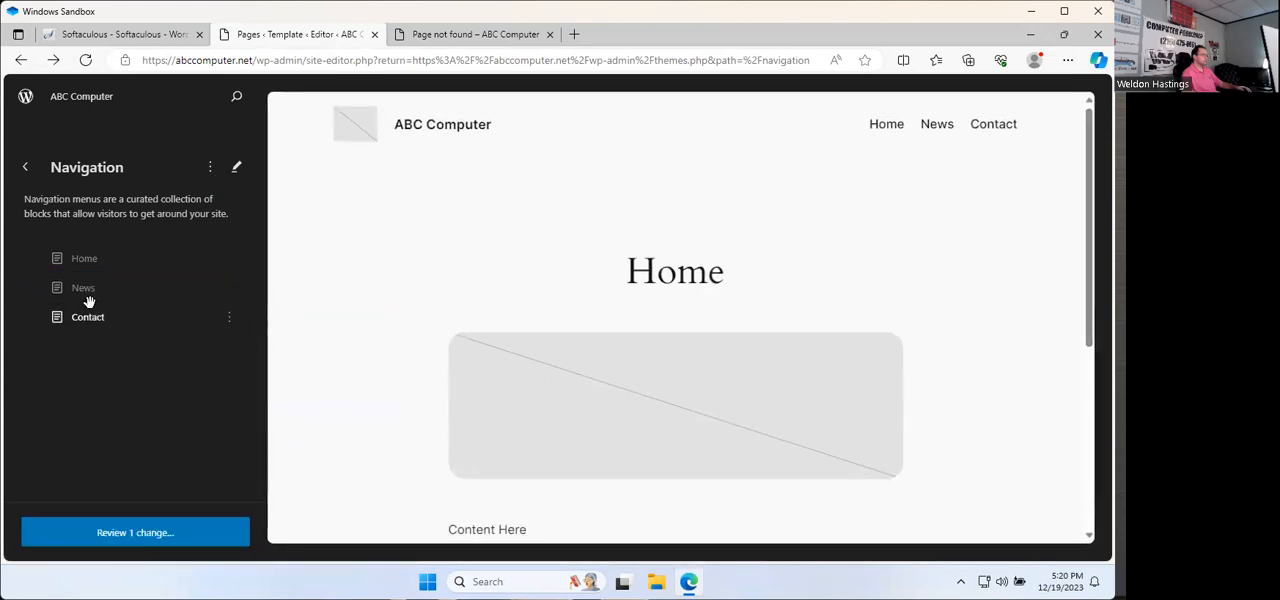
click(180, 289)
click(229, 289)
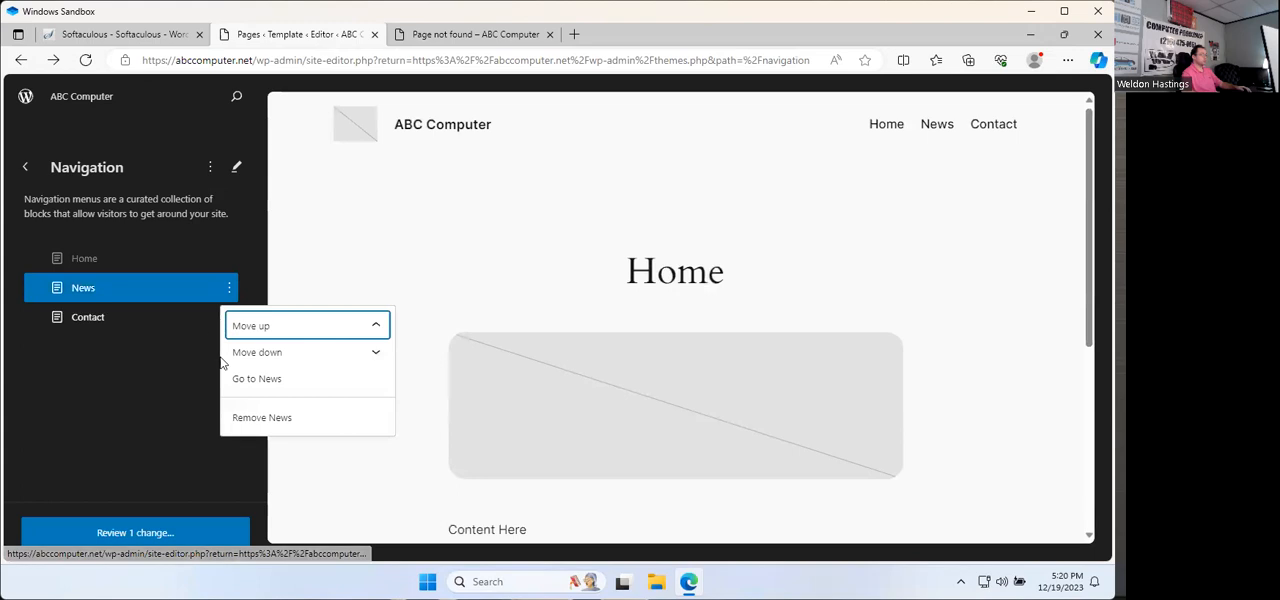
click(238, 419)
click(183, 292)
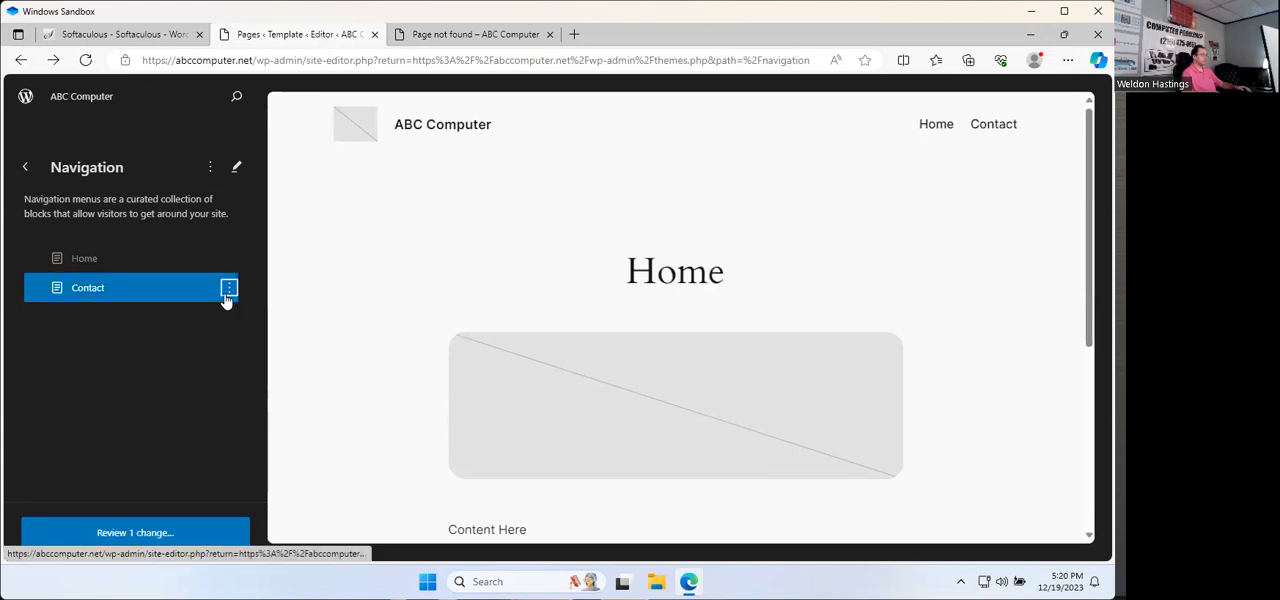
click(229, 289)
click(238, 420)
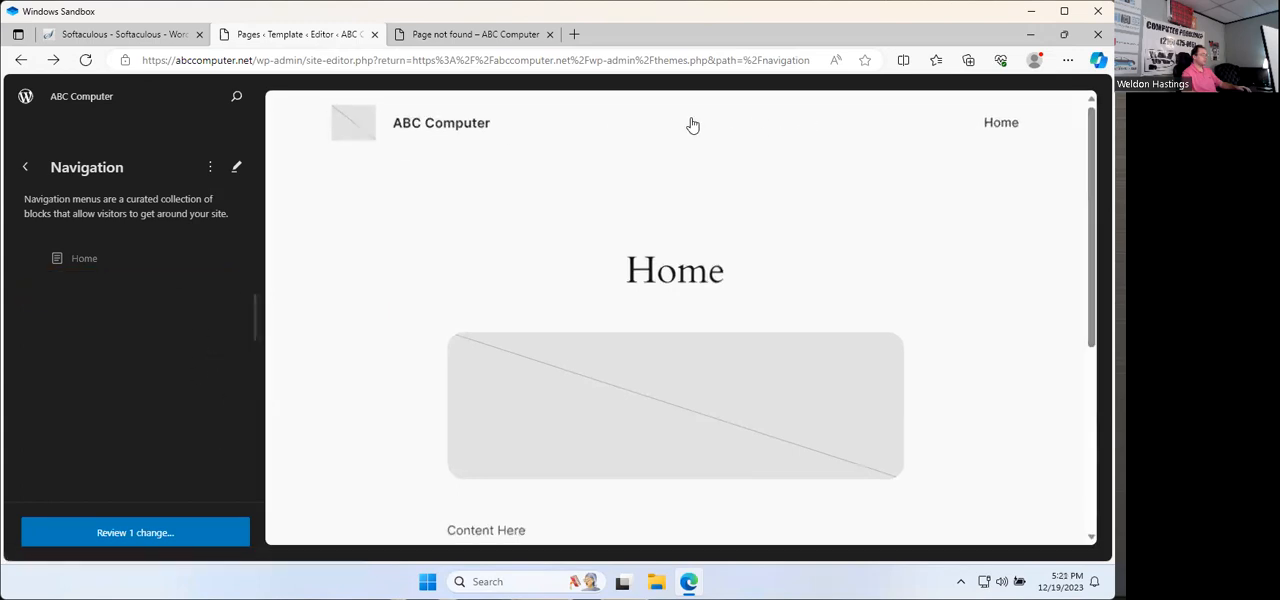
click(208, 168)
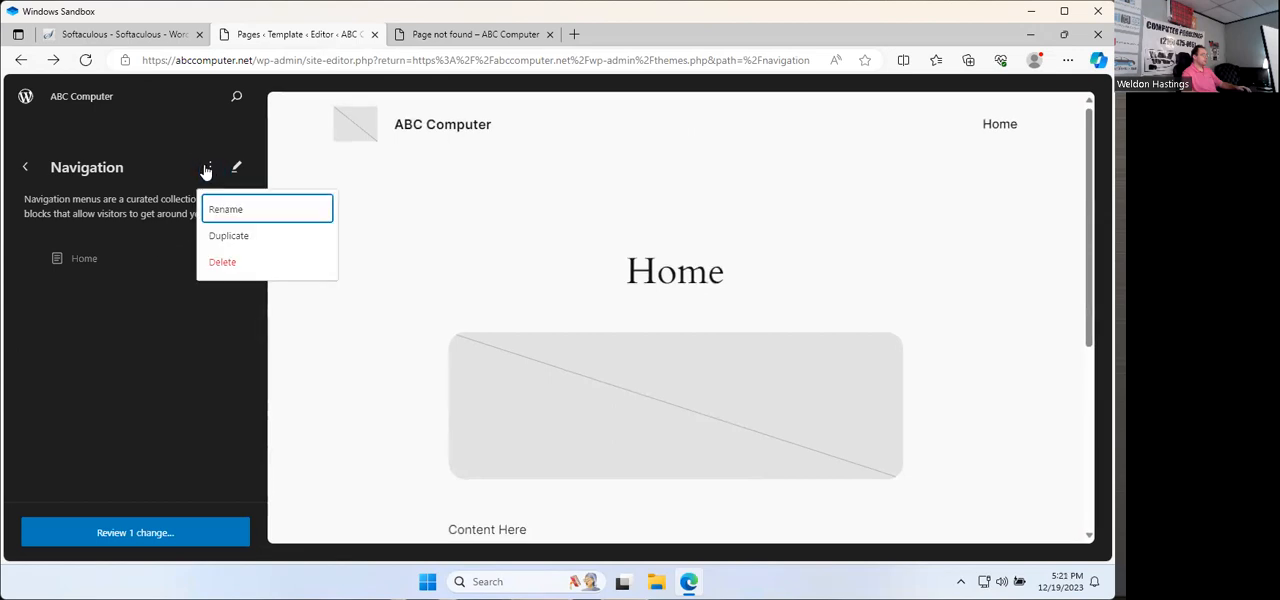
click(886, 164)
double_click(1026, 148)
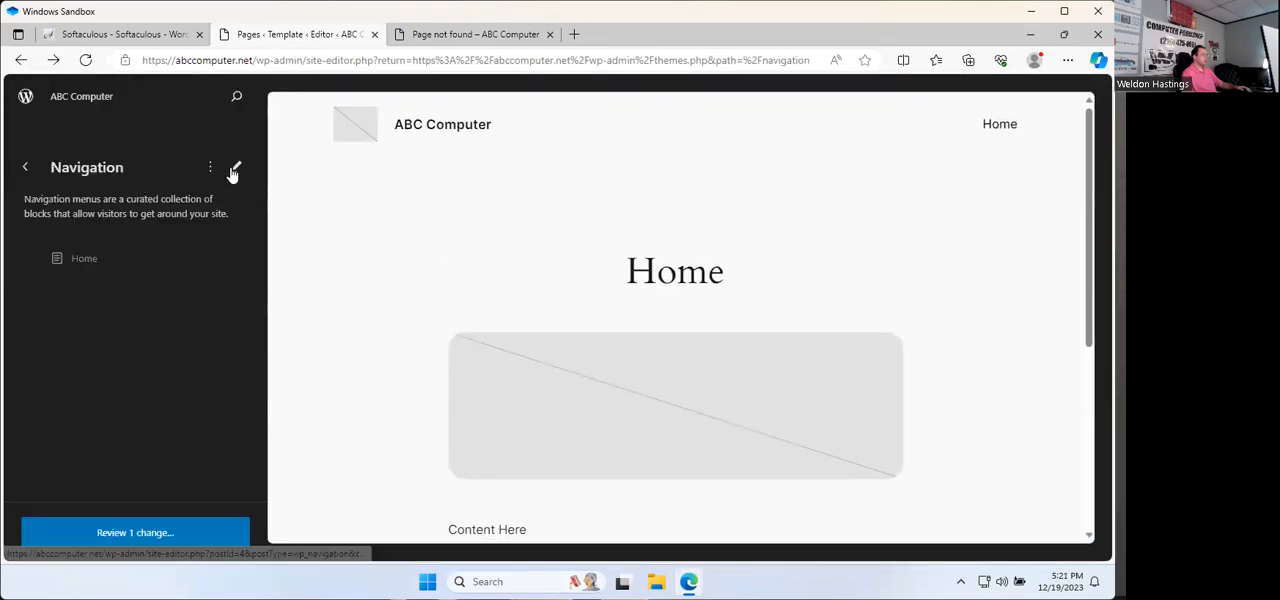
Step: Open the navigation menu for editing and add a link to the Services page after Home
click(236, 168)
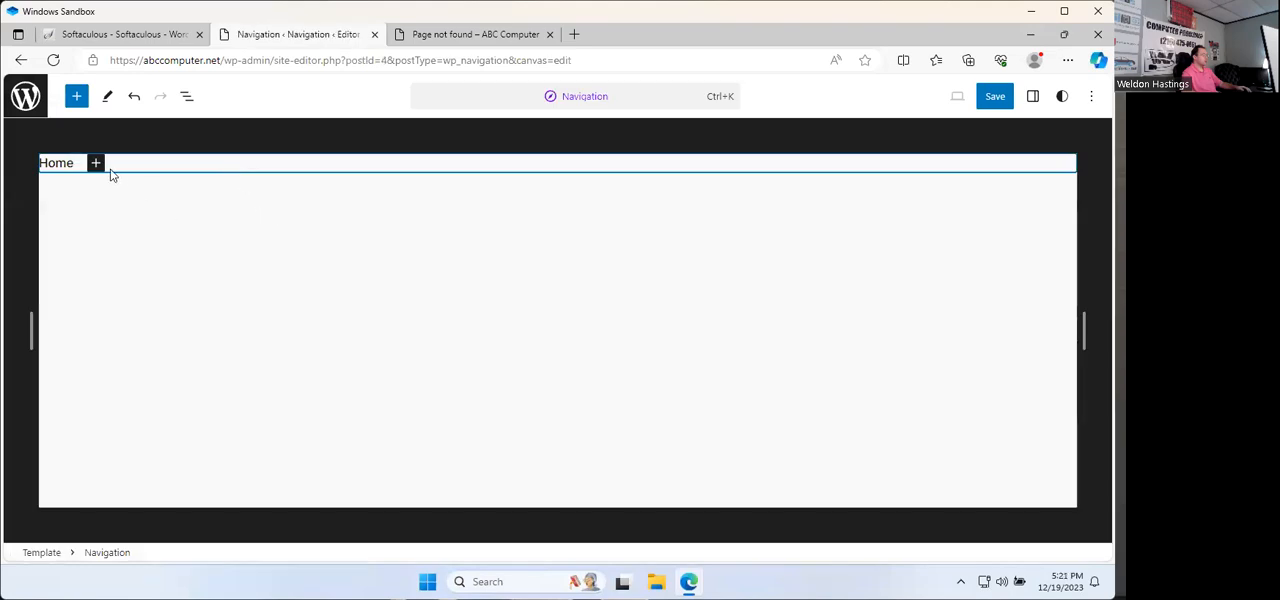
click(96, 164)
text(Services)
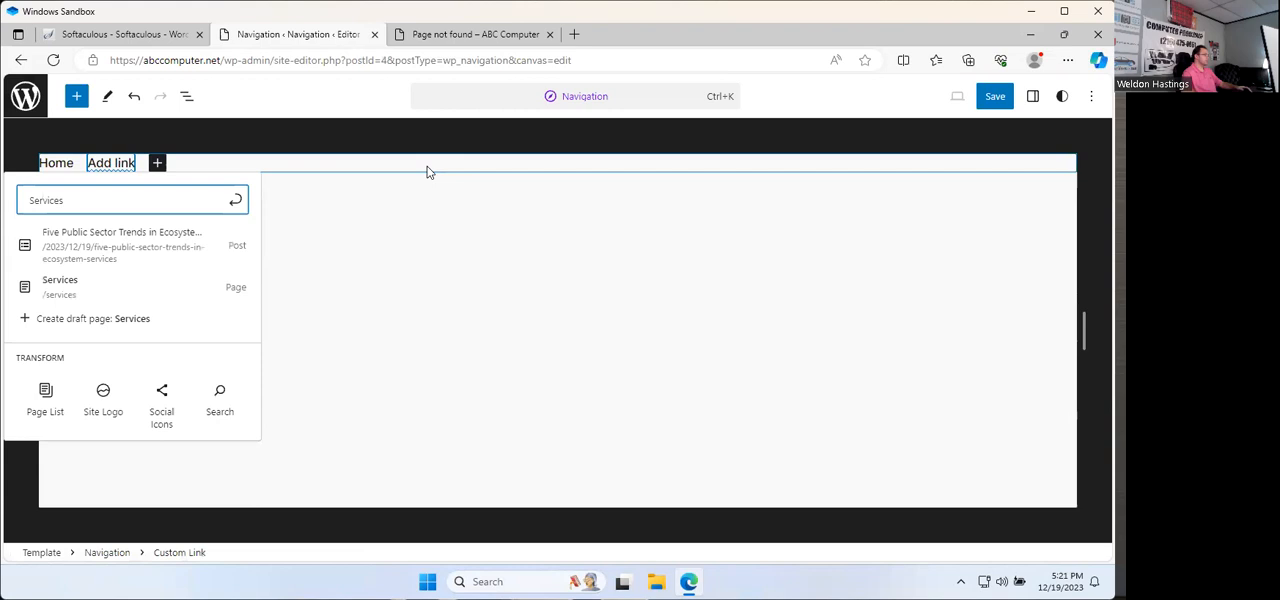
click(60, 284)
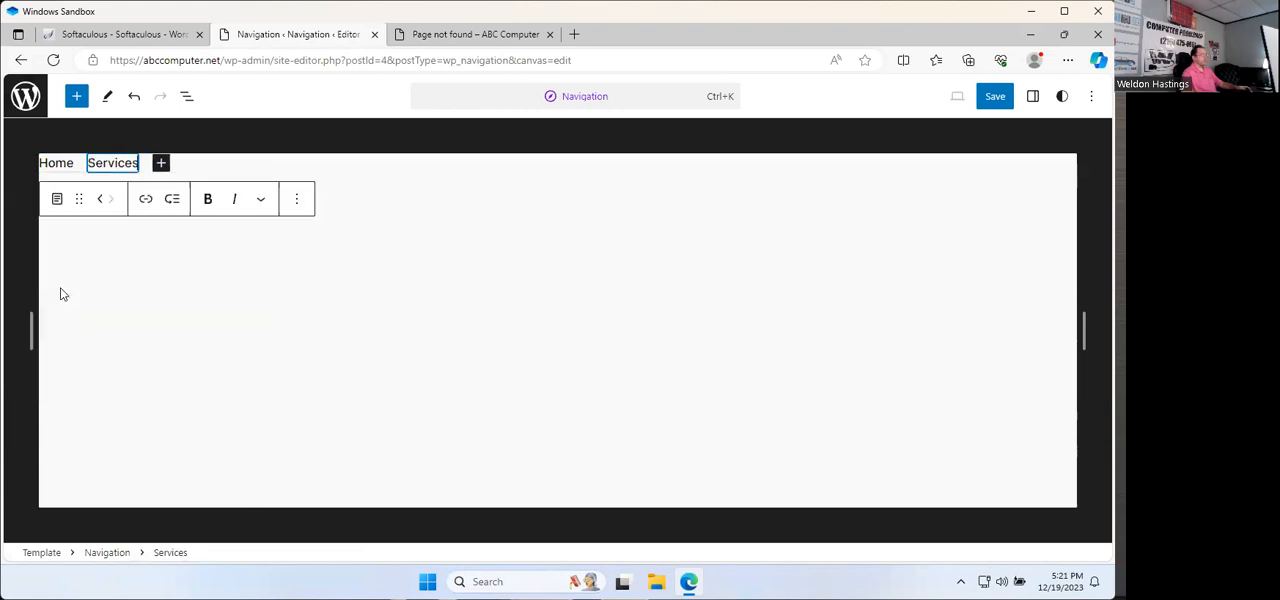
Step: Add links to the News and Contact pages after Services in the navigation menu
click(162, 166)
text(News)
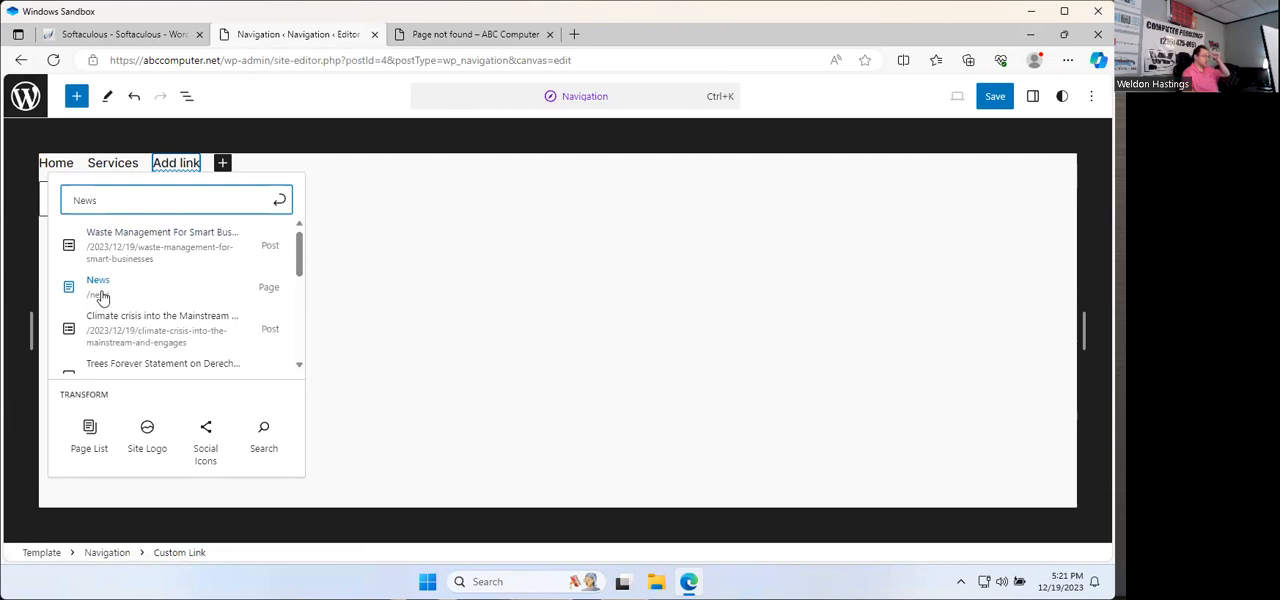
click(100, 287)
click(208, 162)
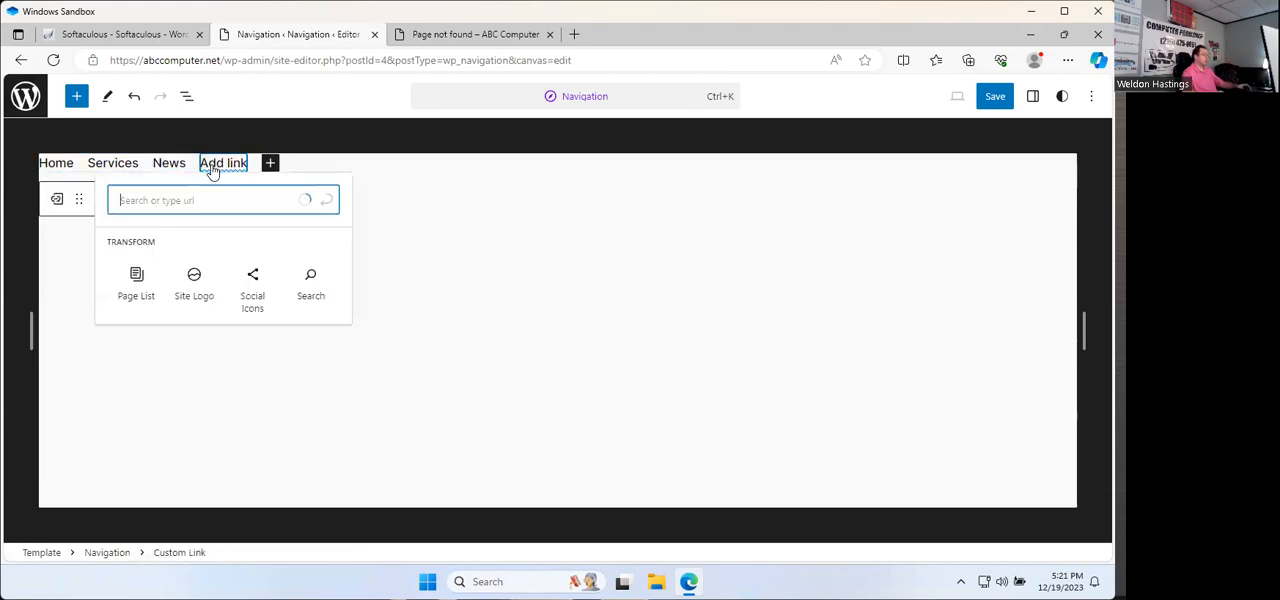
text(contact)
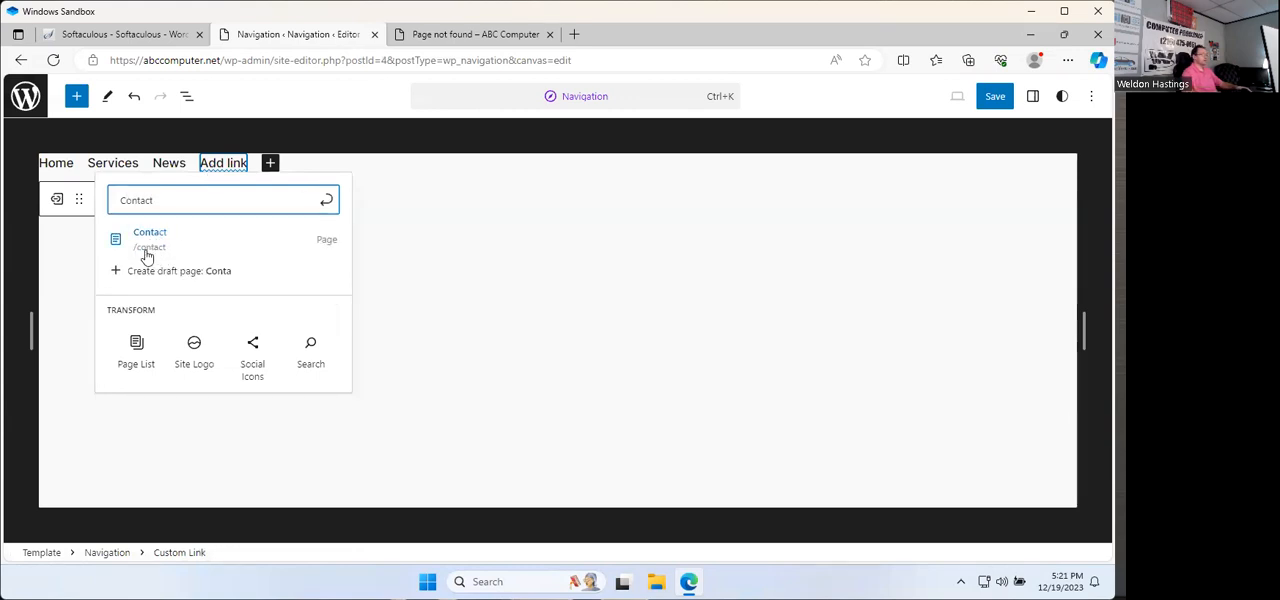
click(155, 255)
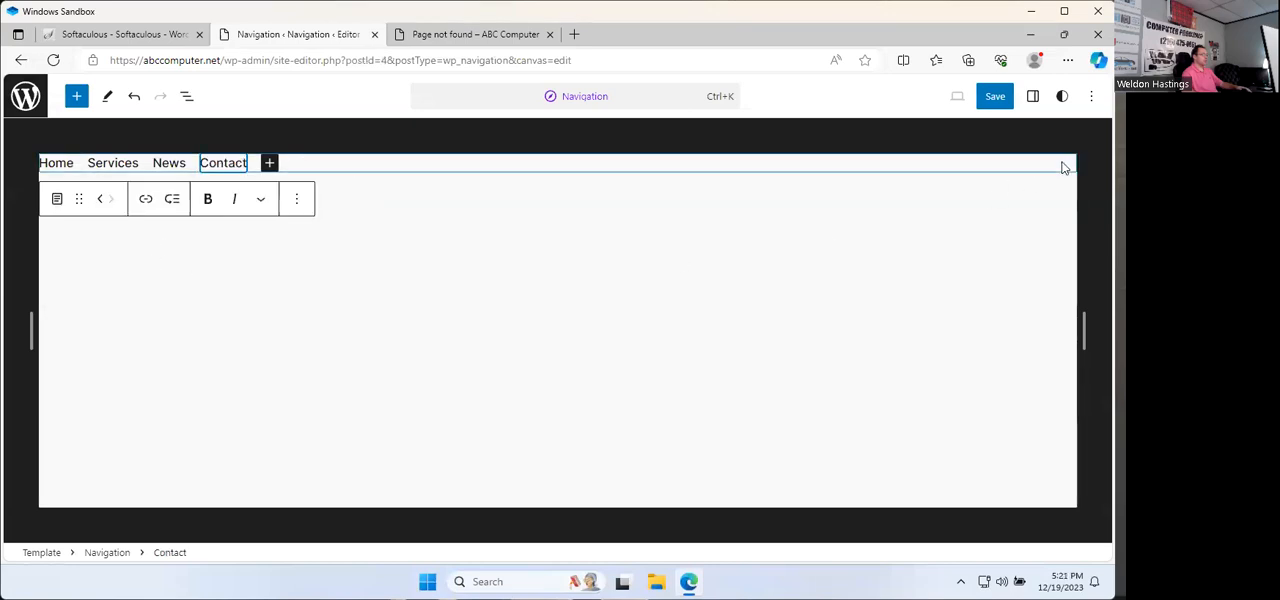
Step: Save the changes to the navigation menu and return to the WordPress dashboard
click(995, 97)
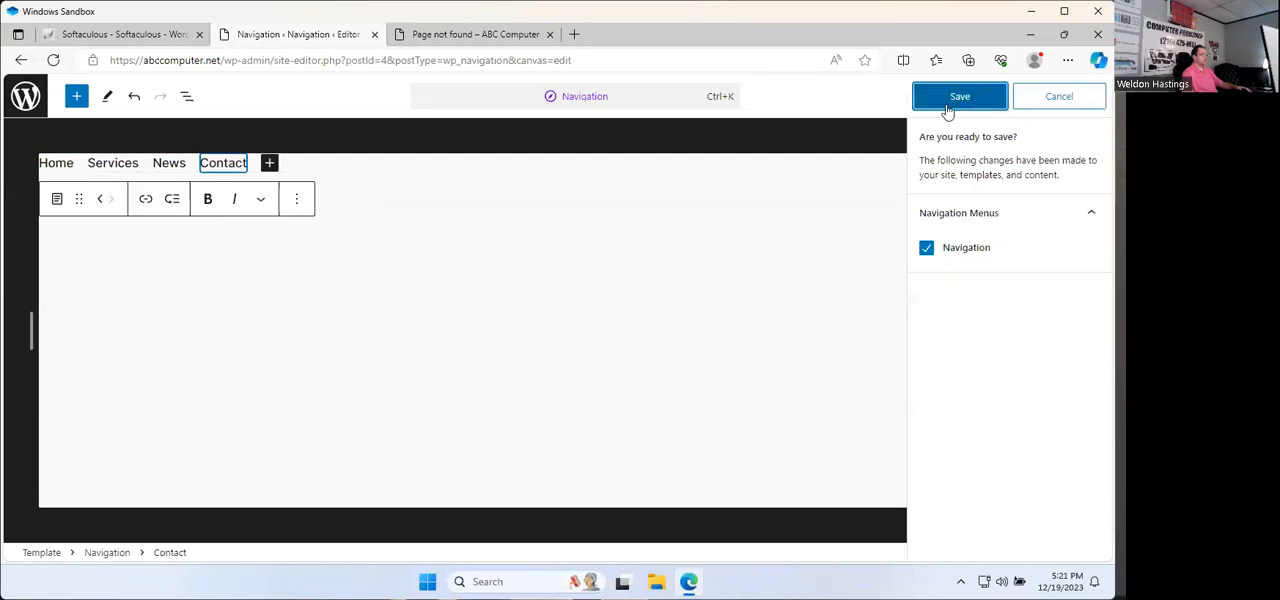
click(947, 106)
click(26, 97)
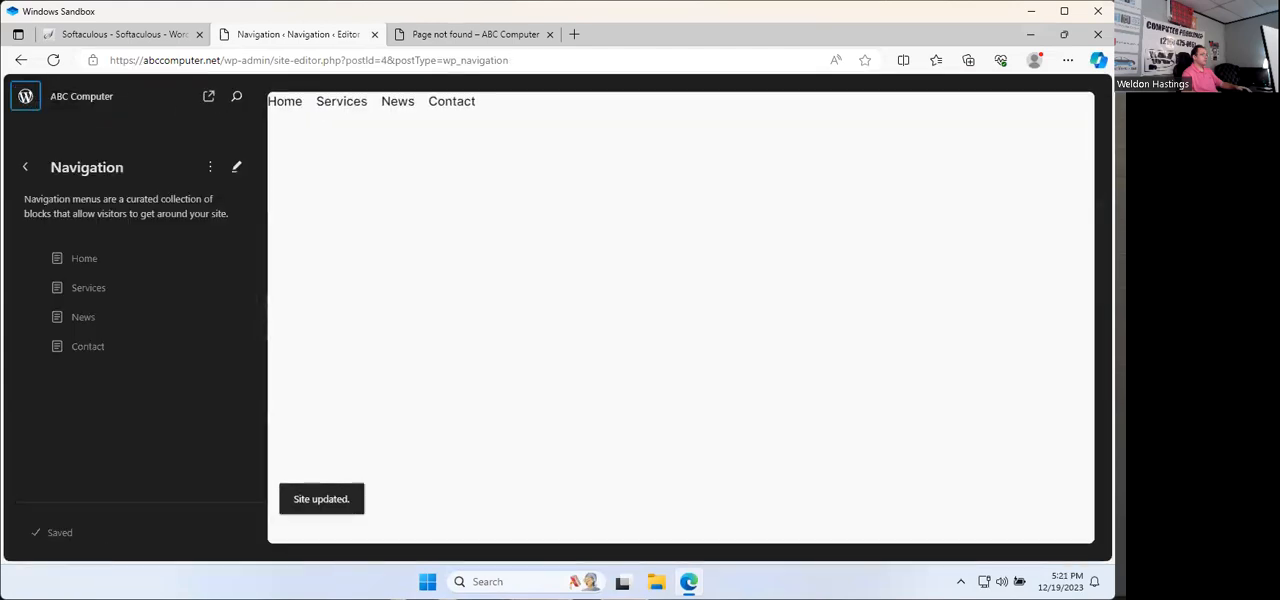
click(23, 103)
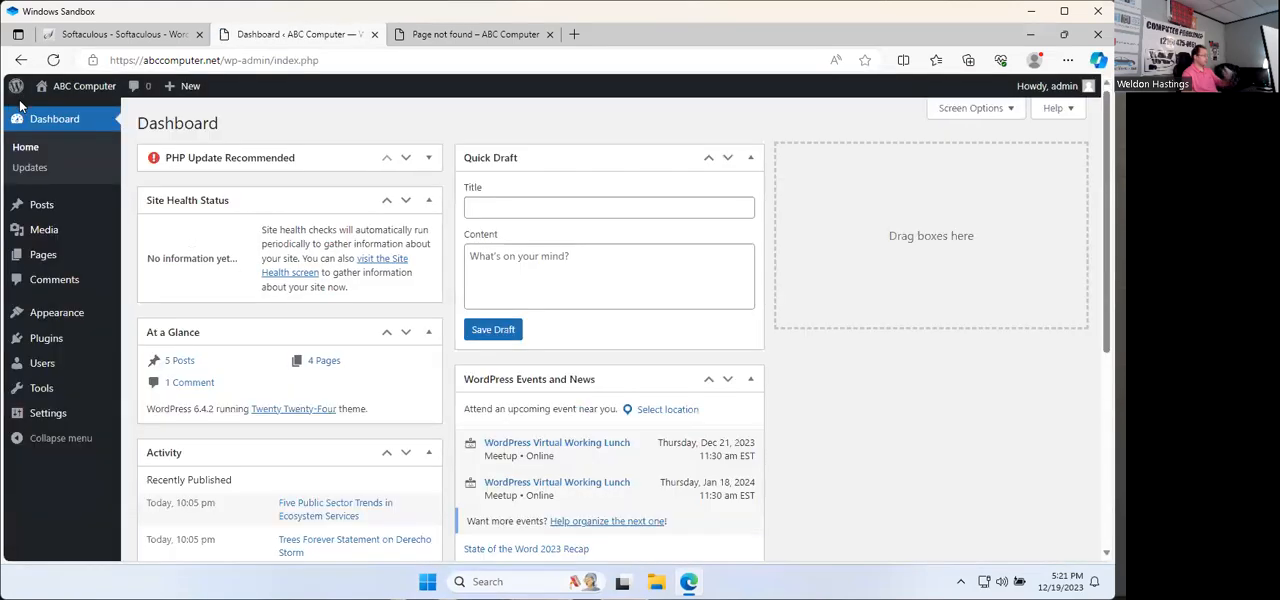
Step: View the live site and check its Services, News and Contact menu links
click(75, 90)
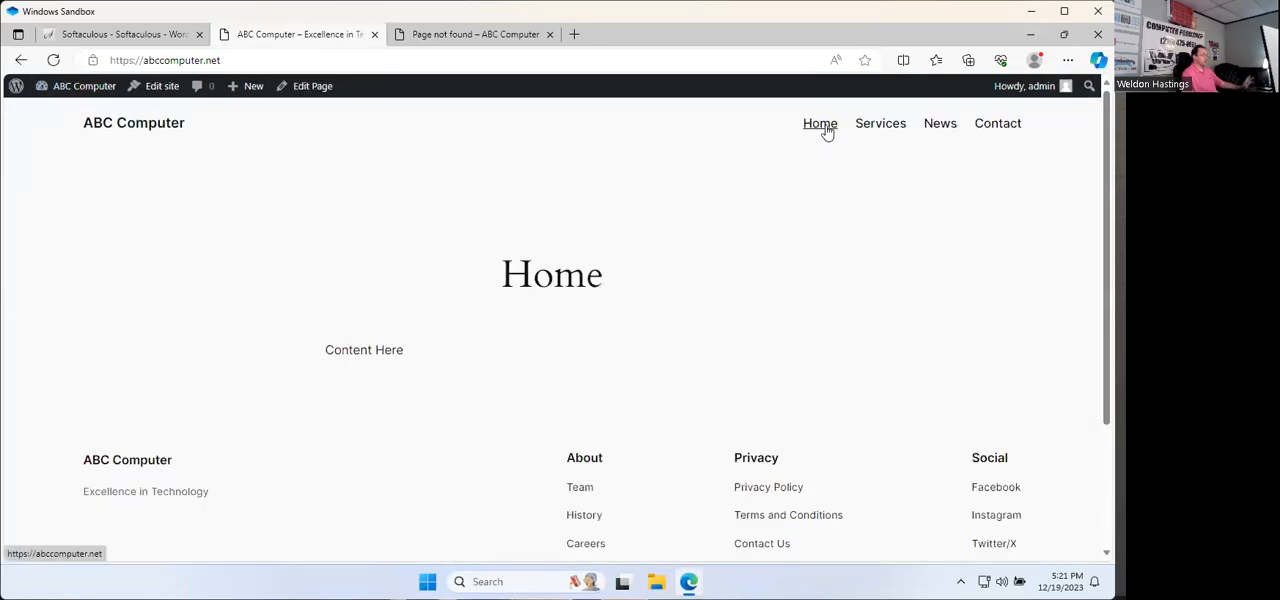
click(880, 128)
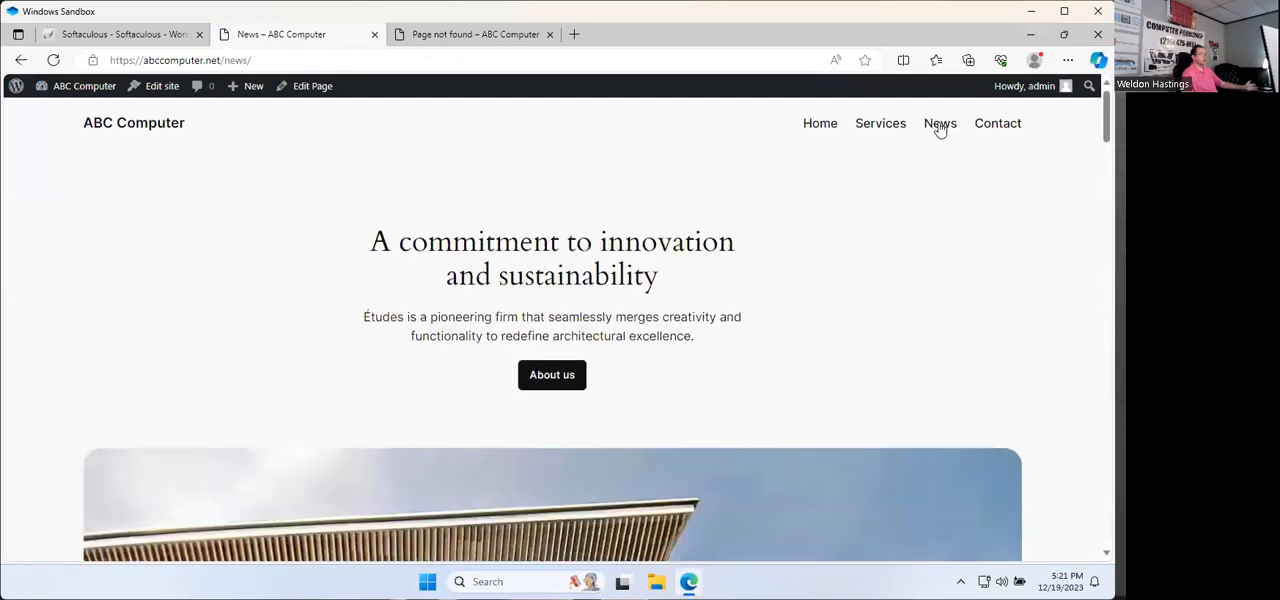
click(1000, 124)
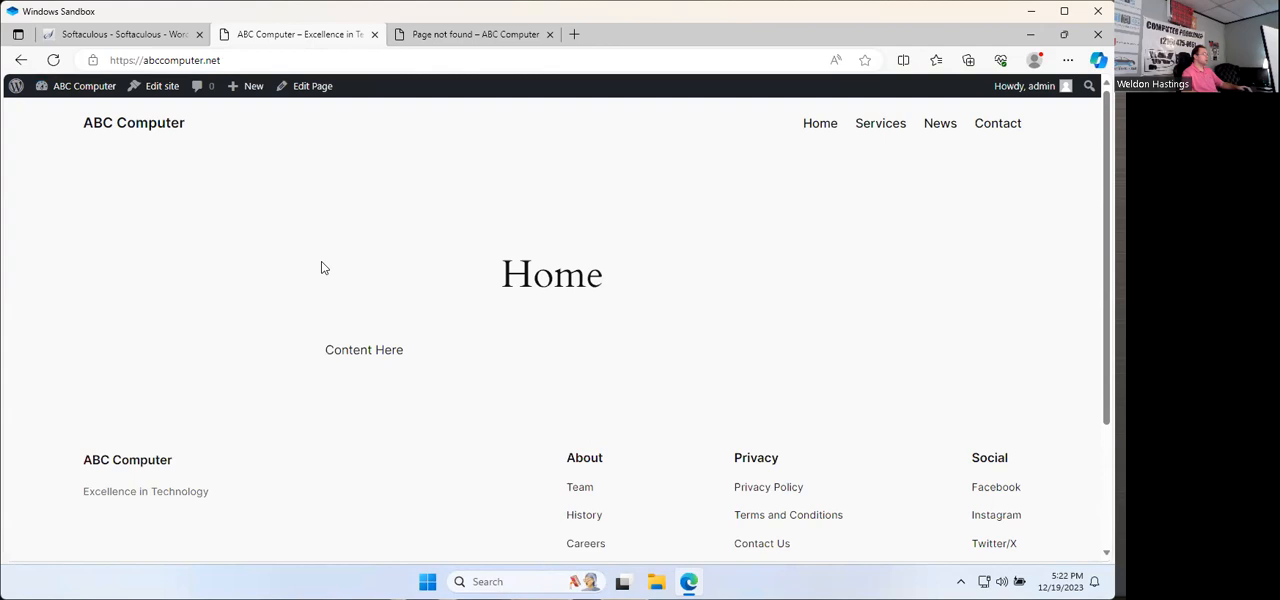
Step: Go back to the dashboard and open the active Twenty Twenty-Four theme for customizing
click(70, 94)
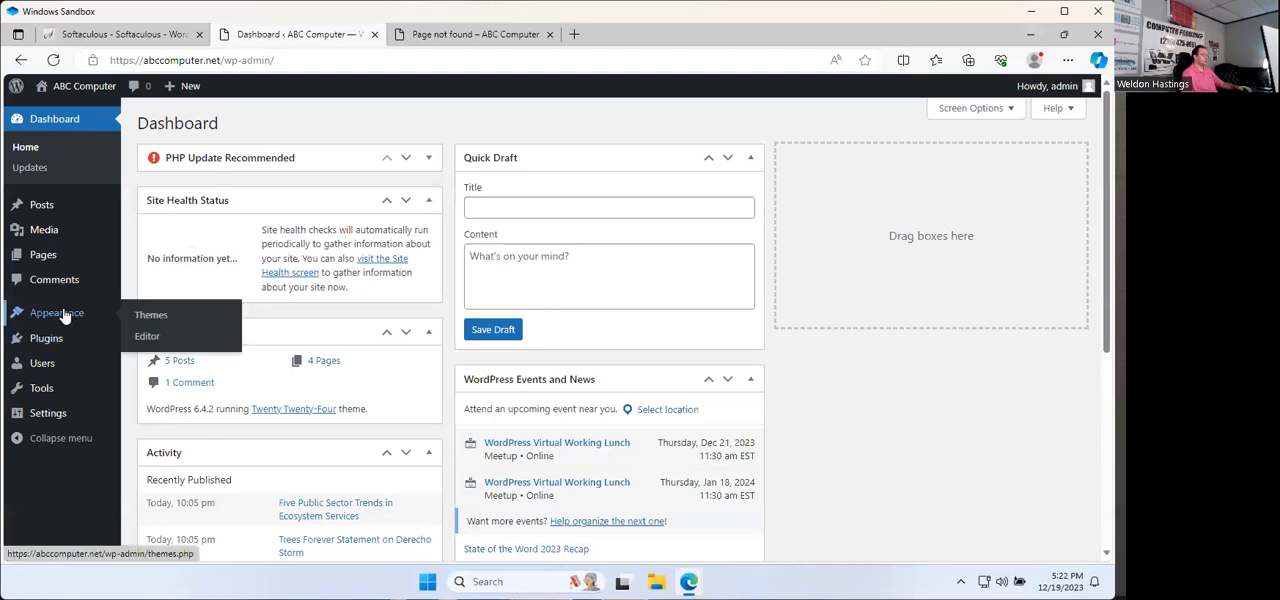
mouse_move(55, 312)
click(55, 313)
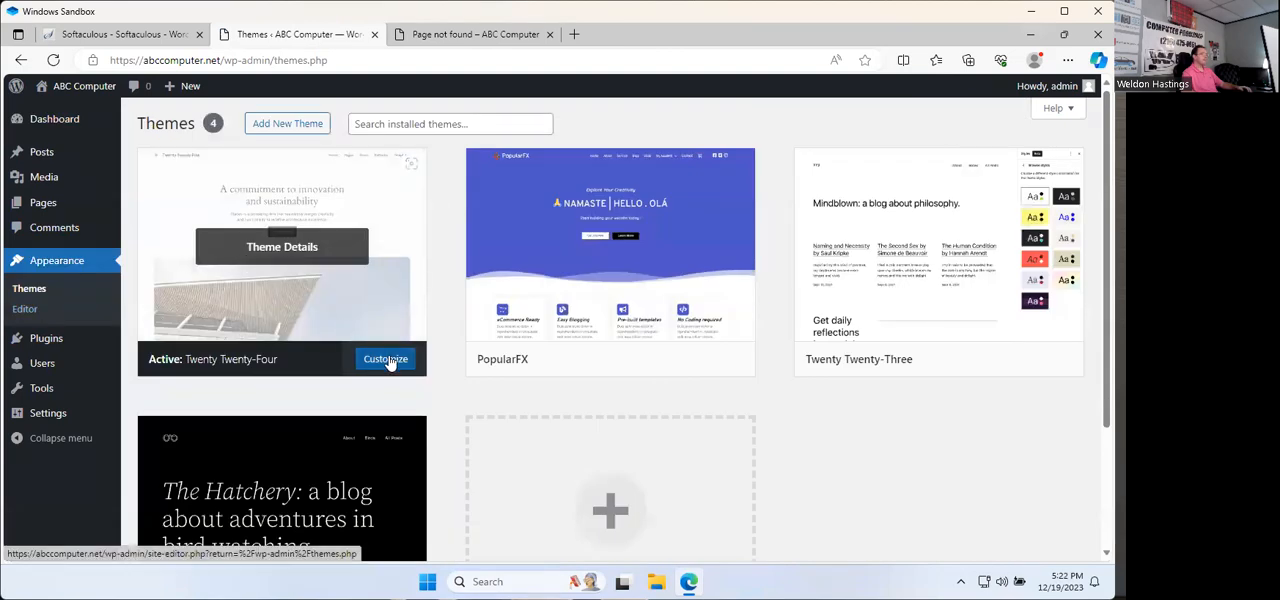
click(387, 359)
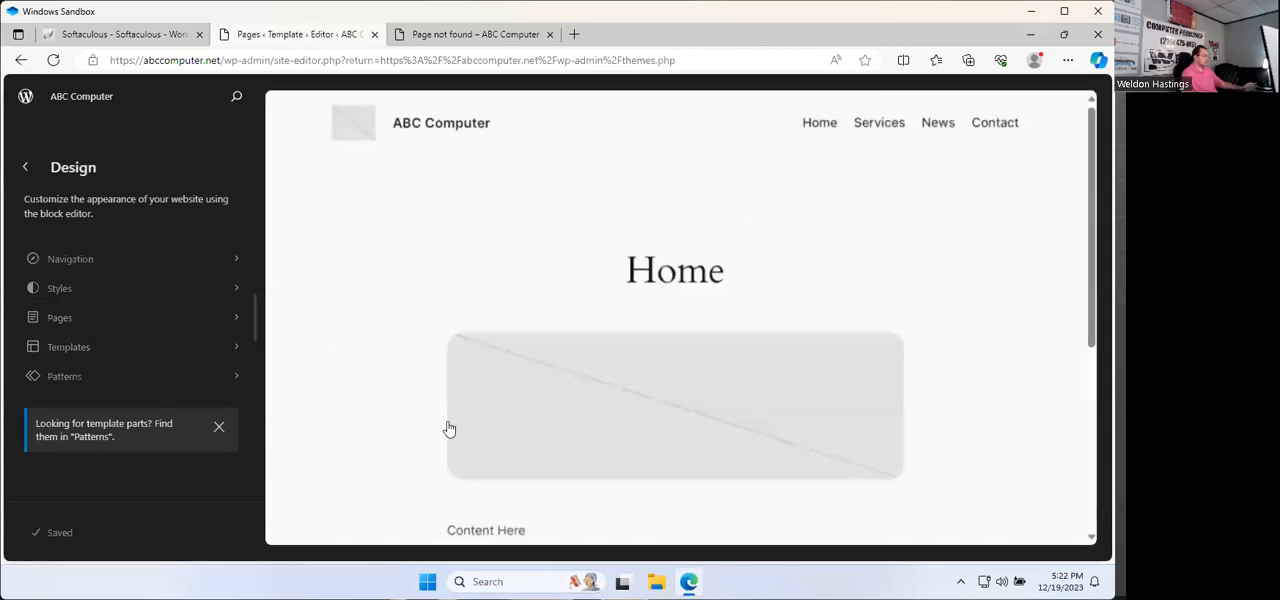
Step: Examine the Home page preview down to its footer and the links listed in the Navigation menu
scroll(524, 413, down, 3)
scroll(524, 413, up, 2)
scroll(524, 413, down, 4)
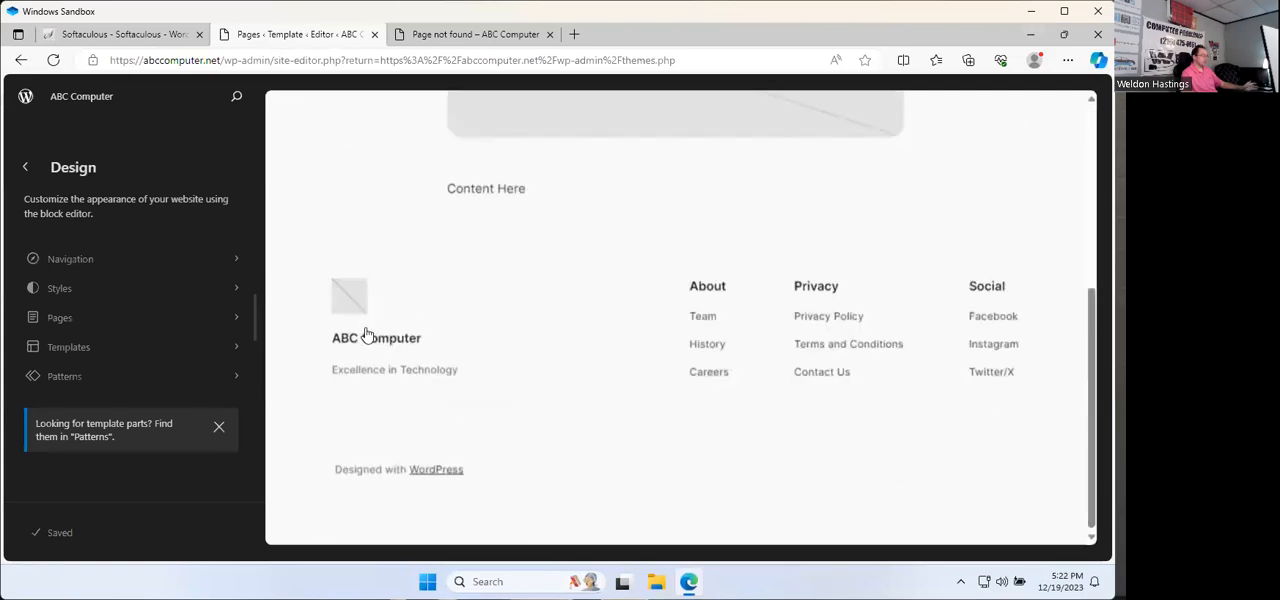
click(743, 287)
key(alt+Left)
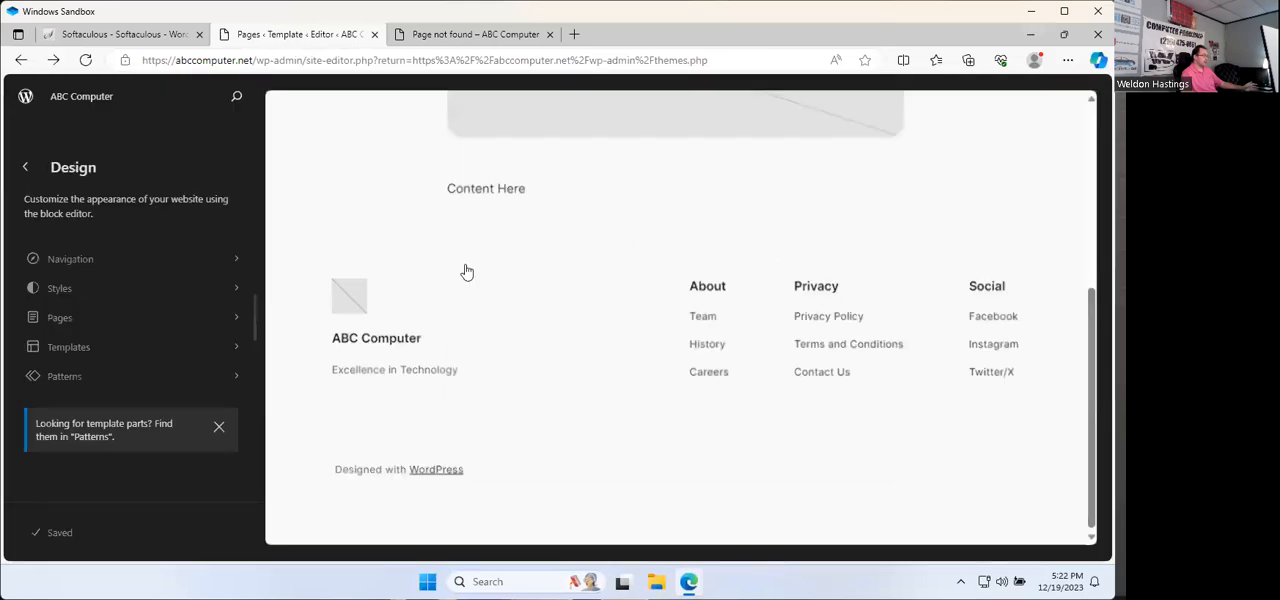
click(88, 264)
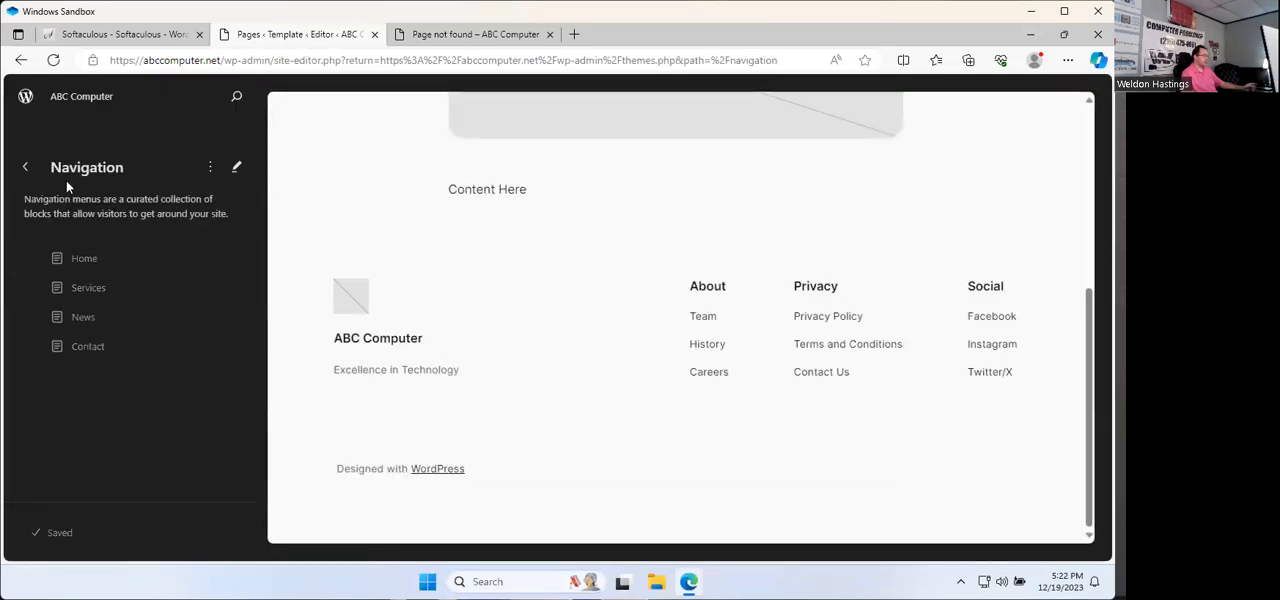
click(25, 167)
Step: Try the blue, dark, pale green and orange-accented style variations of the theme, and return to the default white one
click(67, 286)
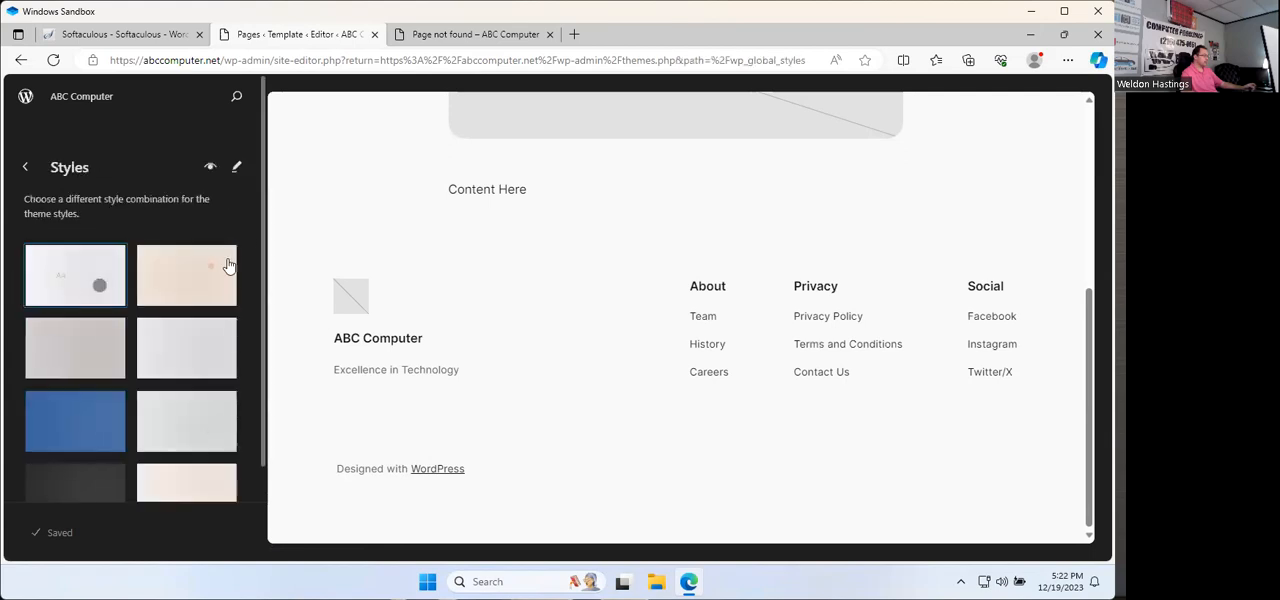
click(88, 392)
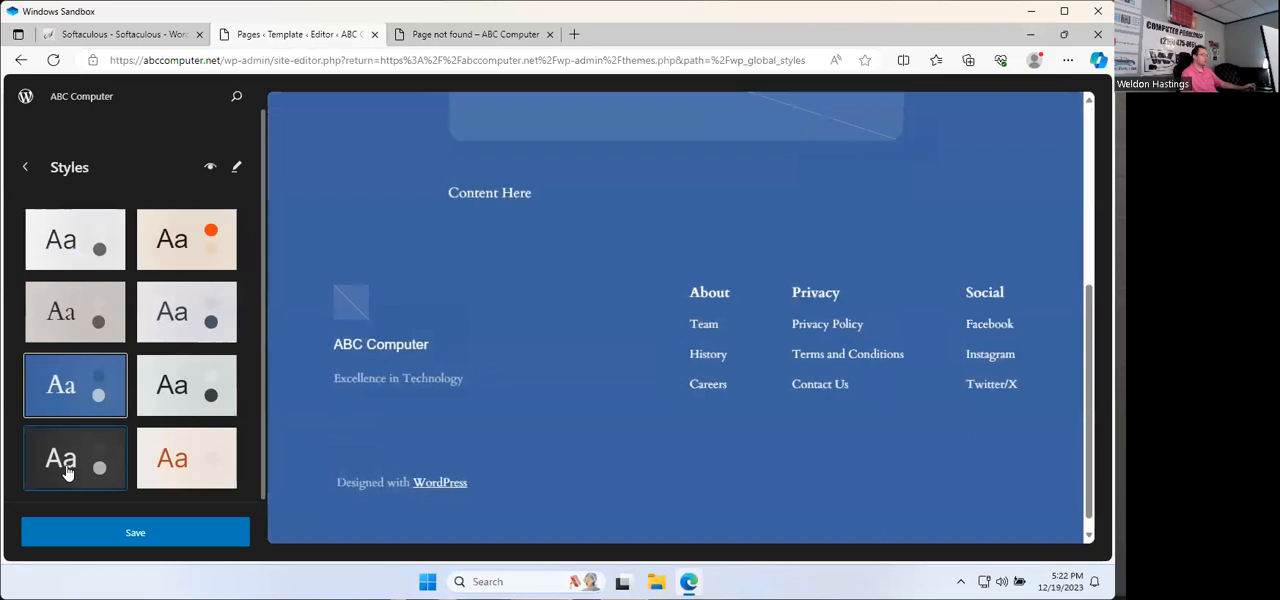
click(66, 468)
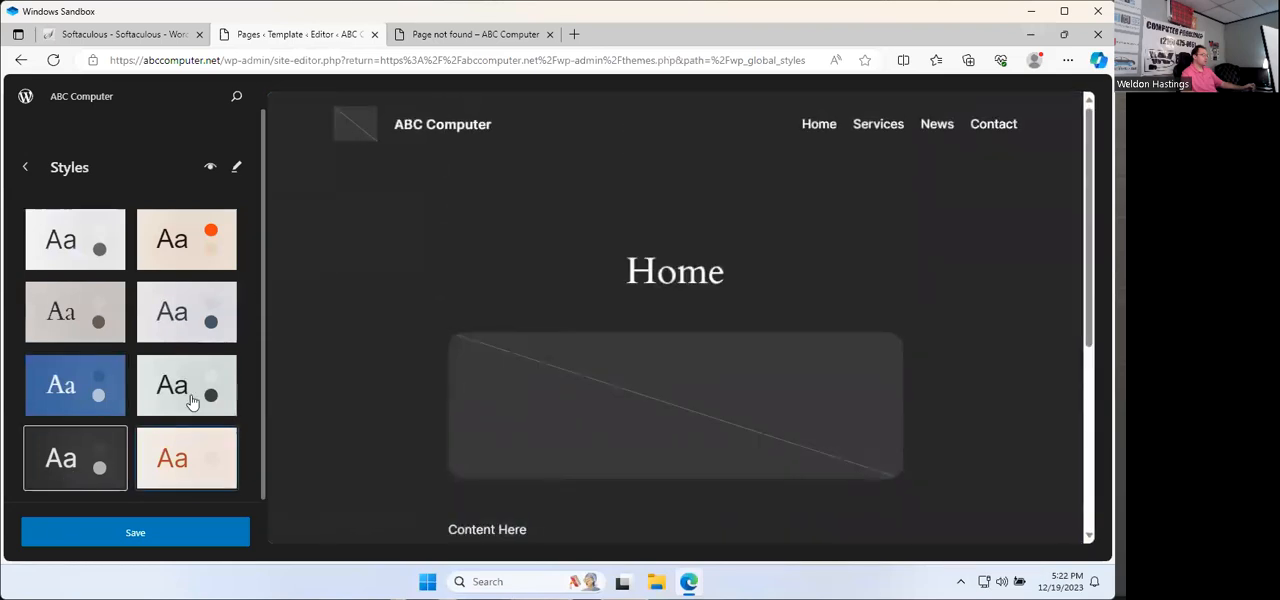
click(190, 395)
click(198, 250)
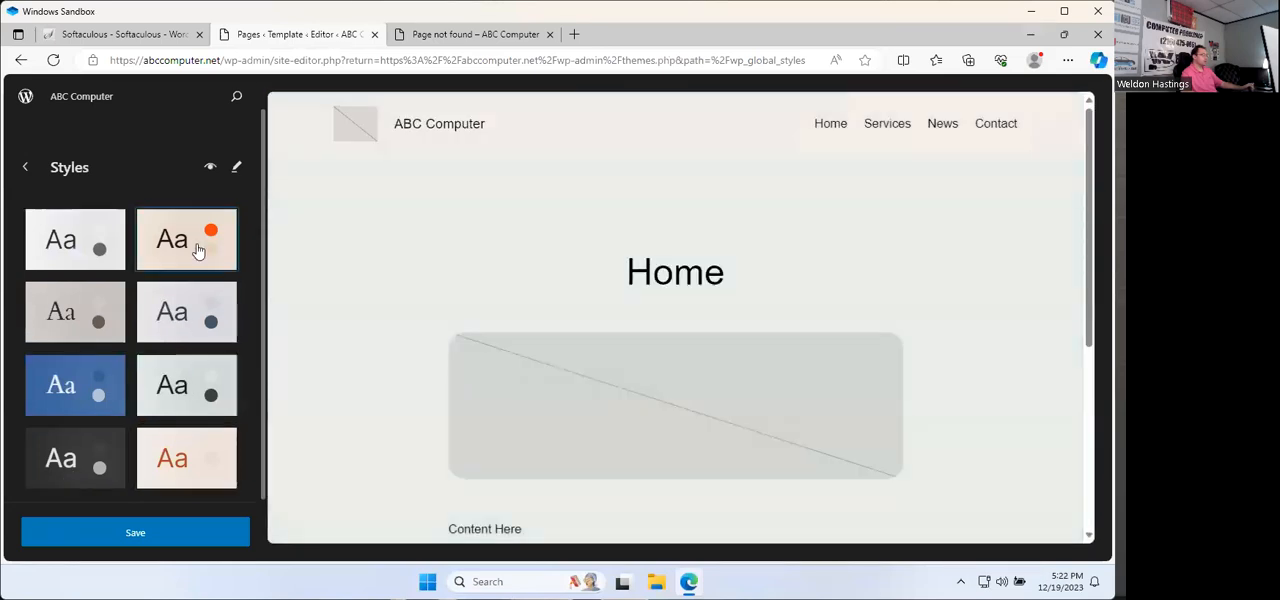
click(58, 250)
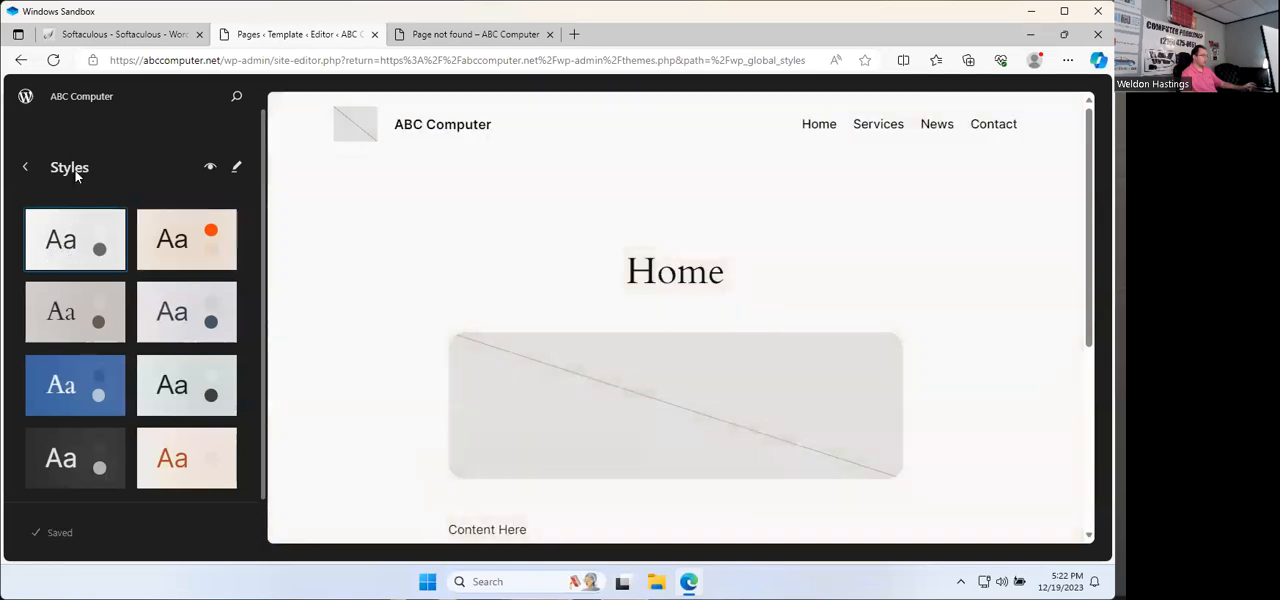
Step: Look through the theme's Pages and Templates lists, dismiss the template parts notice and return to the dashboard
click(24, 168)
click(57, 312)
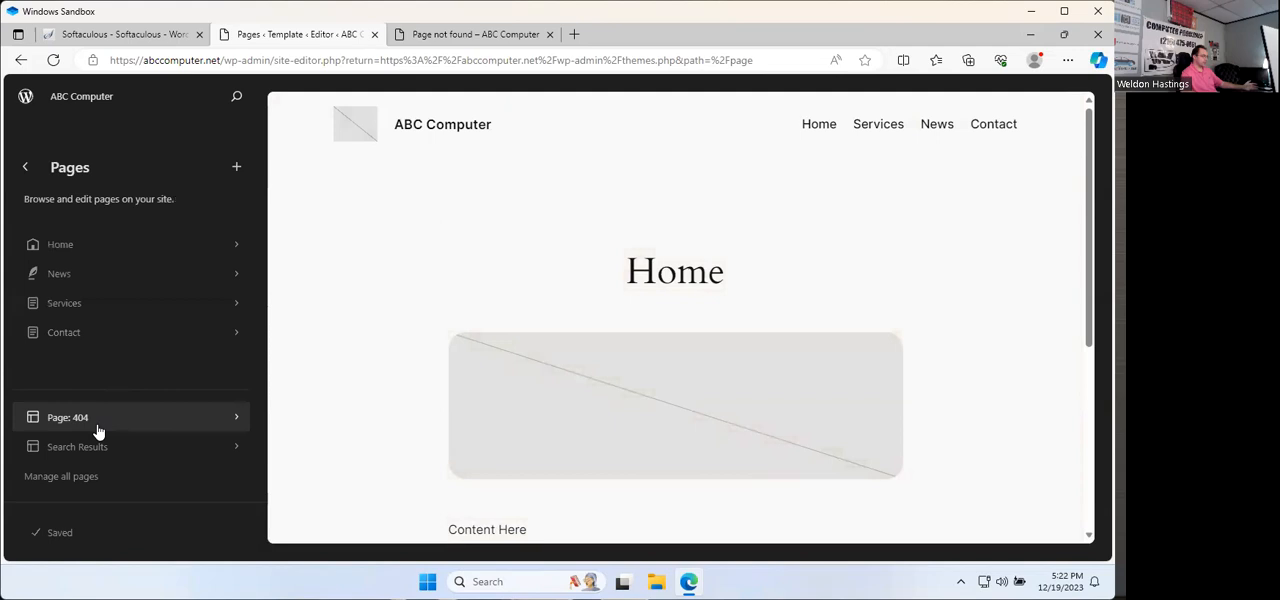
click(28, 168)
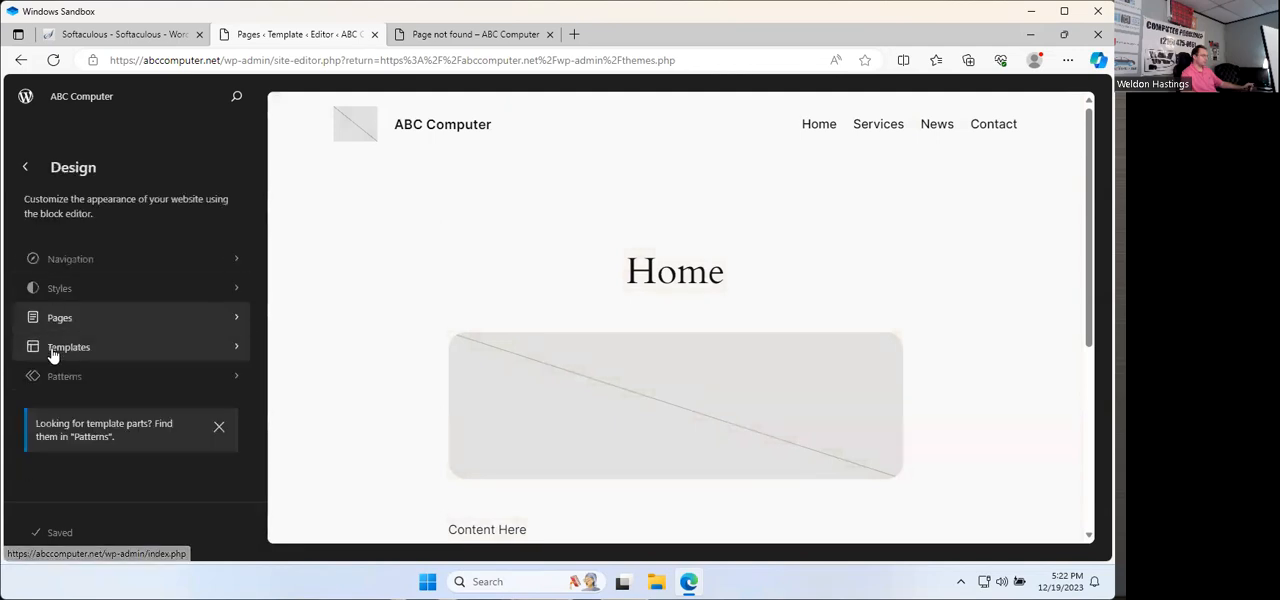
click(16, 348)
scroll(119, 316, down, 2)
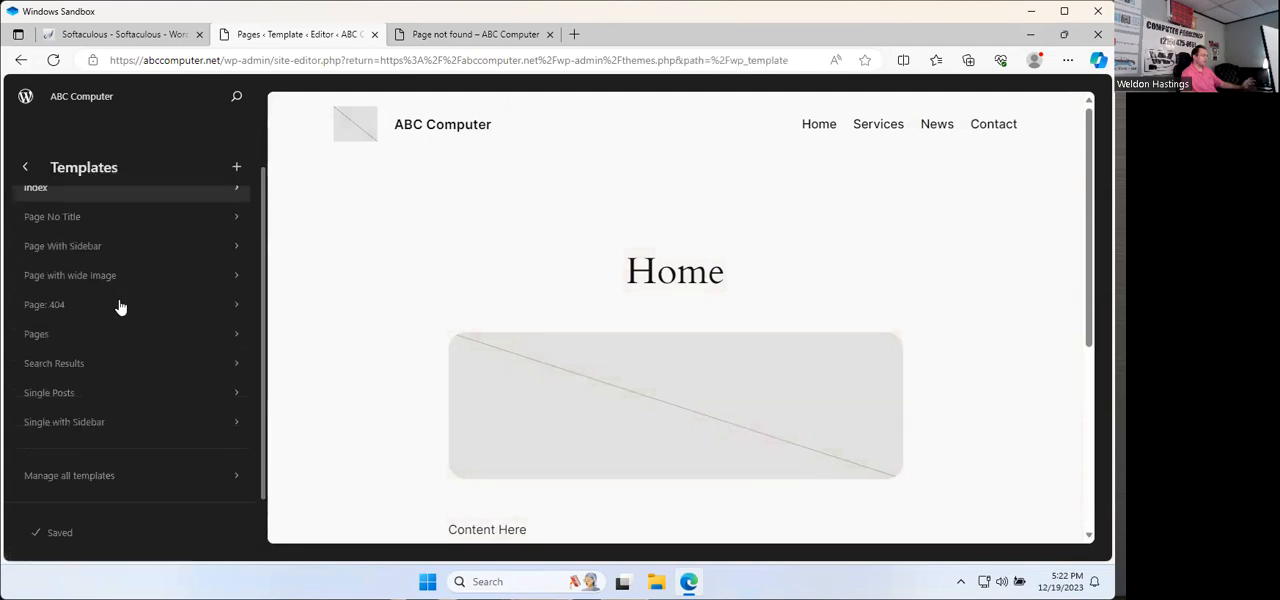
click(26, 171)
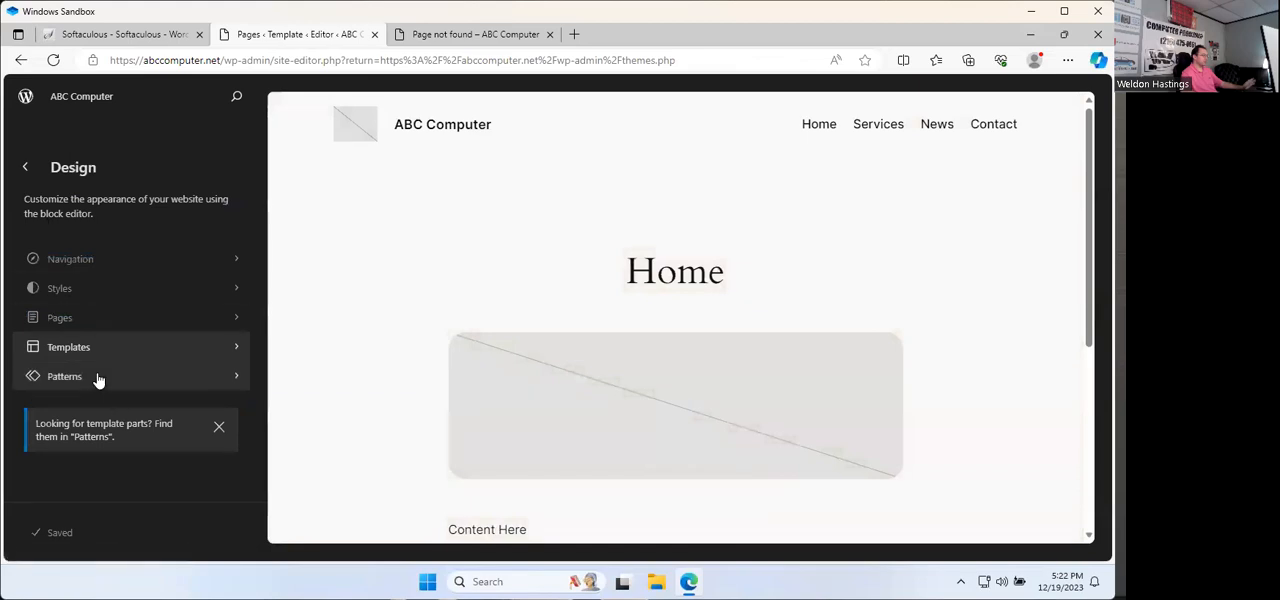
click(217, 430)
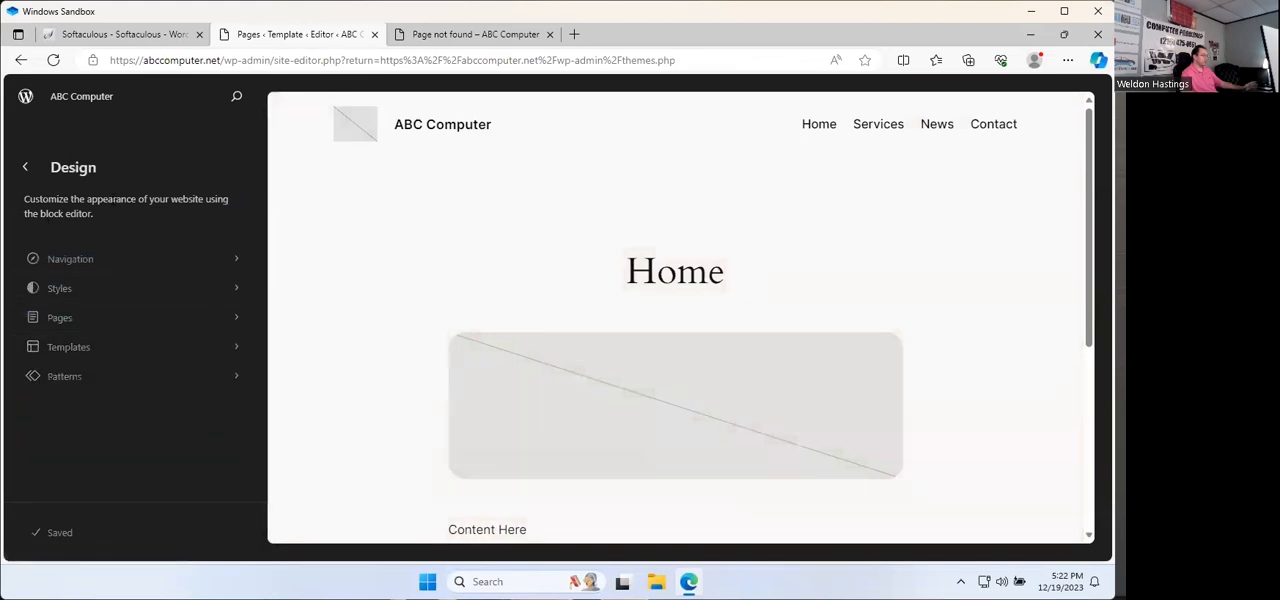
click(25, 168)
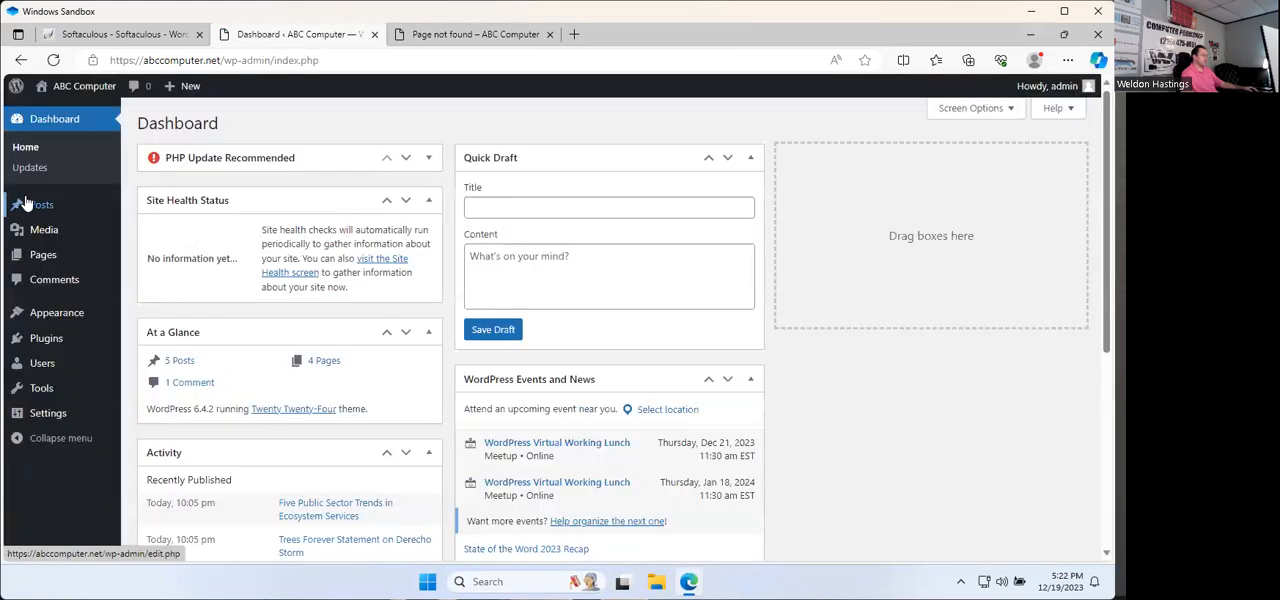
Step: Open the Home page for editing and add an Image block below the existing text
mouse_move(44, 365)
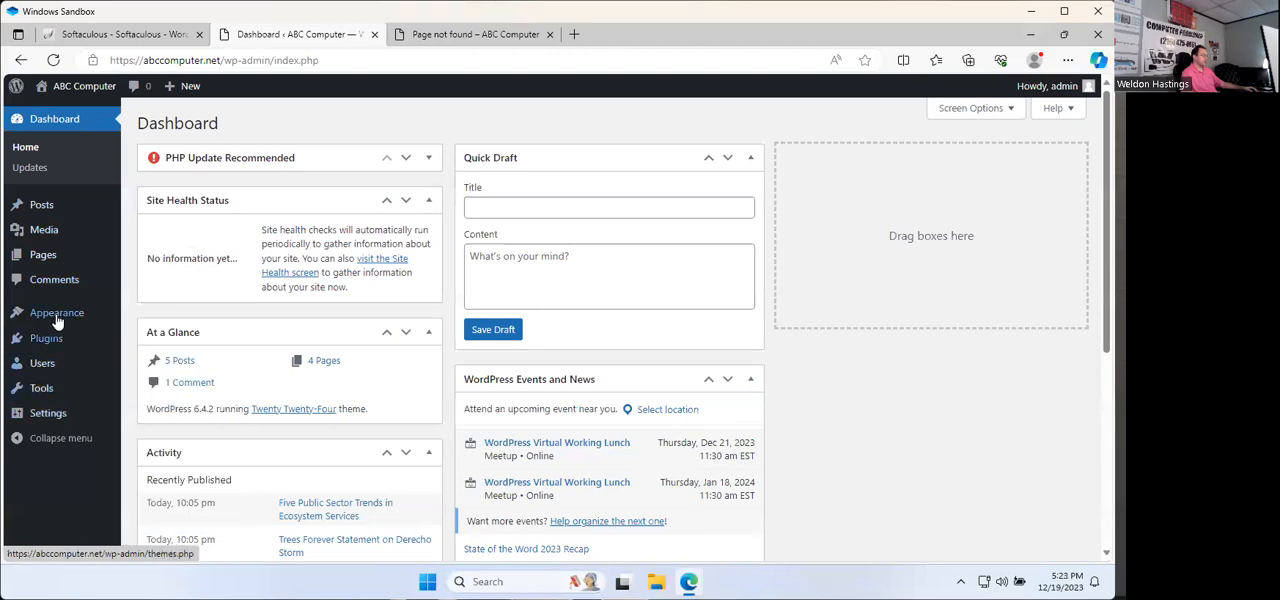
mouse_move(57, 316)
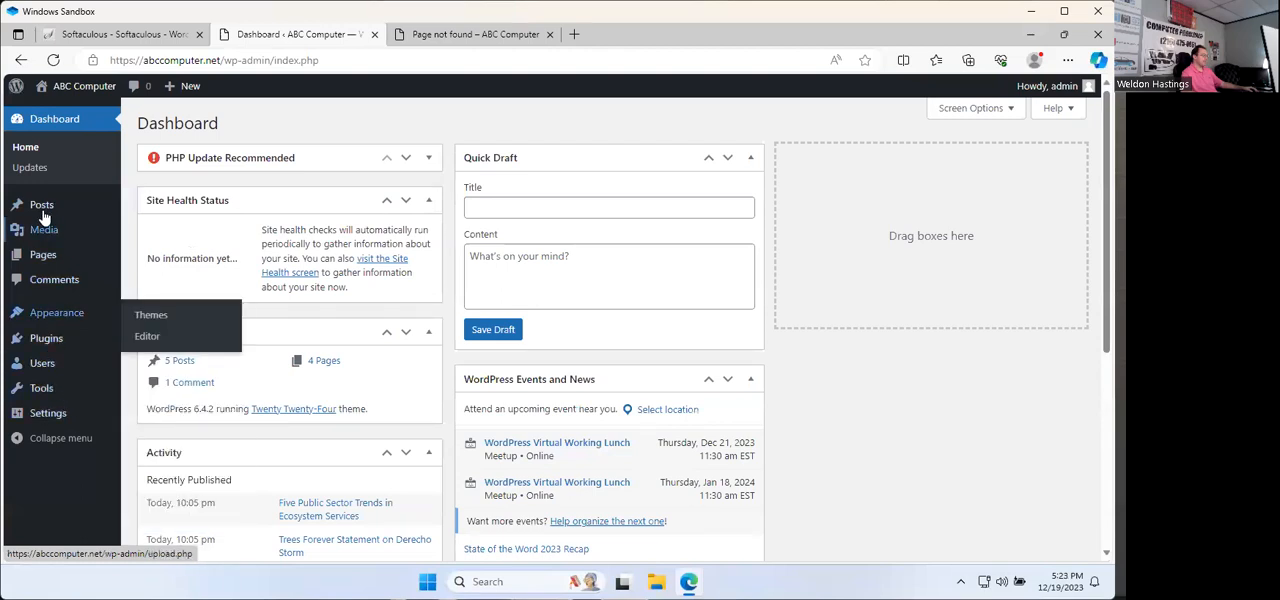
click(53, 262)
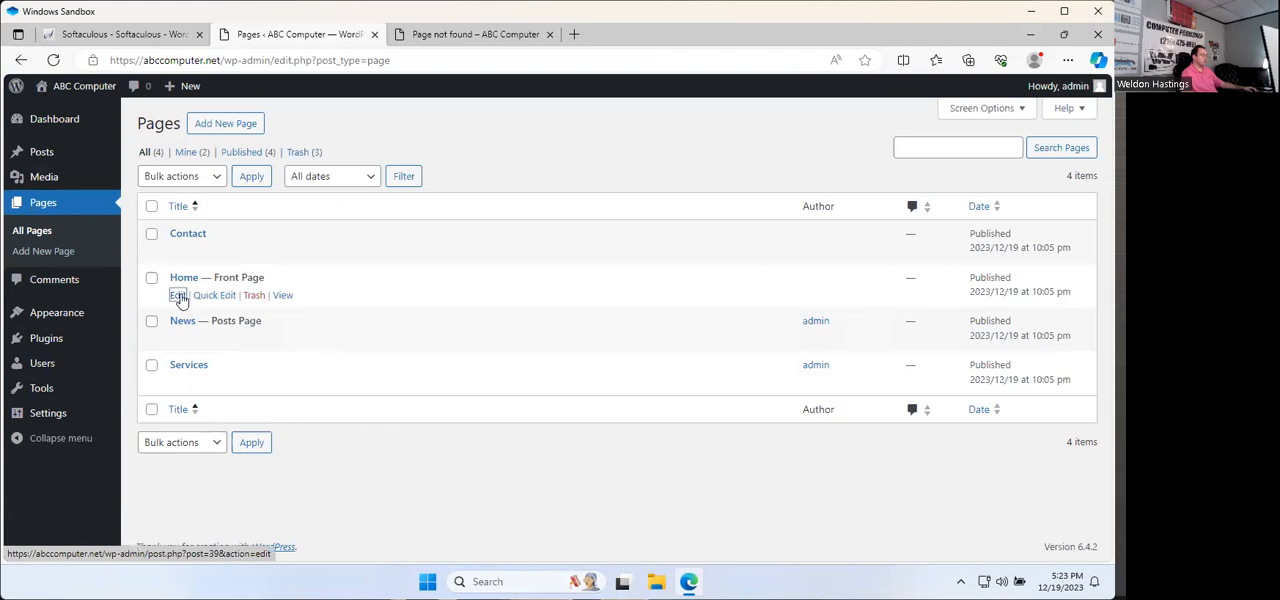
click(178, 295)
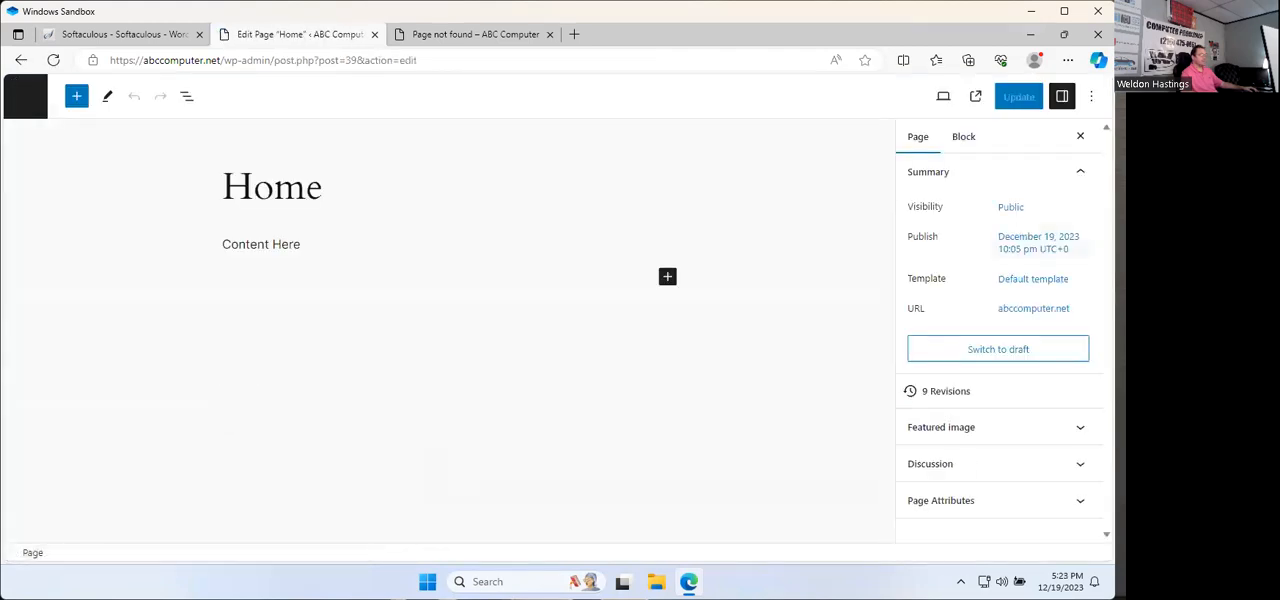
click(668, 277)
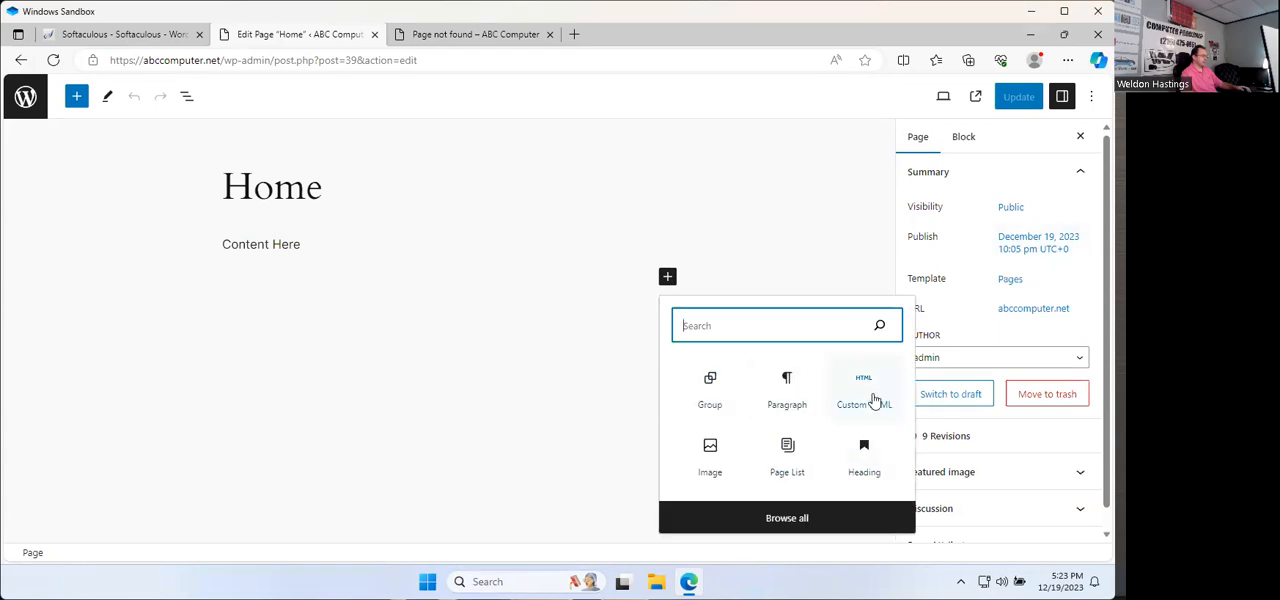
click(712, 470)
Step: Fill the Image block with the solar panel picture post1.jpg from the media library
click(256, 360)
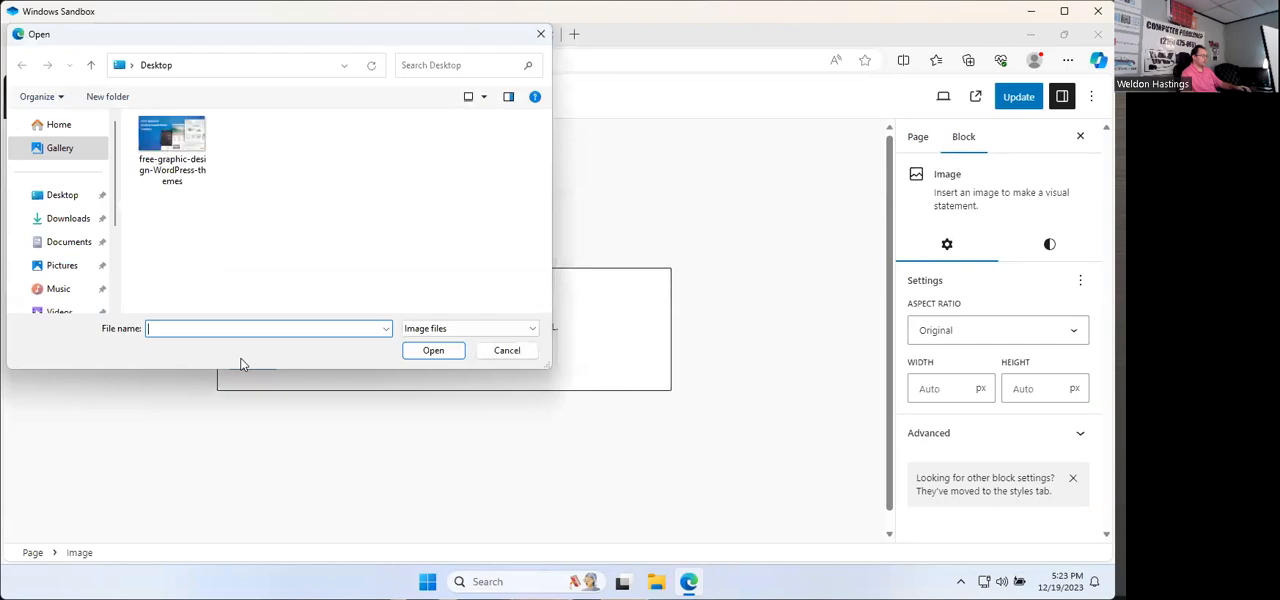
click(507, 355)
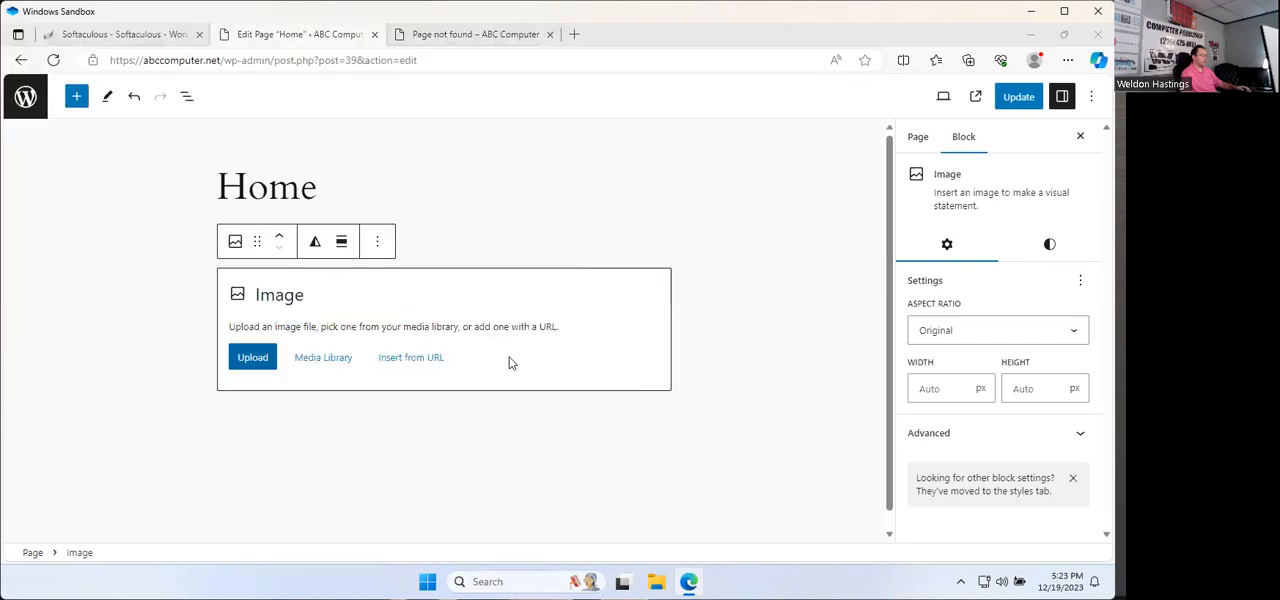
click(323, 358)
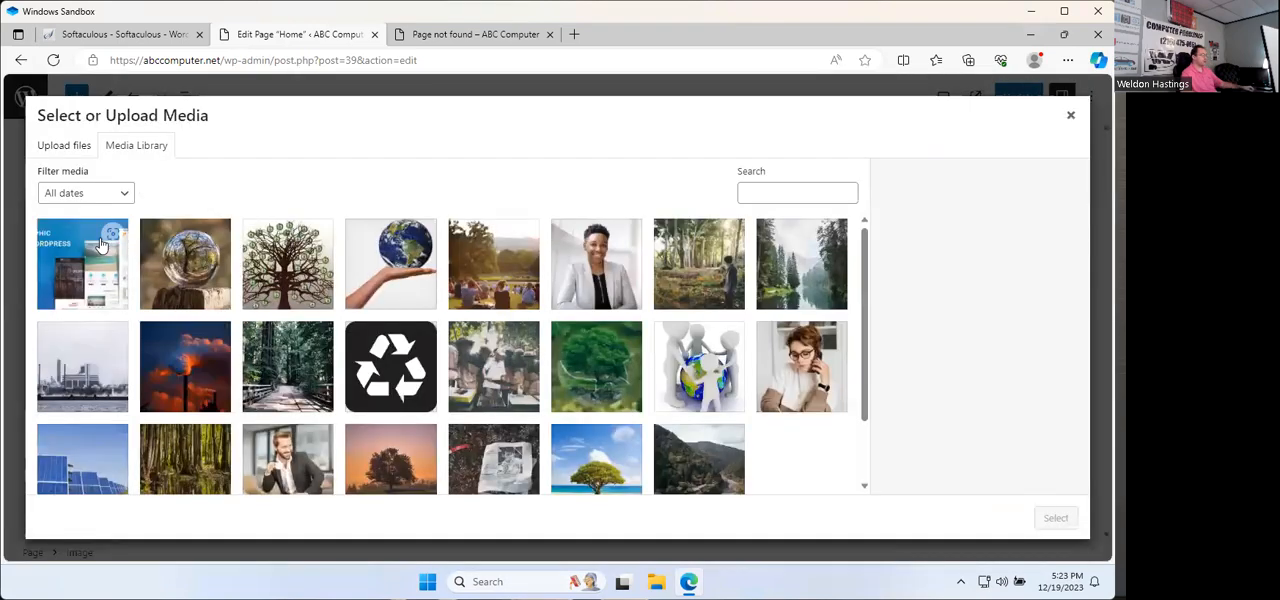
scroll(205, 450, down, 2)
scroll(207, 425, up, 2)
click(102, 460)
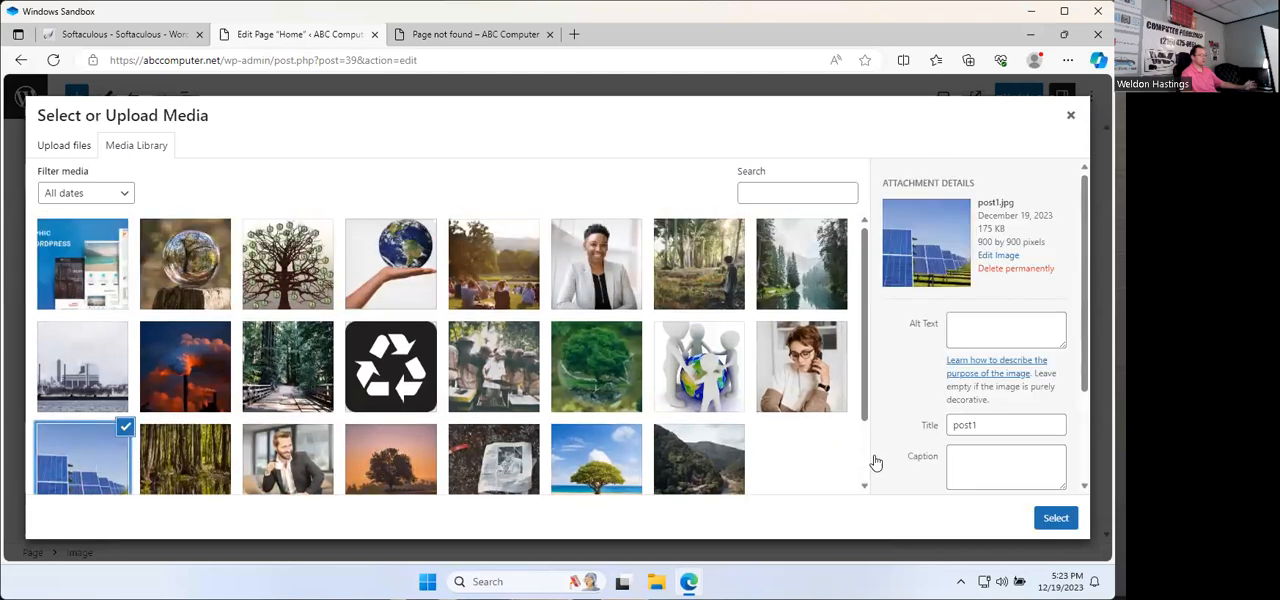
click(1058, 528)
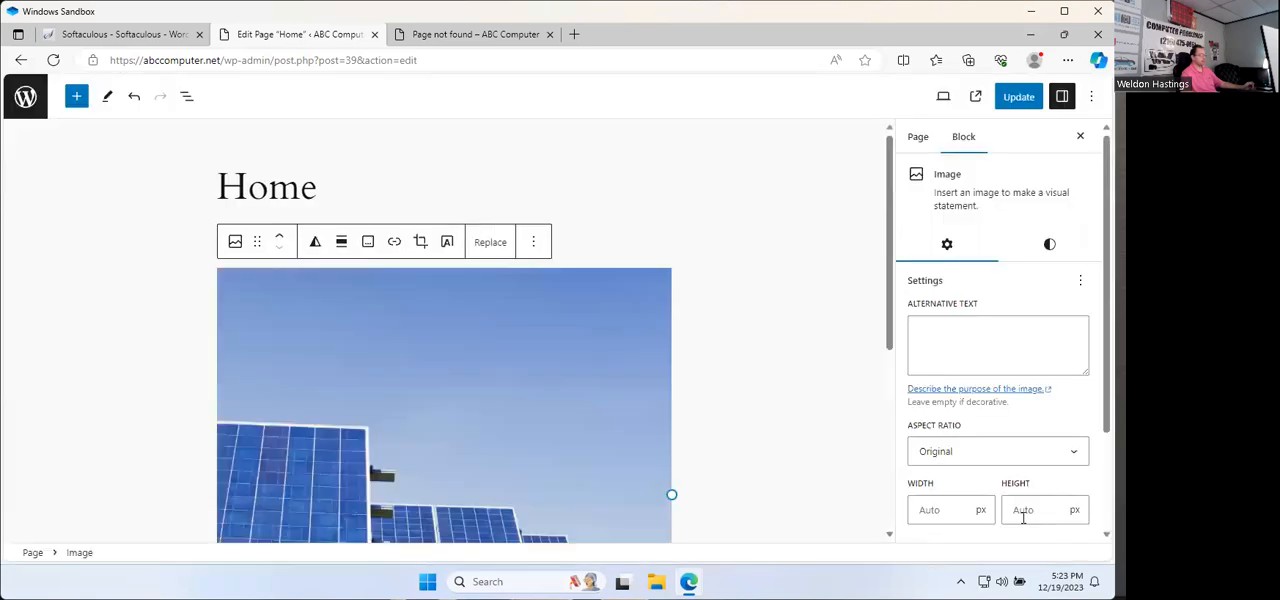
Step: Update the Home page and reload the live site in its own tab to check the added image
click(1018, 96)
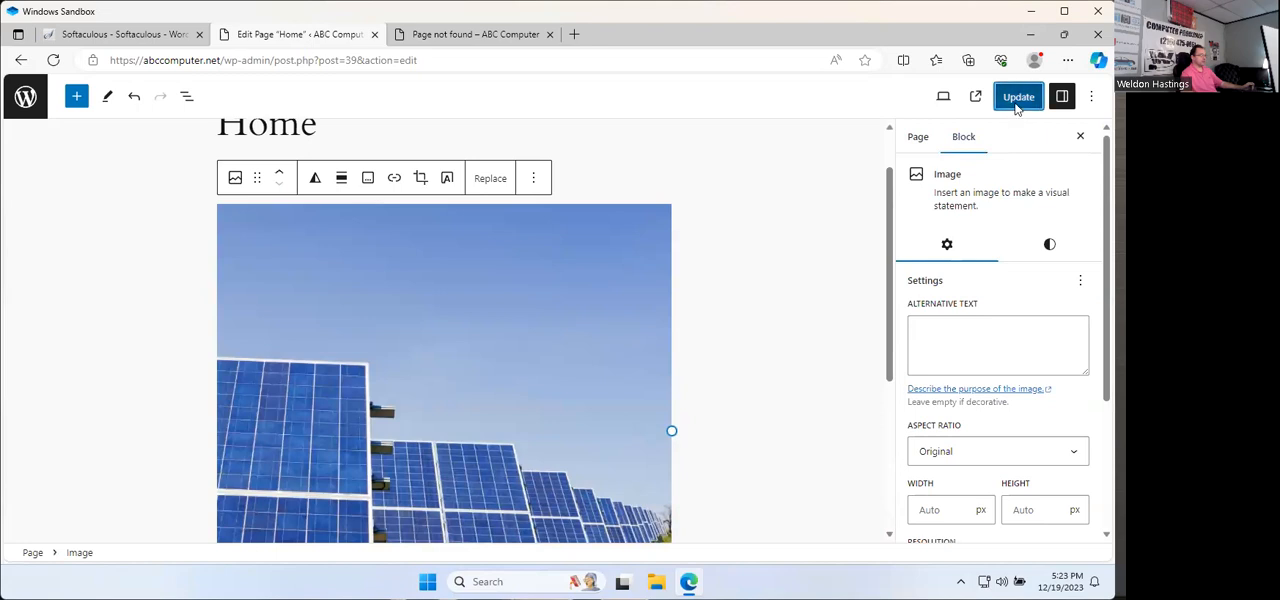
click(466, 35)
click(54, 60)
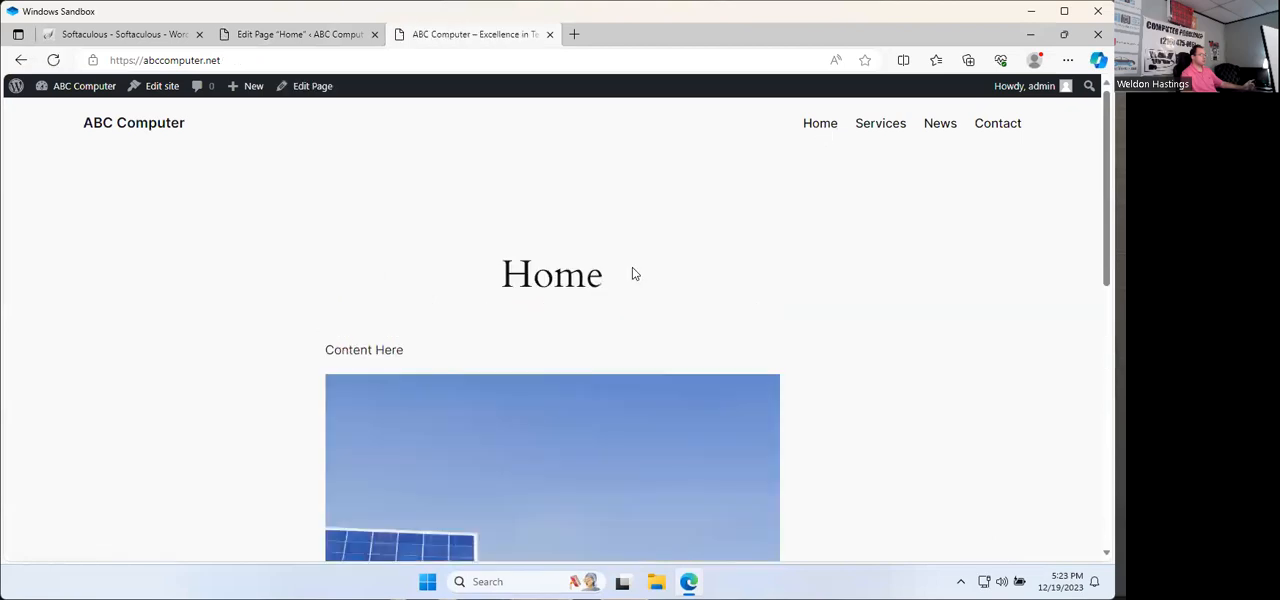
Step: Look through the live Home page and the sections of the Services page
scroll(634, 272, down, 10)
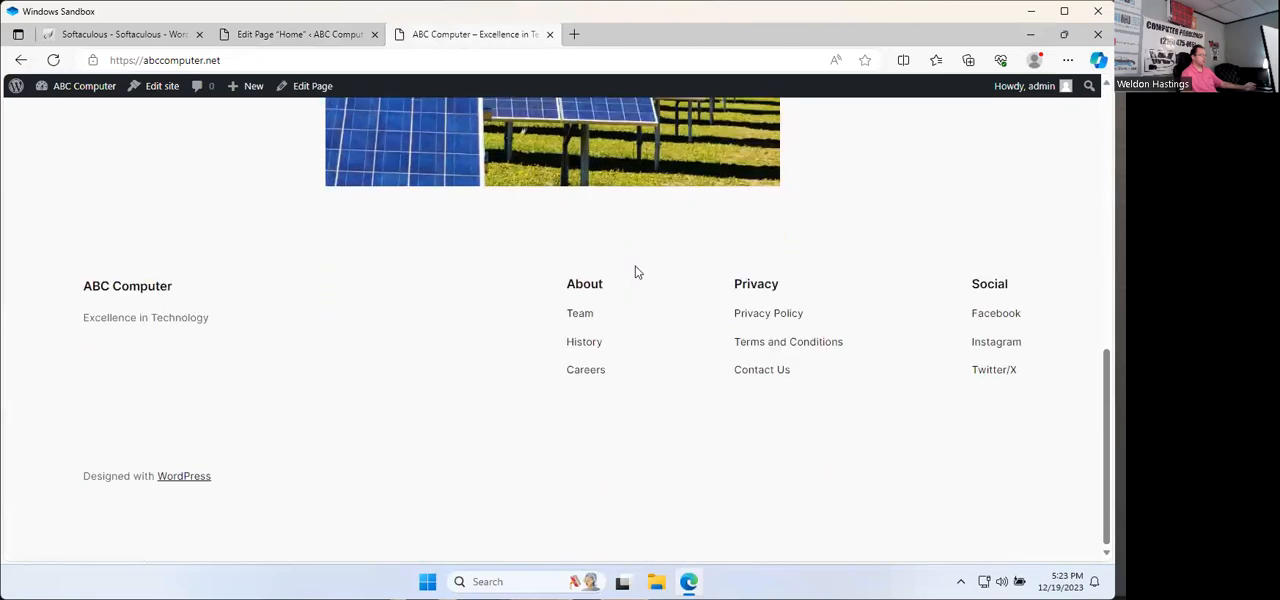
scroll(440, 280, up, 10)
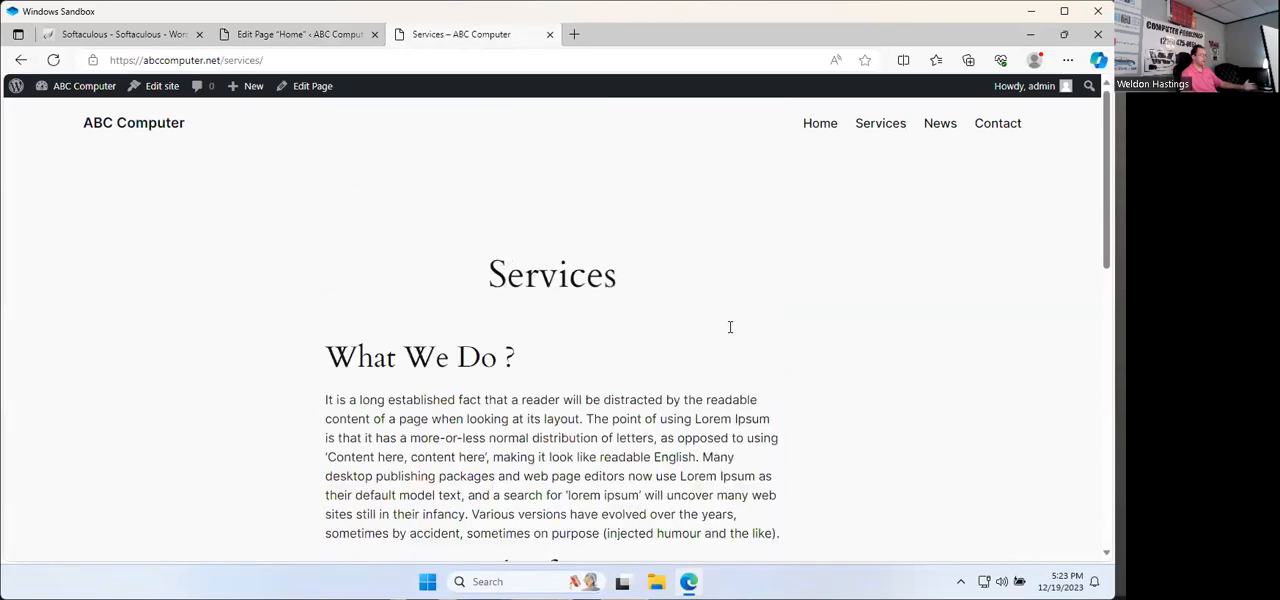
scroll(728, 332, down, 4)
scroll(728, 333, up, 5)
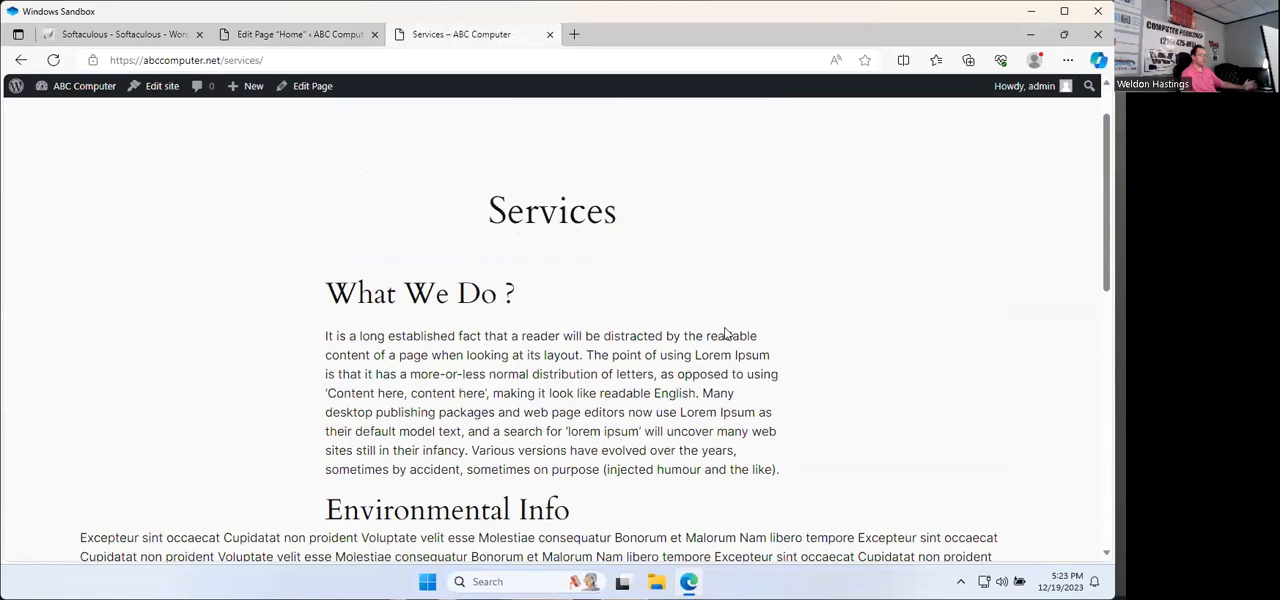
scroll(545, 357, down, 4)
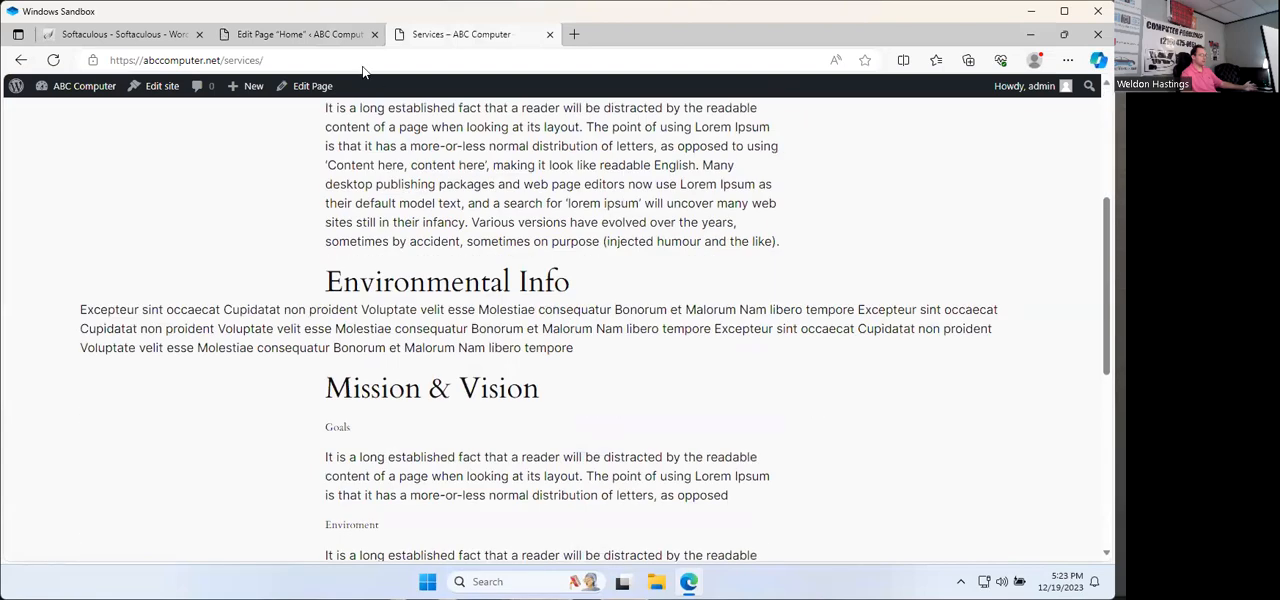
Step: Open the Services page for editing and delete the unsupported block that holds the Environmental Info section
click(305, 90)
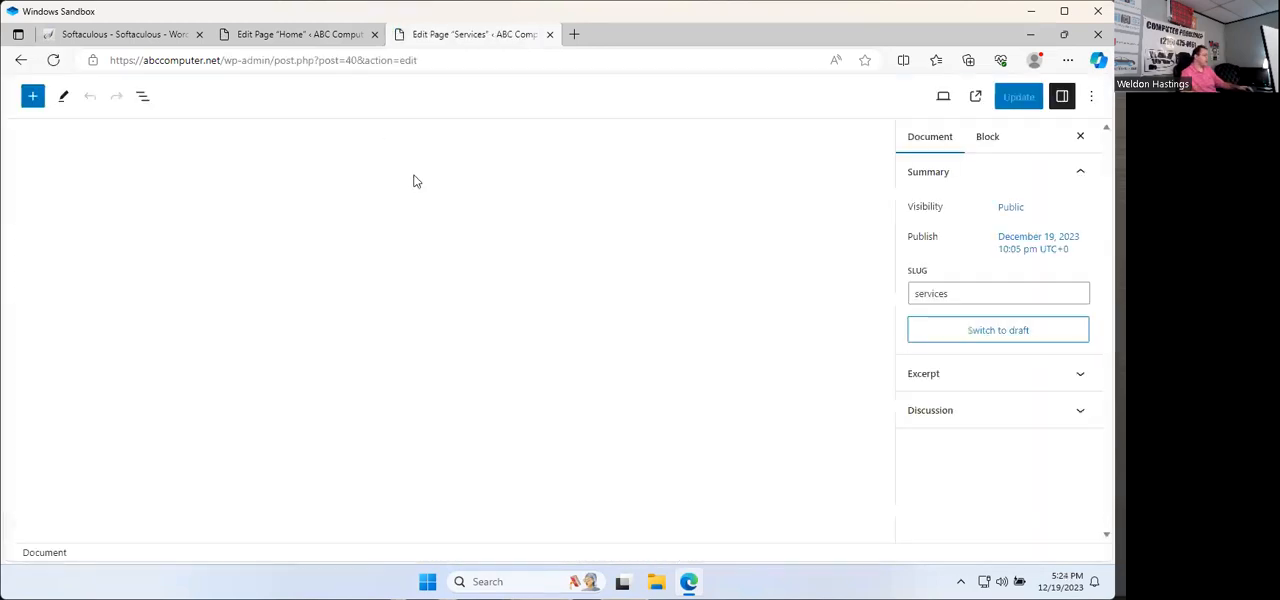
scroll(520, 300, down, 3)
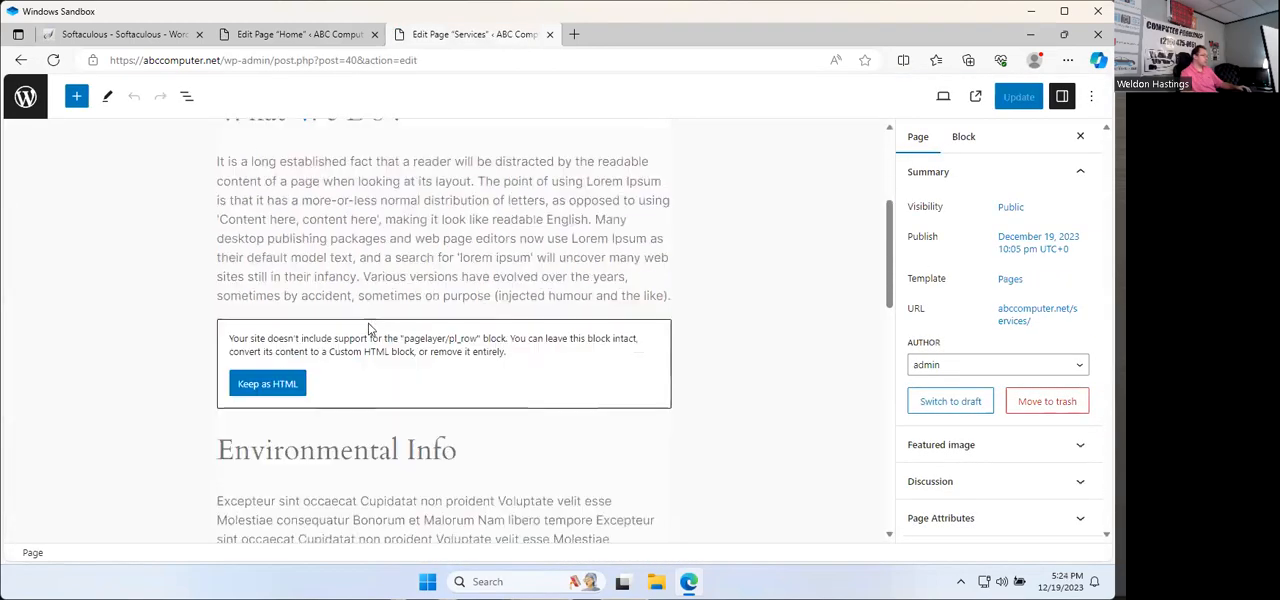
click(625, 345)
click(316, 293)
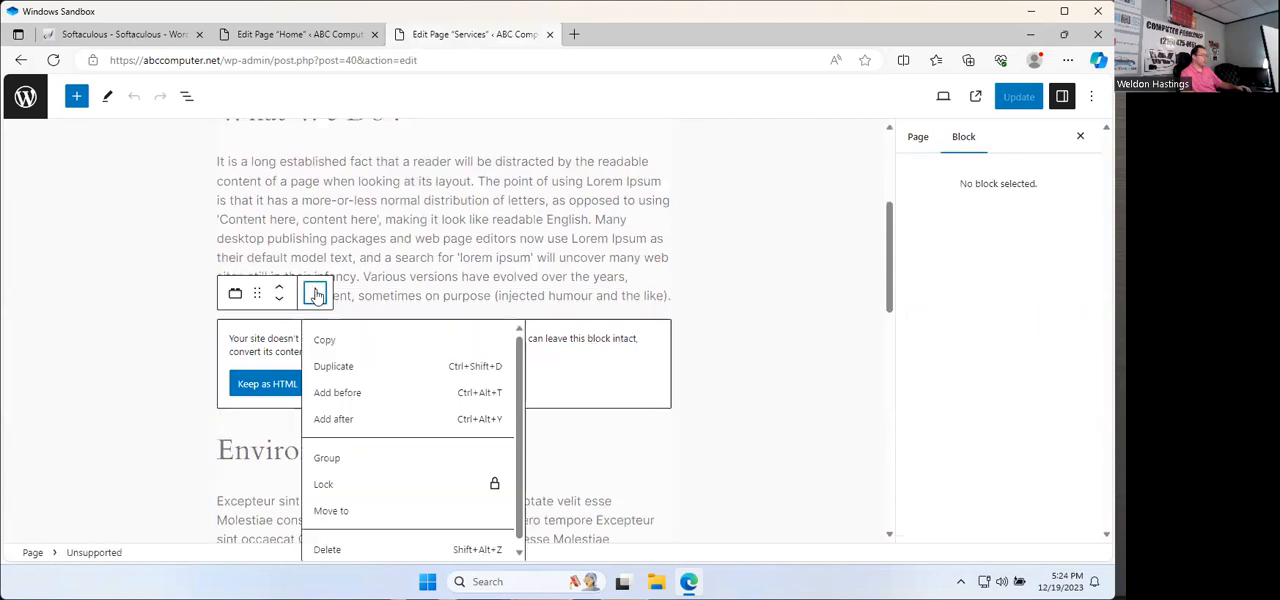
click(366, 548)
scroll(420, 345, down, 1)
scroll(430, 347, up, 2)
scroll(420, 346, down, 3)
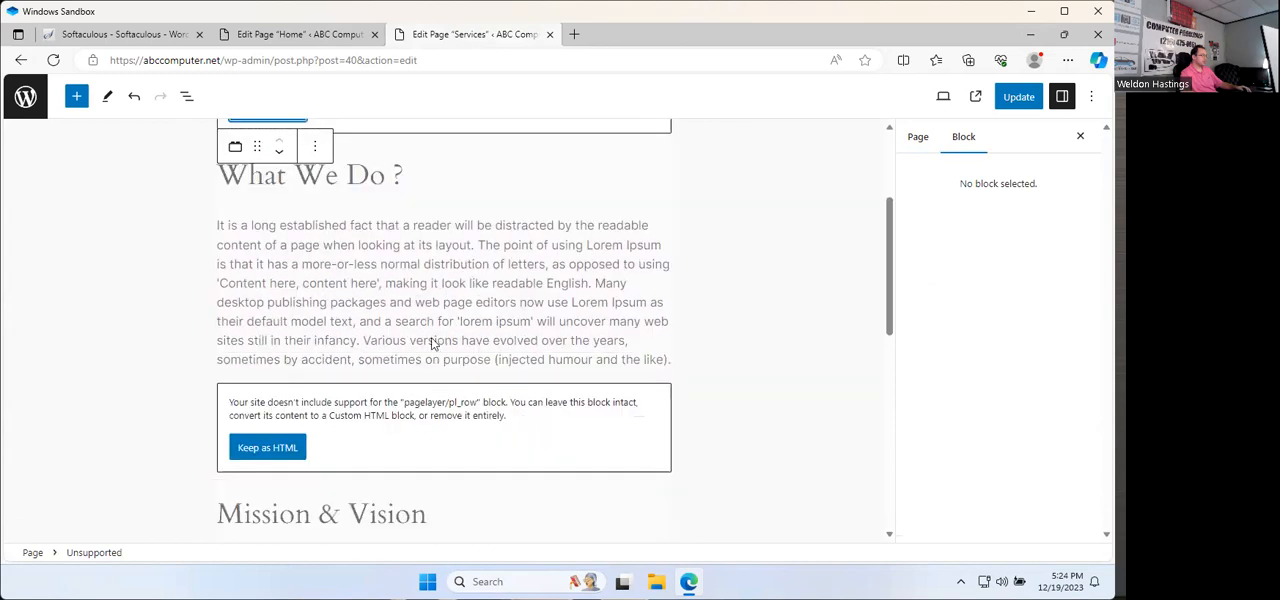
Step: Delete the unsupported blocks that hold the Mission & Vision and Our Team sections of the Services page
scroll(445, 338, down, 1)
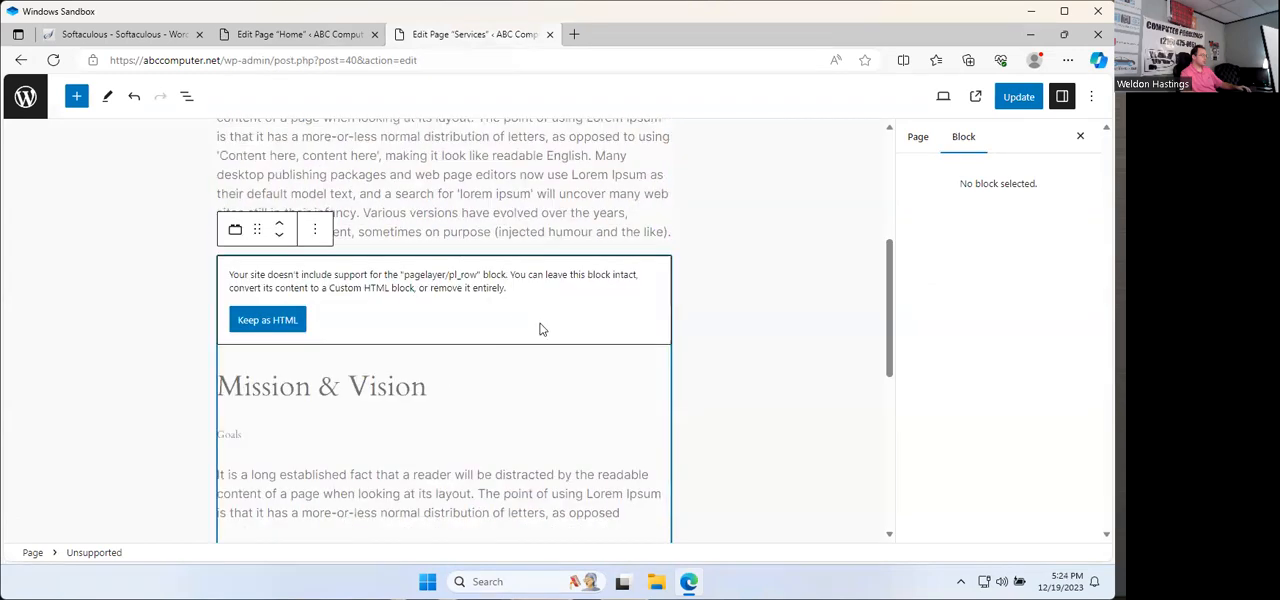
click(316, 233)
click(326, 488)
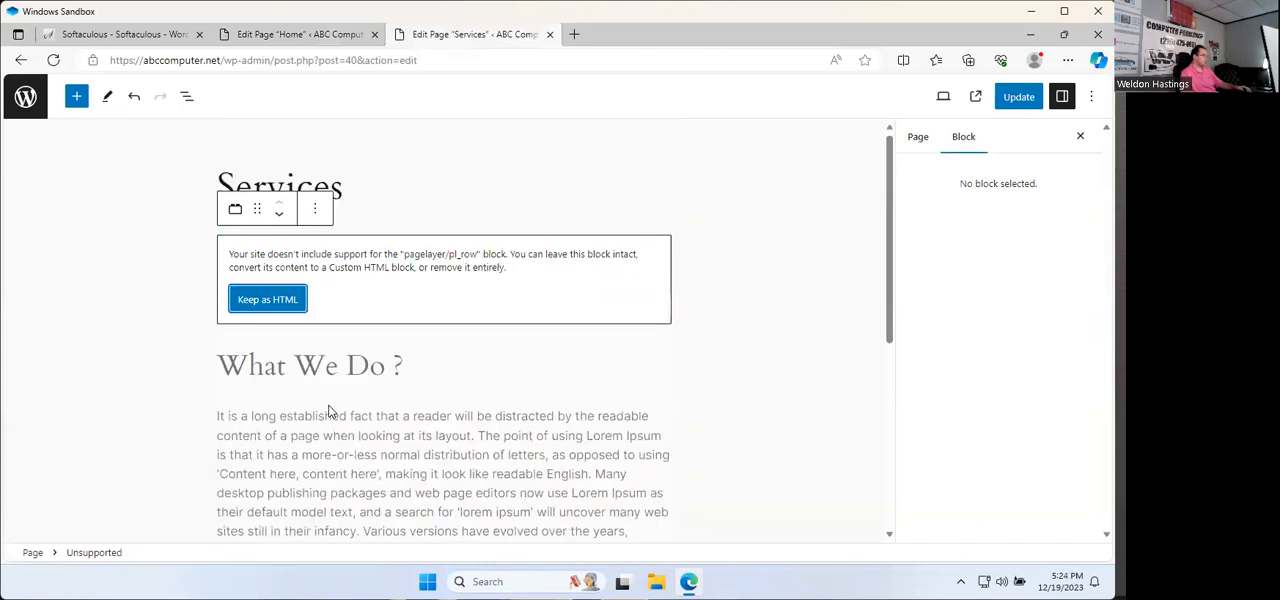
scroll(335, 397, down, 3)
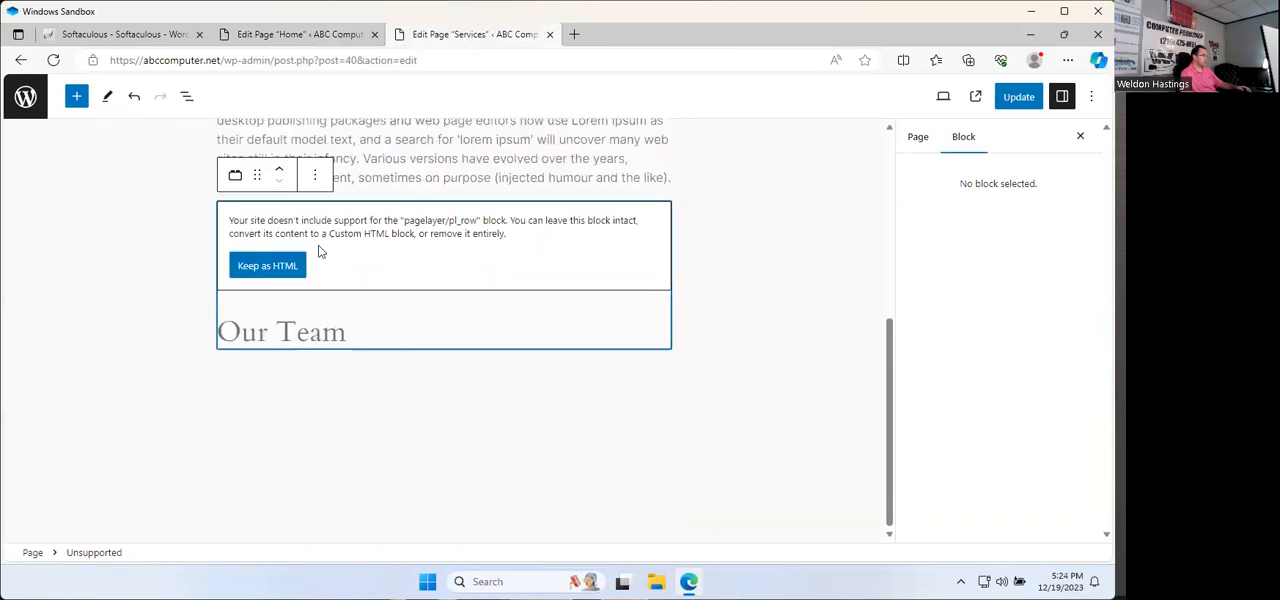
click(315, 176)
click(368, 432)
Step: Review the remaining What We Do section and update the Services page
scroll(580, 355, down, 2)
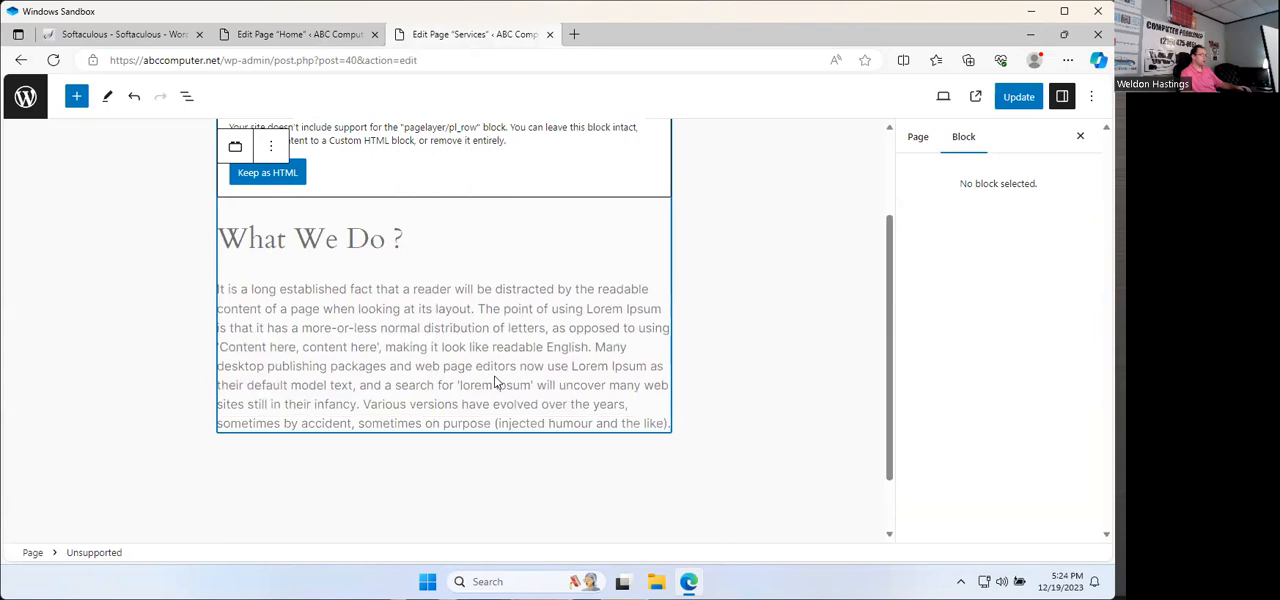
double_click(495, 382)
click(673, 307)
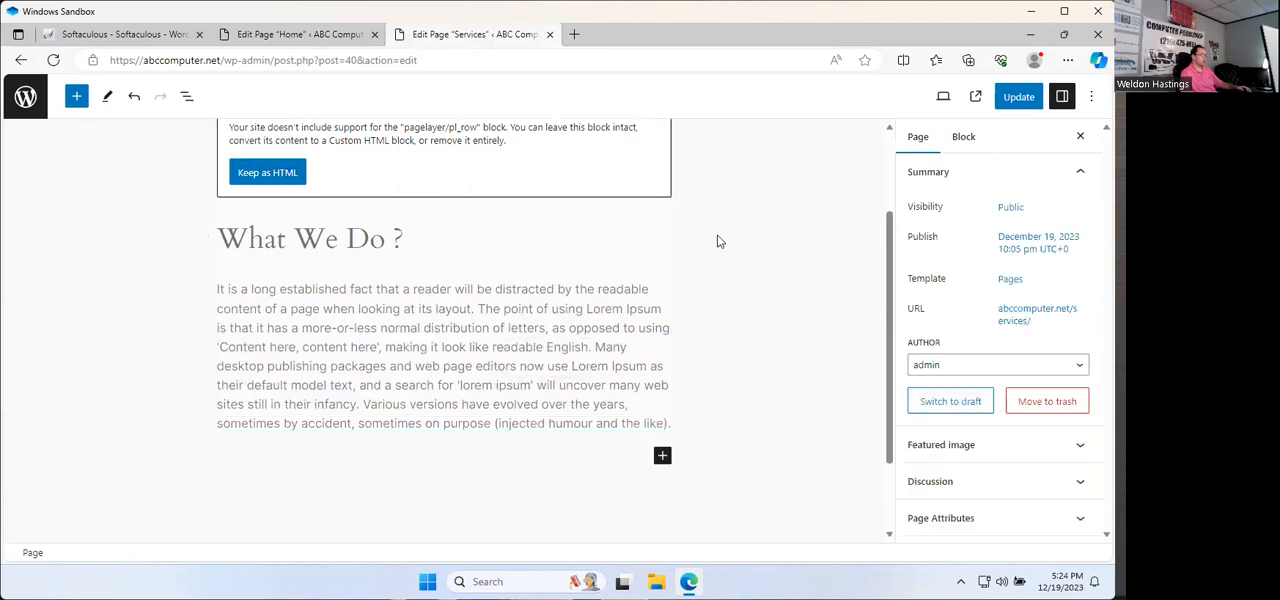
click(1018, 96)
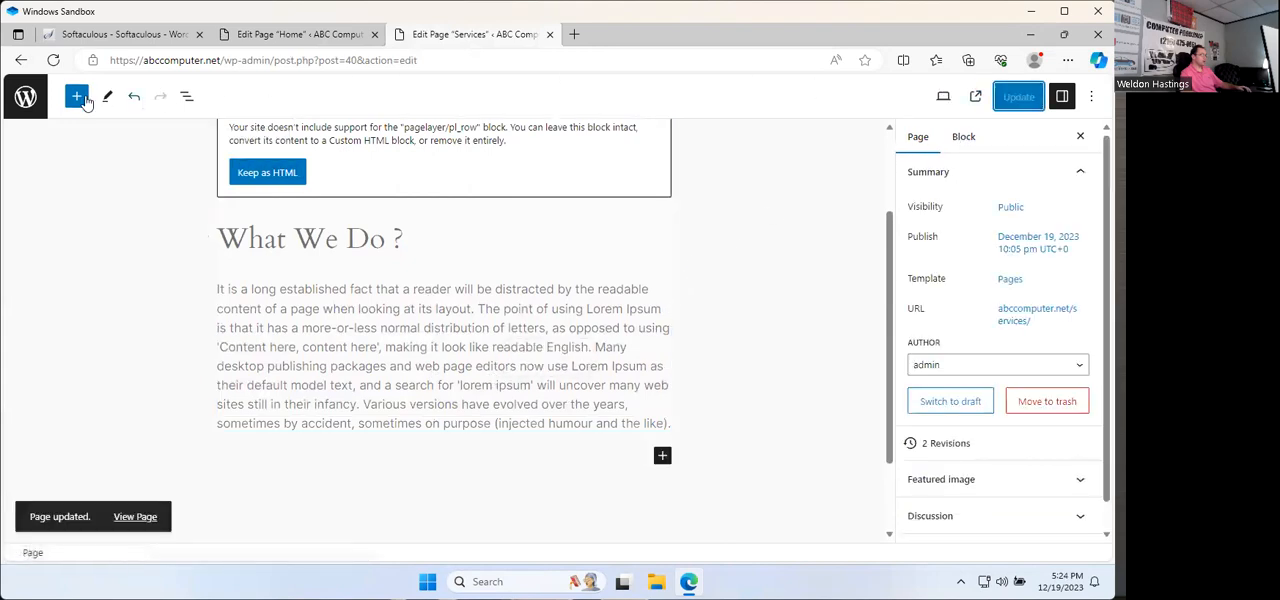
Step: Leave the page editor, visit the live site and check the shortened Services page
click(28, 97)
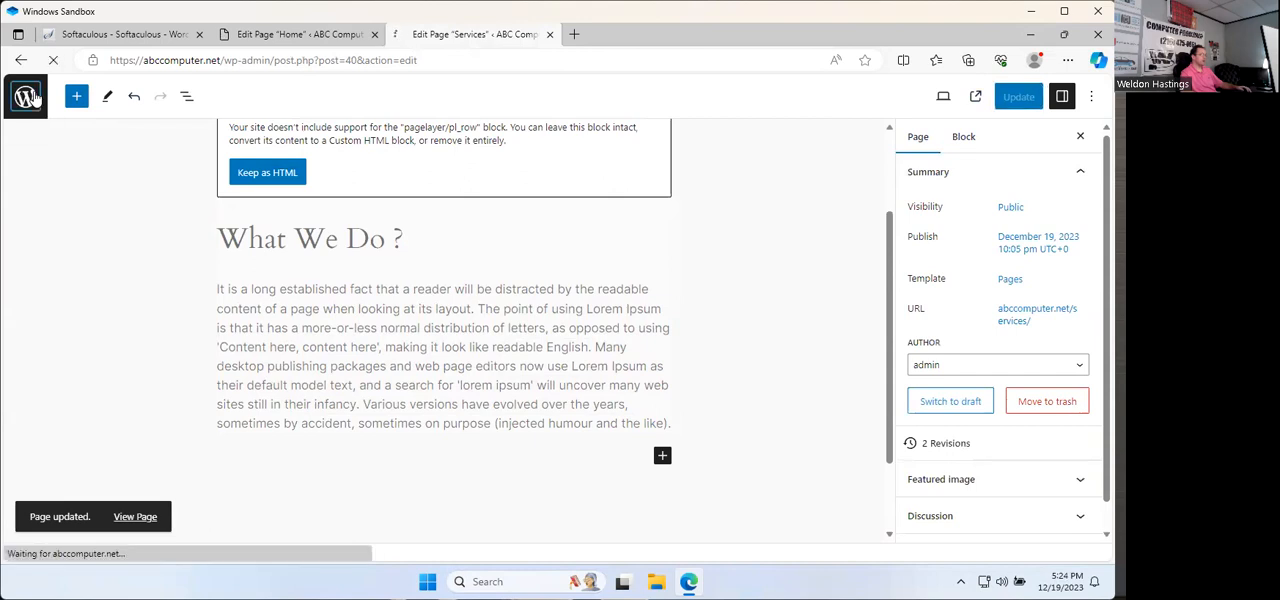
click(78, 90)
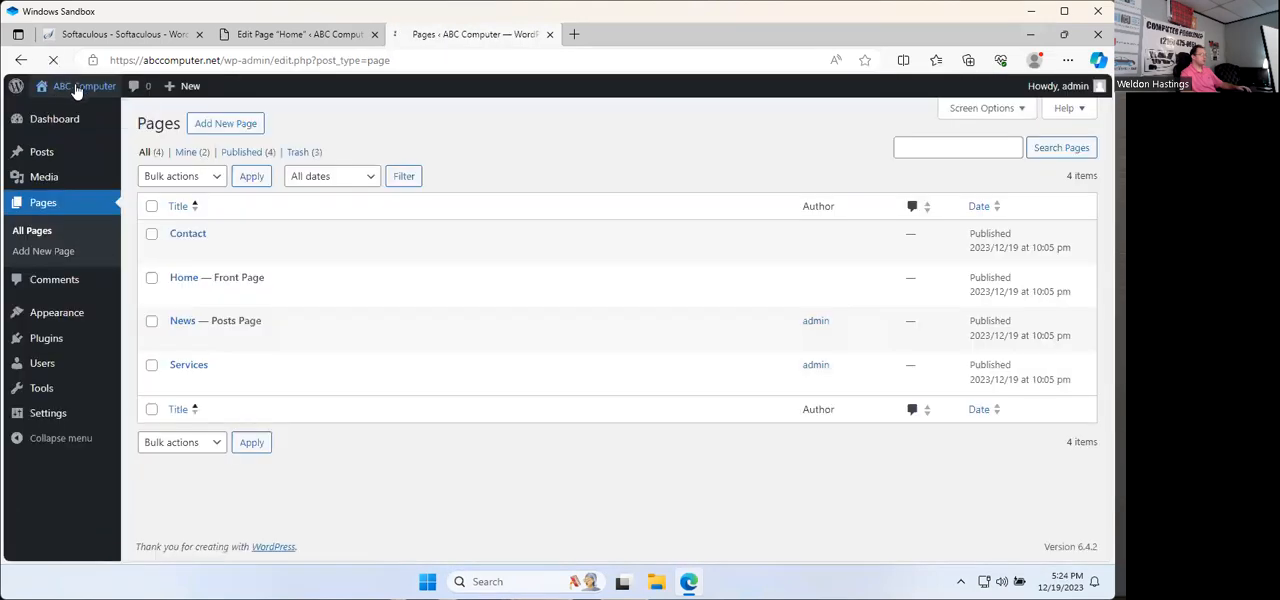
click(864, 131)
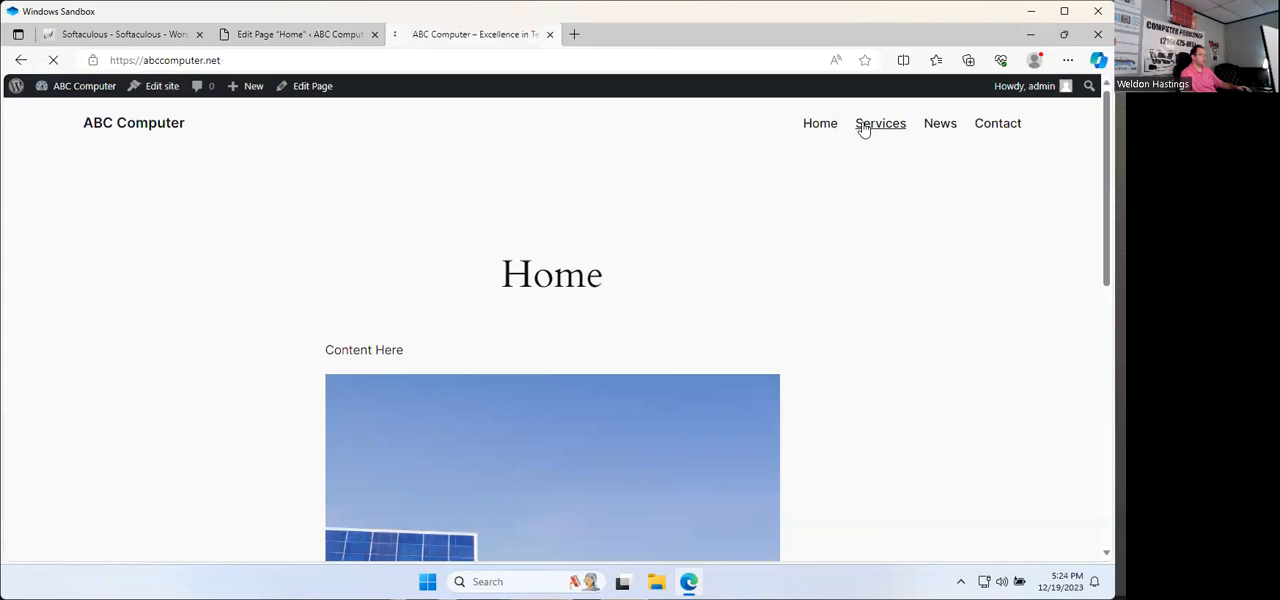
scroll(700, 245, down, 5)
scroll(680, 261, up, 5)
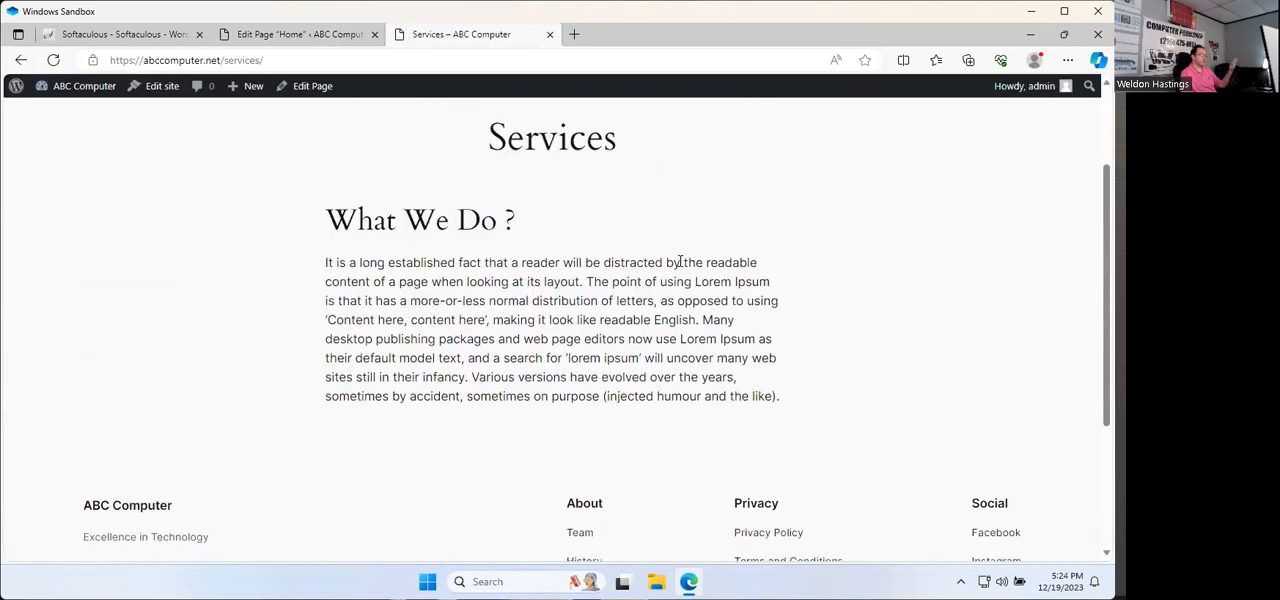
Step: Open the News page on the live site and look through its content
click(935, 124)
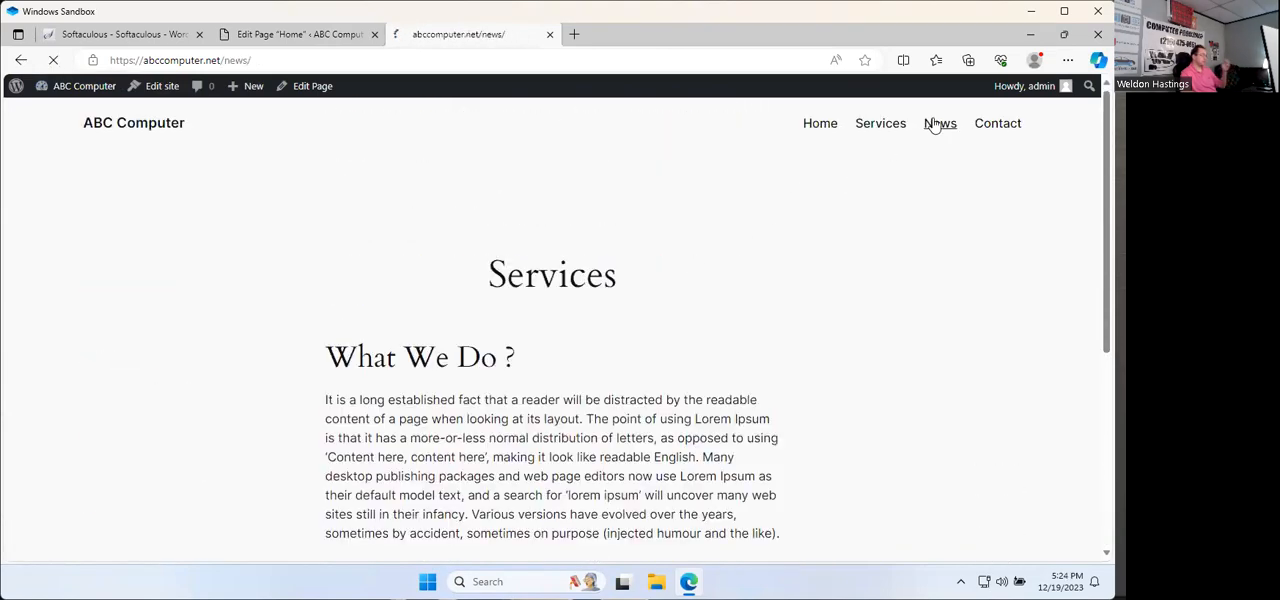
scroll(616, 150, down, 8)
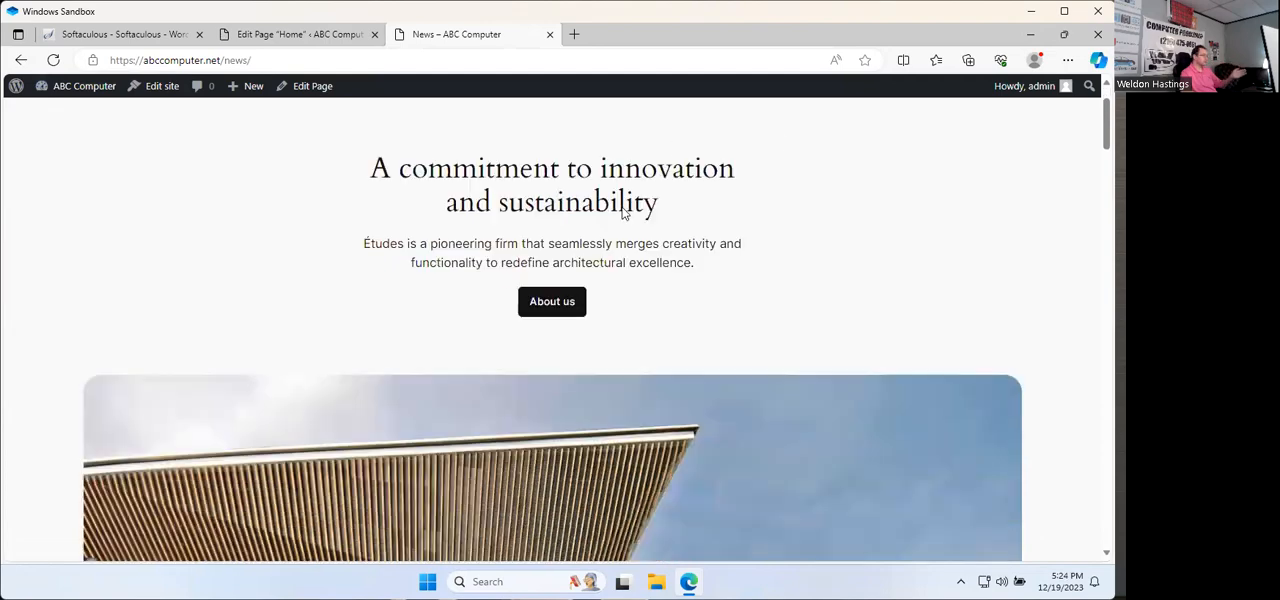
scroll(627, 340, down, 2)
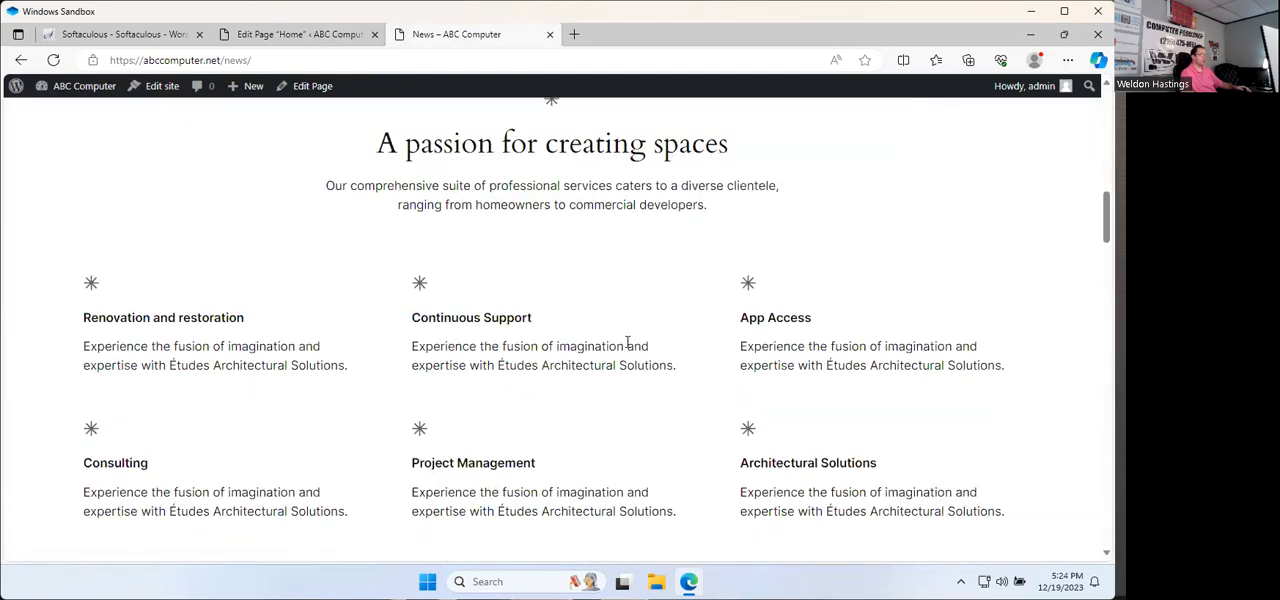
scroll(746, 326, down, 3)
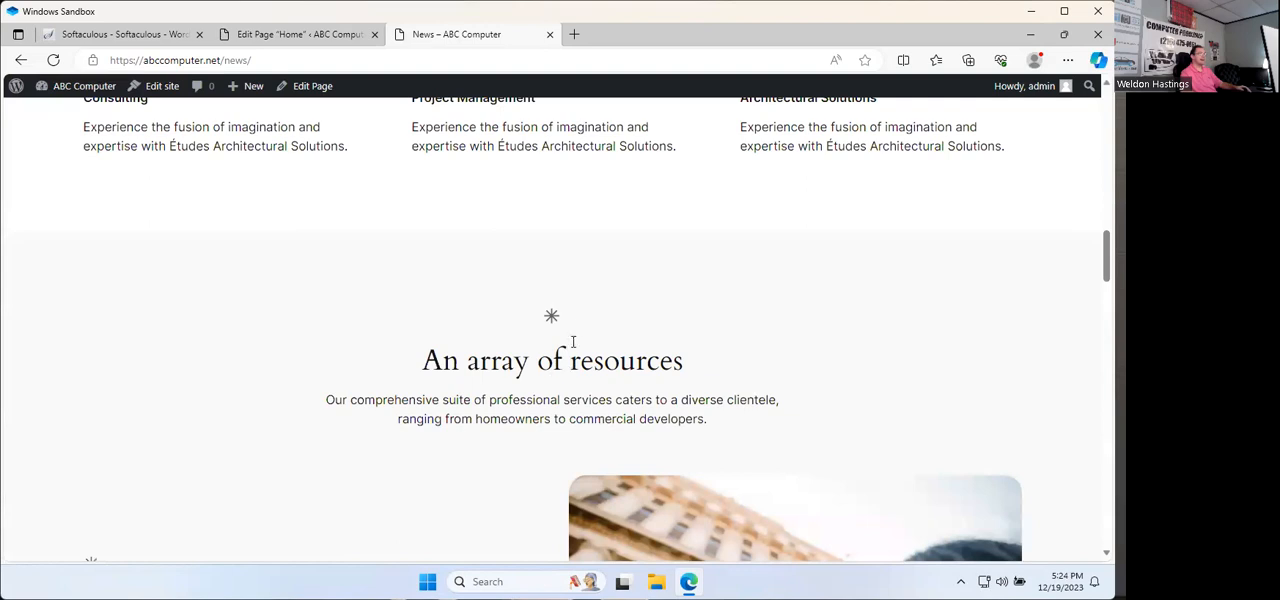
scroll(573, 342, up, 10)
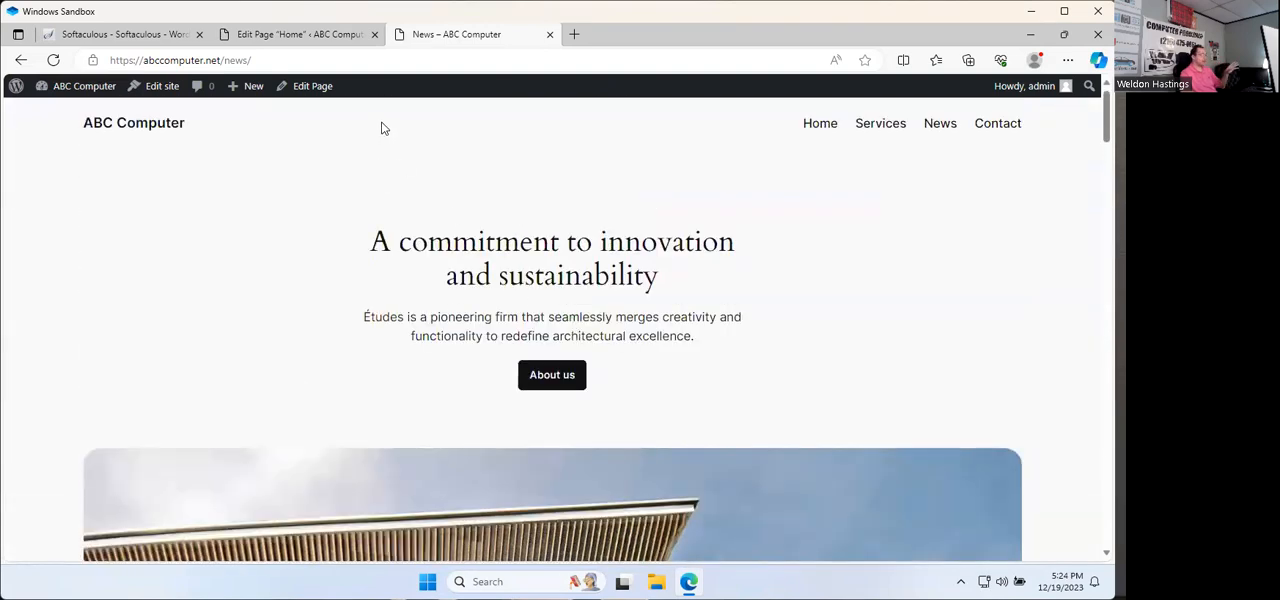
Step: Go to the dashboard's post categories and view the Eco System category on the live site
mouse_move(248, 92)
mouse_move(88, 98)
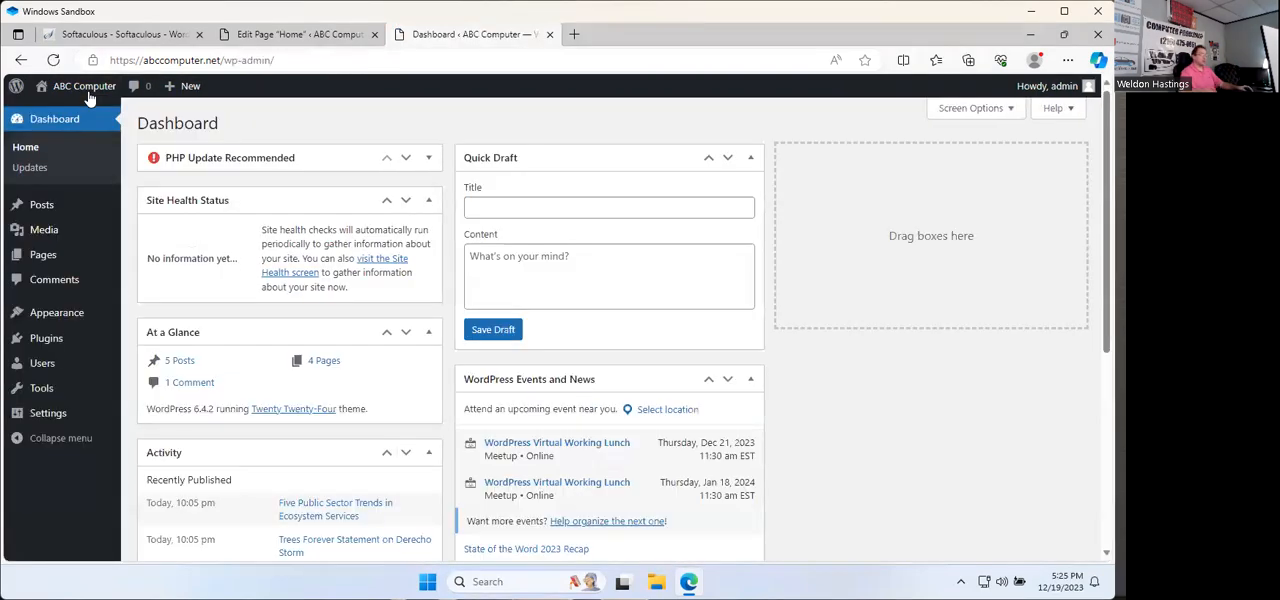
mouse_move(45, 205)
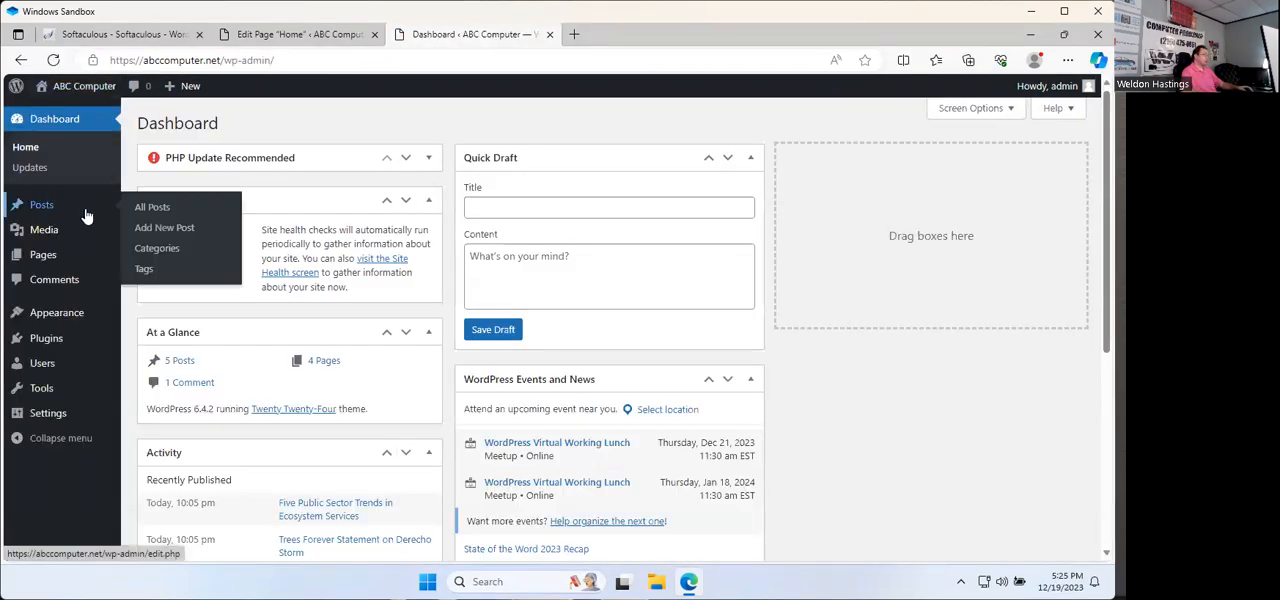
click(180, 262)
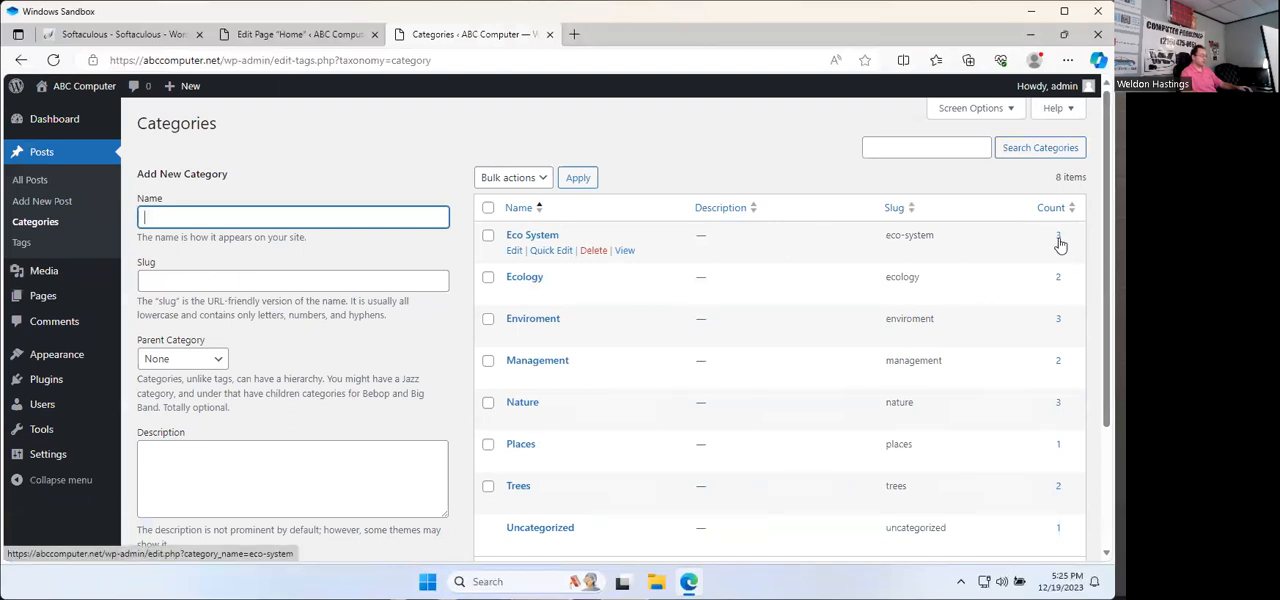
click(624, 251)
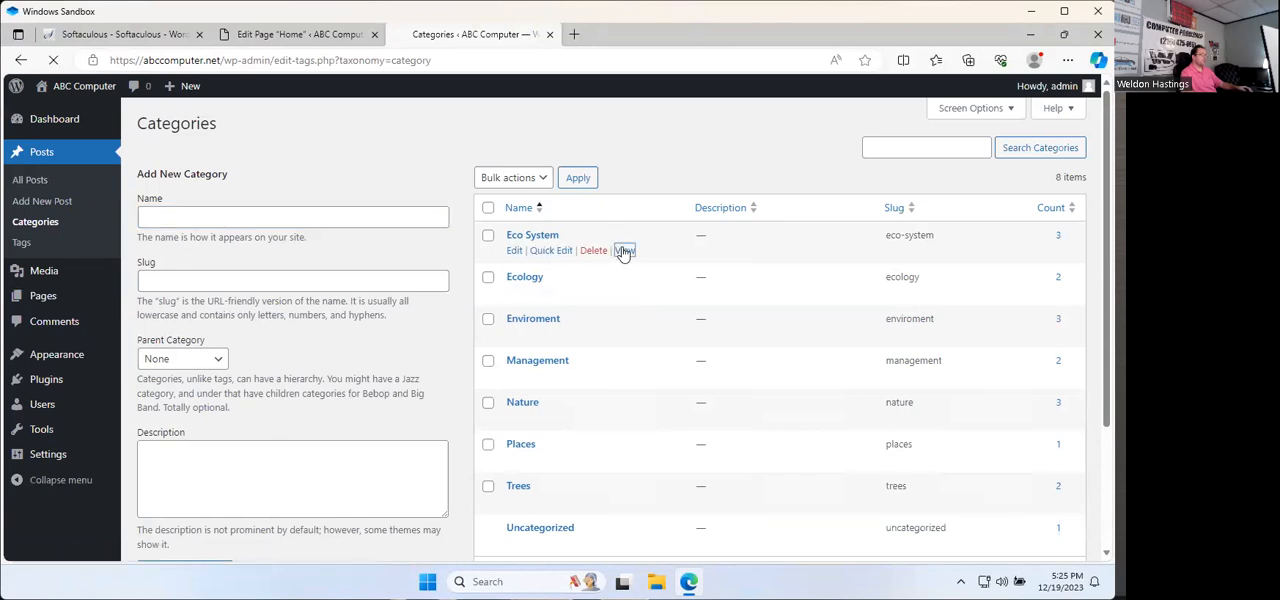
Step: Look through the posts on the Eco System category page and copy the page's web address
scroll(300, 254, down, 2)
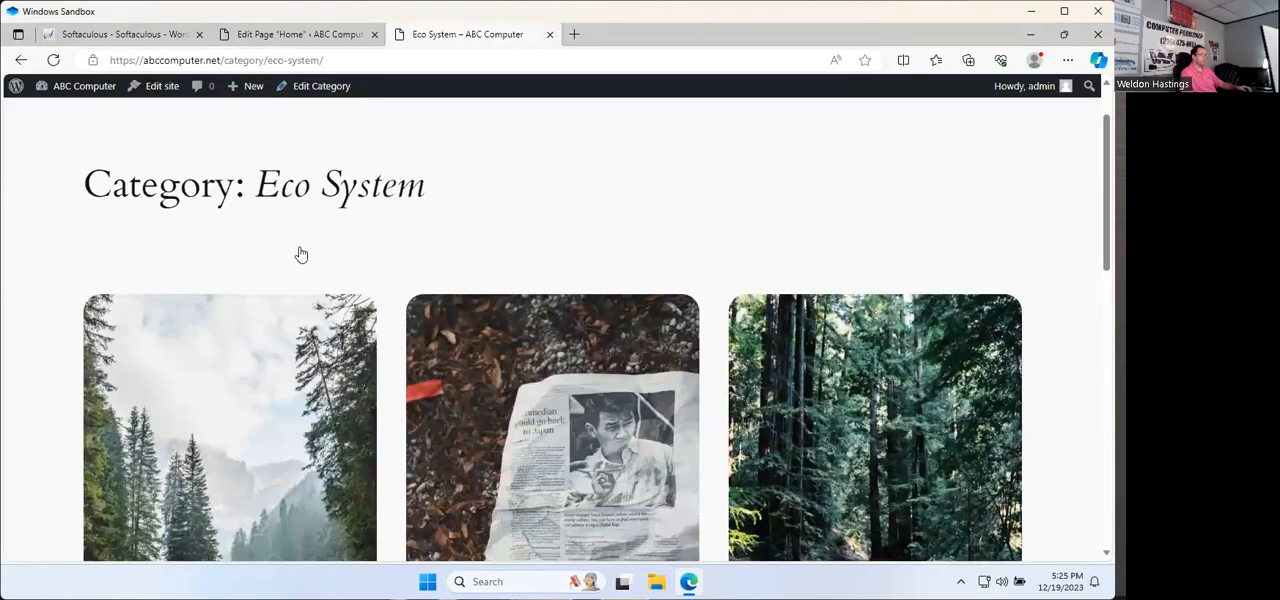
scroll(543, 337, down, 3)
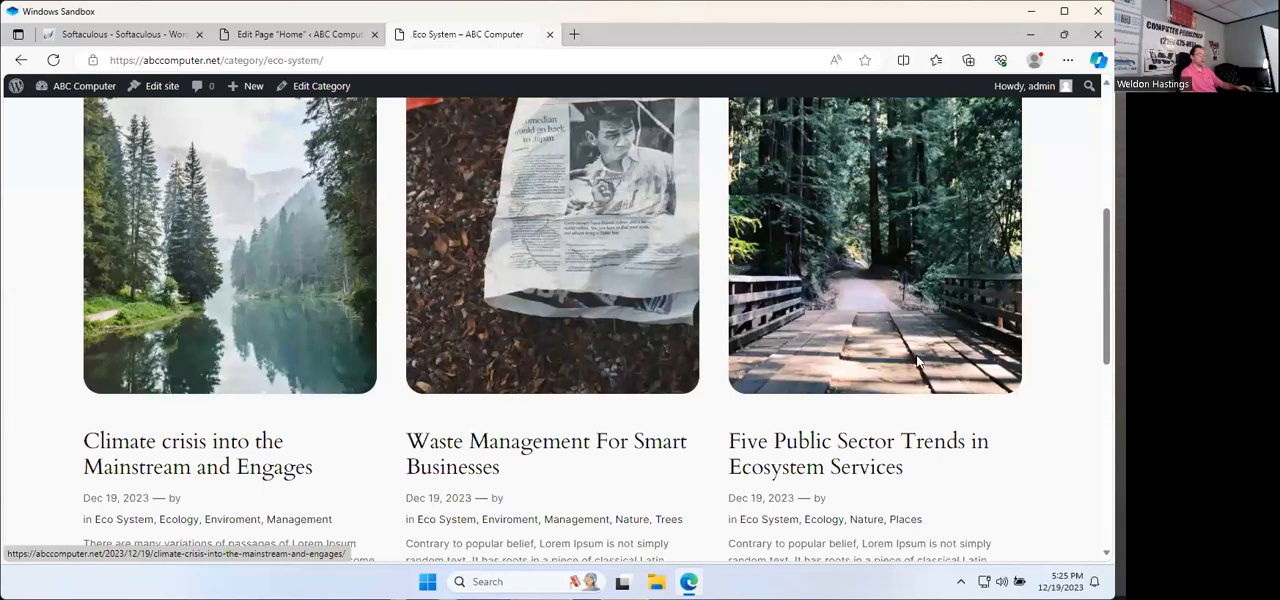
scroll(600, 325, down, 3)
scroll(612, 323, up, 8)
click(251, 60)
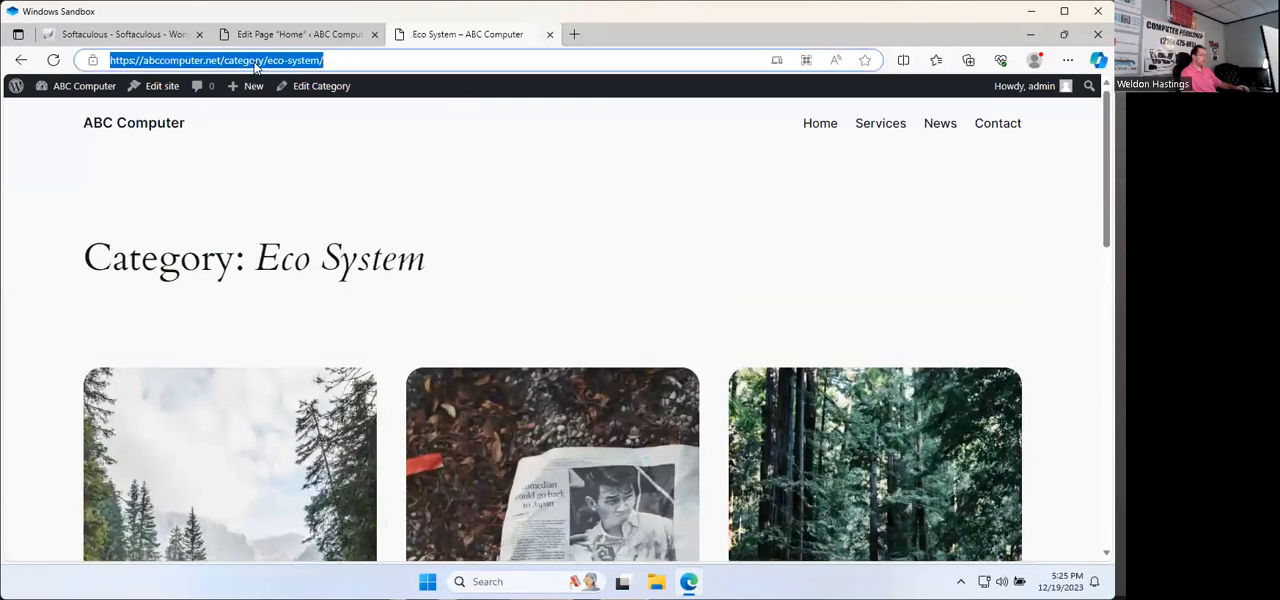
right_click(258, 61)
click(302, 230)
Step: Switch to the browser tab with the Home page editor, leave the editor and open the installed themes
click(287, 37)
scroll(754, 253, up, 1)
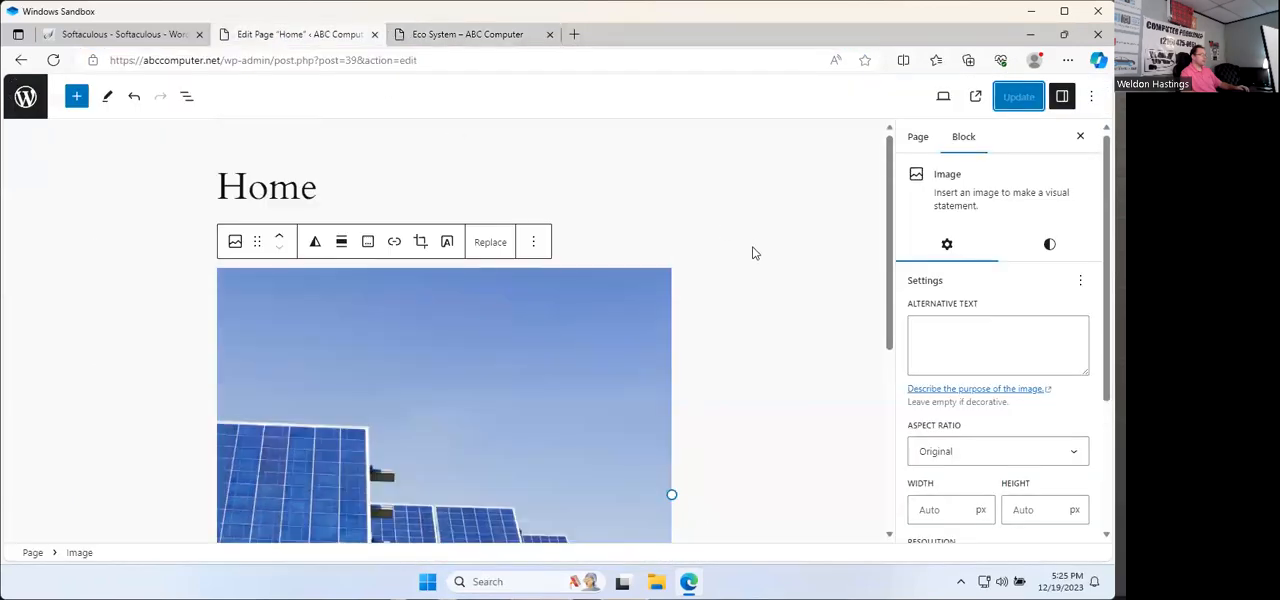
click(25, 96)
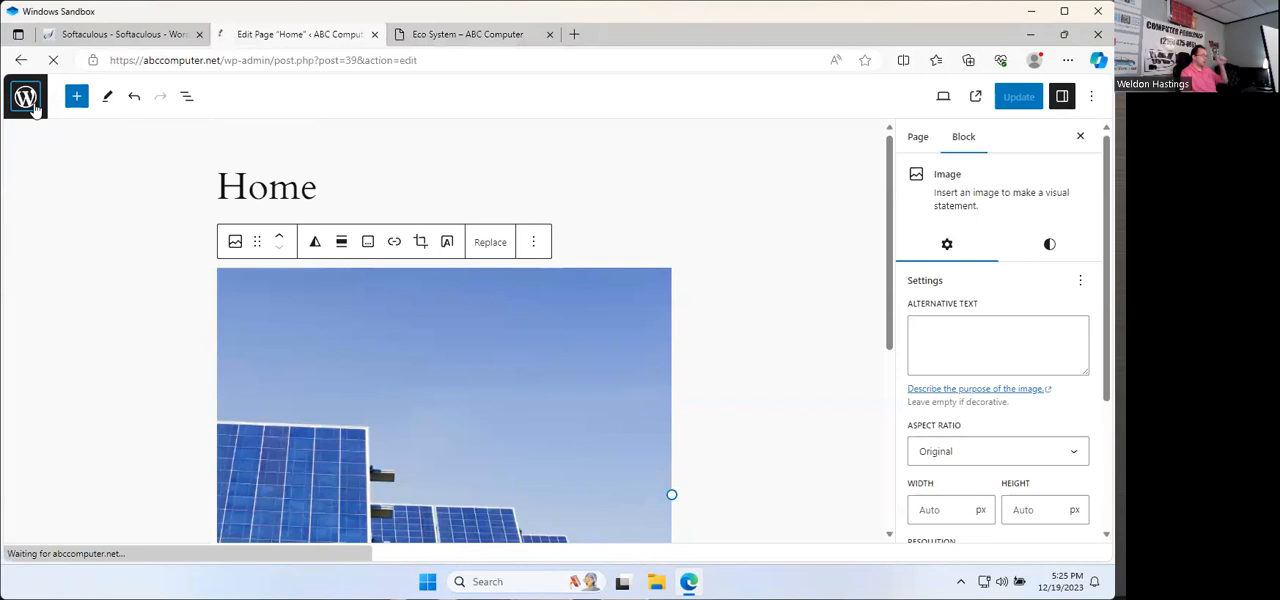
mouse_move(194, 337)
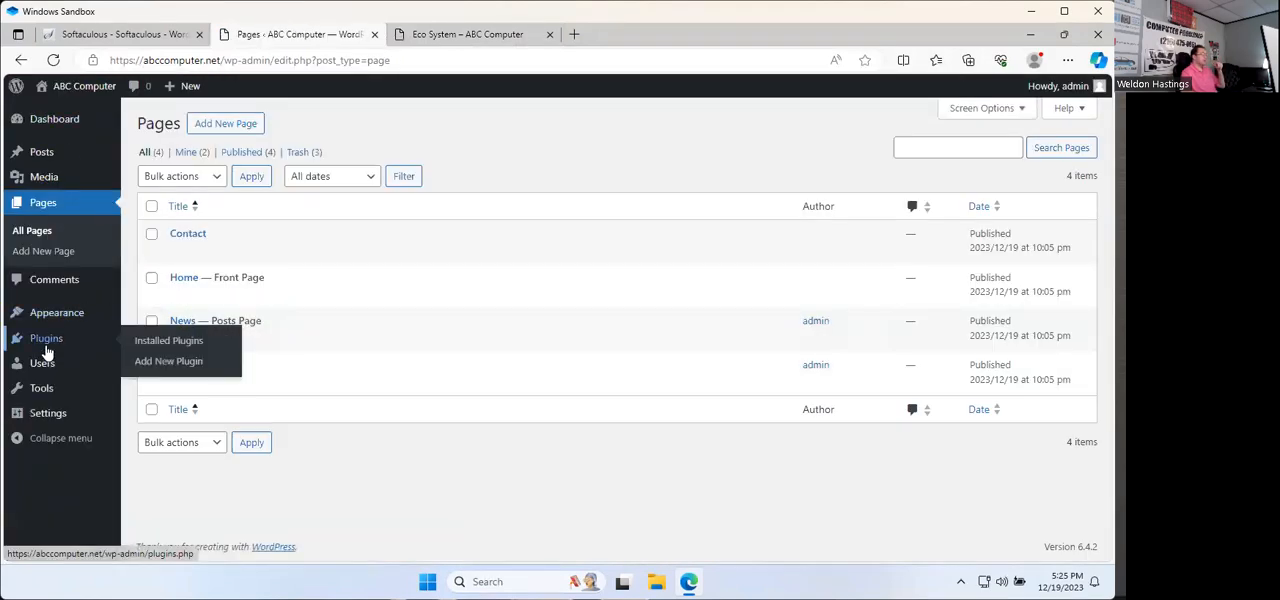
mouse_move(68, 316)
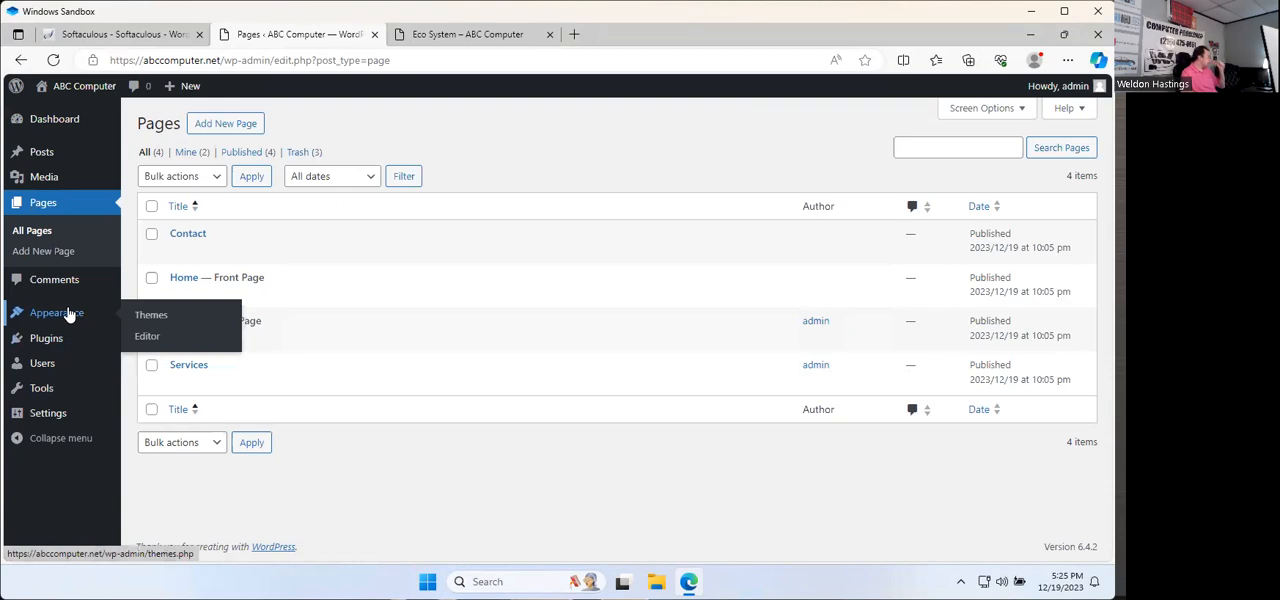
click(68, 316)
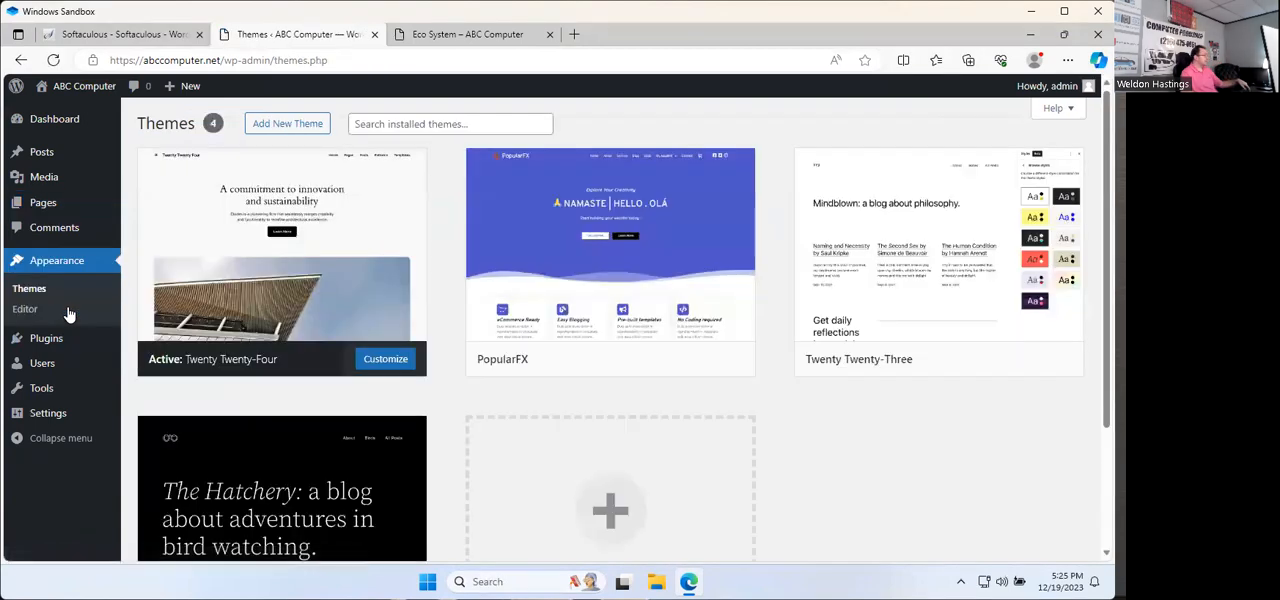
Step: Open the site editor's navigation and switch from the Home page to editing the Pages template's header menu
click(385, 362)
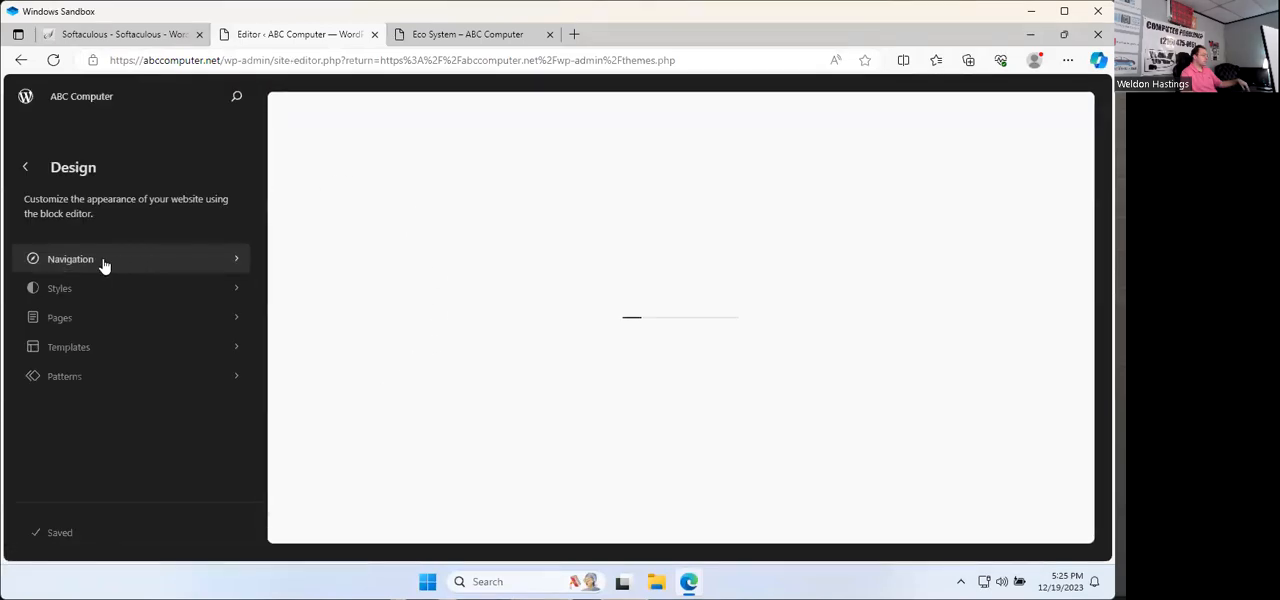
click(101, 260)
click(76, 318)
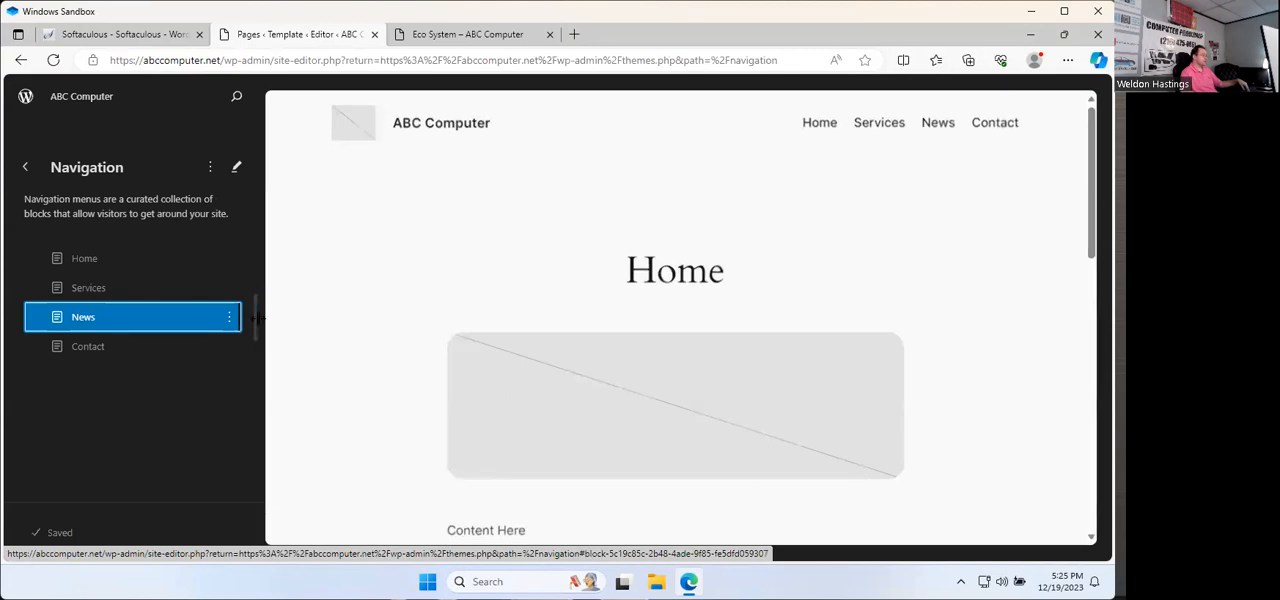
click(228, 318)
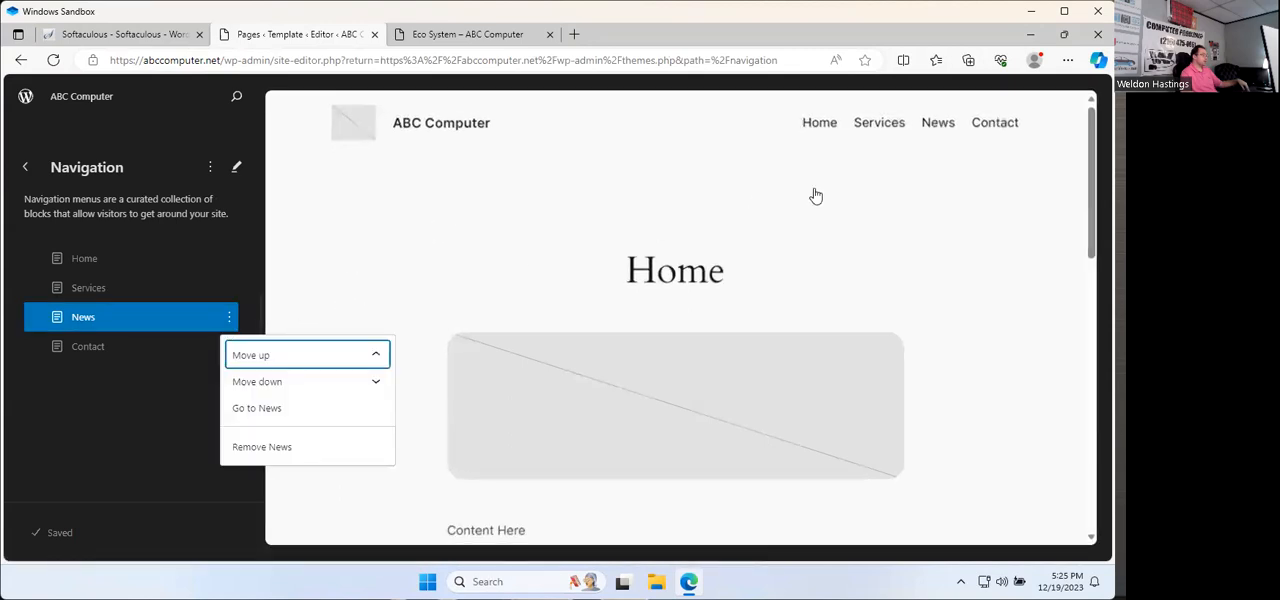
click(940, 128)
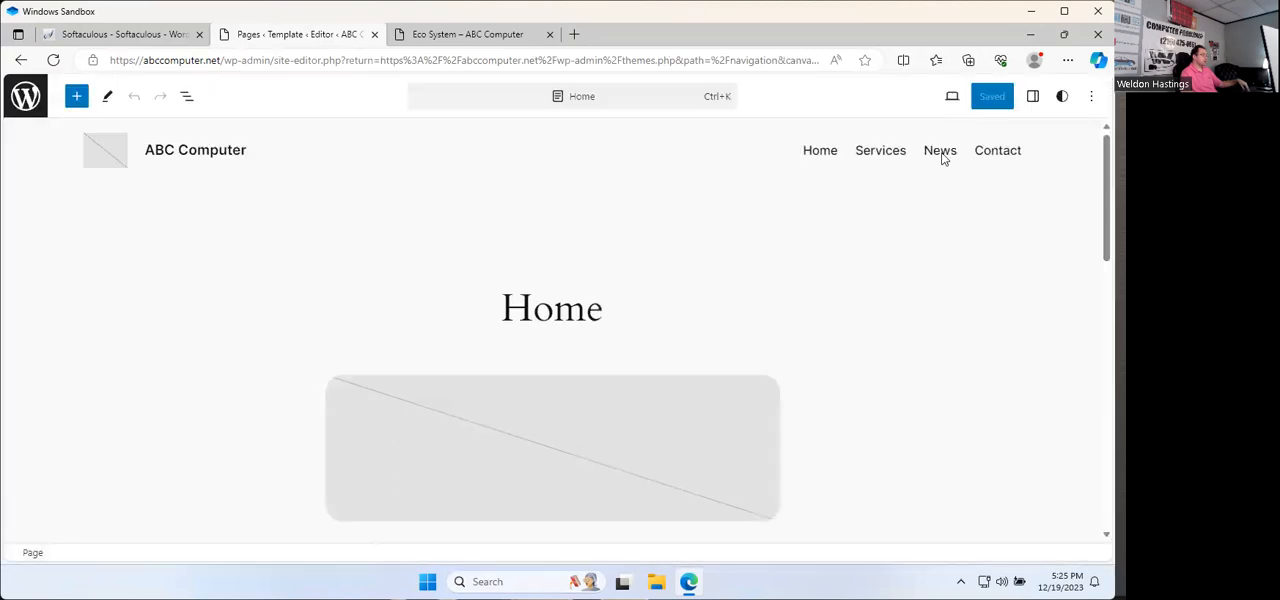
click(940, 152)
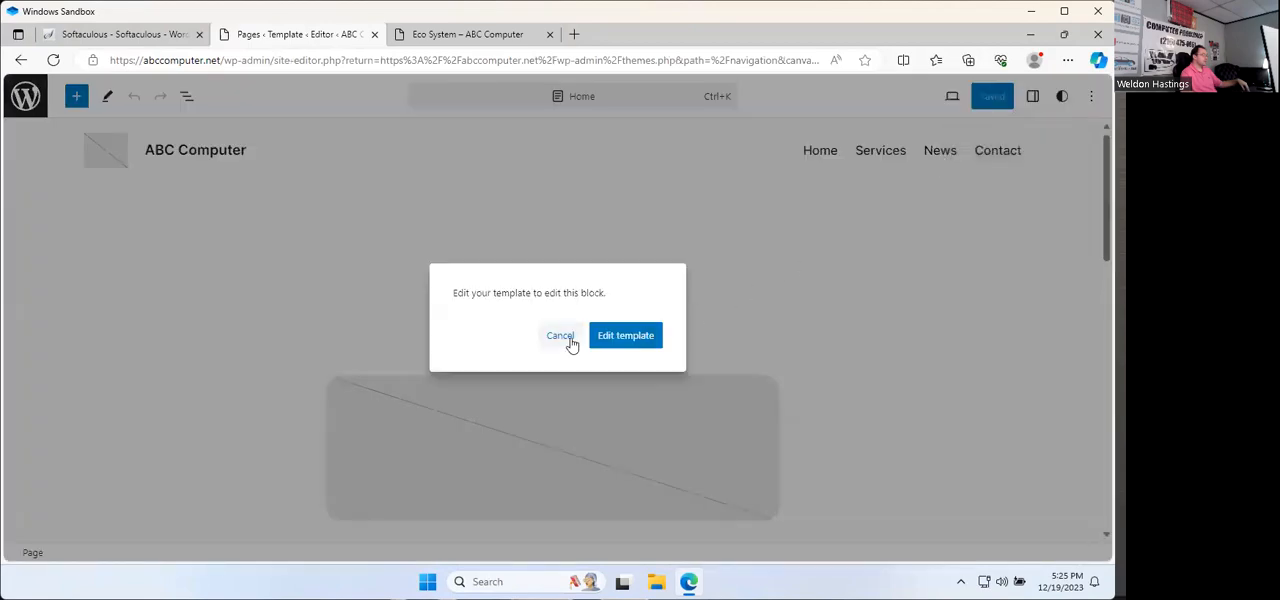
click(634, 337)
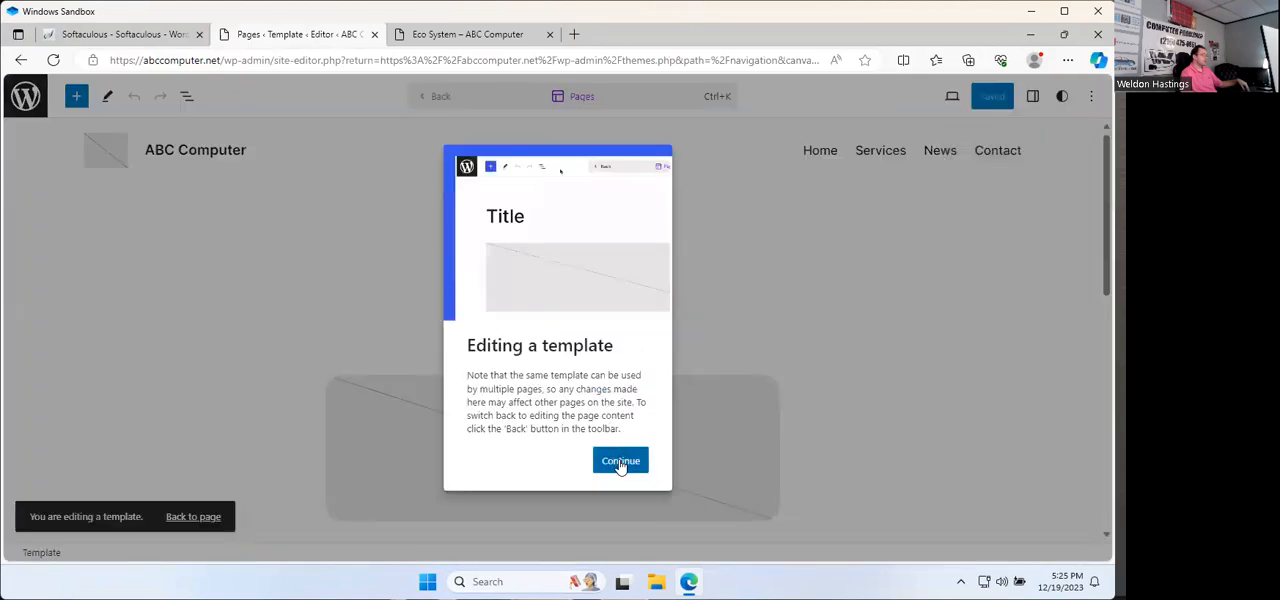
click(620, 462)
click(940, 160)
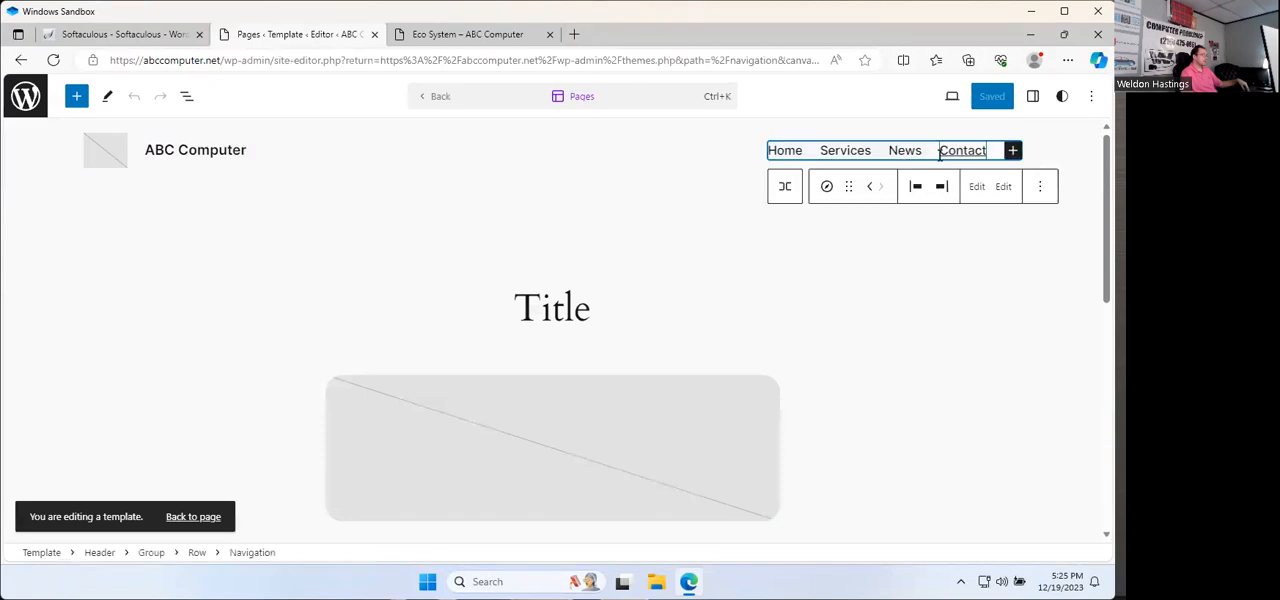
Step: Paste the copied Eco System category address into the News menu item's link and save the navigation changes
double_click(906, 152)
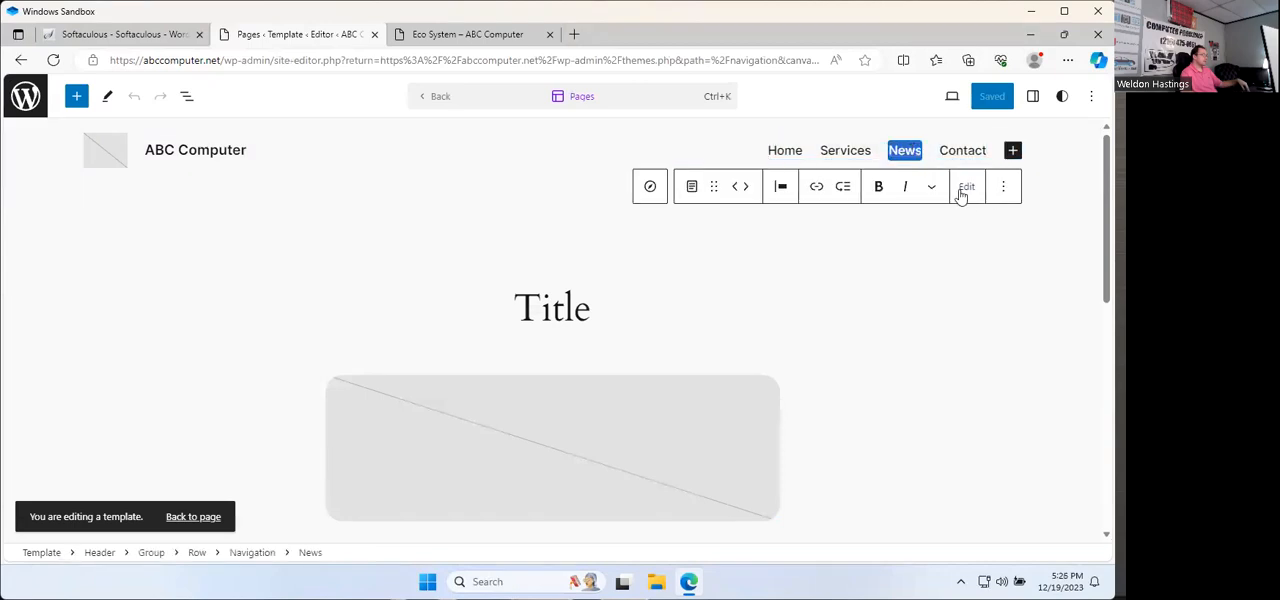
click(817, 190)
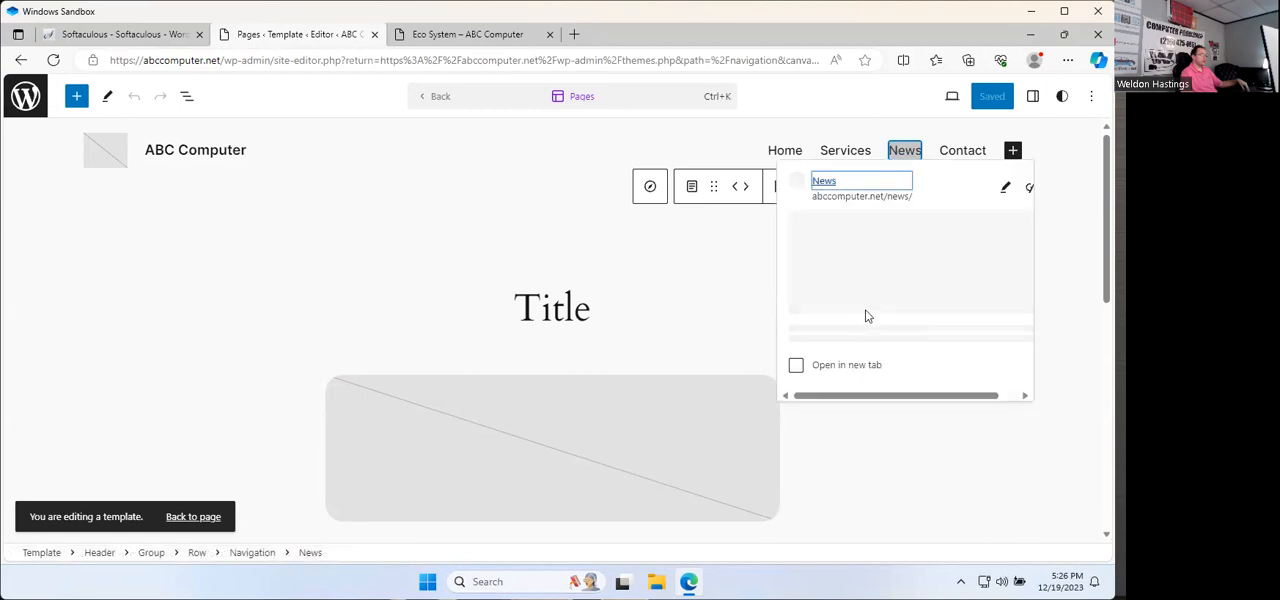
click(1007, 190)
click(953, 263)
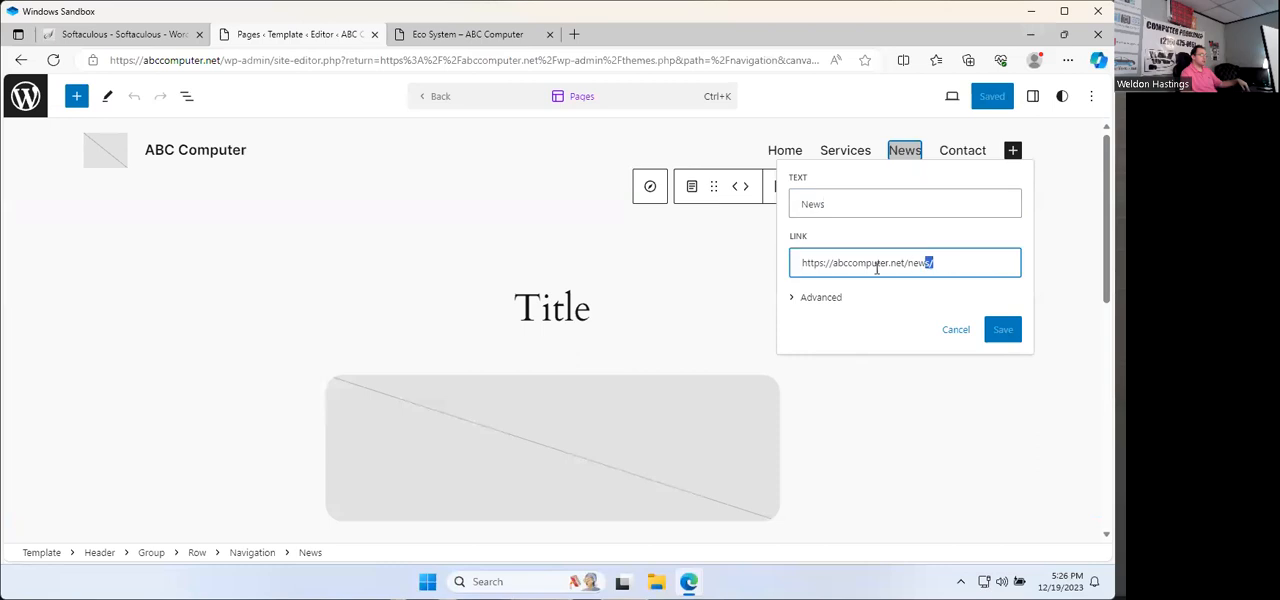
text(https://abccomputer.net/category/eco-system/)
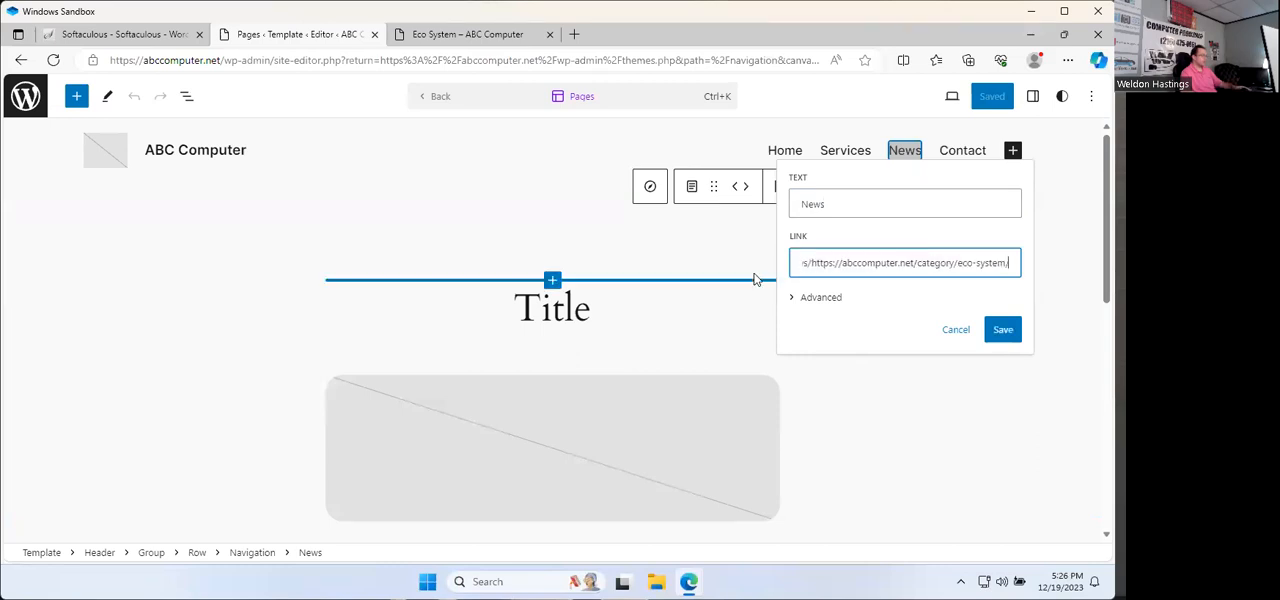
click(1003, 331)
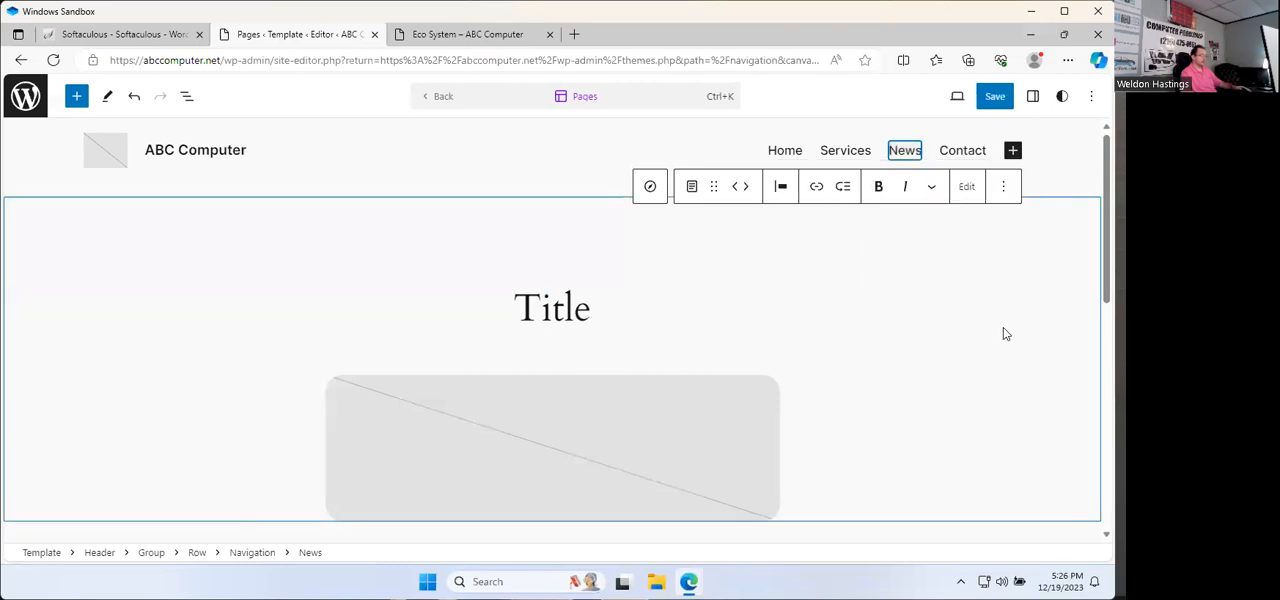
click(989, 104)
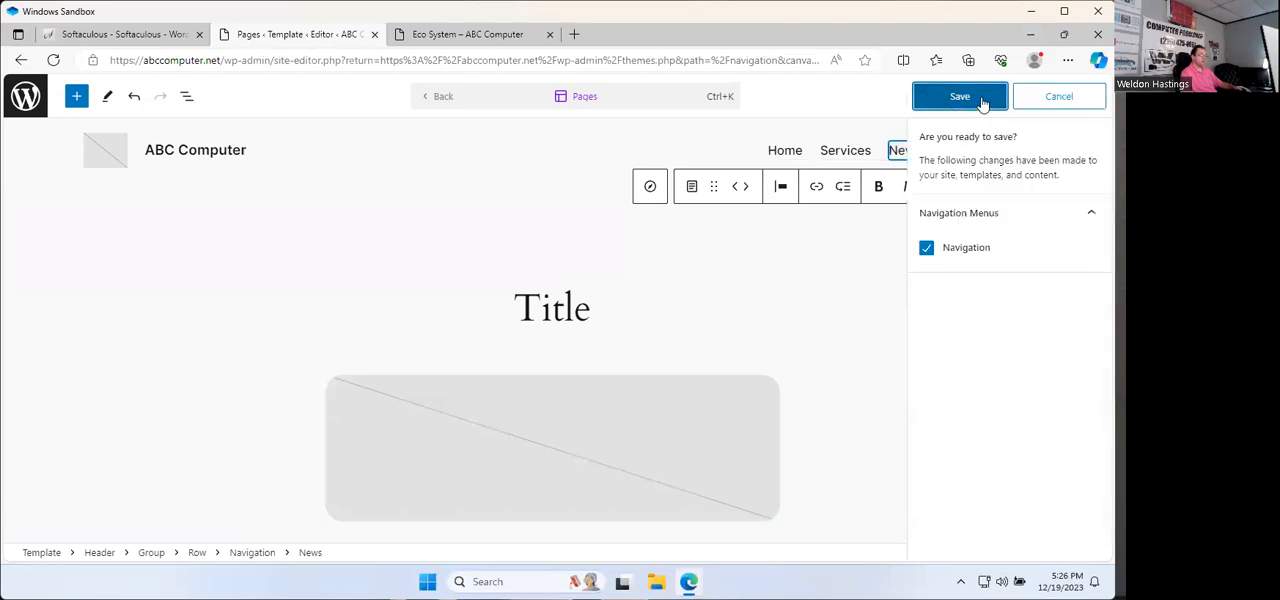
click(982, 100)
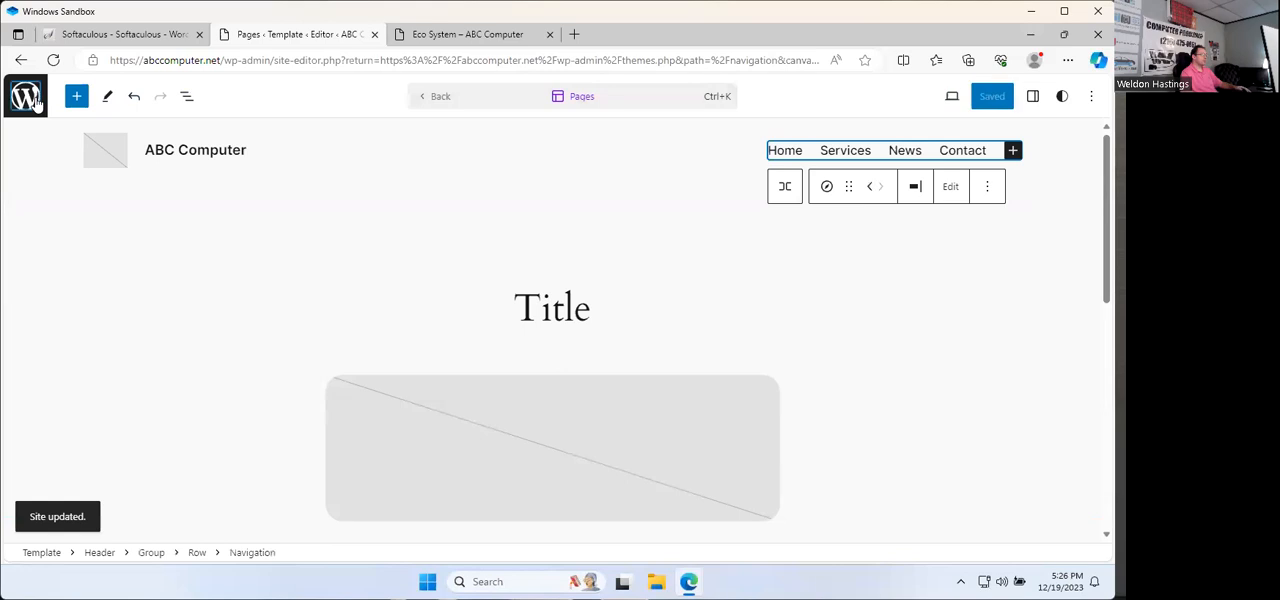
Step: Leave the site editor, look over the live Home page and test the News menu link
click(27, 97)
click(30, 100)
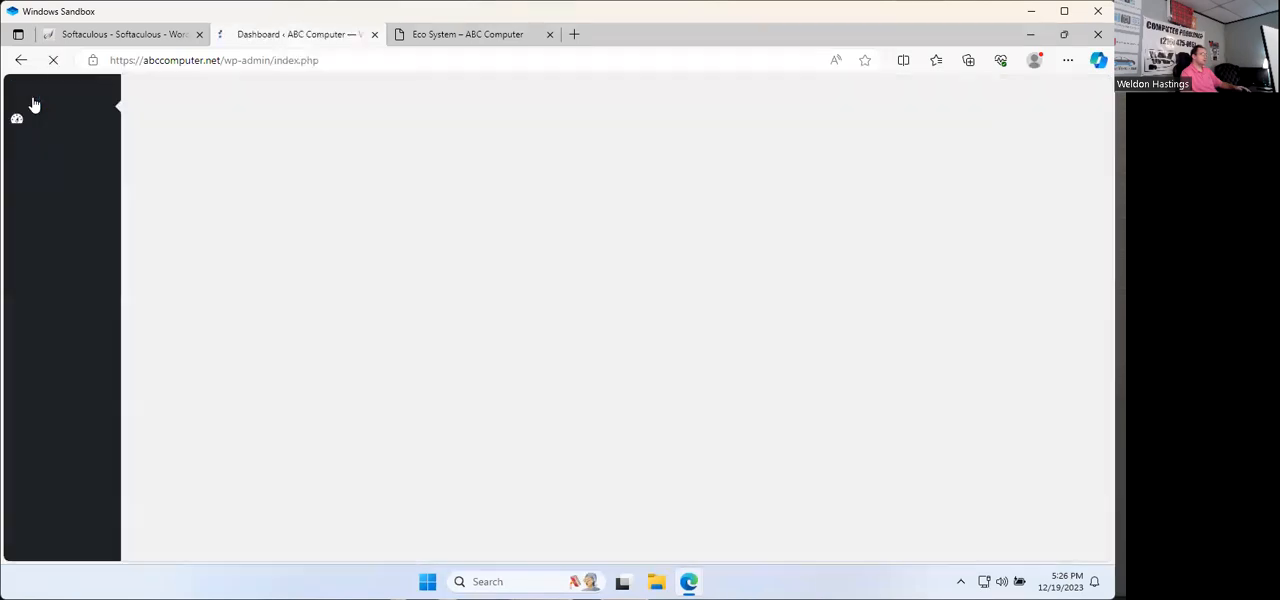
click(83, 89)
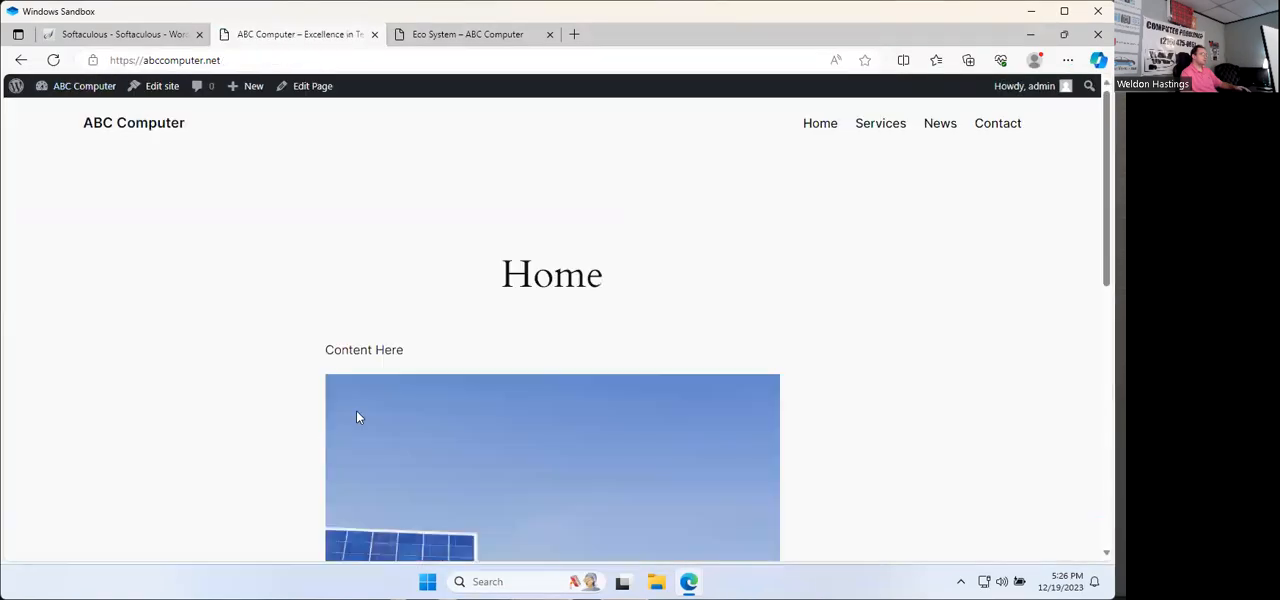
click(834, 129)
scroll(716, 300, down, 2)
scroll(716, 300, up, 2)
click(938, 124)
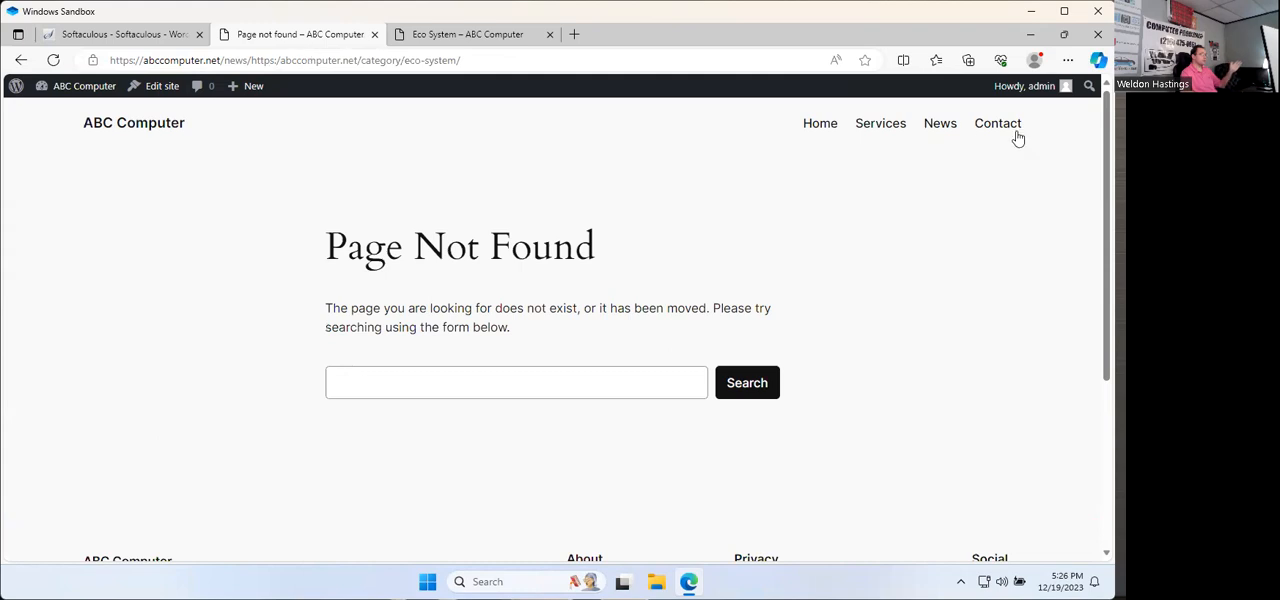
Step: Return to the theme's site editor, remove the News item from the navigation and open the menu for editing
click(88, 90)
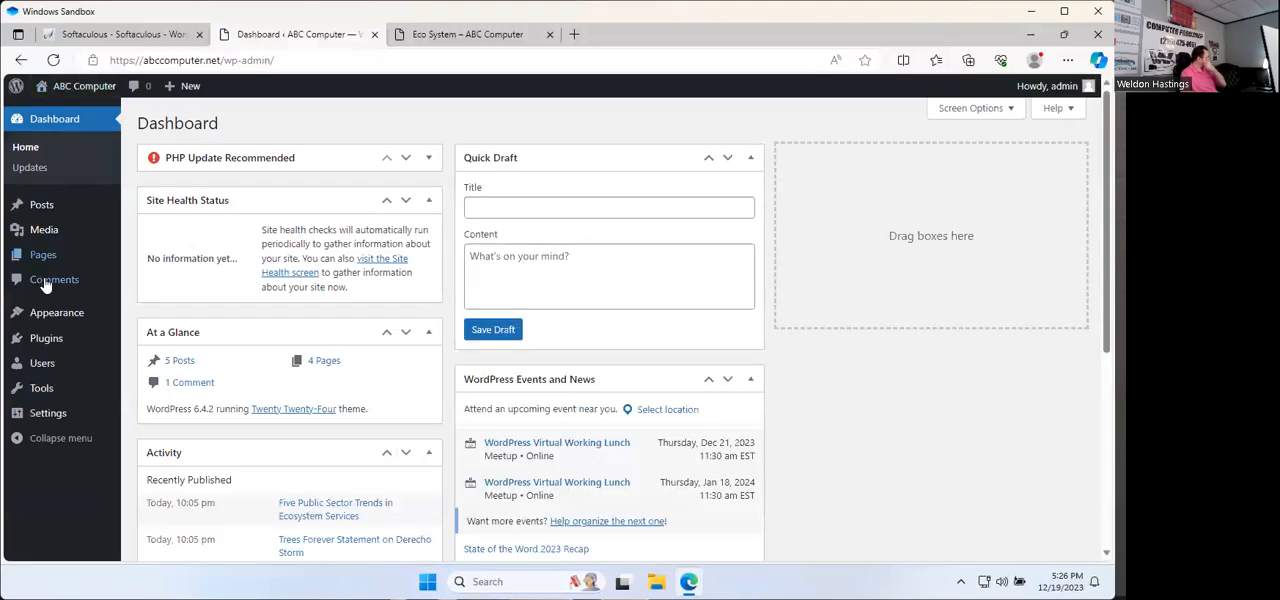
click(47, 320)
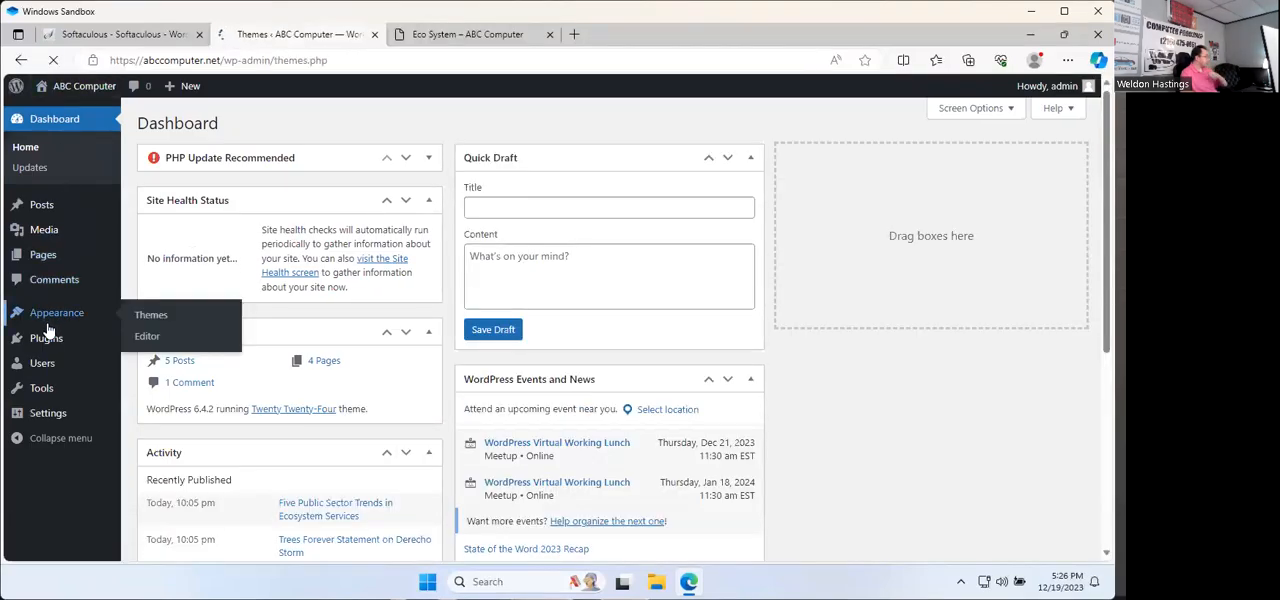
click(385, 359)
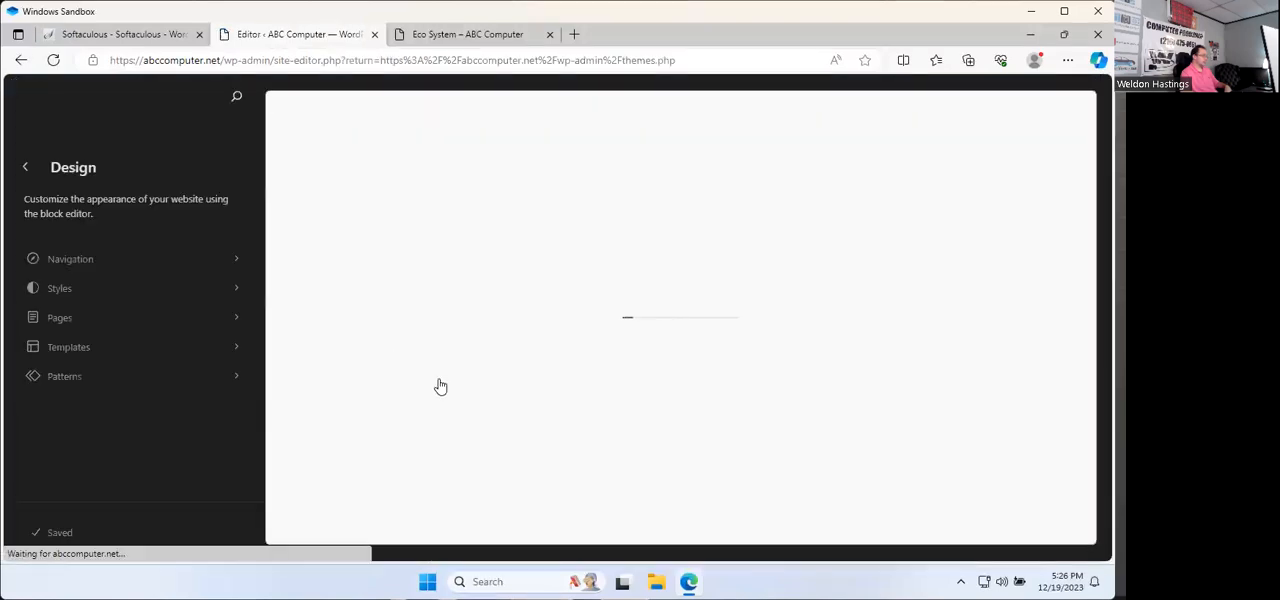
click(219, 262)
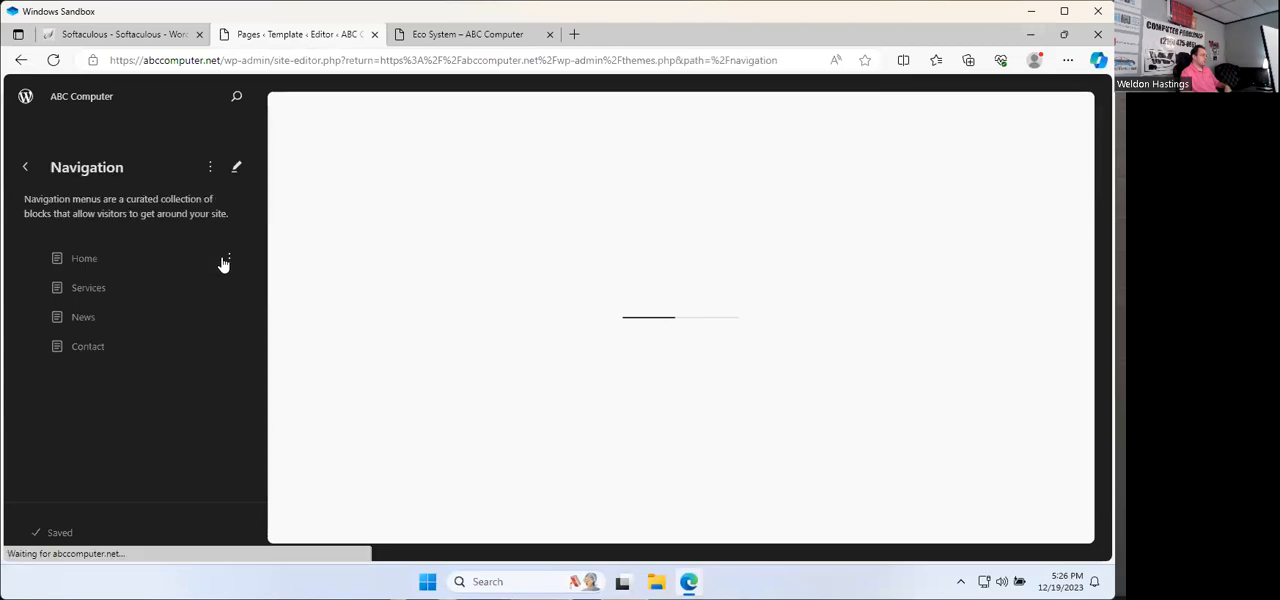
click(92, 320)
click(230, 318)
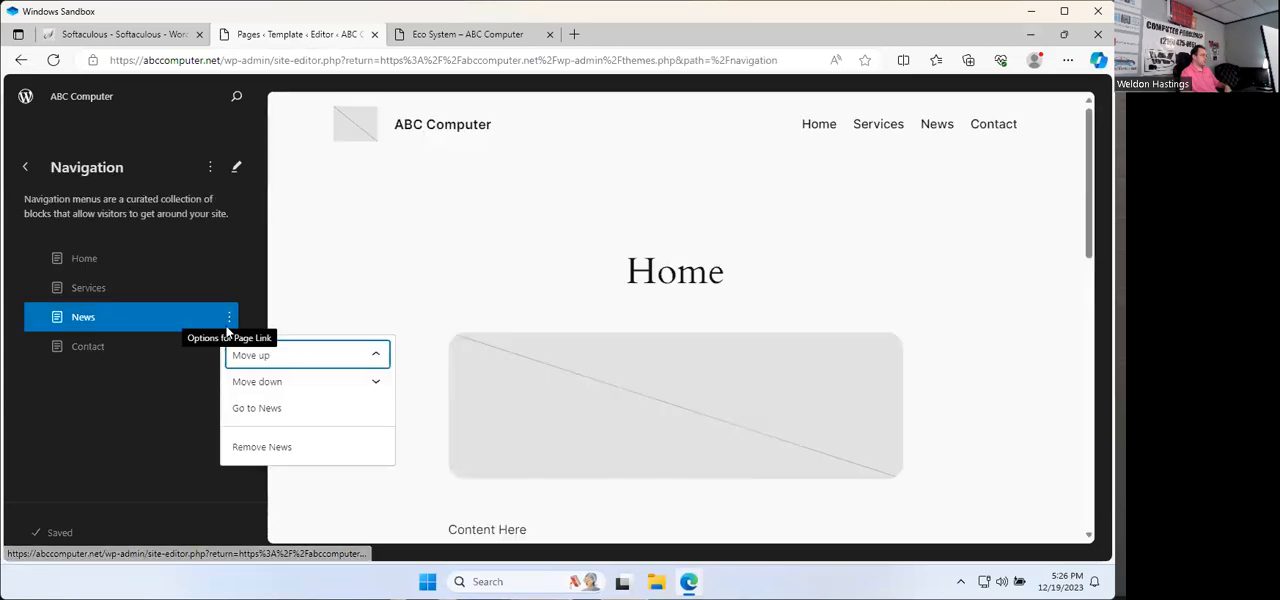
click(262, 447)
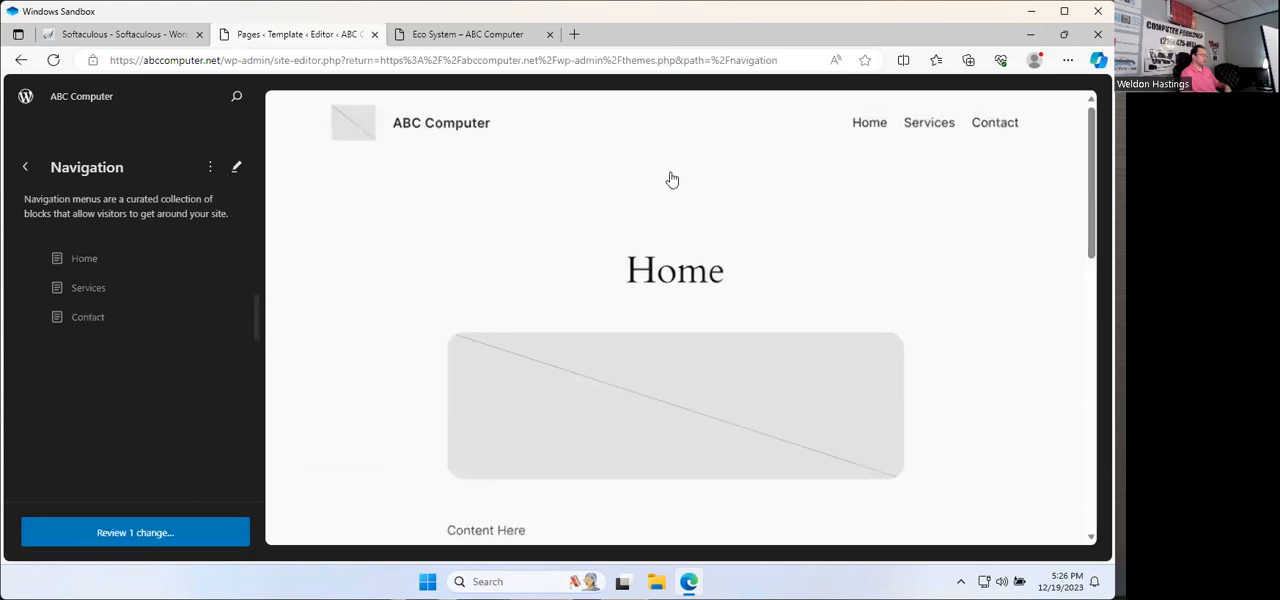
click(236, 167)
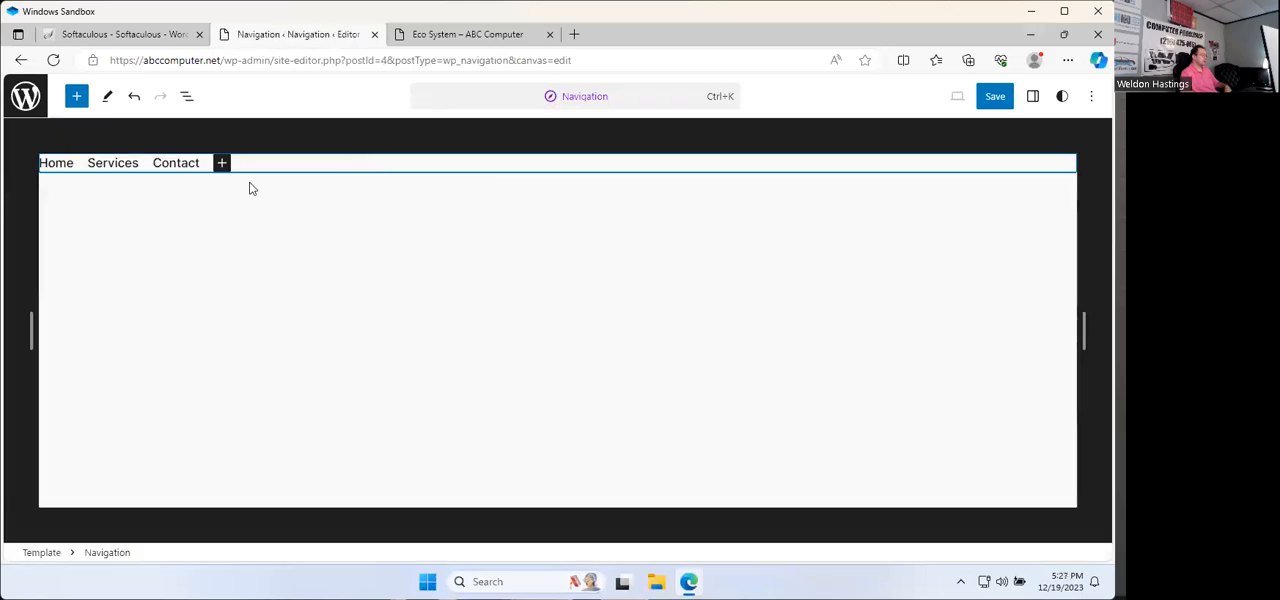
Step: Try searching for News as a menu link and inserting a page list instead, and delete that page list
click(222, 162)
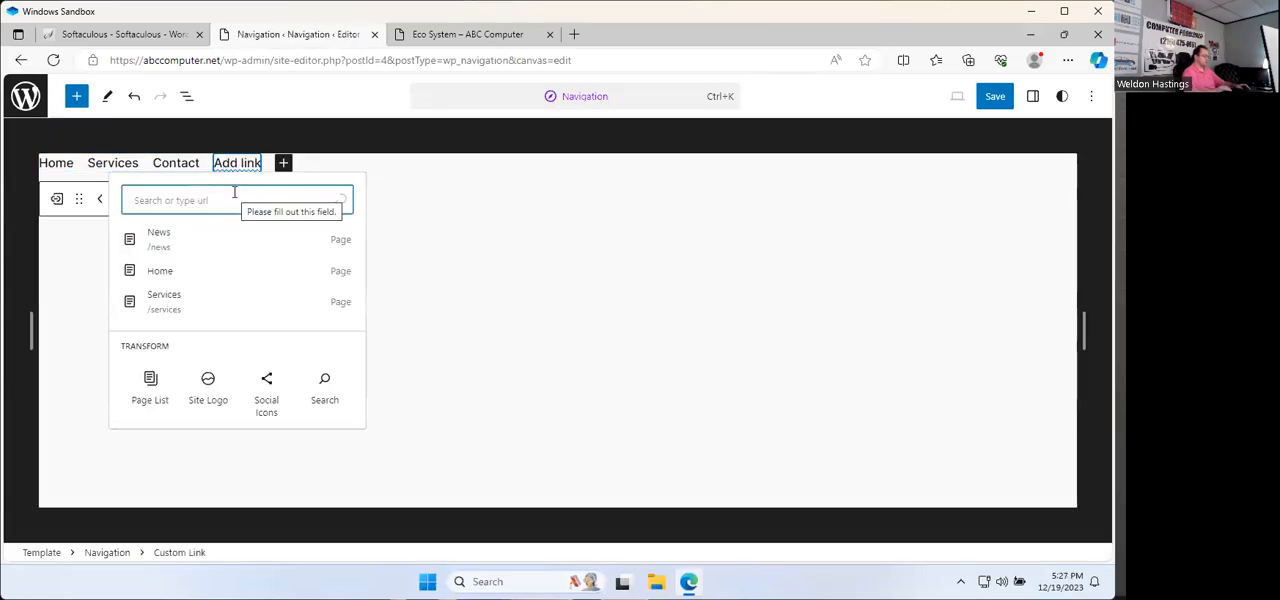
text(News)
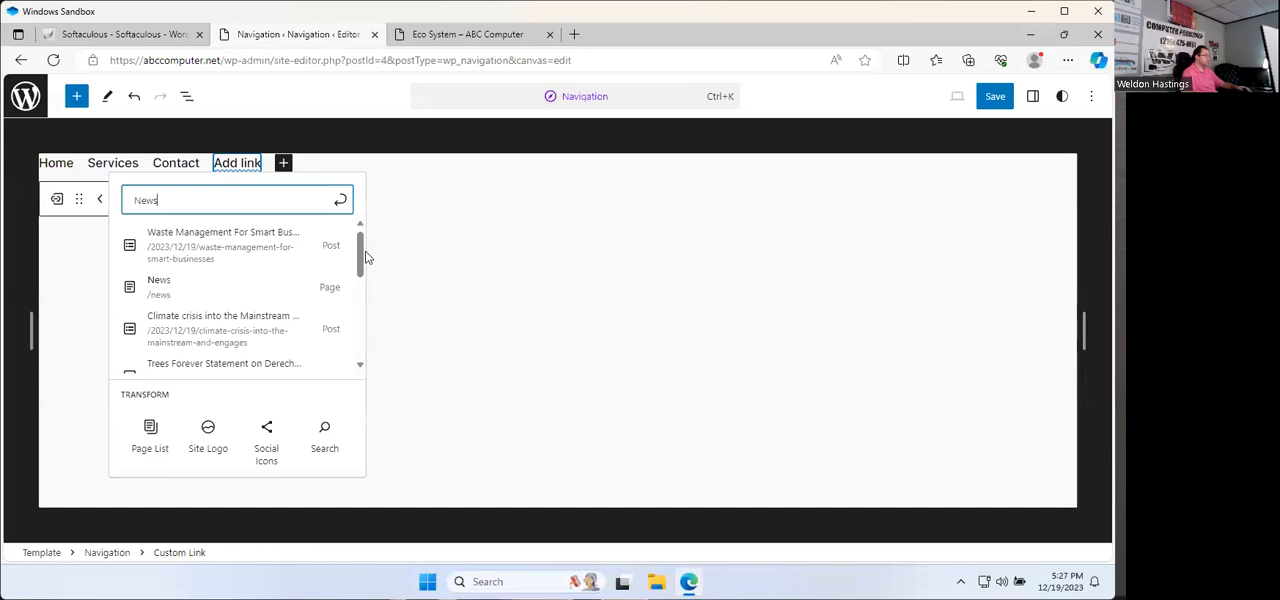
drag(359, 257, 346, 355)
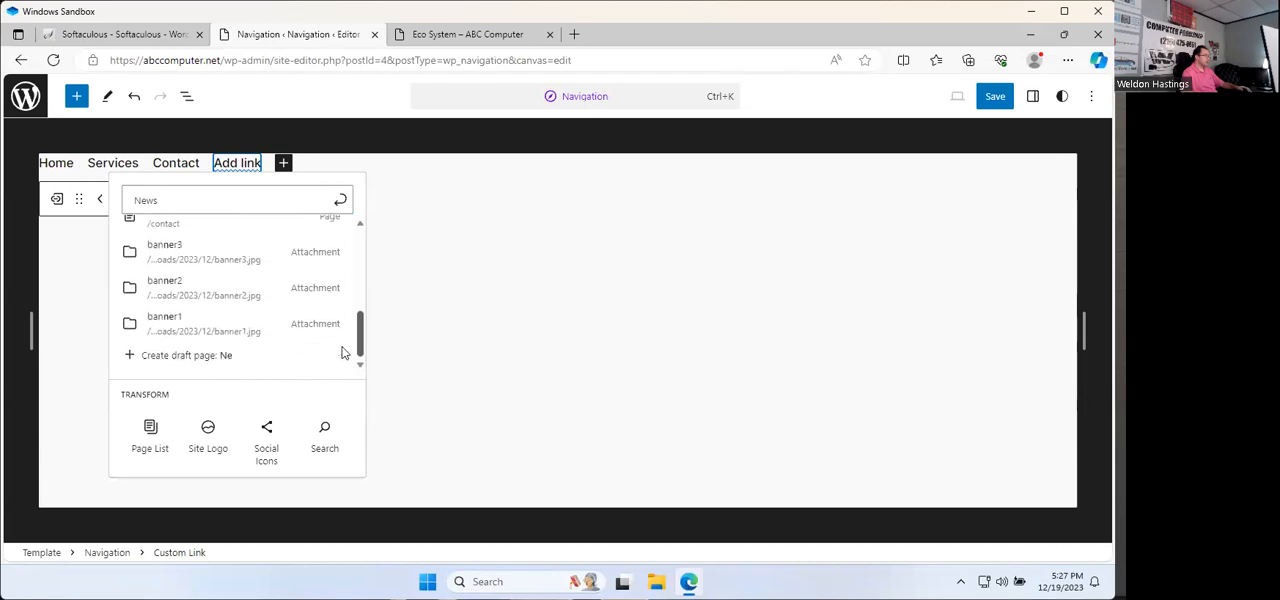
click(151, 432)
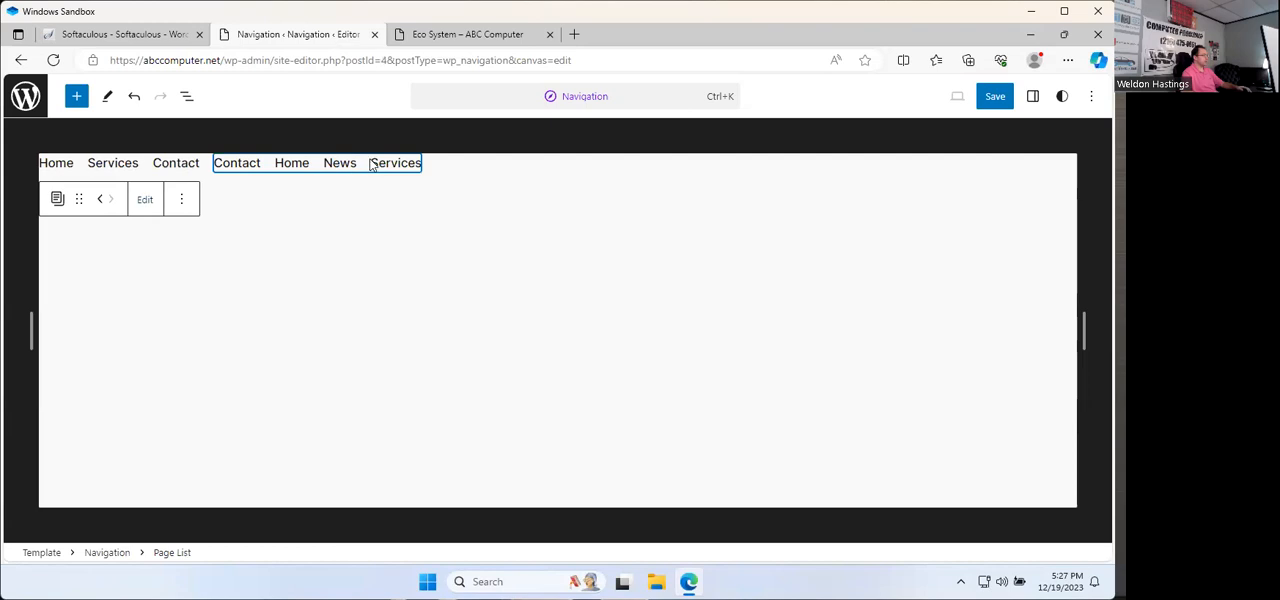
click(182, 205)
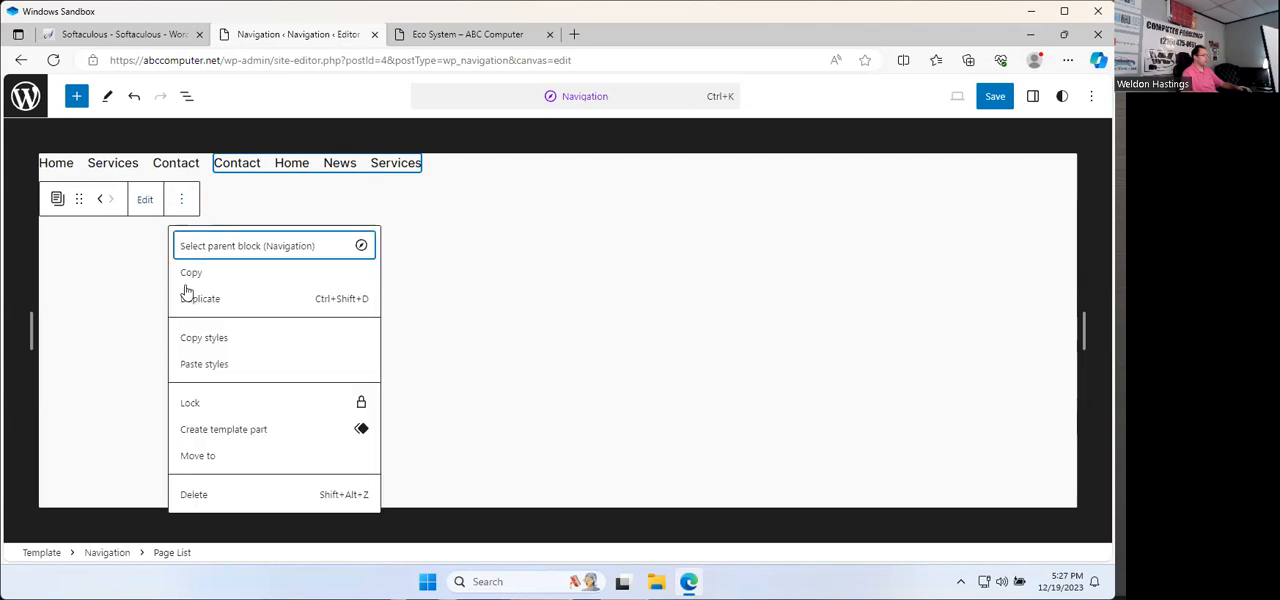
click(214, 489)
Step: Add a menu item after Contact that links to a new draft page named New
click(222, 163)
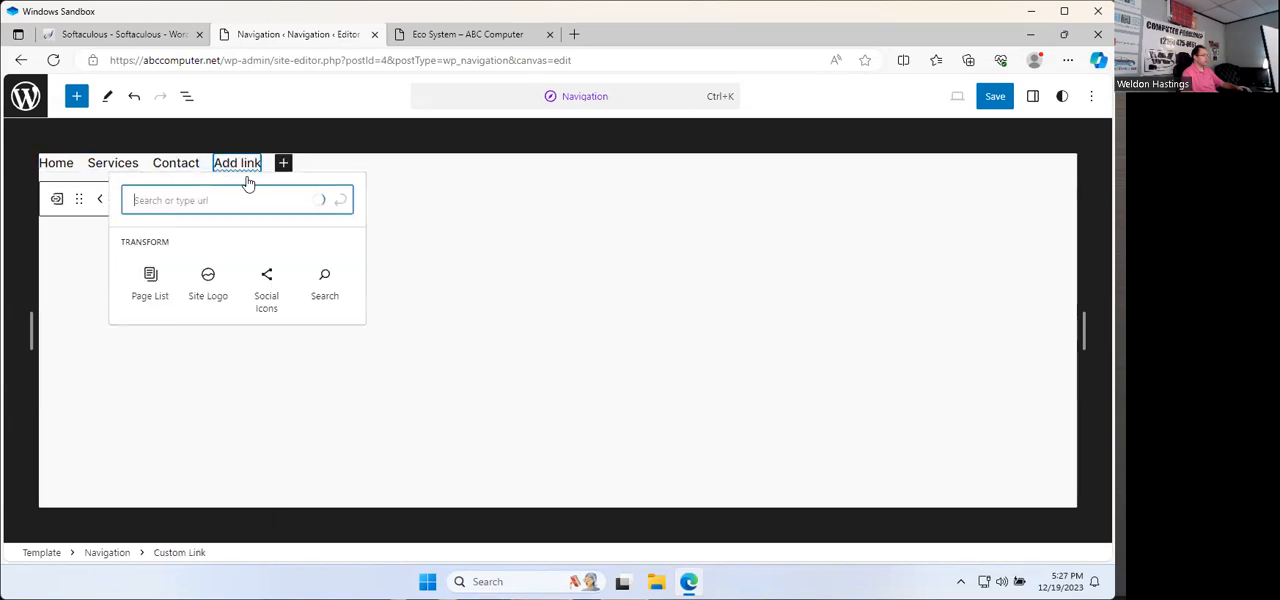
text(News)
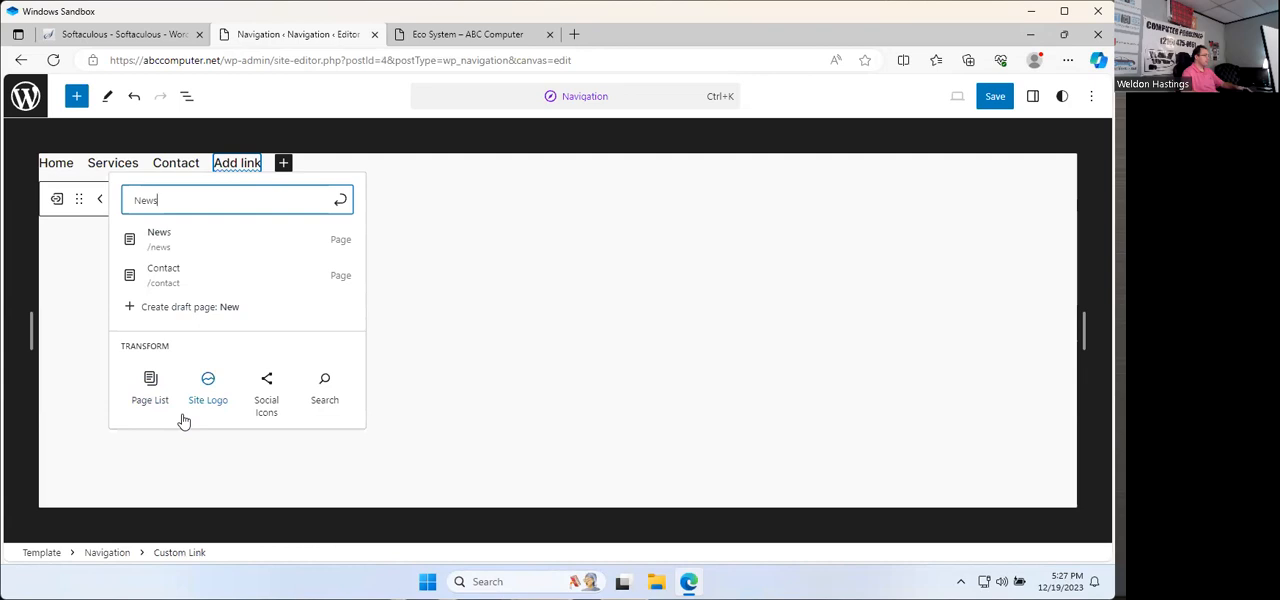
click(210, 308)
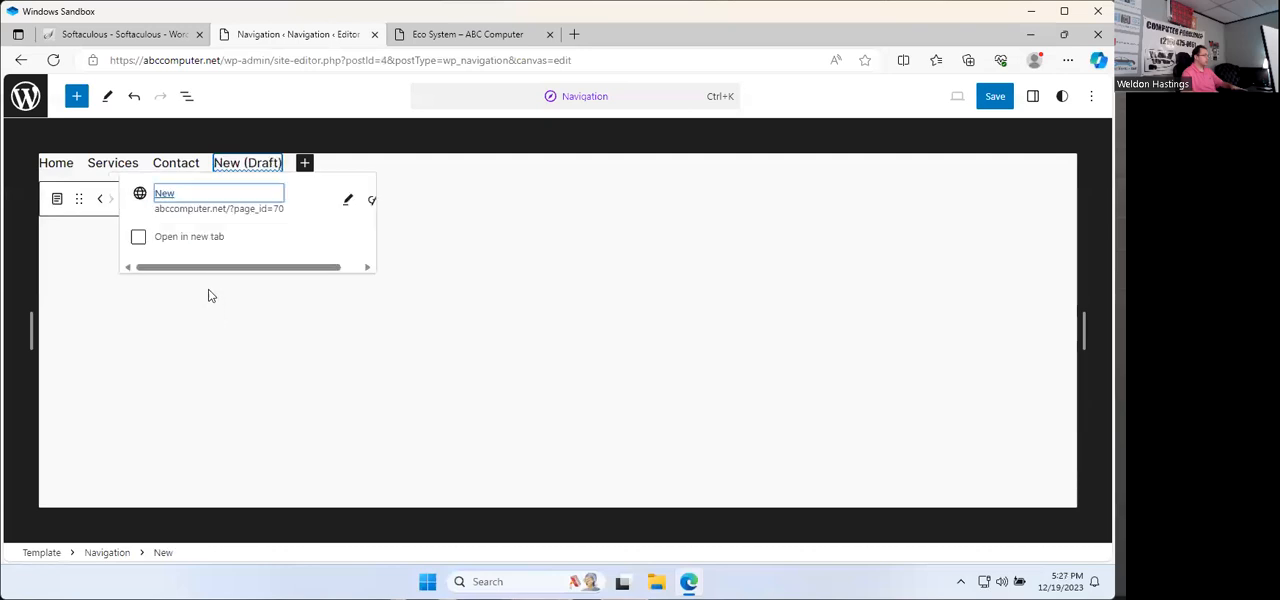
Step: Change the New menu item's link to the relative address /category/eco-system/ and save the link
click(348, 202)
triple_click(319, 272)
text(https://abccomputer.net/category/eco-system/)
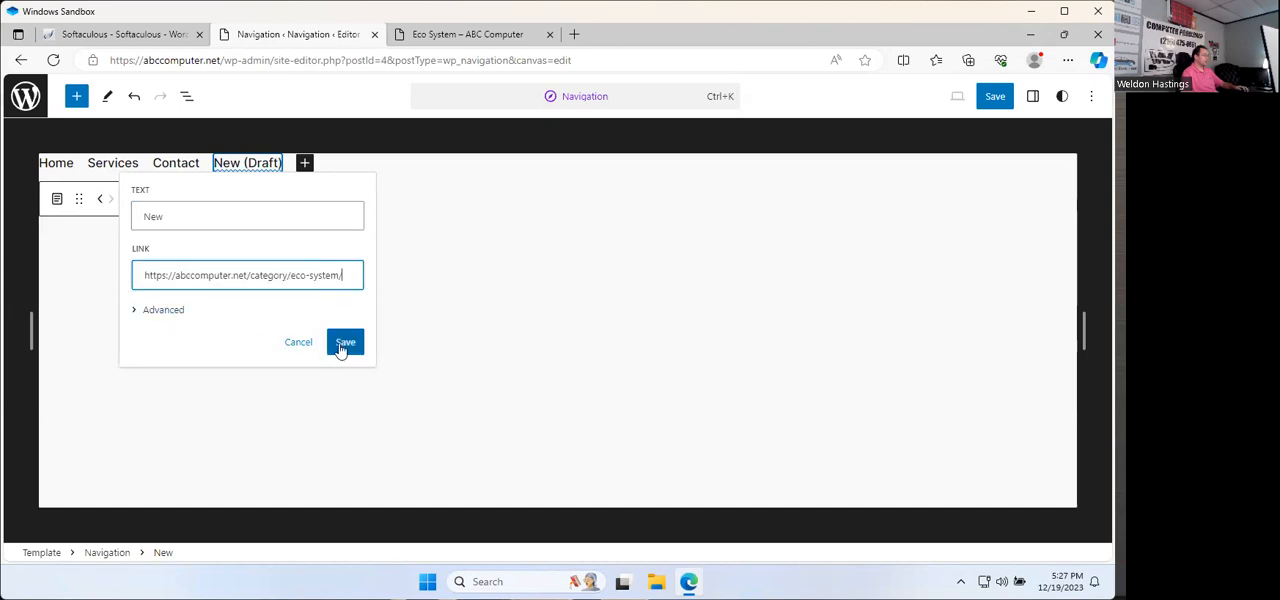
click(148, 313)
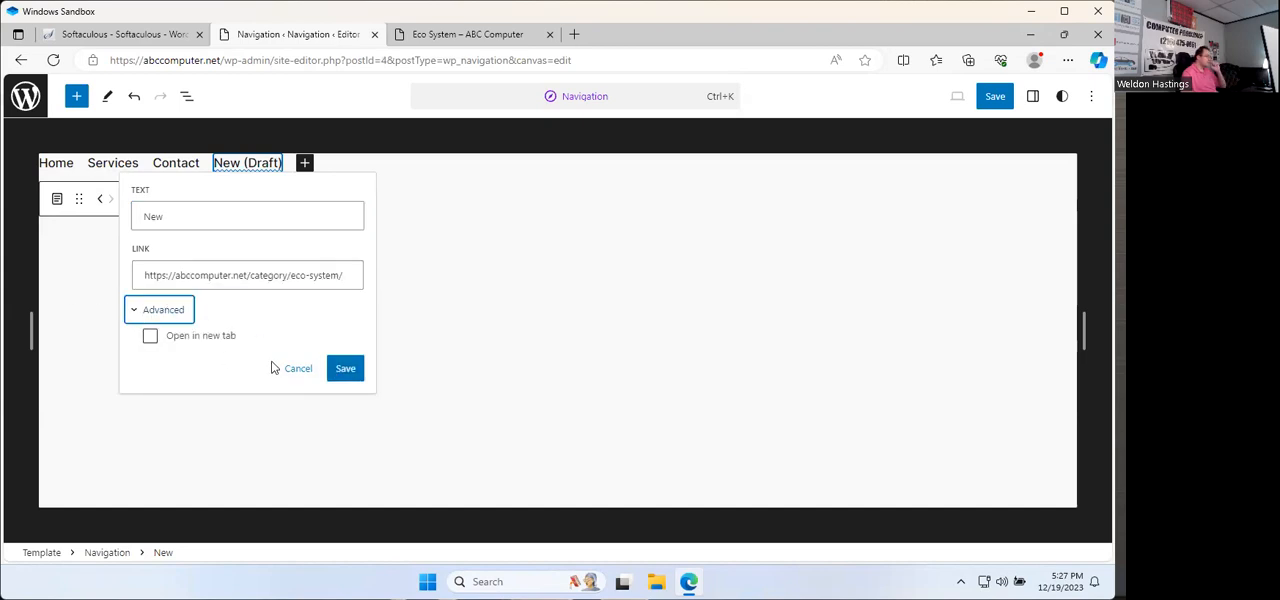
drag(247, 274, 90, 288)
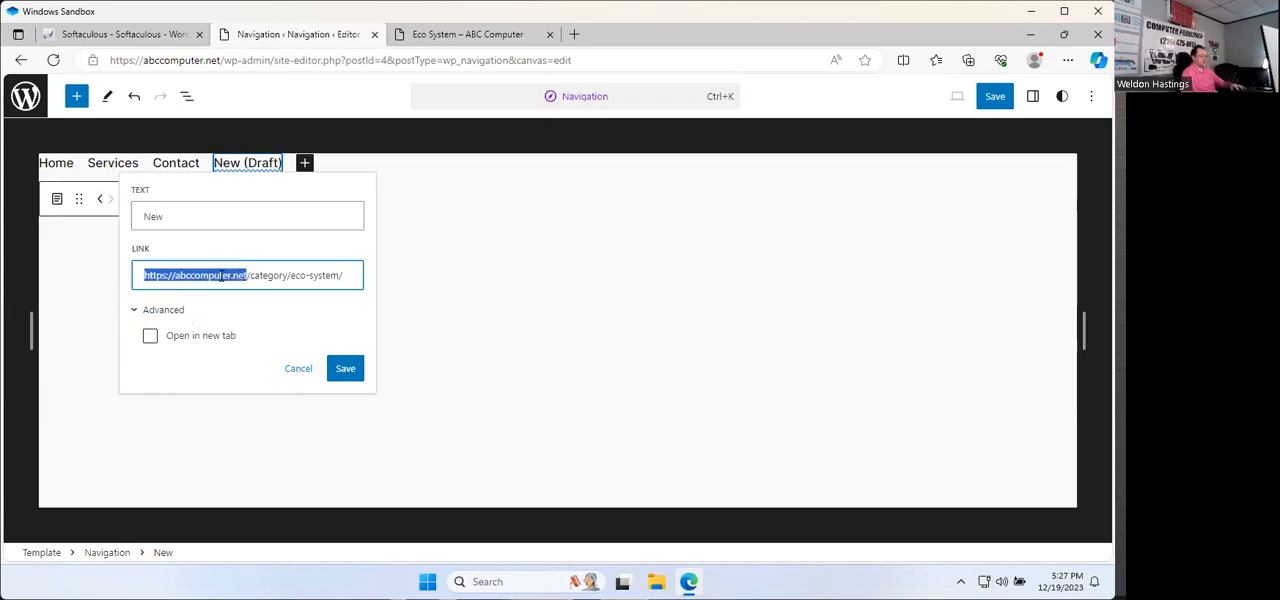
key(BackSpace)
click(345, 400)
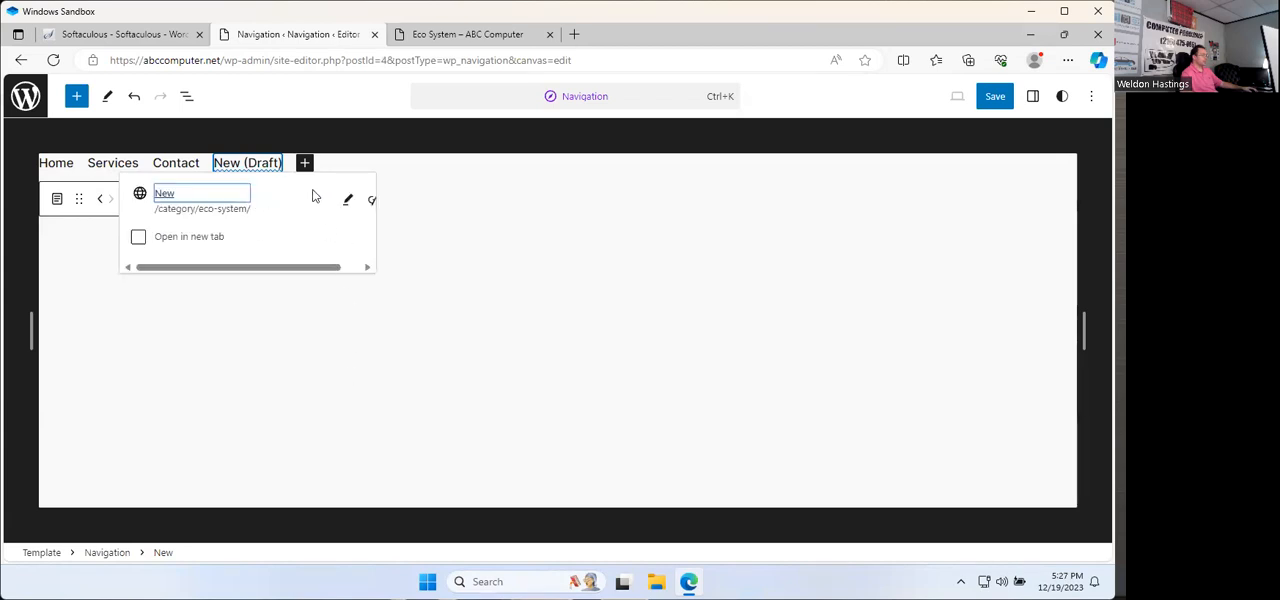
Step: Test the New menu item's link from the navigation editor and close the extra Eco System pages it opens
click(202, 197)
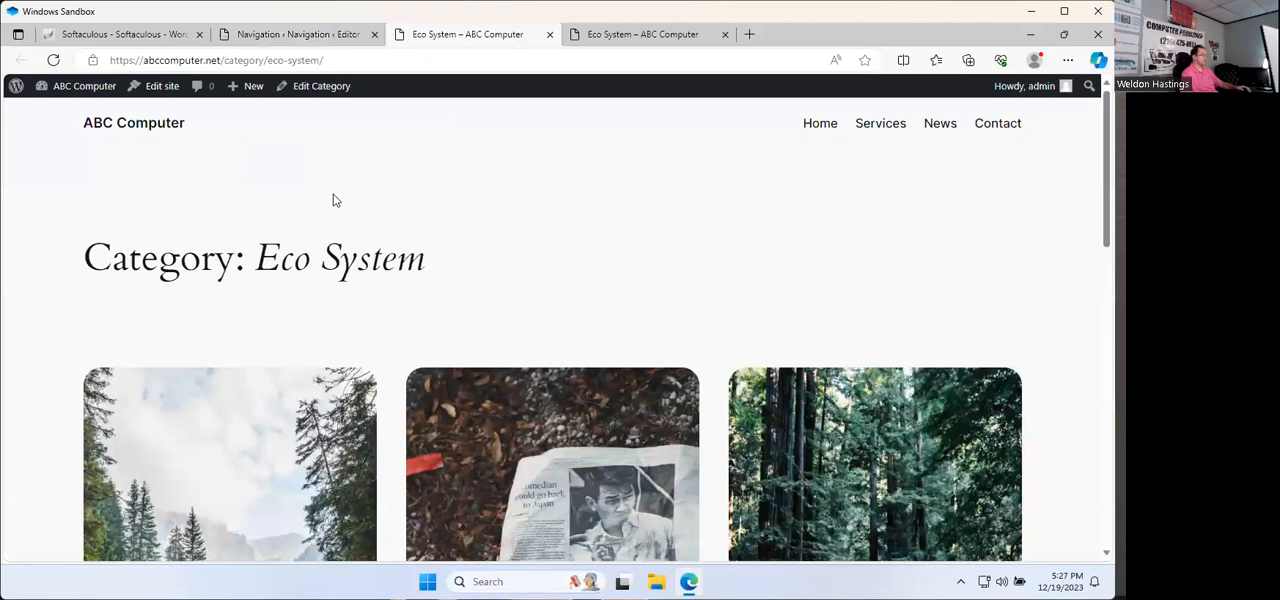
click(298, 35)
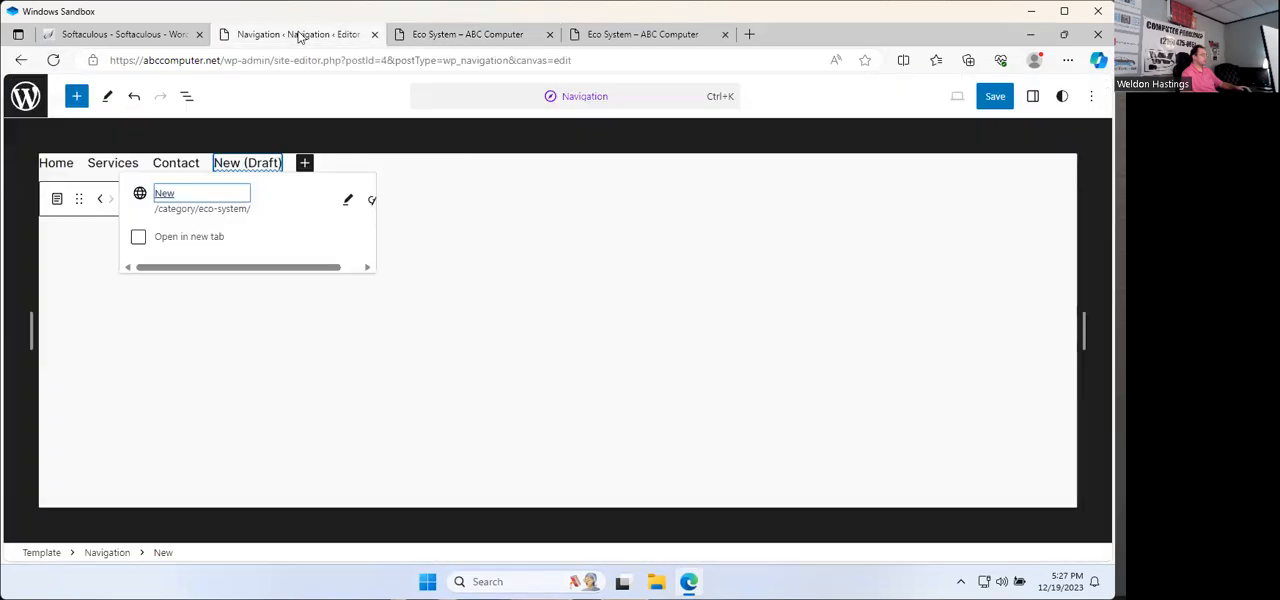
click(205, 202)
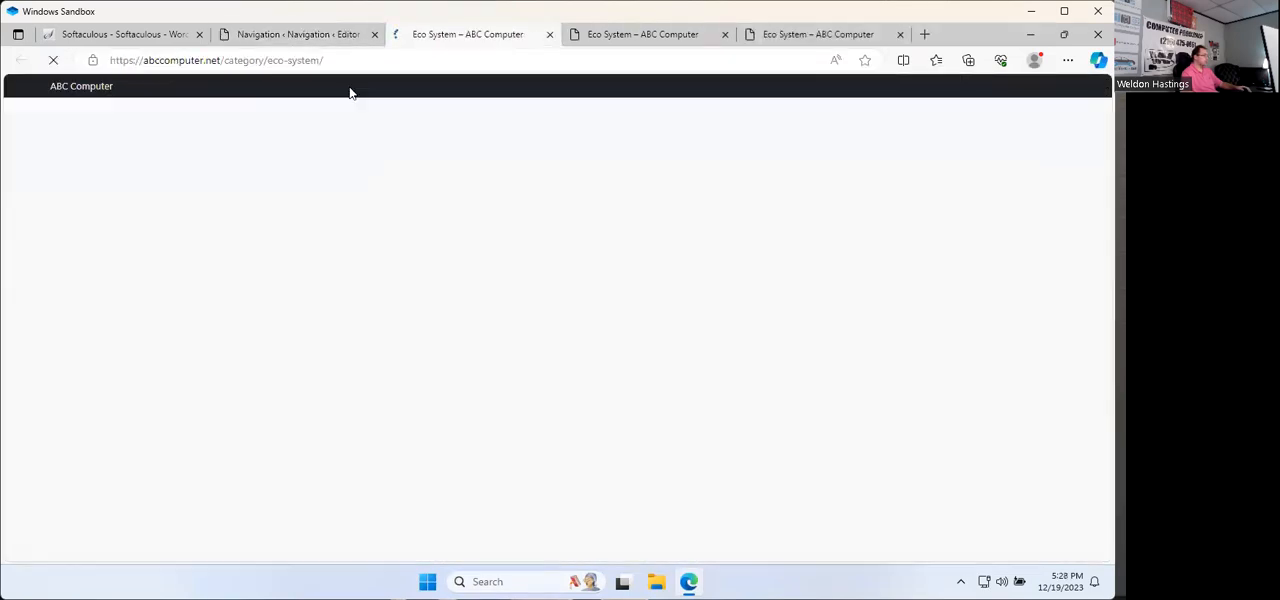
click(549, 35)
click(549, 35)
Step: Rename the New menu item's text as News and save the link
click(347, 201)
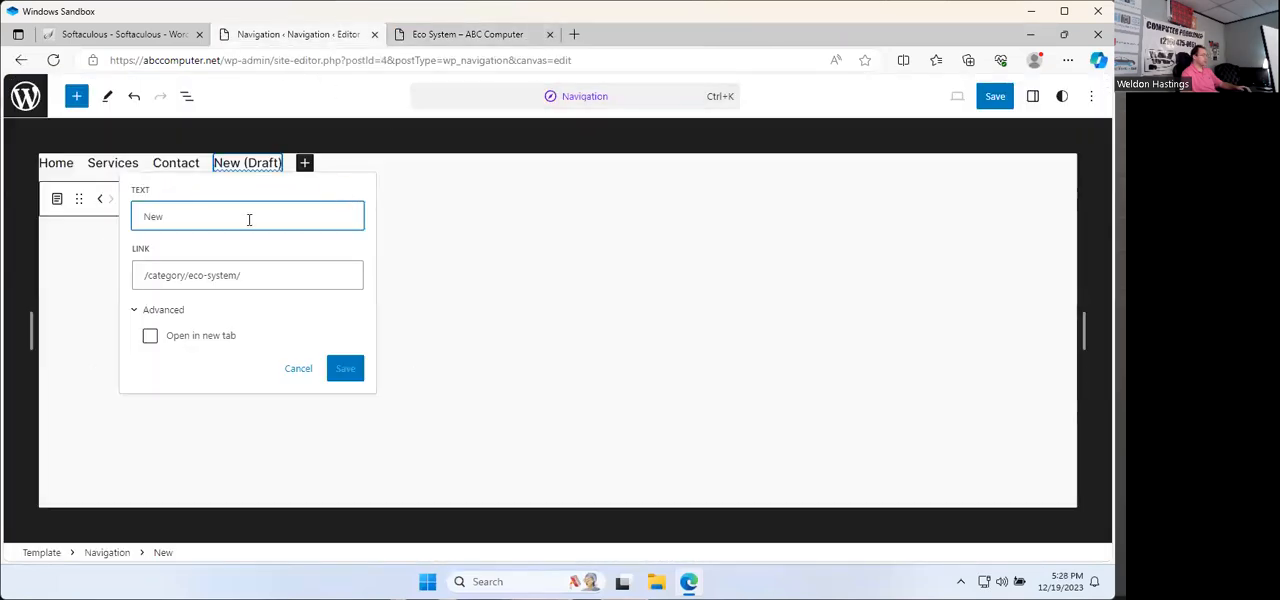
text(s)
click(345, 368)
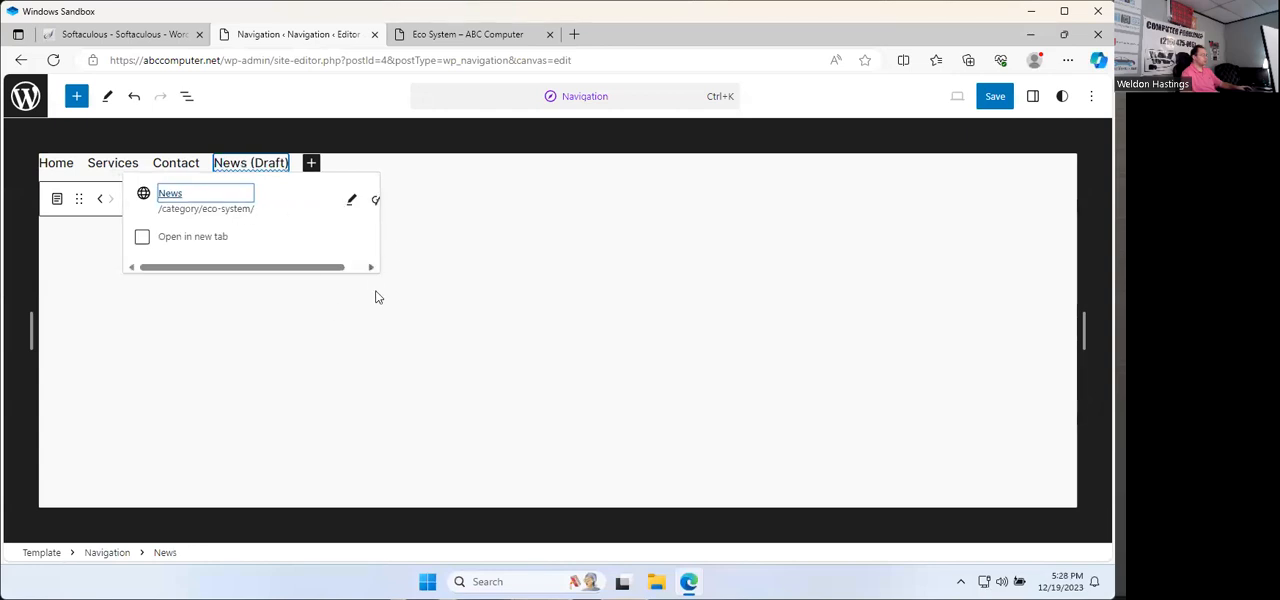
drag(340, 267, 362, 267)
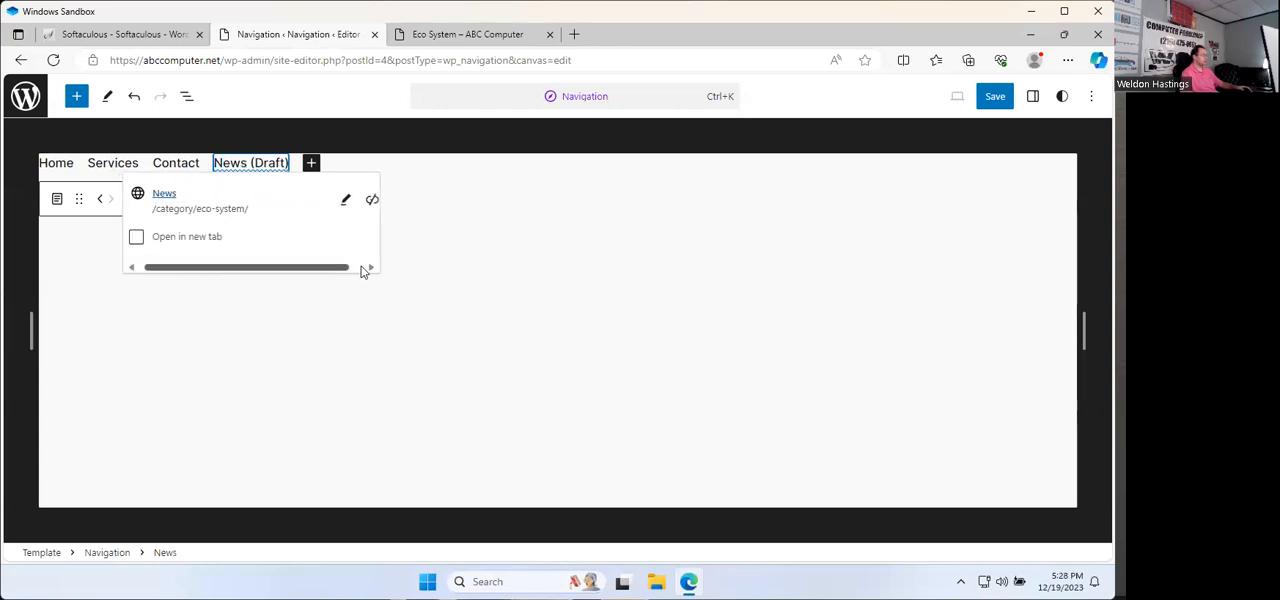
click(425, 250)
Step: Move the News item ahead of Contact and save the navigation menu
click(257, 171)
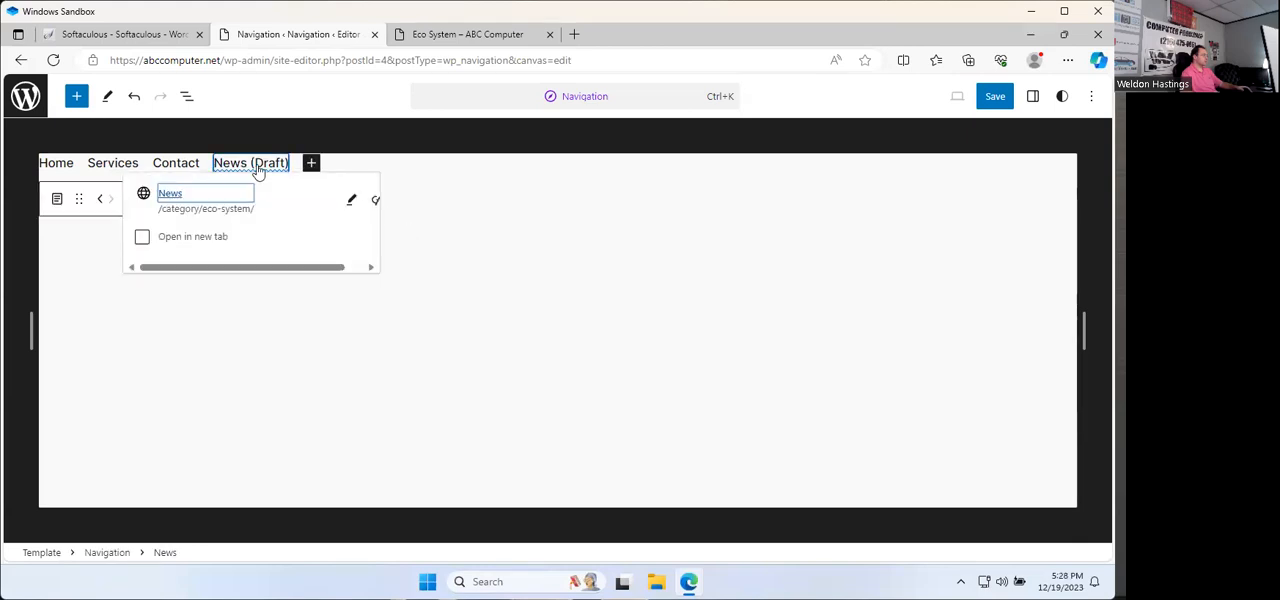
click(103, 199)
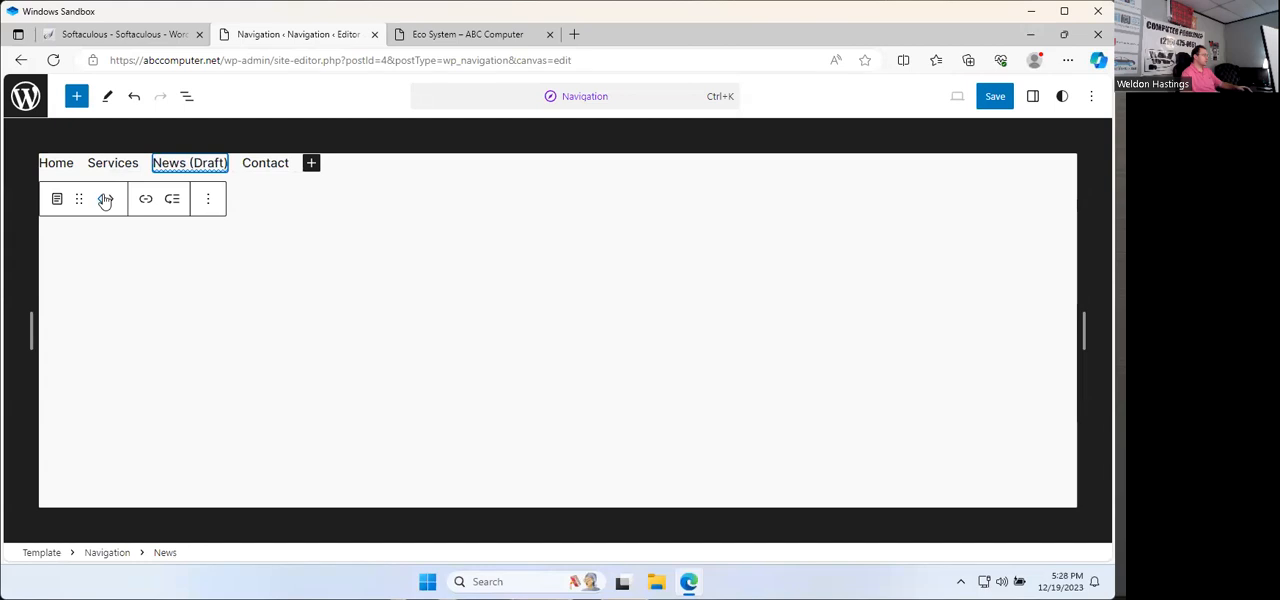
click(995, 98)
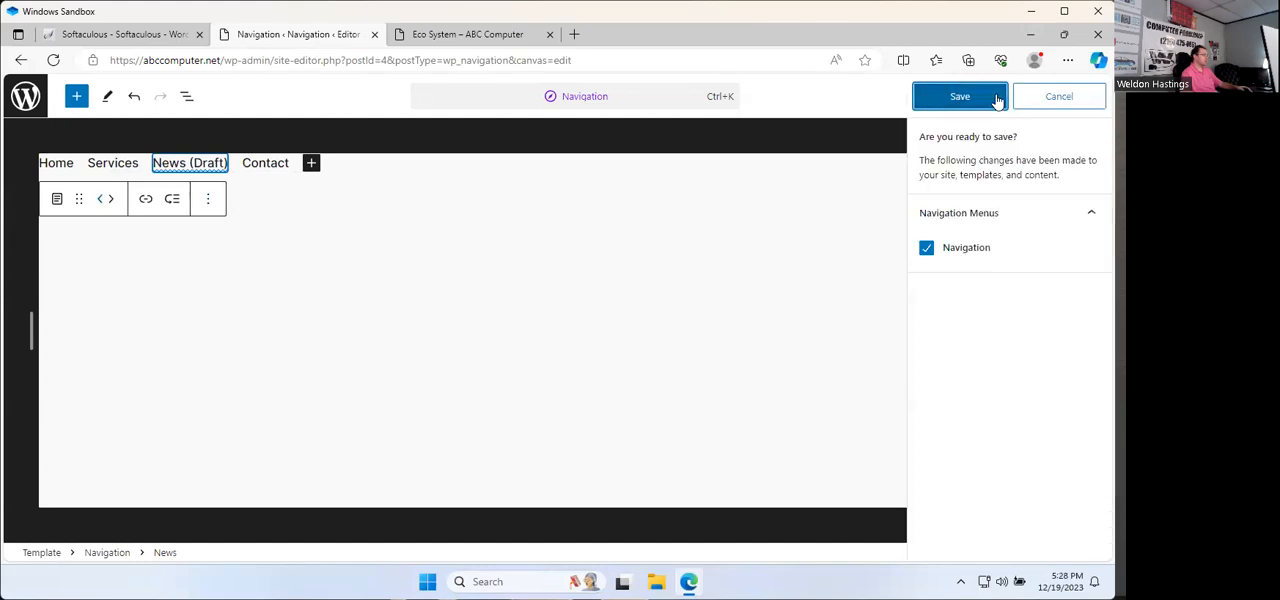
click(988, 98)
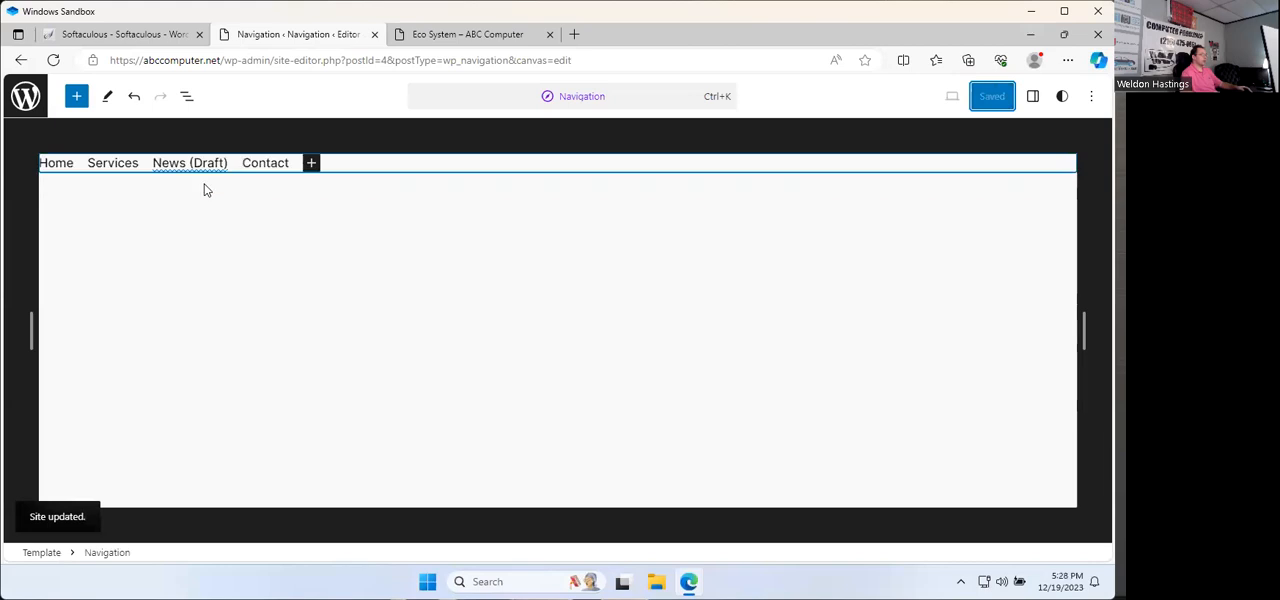
Step: Review the News item's link settings, and load the live Home page to check its menu
click(211, 170)
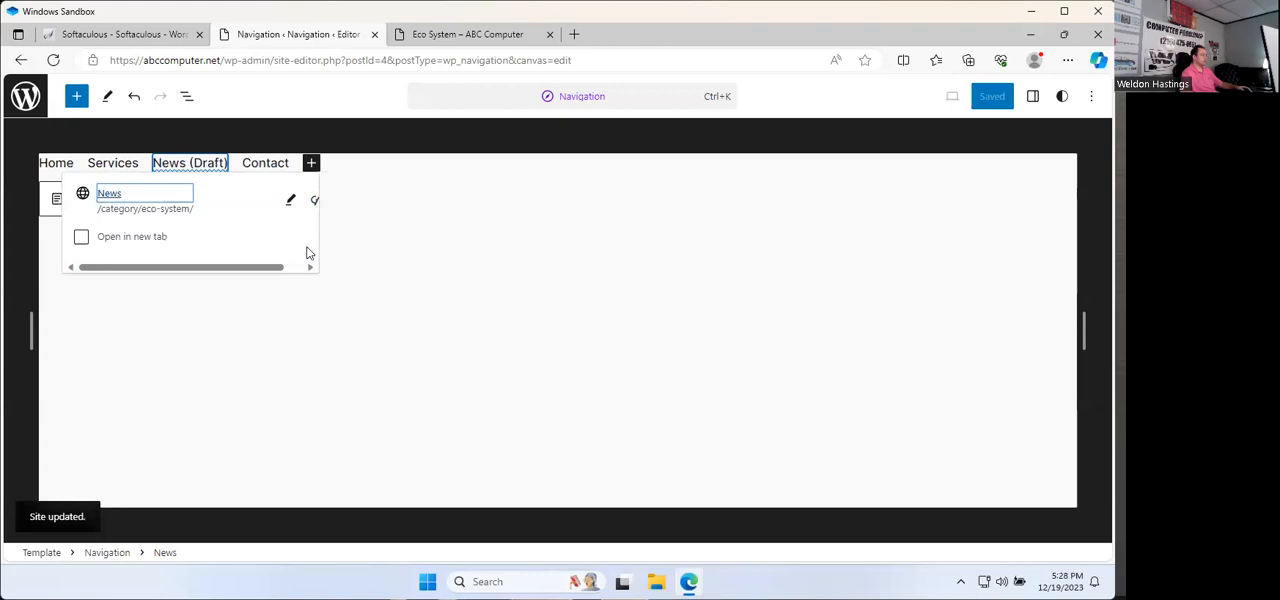
click(274, 204)
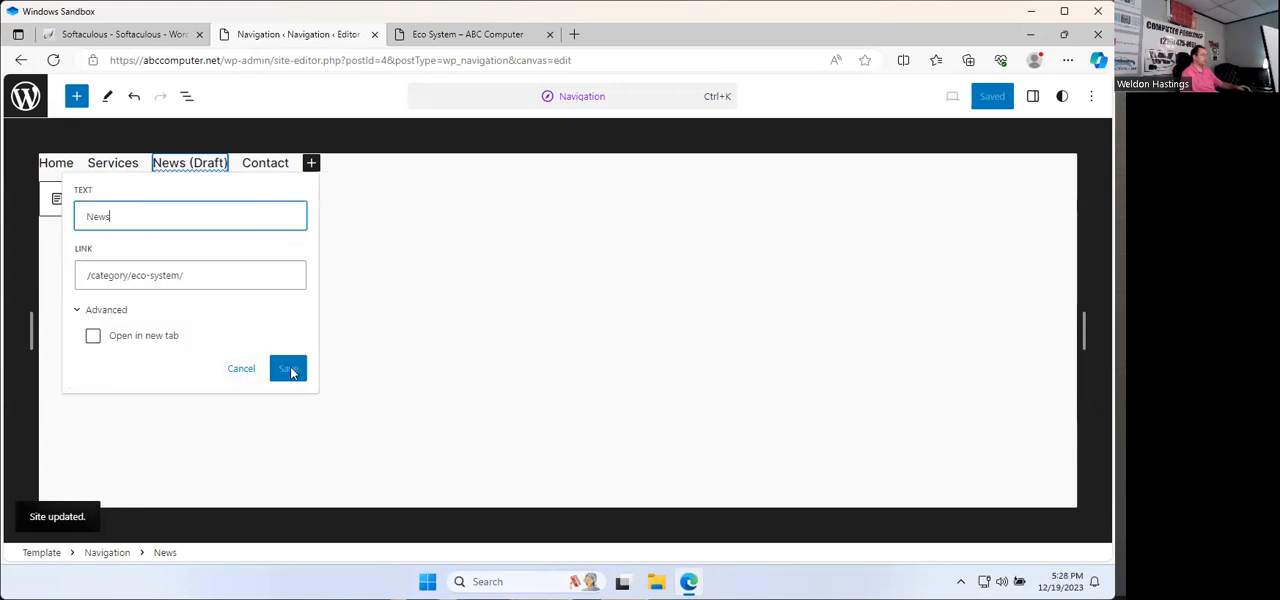
click(505, 37)
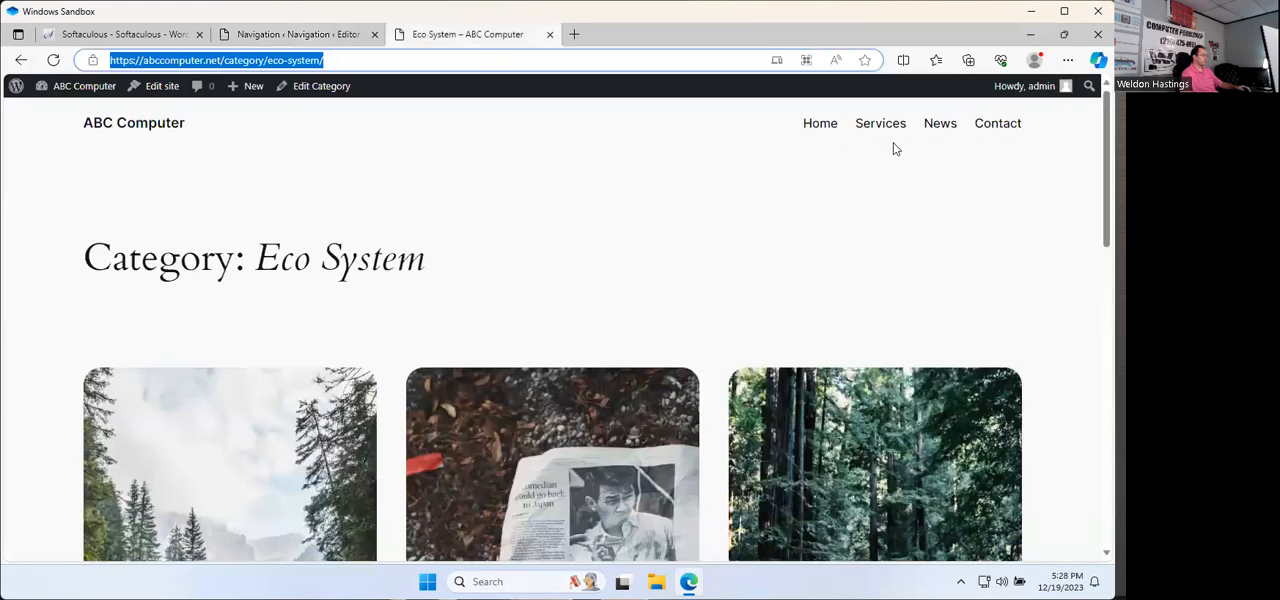
click(826, 127)
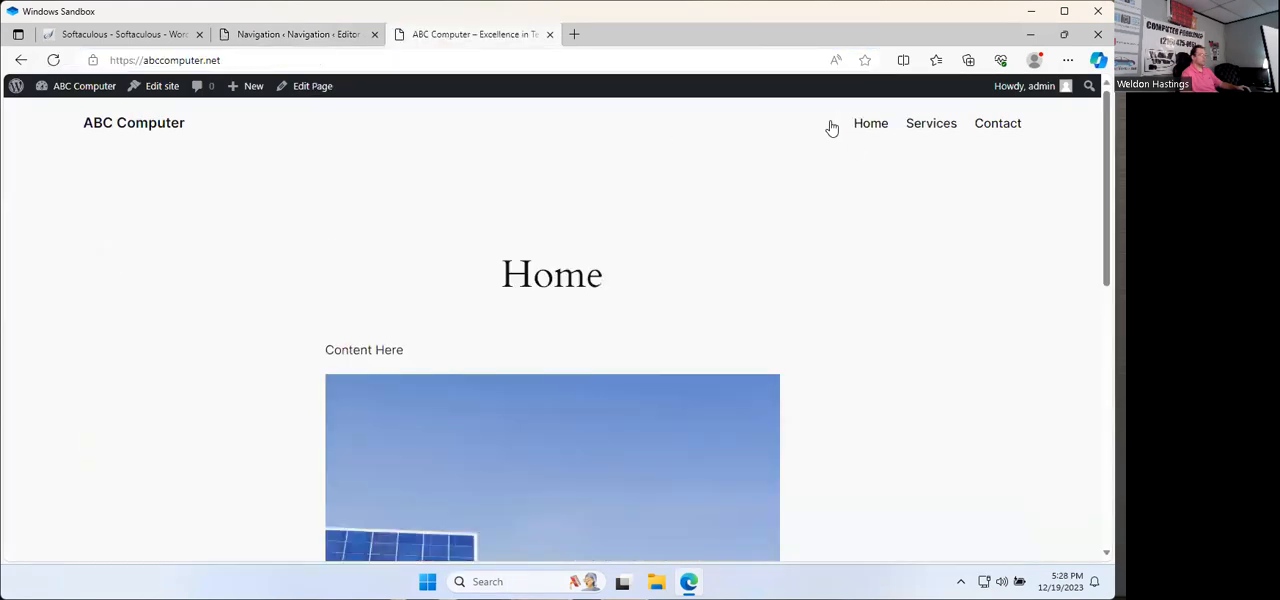
Step: Return to the navigation editor, close the News link settings, and check the News item in the site editor's menu overview
click(314, 36)
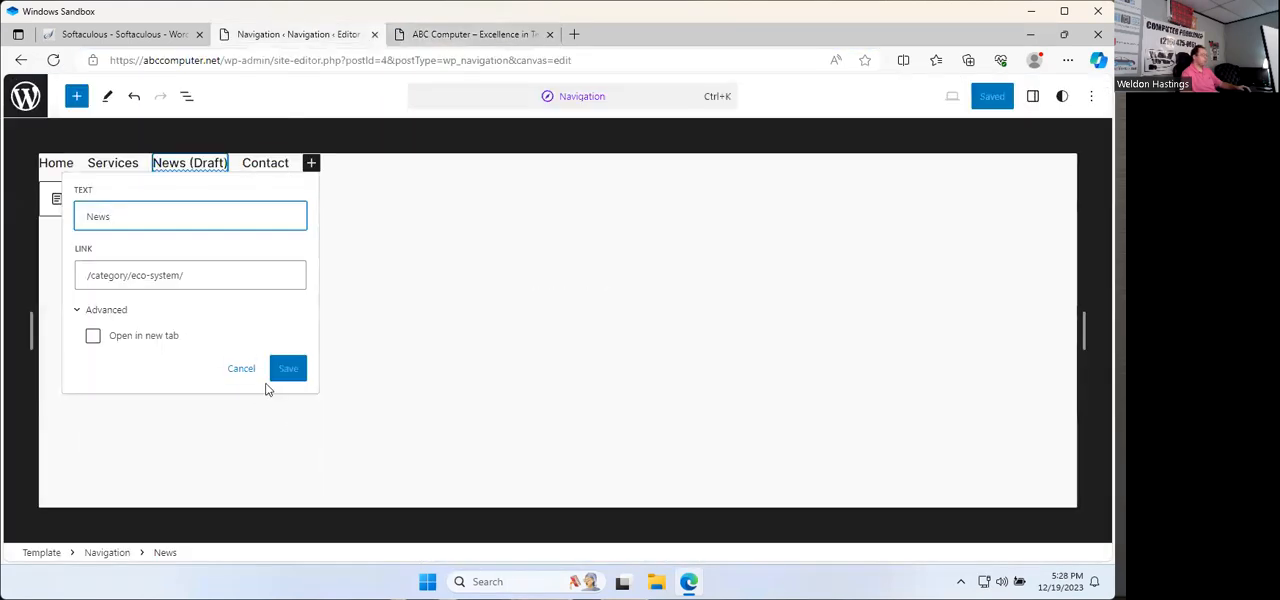
click(422, 351)
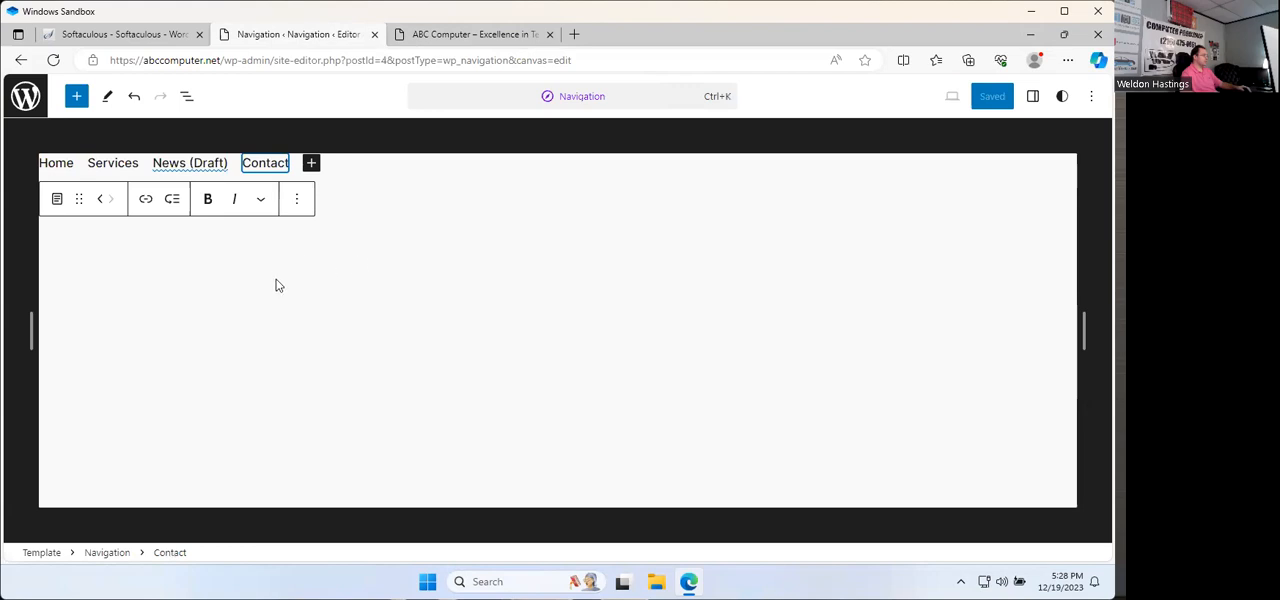
key(alt+Left)
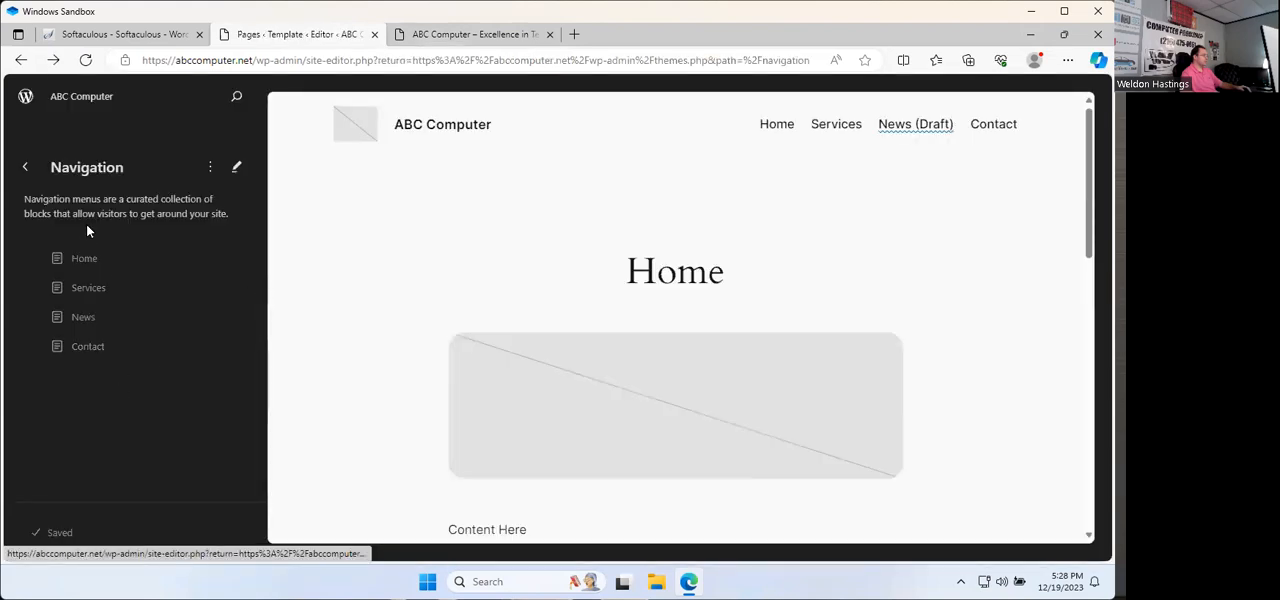
click(97, 327)
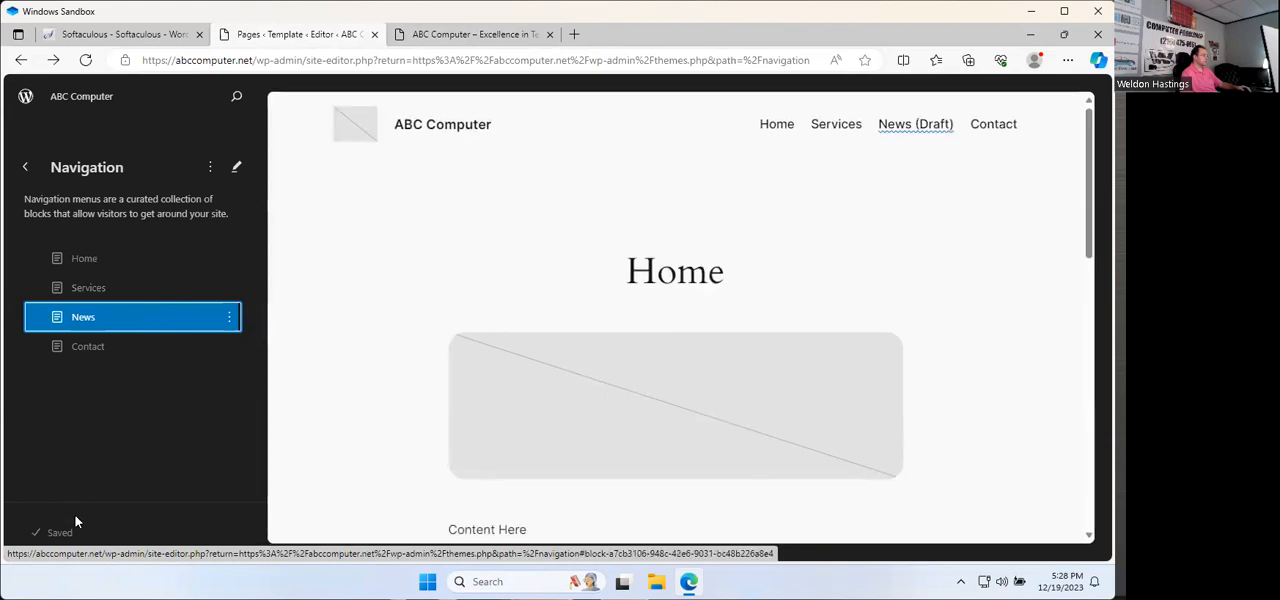
Step: Leave the site editor for the dashboard and visit the live site to check the menu
click(28, 170)
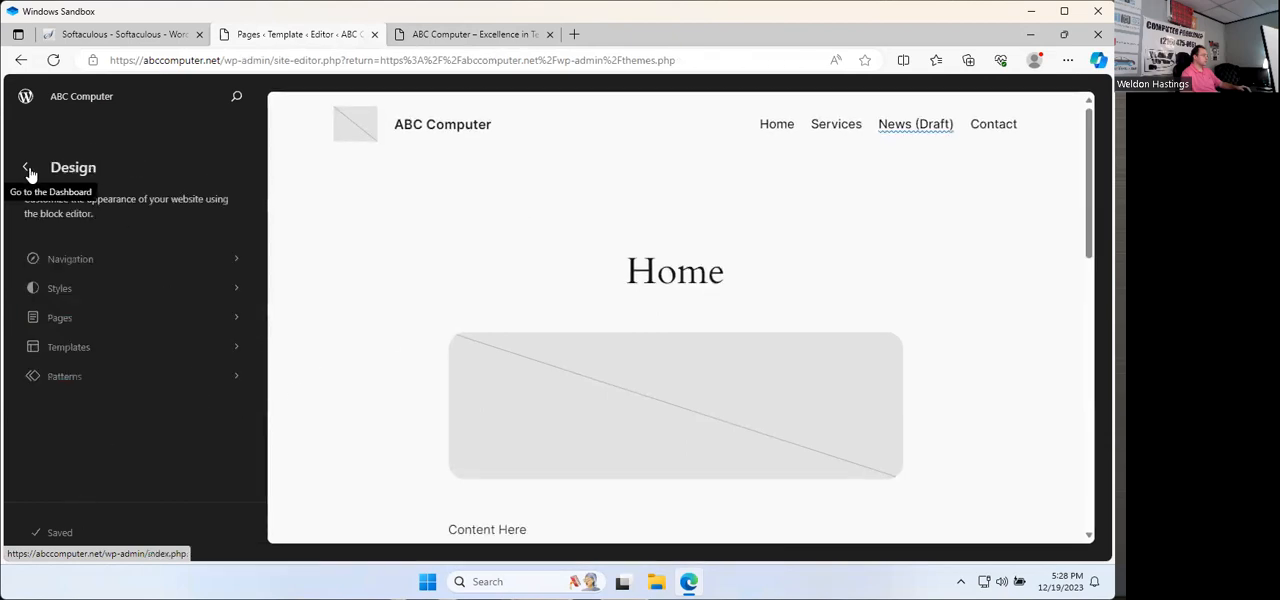
click(28, 170)
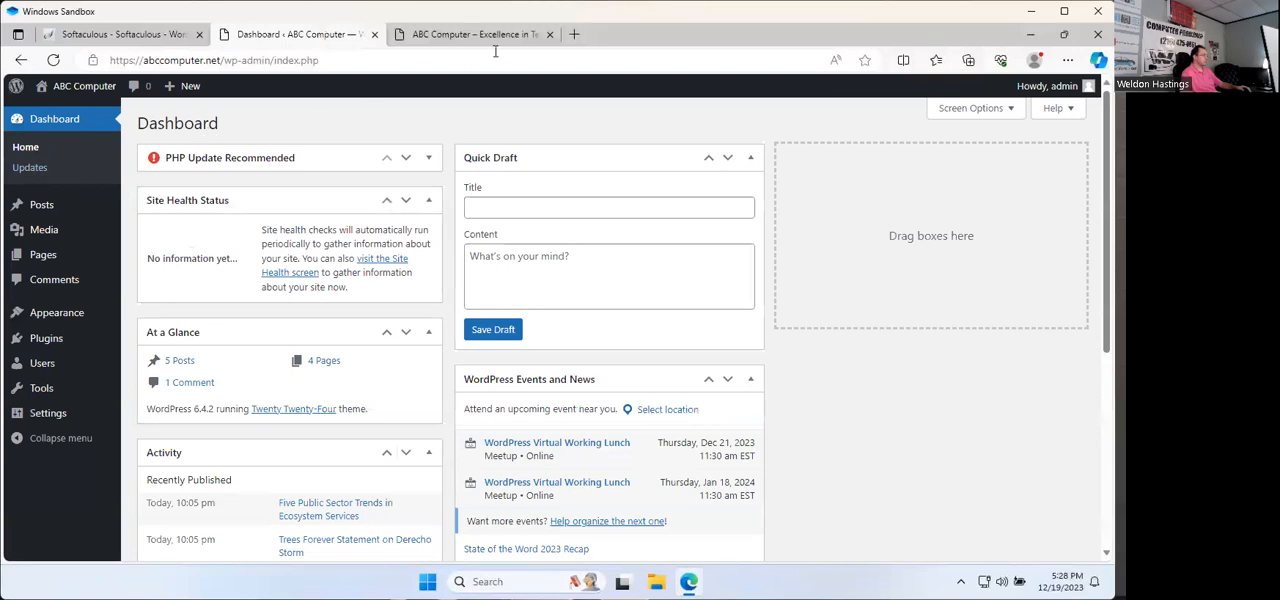
mouse_move(60, 86)
click(52, 108)
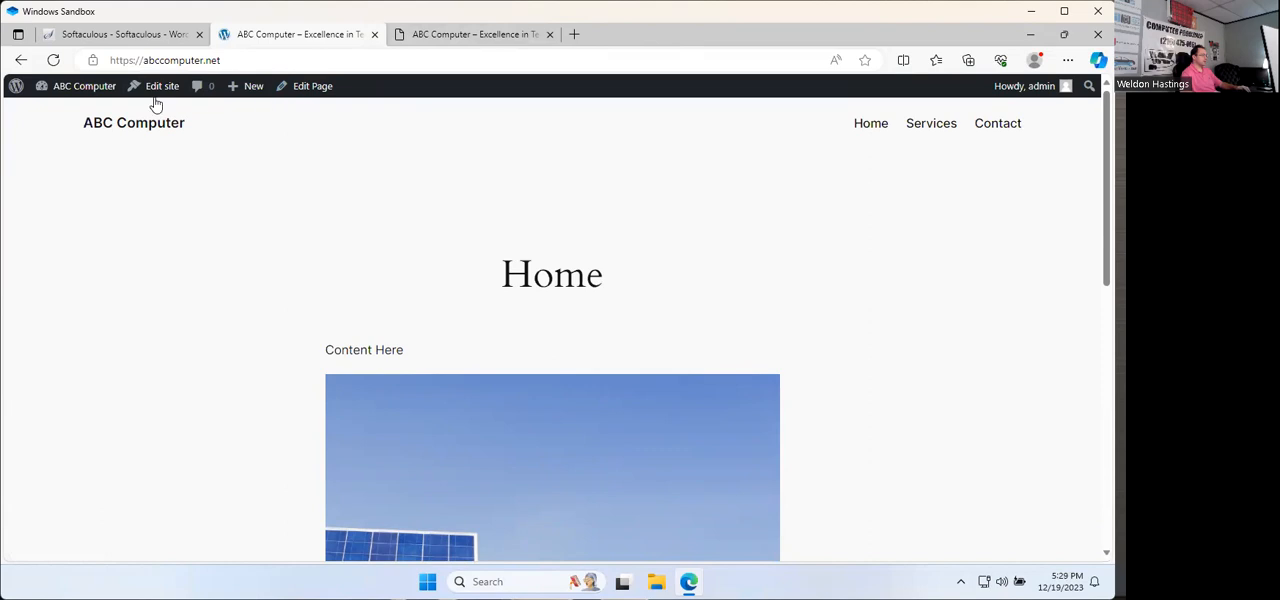
Step: Open the active Twenty Twenty-Four theme for customizing and go to the site's Navigation overview
click(70, 86)
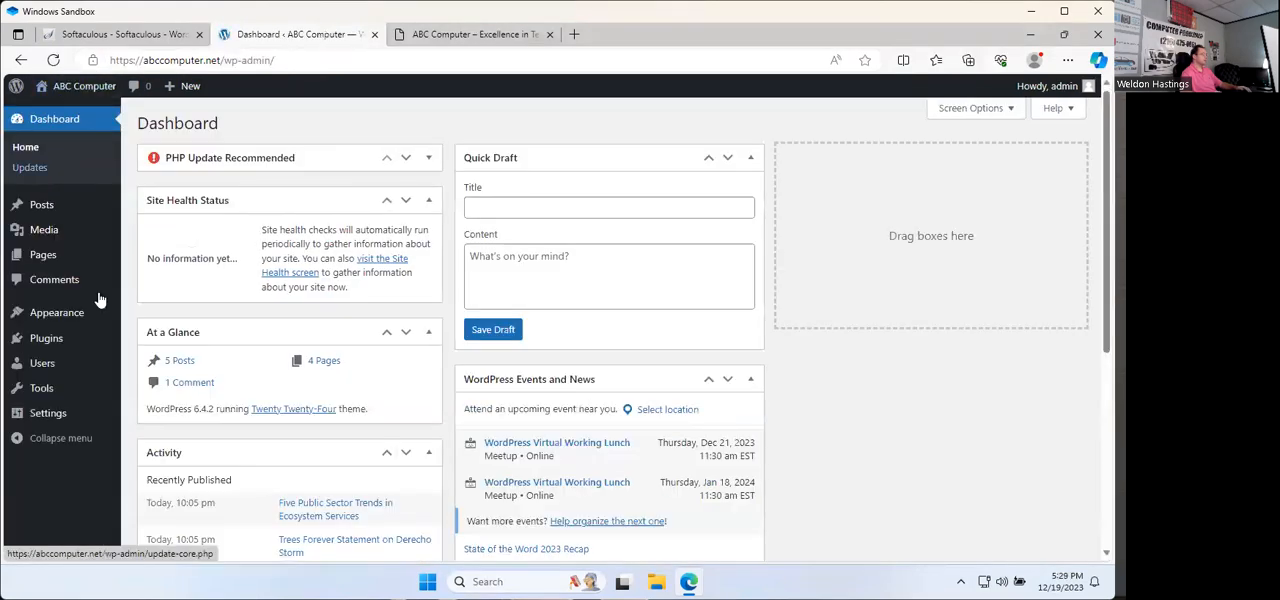
click(60, 318)
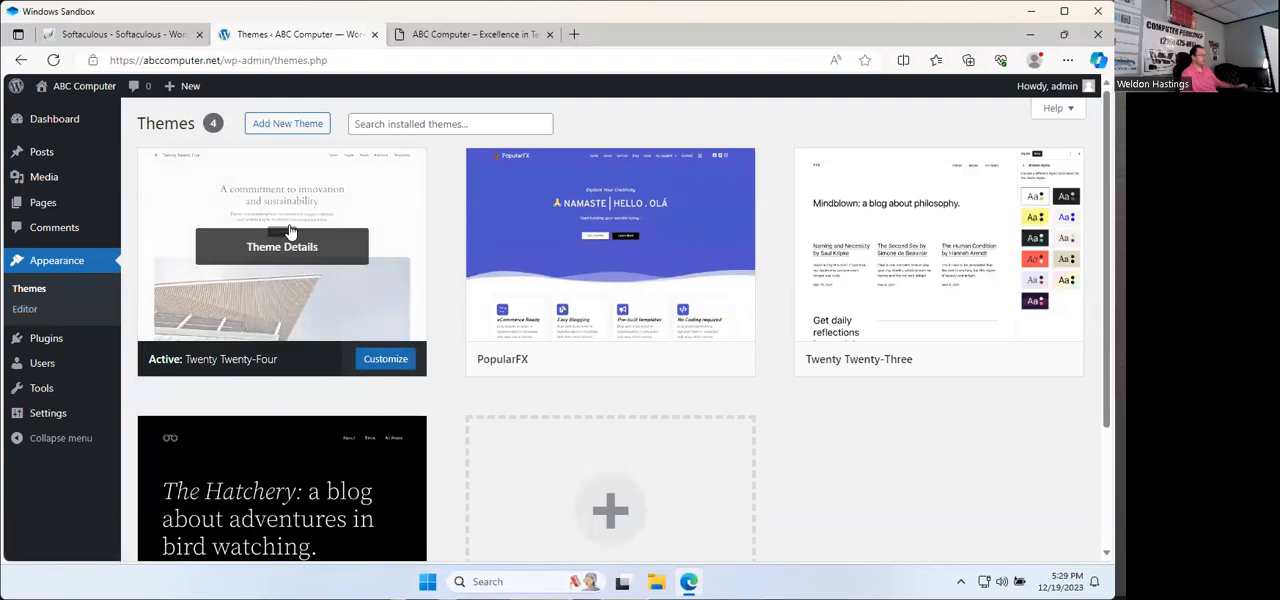
click(289, 231)
scroll(600, 337, down, 1)
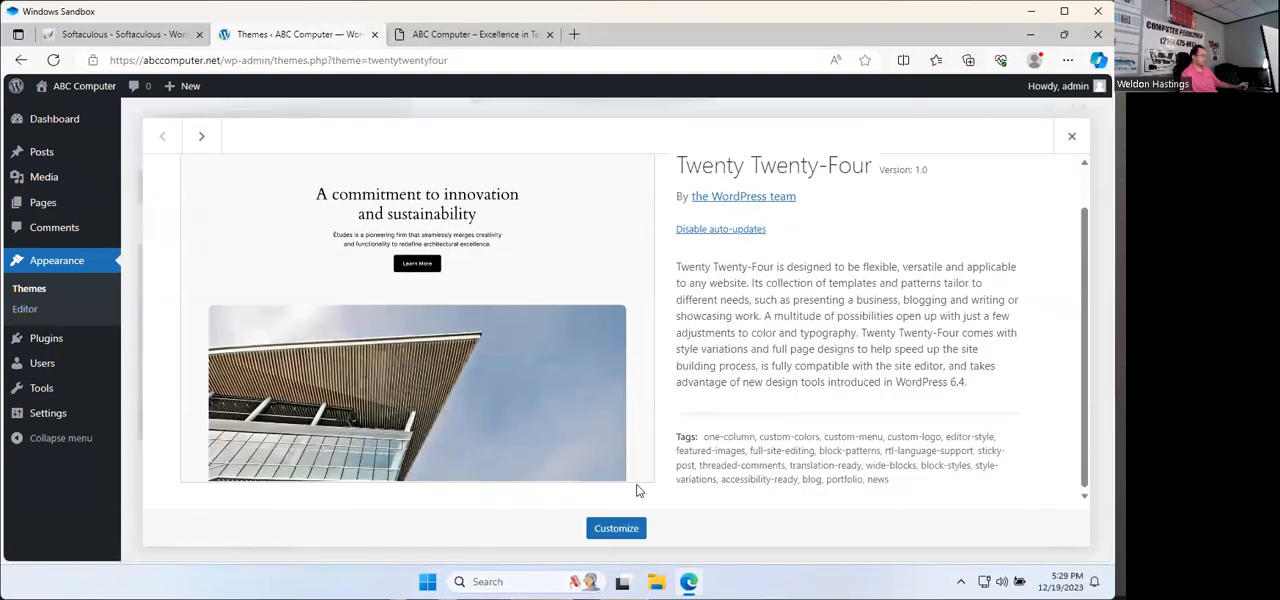
click(627, 536)
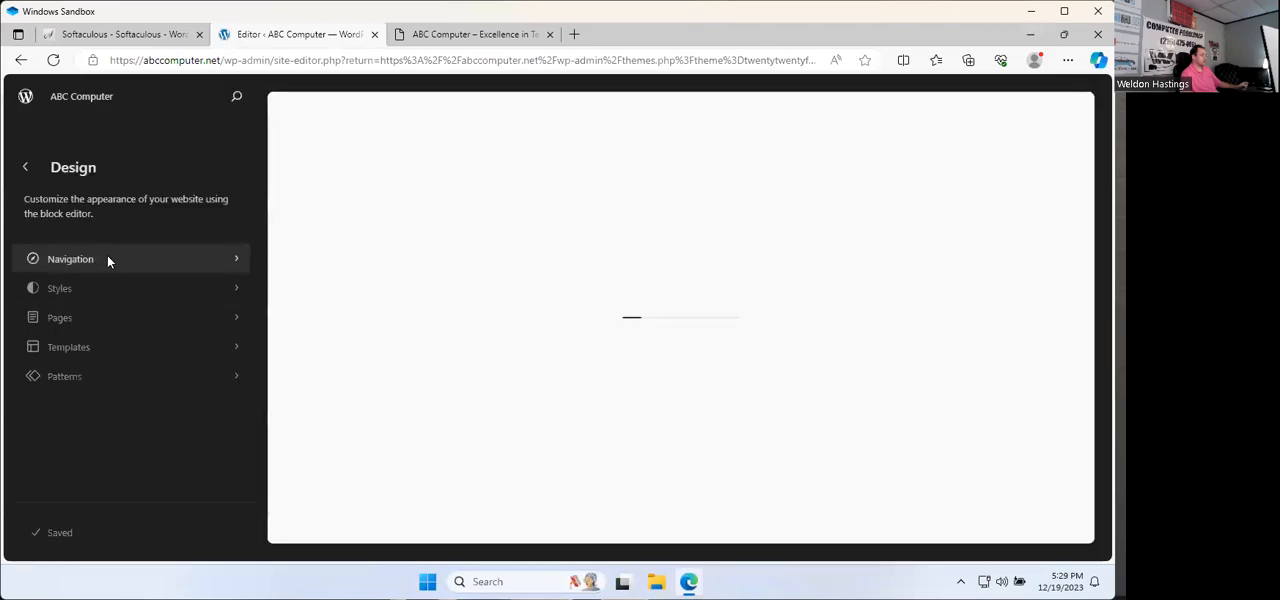
click(108, 261)
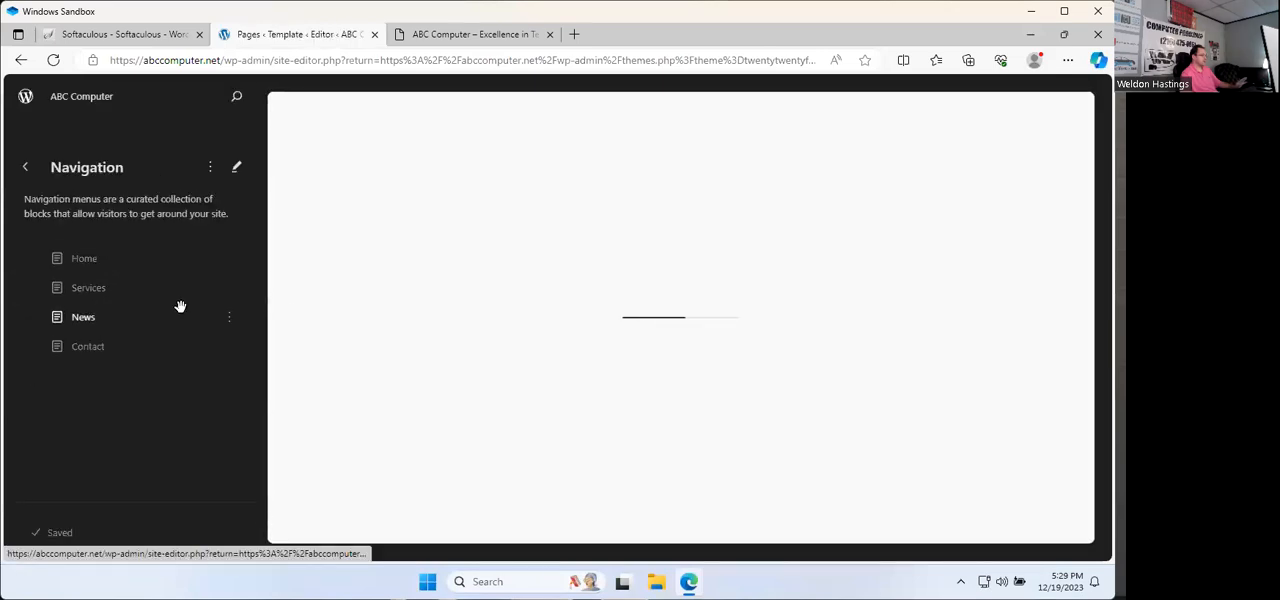
Step: Check the News item's options, open the navigation menu for editing, and show the News item's link settings
click(233, 324)
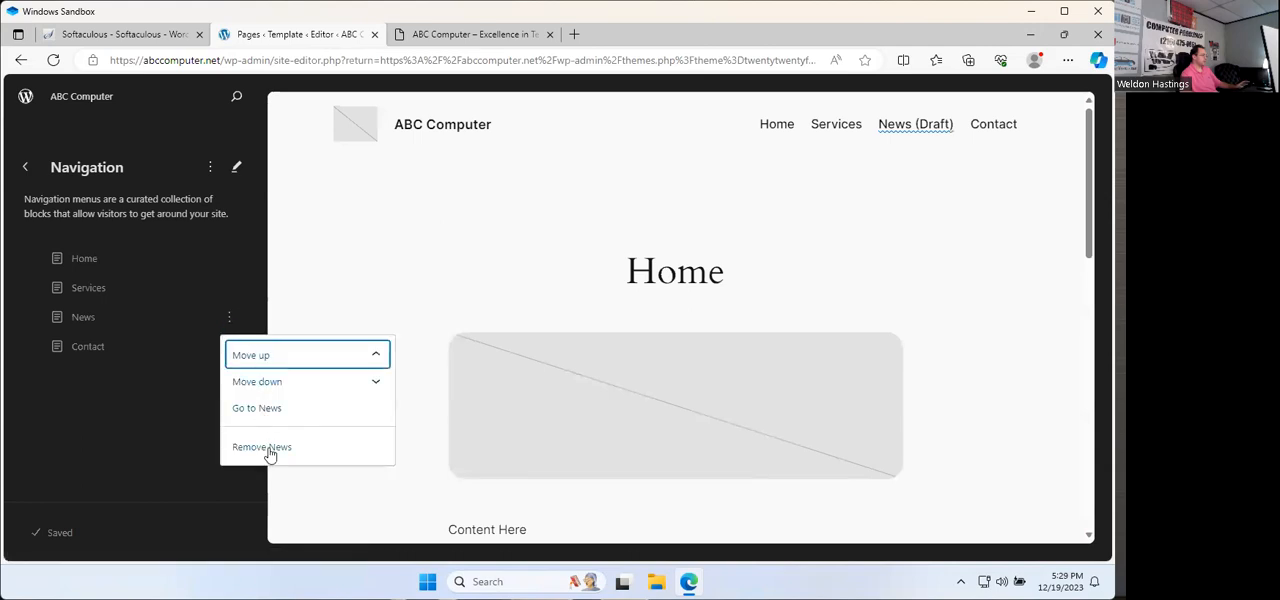
click(89, 316)
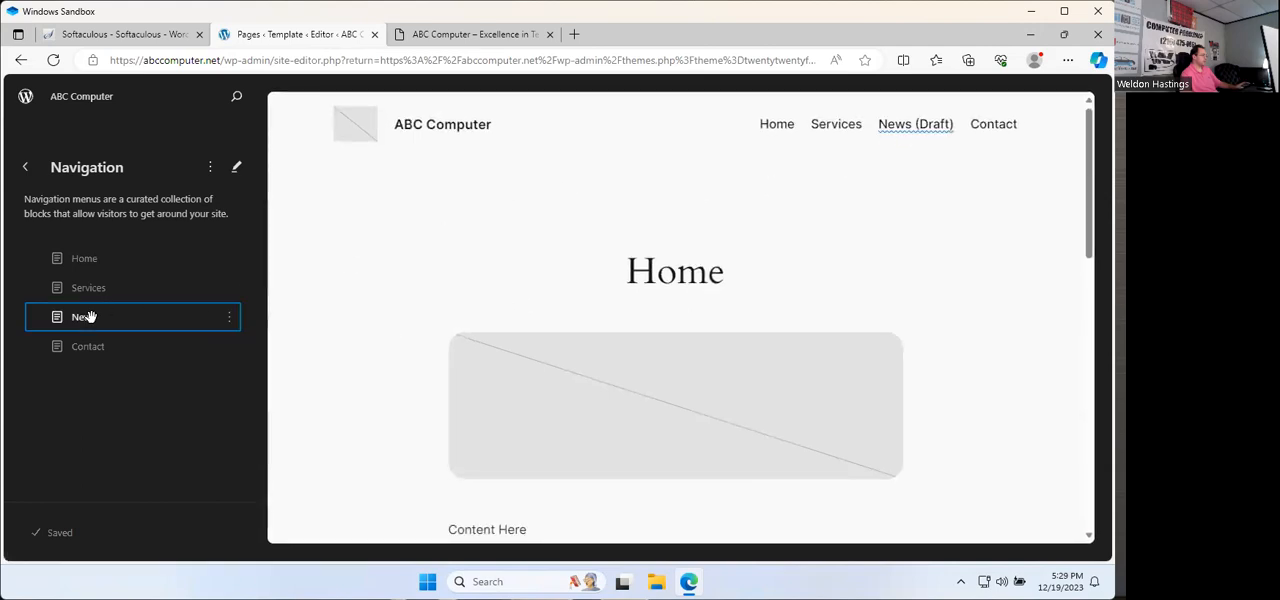
click(211, 170)
click(236, 168)
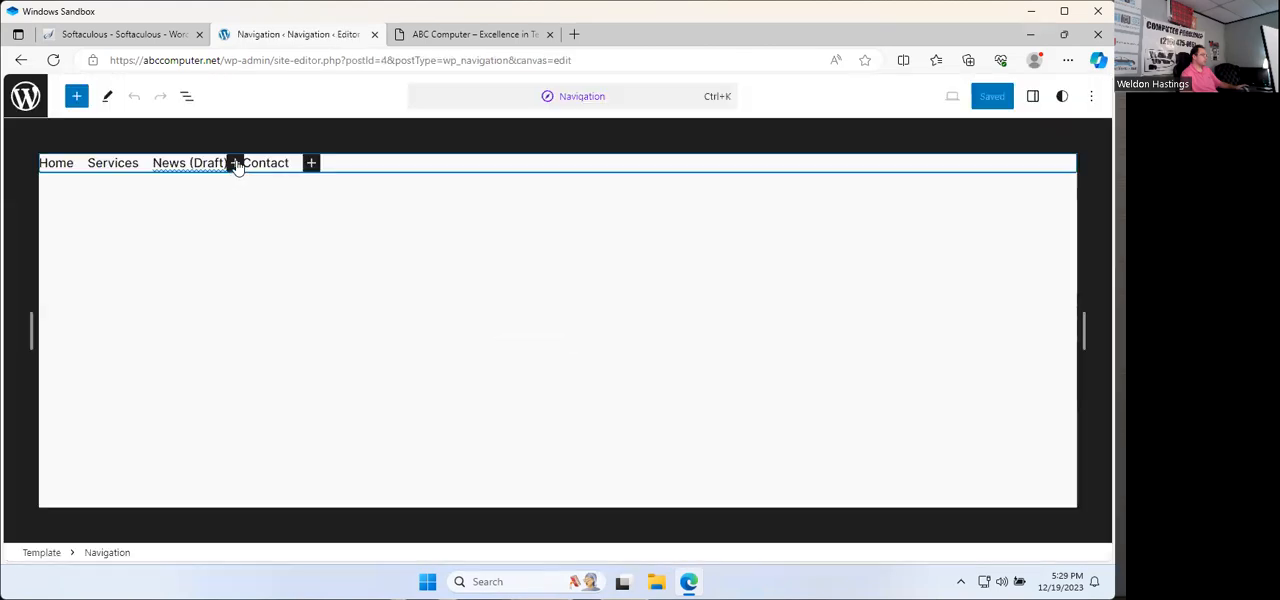
click(185, 164)
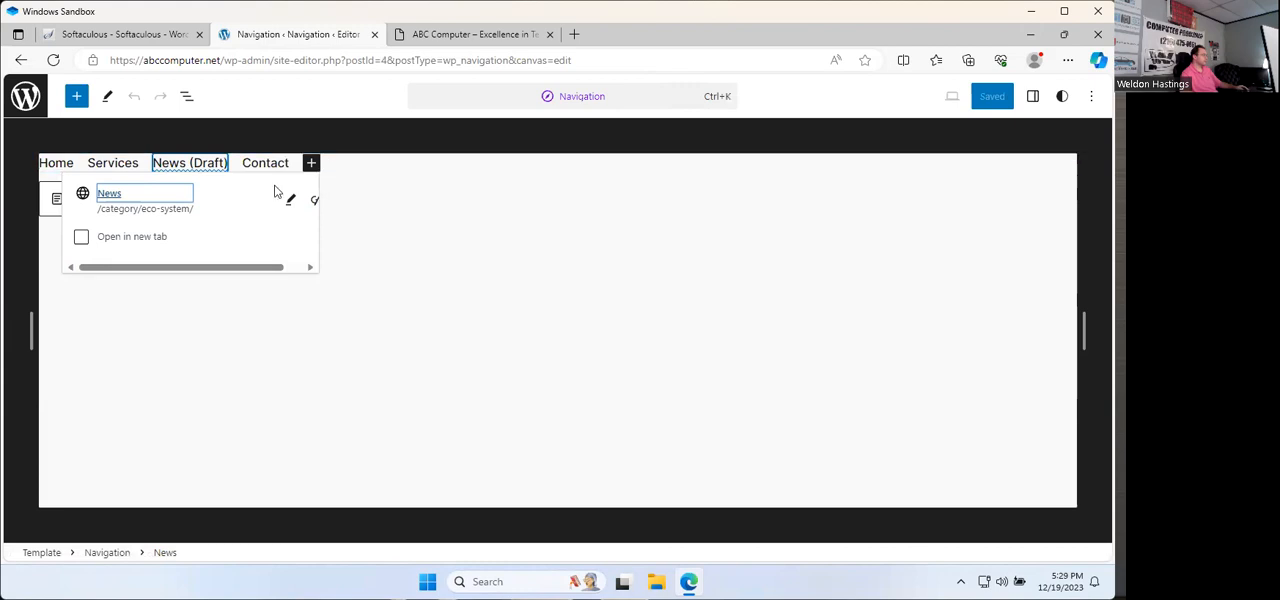
click(107, 96)
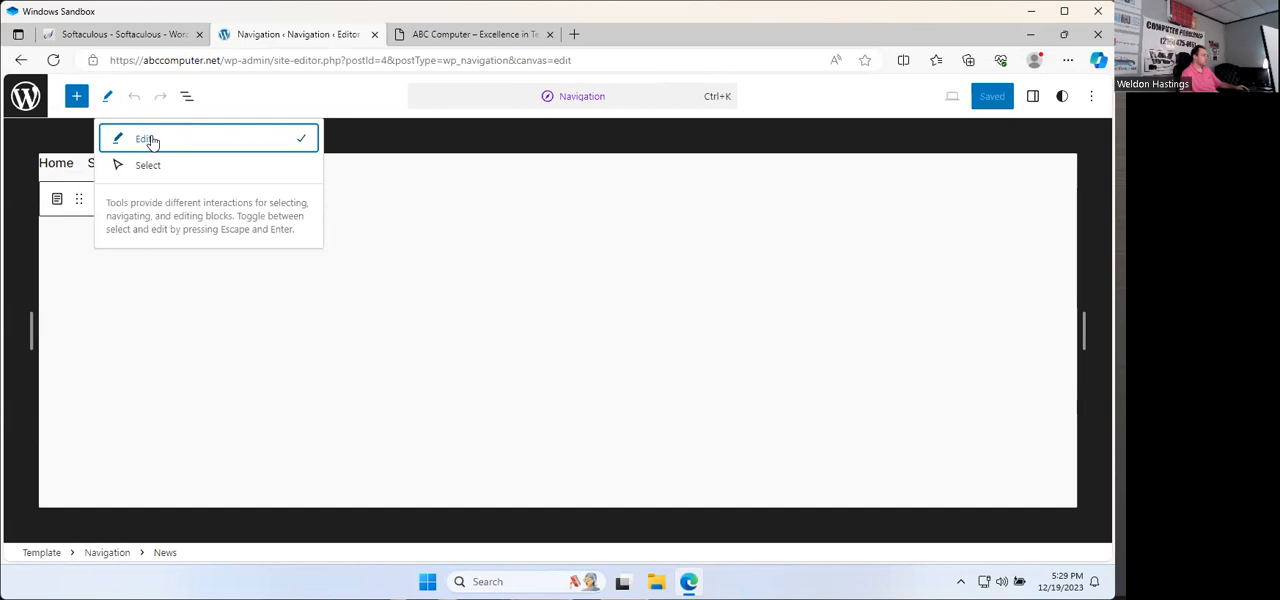
click(237, 166)
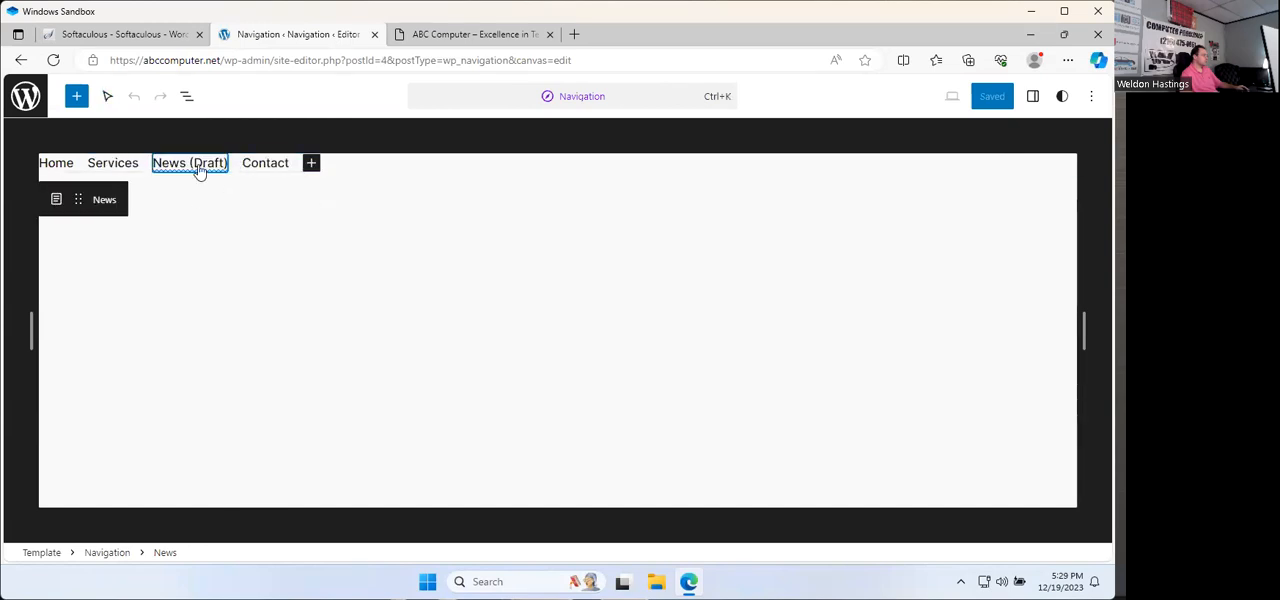
click(198, 172)
click(168, 198)
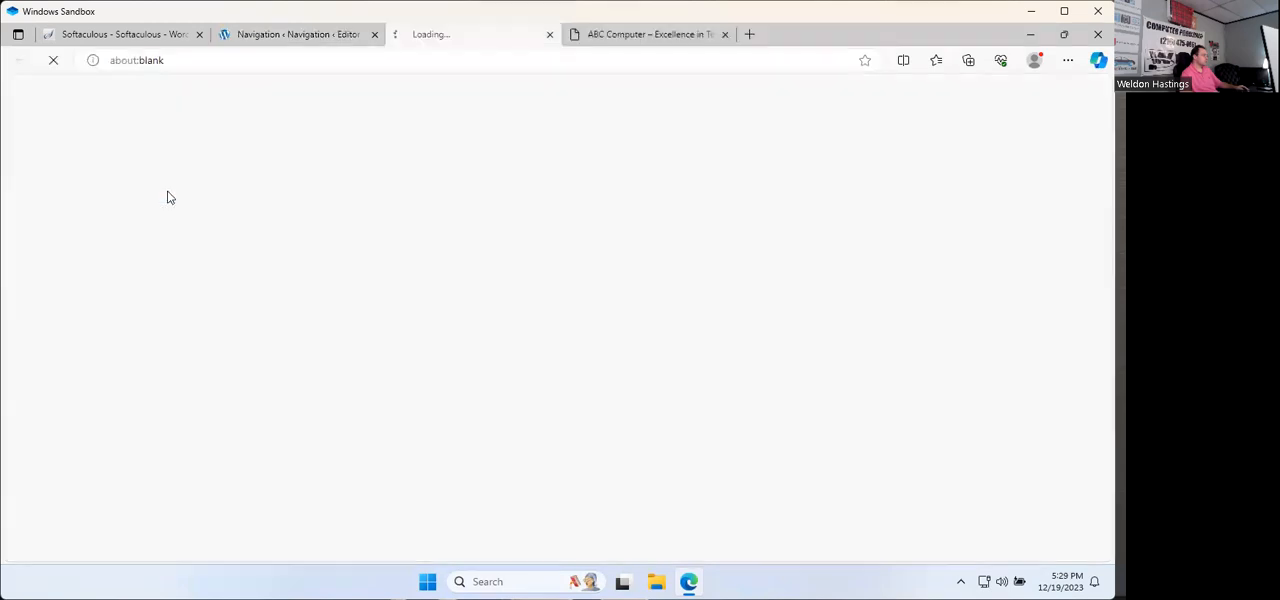
click(548, 34)
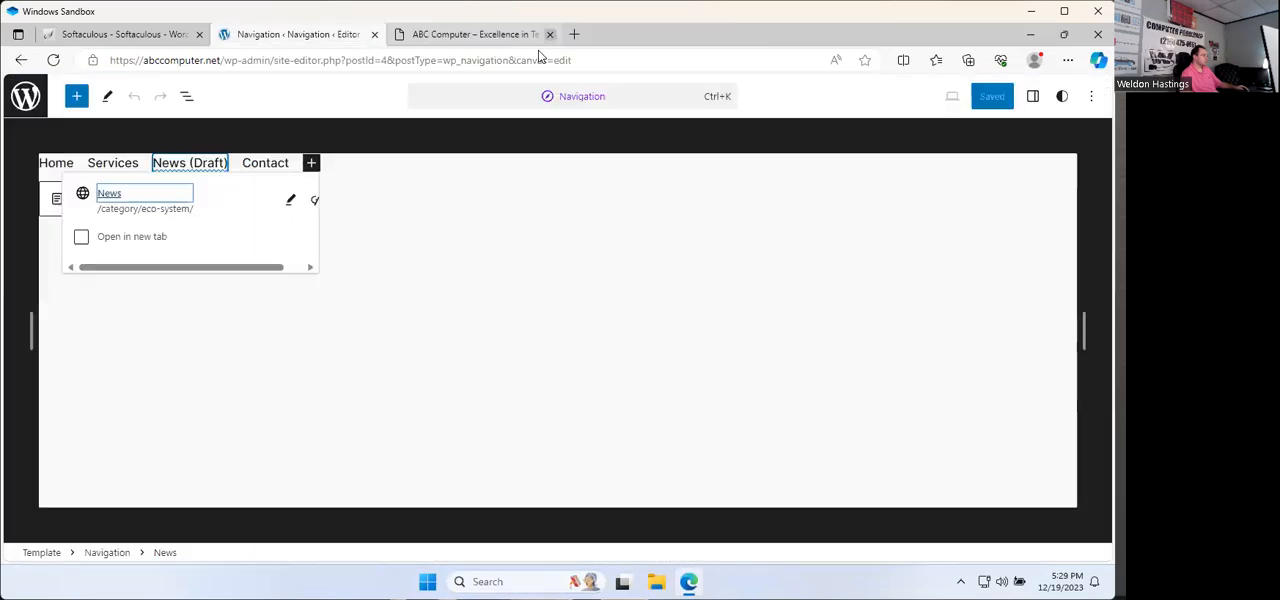
Step: Set the News item's link to abccomputer.net/category/eco-system/ and save the navigation menu
click(293, 202)
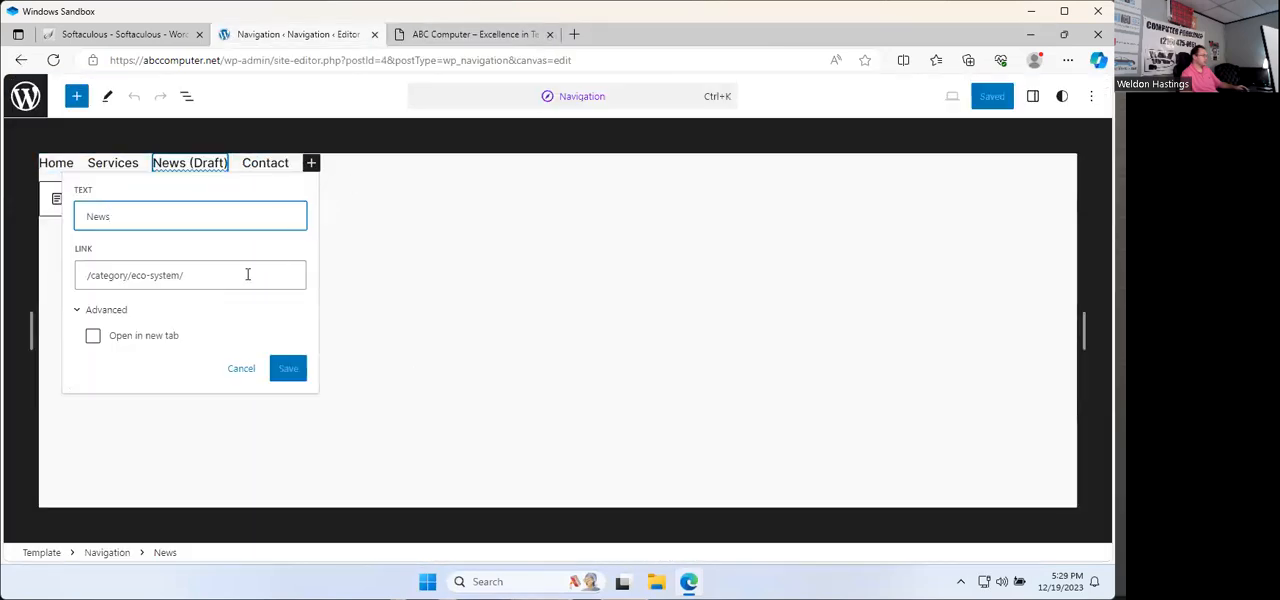
click(92, 285)
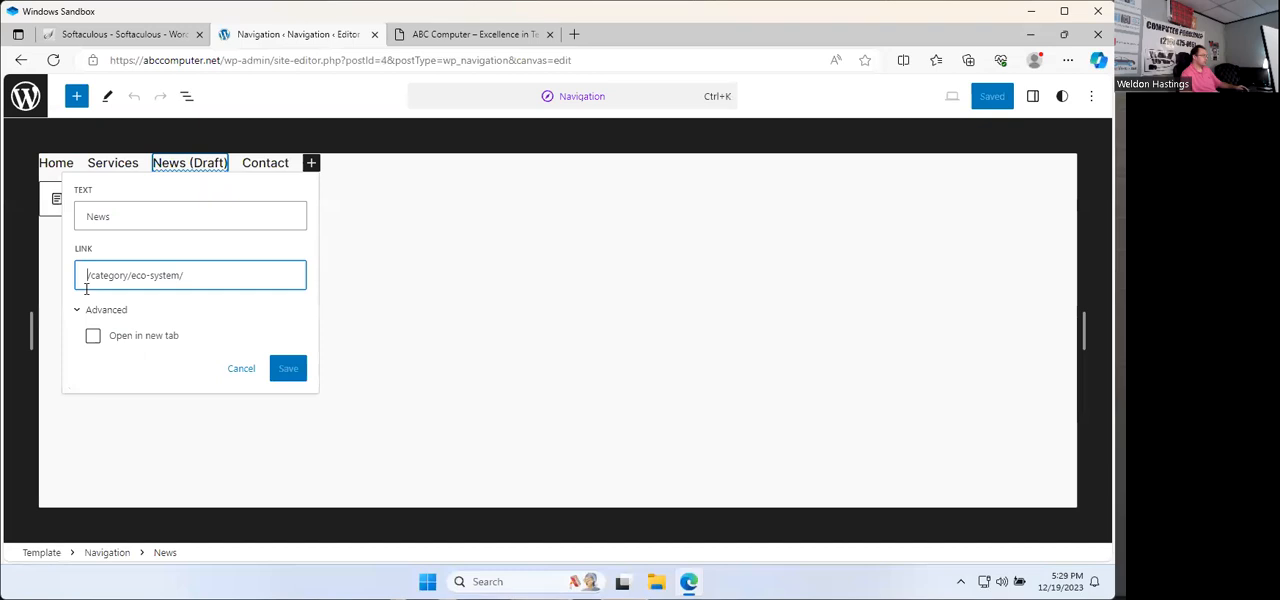
text(abccomputer.net)
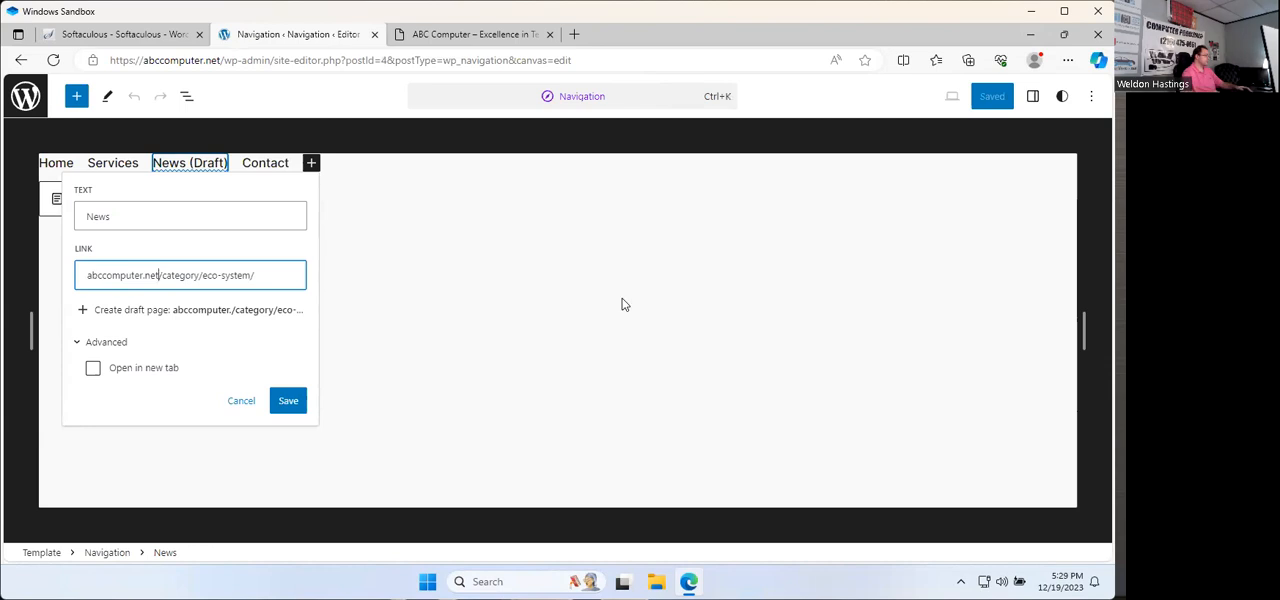
click(288, 401)
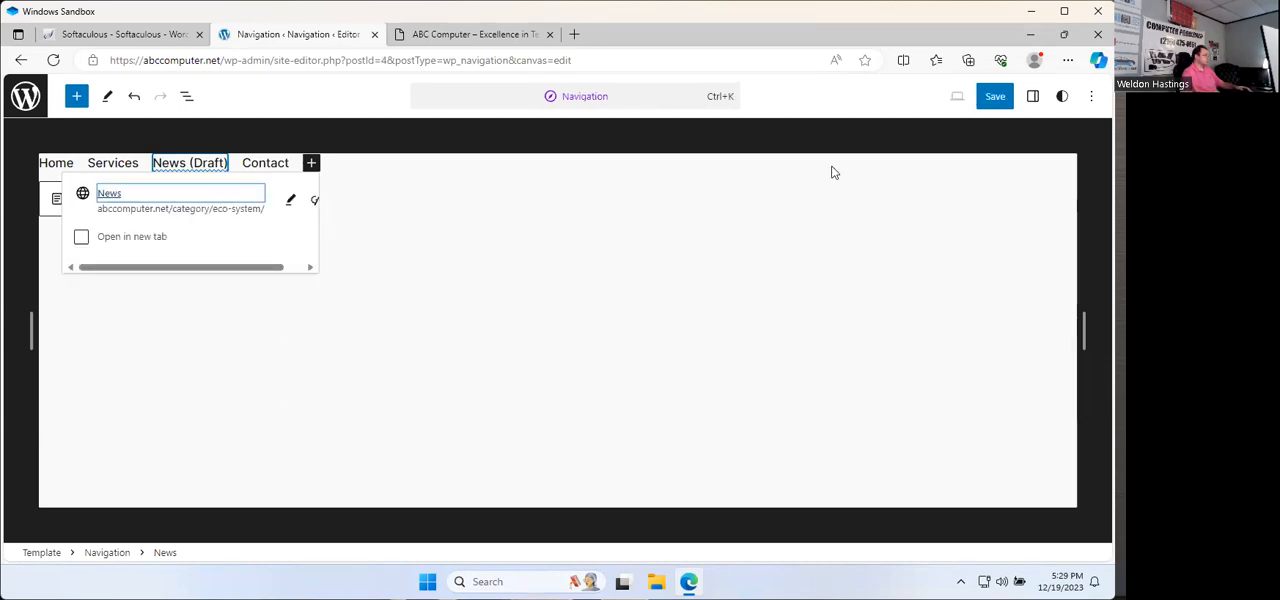
click(995, 96)
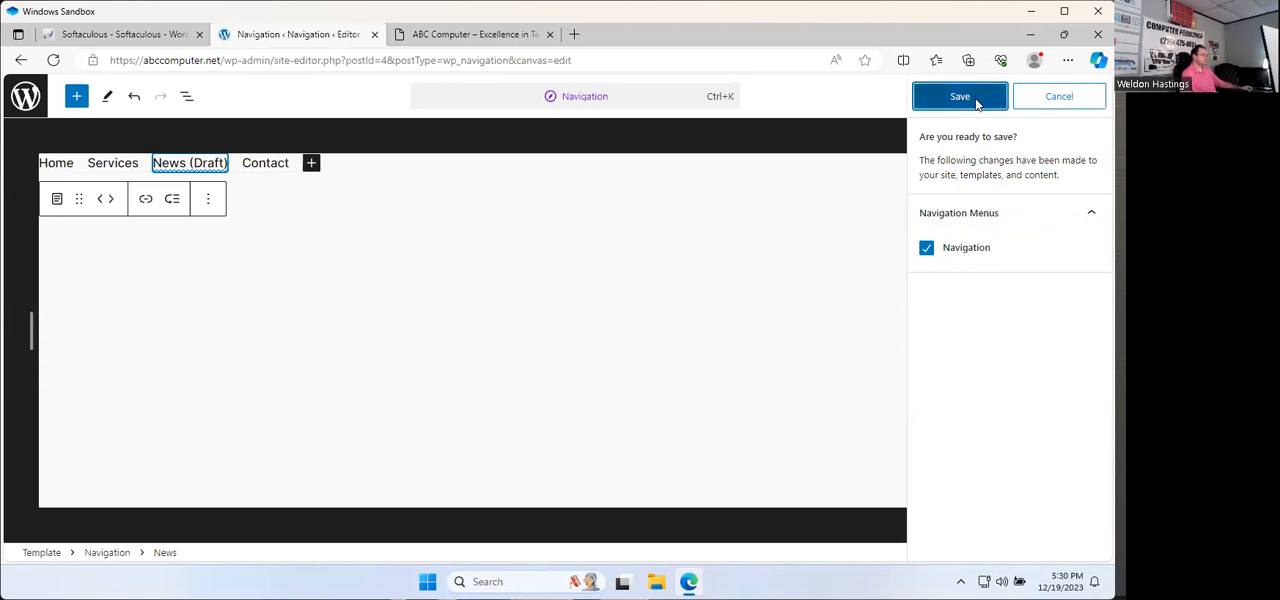
click(991, 102)
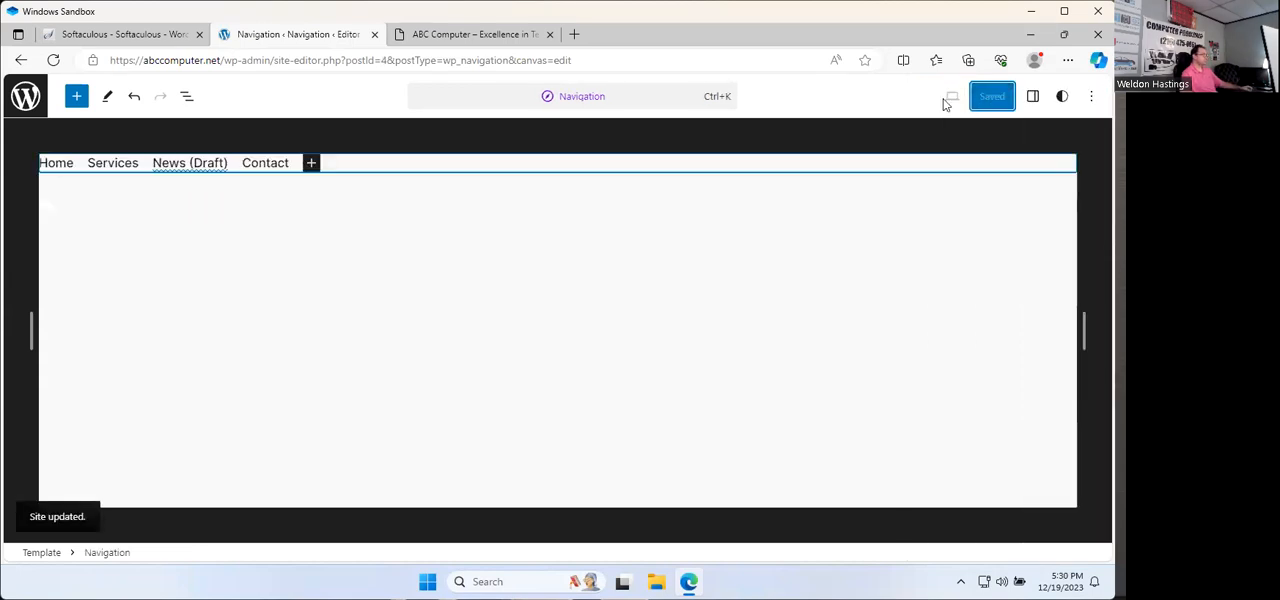
Step: Reload the live site to check its menu and return to the navigation editor
click(466, 36)
click(54, 61)
click(295, 34)
Step: Remove the News item's existing link and relink the item to the site's published News page
click(191, 166)
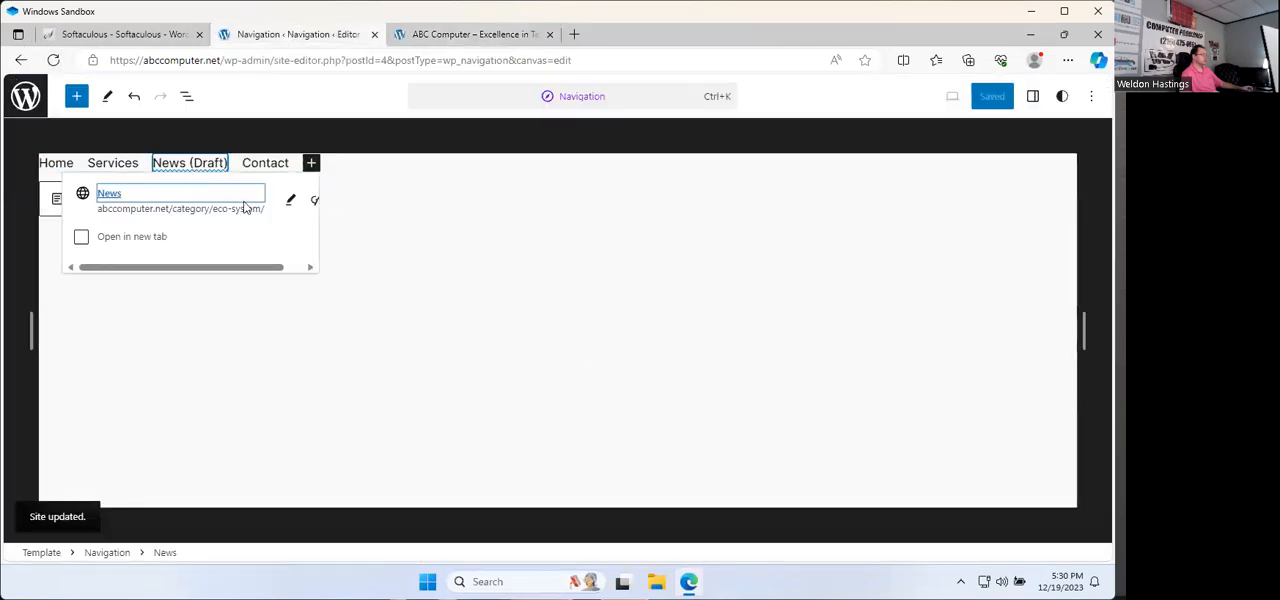
click(314, 200)
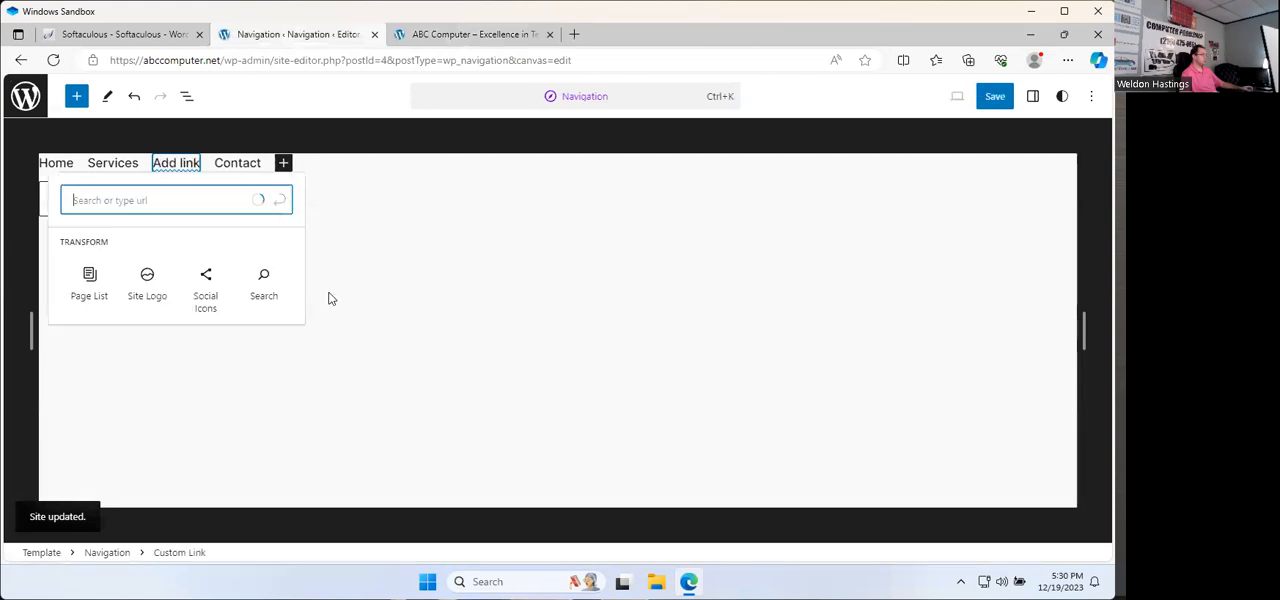
click(134, 241)
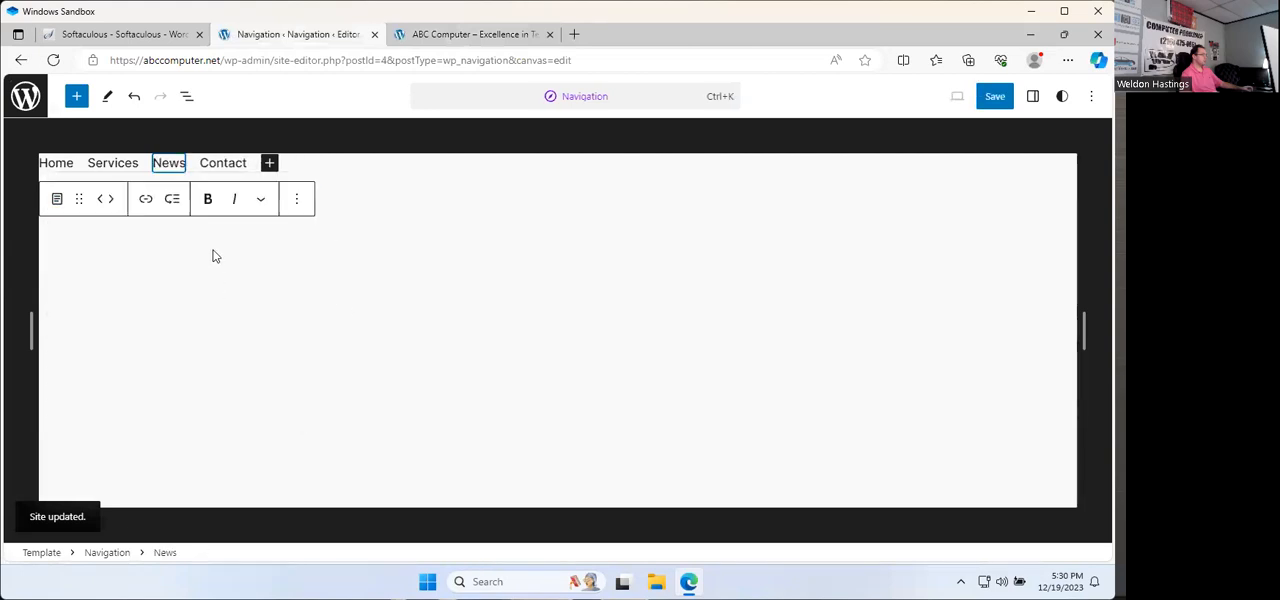
click(297, 204)
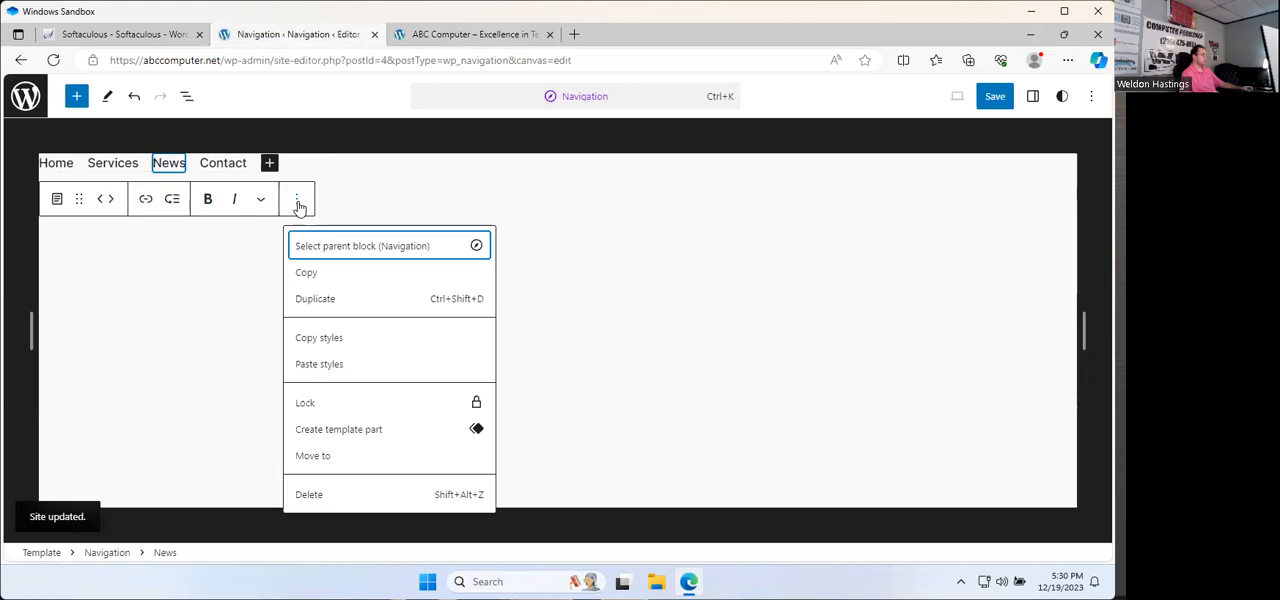
Step: Change the News item's link address to /category/eco-system/, keep its text as News, and save the navigation menu
click(145, 201)
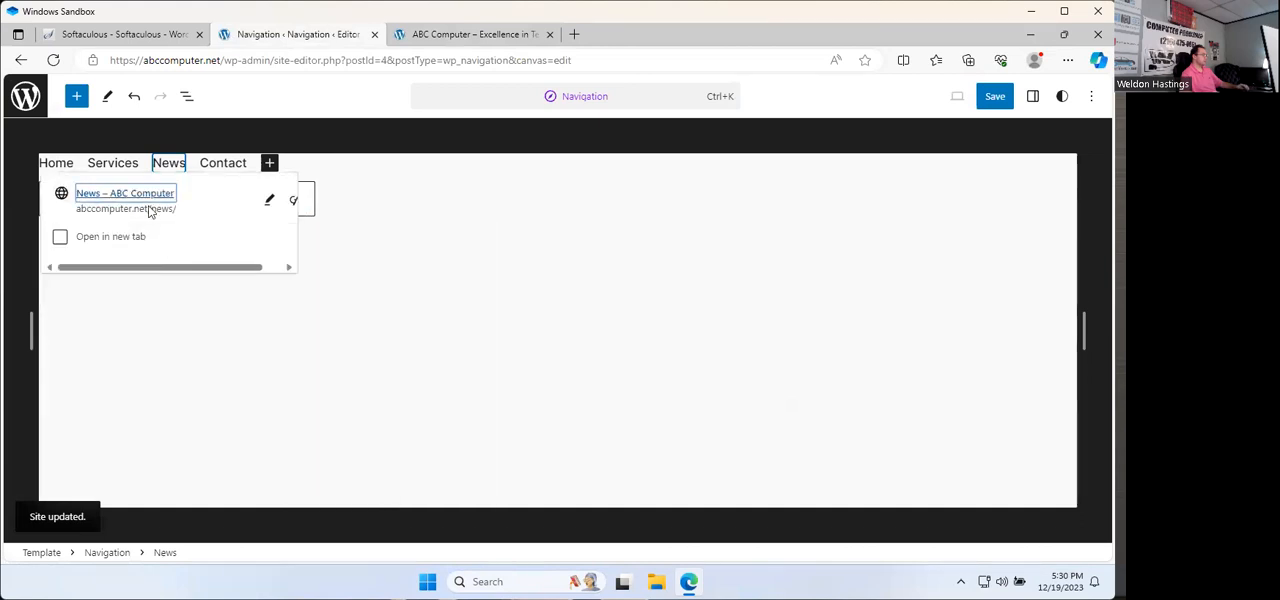
click(269, 201)
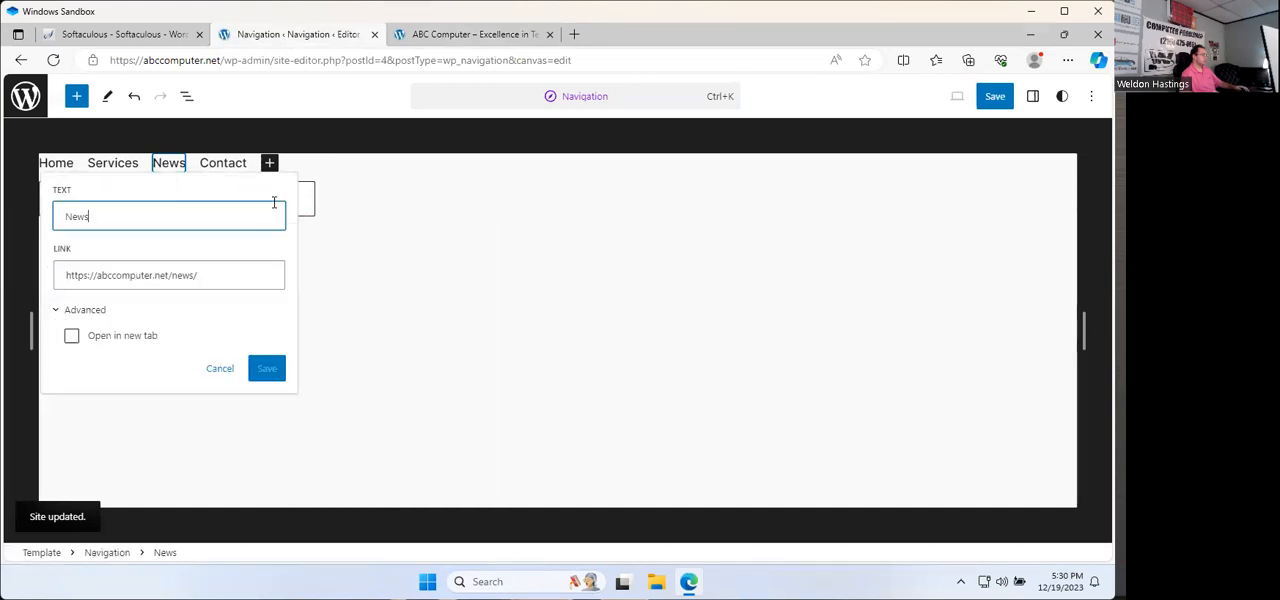
triple_click(237, 277)
text(https://abccomputer.net/category/eco-system/)
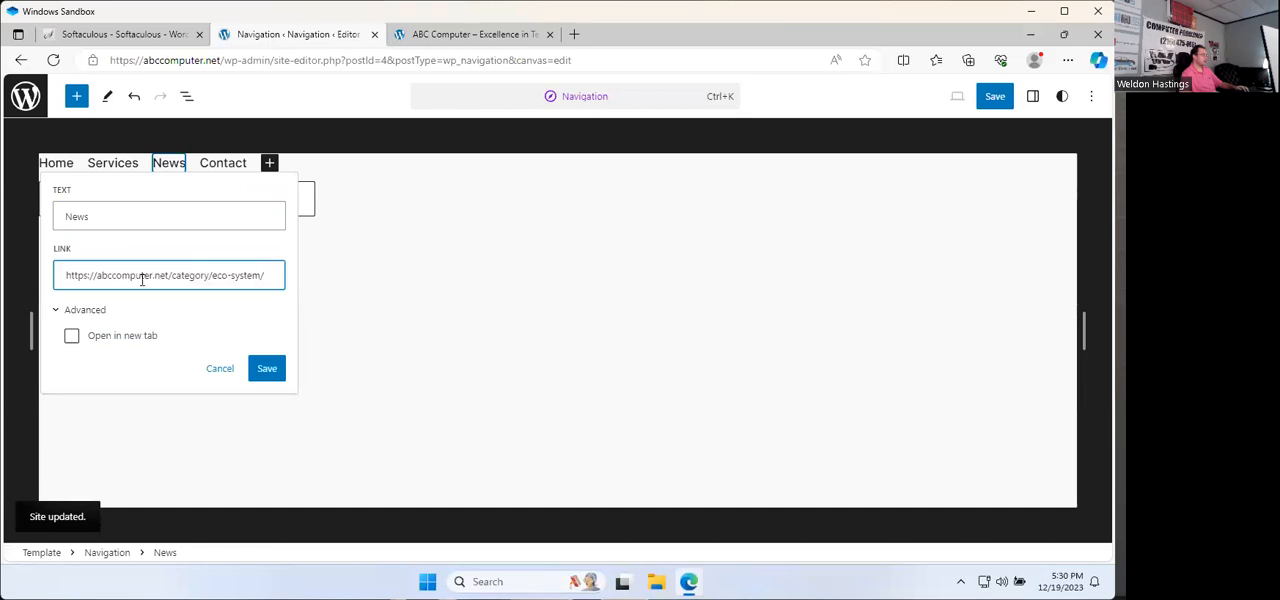
drag(166, 276, 64, 276)
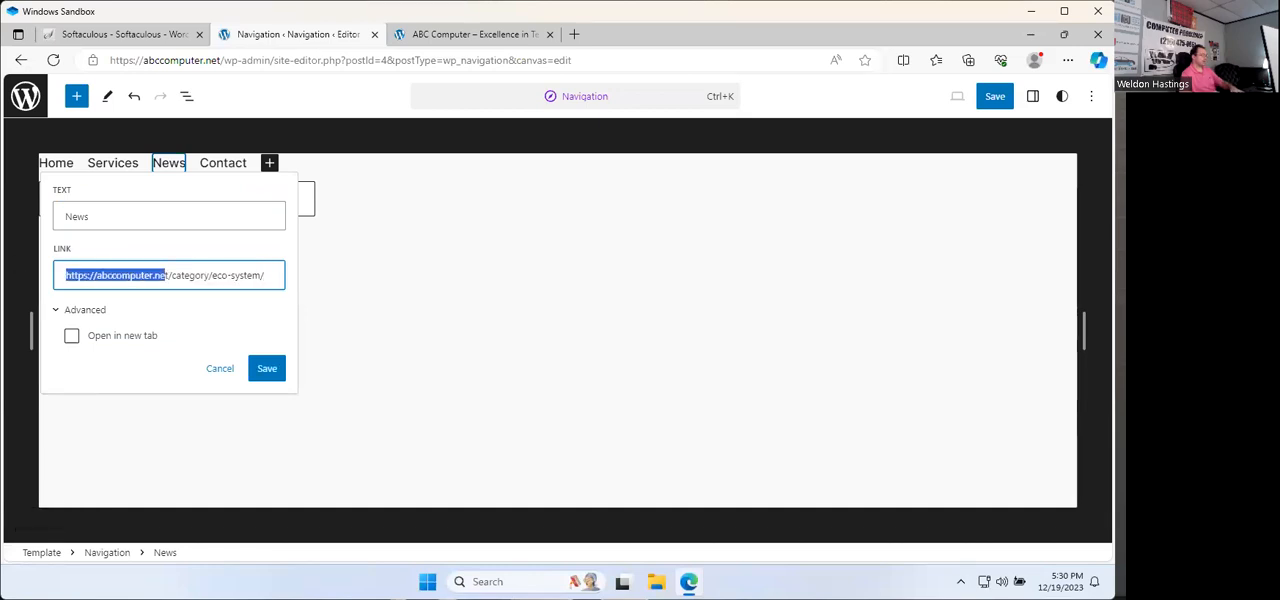
key(BackSpace)
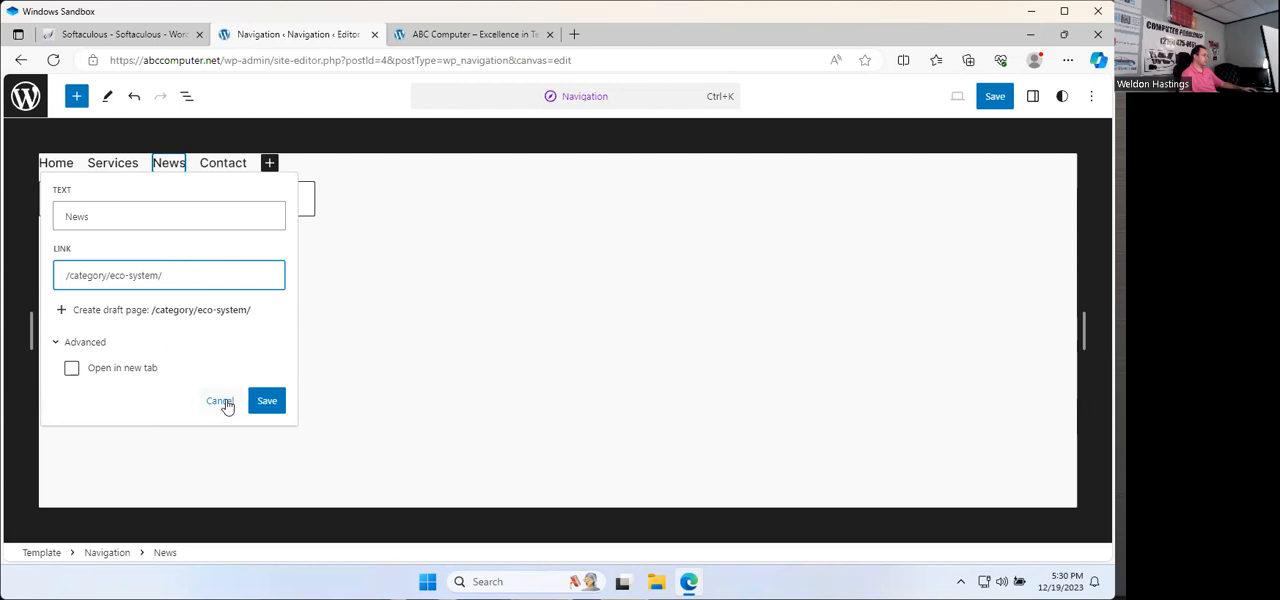
click(266, 400)
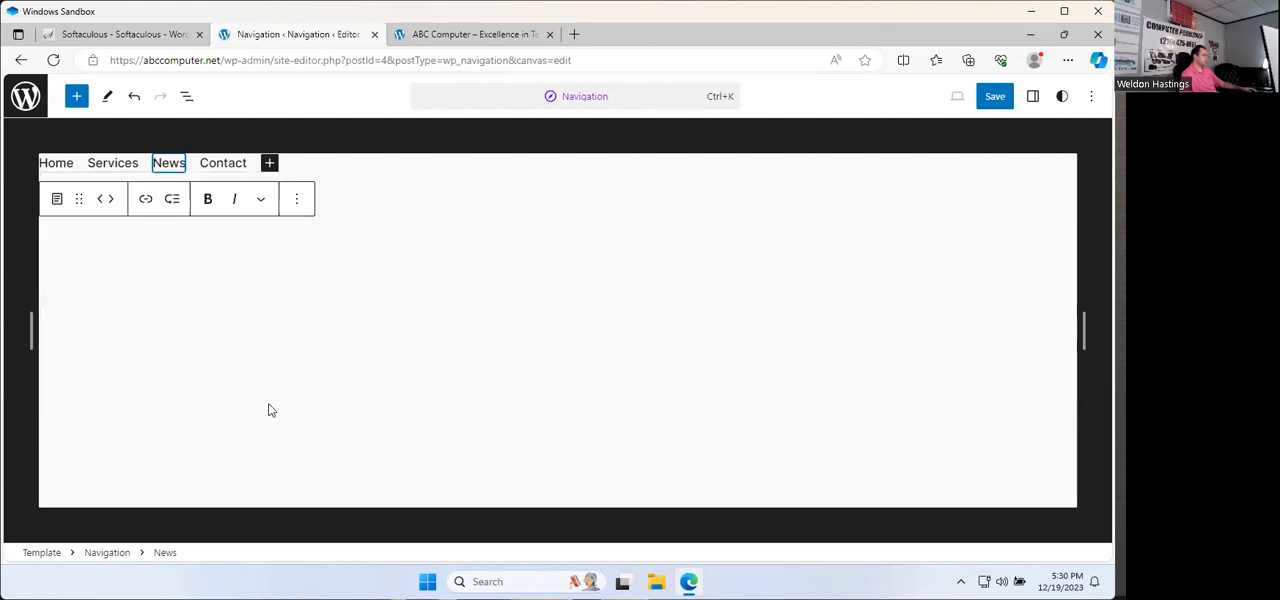
click(995, 96)
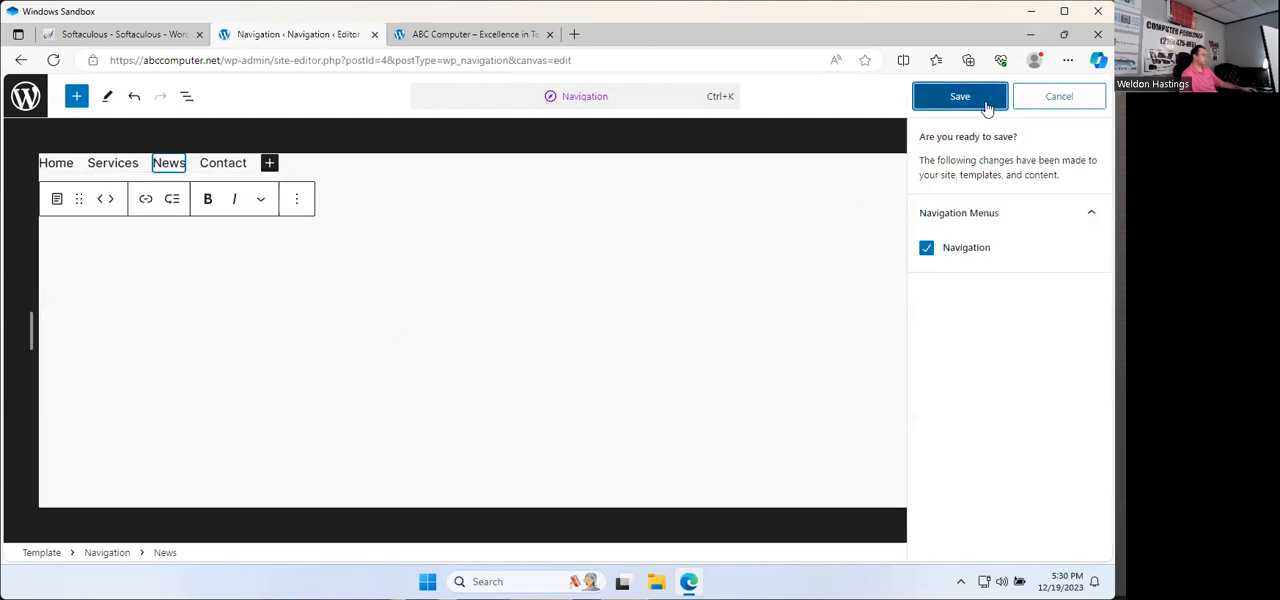
click(965, 97)
Step: Reload the live Home page and follow its News link to review the Eco System category page
click(476, 35)
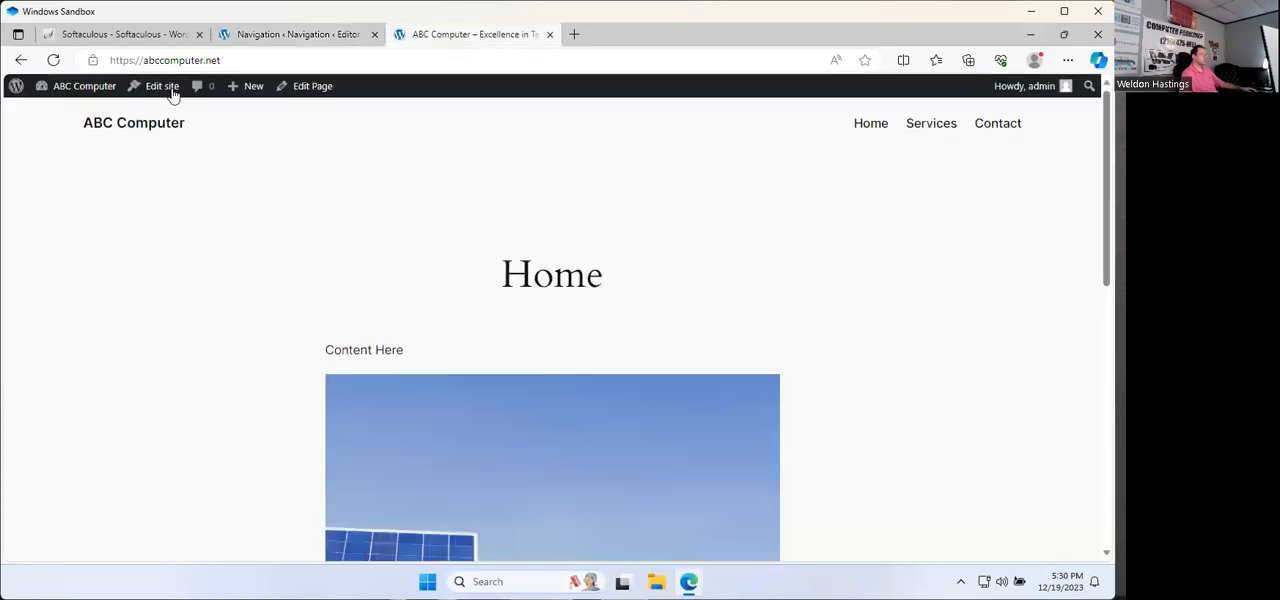
click(54, 61)
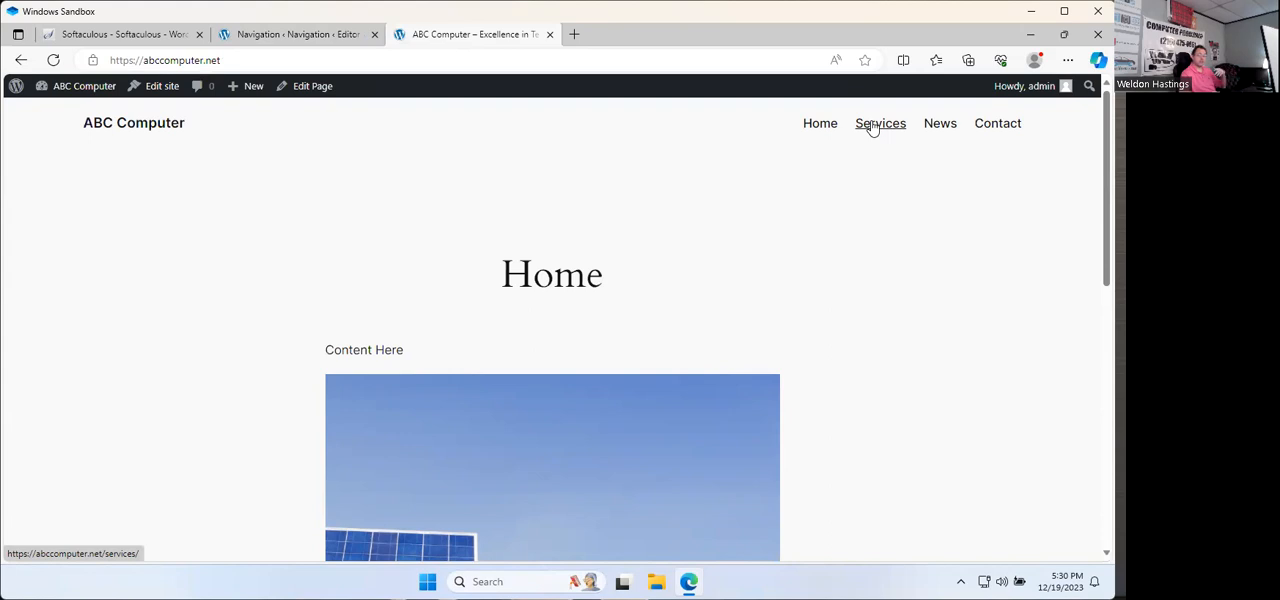
click(948, 130)
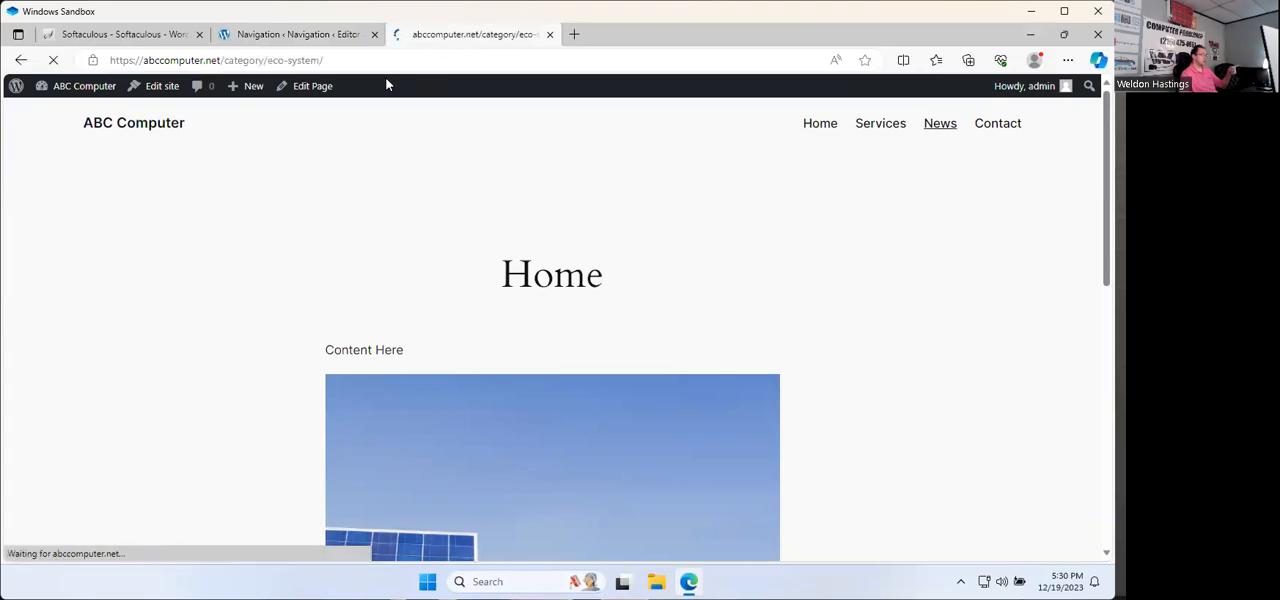
scroll(465, 247, down, 4)
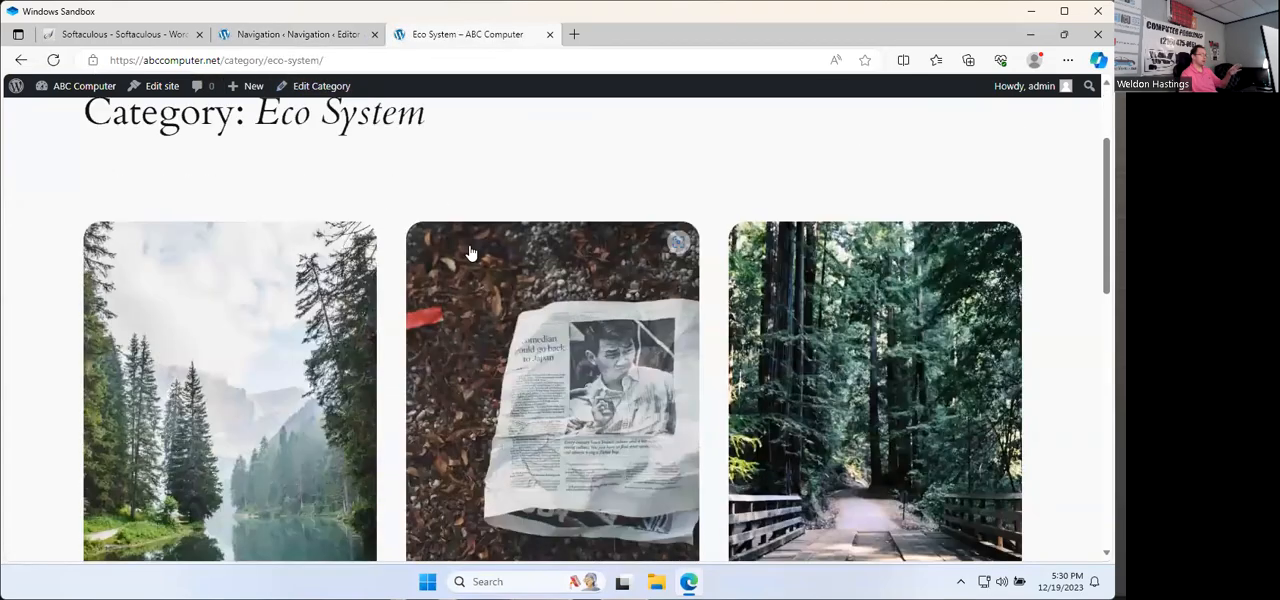
scroll(180, 380, down, 3)
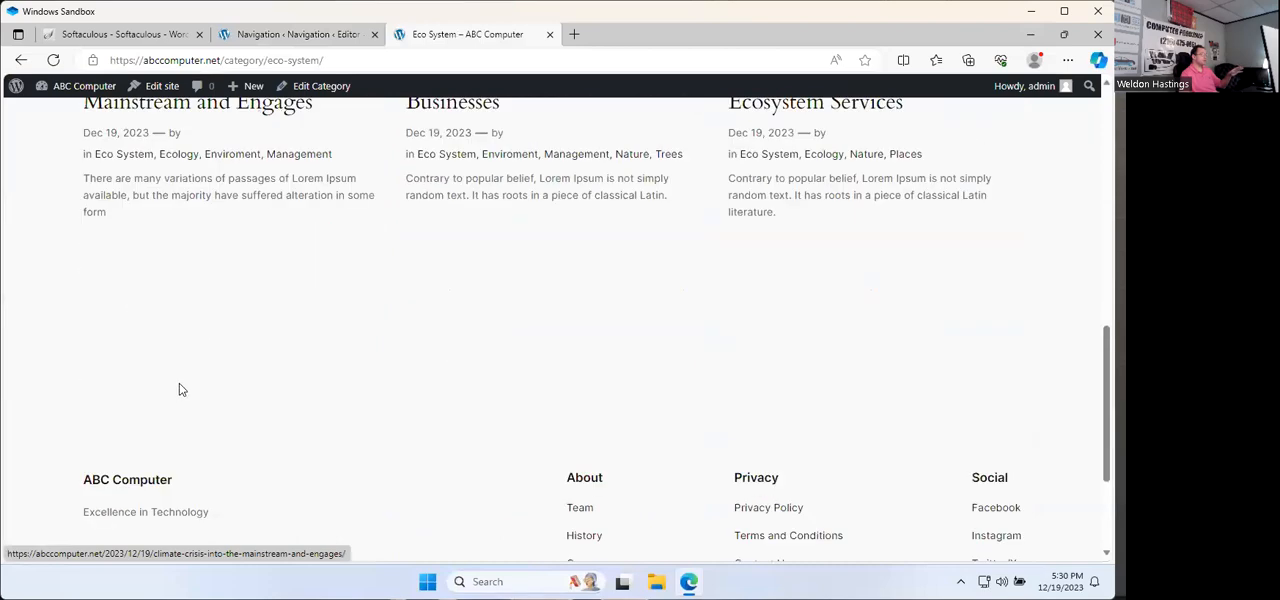
Step: Create a new post from the live site and title it TEST POST
scroll(178, 380, up, 8)
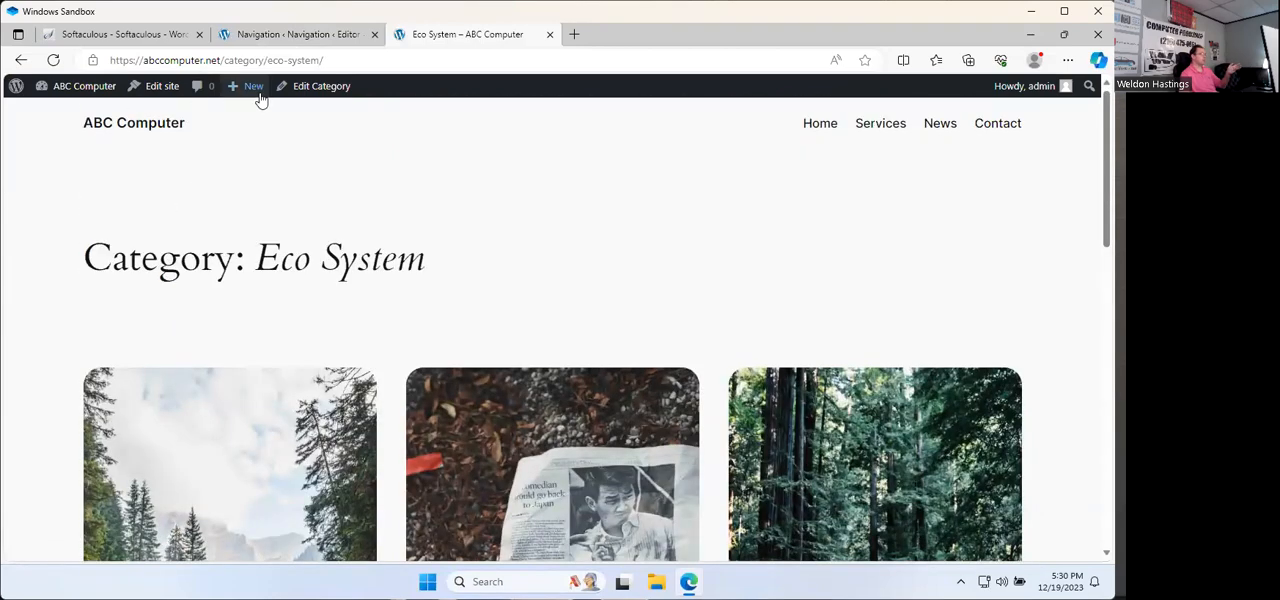
mouse_move(260, 95)
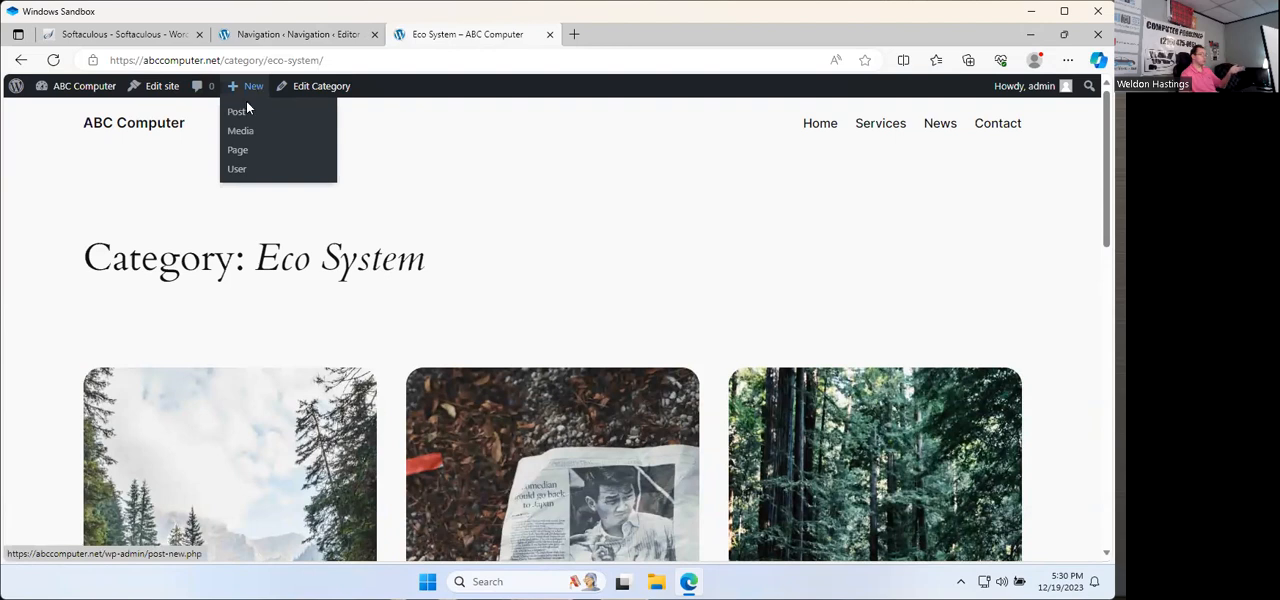
click(240, 112)
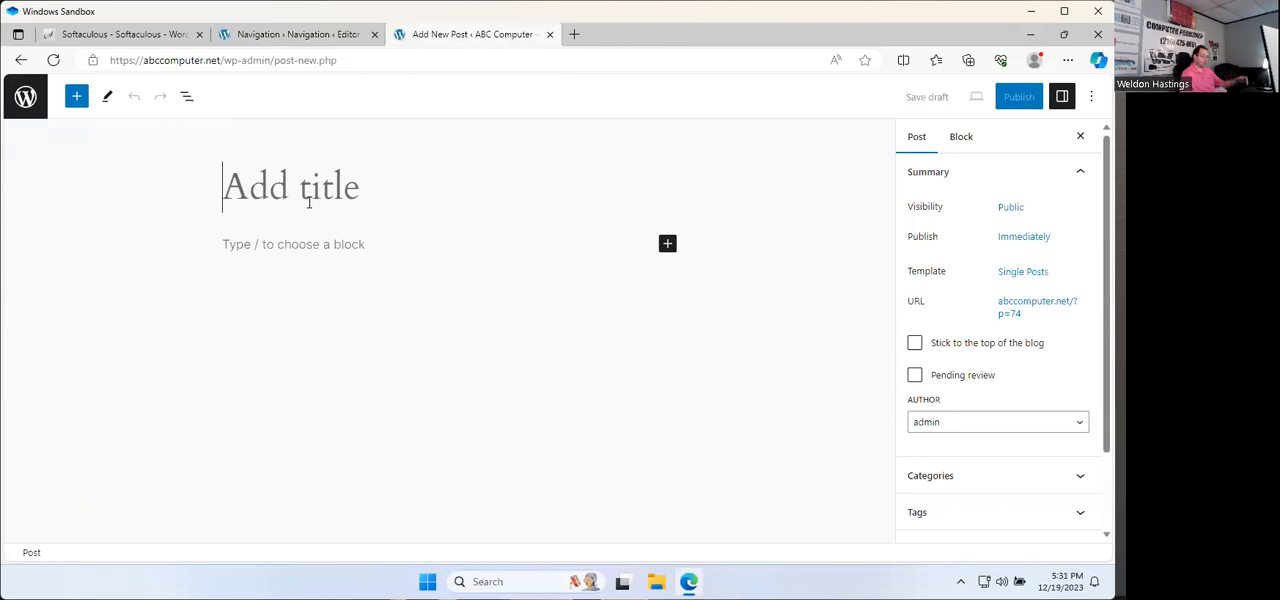
text(TEST POST)
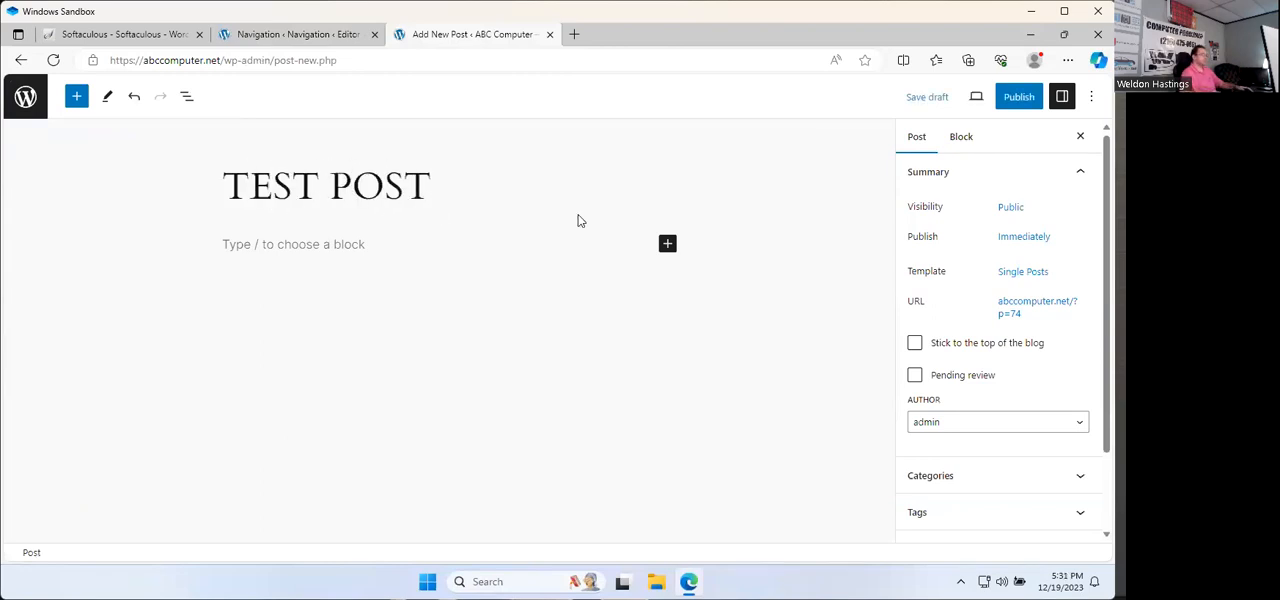
Step: Assign the new post to the Eco System category and publish it
click(953, 474)
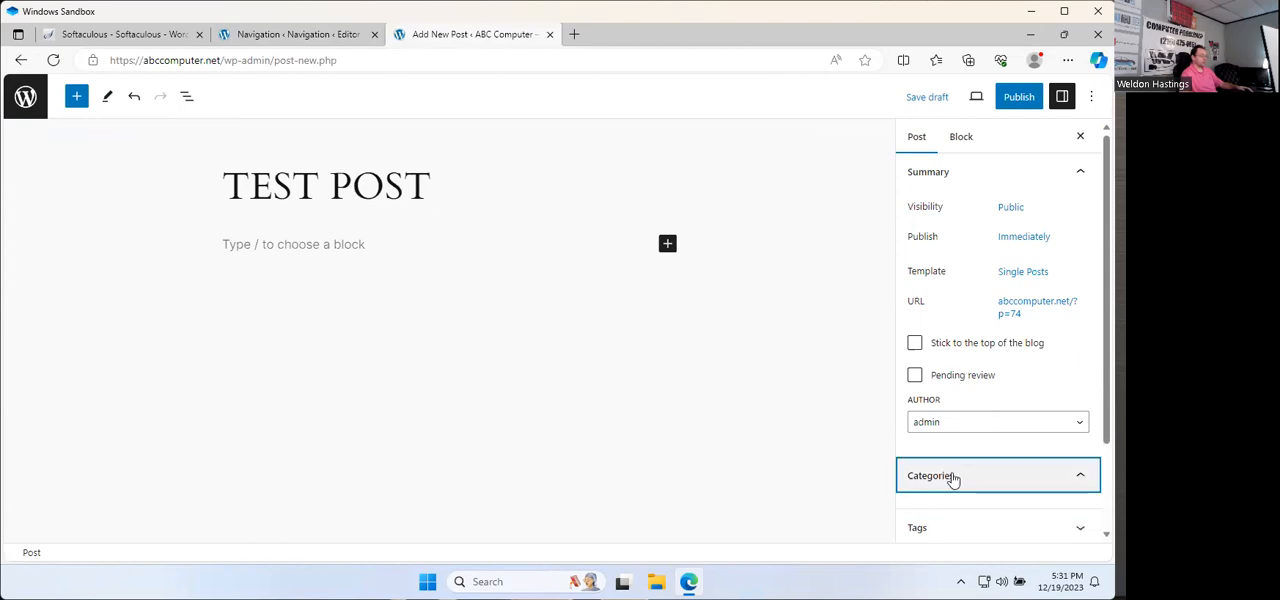
scroll(988, 449, down, 2)
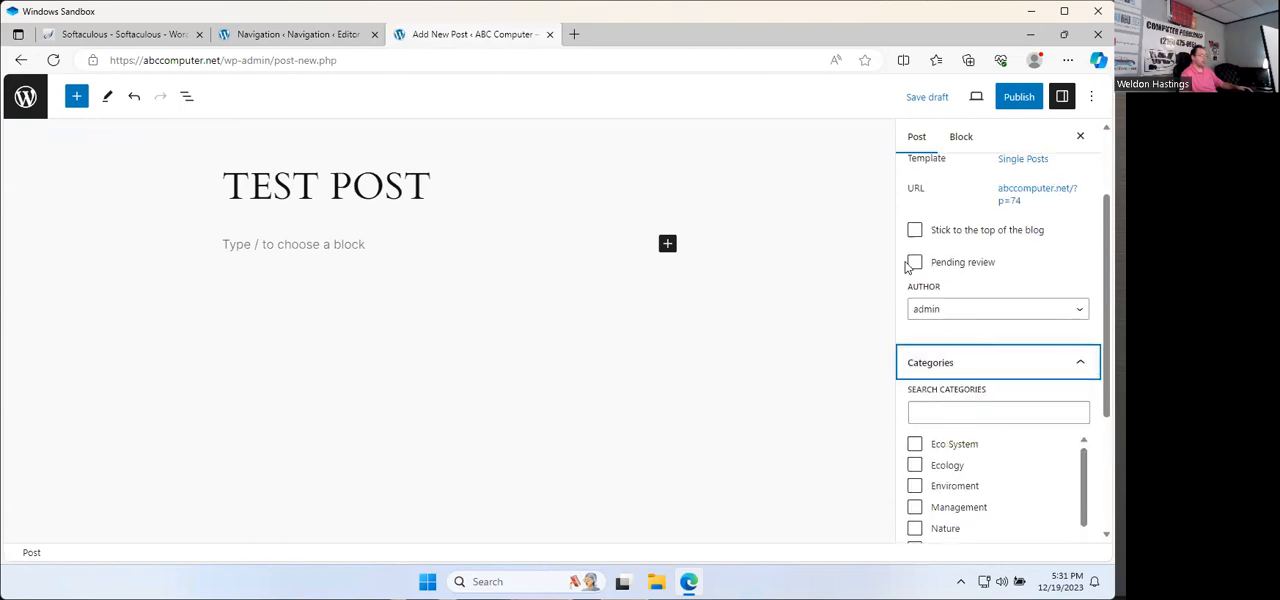
scroll(909, 268, down, 1)
click(915, 317)
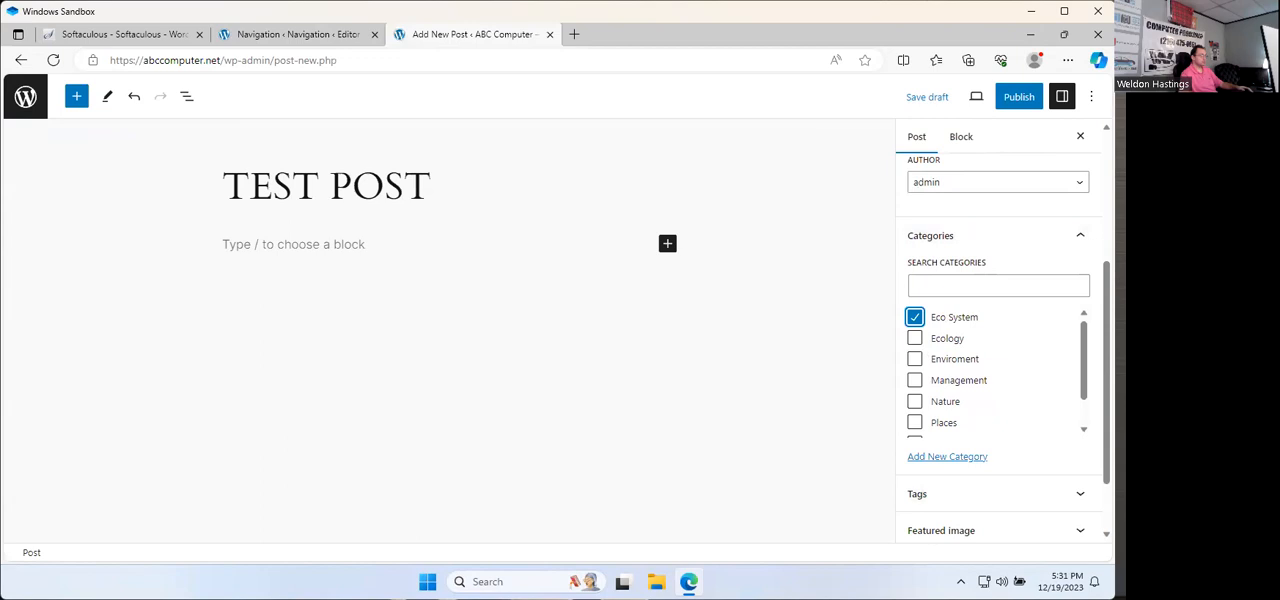
click(1019, 103)
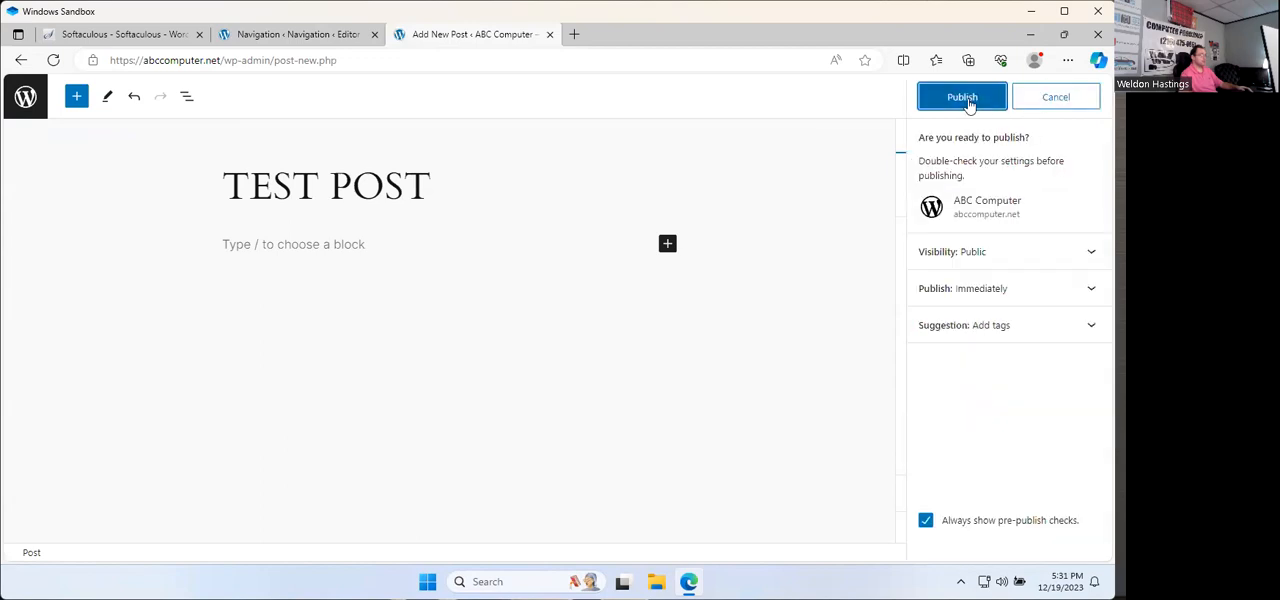
click(968, 101)
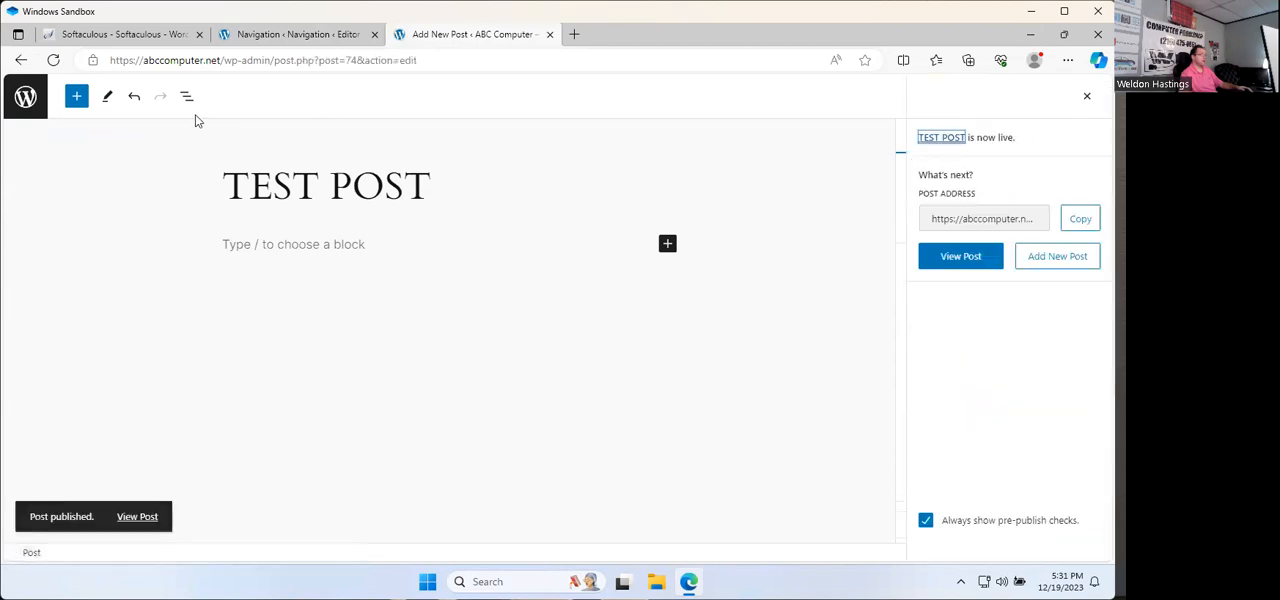
Step: Open TEST POST through the live site's News link and examine the page down to its comment form
click(25, 97)
click(64, 107)
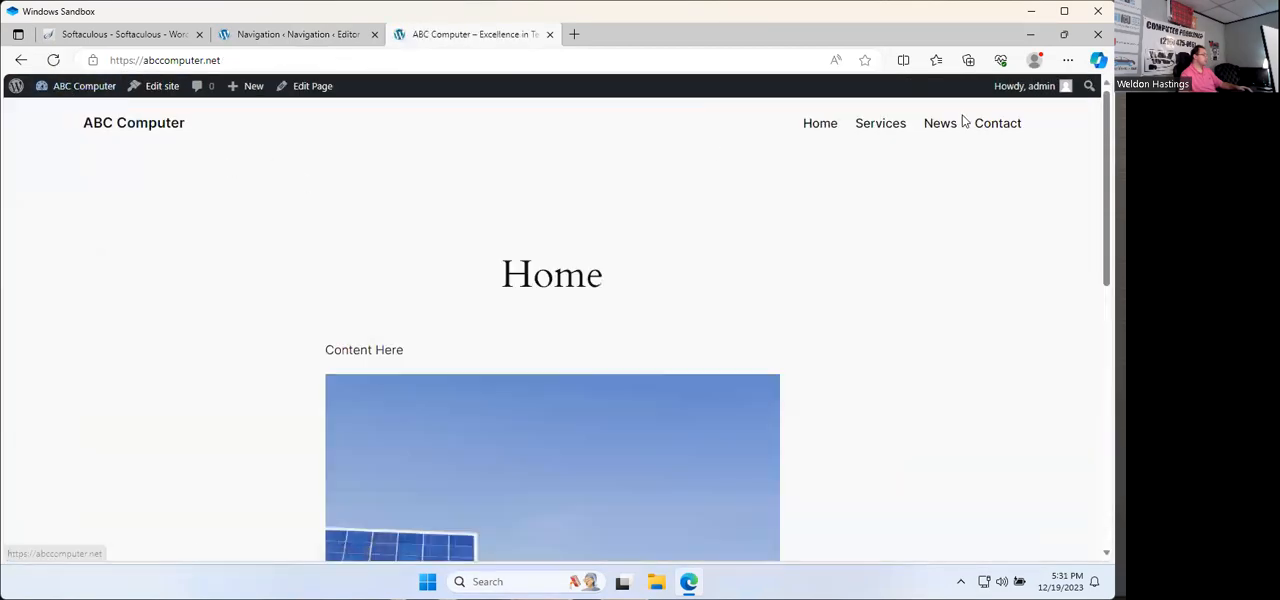
click(928, 128)
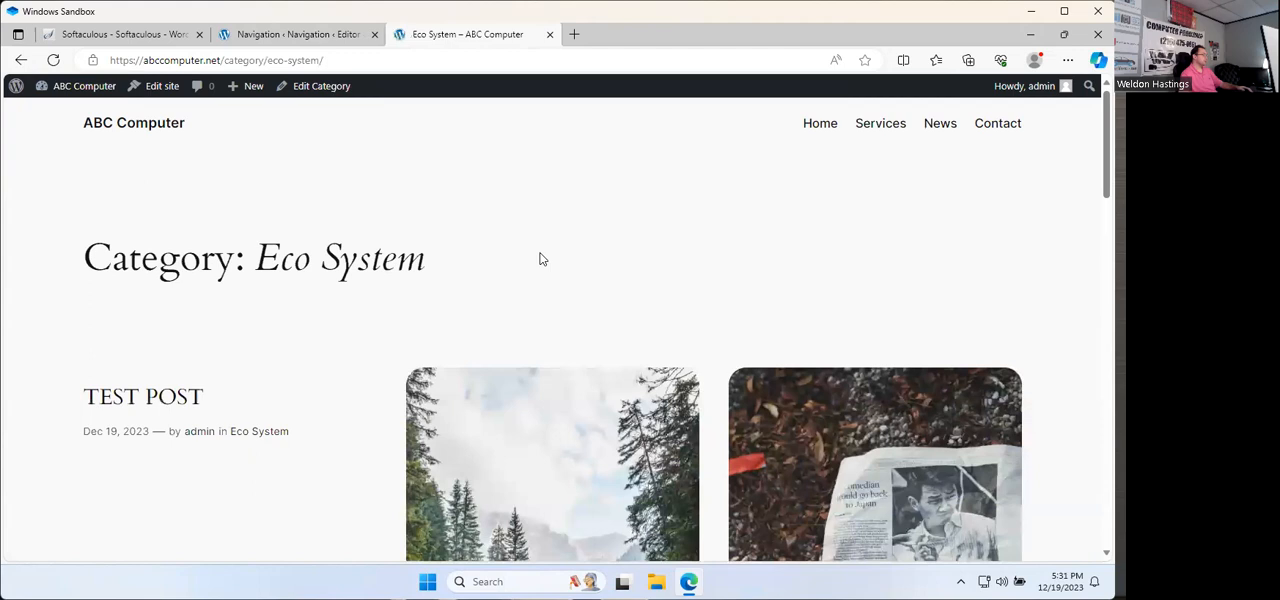
scroll(537, 257, down, 2)
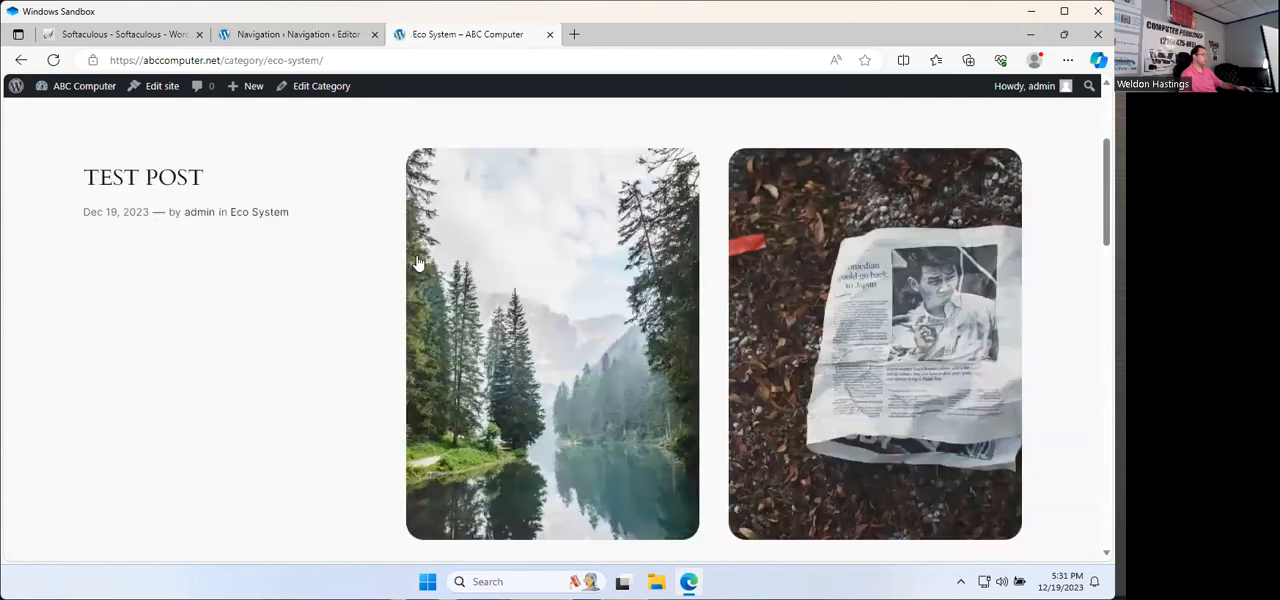
click(131, 188)
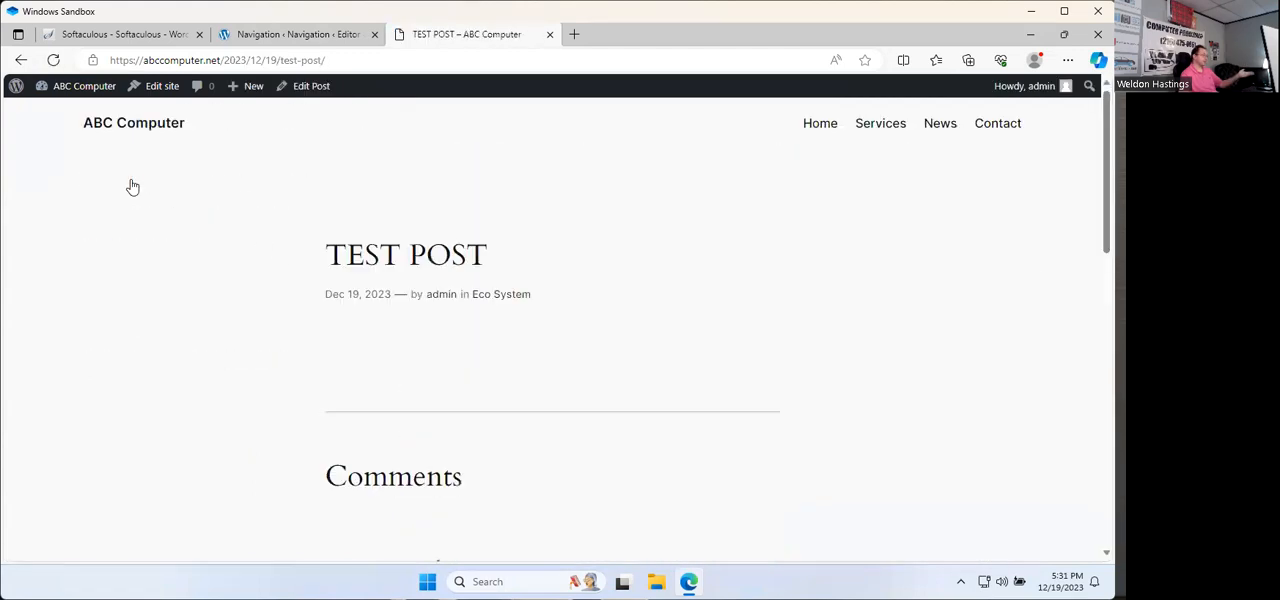
scroll(349, 246, down, 5)
scroll(370, 246, up, 4)
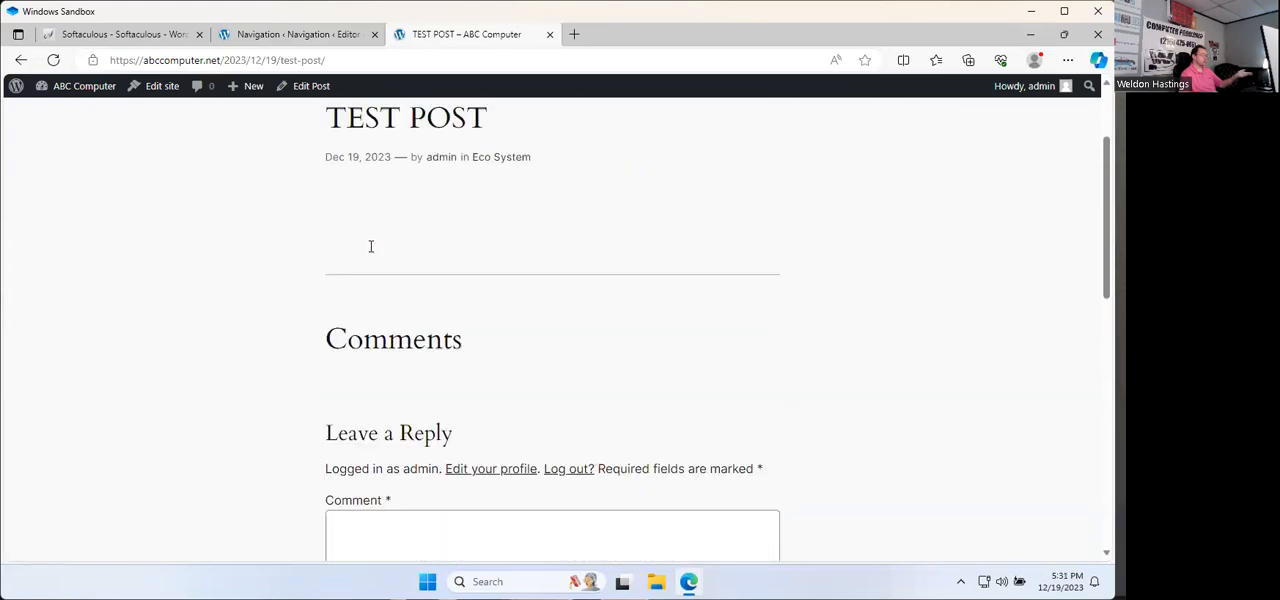
scroll(370, 246, up, 2)
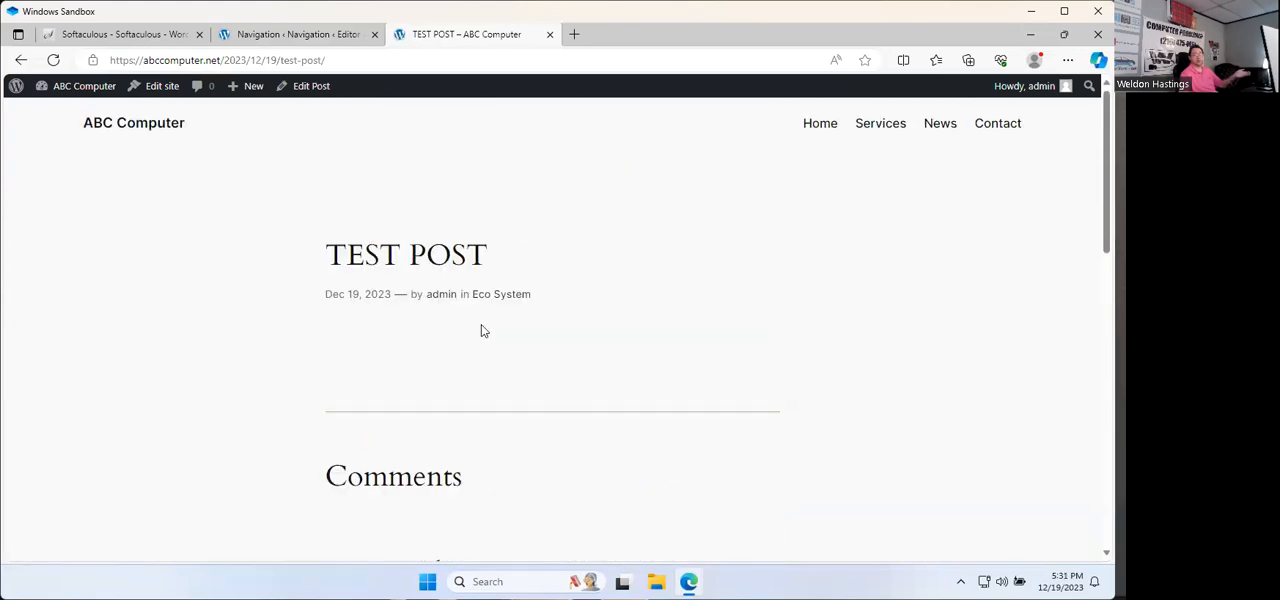
scroll(481, 331, down, 2)
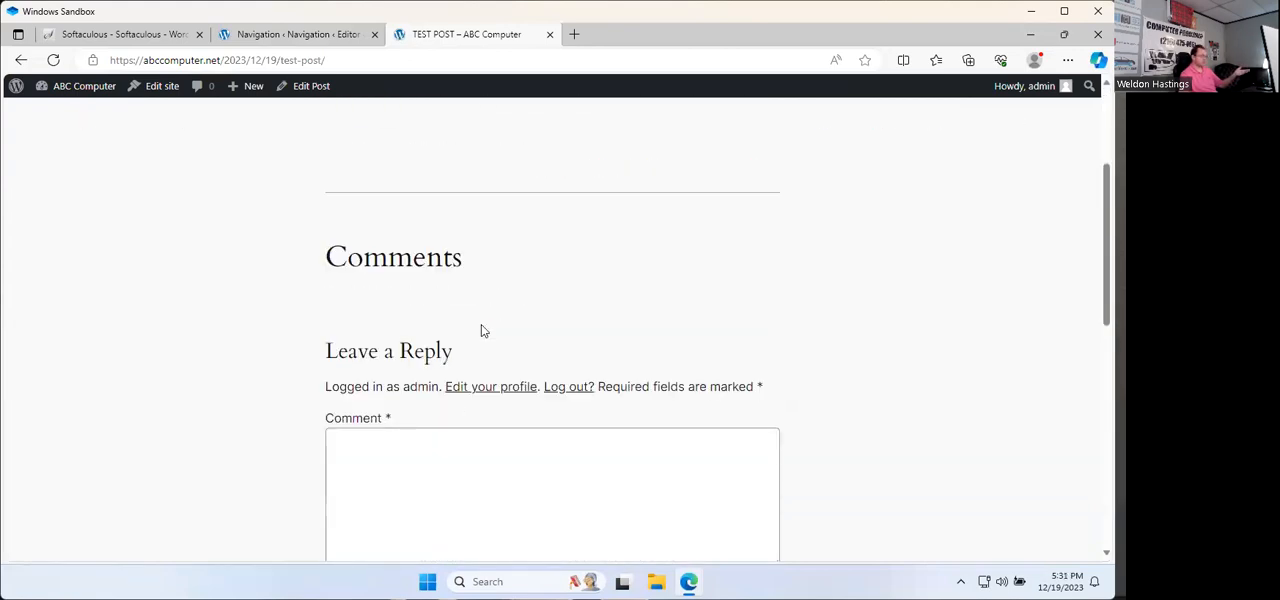
scroll(506, 366, down, 3)
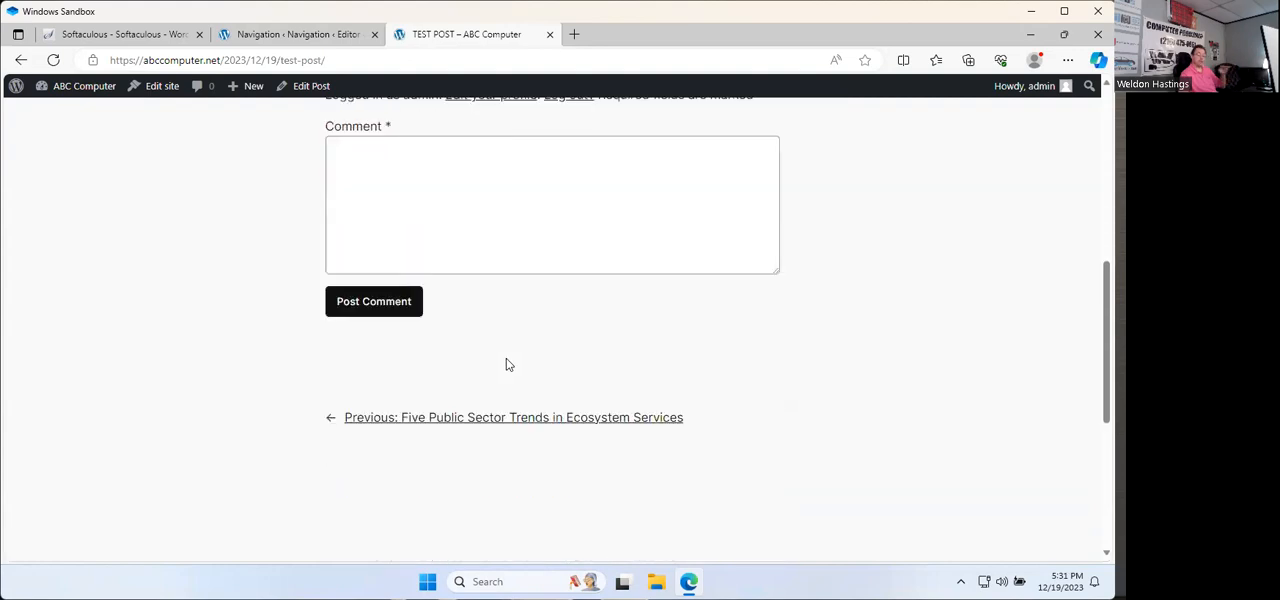
scroll(342, 196, up, 2)
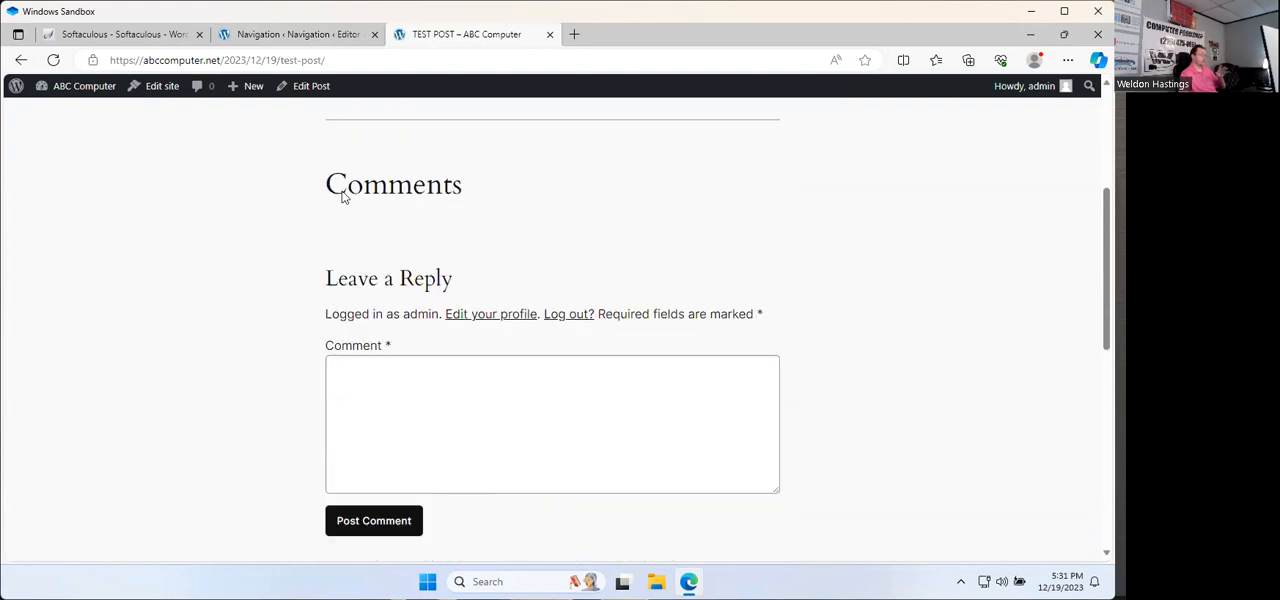
Step: Edit TEST POST to disallow both comments and pingbacks & trackbacks, and update the post
click(307, 88)
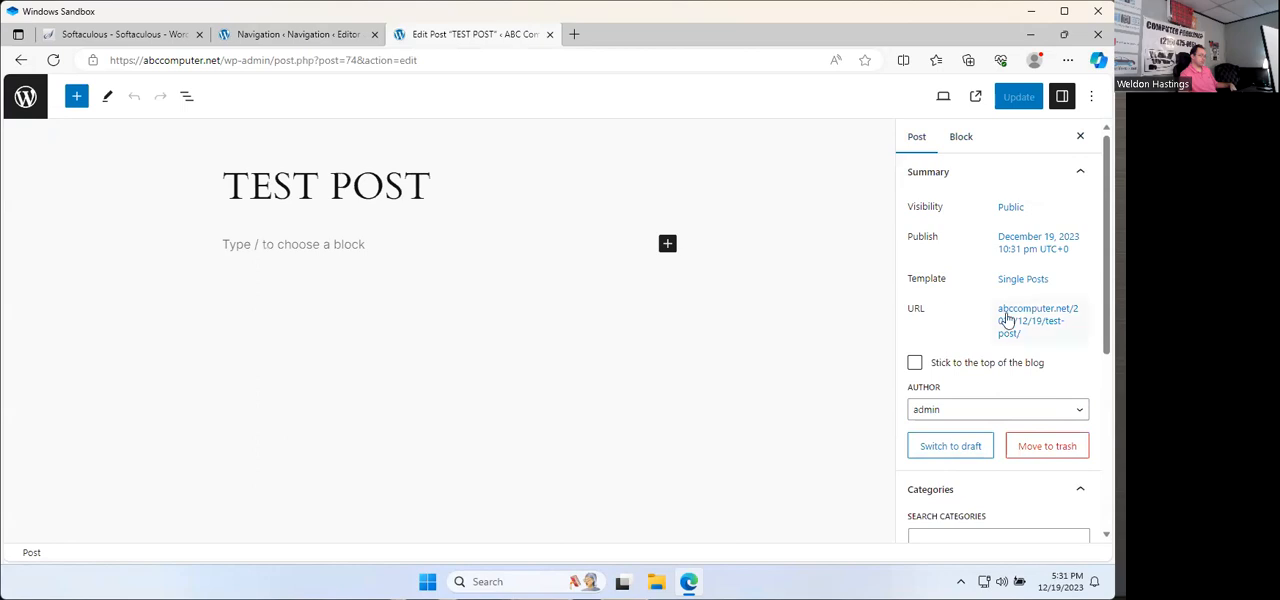
scroll(960, 326, down, 3)
click(931, 222)
click(943, 222)
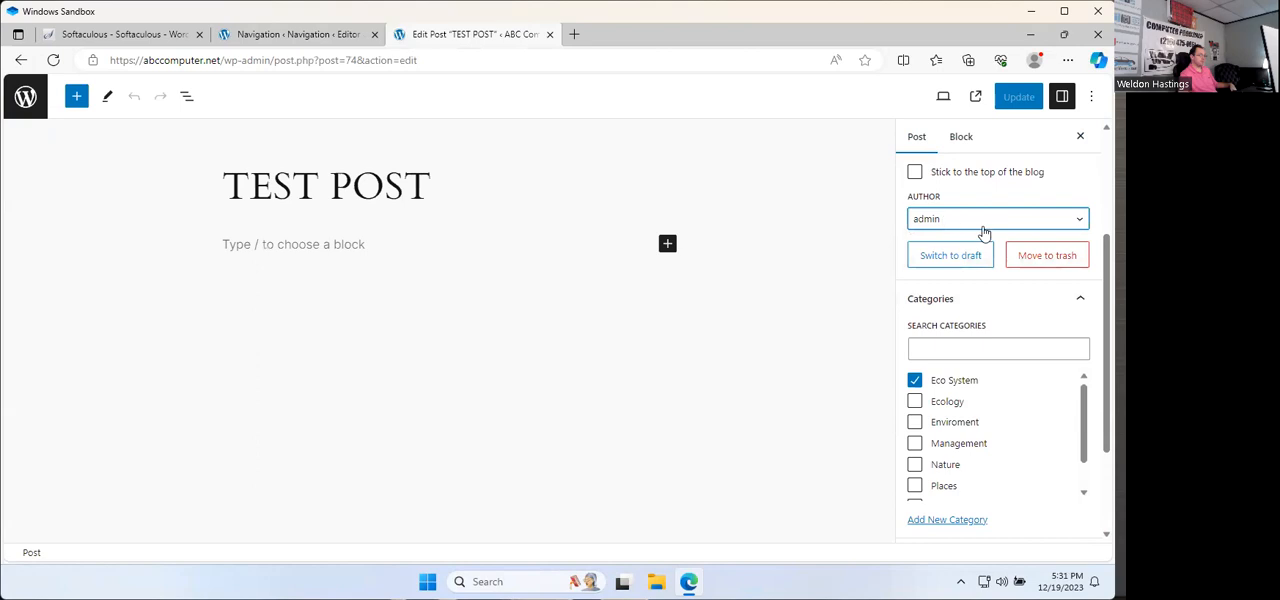
scroll(985, 232, down, 2)
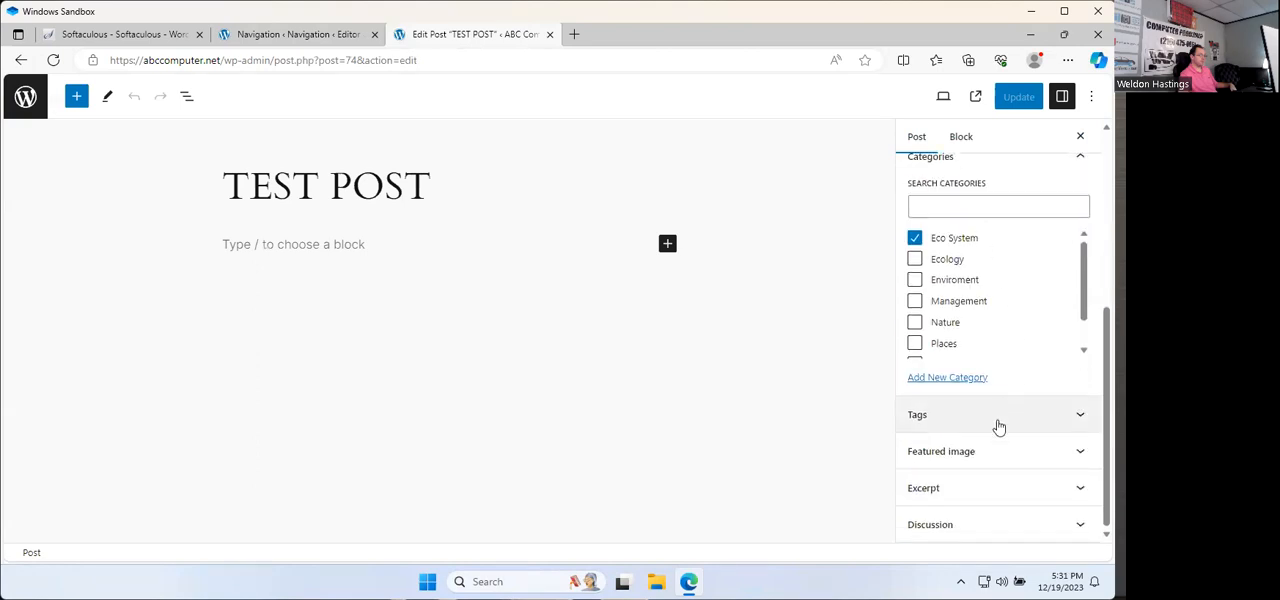
click(1011, 524)
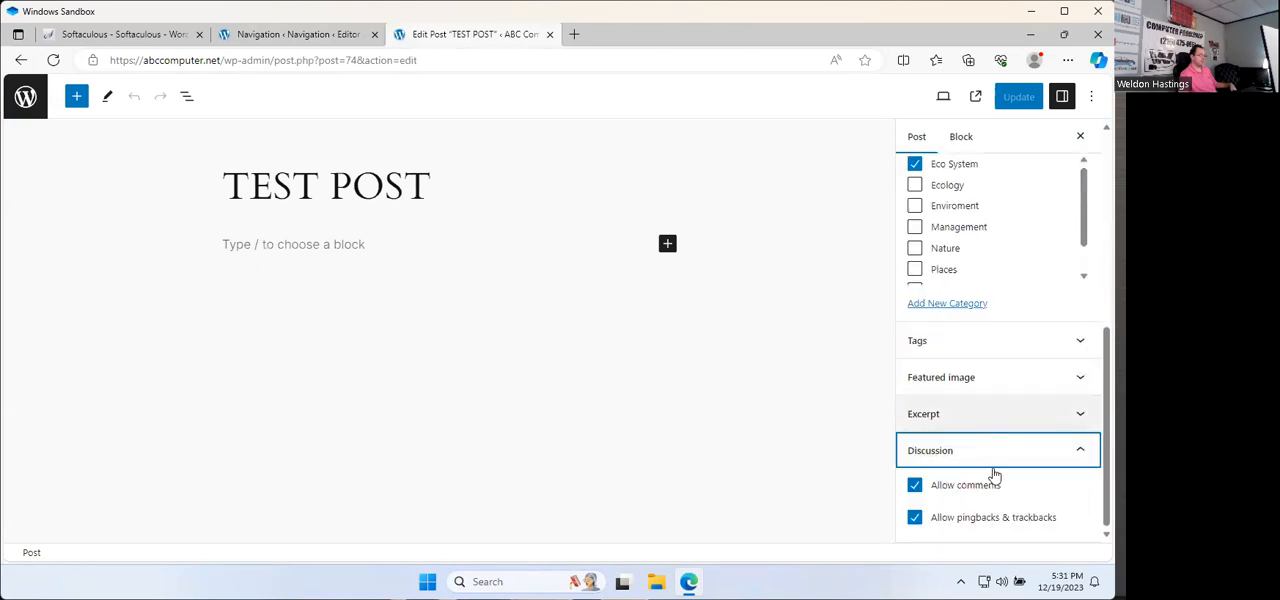
click(942, 490)
click(915, 518)
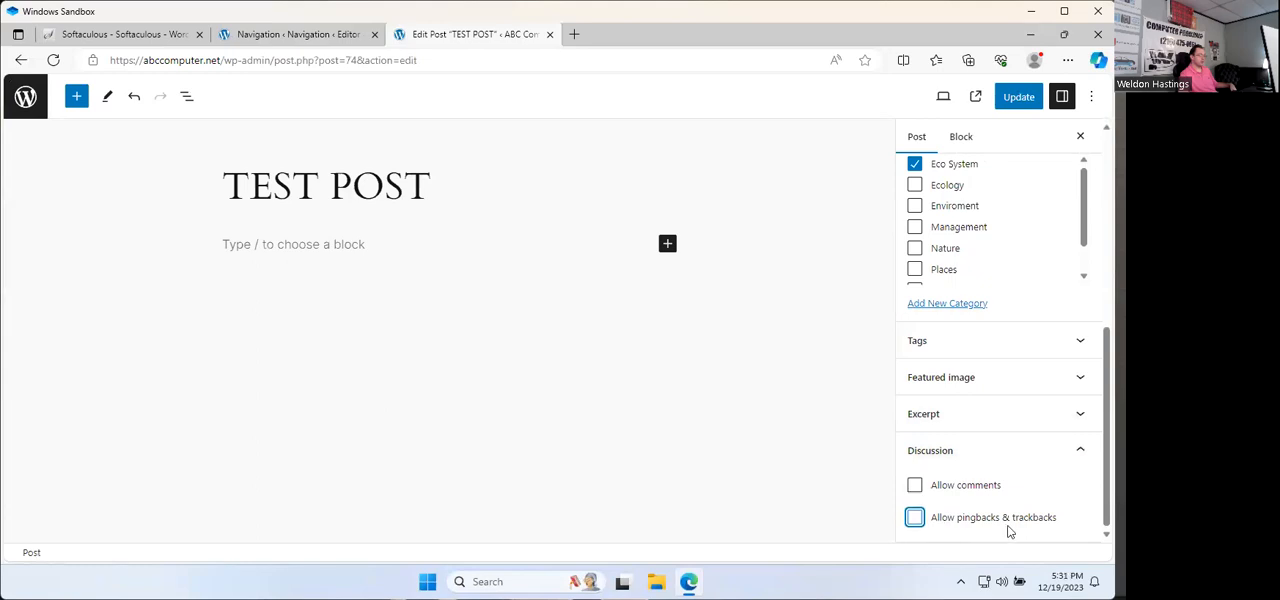
click(1010, 97)
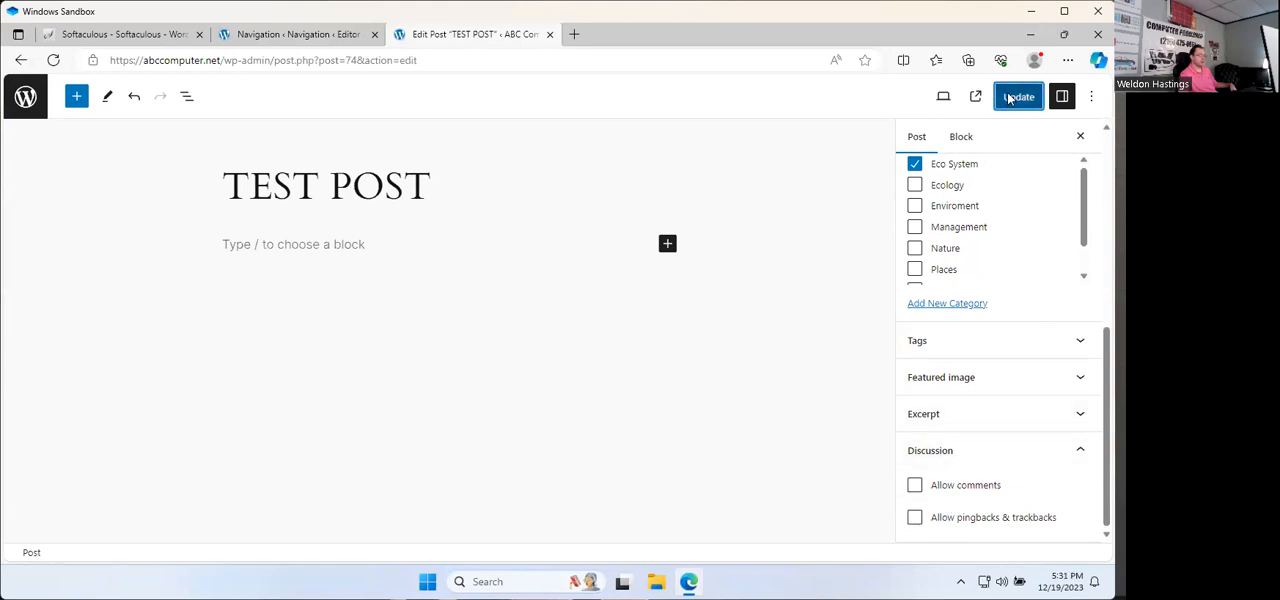
Step: Reopen TEST POST through the live site's News link to check its comment area, and return to the Home page
click(25, 97)
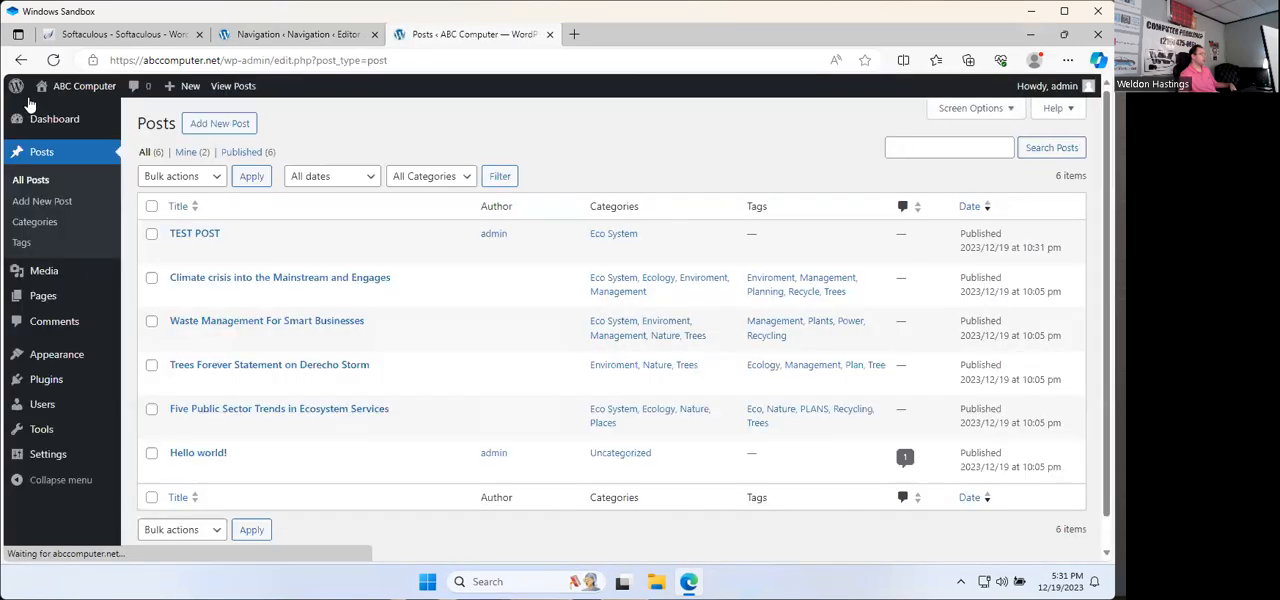
click(60, 88)
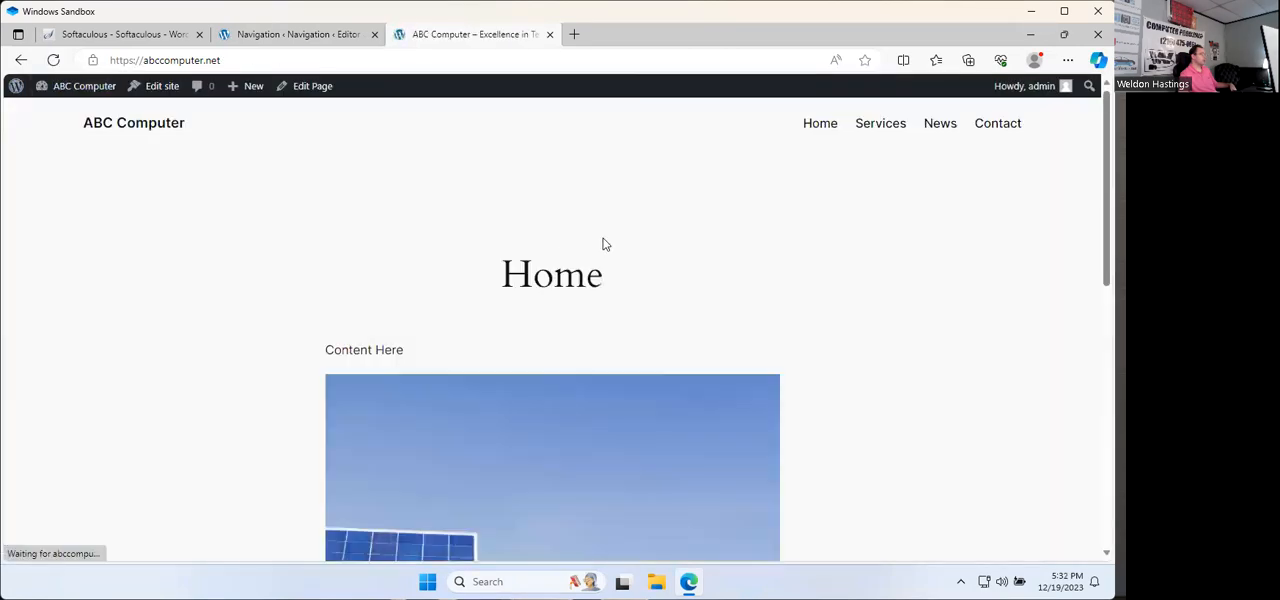
click(946, 128)
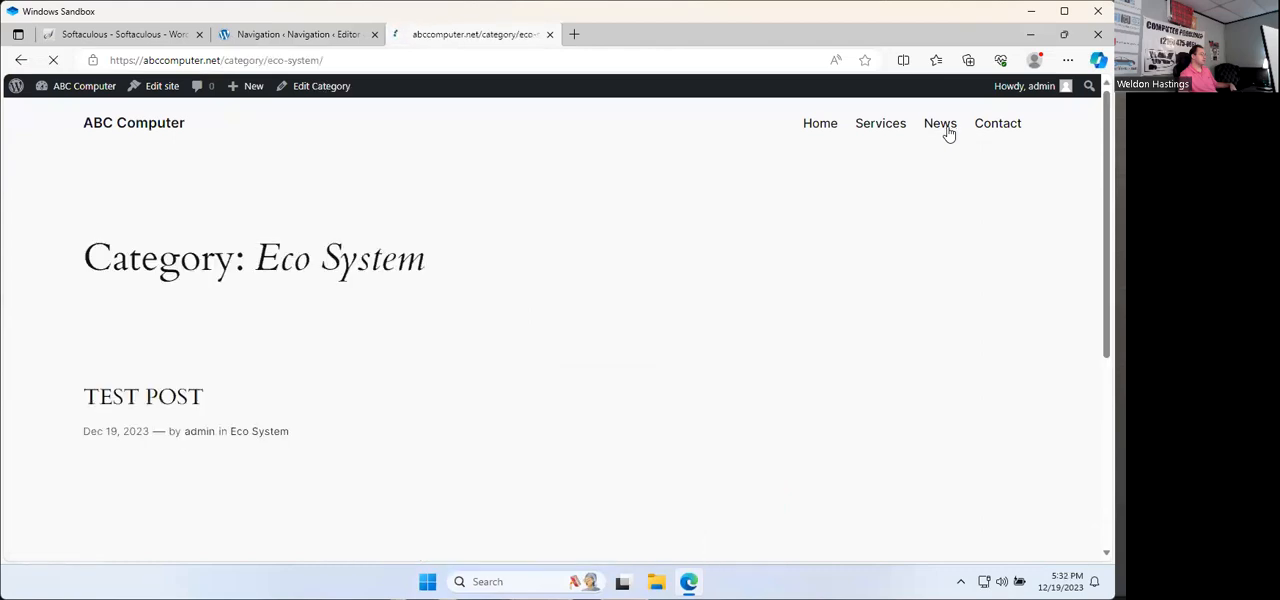
click(148, 396)
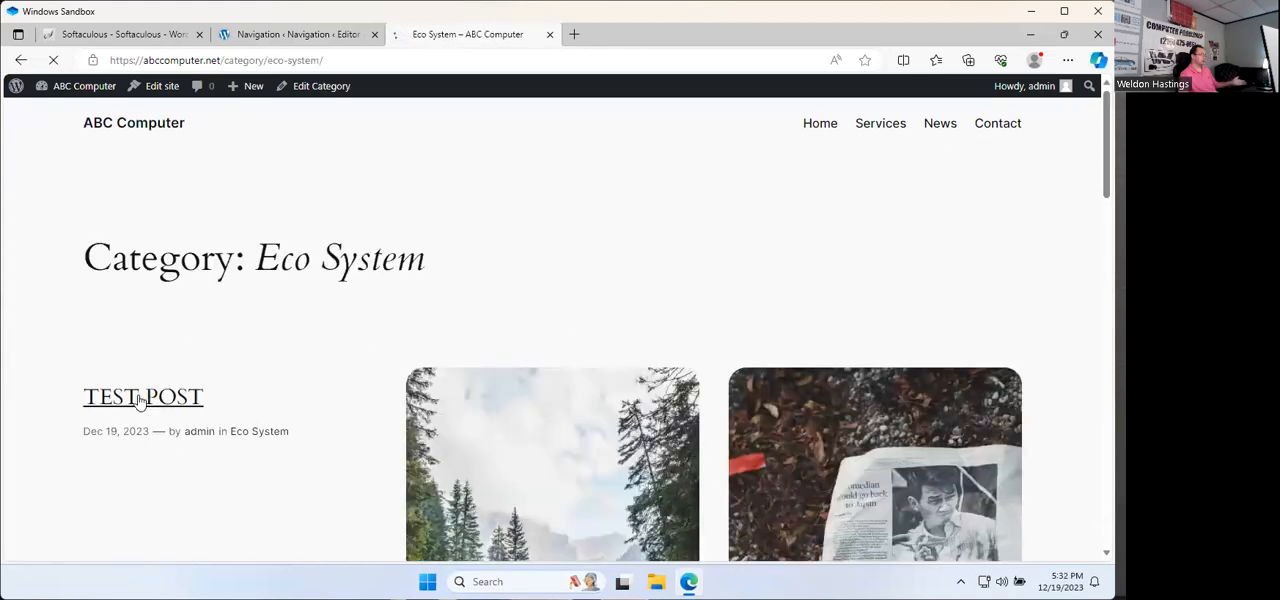
scroll(473, 333, down, 2)
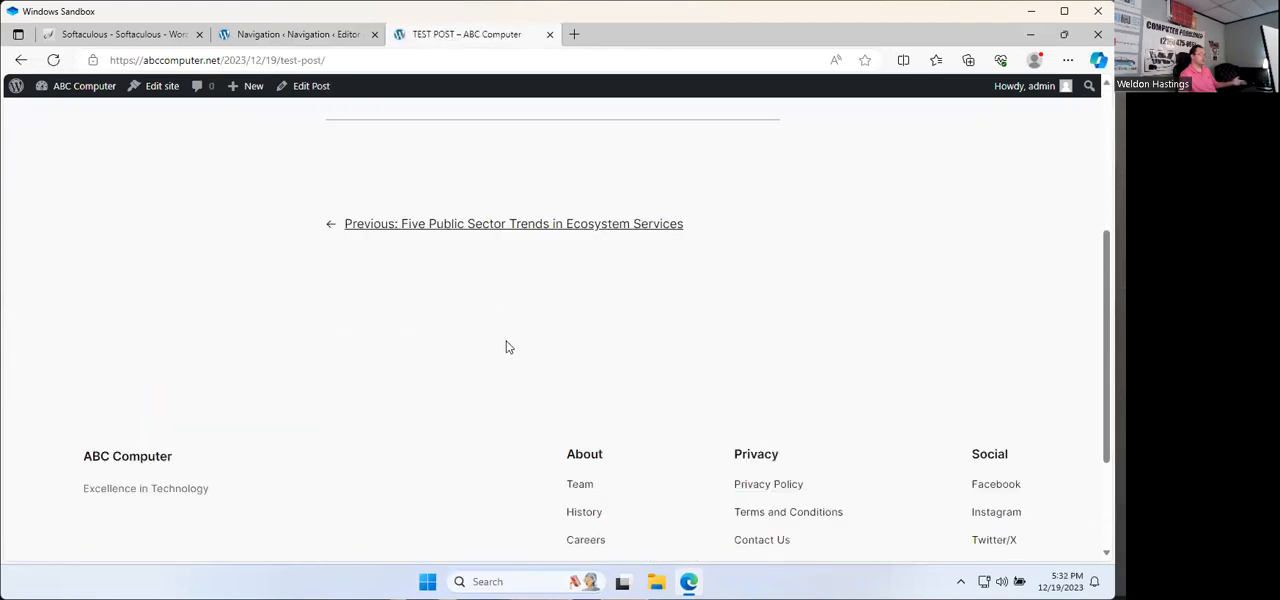
scroll(541, 338, up, 3)
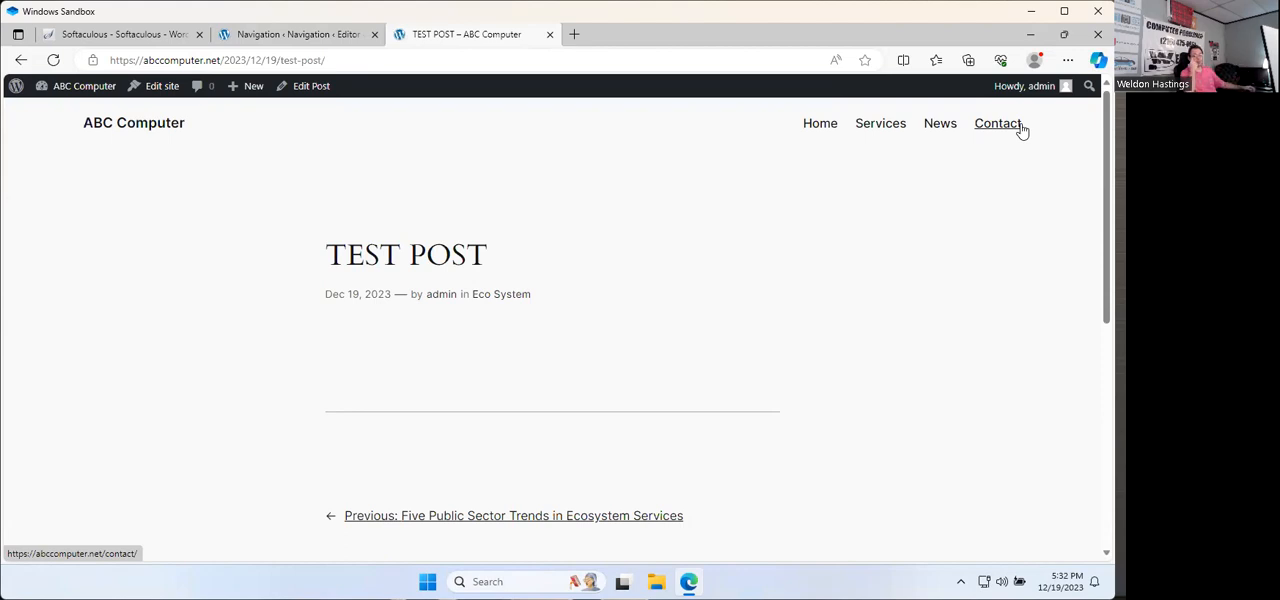
click(824, 134)
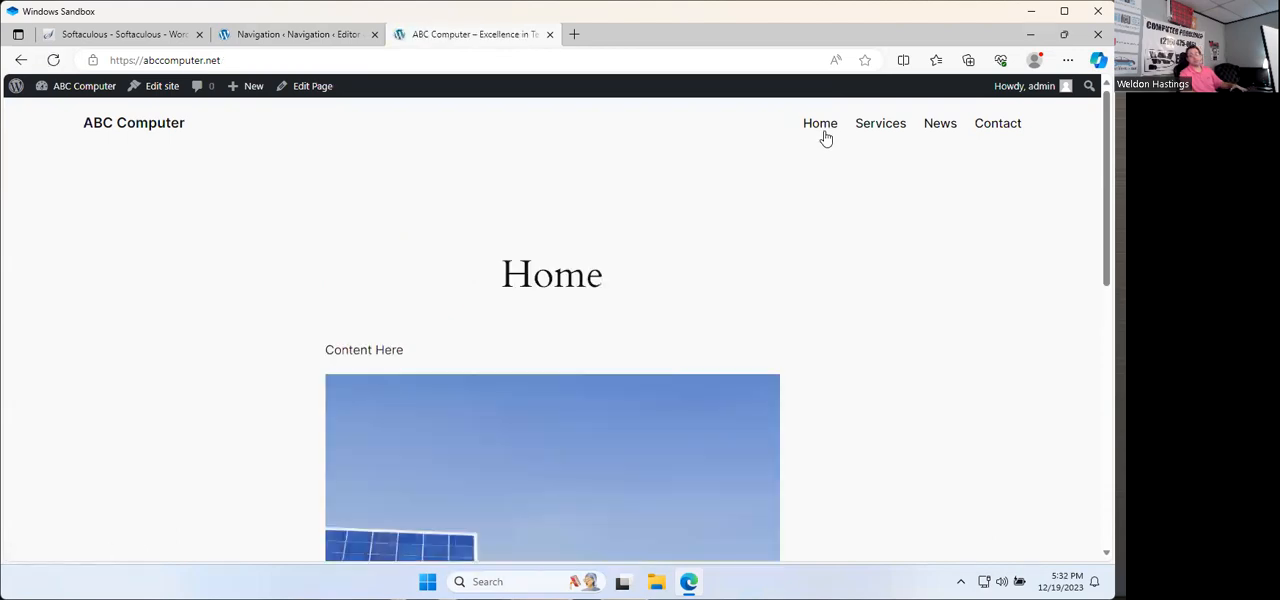